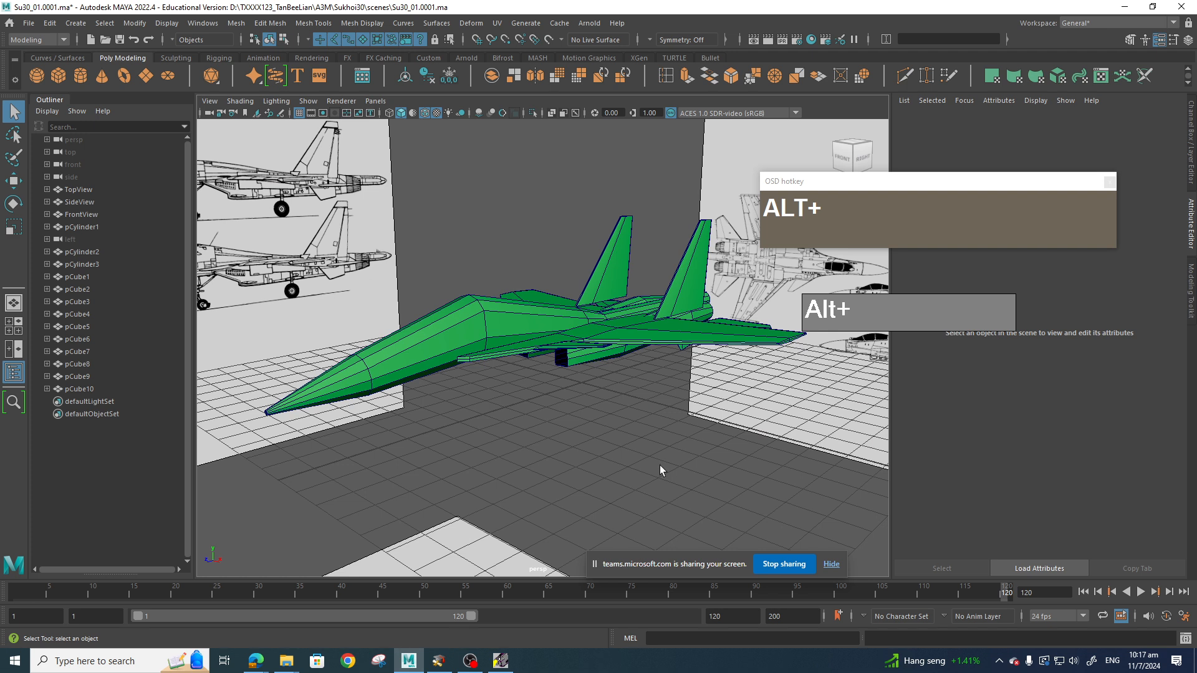
Switch to the browser and examine the BeeRef 0.3.3 release page on GitHub, including its downloadable assets.
mouse_move(258, 669)
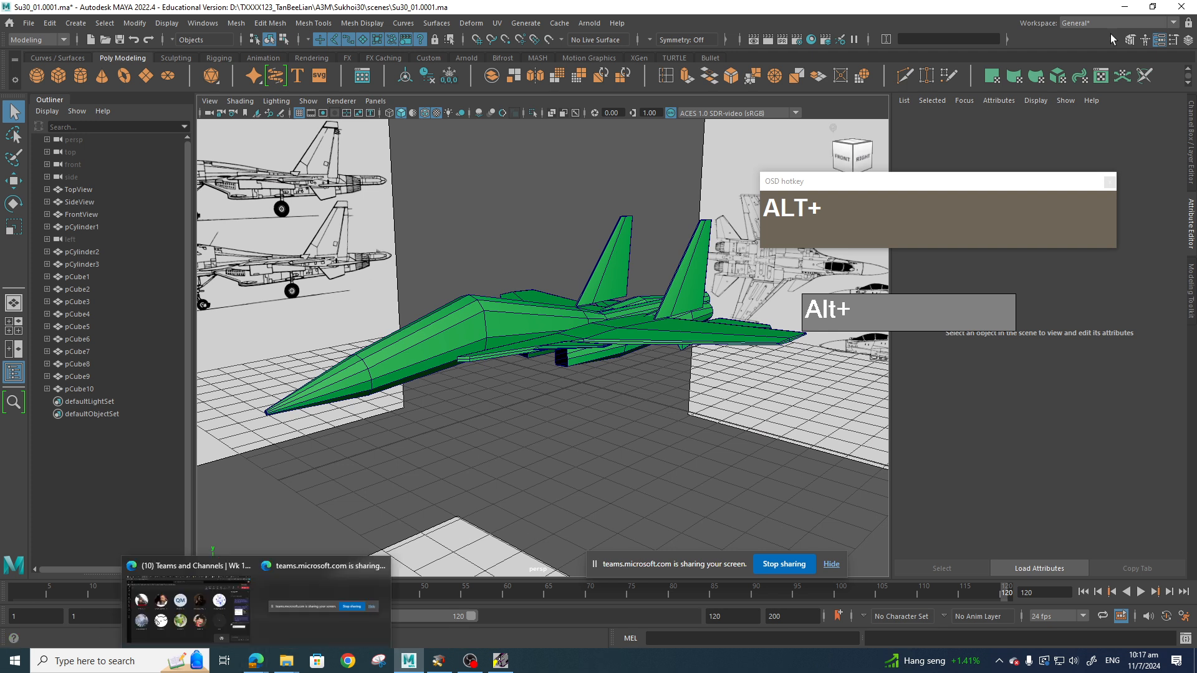
left_click(1124, 7)
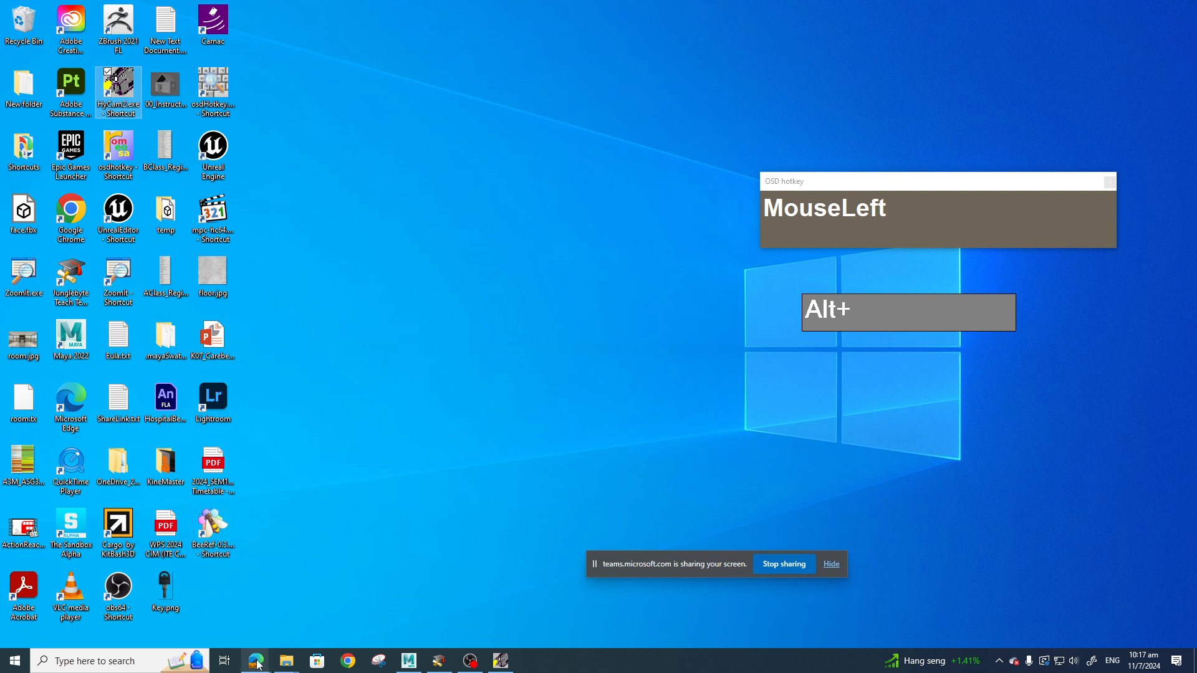
mouse_move(258, 665)
left_click(206, 582)
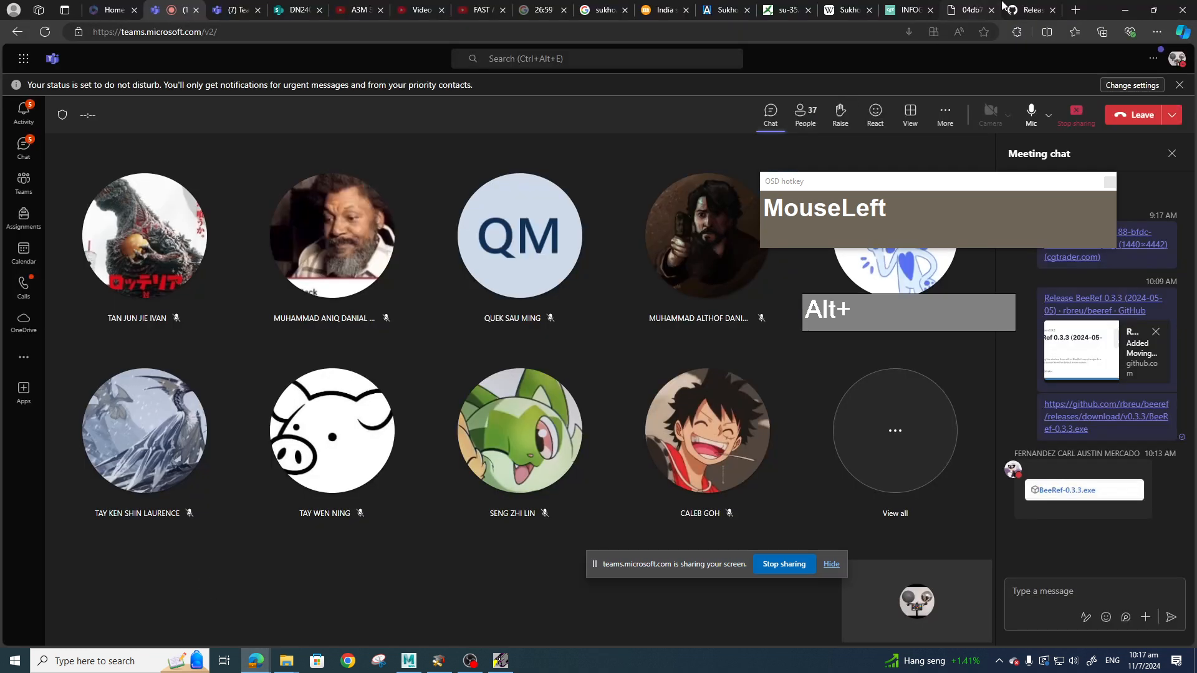
left_click(1029, 7)
scroll(567, 222, "up", 5)
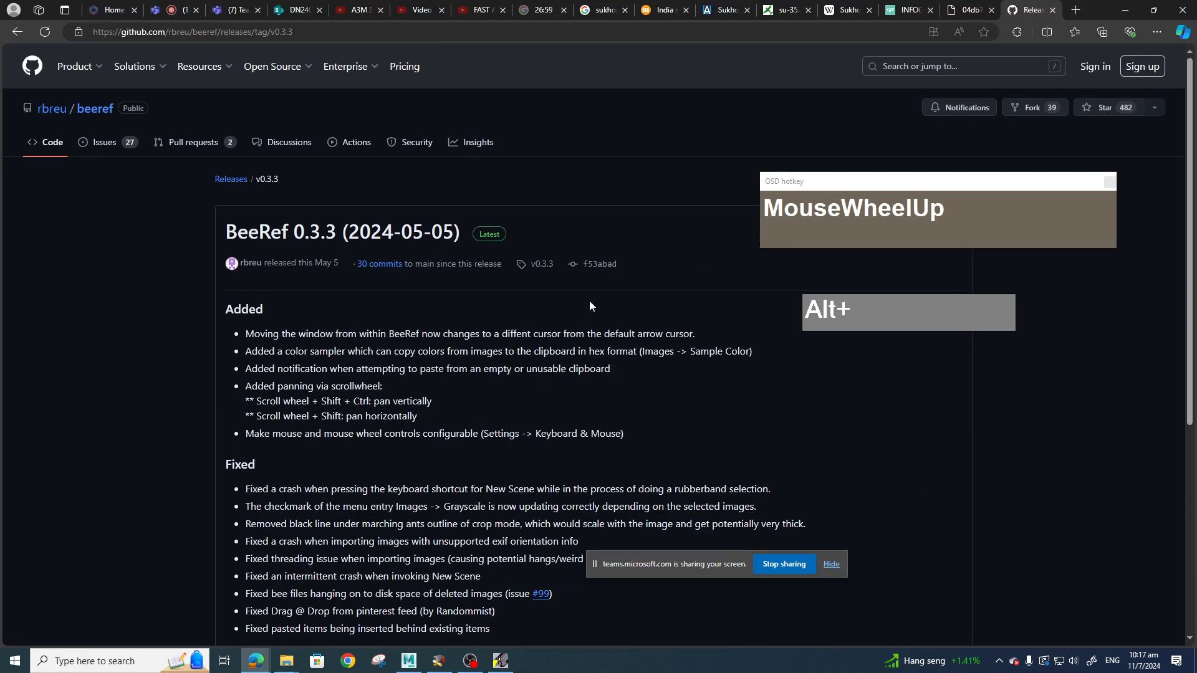
left_click(322, 33)
scroll(481, 263, "down", 5)
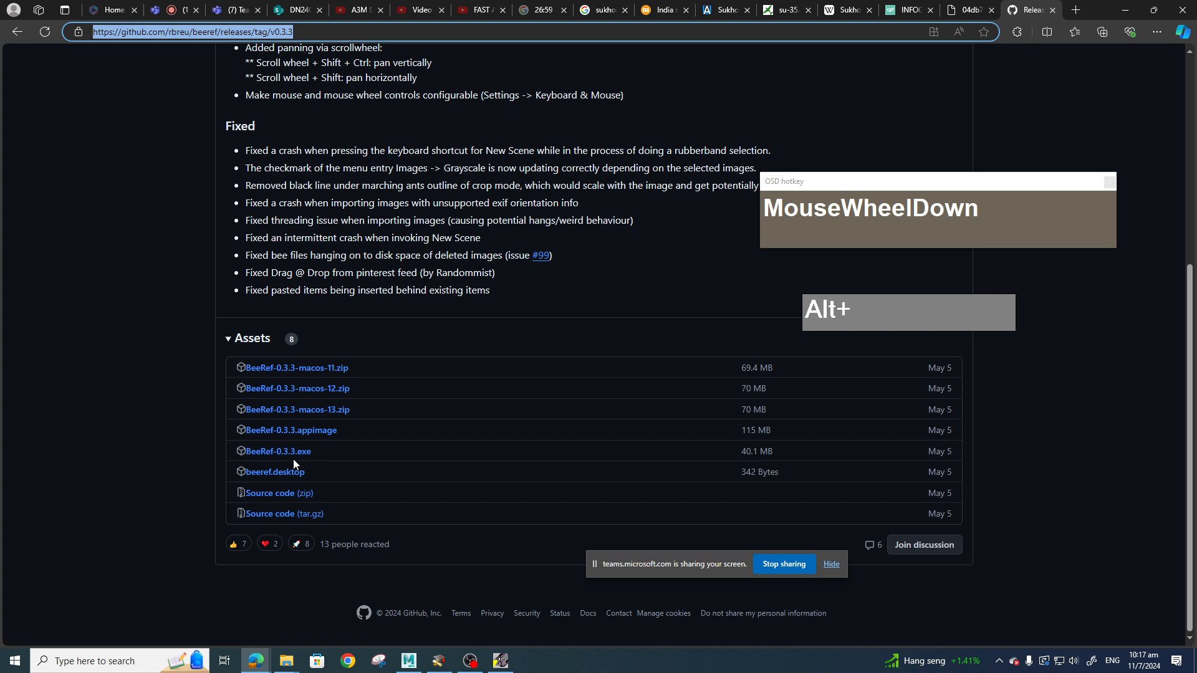
left_click(1125, 10)
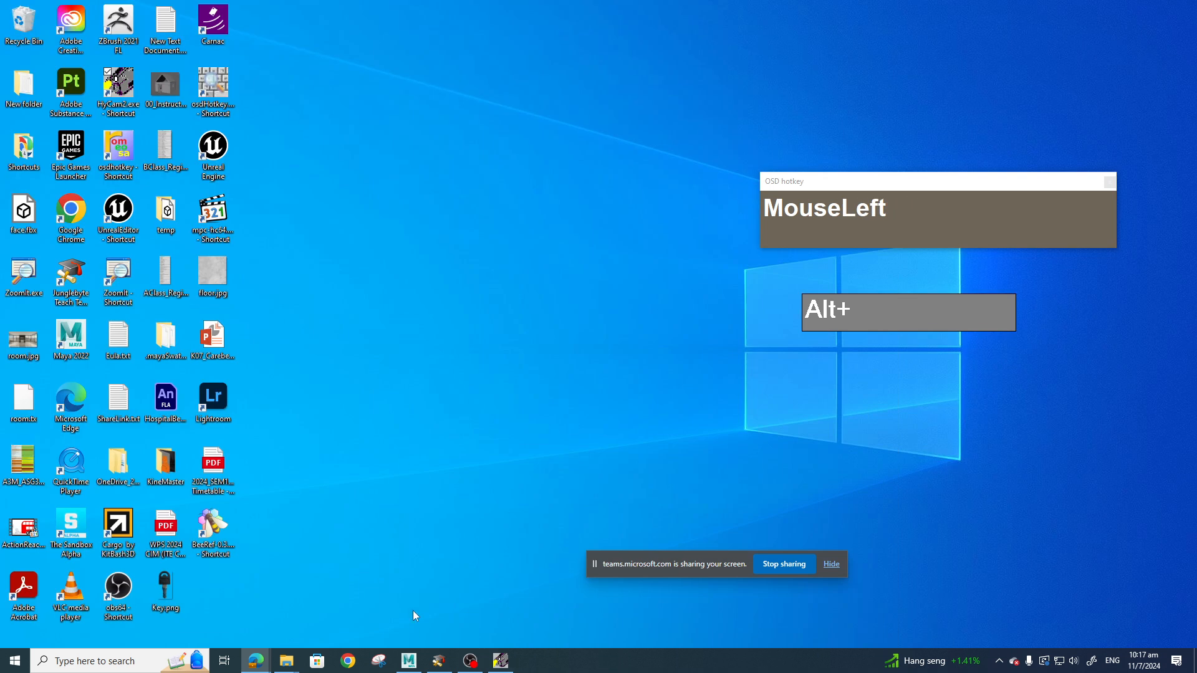
Launch BeeRef and place the sourceimages folder window over part of its empty board.
left_click(214, 531)
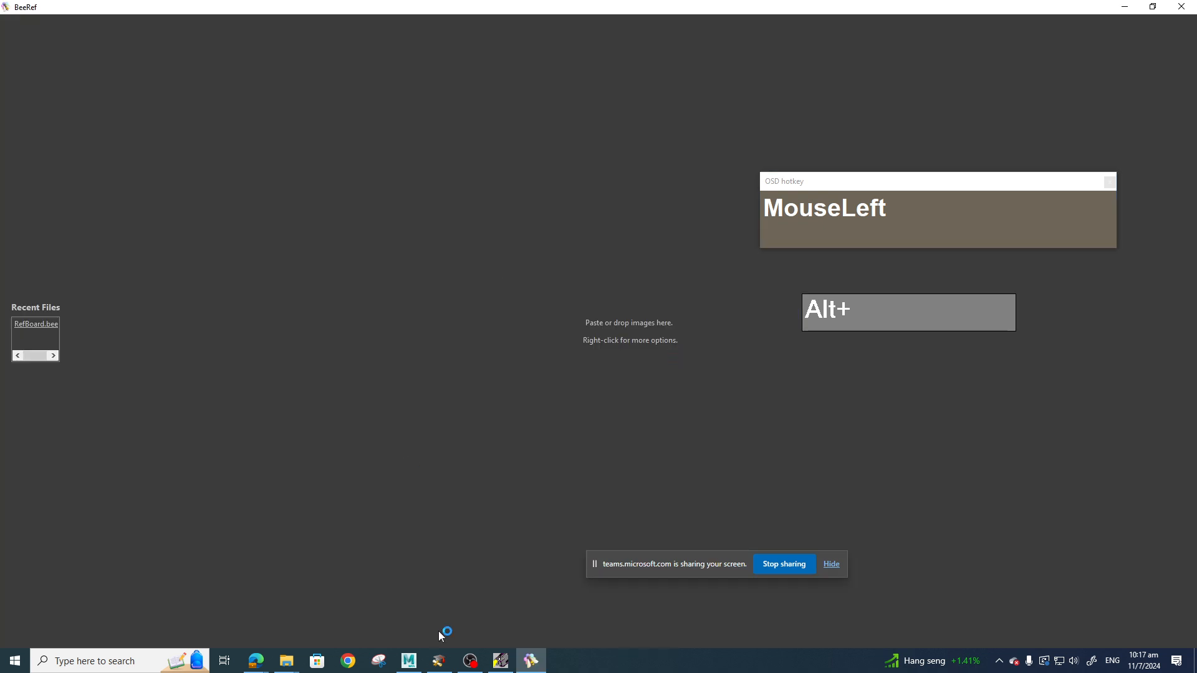
left_click(286, 660)
left_click(218, 614)
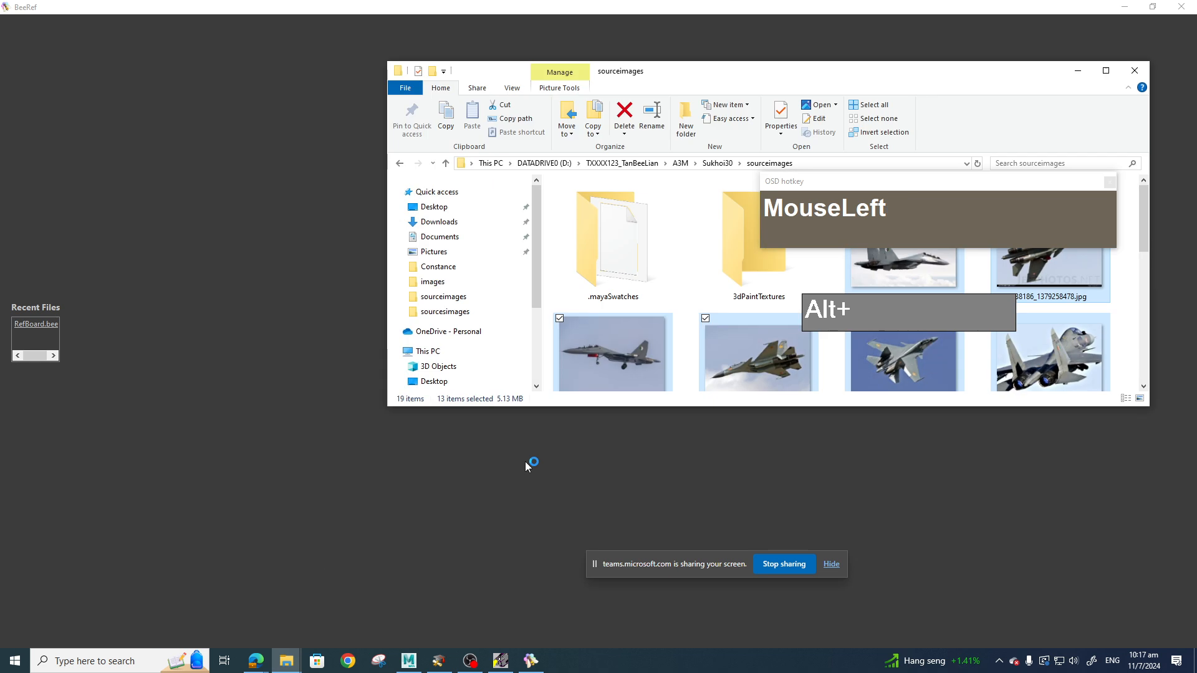
left_click_drag(715, 71, 312, 66)
left_click_drag(697, 74, 308, 79)
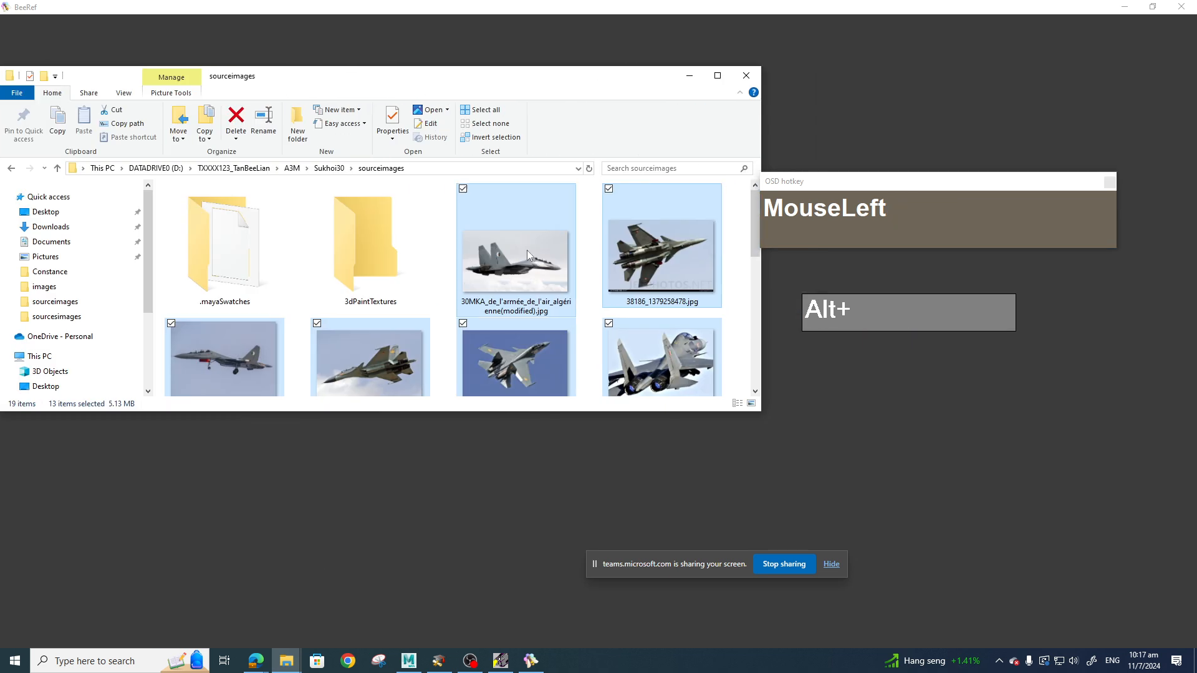
Add the 13 selected aircraft photos from the sourceimages folder to the BeeRef board and minimise the folder window.
scroll(680, 350, "down", 3)
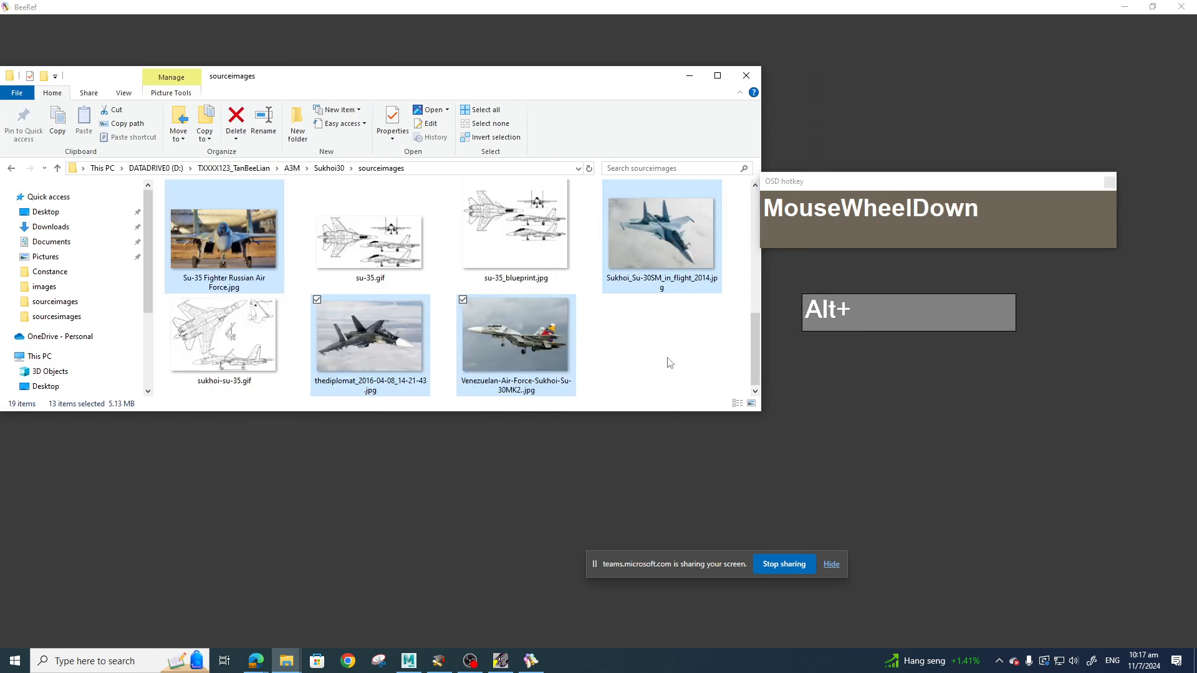
scroll(667, 357, "up", 3)
scroll(559, 228, "down", 2)
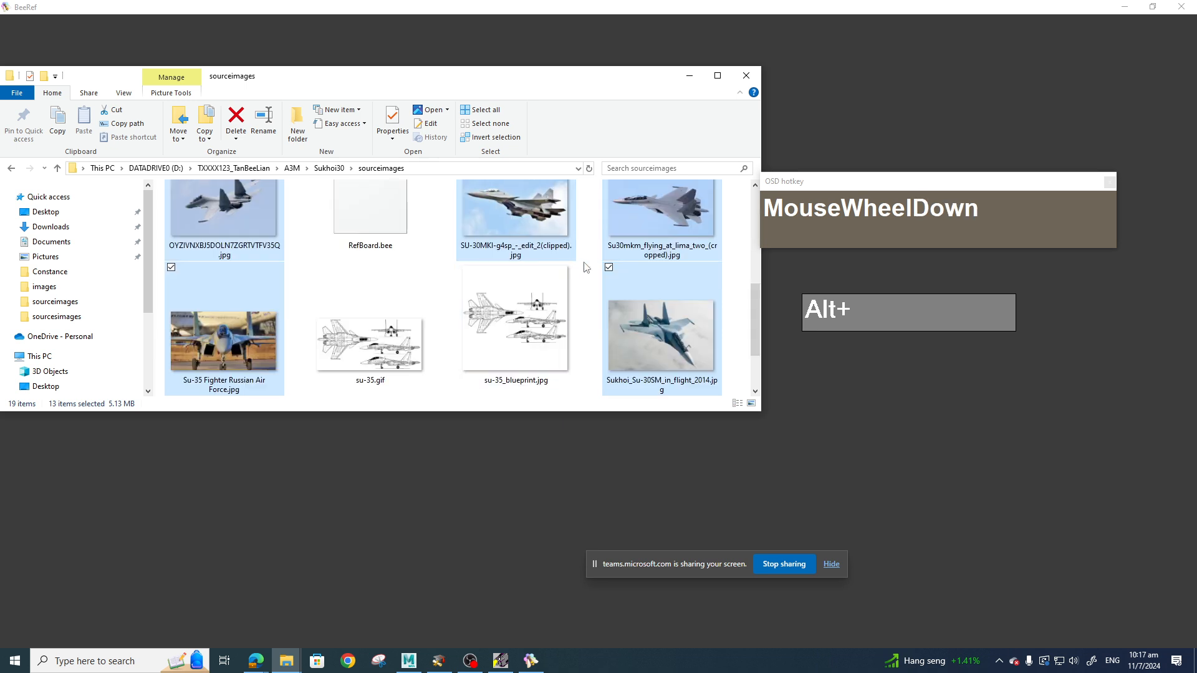
scroll(609, 275, "up", 2)
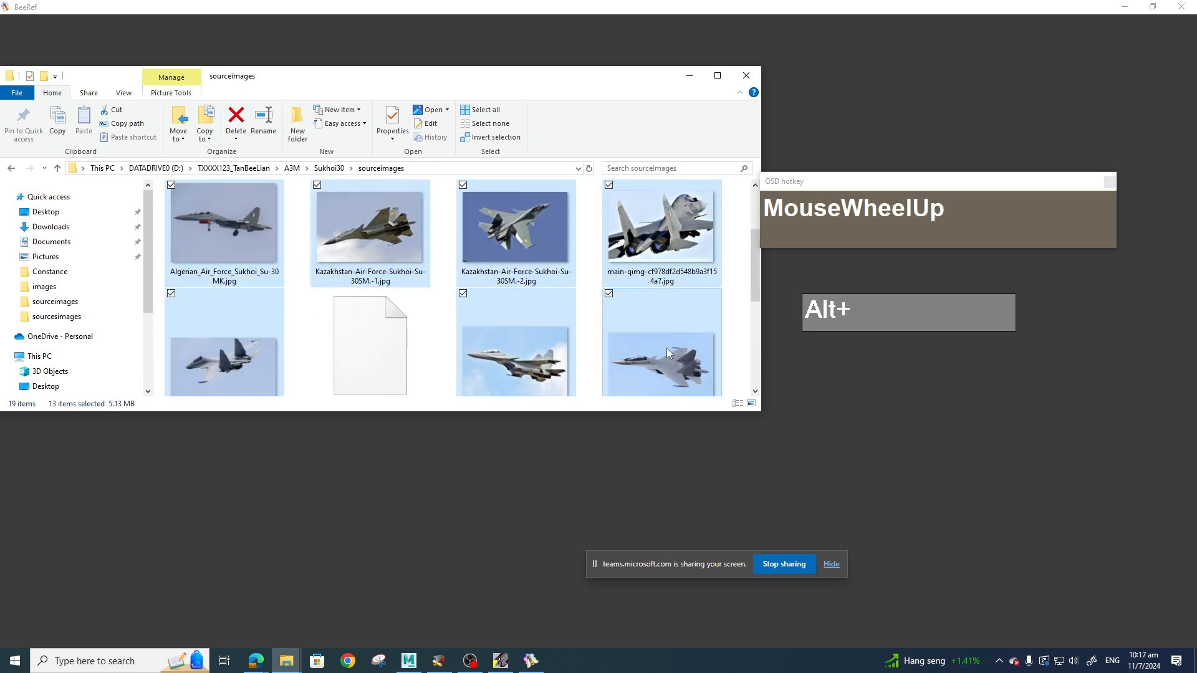
left_click_drag(667, 348, 854, 473)
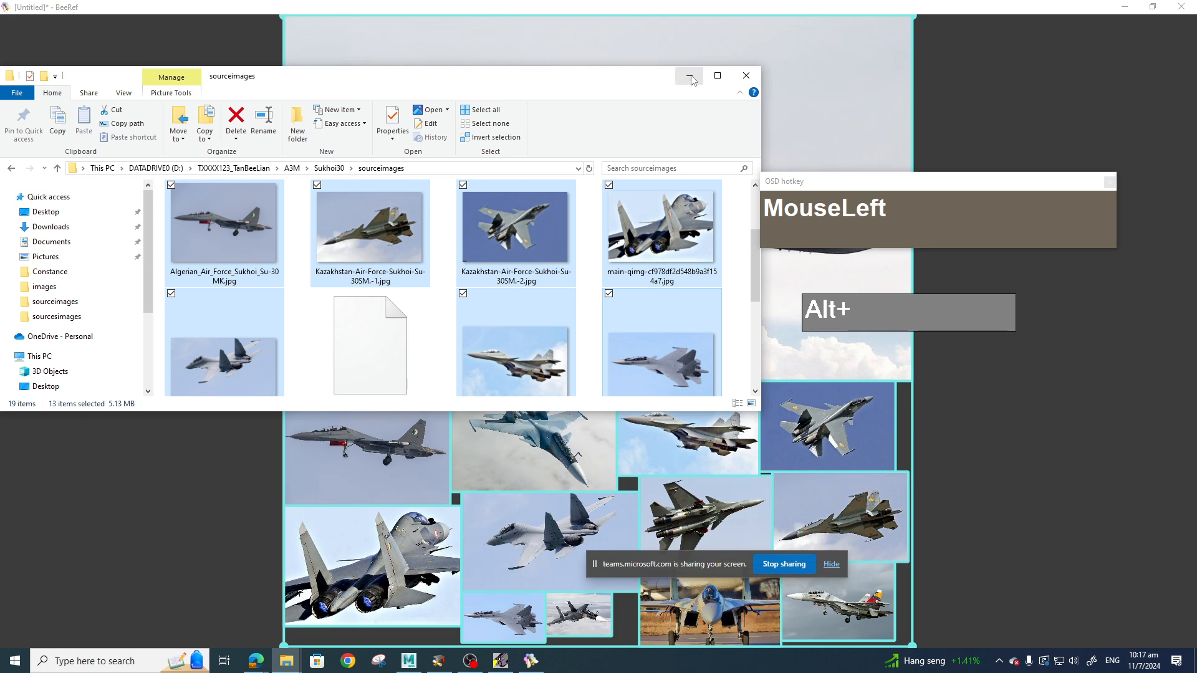
left_click(689, 77)
left_click_drag(854, 187, 1053, 143)
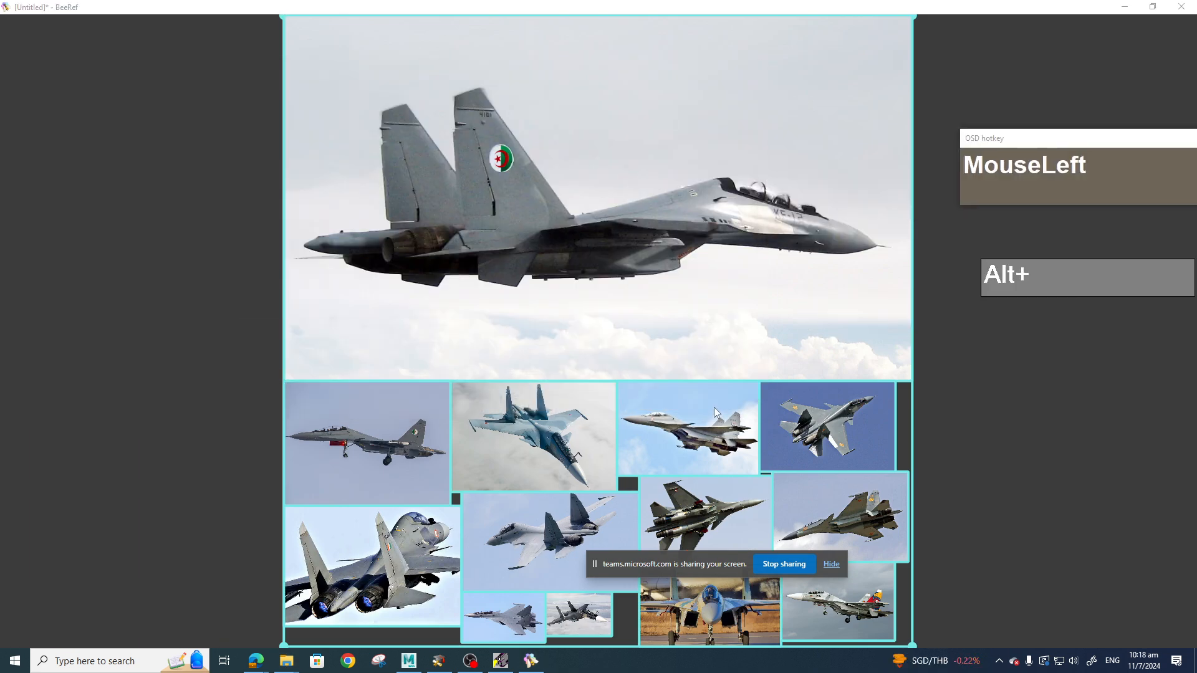
Move the grey jet photo with lowered landing gear beside the large photo, enlarge it and rotate it slightly clockwise.
scroll(713, 407, "down", 3)
left_click(512, 419)
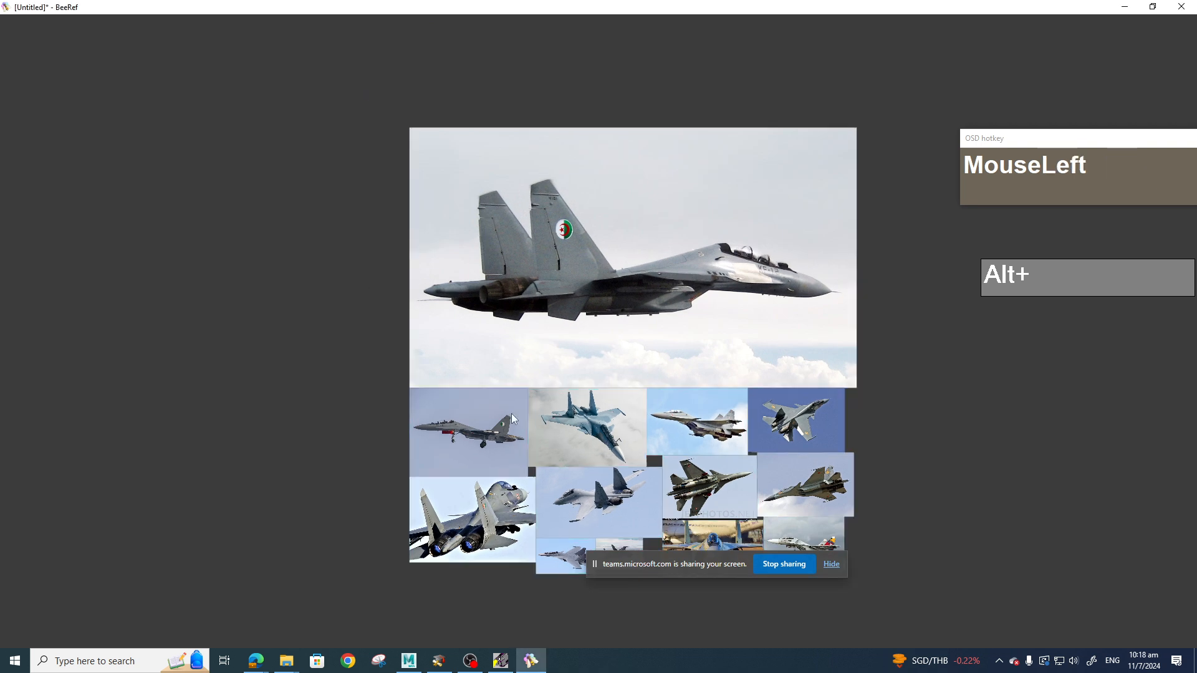
left_click_drag(450, 436, 300, 246)
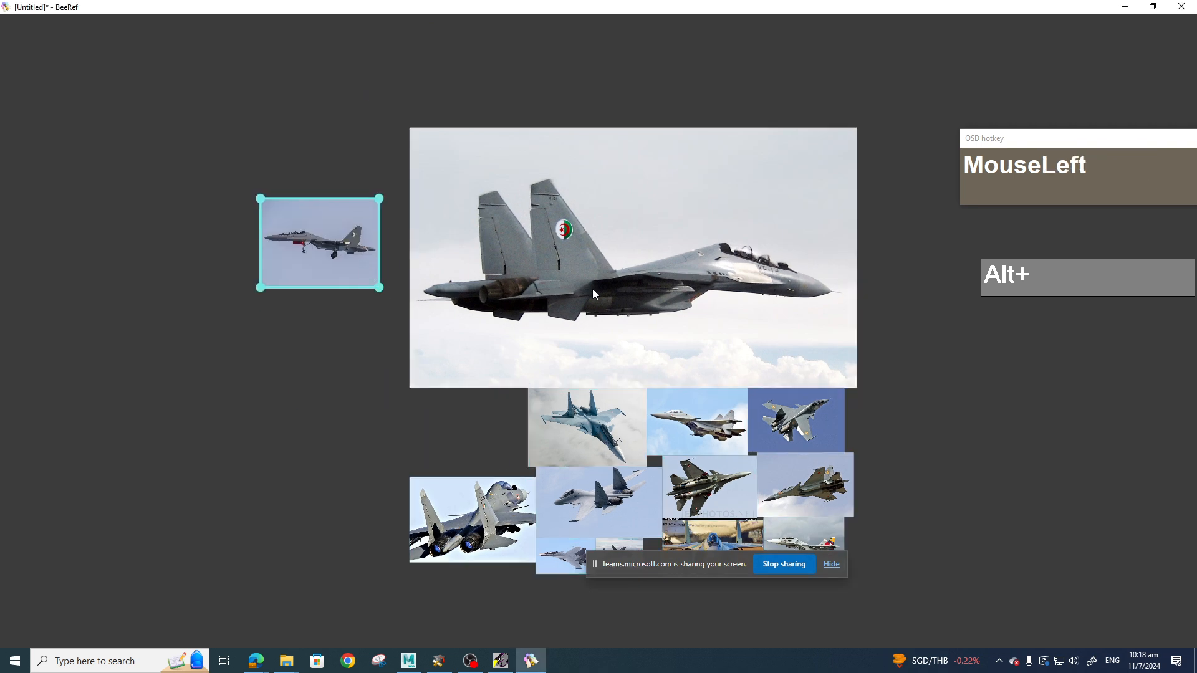
left_click_drag(379, 277, 392, 316)
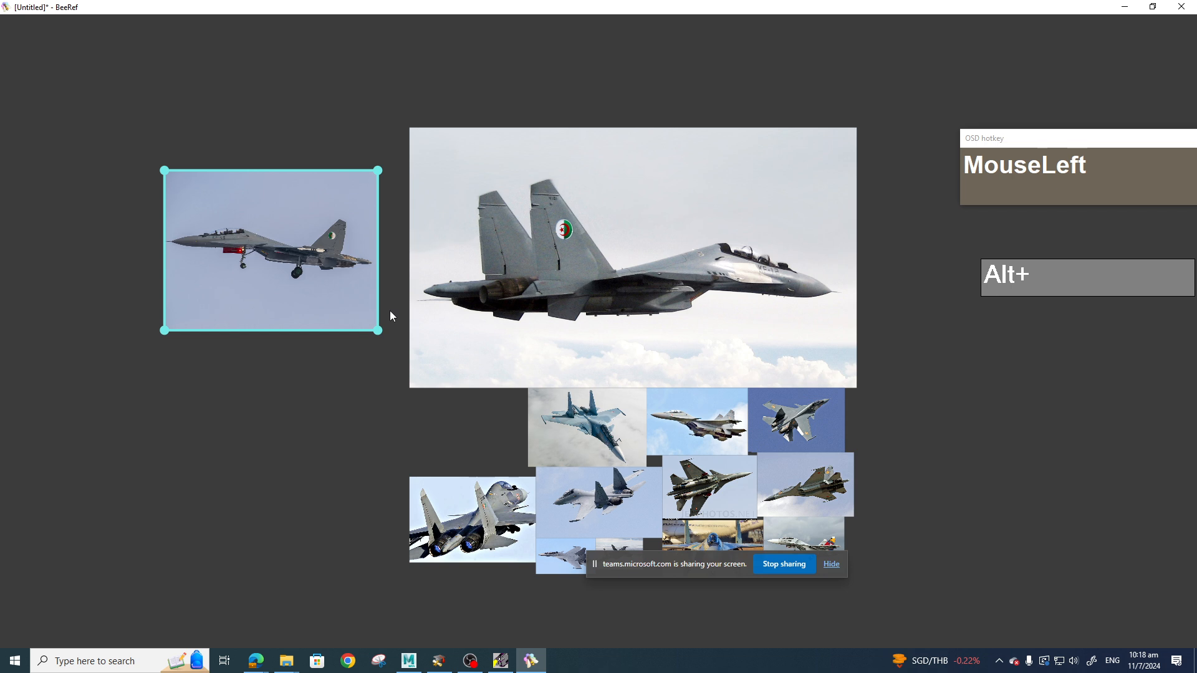
left_click_drag(380, 168, 390, 168)
Move the rear-view jet photo, the blue jet over clouds and the grey banking jet out of the photo cluster.
middle_click_drag(485, 519, 467, 436)
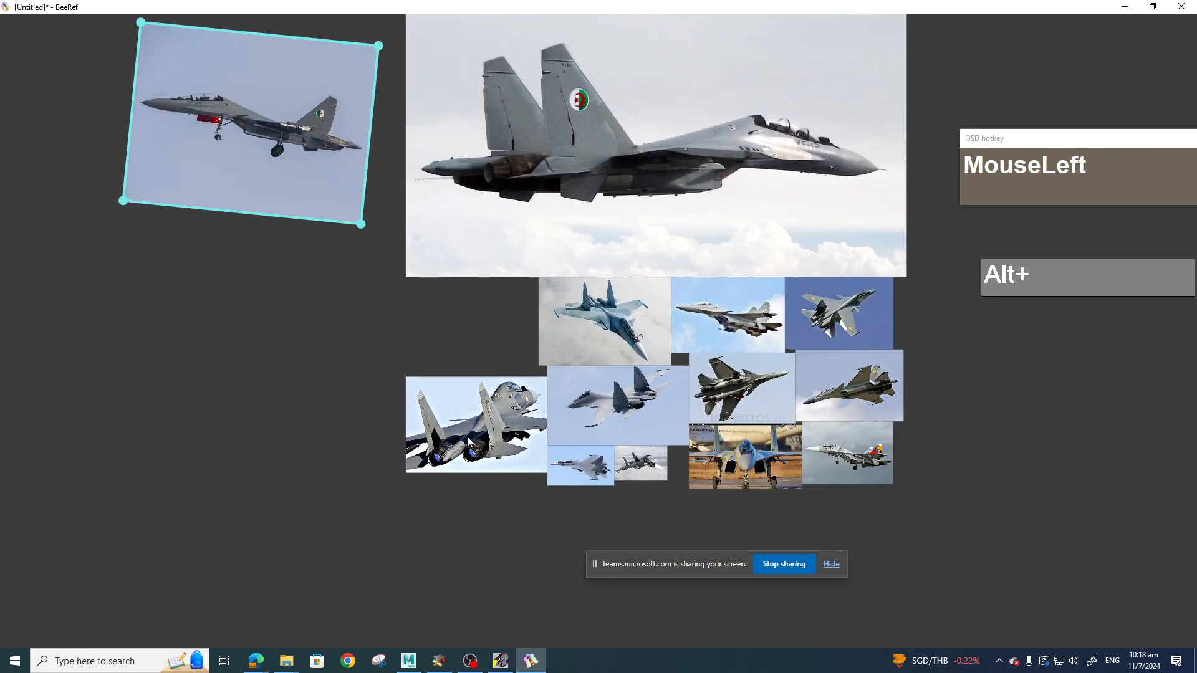
double_click(466, 437)
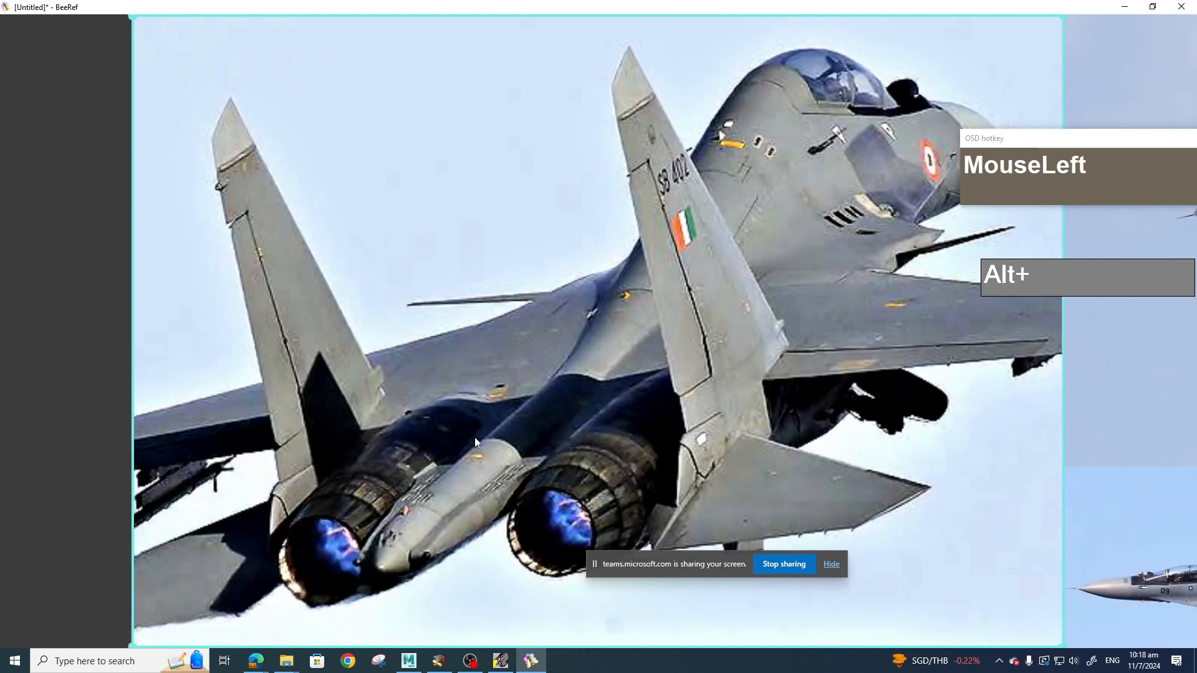
double_click(775, 181)
left_click_drag(540, 461, 336, 352)
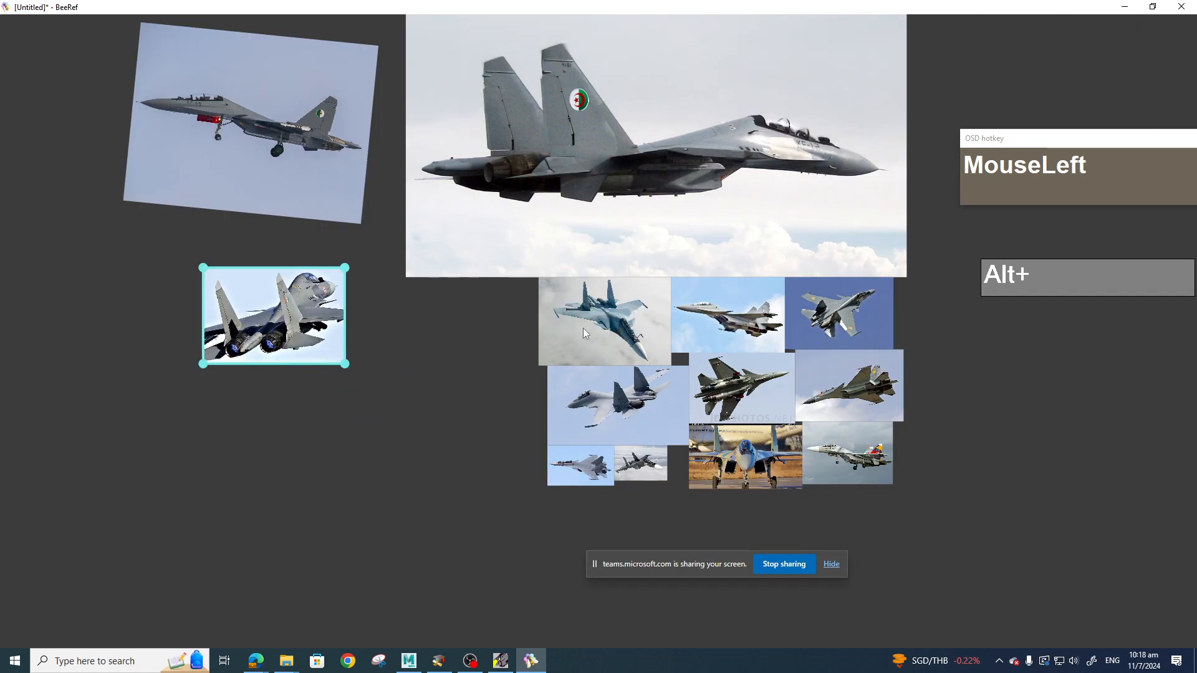
left_click_drag(624, 351, 448, 385)
scroll(450, 382, "up", 2)
left_click_drag(704, 430, 644, 310)
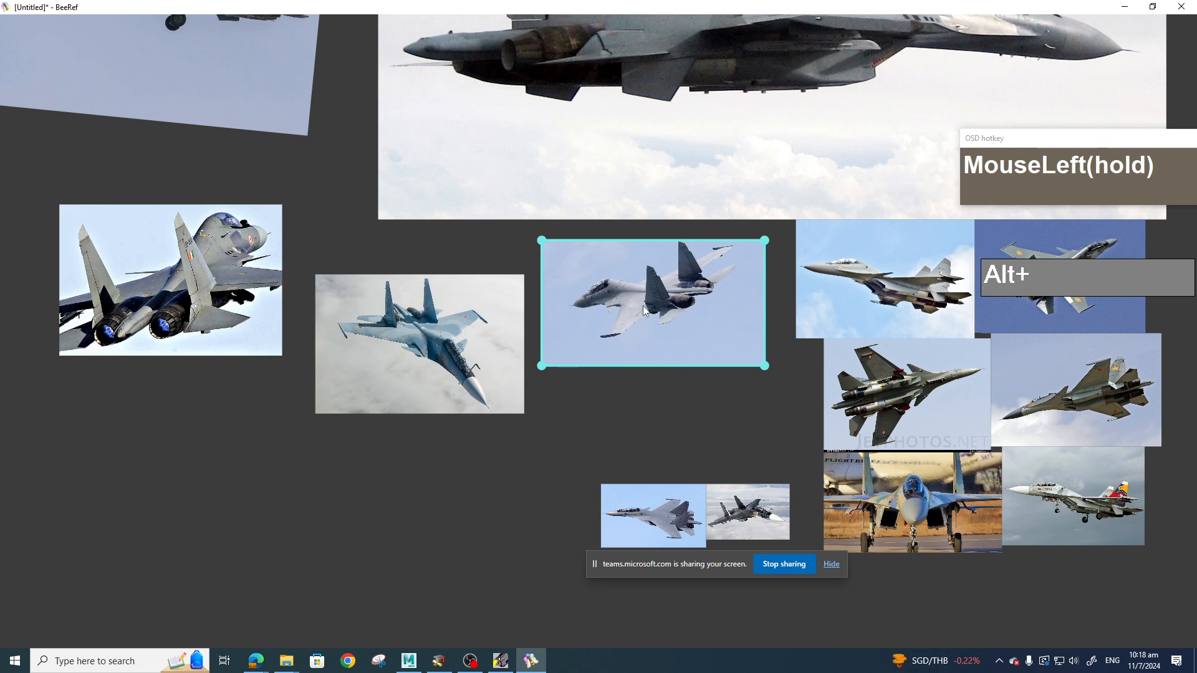
Enlarge the two smallest jet photos and place the grey jet numbered 09 below the rear-view photo.
left_click_drag(684, 529, 630, 623)
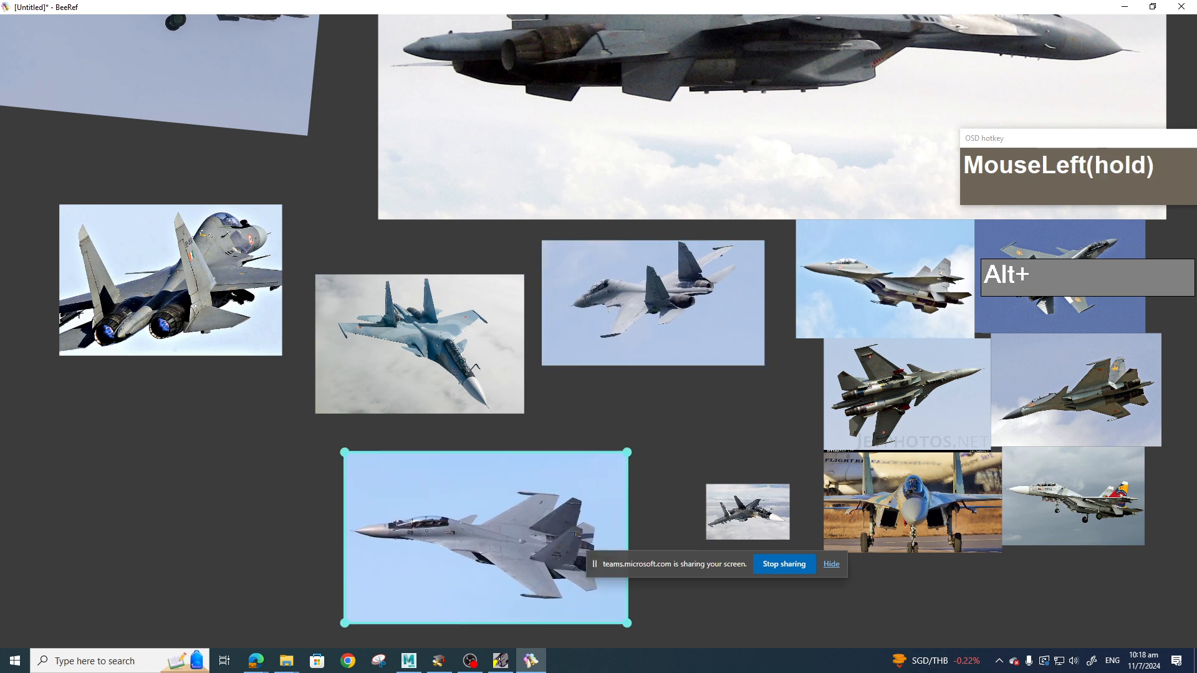
left_click_drag(521, 537, 219, 497)
left_click_drag(755, 520, 878, 624)
middle_click_drag(463, 428, 859, 354)
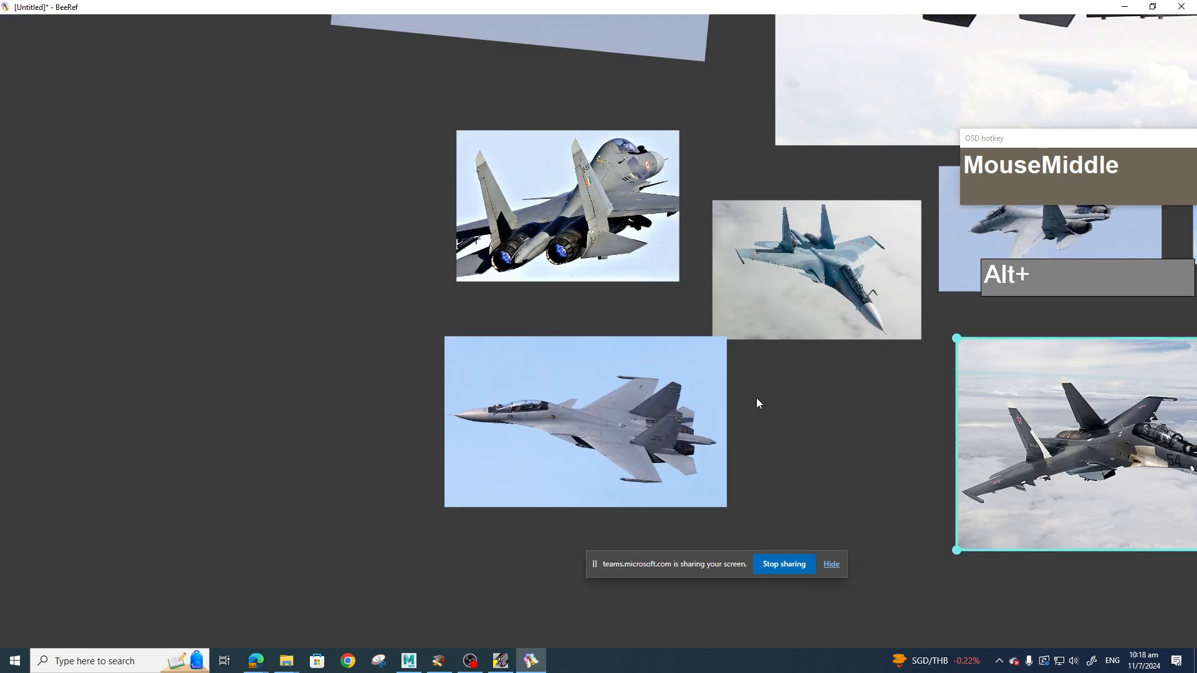
scroll(708, 436, "up", 5)
middle_click_drag(708, 436, 1018, 356)
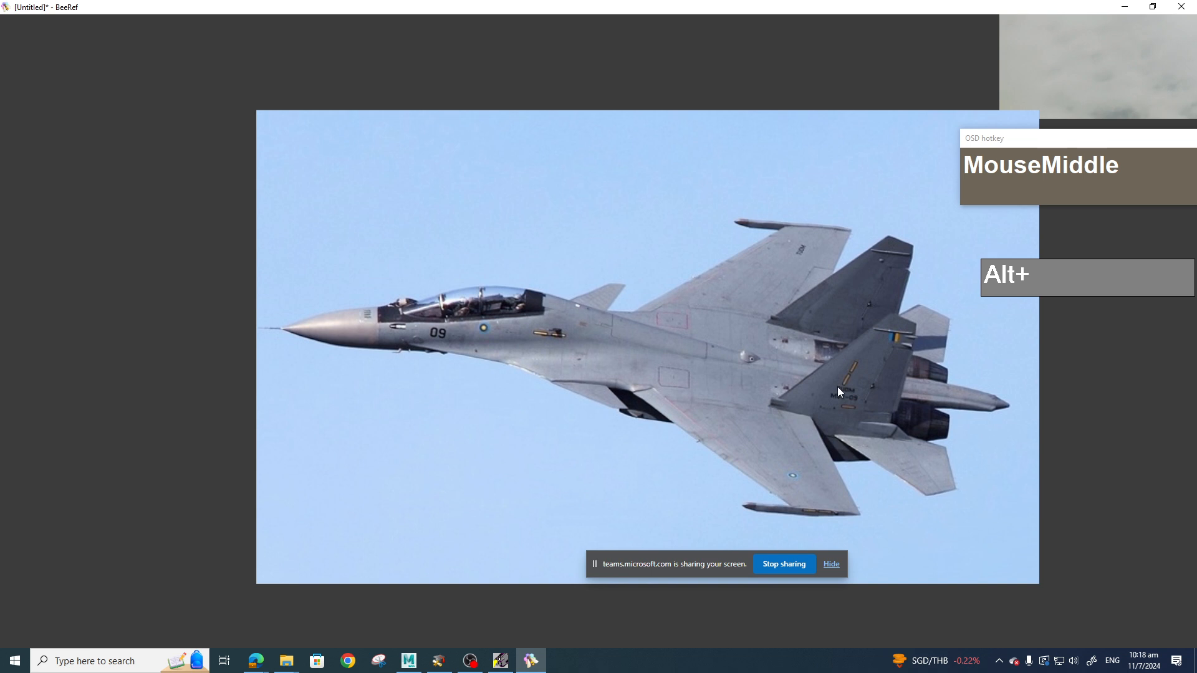
scroll(691, 316, "down", 1)
Switch to Maya and show the Channel Box with the Layer Editor.
left_click(409, 662)
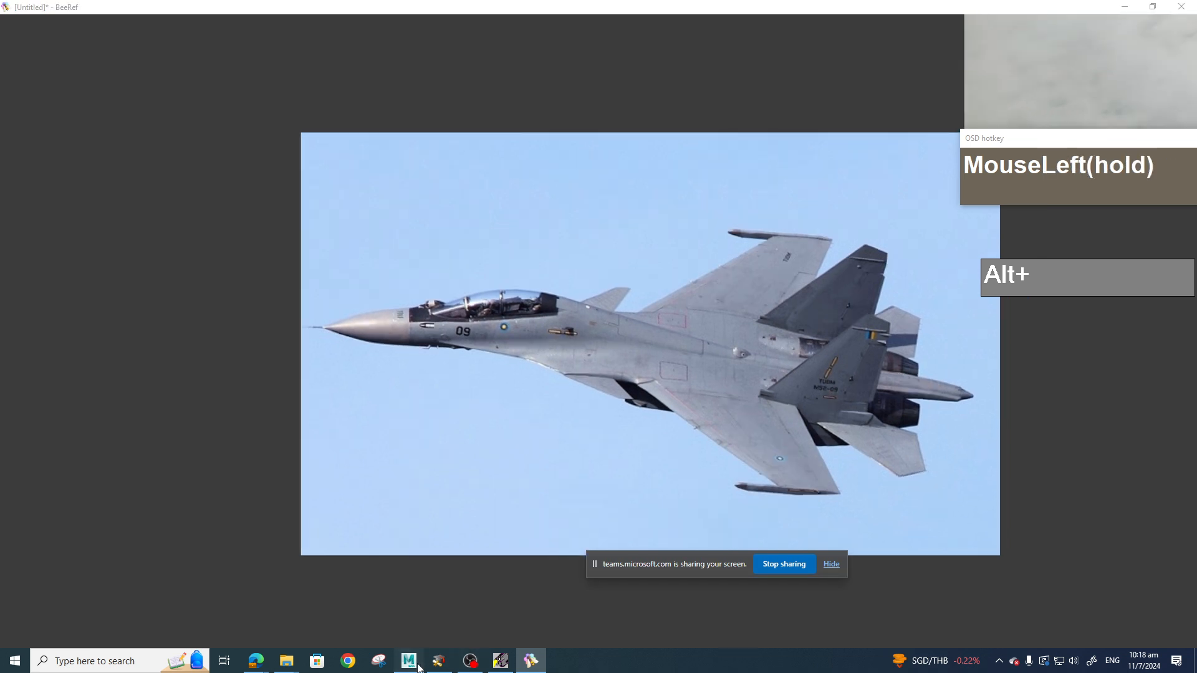
left_click_drag(592, 426, 779, 324, "alt")
middle_click_drag(823, 299, 850, 287, "alt")
left_click_drag(1082, 164, 816, 167)
left_click_drag(1008, 281, 611, 198)
left_click(1191, 293)
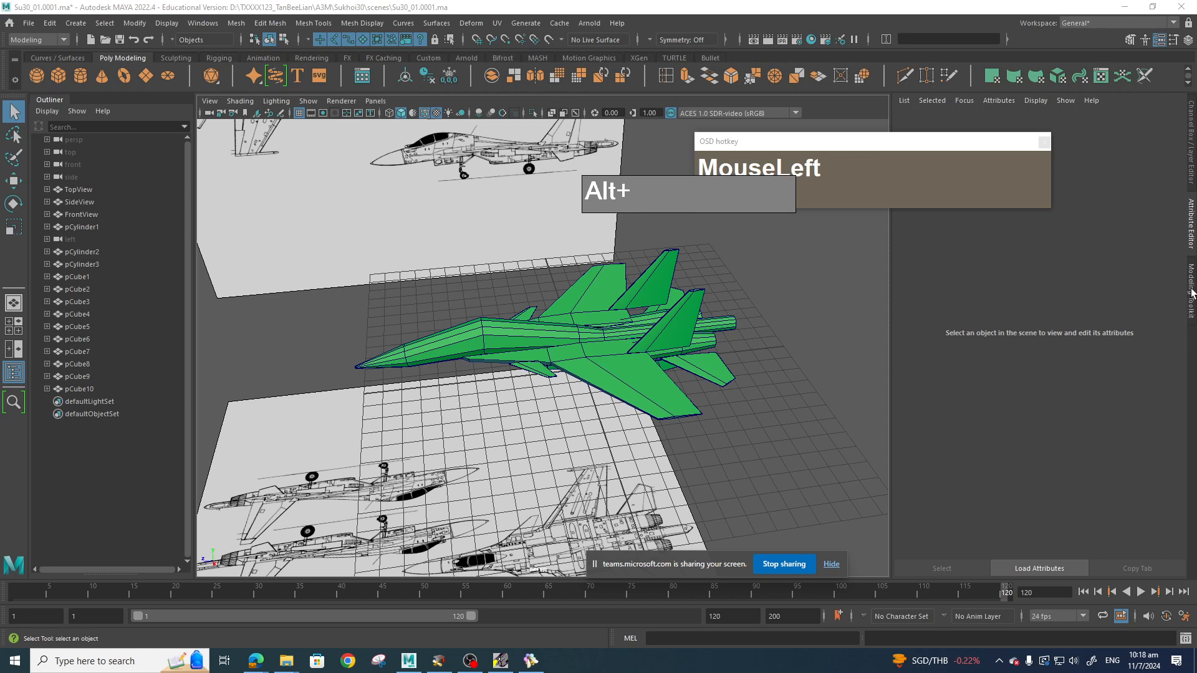
left_click(1191, 156)
Select both main wings, both canards and the pCube5 tailplane of the jet model.
scroll(781, 427, "up", 2)
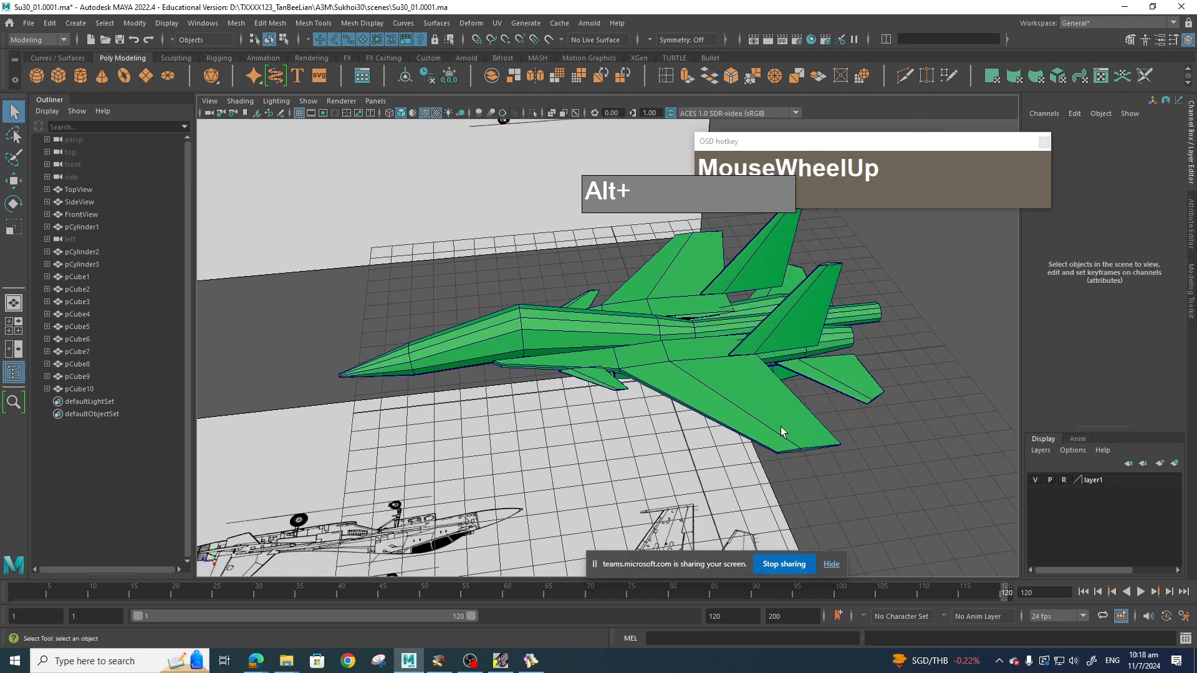
middle_click_drag(780, 426, 651, 366, "alt")
left_click(721, 273)
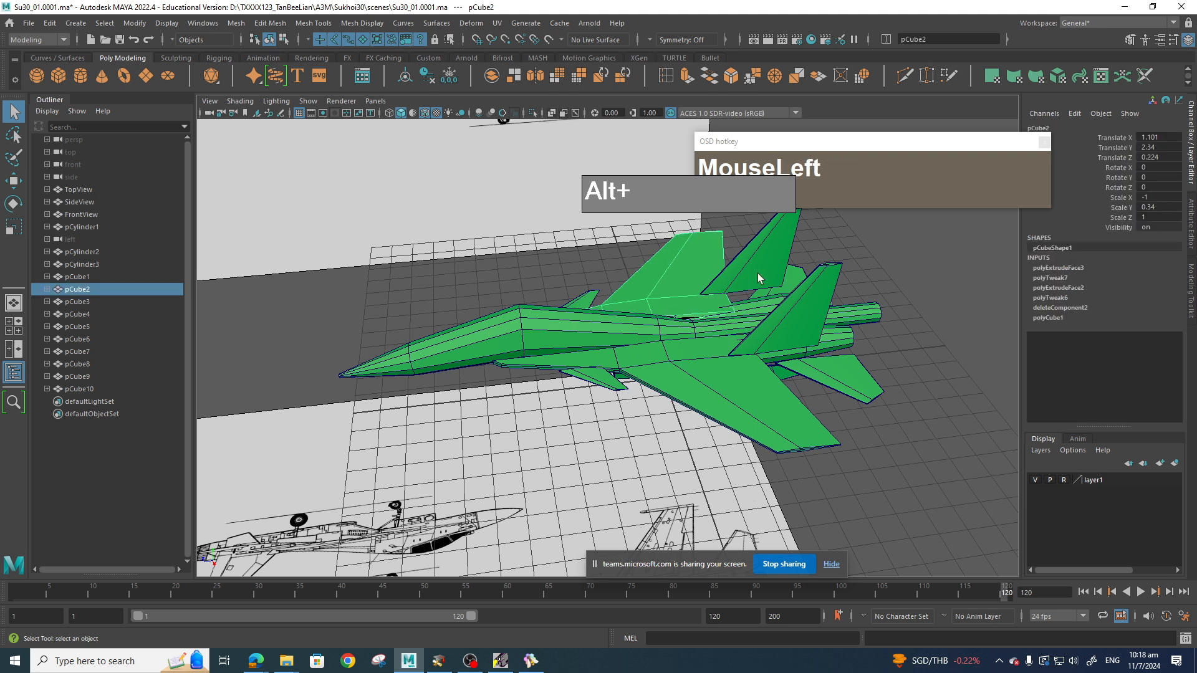
left_click_drag(760, 386, 824, 396, "alt")
middle_click_drag(824, 397, 803, 438, "alt")
left_click(745, 377)
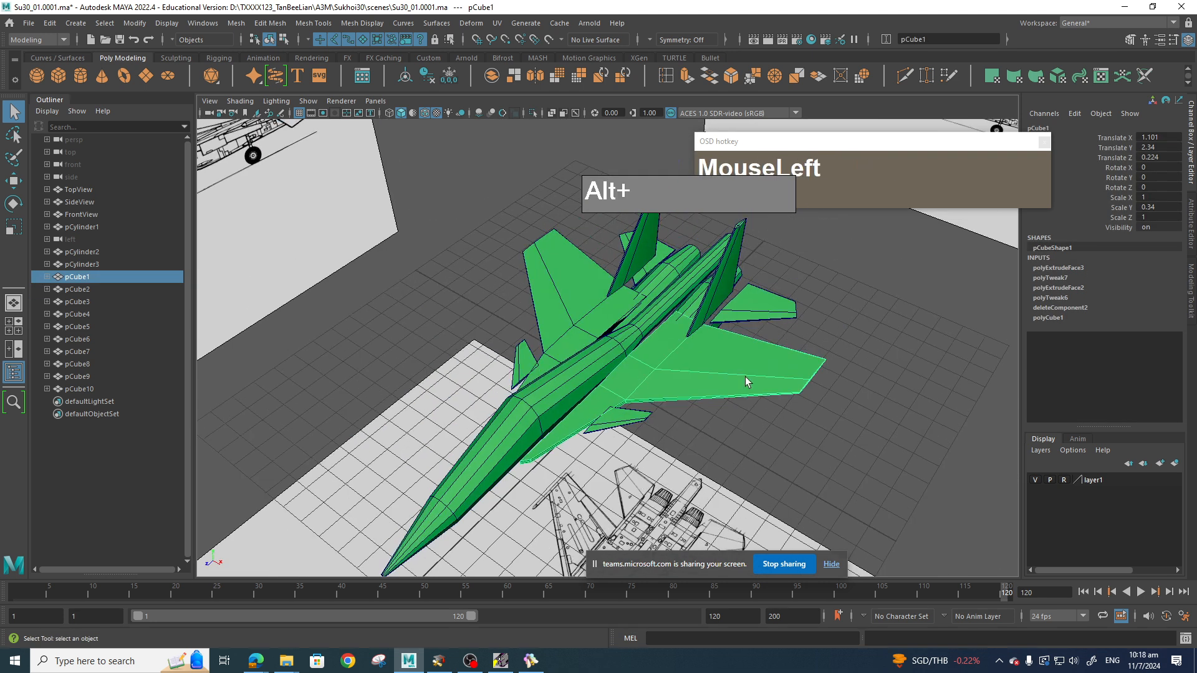
left_click(589, 315, "shift")
left_click(608, 419, "shift")
left_click(610, 420, "shift")
left_click(786, 305, "shift")
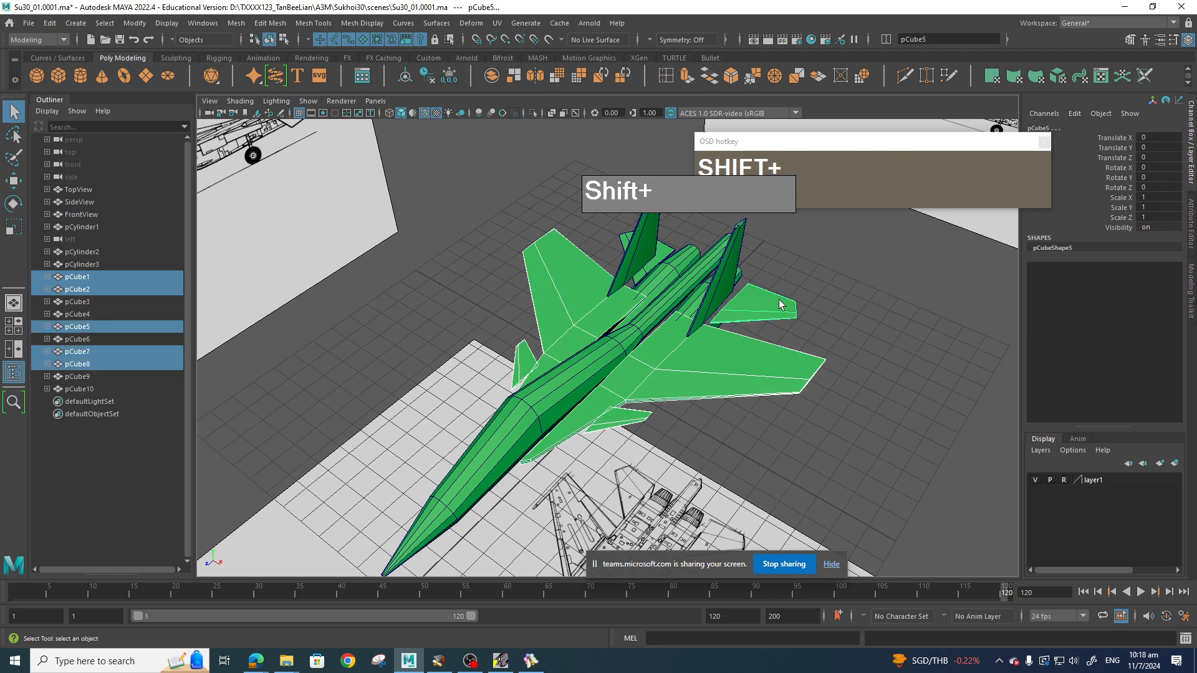
Add both vertical tail fins and the remaining tailplane, pCube6, to the selection.
left_click(717, 291, "shift")
left_click(633, 257, "shift")
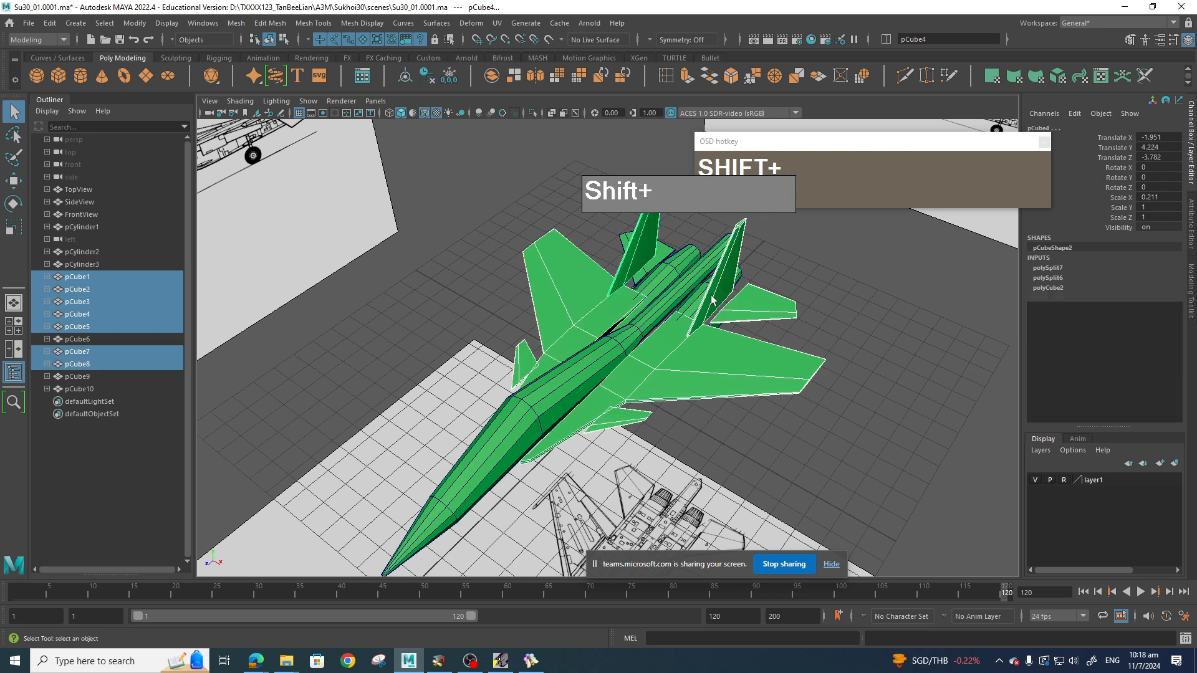
left_click(670, 267, "shift")
left_click(668, 256, "shift")
left_click(662, 249, "shift")
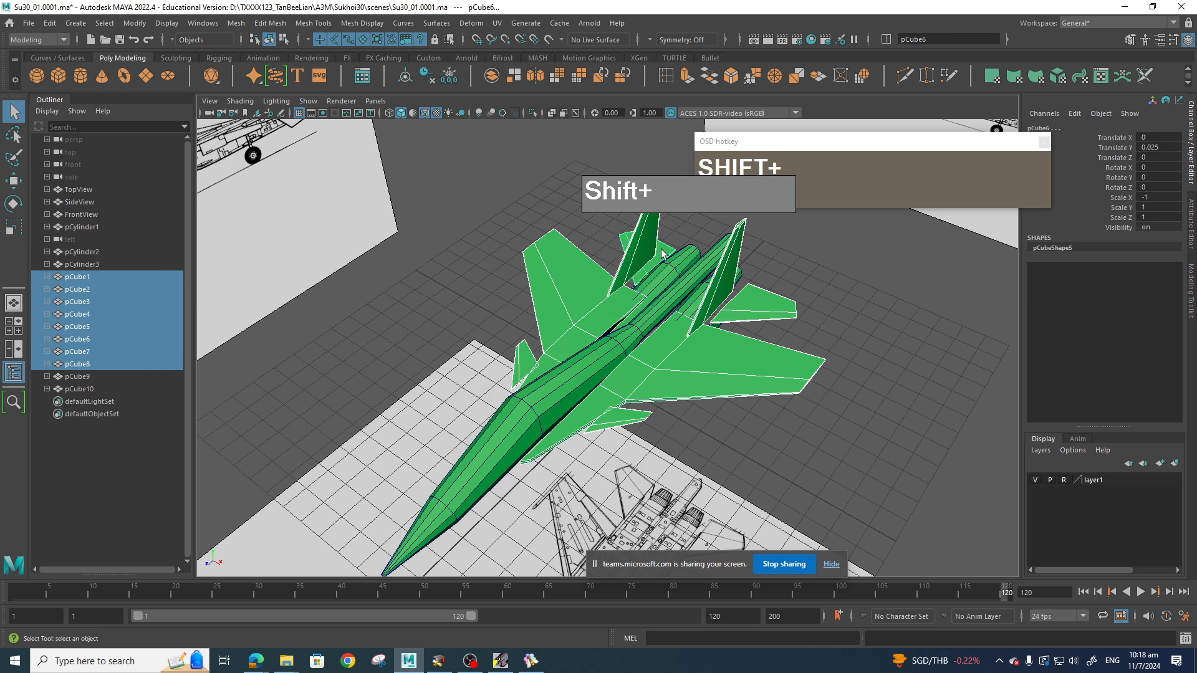
Create a display layer from the selected wing and tail parts, name it WingsSurfaces and hide it.
left_click_drag(757, 303, 806, 298, "alt")
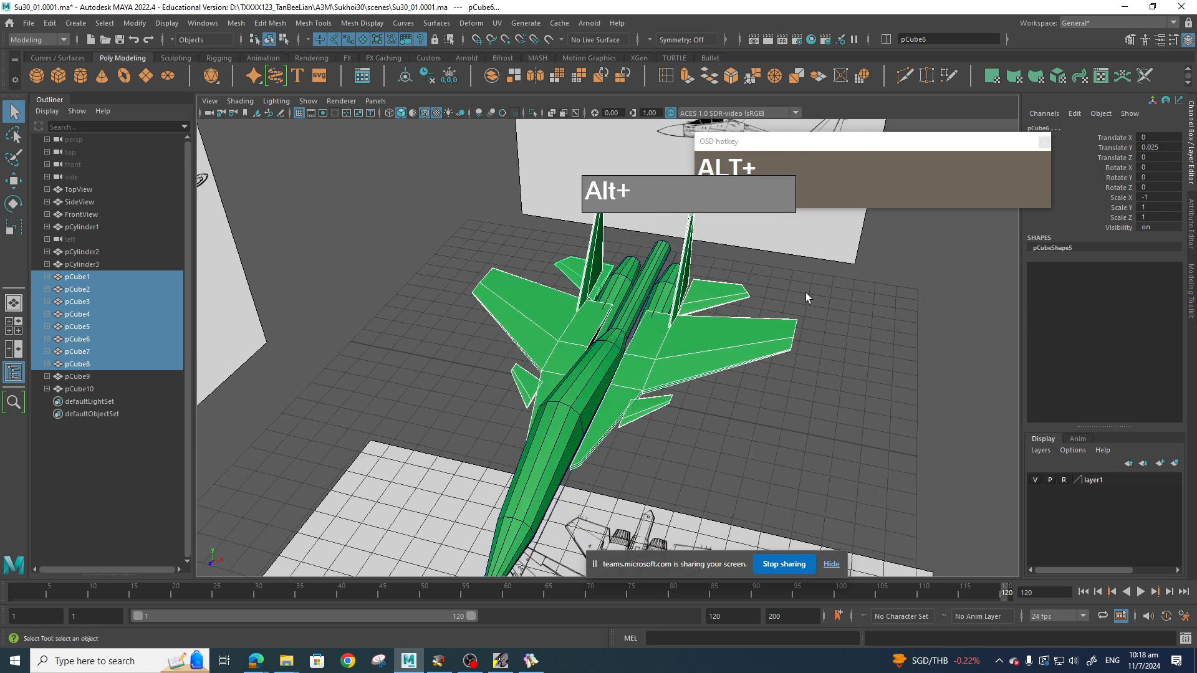
left_click(1174, 463)
double_click(1094, 481)
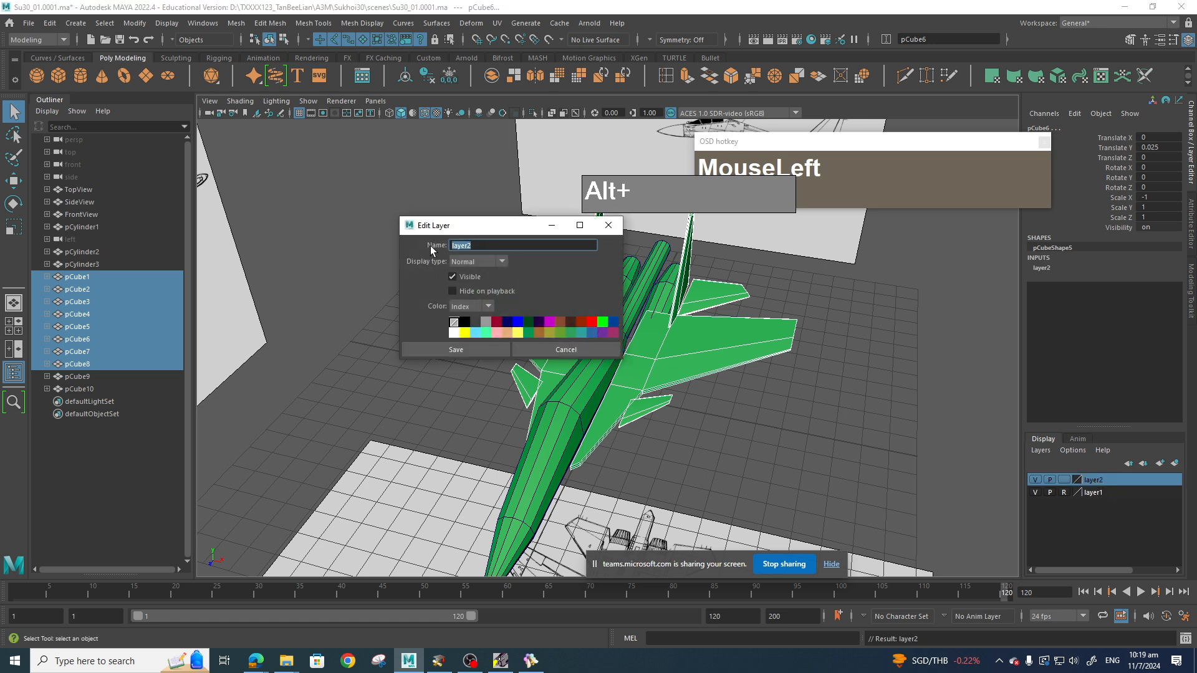
type("WingsSurfa")
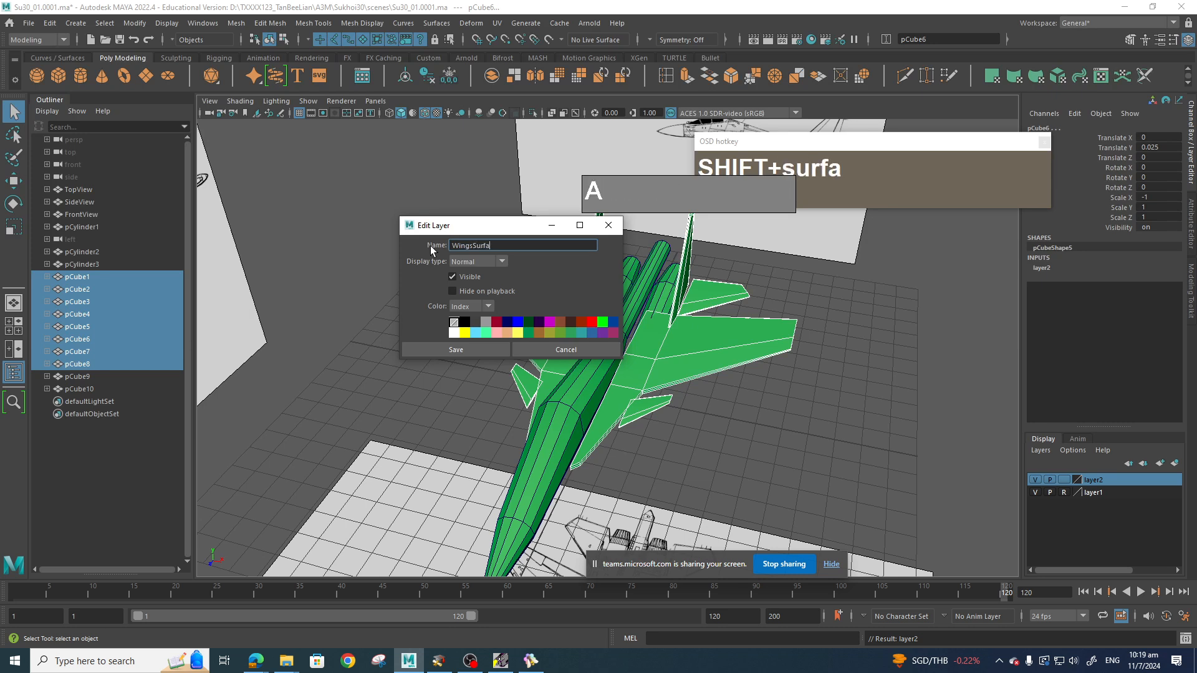
type("ces")
key("Return")
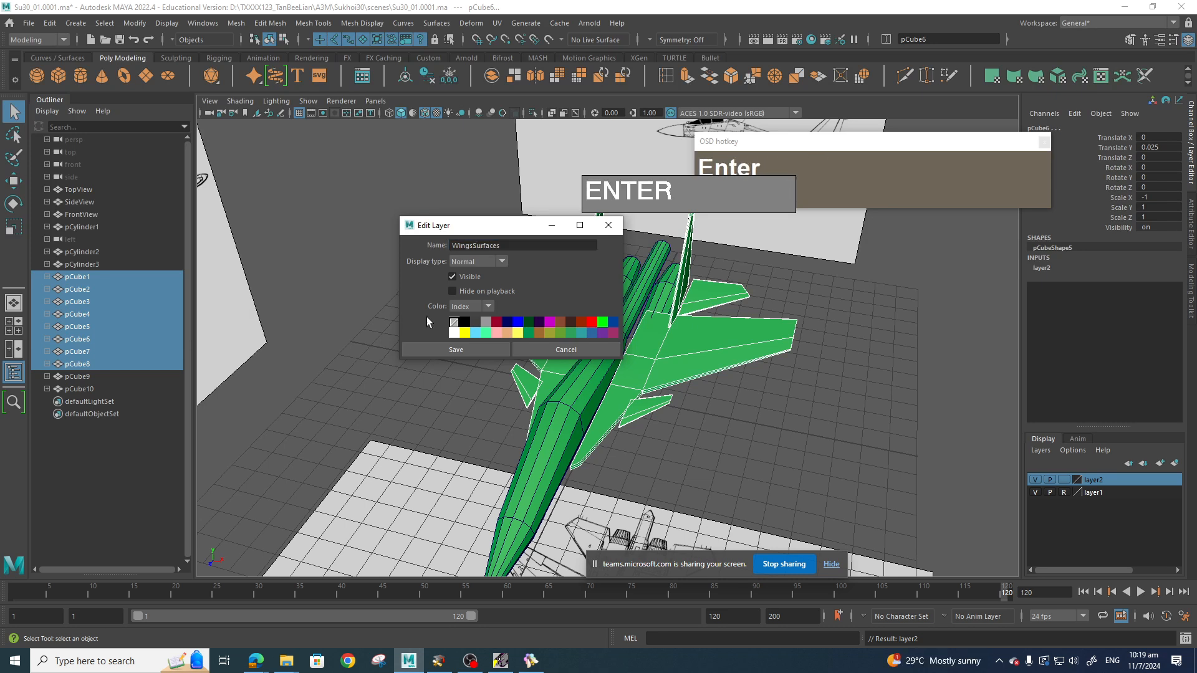
left_click(456, 349)
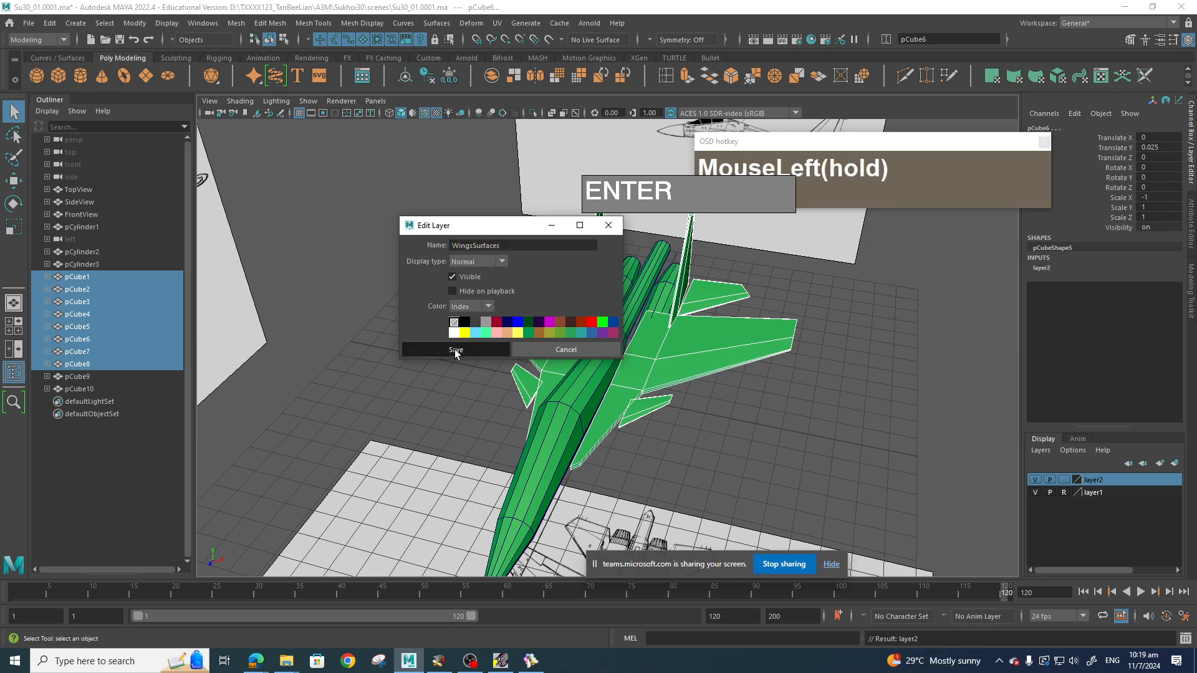
left_click(1035, 480)
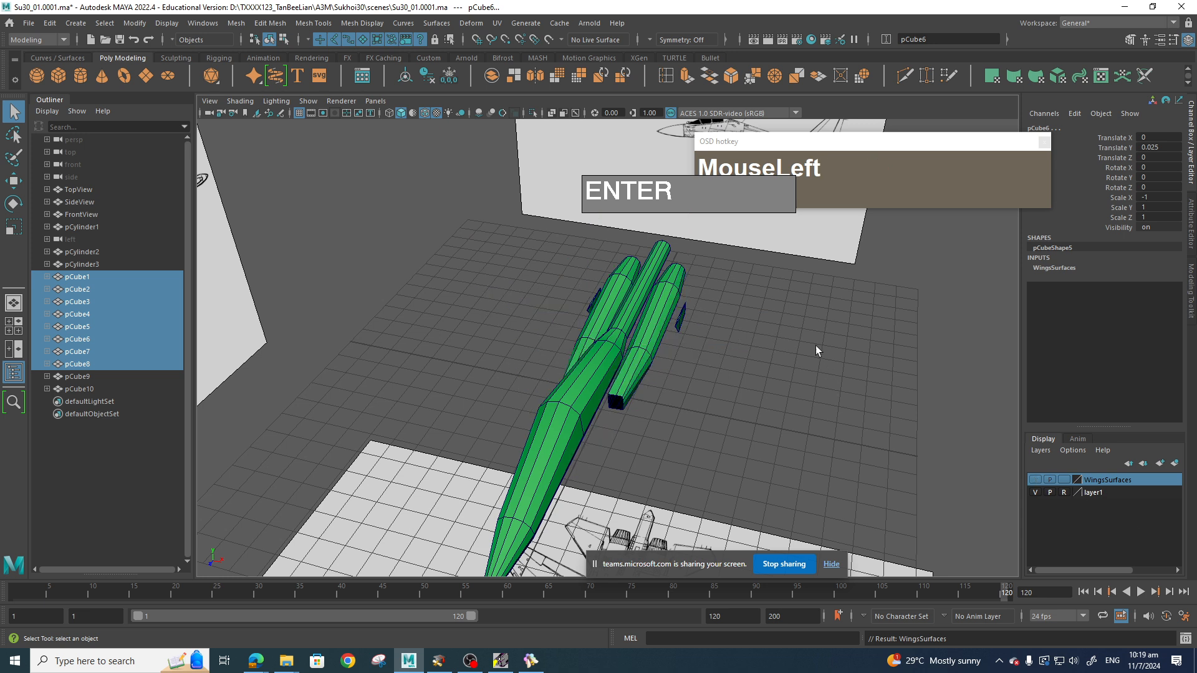
Add the two small fins beside the engines, pCube9 and pCube10, to the WingsSurfaces layer.
left_click_drag(815, 349, 873, 455, "alt")
left_click(747, 397)
left_click(503, 345, "shift")
left_click_drag(802, 370, 679, 399, "alt")
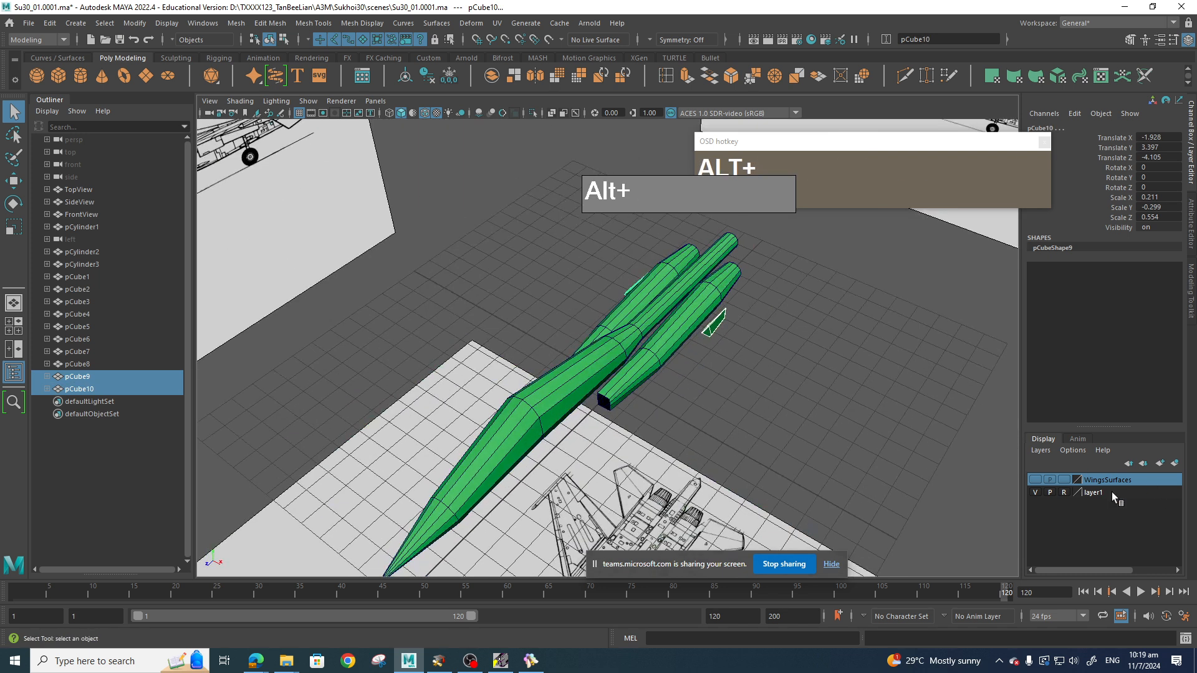
right_click(1121, 477)
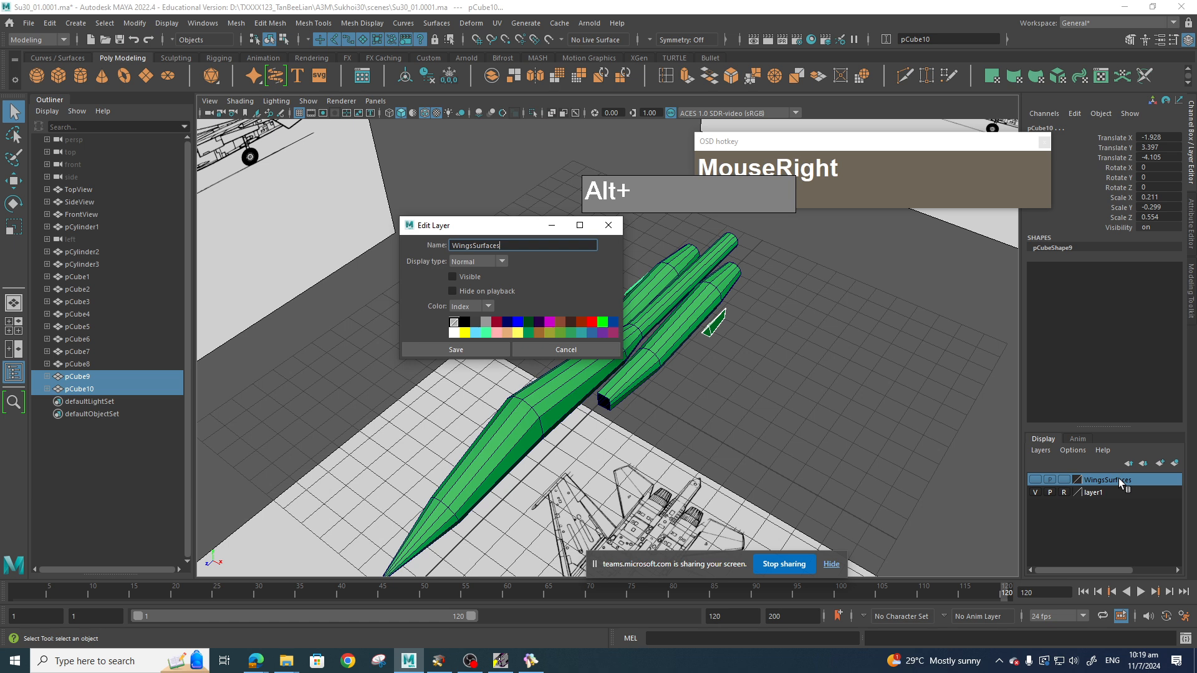
left_click(609, 225)
right_click(1156, 481)
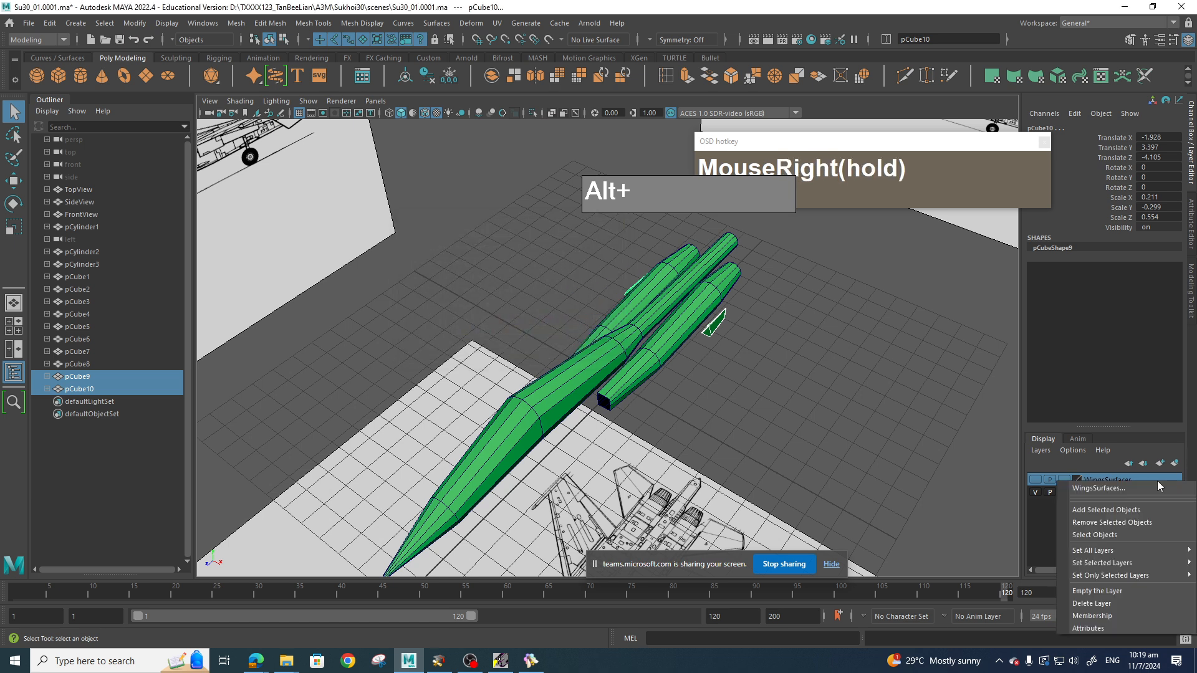
right_click_drag(1157, 480, 1120, 509)
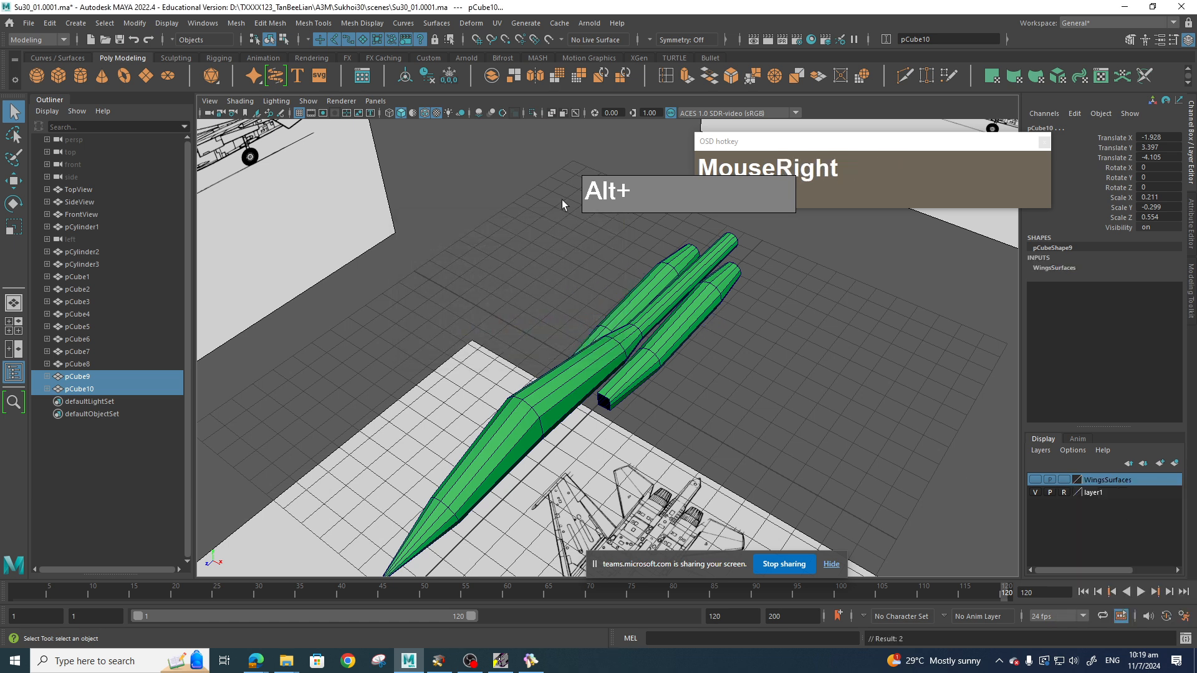
Compare the fuselage and engine nacelles with the side-view blueprint in the perspective view.
left_click_drag(698, 349, 657, 344, "alt")
scroll(697, 331, "up", 2, "alt")
left_click_drag(721, 392, 661, 358, "alt")
middle_click_drag(661, 359, 675, 349, "alt")
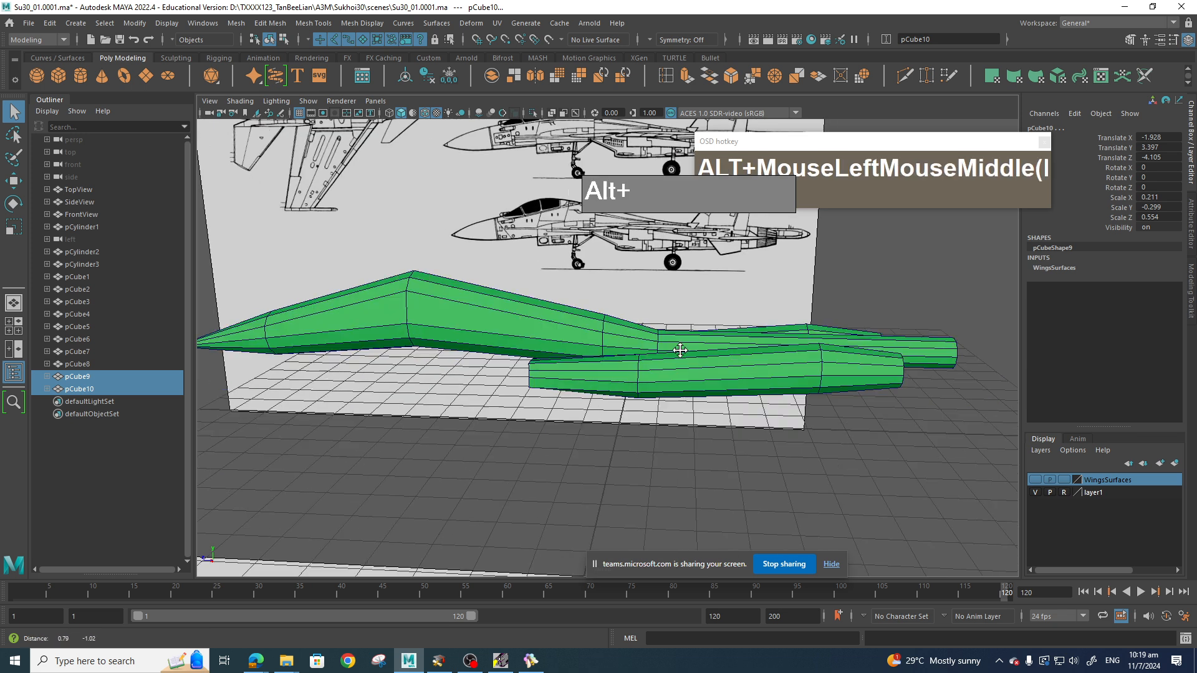
left_click_drag(642, 299, 540, 256, "alt")
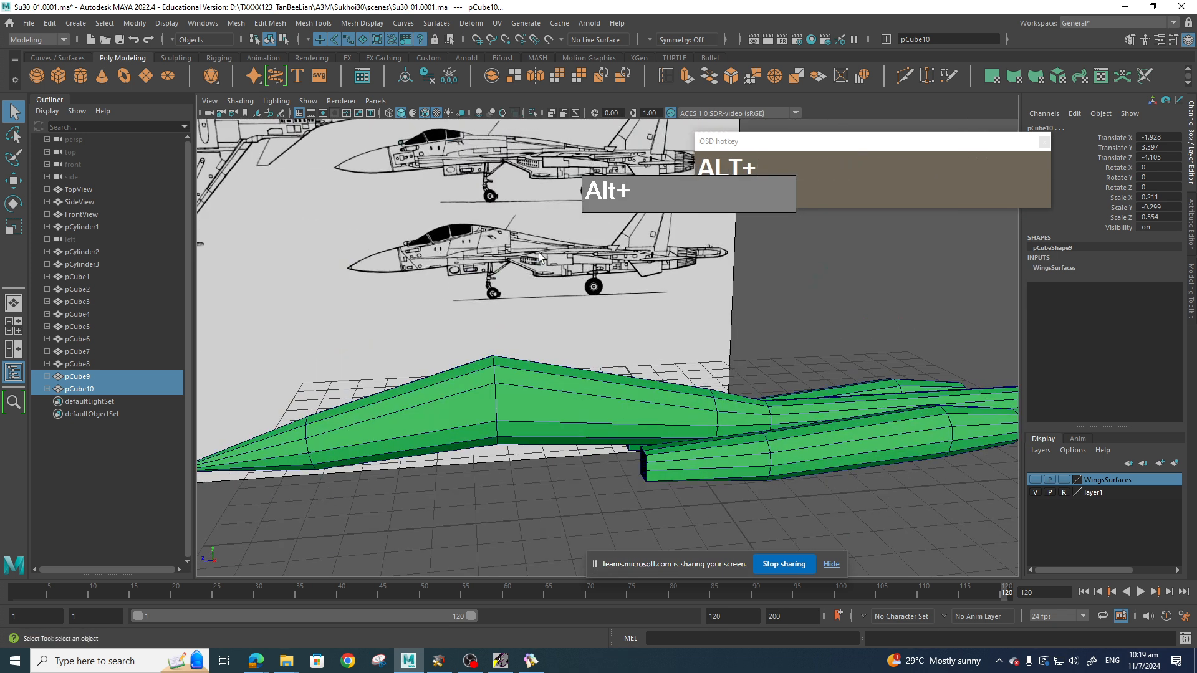
scroll(566, 286, "up", 3, "alt")
middle_click_drag(592, 282, 679, 430, "alt")
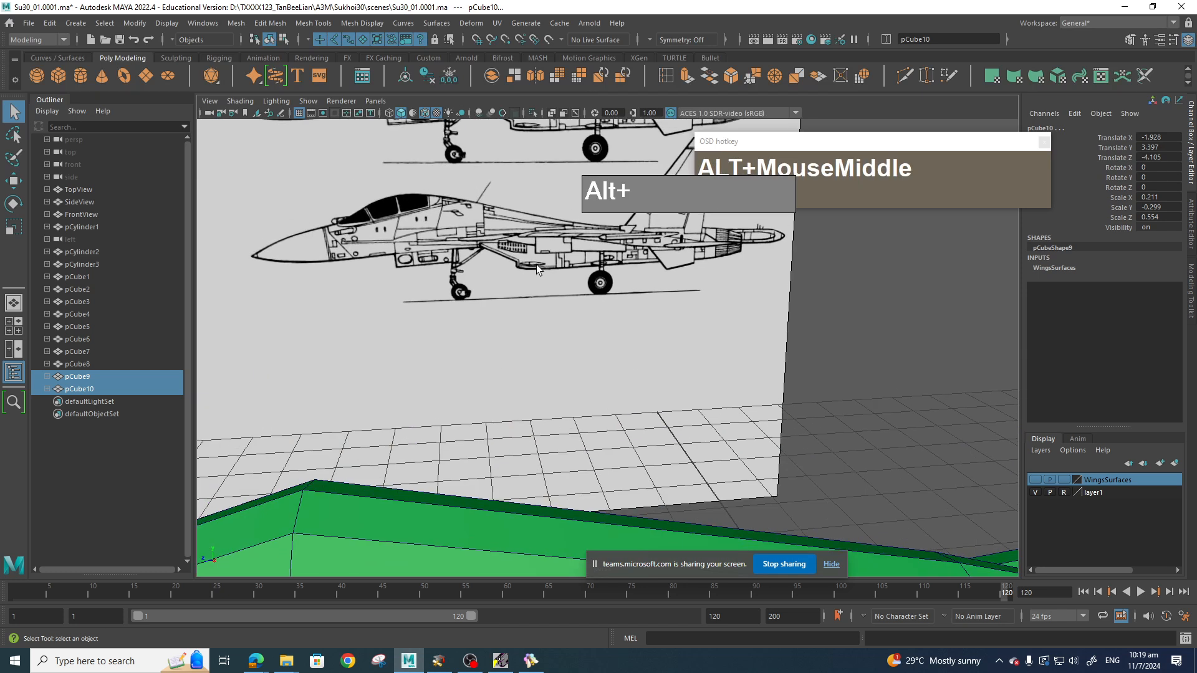
scroll(770, 458, "down", 2, "alt")
middle_click_drag(771, 458, 527, 346, "alt")
middle_click_drag(783, 401, 823, 440, "alt")
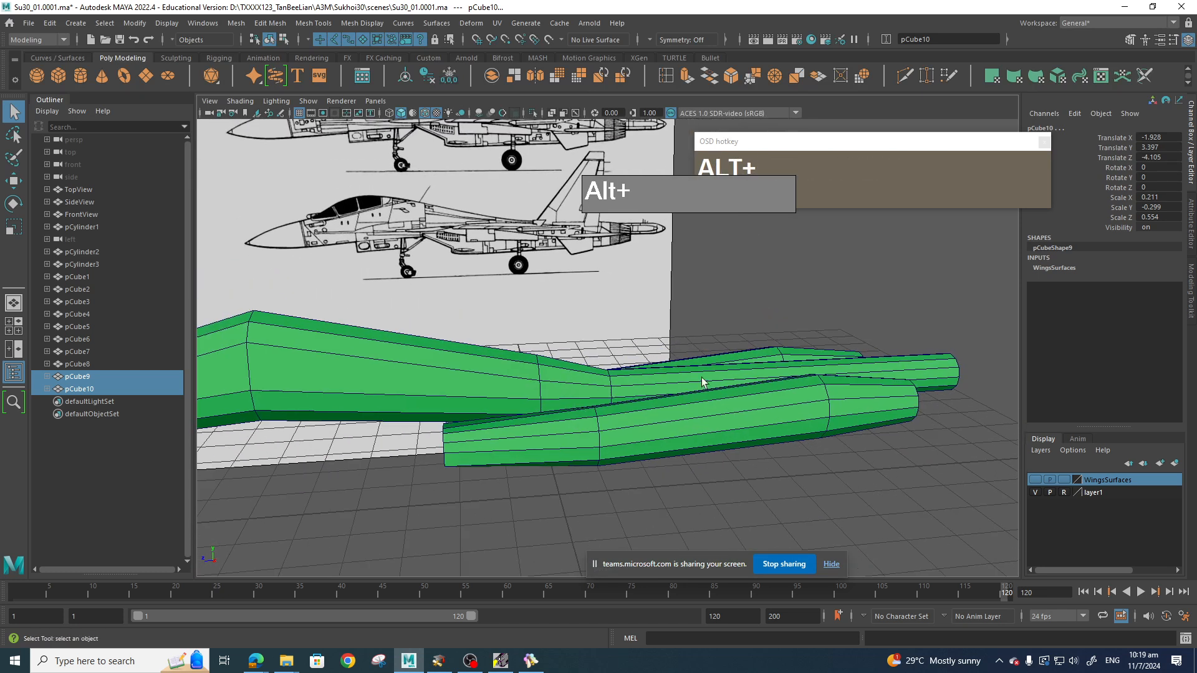
middle_click_drag(691, 388, 761, 430, "alt")
In the side view, assign the existing transparent lambert2 material to the fuselage, pCylinder1.
key("space")
left_click_drag(762, 430, 798, 436)
scroll(798, 436, "up", 2)
middle_click_drag(802, 432, 568, 313, "alt")
right_click_drag(568, 314, 673, 597)
left_click(580, 318)
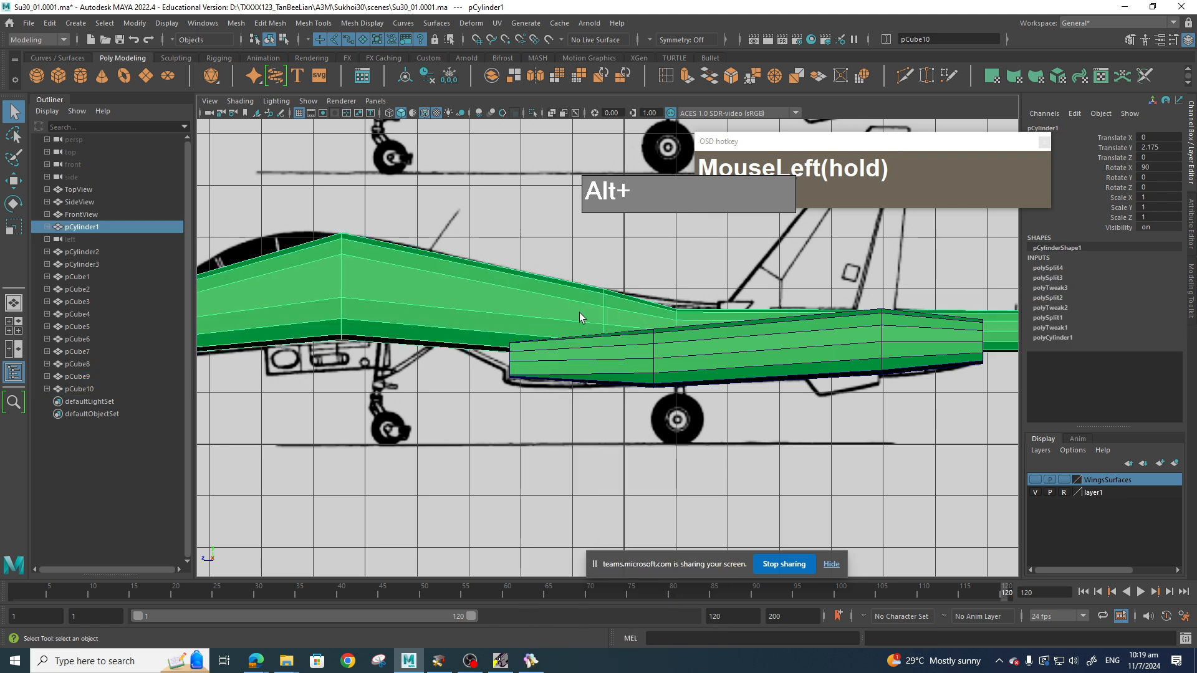
mouse_move(563, 314)
right_mouse_down()
mouse_move(583, 662)
mouse_move(648, 620)
mouse_move(653, 600)
right_mouse_up()
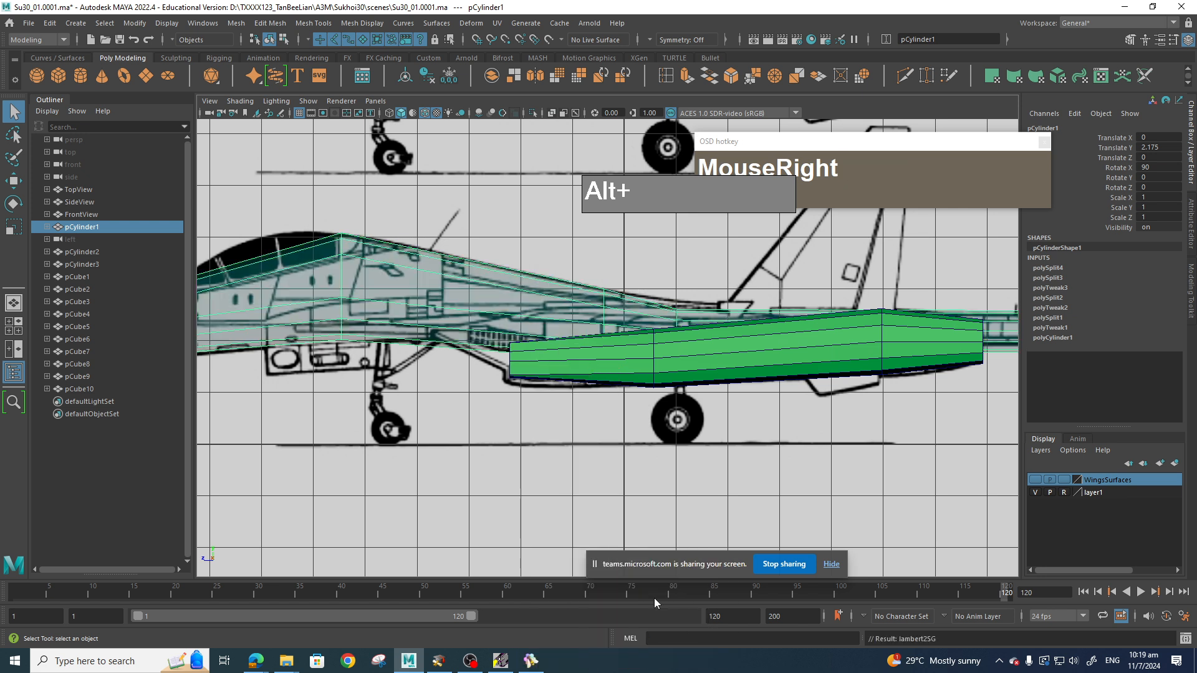
Assign the transparent lambert2 material to both engine nacelles, pCylinder2 and pCylinder3.
left_click(677, 363)
mouse_move(680, 317)
right_mouse_down()
mouse_move(682, 663)
mouse_move(773, 597)
right_mouse_up()
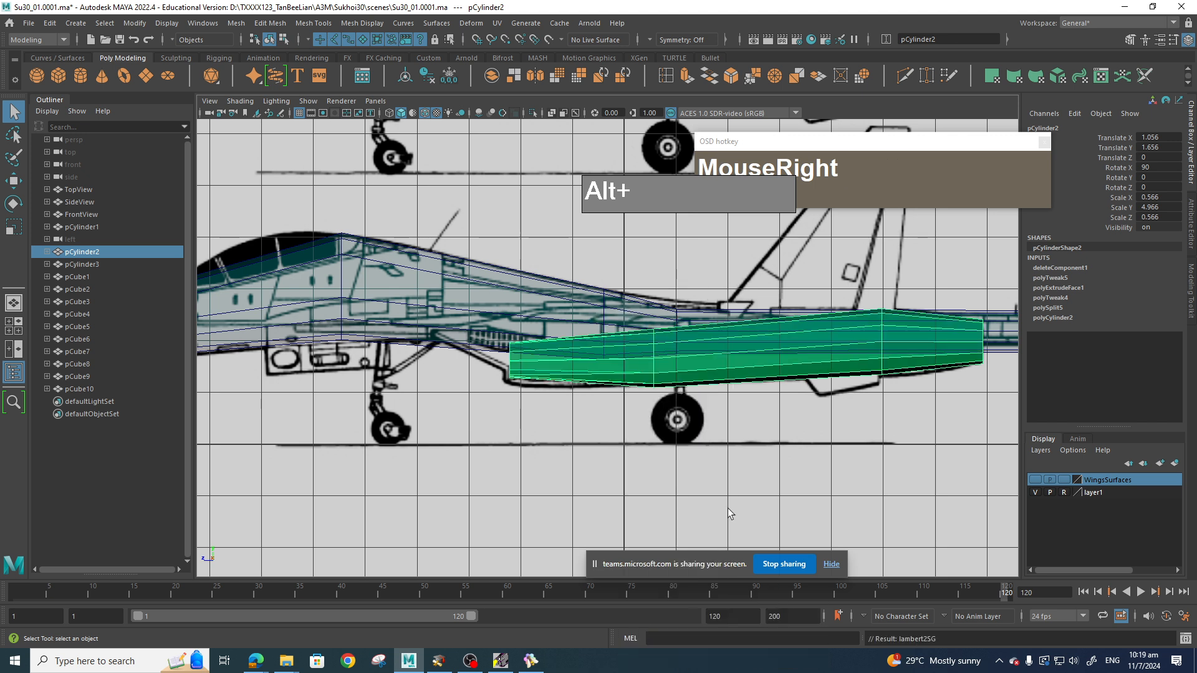
left_click(707, 461)
key("space")
mouse_move(708, 458)
left_mouse_down()
mouse_move(712, 424)
mouse_move(721, 439)
left_mouse_up()
left_click(671, 313)
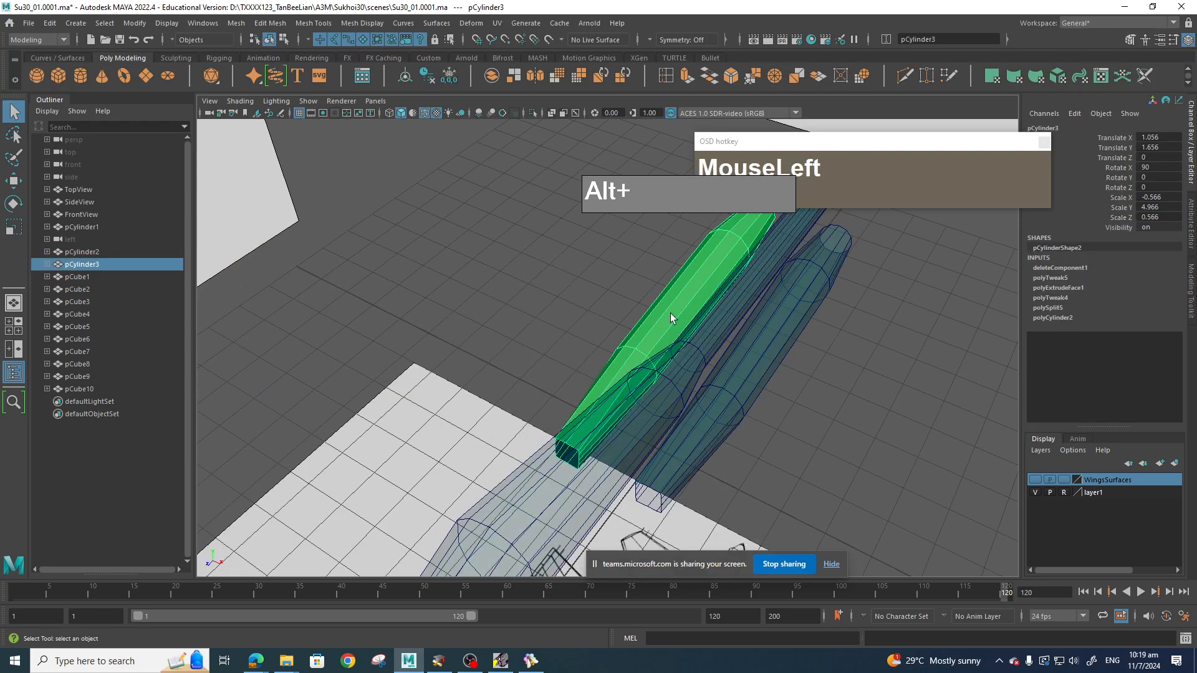
key("g")
left_click(670, 313)
right_click_drag(671, 313, 773, 597)
left_click(844, 465)
Examine the front end of the engine nacelles against the air intake on the side-view blueprint.
left_click_drag(844, 465, 810, 443, "alt")
key("space")
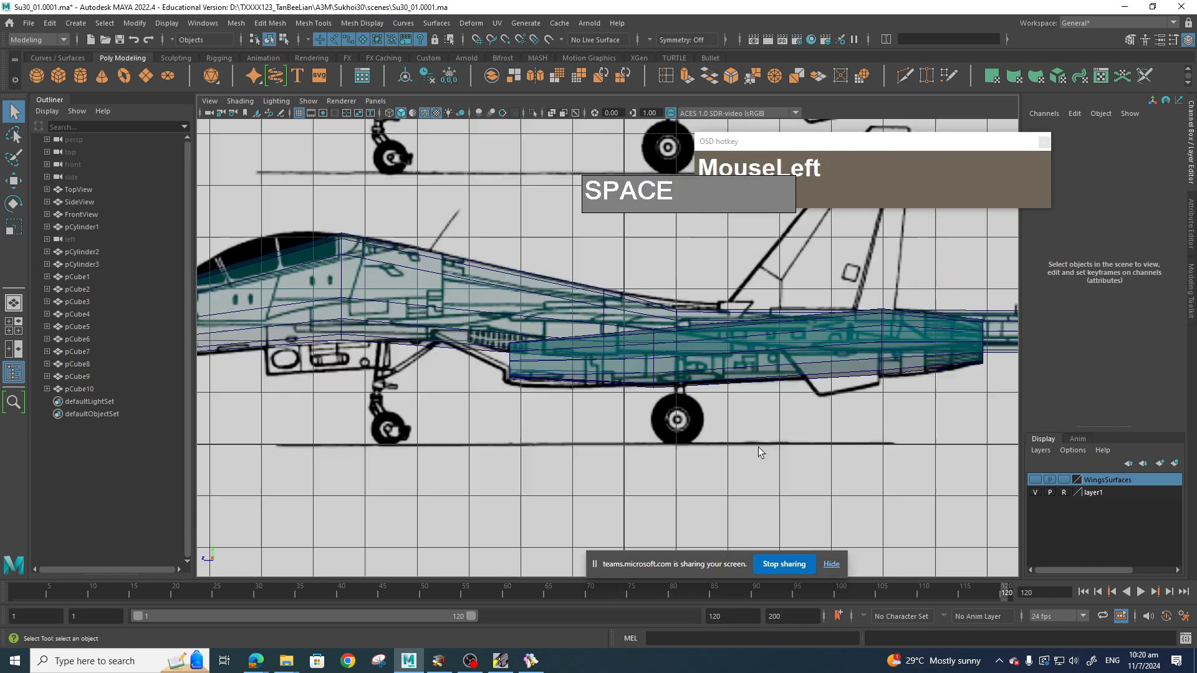
scroll(591, 354, "up", 3)
middle_click_drag(591, 354, 487, 364, "alt")
scroll(842, 406, "up", 3, "alt")
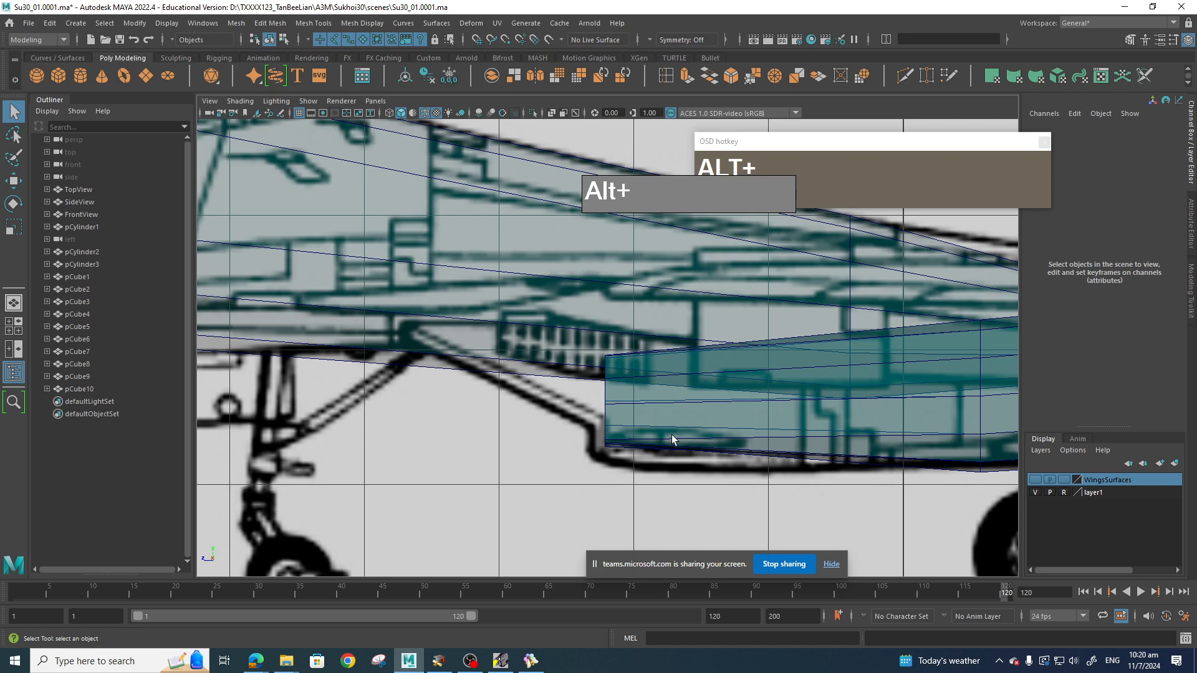
scroll(714, 449, "up", 1)
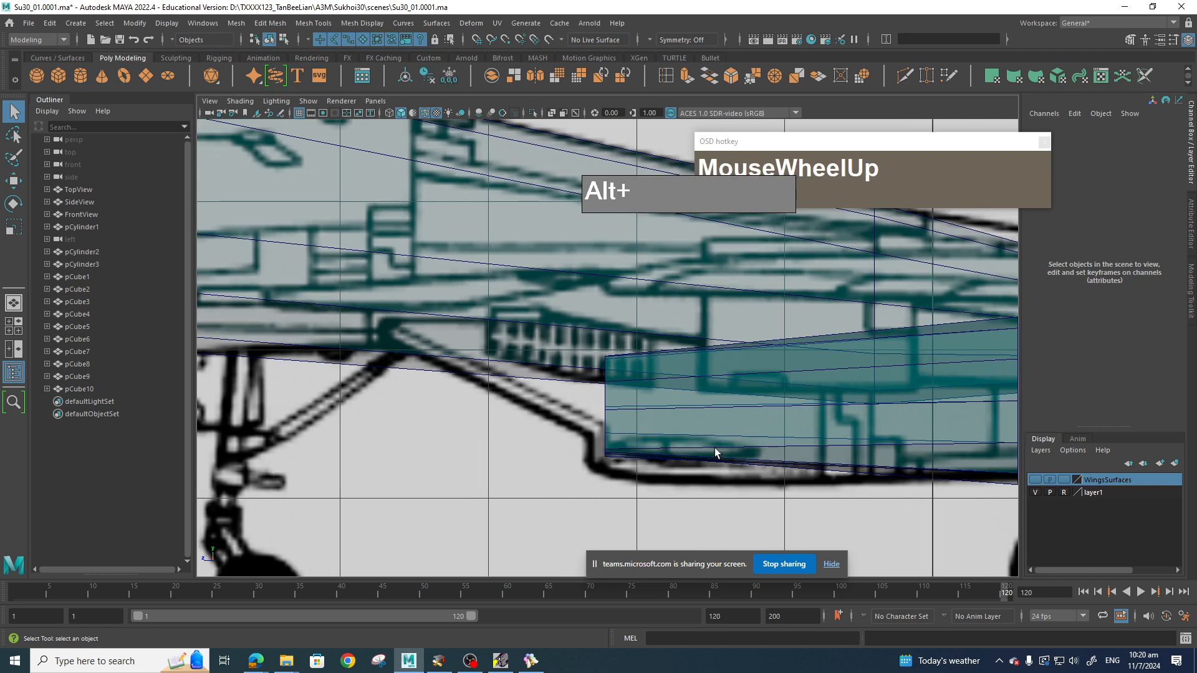
Select the open front edges of engine nacelle pCylinder2 in the perspective view and extrude them forward.
key("space")
left_click_drag(715, 450, 716, 415)
left_click_drag(797, 447, 864, 427, "alt")
scroll(767, 467, "up", 4)
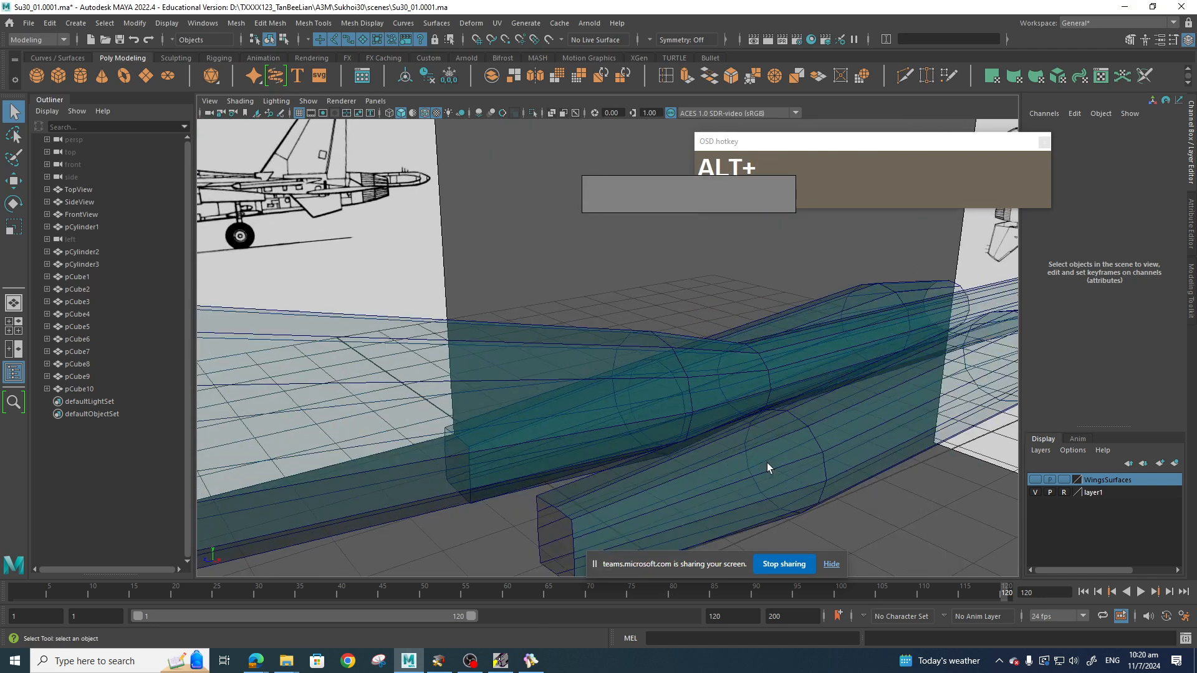
middle_click_drag(767, 468, 802, 342, "alt")
scroll(801, 340, "up", 2)
right_click_drag(740, 283, 738, 266)
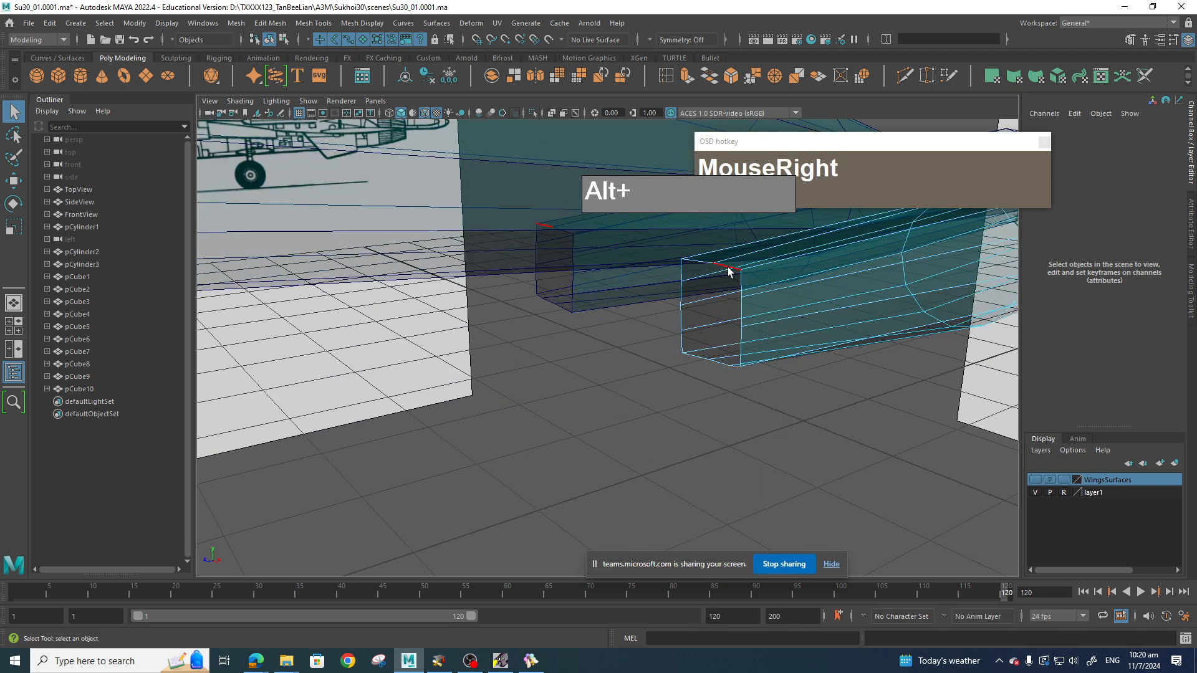
double_click(728, 268)
scroll(828, 342, "down", 4)
key("w")
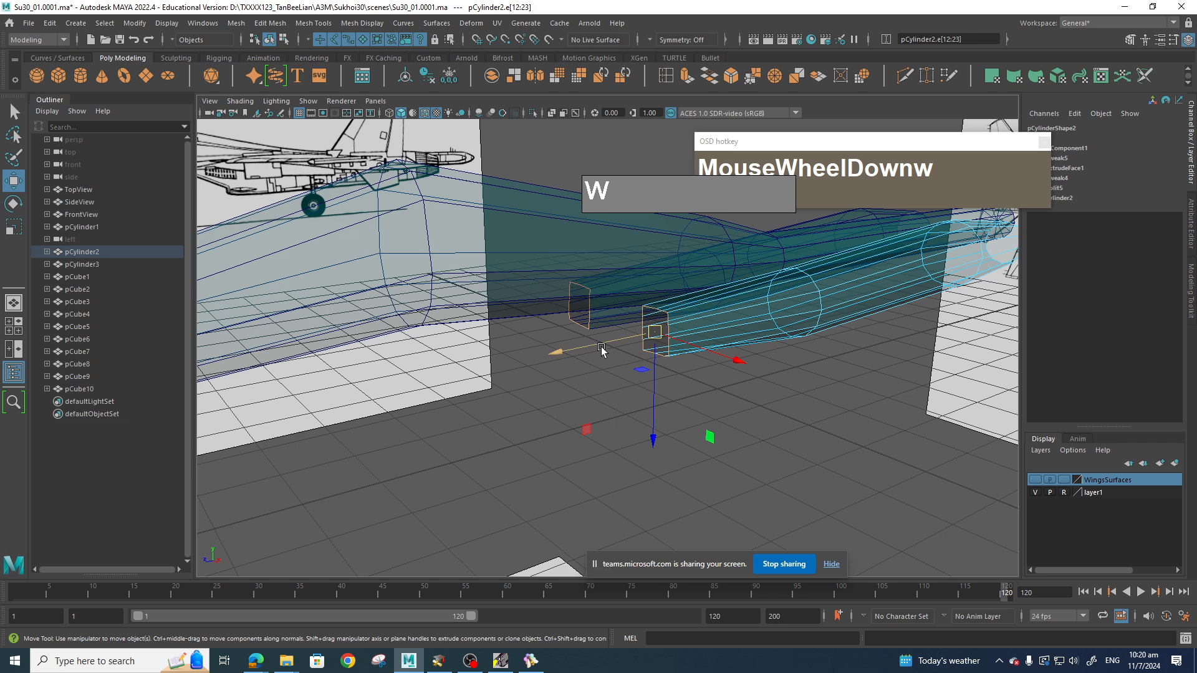
left_click_drag(592, 348, 472, 370, "shift")
In the side view, raise the intake's top two vertex rows and pull the uppermost front vertices forward to the blueprint's intake tip.
key("space")
left_click_drag(710, 416, 787, 417)
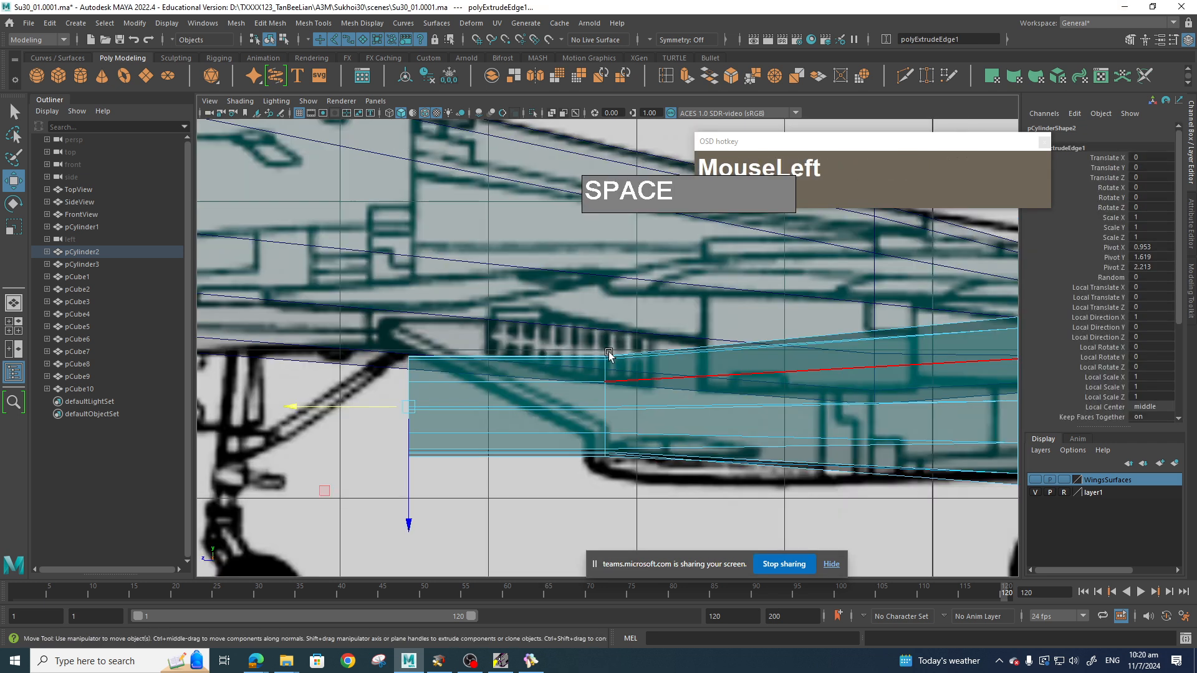
scroll(626, 383, "up", 3)
middle_click_drag(606, 414, 813, 383, "alt")
right_click_drag(705, 334, 596, 329)
left_click_drag(487, 284, 805, 346)
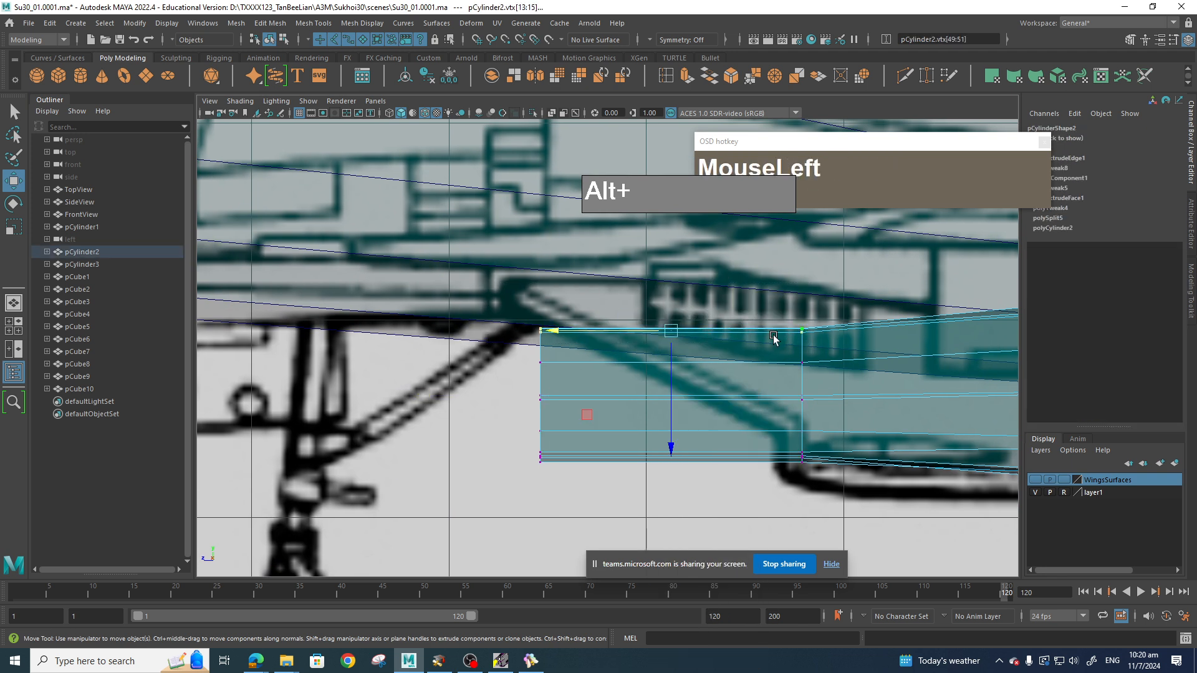
left_click_drag(678, 334, 673, 289)
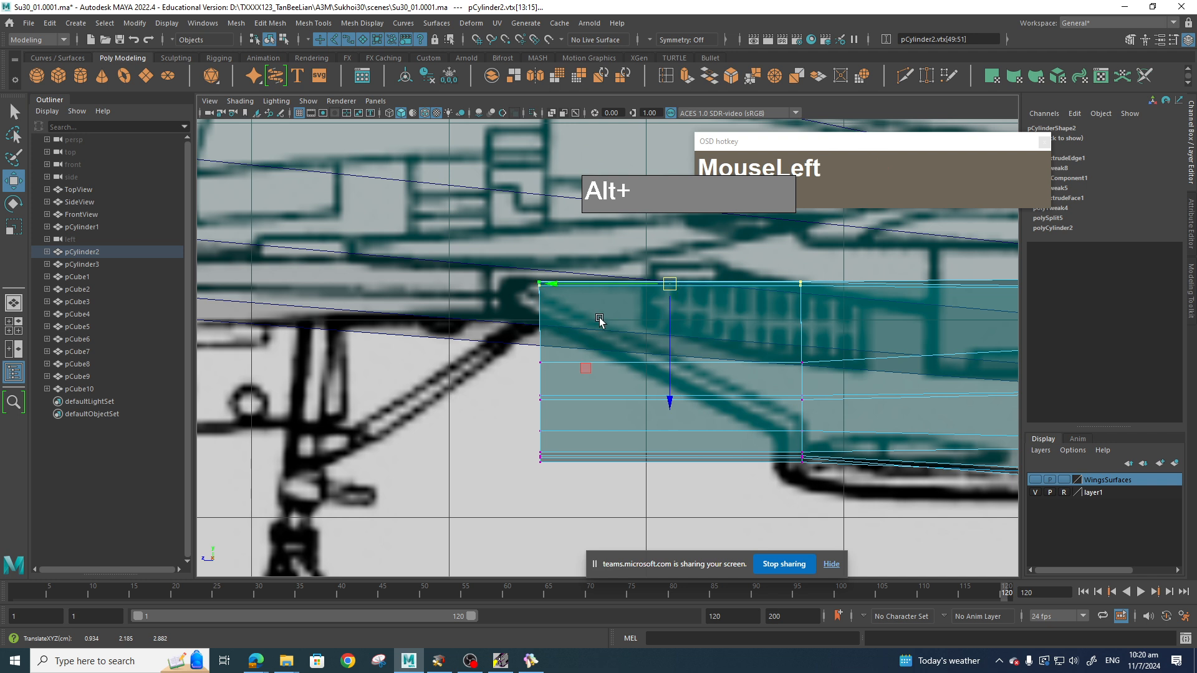
left_click_drag(506, 344, 809, 382)
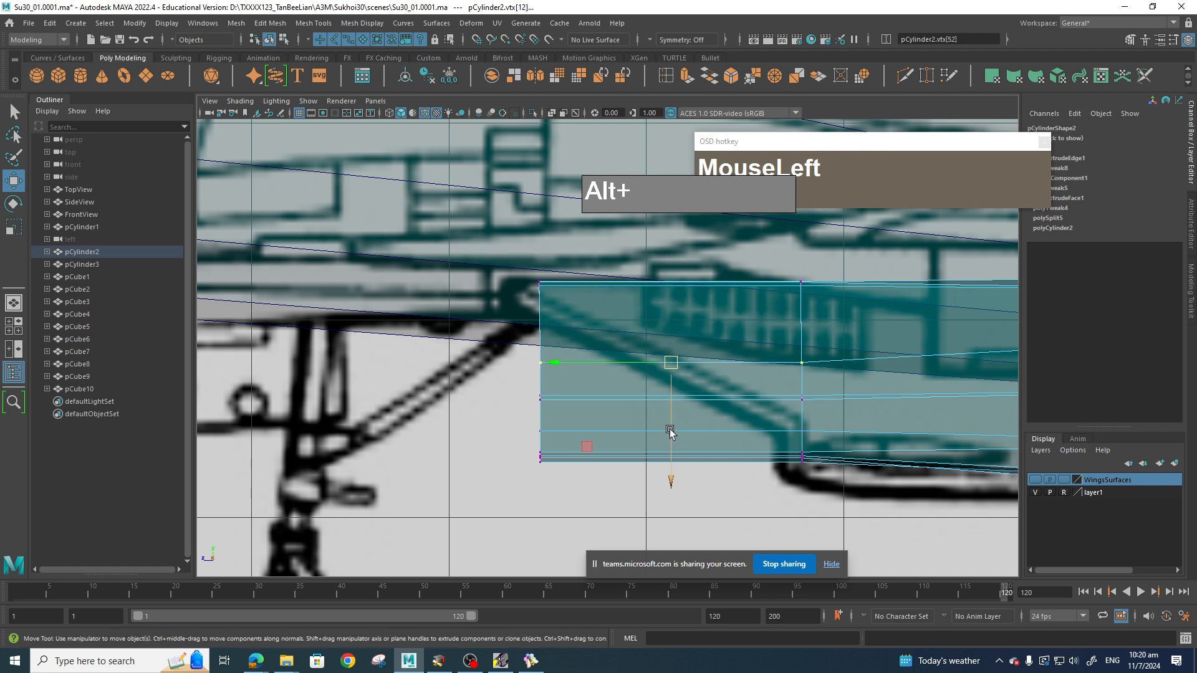
left_click_drag(667, 427, 669, 409)
left_click_drag(503, 273, 463, 284)
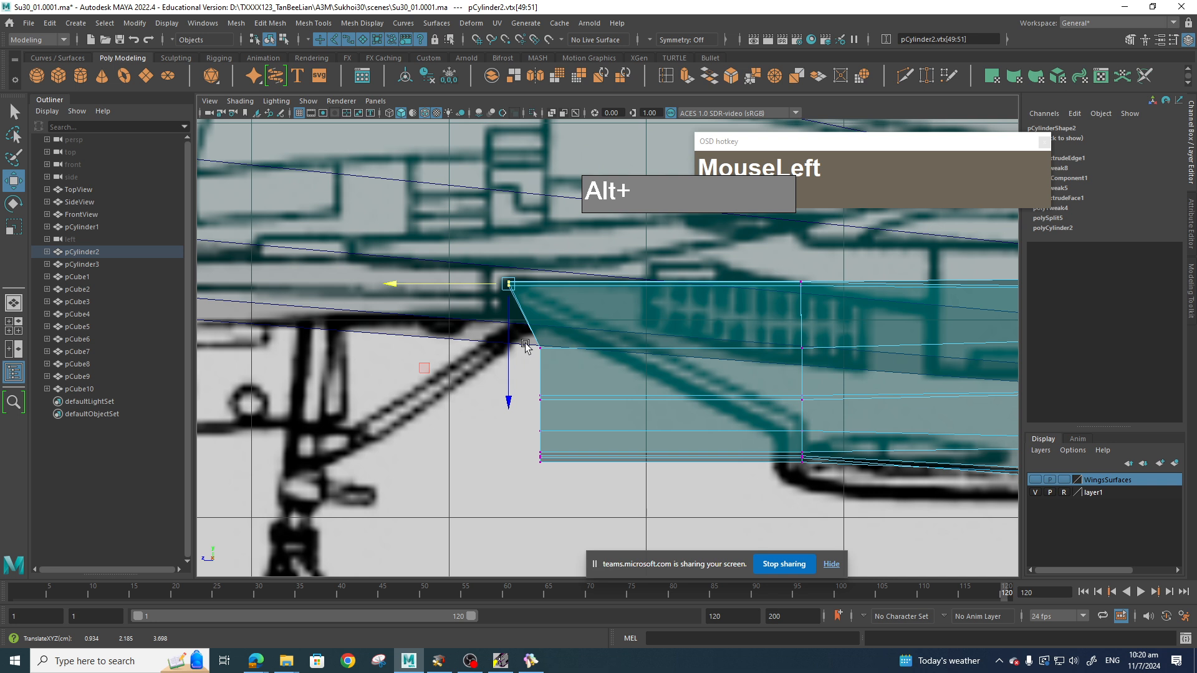
Rotate the intake's remaining front vertices into a slant, stretch them vertically and move them back towards the nacelle.
left_click_drag(524, 341, 561, 472)
key("e")
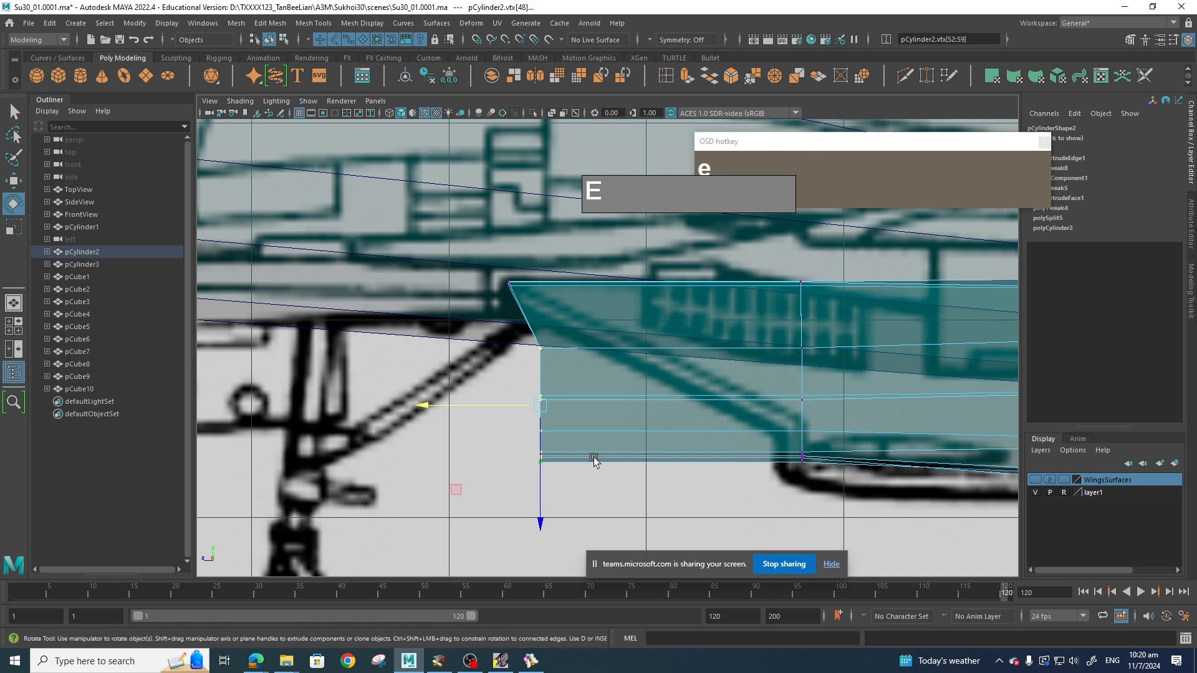
left_click_drag(649, 372, 649, 400)
key("w")
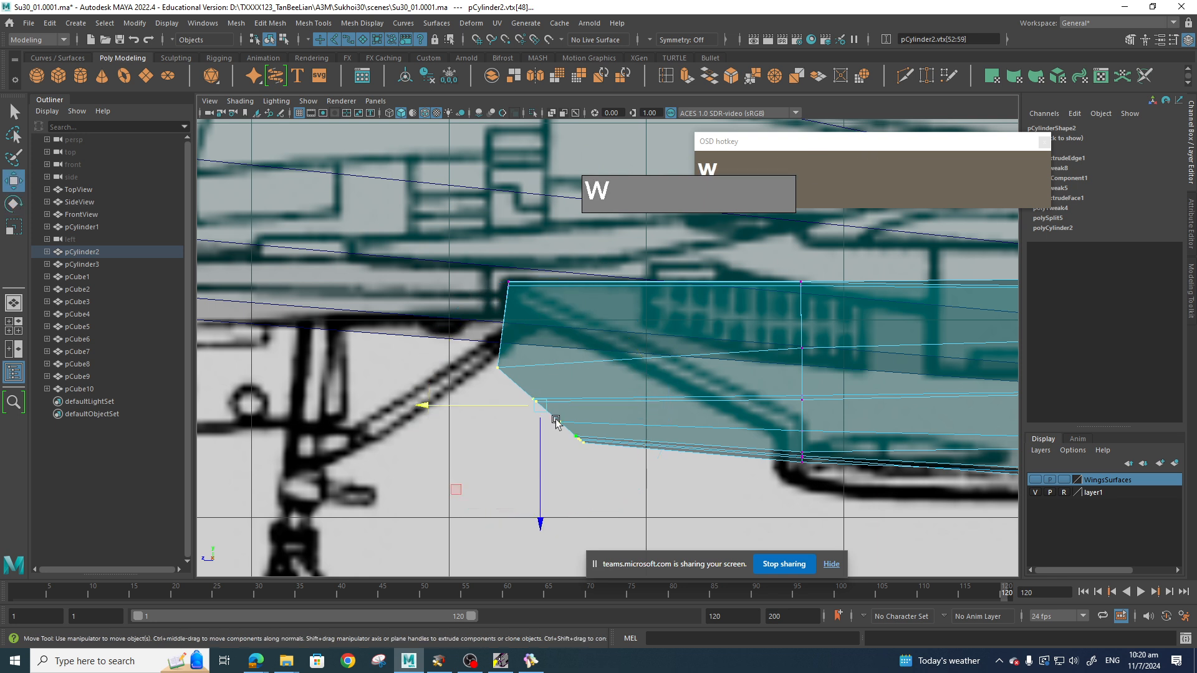
key("r")
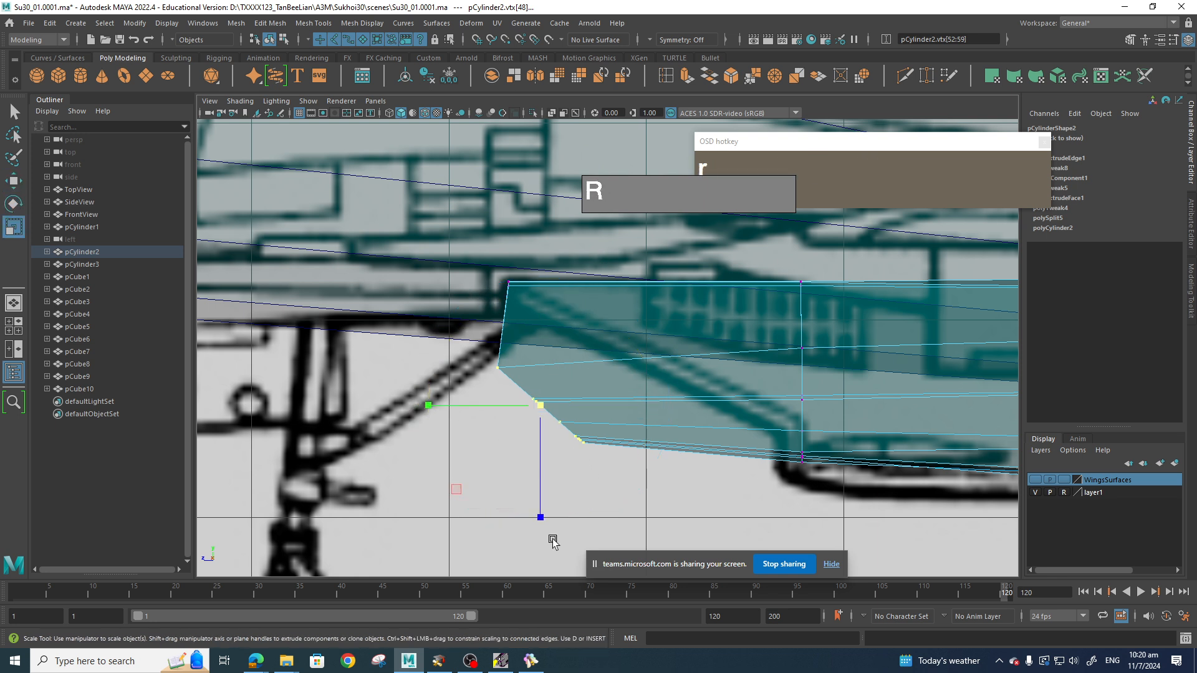
left_click_drag(540, 519, 555, 553)
key("w")
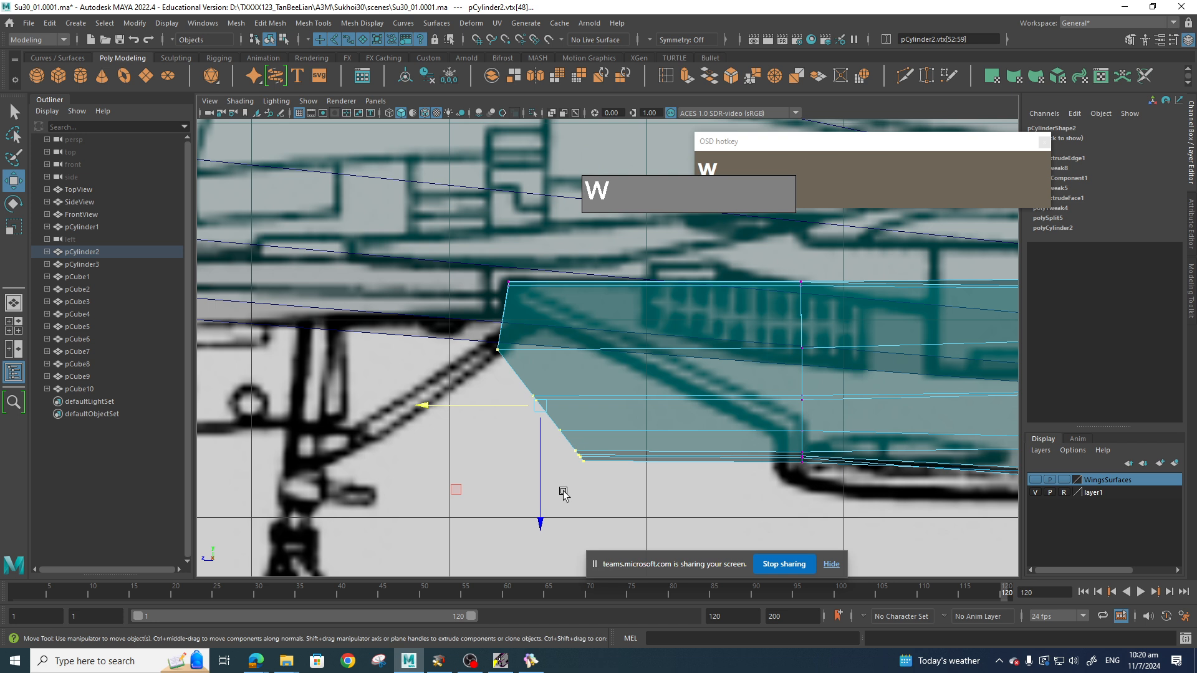
left_click_drag(478, 406, 598, 428)
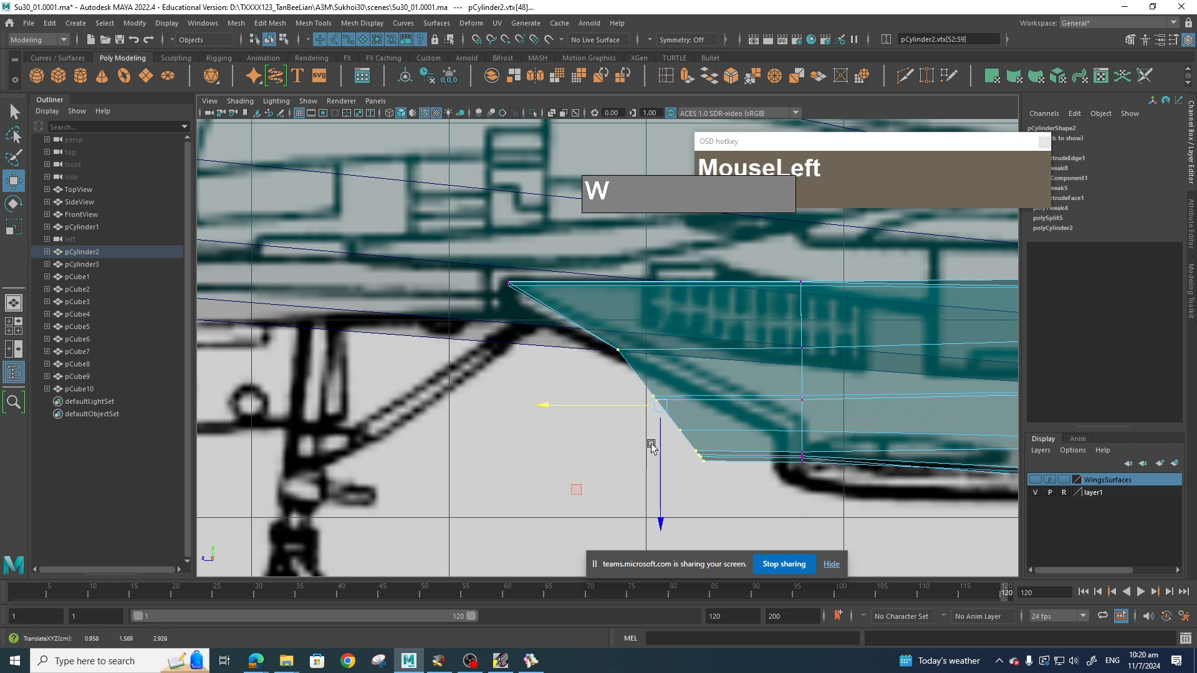
Slant the same front vertices further and rescale them to follow the blueprint's sloping intake lip.
key("e")
left_click_drag(770, 374, 765, 327)
key("r")
left_click_drag(654, 525, 737, 513)
middle_click_drag(737, 513, 573, 446, "alt")
left_click_drag(638, 438, 608, 414)
Move the lower groups of front vertices onto the sloping intake line of the blueprint.
key("w")
left_click_drag(440, 364, 552, 448)
left_click_drag(449, 393, 586, 474)
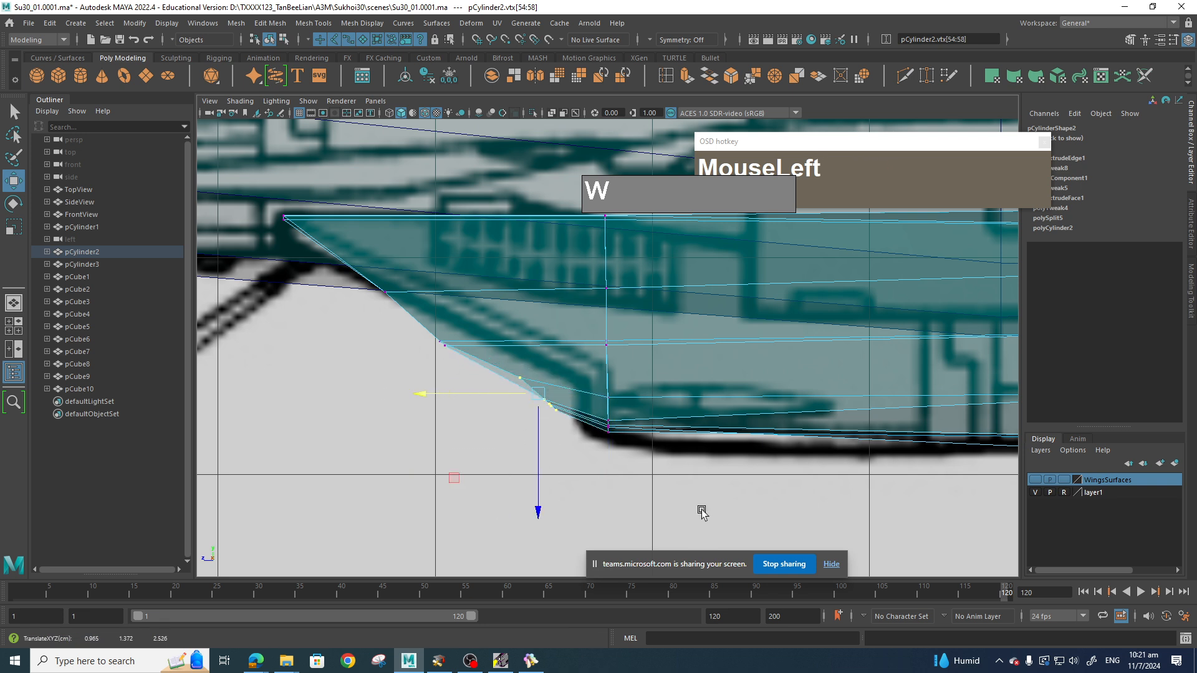
Move the vertex column behind the intake rearwards and shift the middle front vertices back onto the blueprint's sloping lip.
left_click_drag(589, 199, 611, 483)
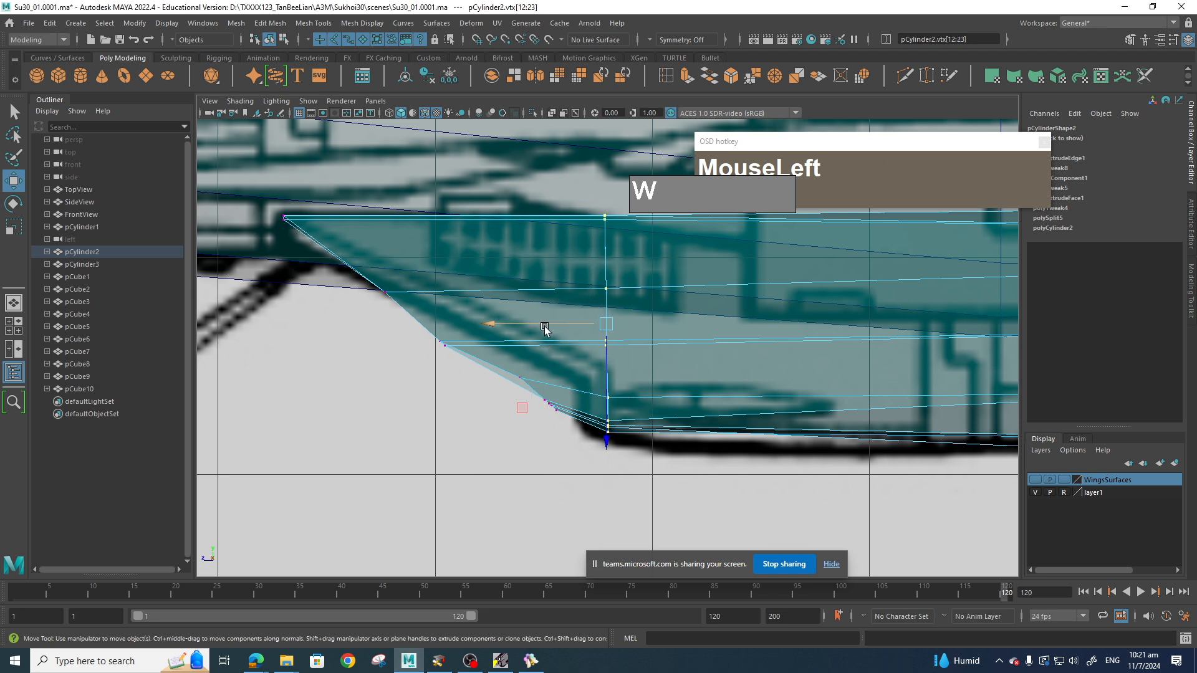
left_click_drag(548, 324, 565, 323)
left_click_drag(415, 330, 464, 369)
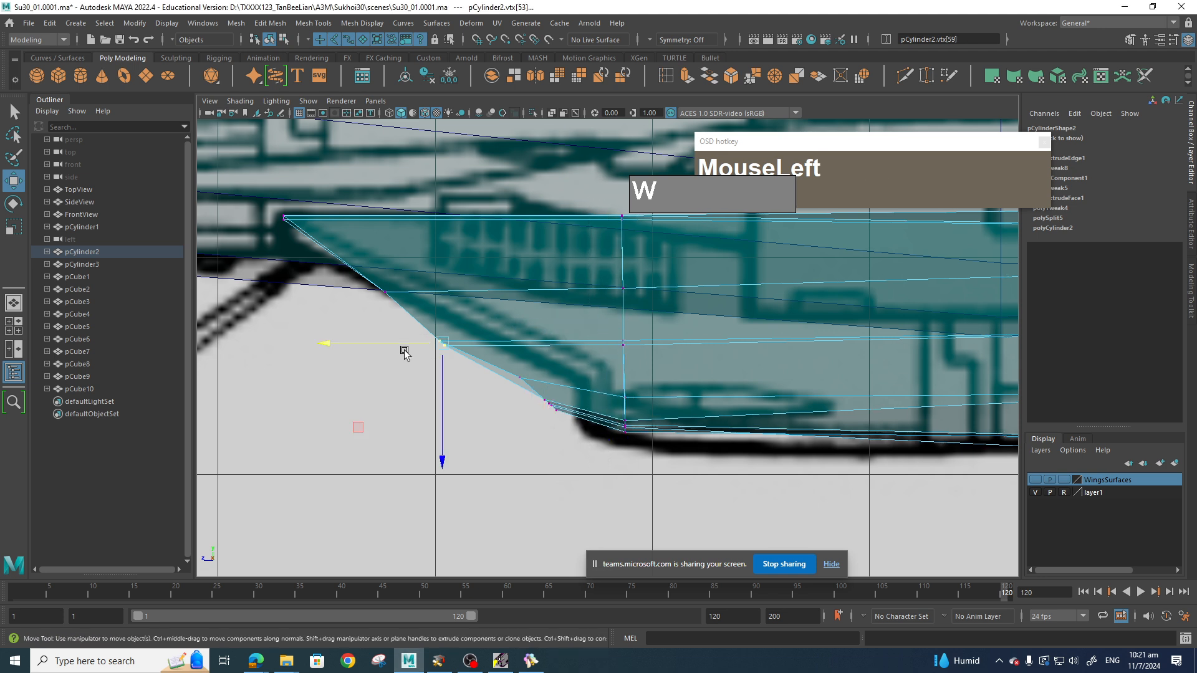
left_click_drag(391, 347, 431, 349)
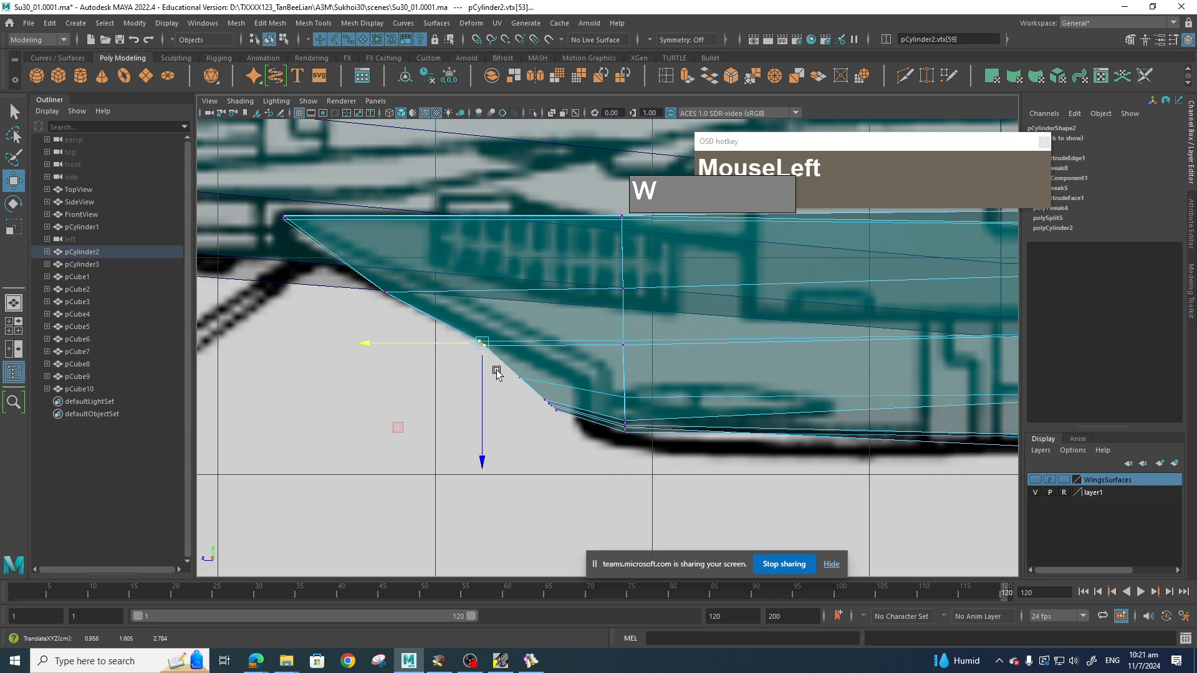
left_click(516, 378)
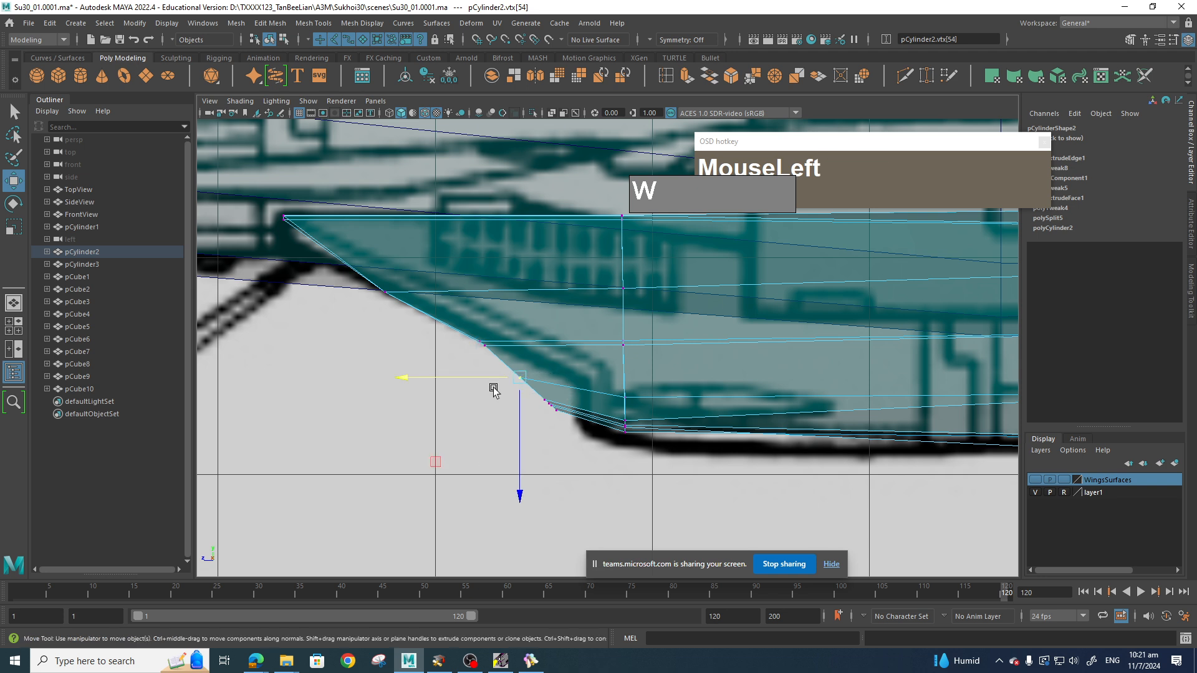
mouse_move(484, 382)
left_mouse_down()
mouse_move(512, 384)
mouse_move(496, 387)
left_mouse_up()
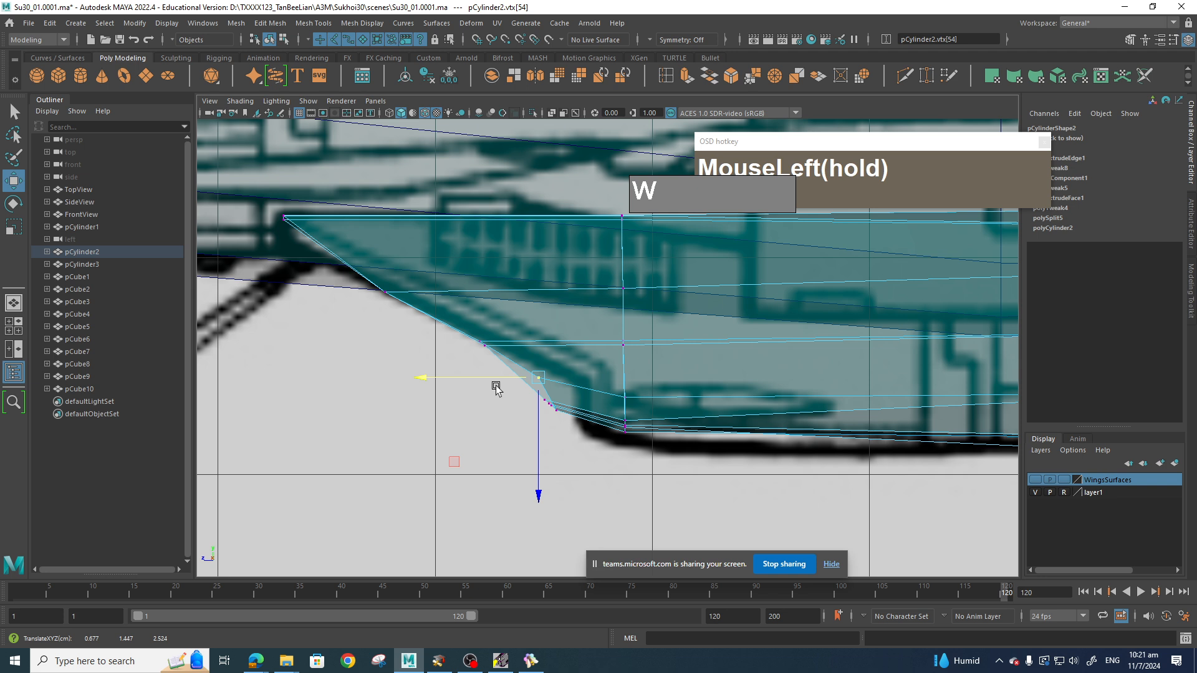
left_click_drag(505, 446, 513, 441)
key("ctrl+z")
Move the lowest front vertices and the row just above them rearwards onto the blueprint's sloping intake lip.
left_click_drag(584, 481, 524, 417)
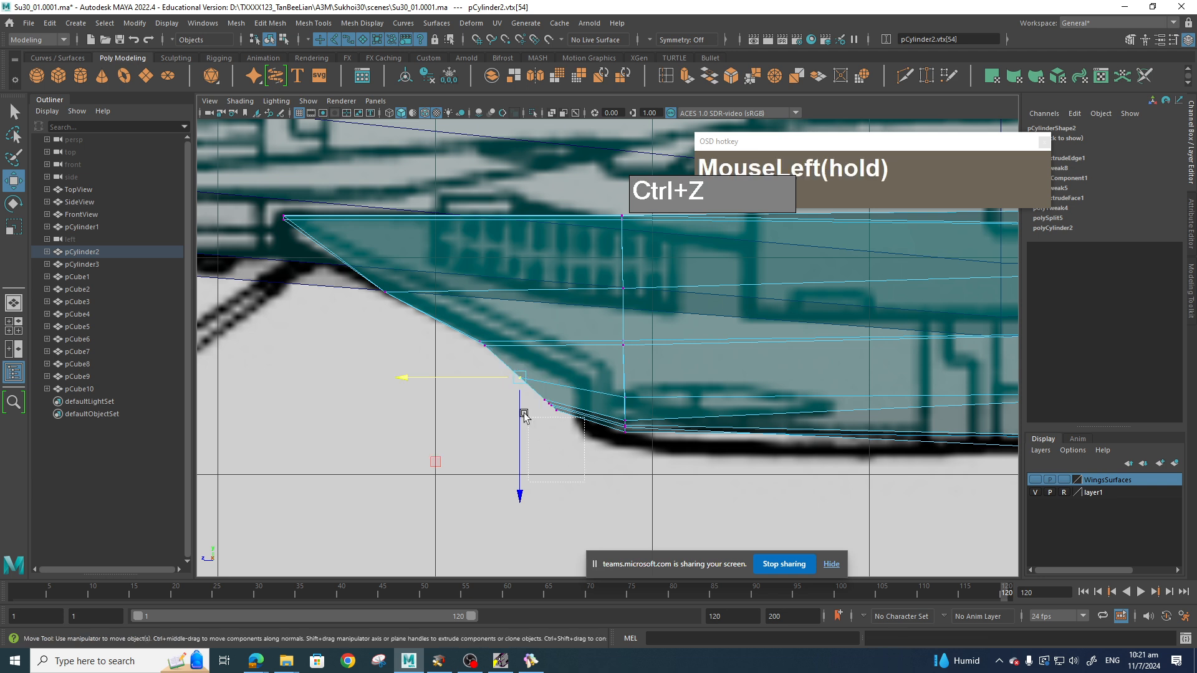
left_click_drag(486, 372, 523, 406)
left_click_drag(551, 368, 496, 381)
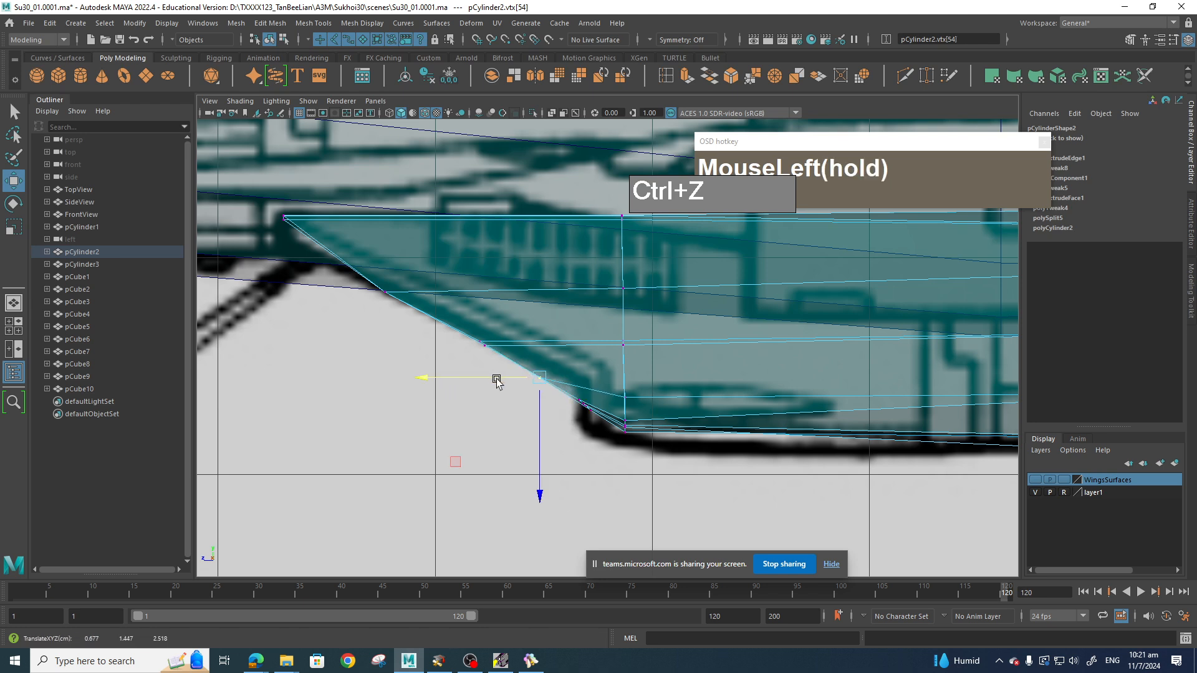
left_click_drag(581, 483, 580, 483)
Move the upper front vertices of the slanted lip back onto the blueprint line, and bring them up to the intake tip.
left_click_drag(341, 286, 406, 322)
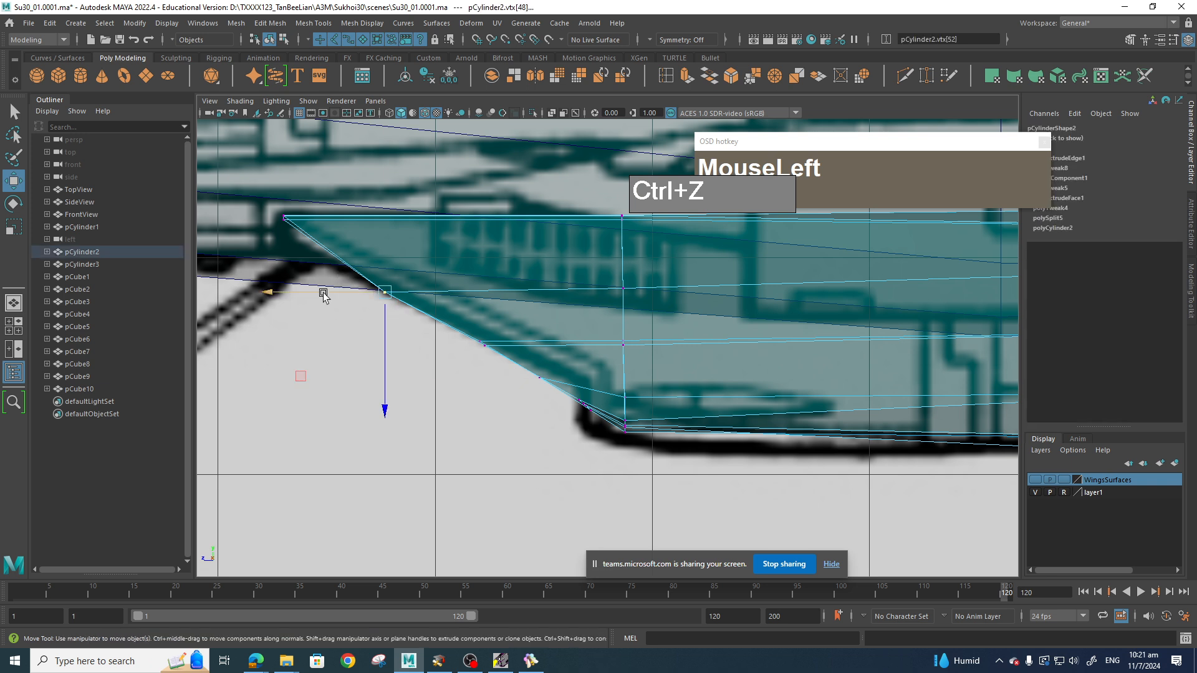
left_click_drag(323, 295, 337, 300)
left_click_drag(227, 282, 246, 268)
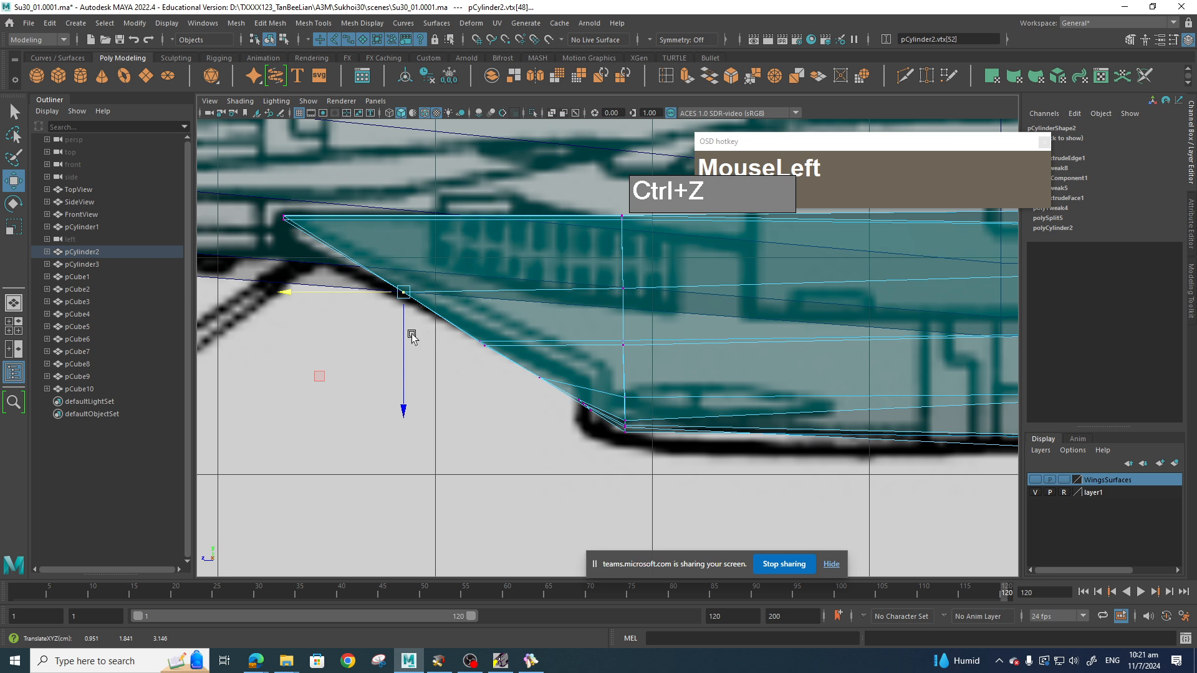
left_click_drag(333, 263, 256, 224)
scroll(602, 432, "up", 2)
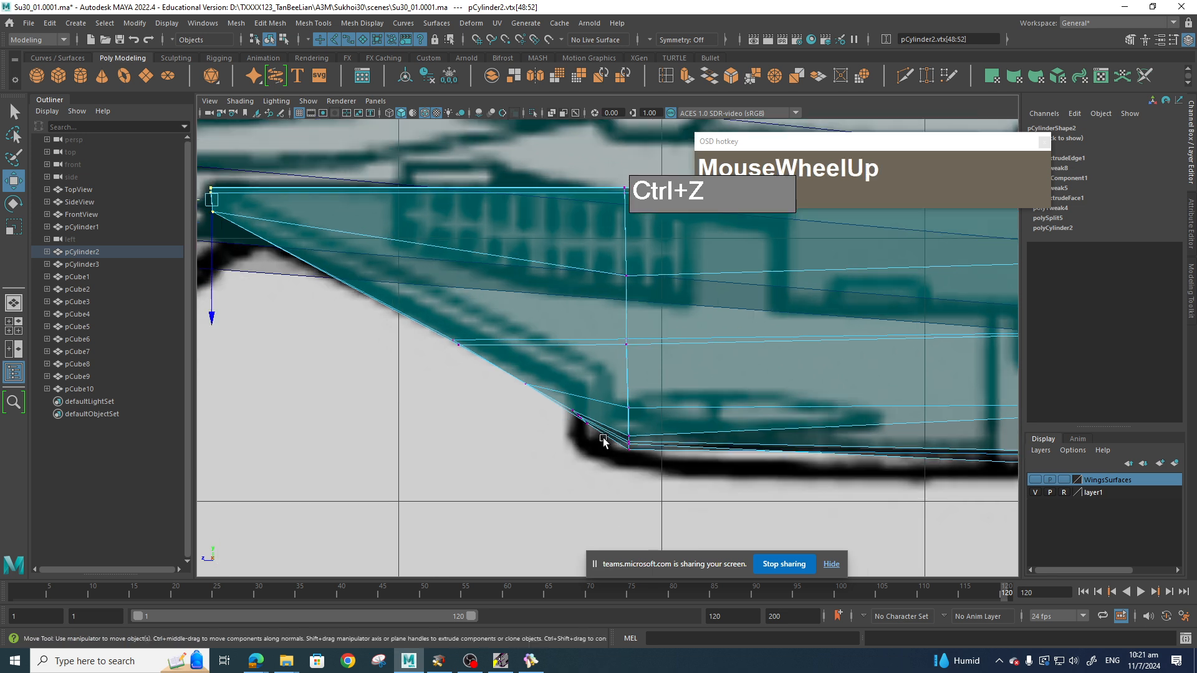
In the front view, nudge the intake's upper front vertices vertically against the blueprint's intake opening.
key("space")
left_click_drag(617, 331, 621, 302)
scroll(648, 342, "down", 3)
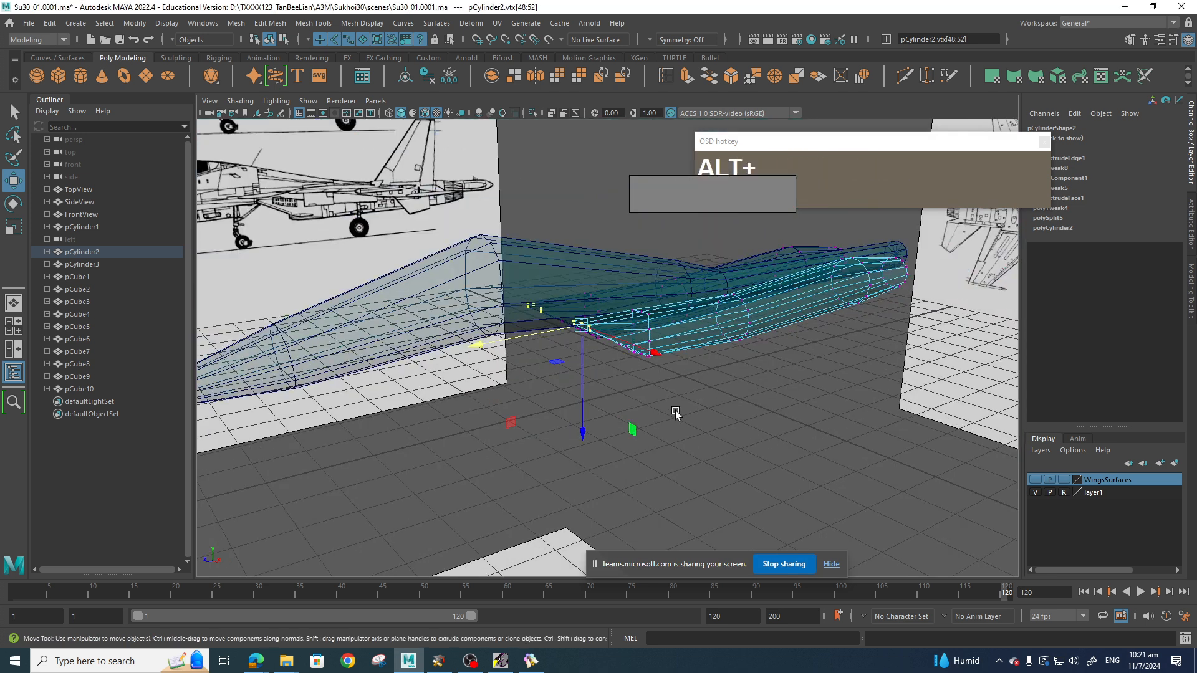
left_click_drag(675, 413, 715, 443, "alt")
key("space")
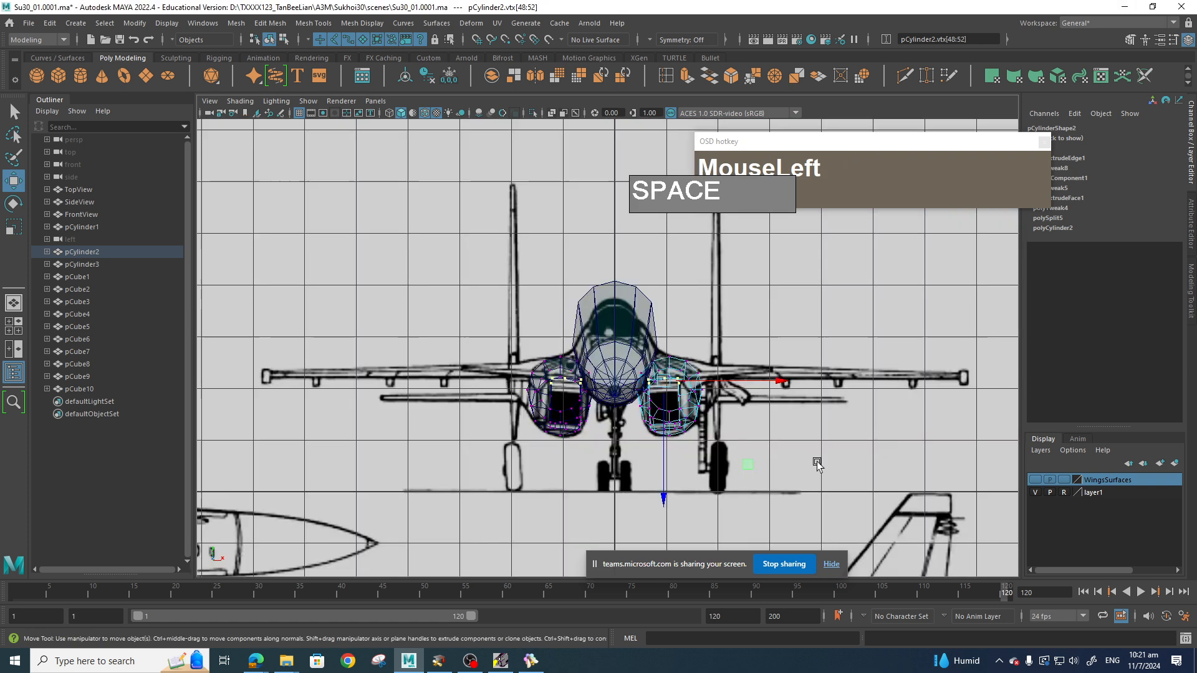
scroll(730, 343, "up", 5)
middle_click_drag(730, 343, 791, 358, "alt")
scroll(693, 386, "up", 2)
mouse_move(664, 360)
left_mouse_down()
mouse_move(662, 371)
mouse_move(657, 358)
left_mouse_up()
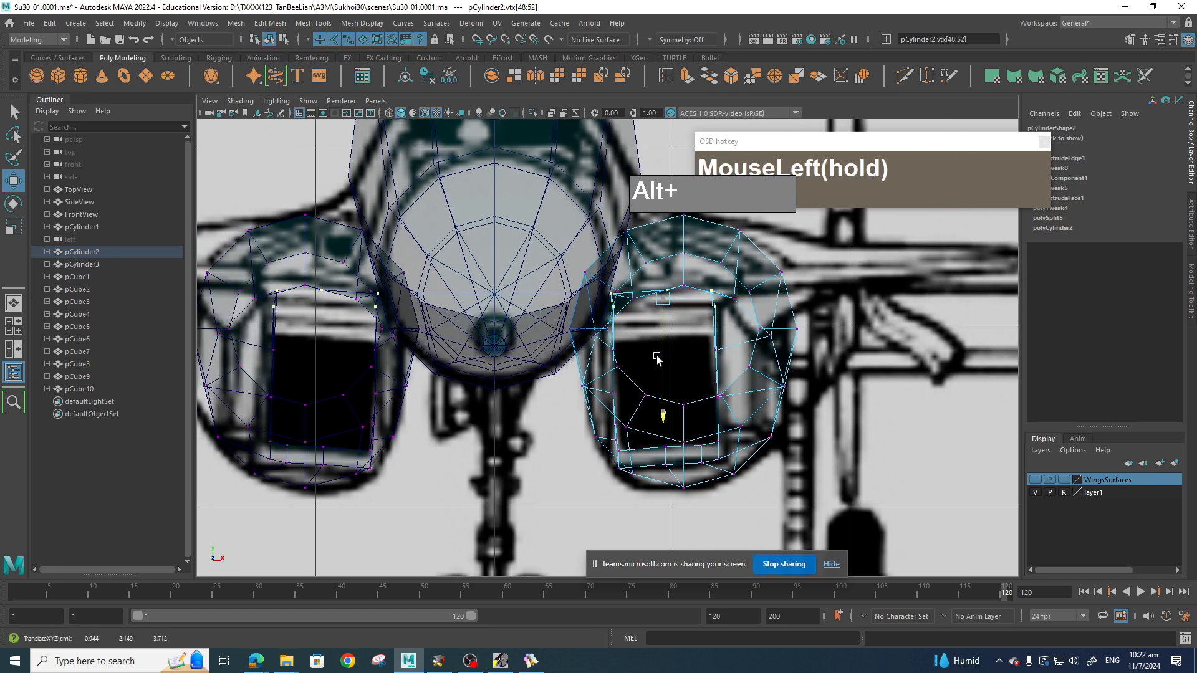
middle_click_drag(657, 359, 614, 370, "alt")
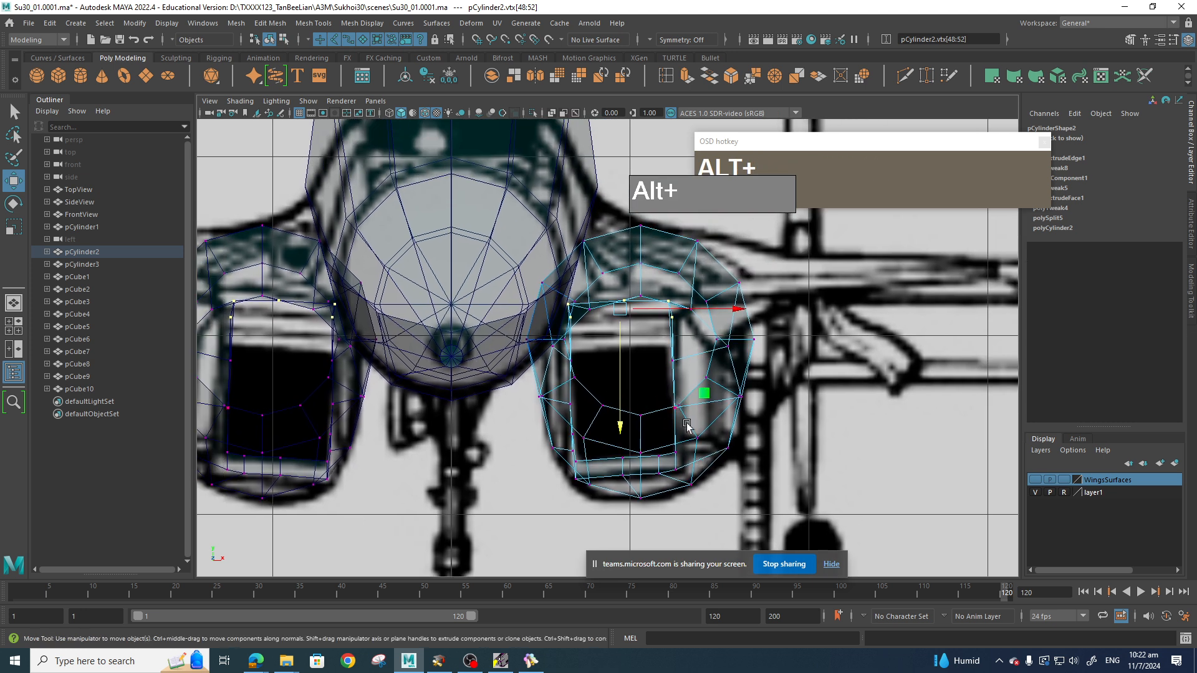
scroll(686, 425, "down", 5, "alt")
scroll(702, 425, "up", 4, "alt")
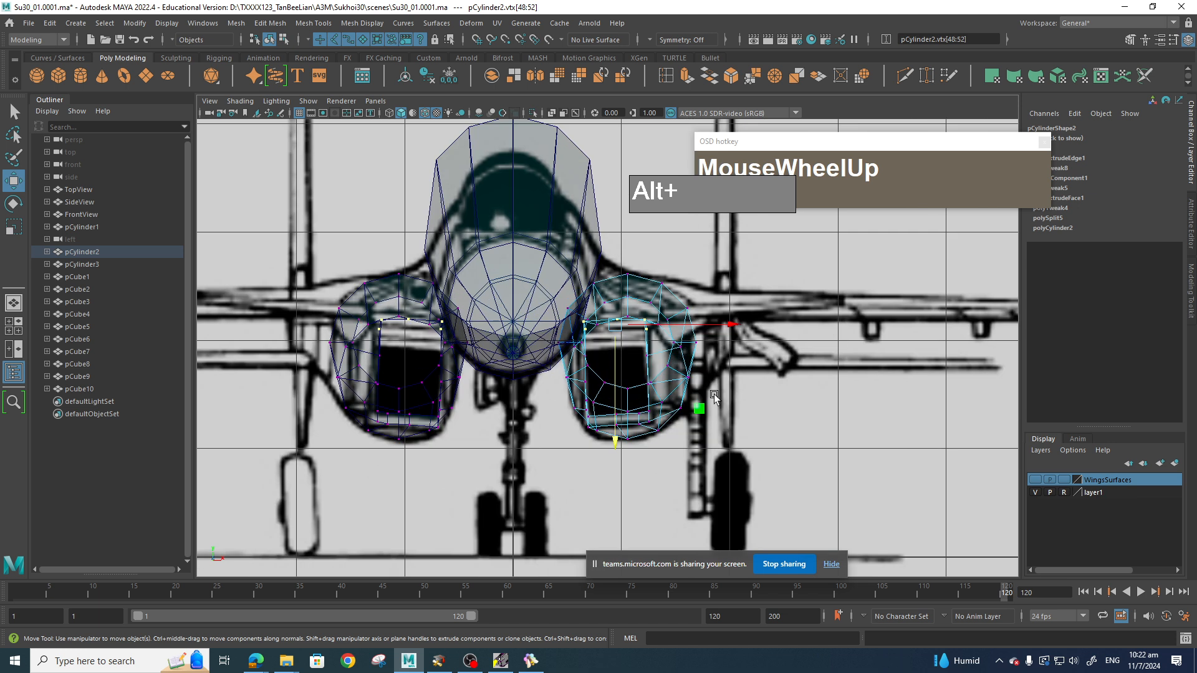
In the side view, raise the second-row vertices of the column behind the intake.
scroll(714, 396, "up", 2)
key("space")
left_click_drag(689, 380, 617, 375)
scroll(701, 361, "down", 2)
scroll(733, 386, "up", 2, "alt")
scroll(684, 362, "up", 2, "alt")
key("space")
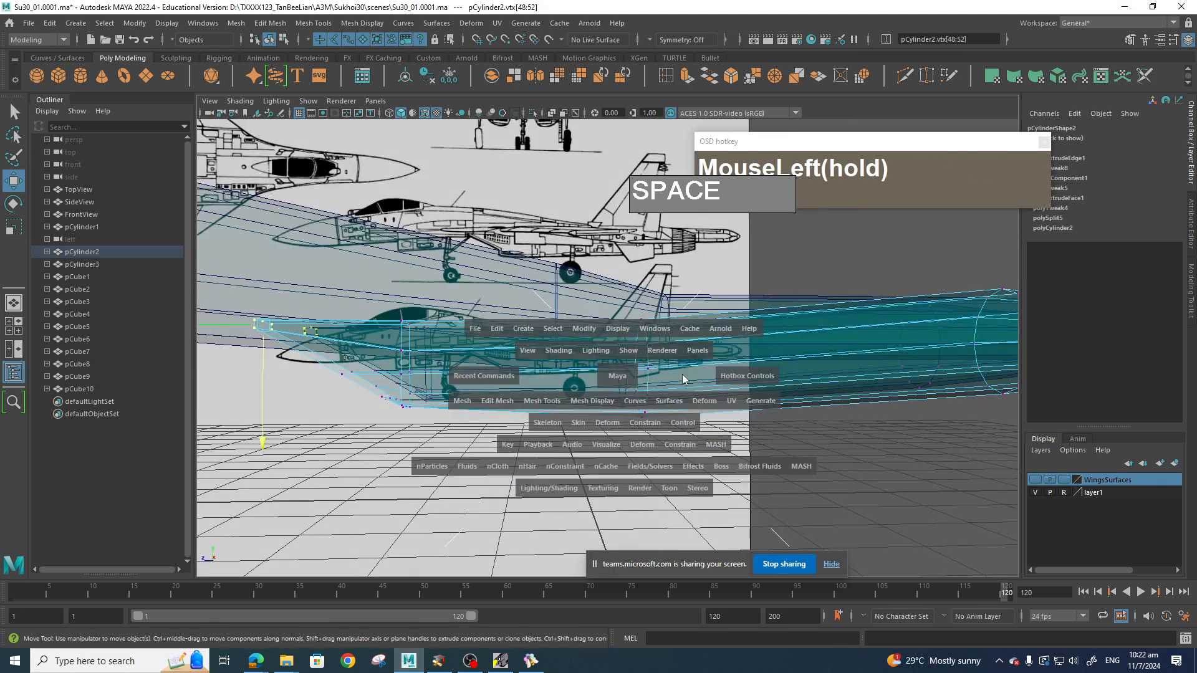
scroll(673, 399, "up", 5)
middle_click_drag(662, 417, 607, 323, "alt")
left_click(627, 318)
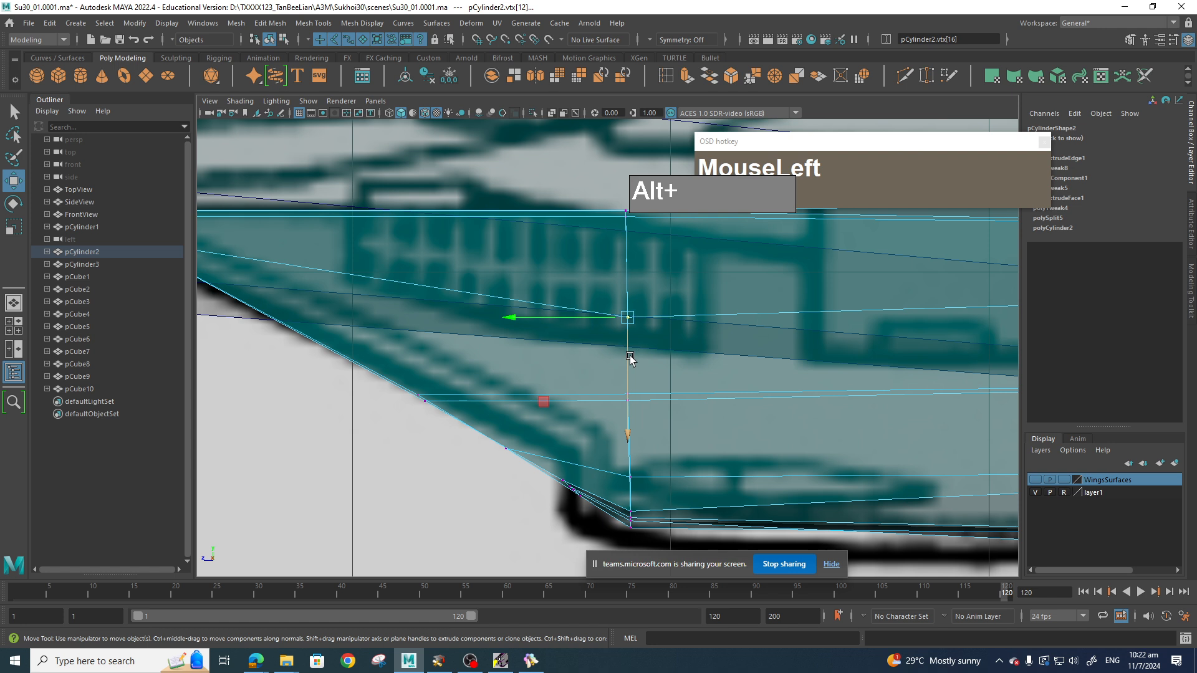
left_click_drag(630, 358, 627, 328, "alt")
scroll(617, 405, "down", 5)
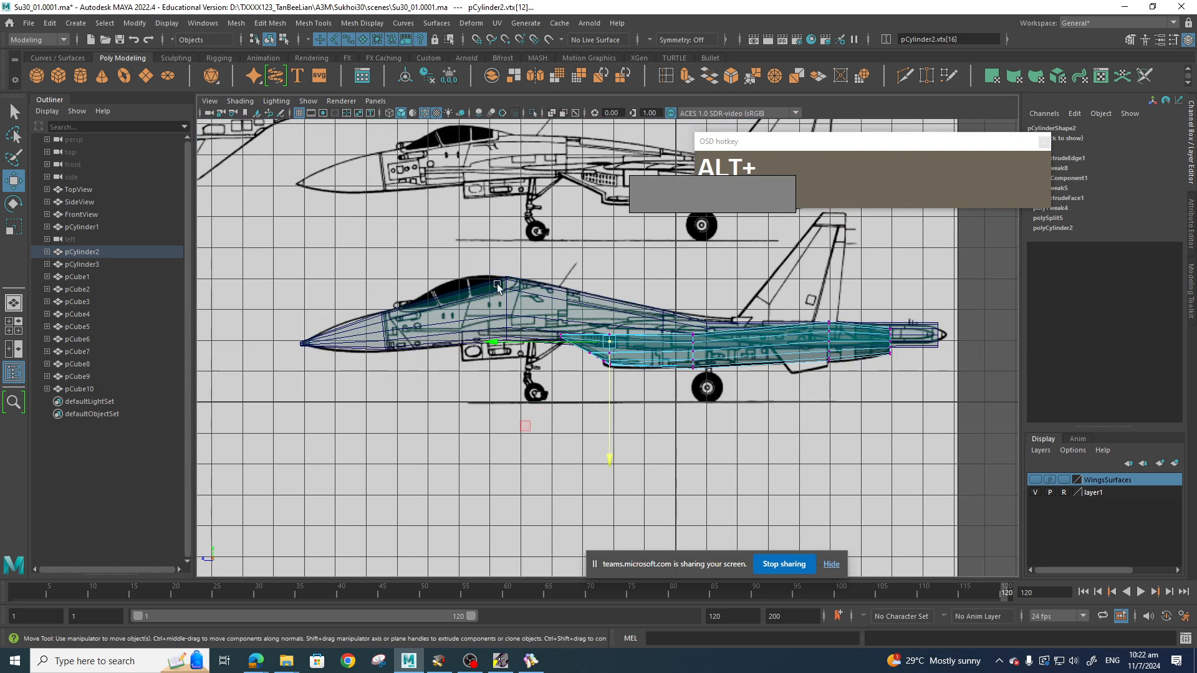
Return to object mode and put both engine nacelles into a new display layer.
right_click_drag(748, 317, 810, 299)
left_click(833, 406)
left_click(759, 356)
key("space")
left_click_drag(777, 425, 821, 450)
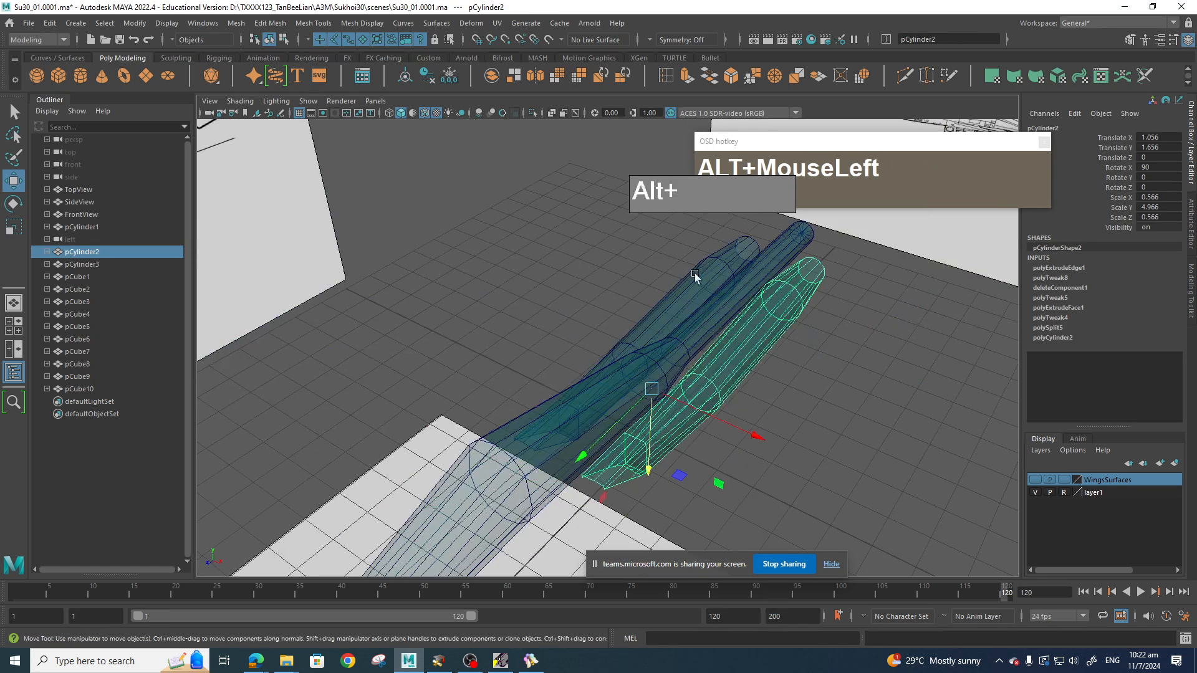
left_click(794, 329, "shift")
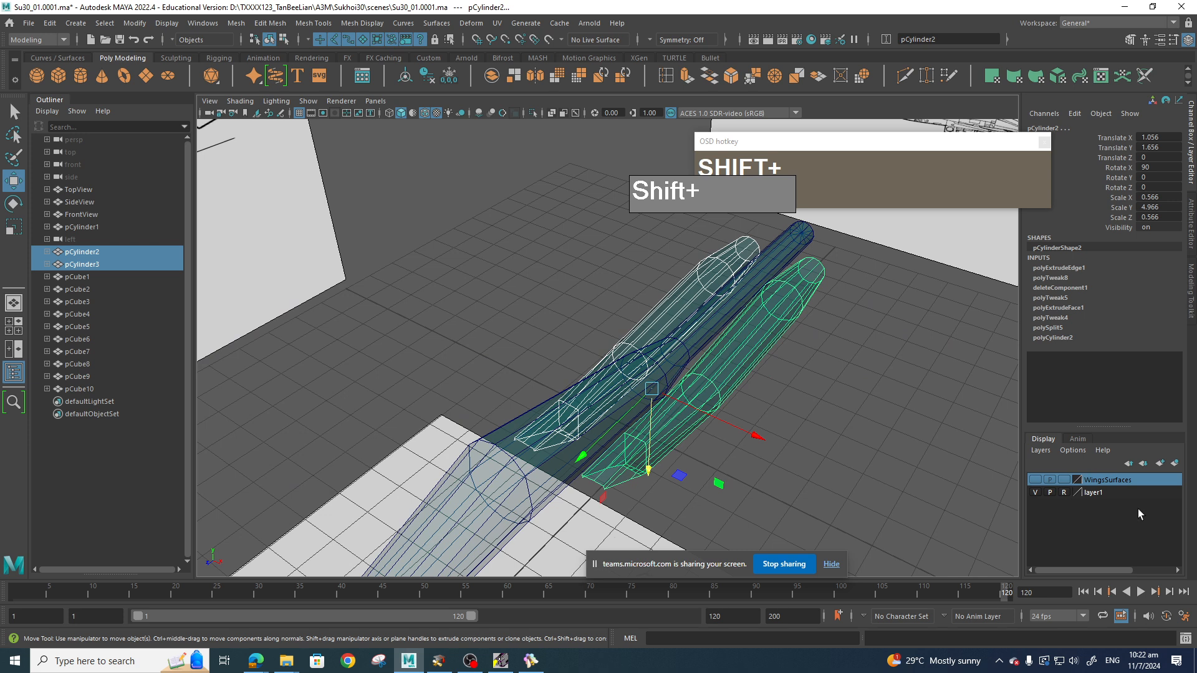
left_click(1174, 464)
Name the nacelles' new display layer JetINtakeEngines and hide it.
double_click(1097, 482)
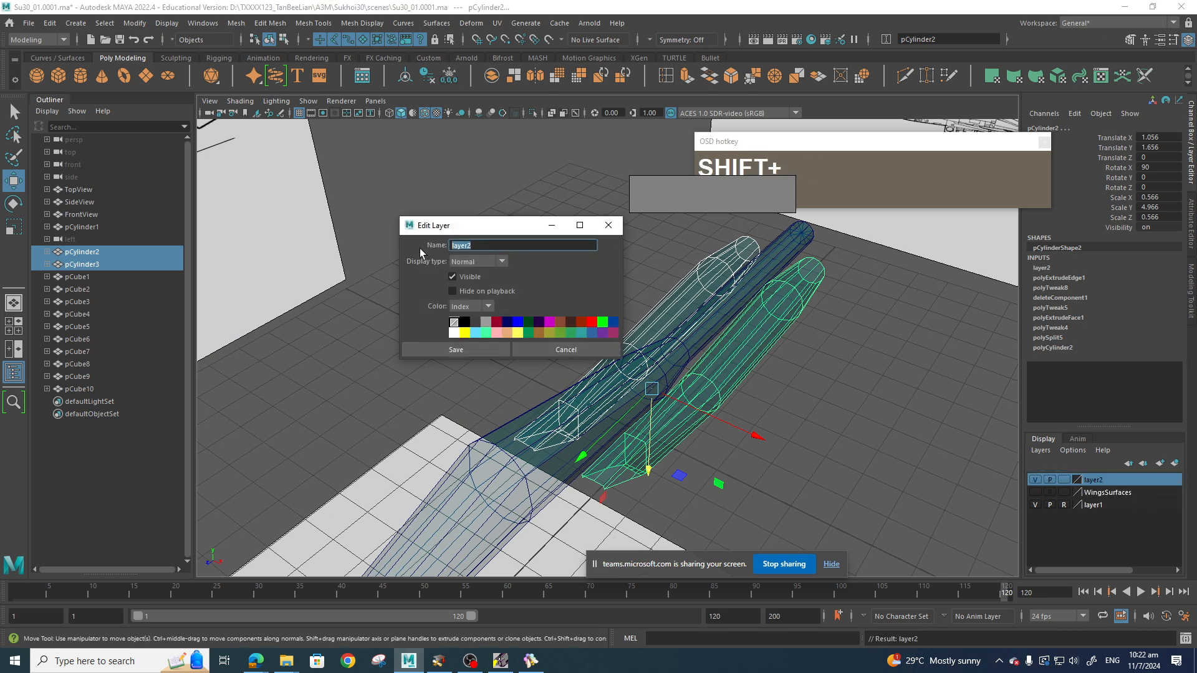
type("JetINtakeEngines")
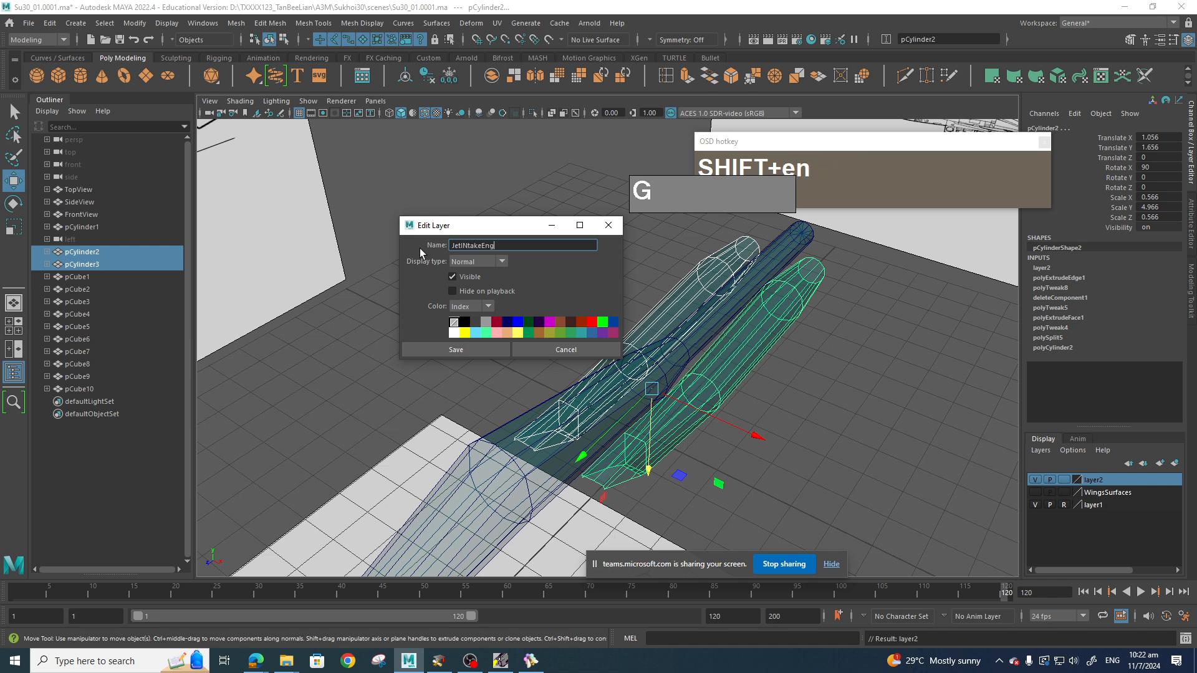
left_click(469, 350)
left_click(1035, 480)
In the side view, cut an edge loop around the fuselage near the windscreen frame with Multi-Cut and show the tool's options.
scroll(776, 271, "down", 4)
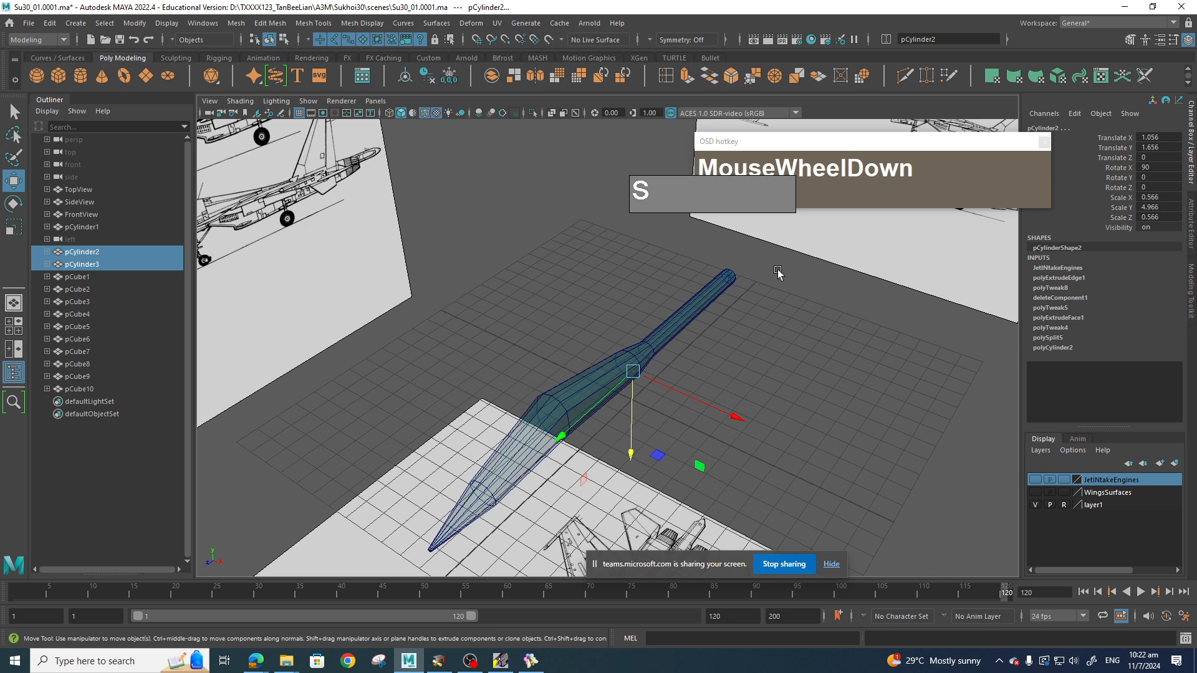
left_click_drag(776, 271, 682, 339, "alt")
left_click(669, 316)
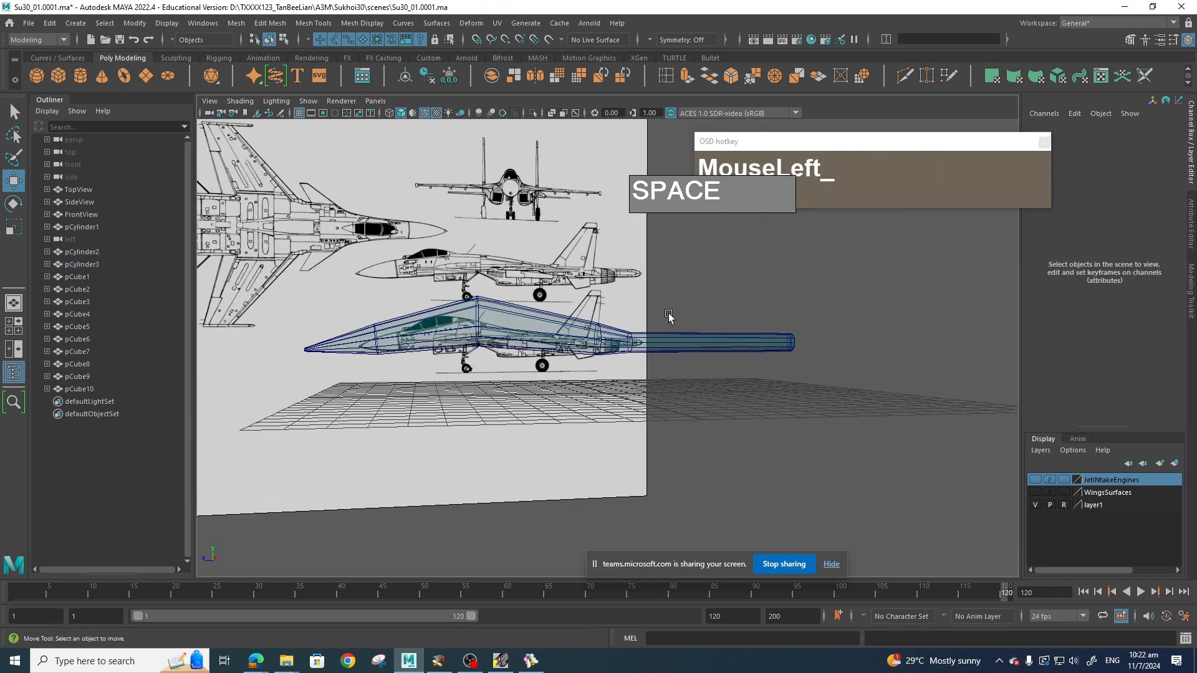
left_click(707, 337)
key("space")
left_click_drag(707, 337, 757, 332)
middle_click_drag(615, 296, 621, 301, "alt")
scroll(620, 302, "up", 5, "alt")
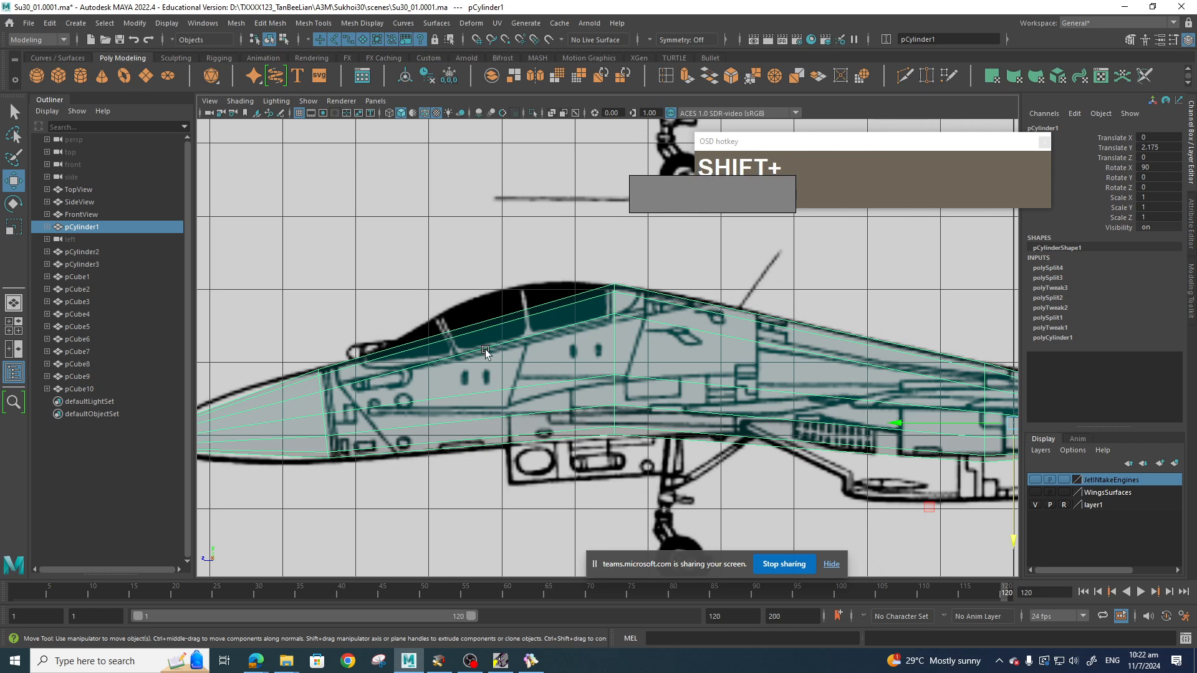
right_click_drag(416, 355, 522, 341, "shift")
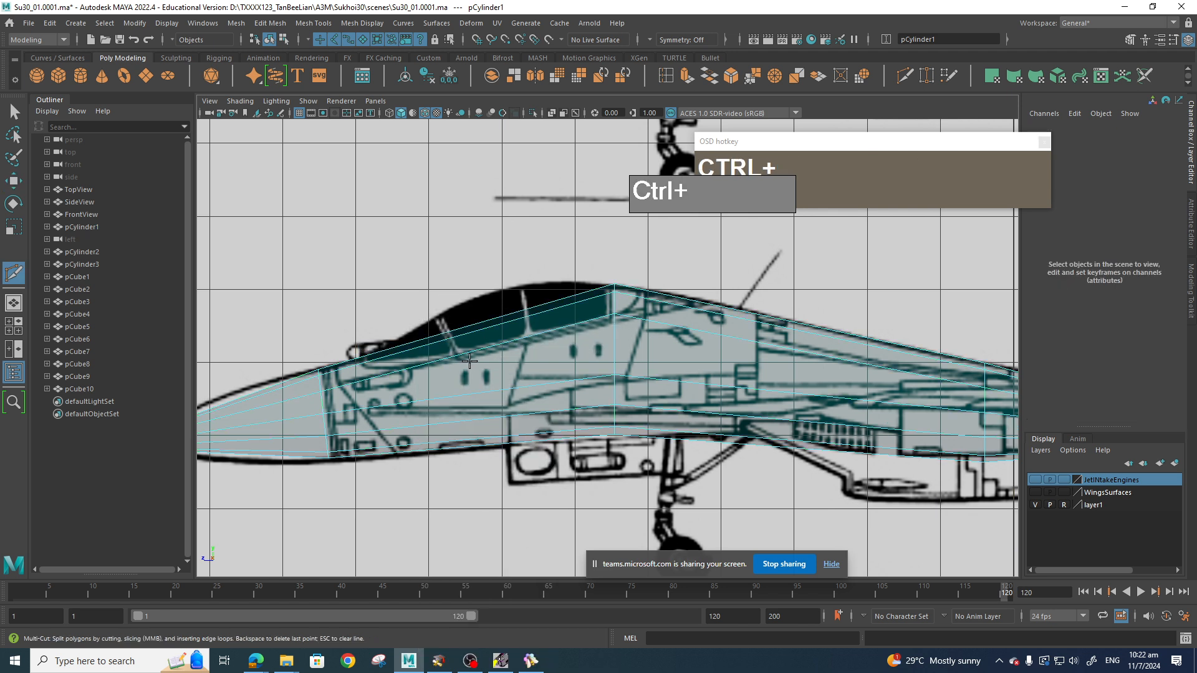
left_click(468, 386, "ctrl")
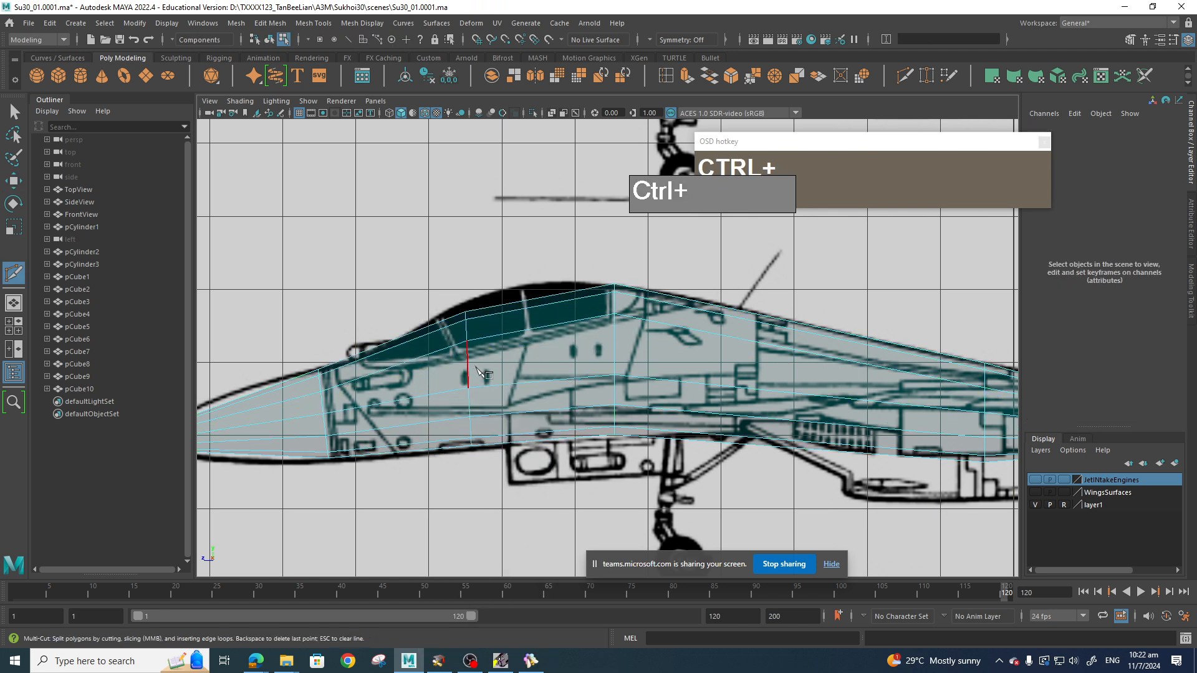
left_click(469, 416)
left_click(1191, 293)
scroll(1117, 532, "down", 5)
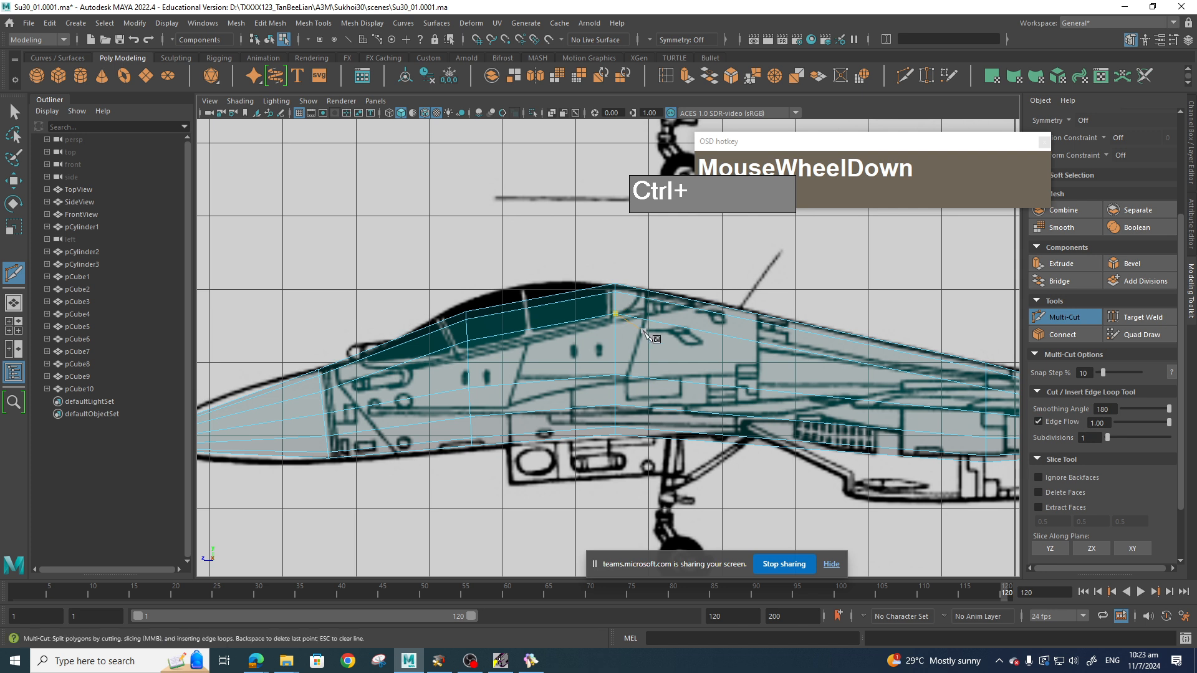
Rotate the new loop's upper vertices into a slant and move them onto the blueprint's windscreen frame.
key("q")
right_click_drag(488, 288, 449, 274)
left_click_drag(443, 276, 491, 357)
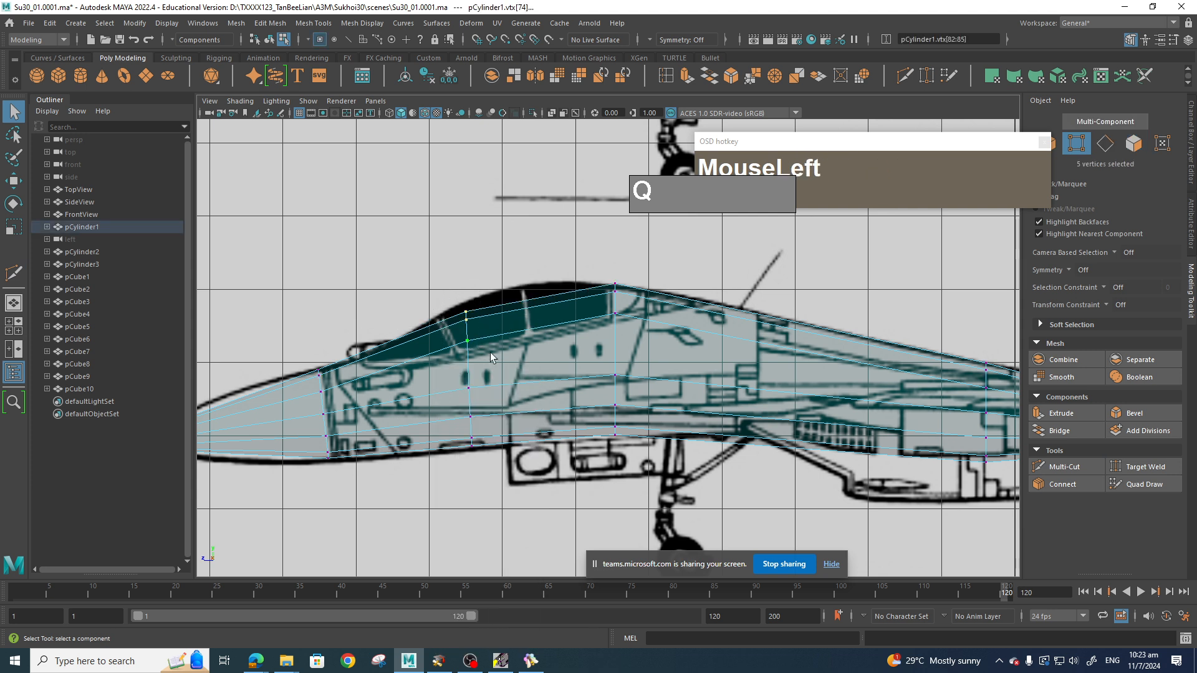
key("e")
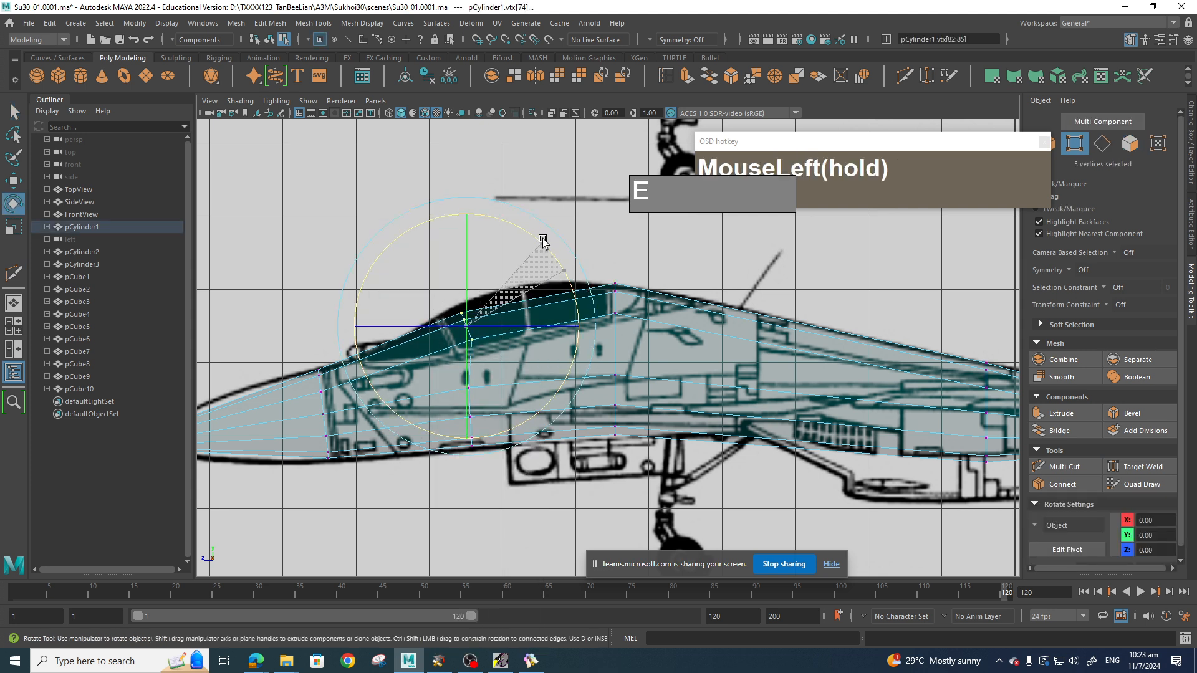
left_click_drag(542, 240, 448, 335)
key("w")
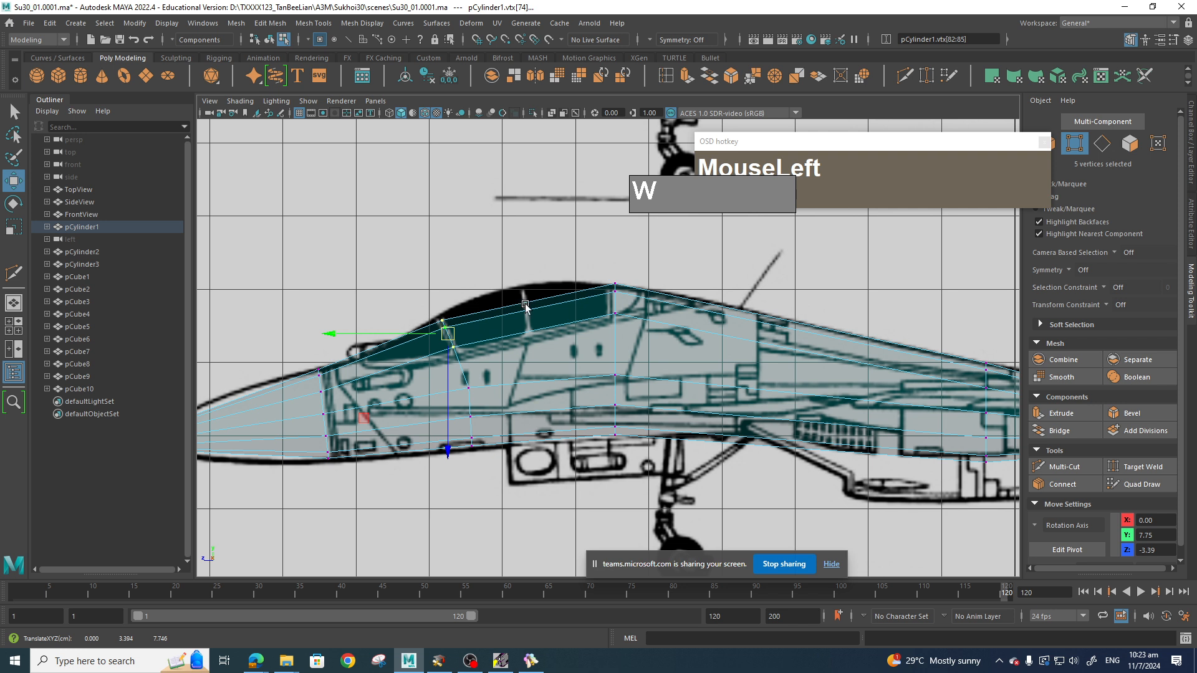
Insert a second Multi-Cut edge loop around the fuselage at the blueprint's rear canopy frame.
left_click(534, 332)
right_click_drag(534, 332, 472, 336, "shift")
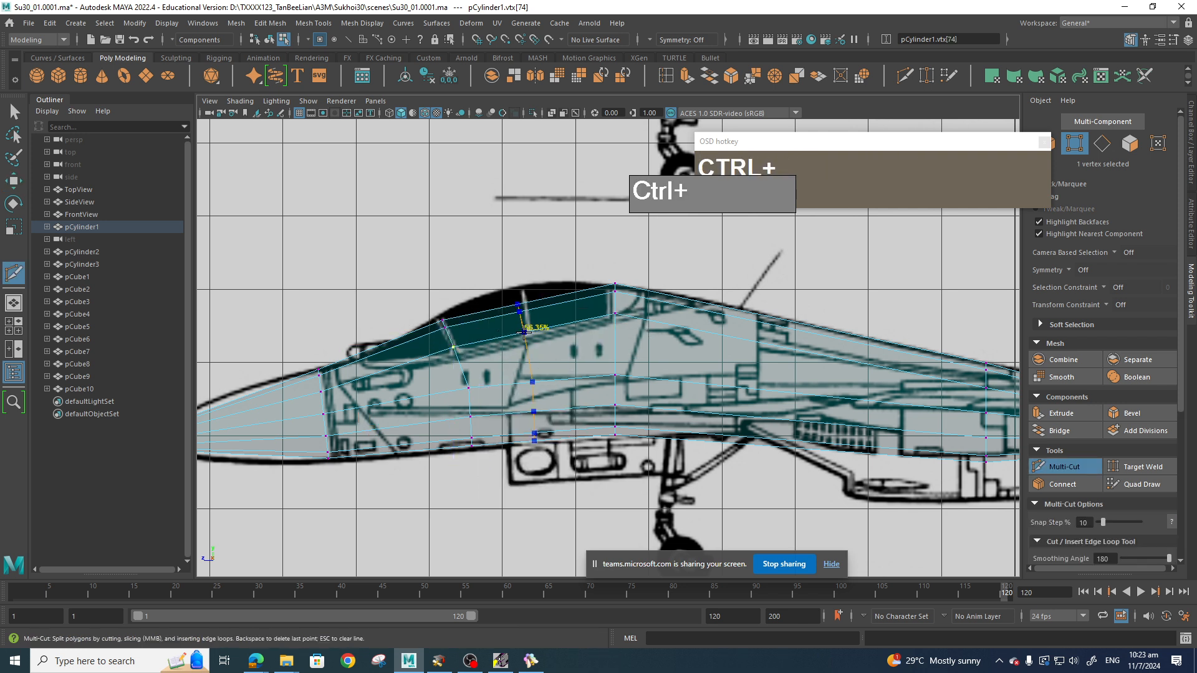
left_click(525, 332, "ctrl")
key("q")
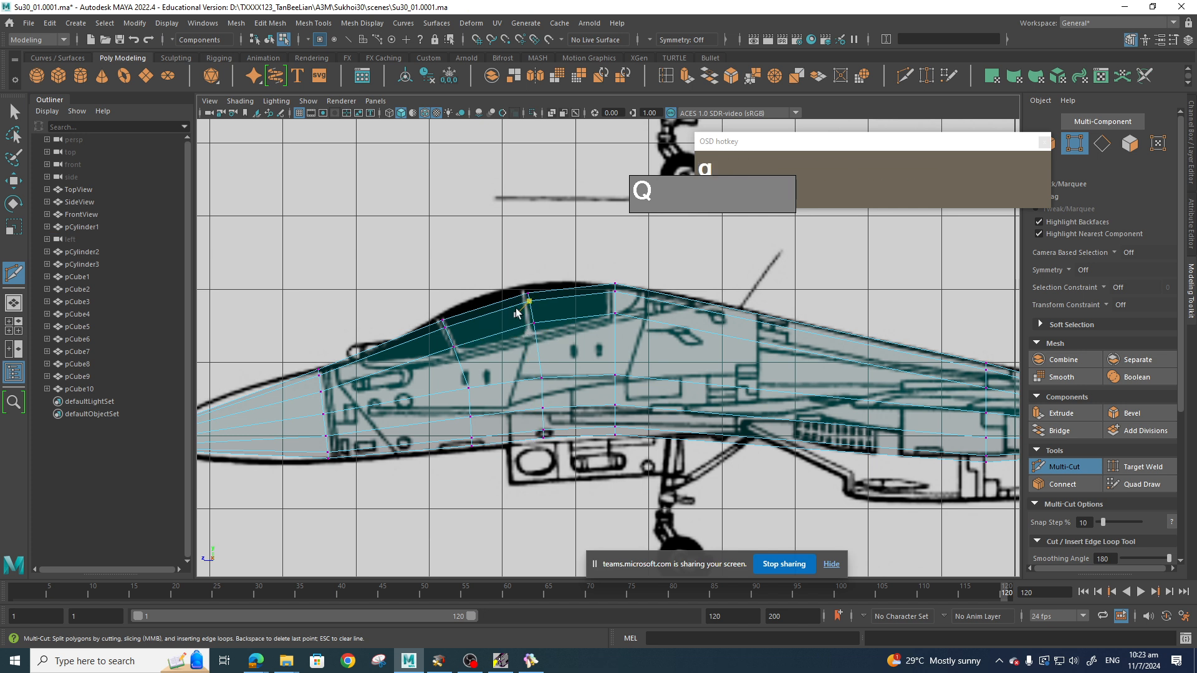
Raise the second loop's upper vertices to the top of the blueprint's canopy outline.
right_click(527, 324)
left_click_drag(495, 265, 554, 317)
key("w")
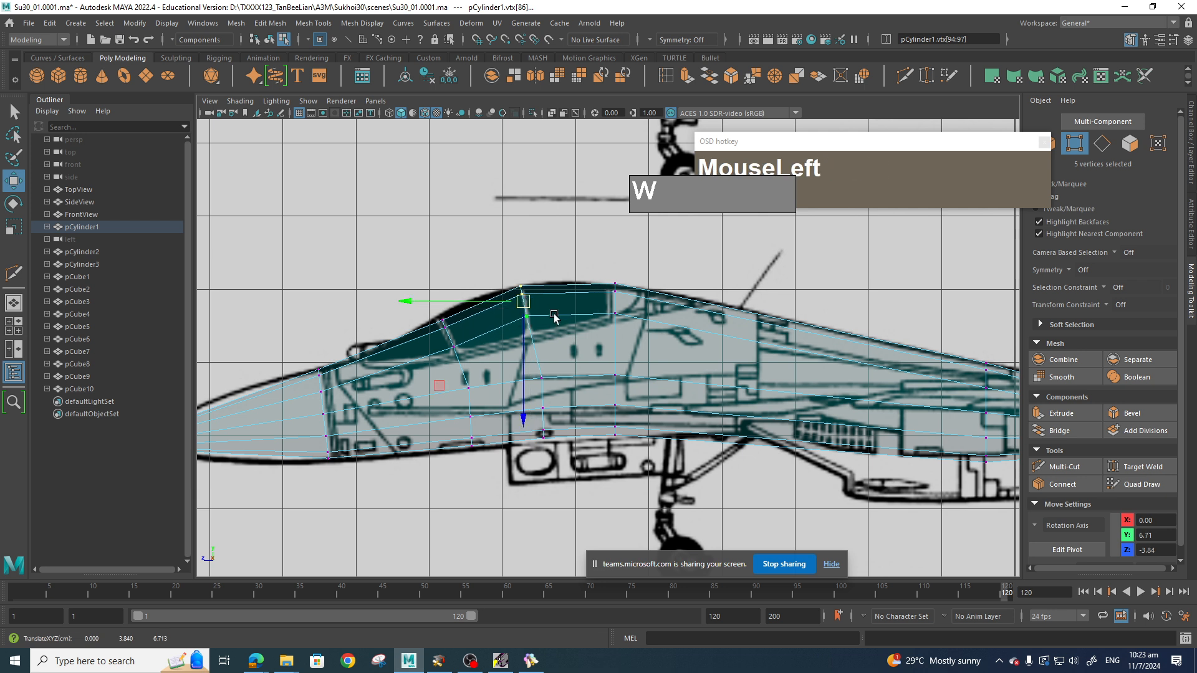
scroll(1091, 492, "down", 1)
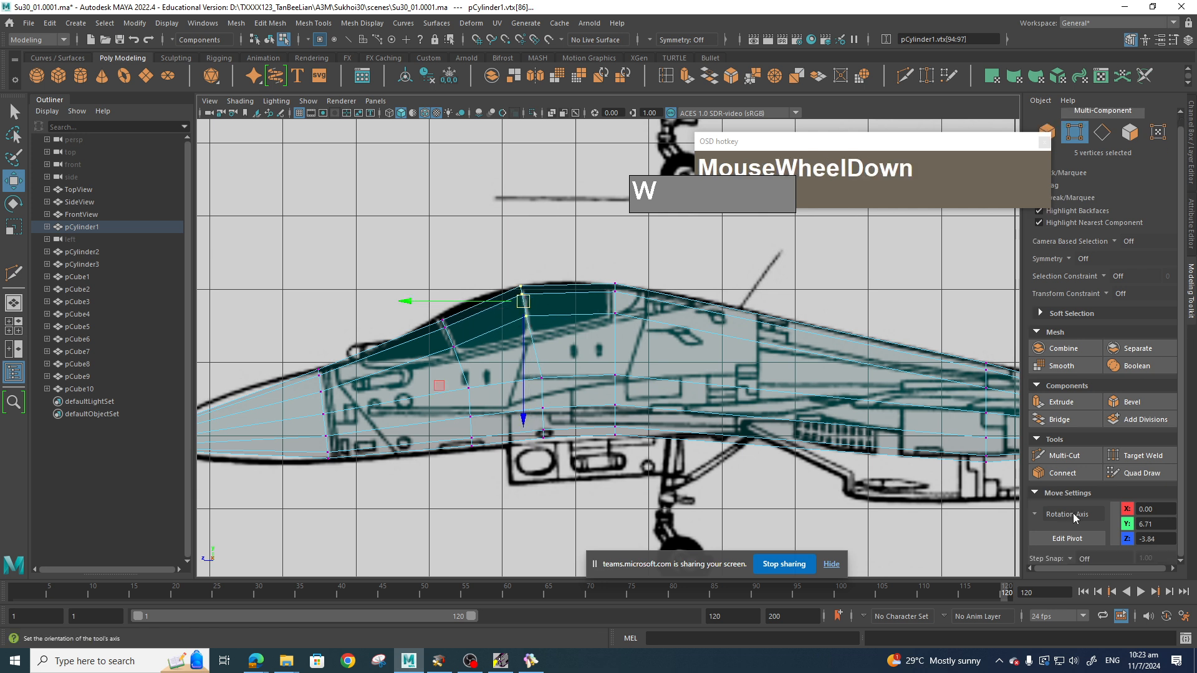
Activate the Multi-Cut tool and turn off Edge Flow in its edge loop options.
scroll(1082, 506, "up", 1)
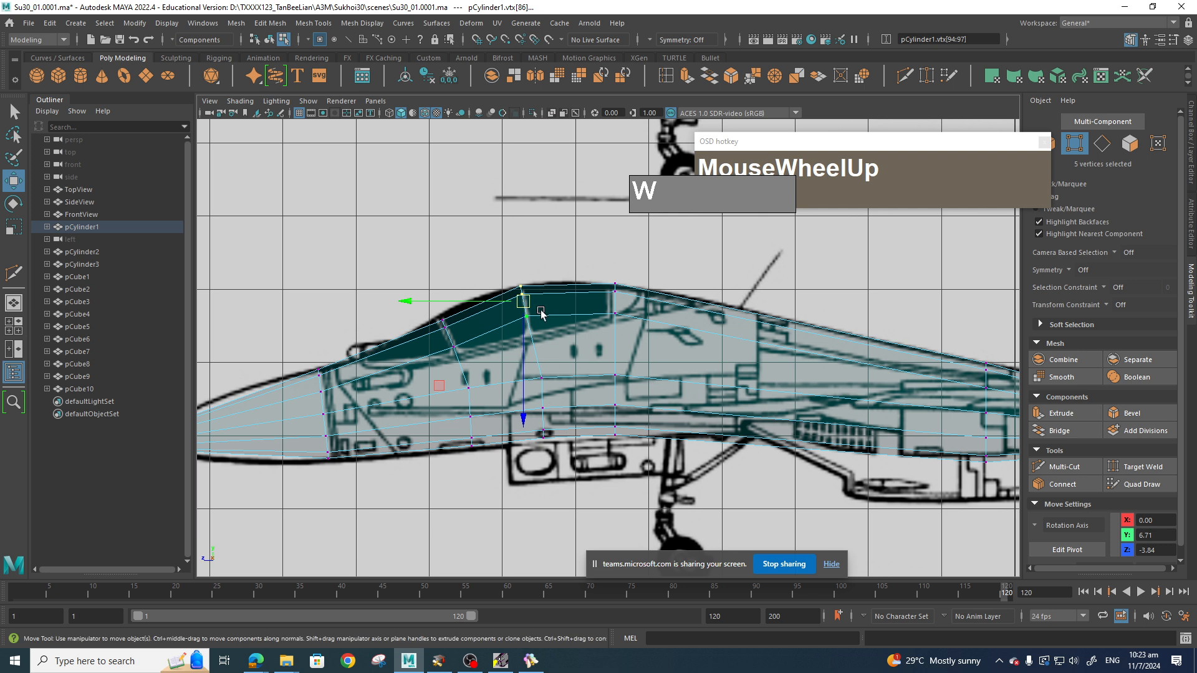
right_click_drag(541, 314, 511, 374, "shift")
scroll(1073, 514, "down", 3)
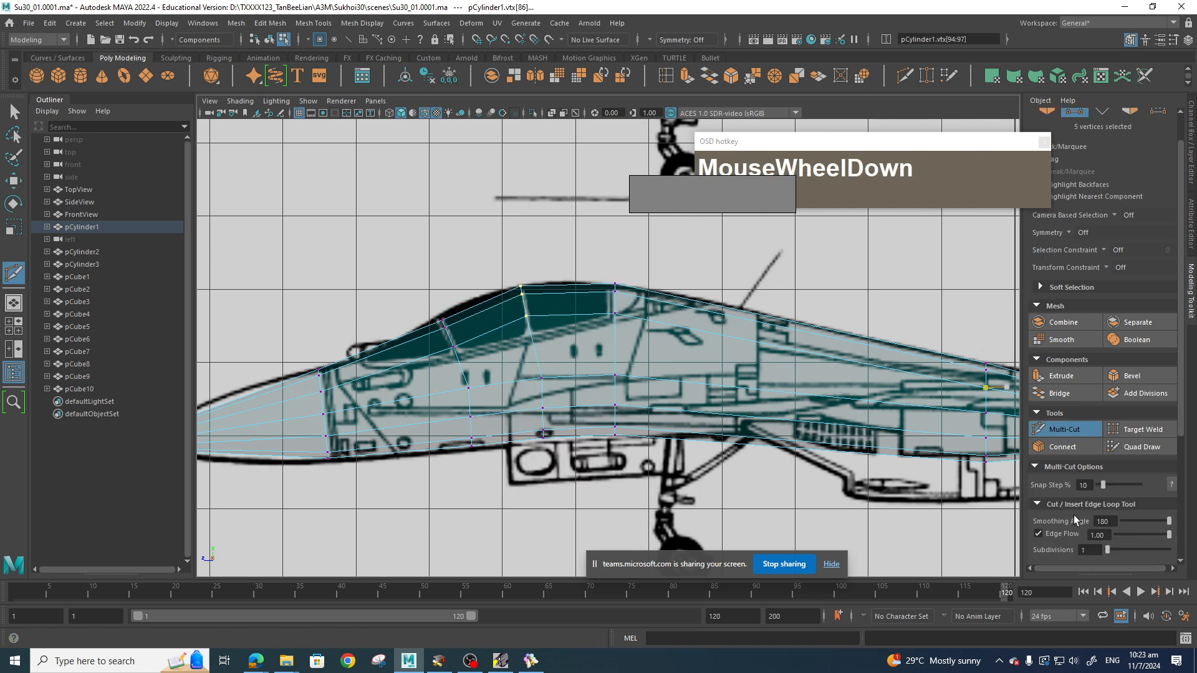
scroll(1074, 515, "down", 9)
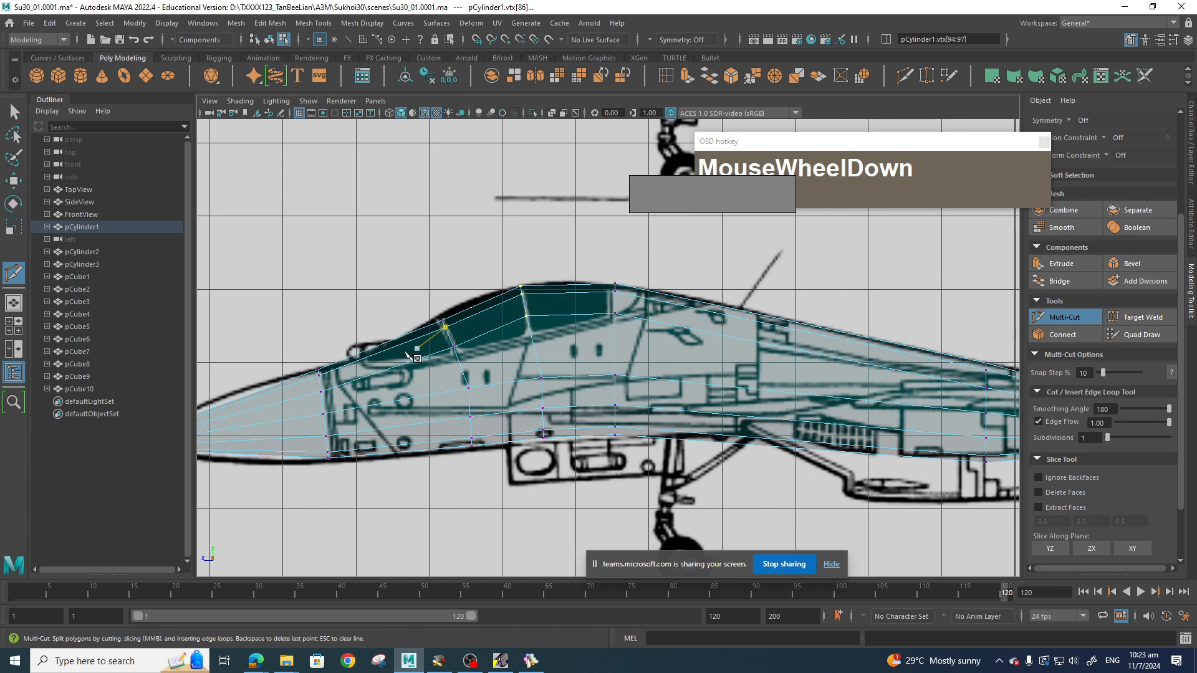
left_click(321, 391)
left_click(1037, 423)
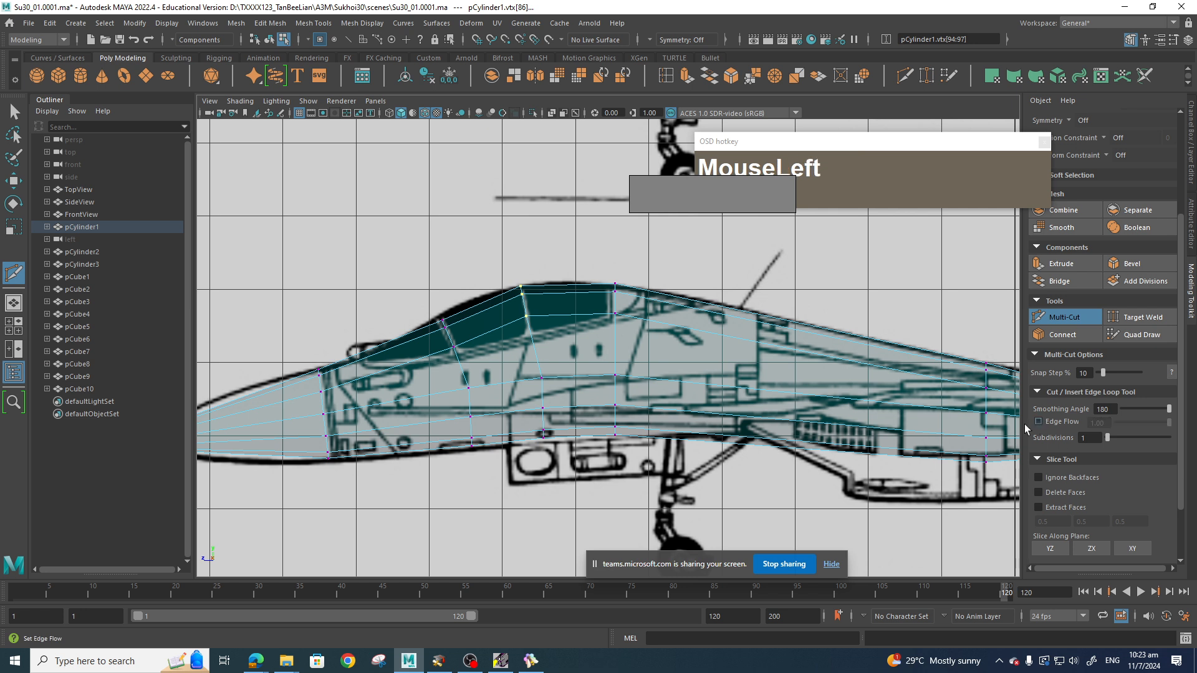
Insert a Multi-Cut edge loop around the fuselage at the front base of the blueprint's windscreen.
right_click_drag(376, 372, 309, 379, "shift")
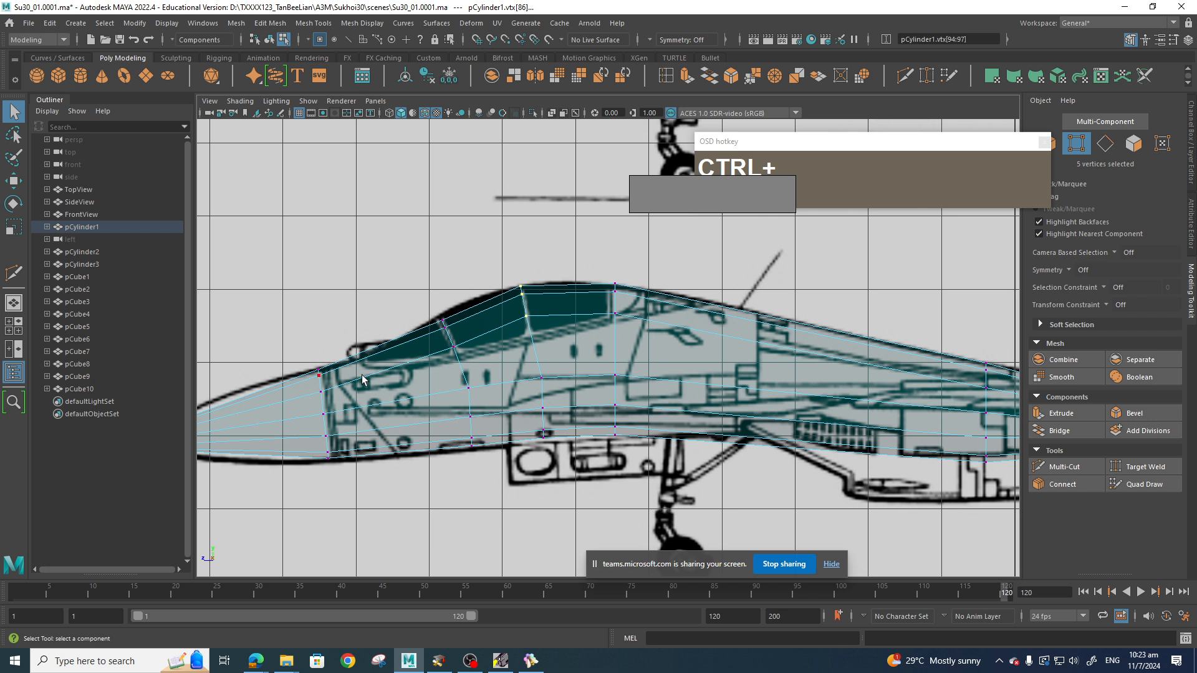
key("q")
right_click_drag(383, 374, 384, 373, "shift")
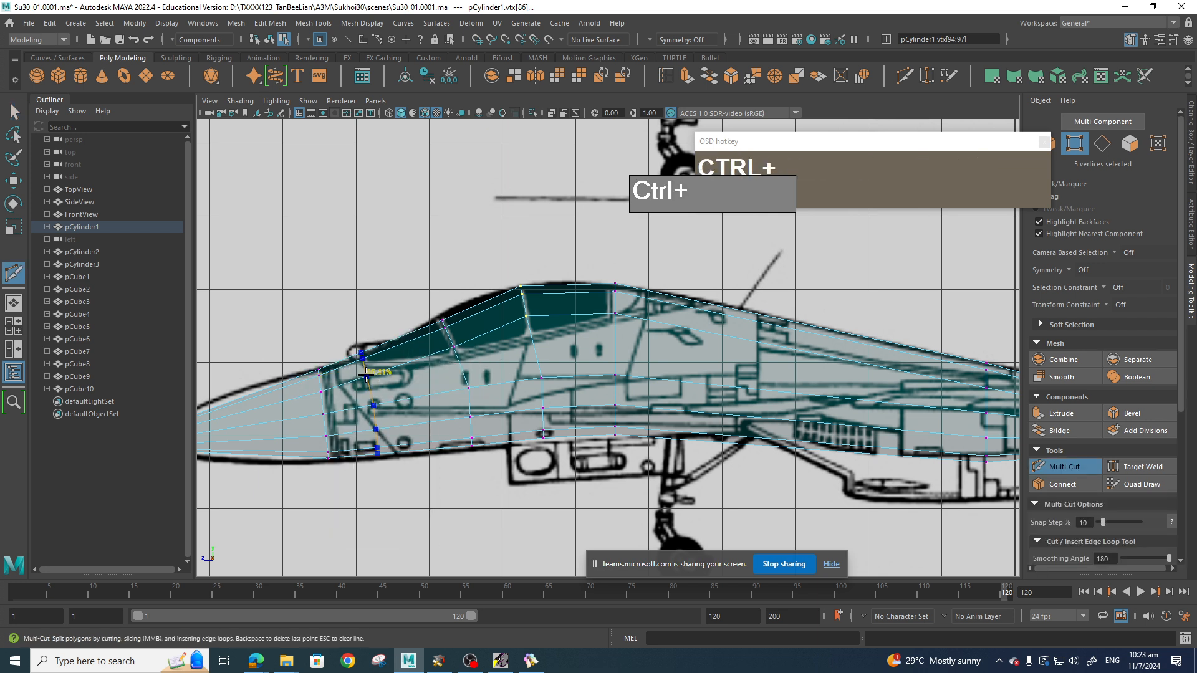
left_click(367, 376, "ctrl")
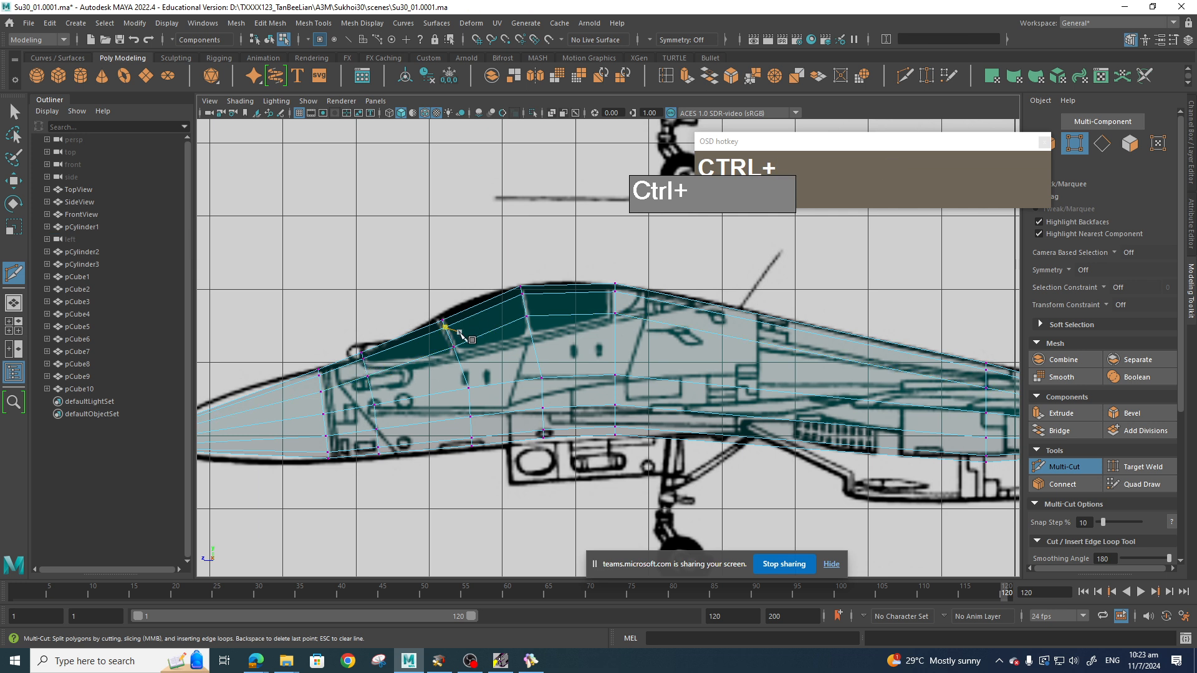
Select the three top vertices of the canopy's middle frame loop and nudge them onto the blueprint's canopy outline.
key("q")
right_click_drag(443, 317, 410, 315)
left_click_drag(410, 303, 521, 295)
key("w")
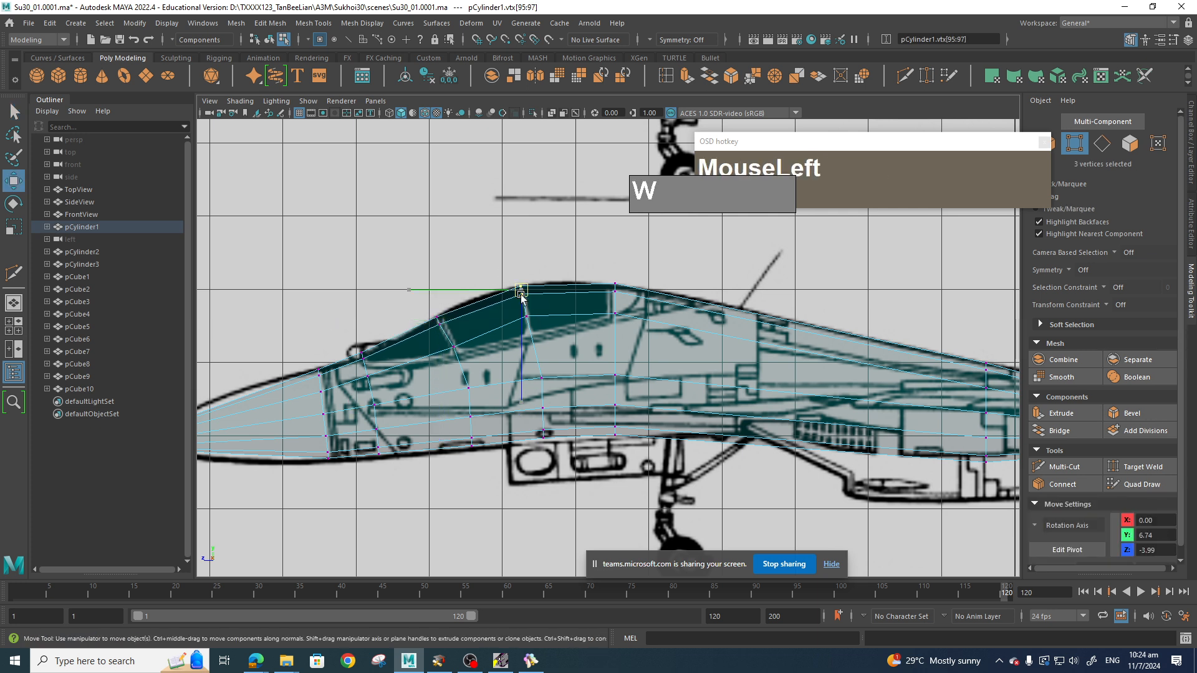
Compare the modelled canopy profile with the canopy in the blueprint's upper side view.
scroll(617, 353, "down", 5, "alt")
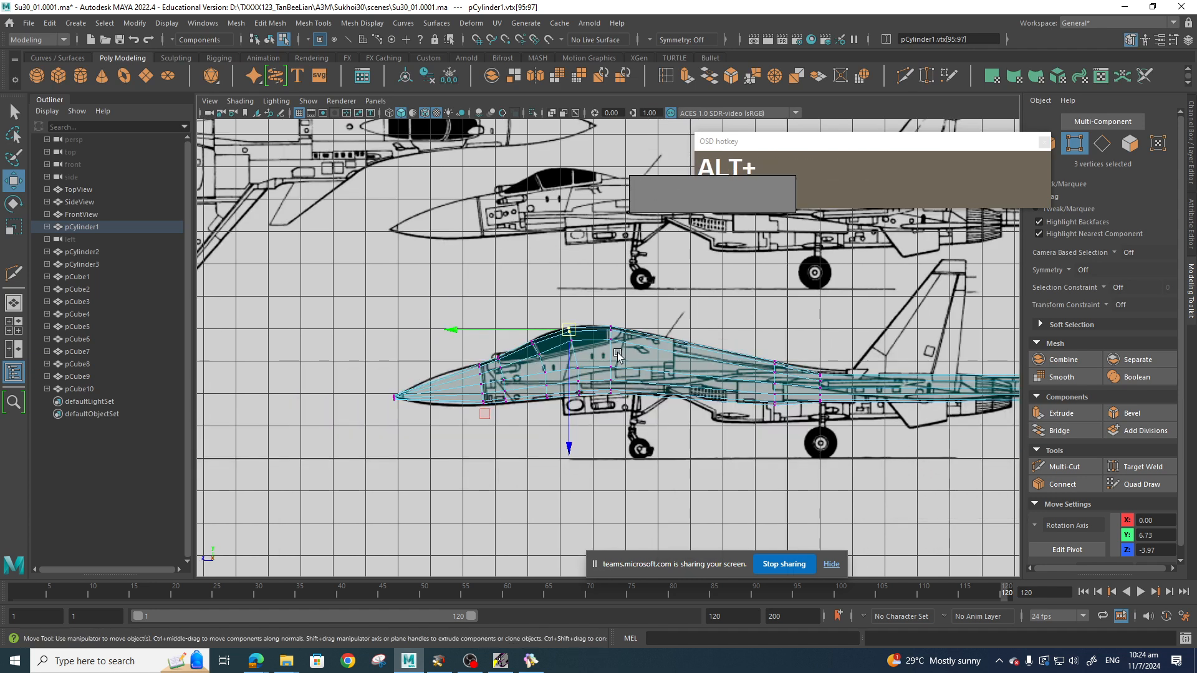
middle_click_drag(616, 293, 614, 391, "alt")
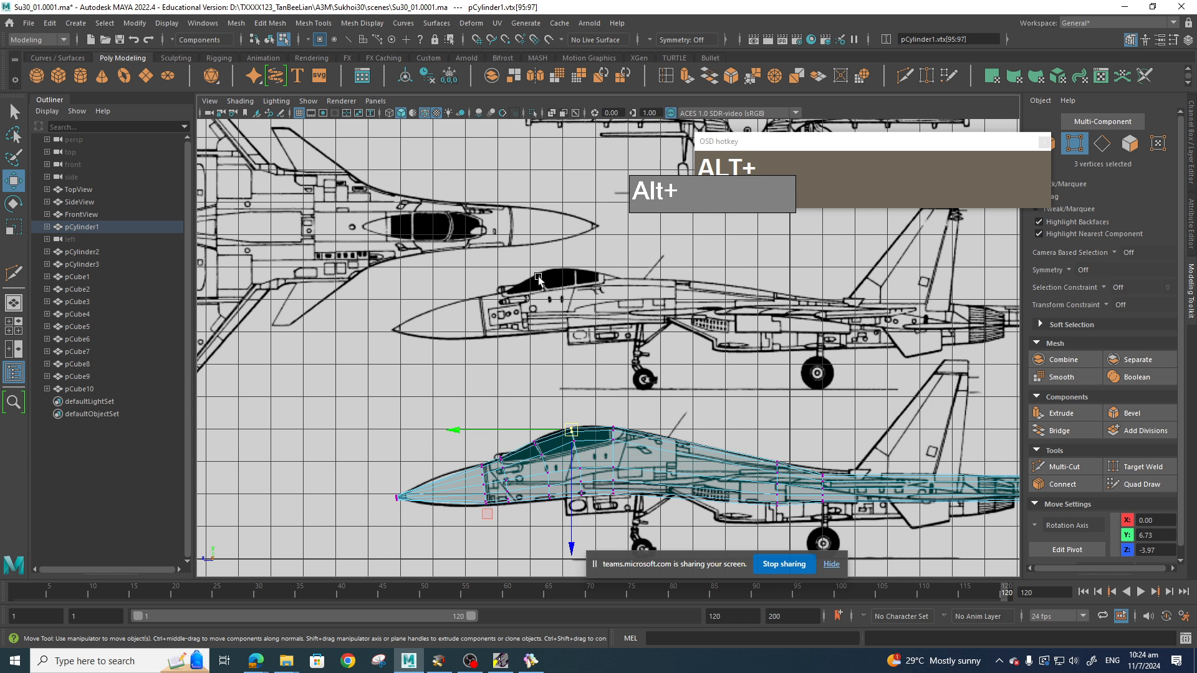
scroll(557, 488, "up", 2, "alt")
middle_click_drag(561, 536, 543, 436, "alt")
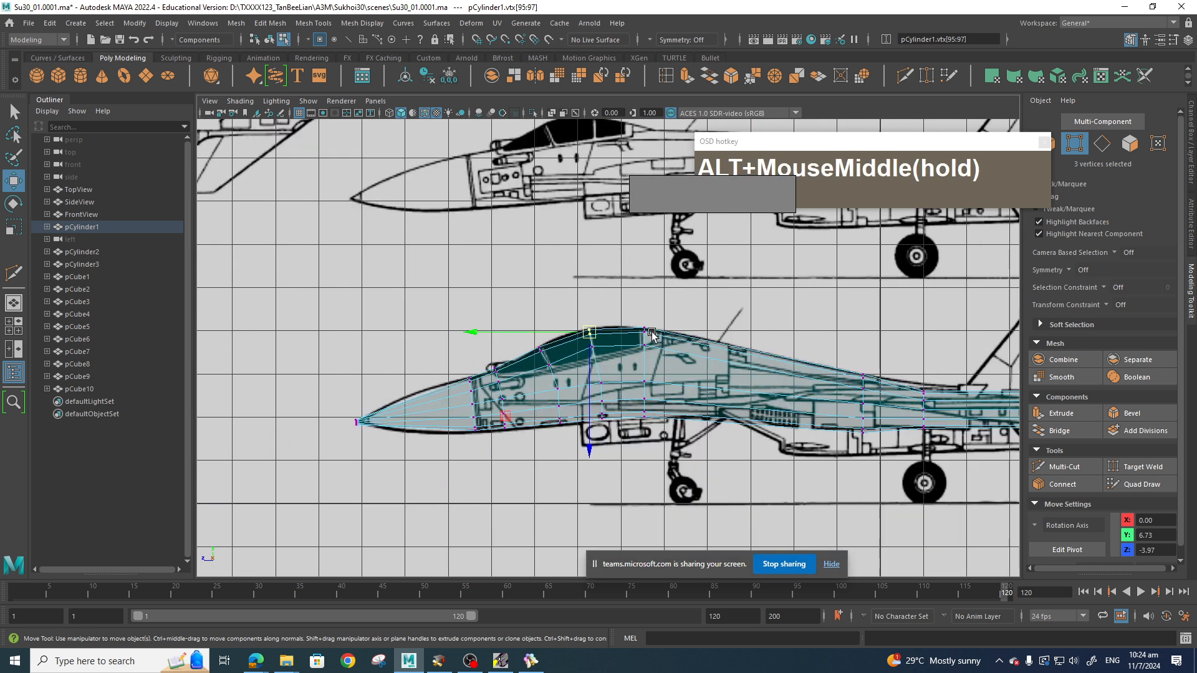
scroll(542, 436, "up", 2, "alt")
middle_click_drag(632, 399, 604, 499, "alt")
scroll(603, 498, "down", 5, "alt")
scroll(628, 436, "up", 2, "alt")
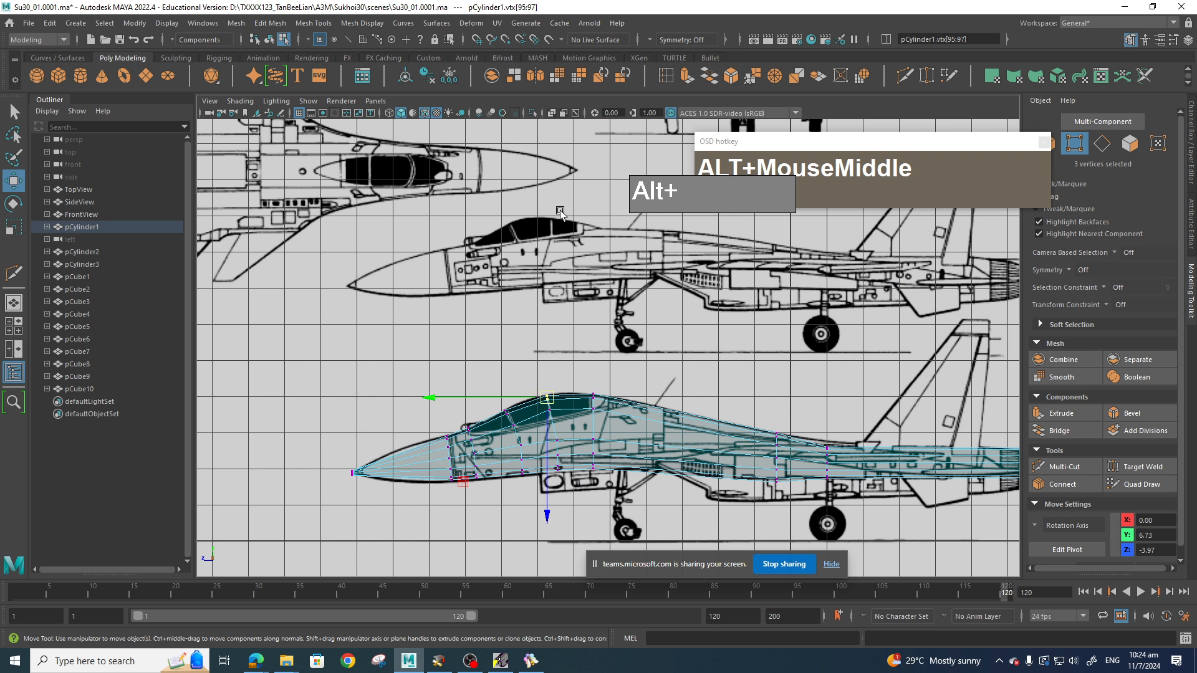
scroll(596, 417, "up", 2, "alt")
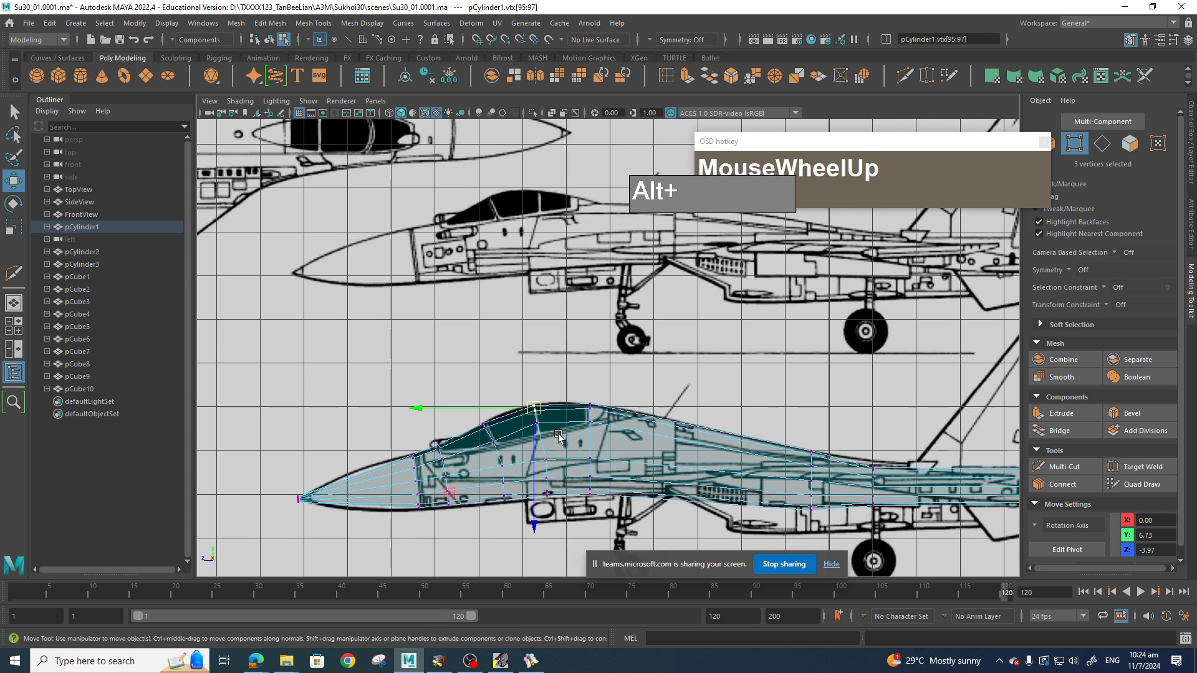
Move the side vertices of the windscreen, middle and rear canopy frame loops onto the blueprint's lower canopy edge.
middle_click_drag(595, 418, 560, 247, "alt")
scroll(560, 247, "up", 4, "alt")
left_click_drag(564, 250, 588, 257)
left_click(465, 299)
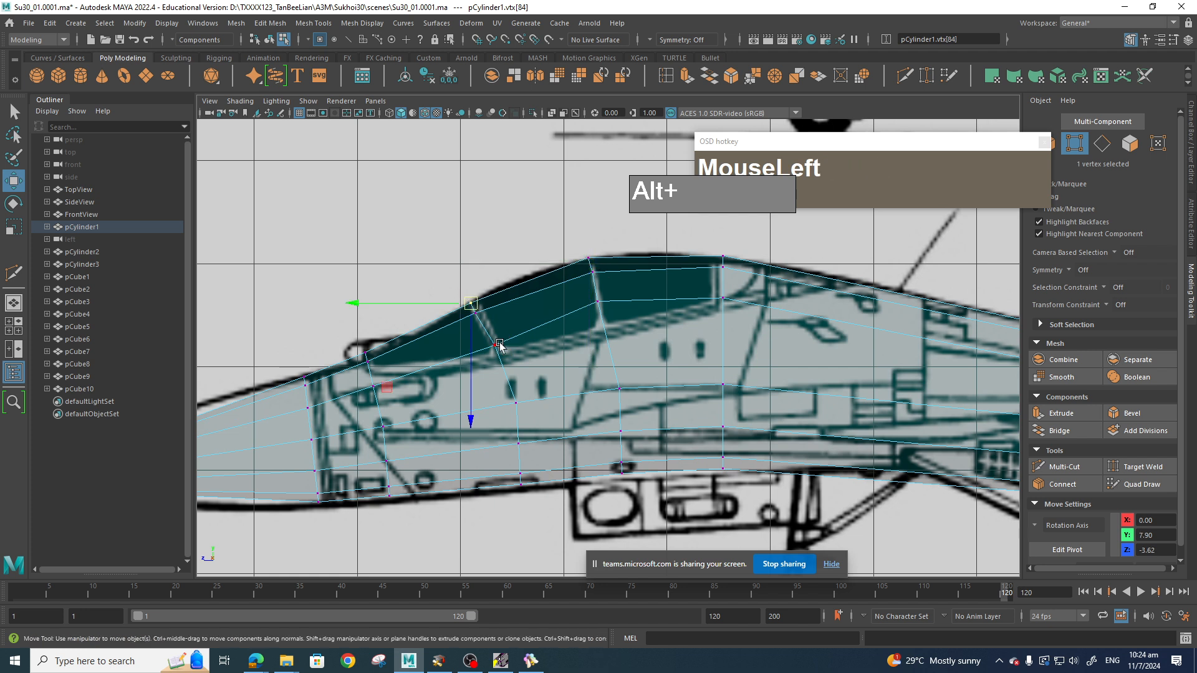
left_click(493, 343)
left_click_drag(494, 346, 498, 356)
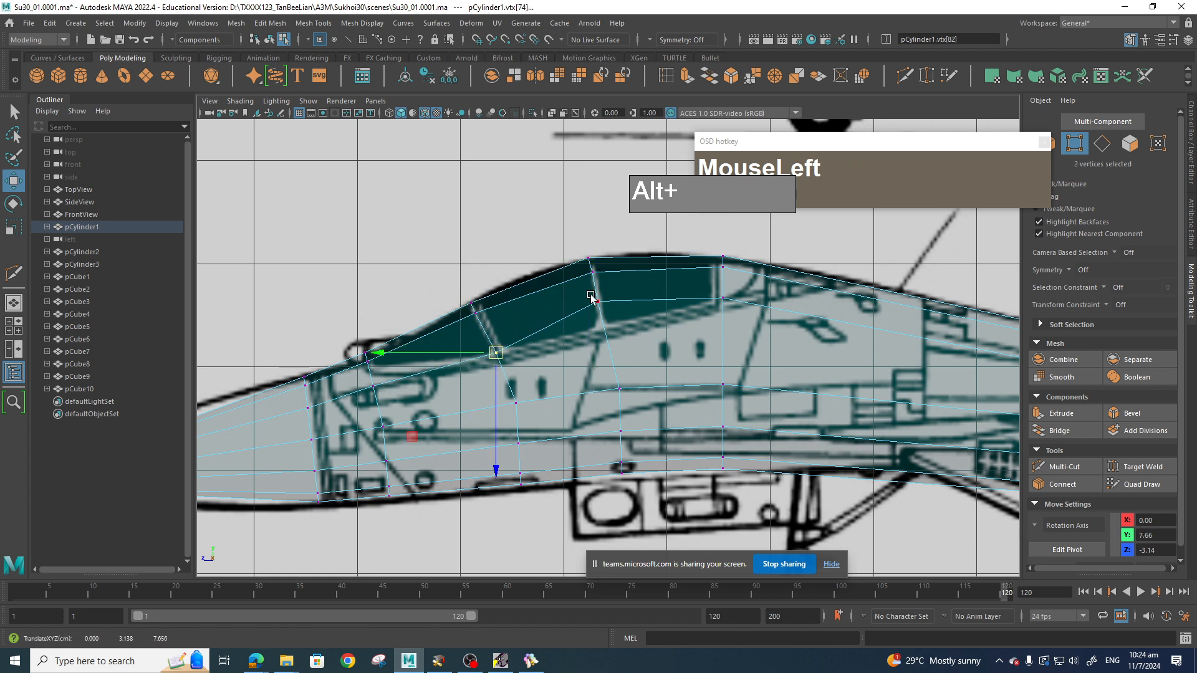
left_click_drag(591, 297, 606, 327)
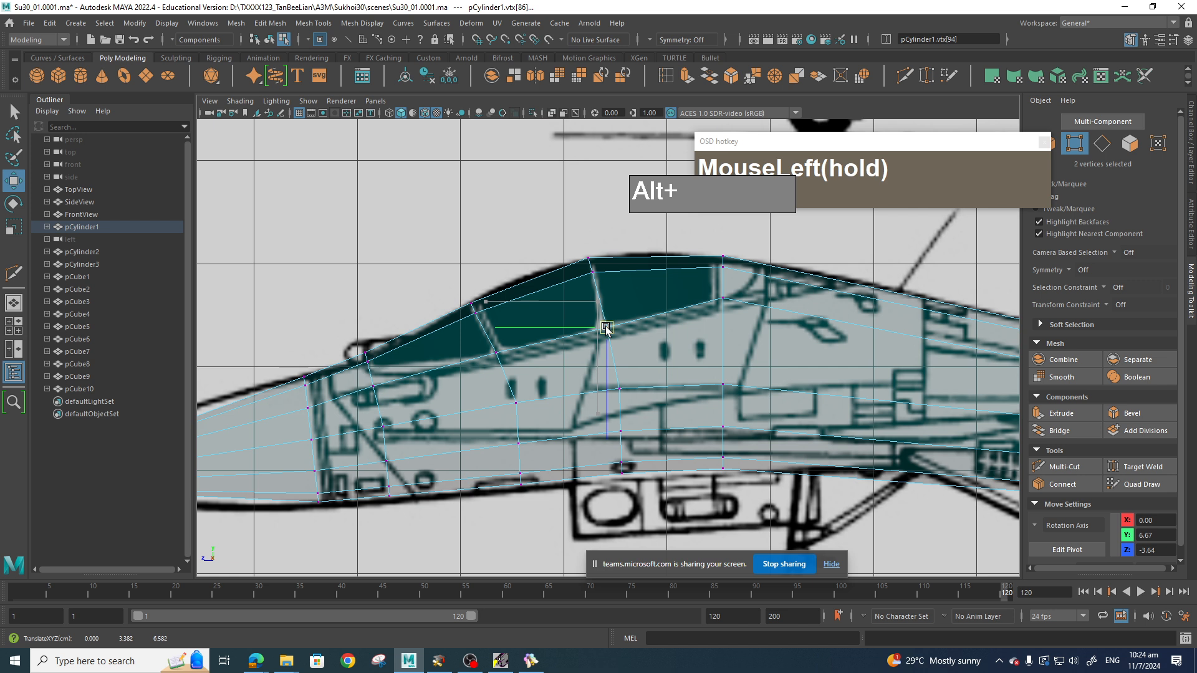
left_click(723, 298)
Raise the side vertices of the loop at the windscreen's front base to the blueprint's lower canopy edge.
middle_click_drag(526, 372, 622, 372, "alt")
scroll(622, 369, "up", 2)
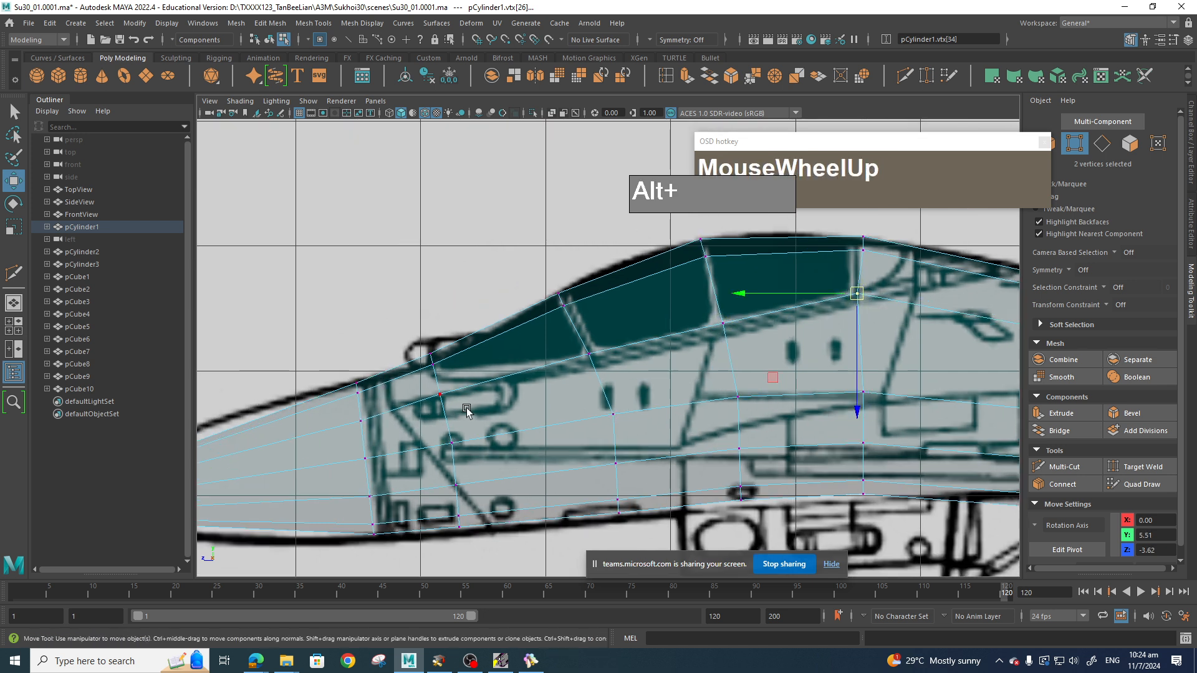
left_click_drag(446, 375, 435, 403)
left_click_drag(442, 397, 448, 381)
Insert a Multi-Cut edge loop around the nose cone, midway between the tip and its rear edge.
scroll(671, 357, "down", 6)
middle_click_drag(602, 412, 734, 383, "alt")
scroll(606, 422, "up", 3)
scroll(733, 383, "up", 3)
middle_click_drag(612, 453, 608, 409, "alt")
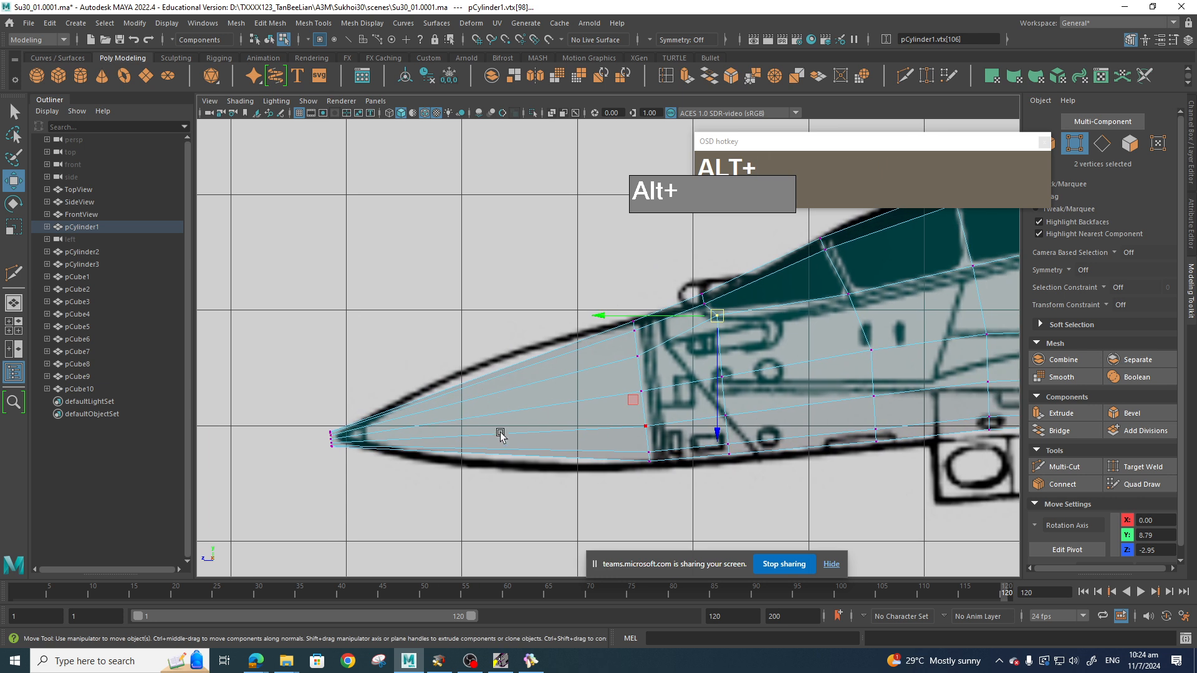
right_click_drag(501, 406, 436, 407, "shift")
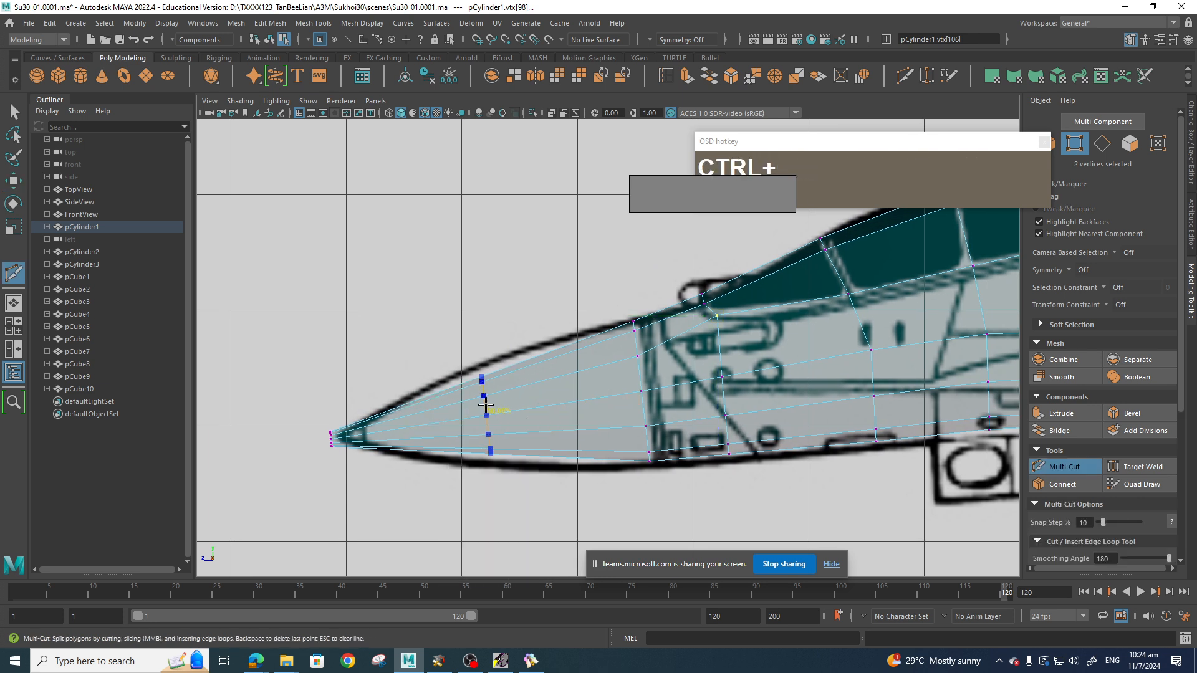
left_click(492, 406, "ctrl")
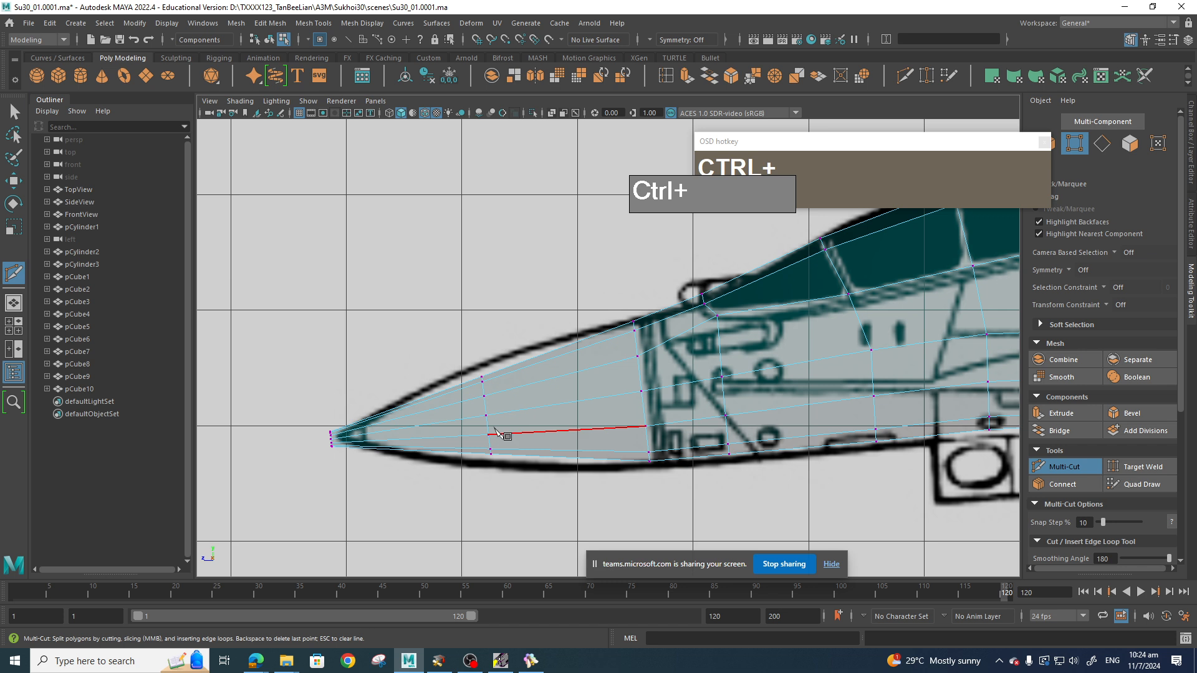
Scale up the nose cone loop's vertices until they reach the blueprint's curved nose outline.
key("q")
right_click_drag(487, 402, 430, 308)
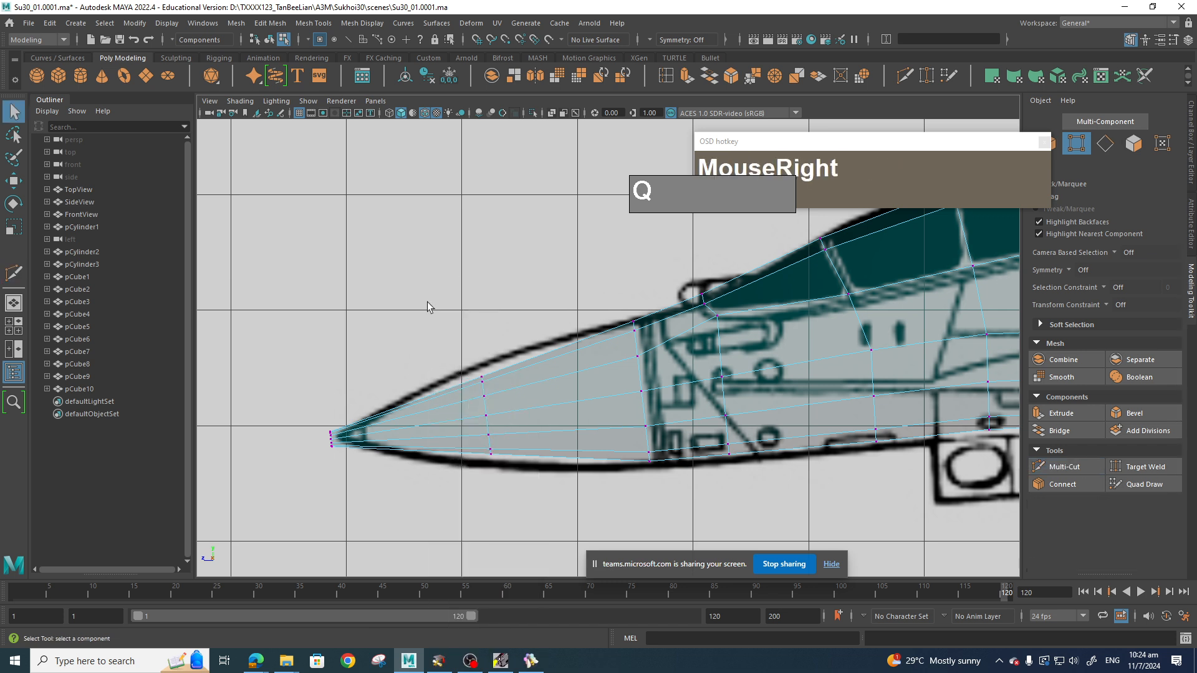
left_click_drag(463, 349, 516, 490)
key("r")
left_click_drag(487, 414, 517, 409)
left_click_drag(551, 346, 551, 346)
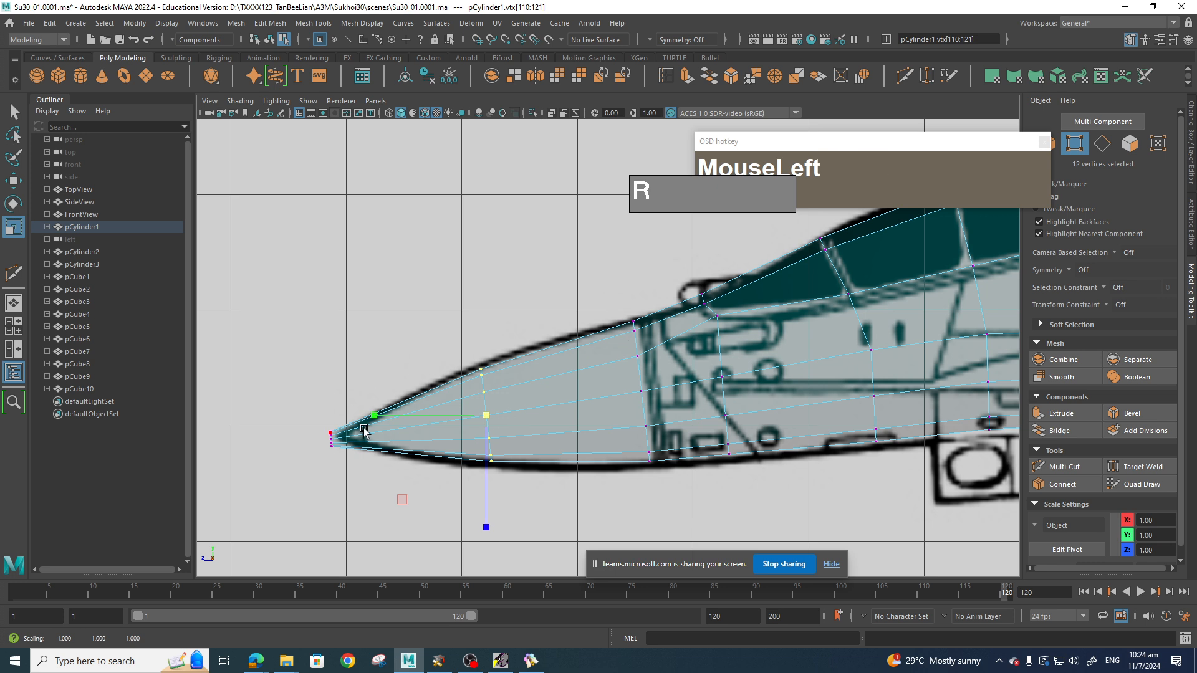
Raise the top vertices of the rear fuselage loop ahead of the tail fin to the blueprint's spine outline.
scroll(764, 422, "down", 5)
middle_click_drag(764, 422, 454, 454, "alt")
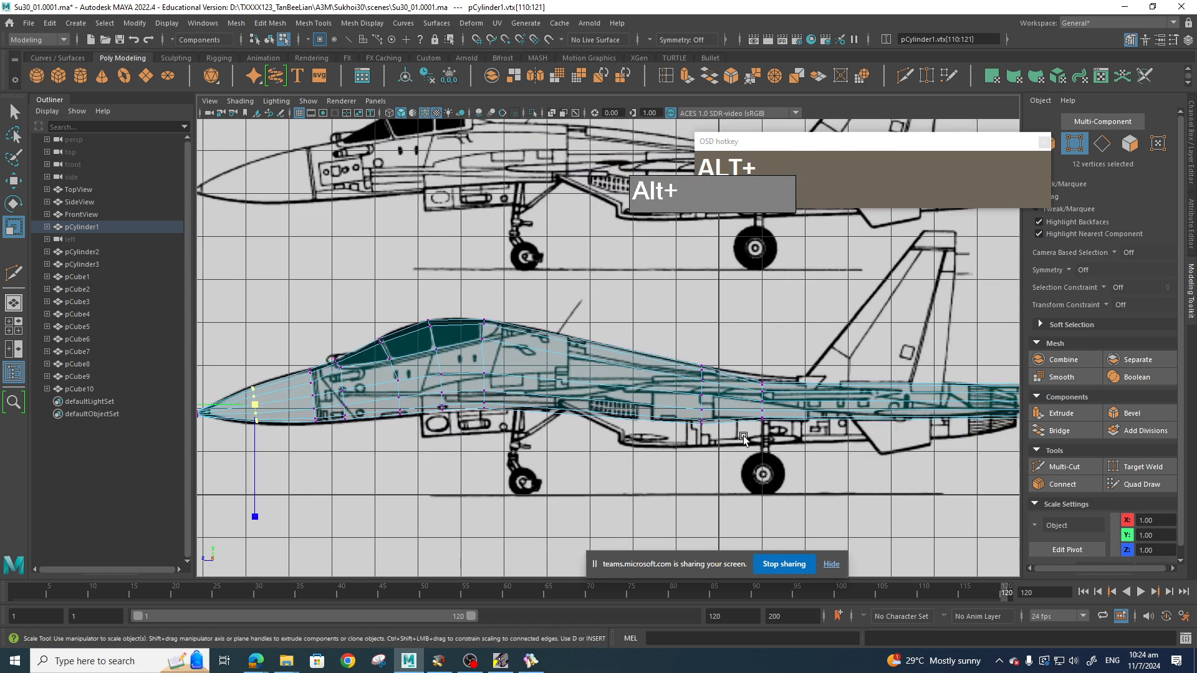
middle_click_drag(780, 420, 711, 398, "alt")
scroll(712, 420, "up", 5)
scroll(714, 398, "up", 3)
left_click_drag(717, 391, 743, 417)
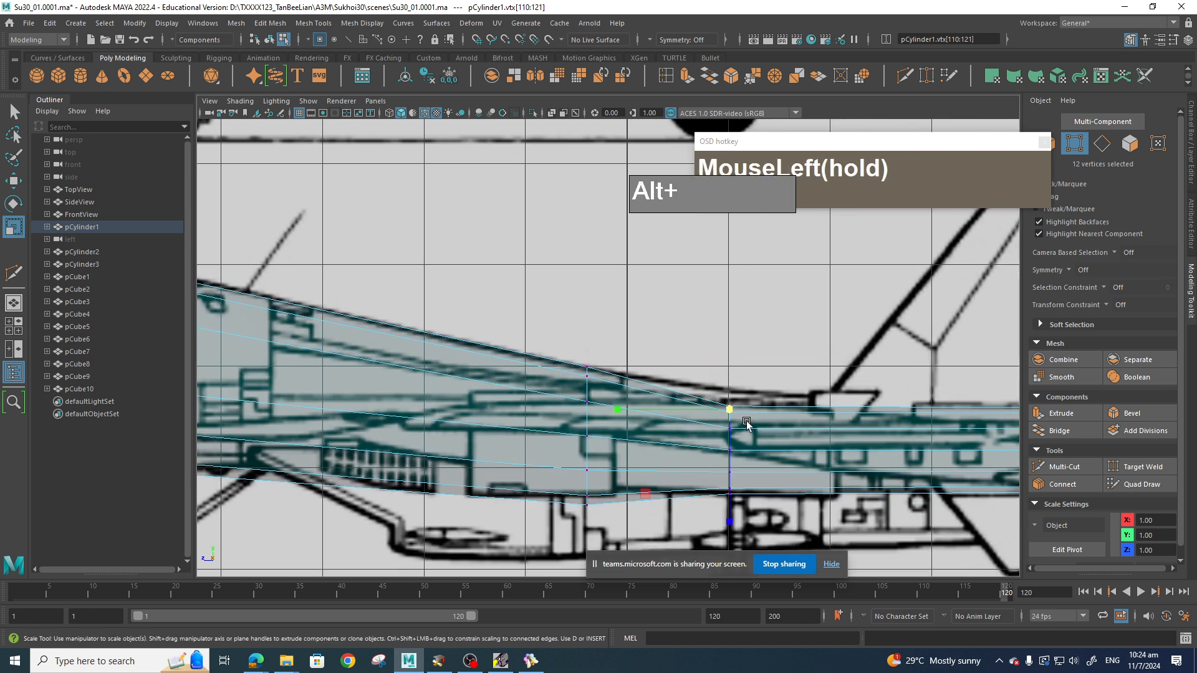
key("w")
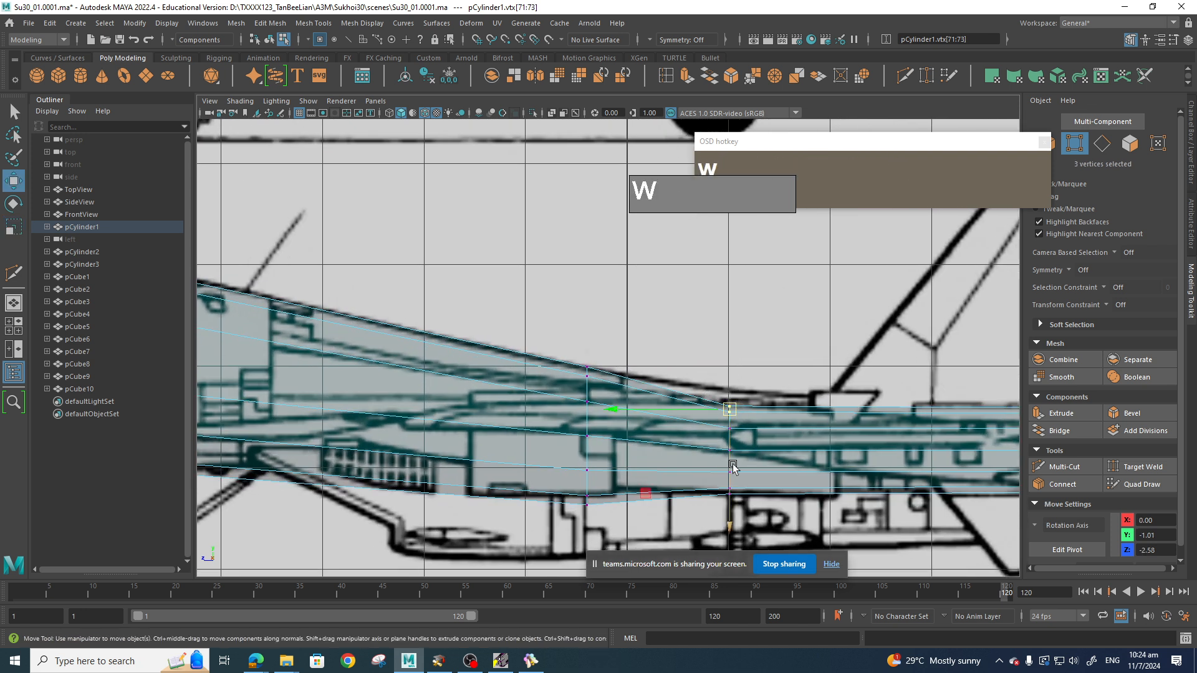
left_click_drag(732, 464, 733, 450)
Scale down the vertices at the fuselage's tail end to fit the blueprint's tail boom.
scroll(742, 449, "down", 8)
middle_click_drag(776, 435, 655, 441, "alt")
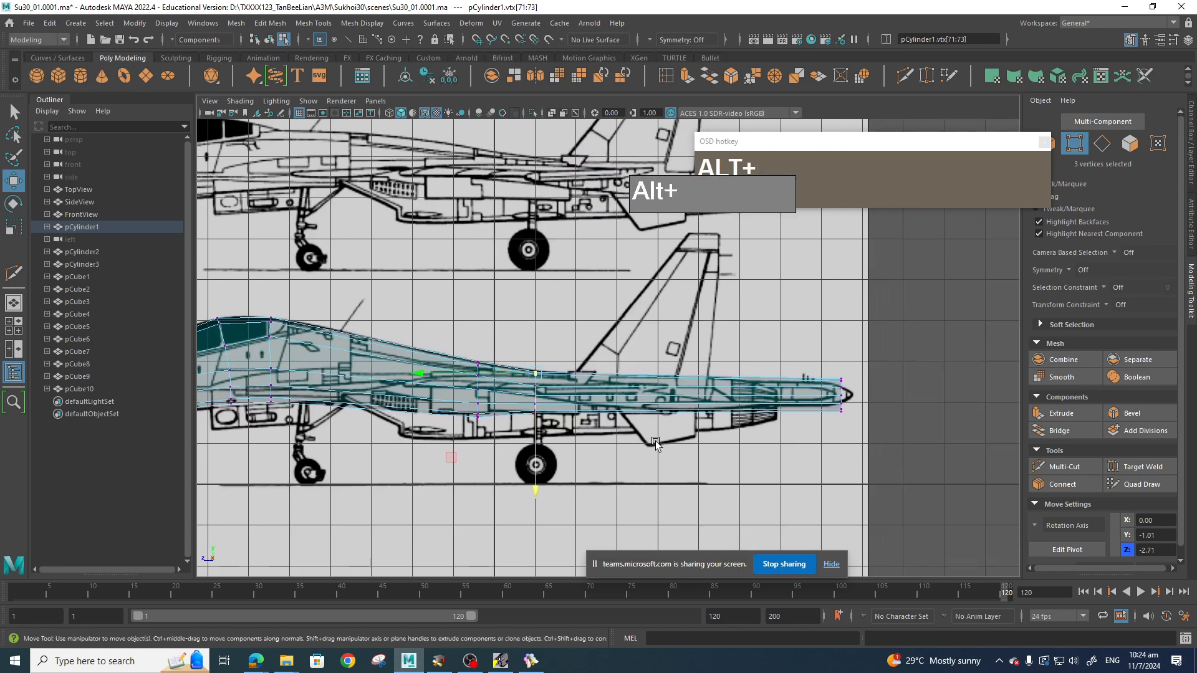
scroll(941, 435, "up", 3)
middle_click_drag(950, 435, 743, 437, "alt")
left_click_drag(692, 373, 731, 466)
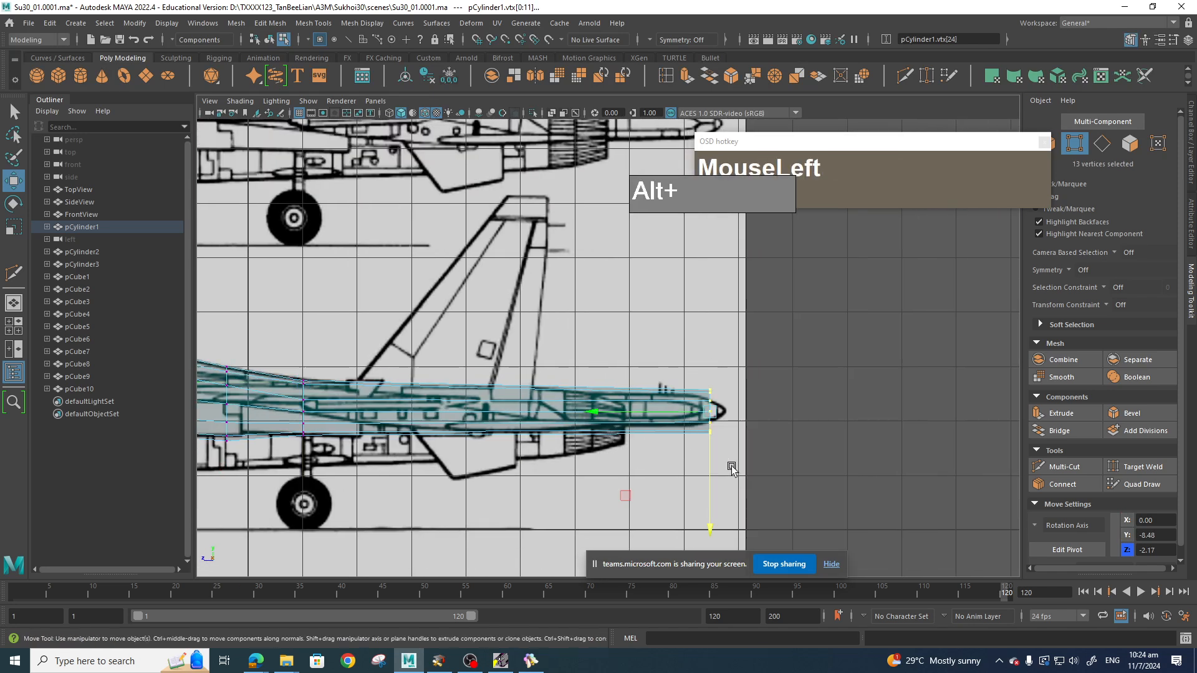
key("r")
left_click_drag(723, 414, 706, 413)
Check the whole fuselage profile against the side blueprint and clear the vertex selection.
middle_click_drag(617, 424, 834, 409, "alt")
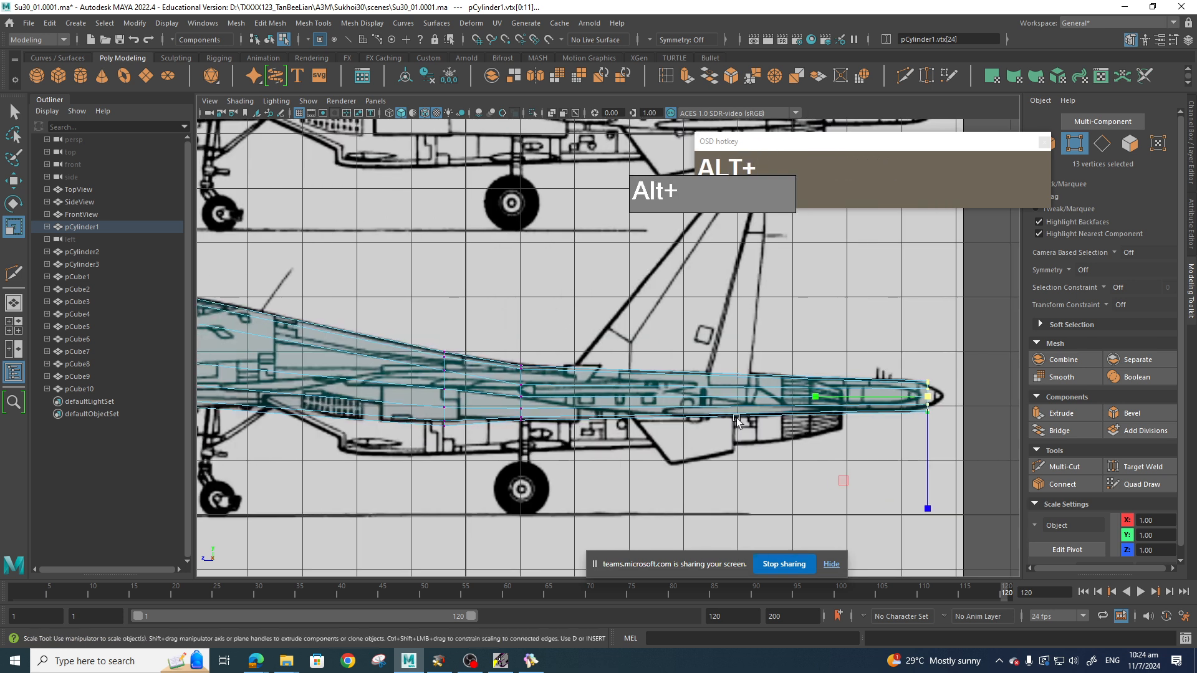
middle_click_drag(603, 409, 873, 400, "alt")
scroll(872, 401, "up", 2)
middle_click_drag(783, 421, 881, 454, "alt")
middle_click_drag(594, 394, 627, 418, "alt")
scroll(800, 397, "down", 8)
left_click(689, 187)
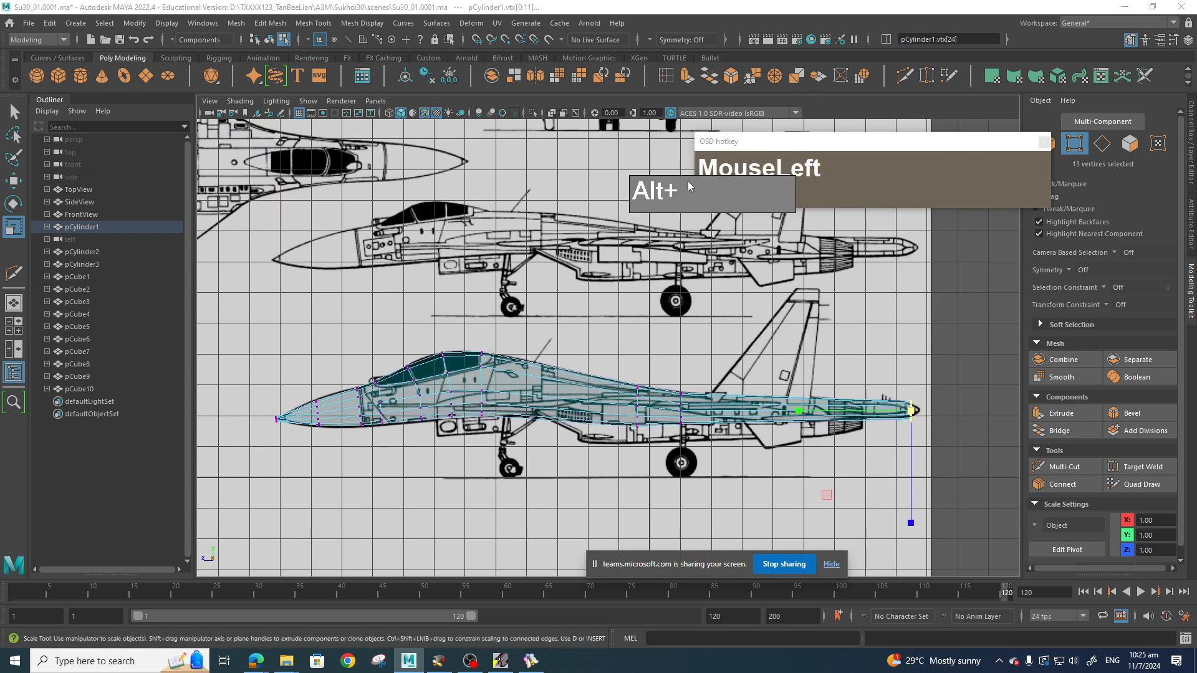
left_click(600, 340)
Switch to the front view and select the vertices along one side of the fuselage's widest section.
key("space")
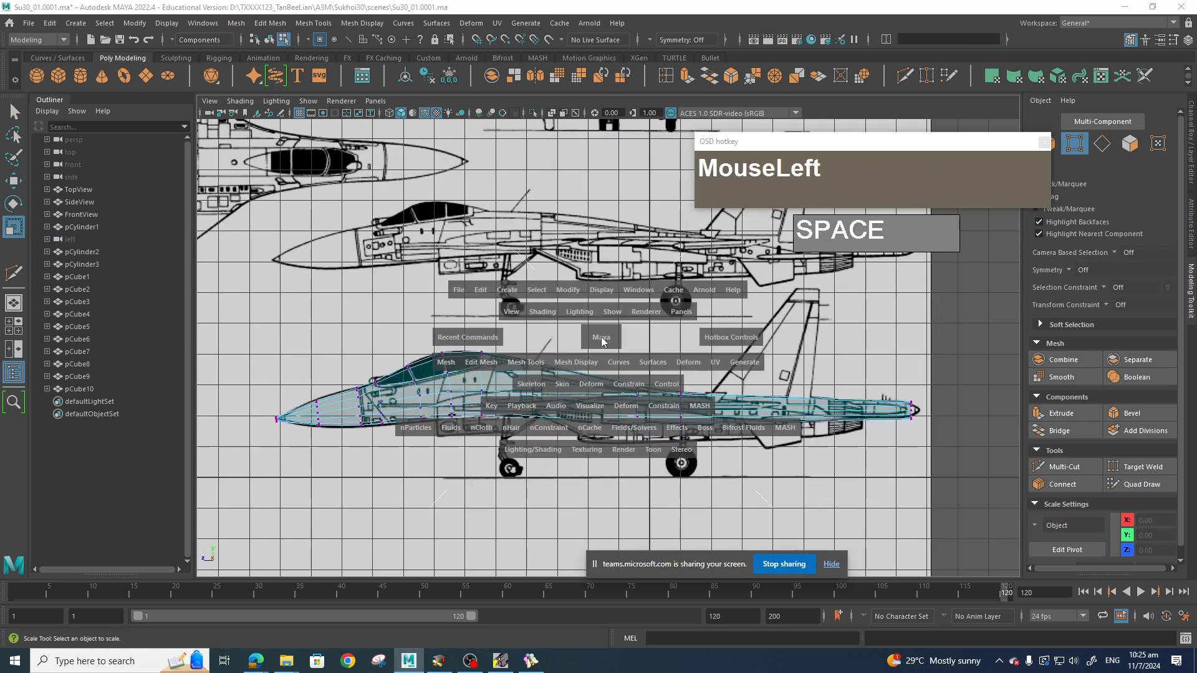
left_click_drag(602, 341, 604, 377)
middle_click_drag(573, 289, 616, 447, "alt")
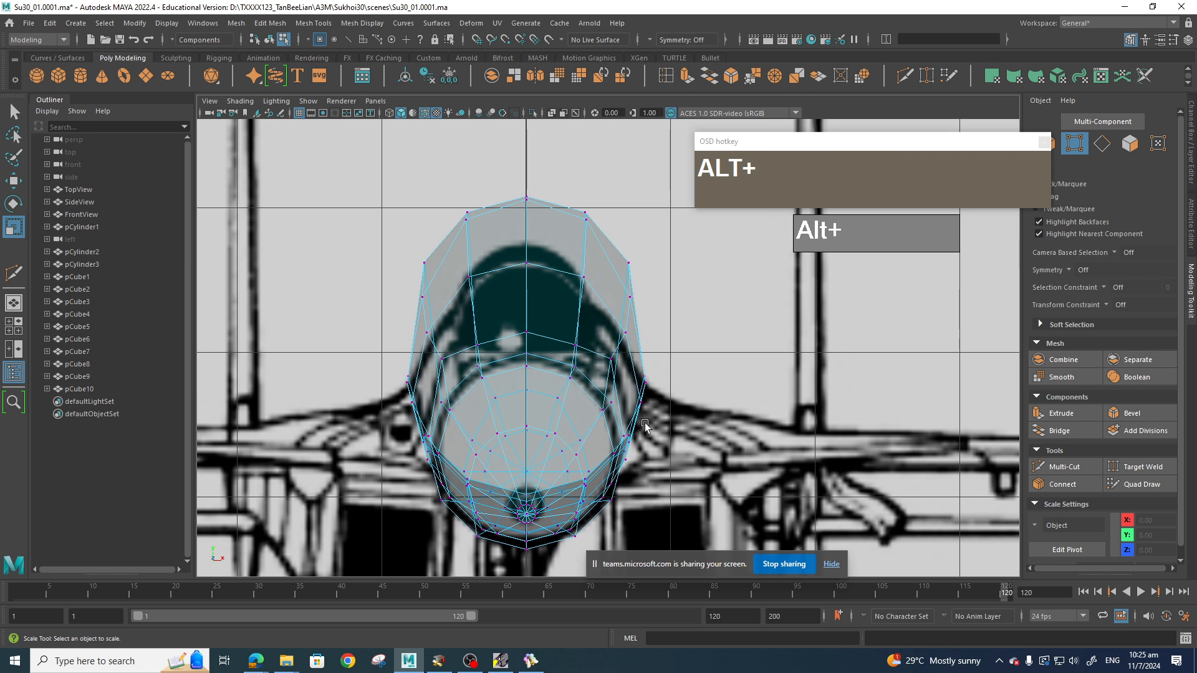
scroll(645, 409, "up", 3)
middle_click_drag(645, 409, 720, 413, "alt")
left_click_drag(725, 395, 684, 349)
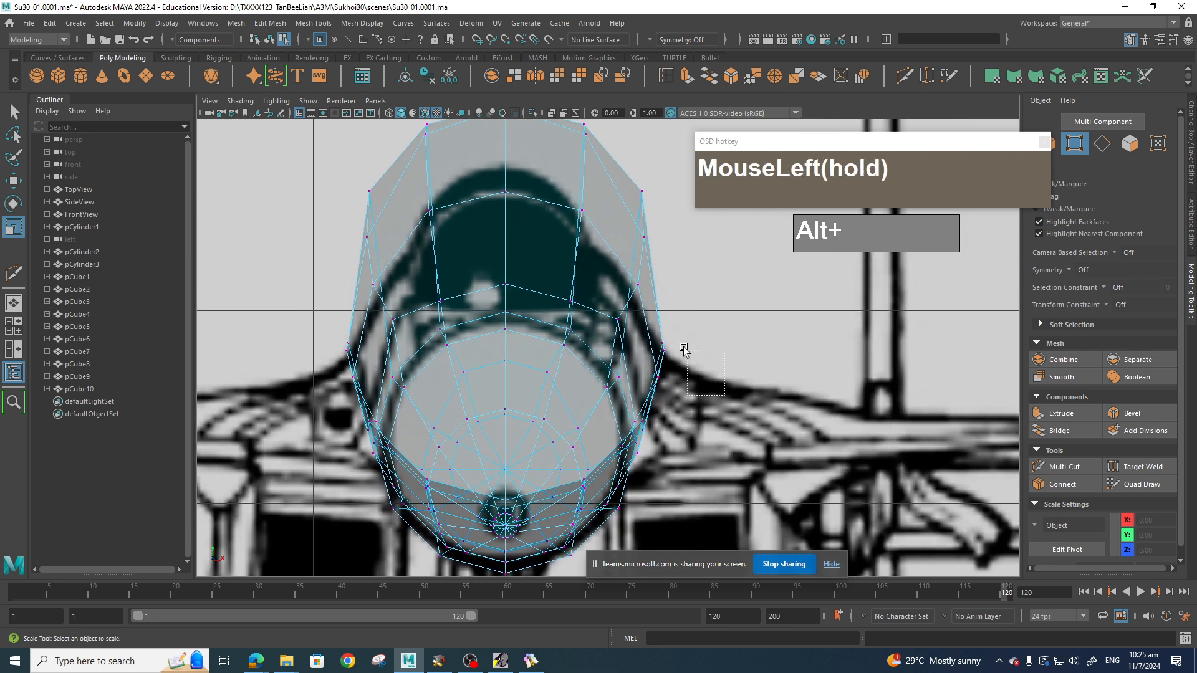
left_click_drag(649, 308, 650, 310)
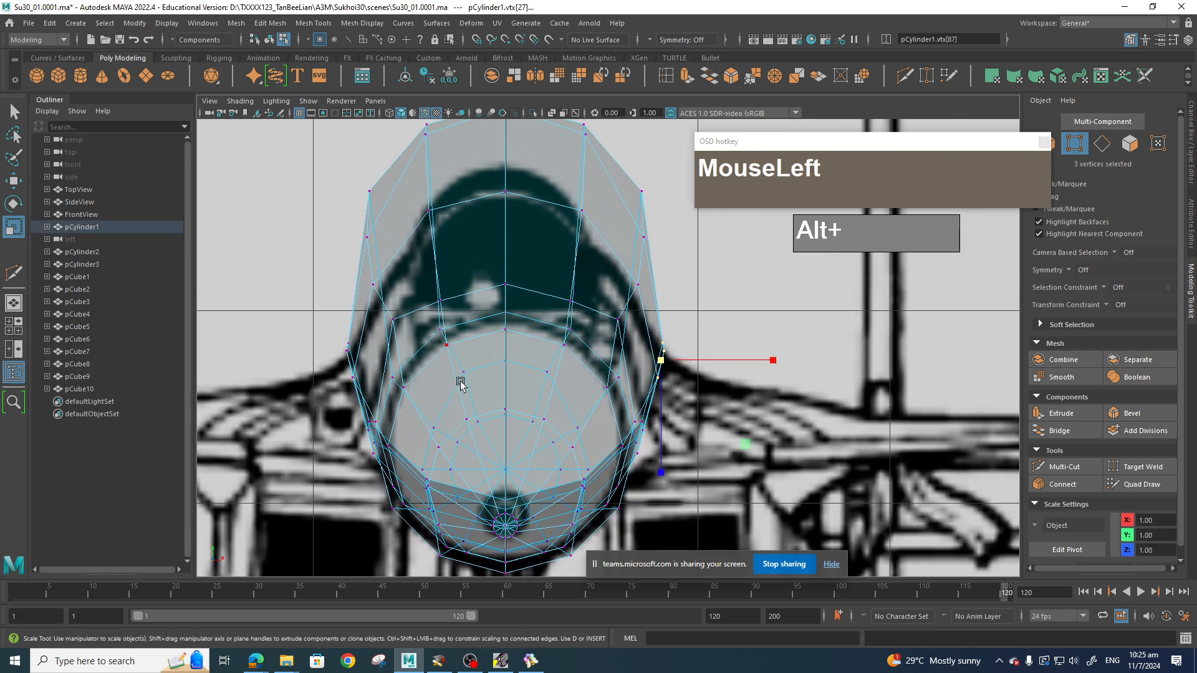
Return the fuselage to object mode and turn on Object X symmetry for the Move tool.
right_click_drag(510, 302, 568, 293)
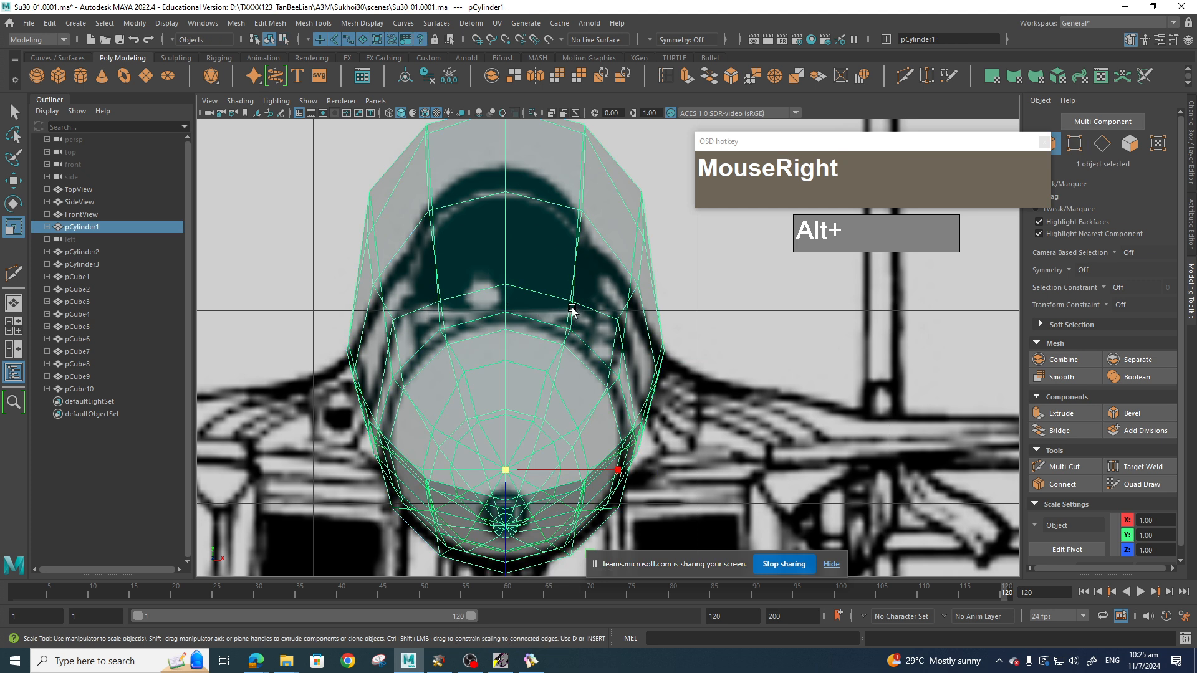
left_click(571, 309)
key("w")
right_click_drag(572, 305, 571, 233, "ctrl+shift")
scroll(663, 320, "down", 5)
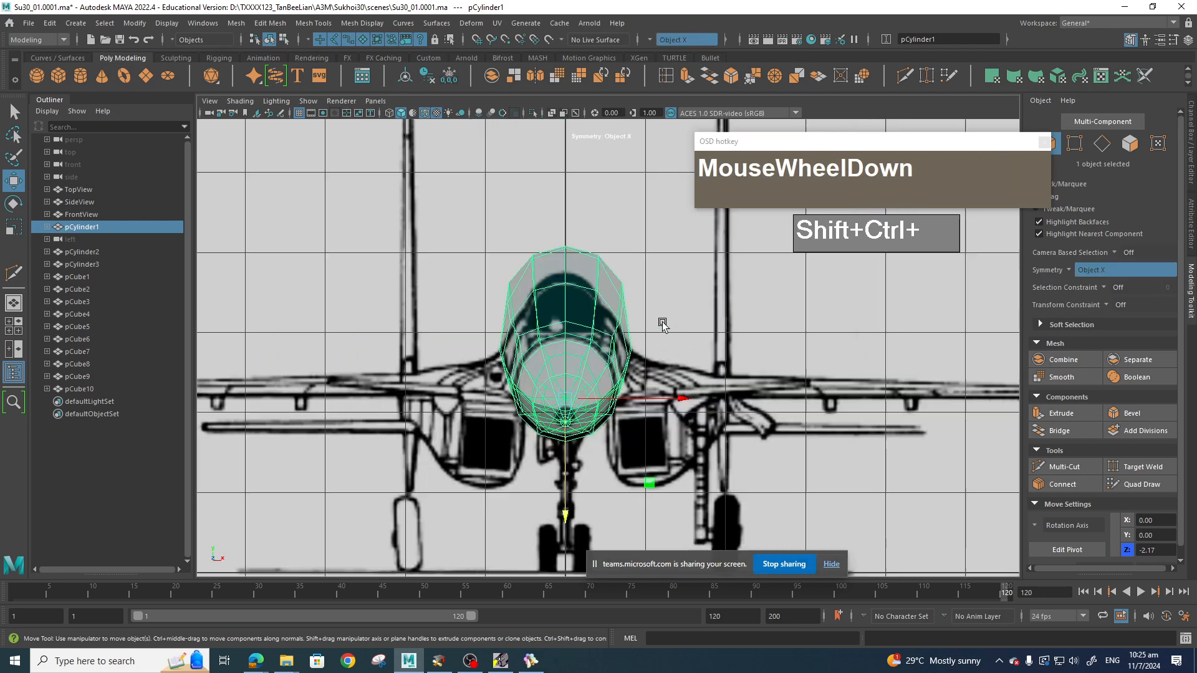
Select the fuselage, switch to the perspective view and freeze its transformations.
scroll(623, 315, "up", 4)
right_click_drag(614, 314, 661, 301)
left_click(644, 288)
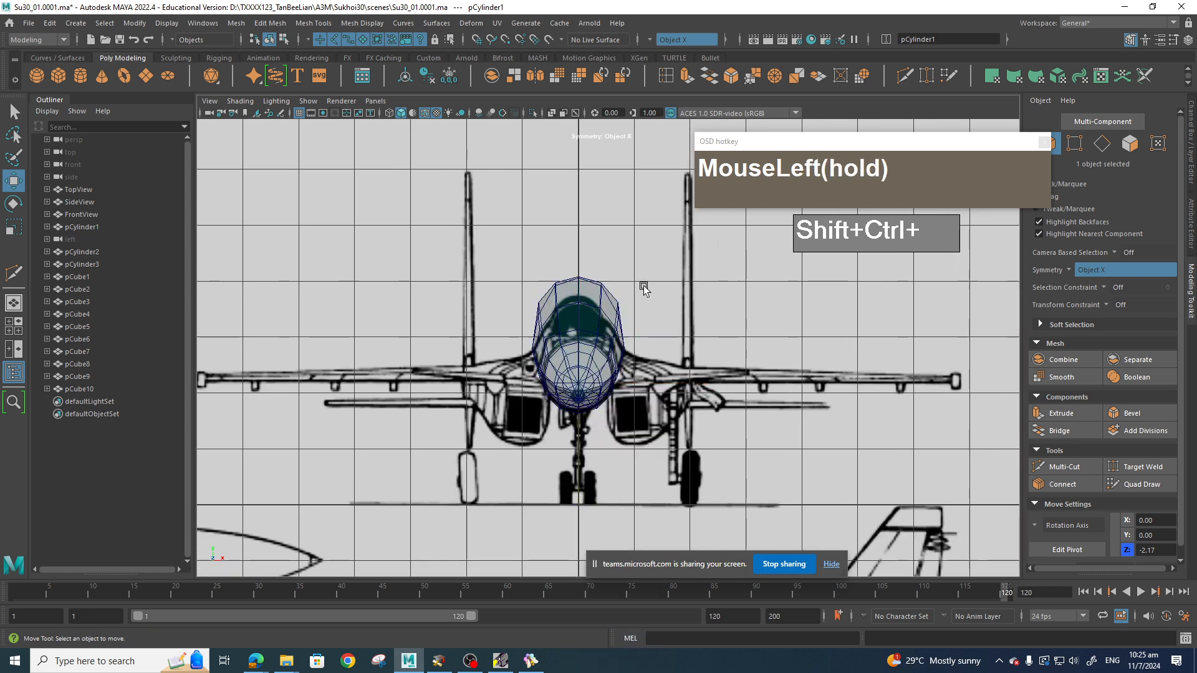
left_click(609, 314)
key("space")
left_click_drag(640, 315, 636, 347)
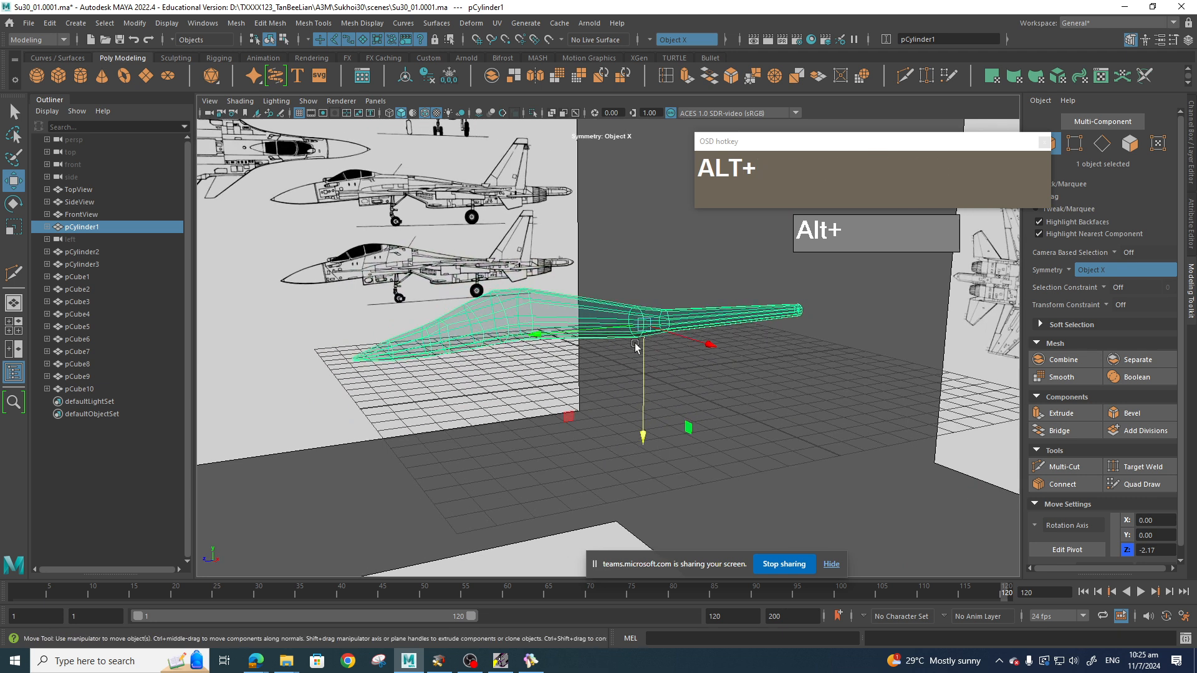
left_click(448, 75)
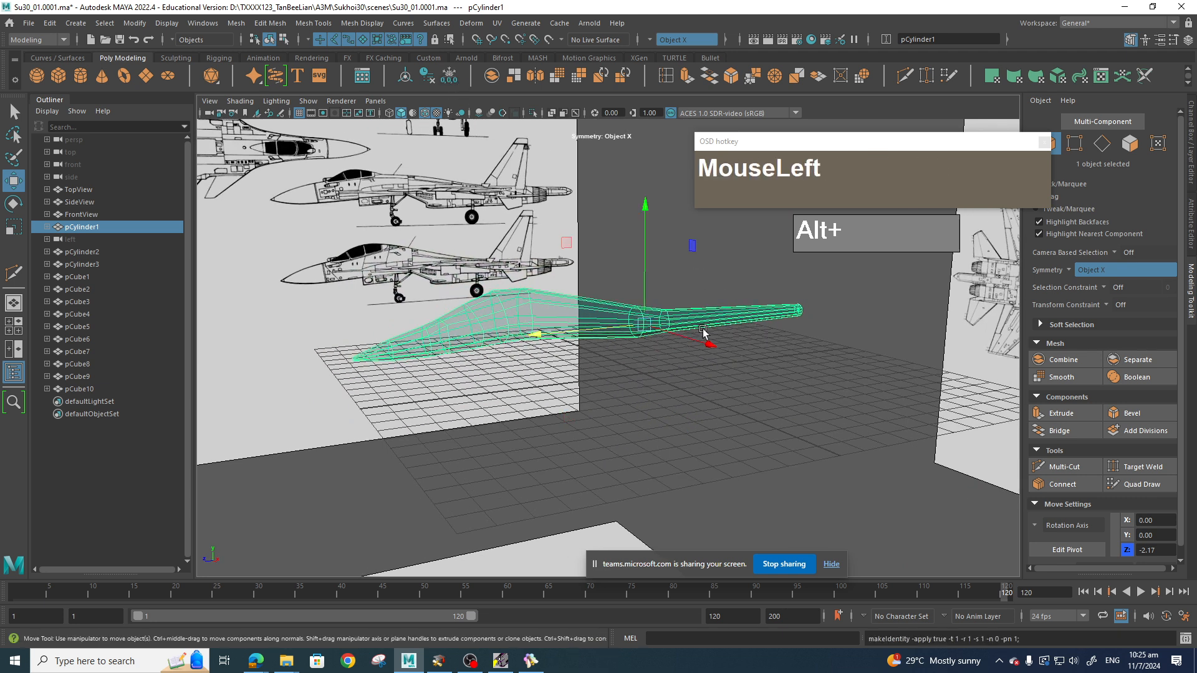
In the front view, move the fuselage's side and canopy vertices symmetrically inward to follow the blueprint's outline.
left_click_drag(703, 332, 657, 383, "alt")
key("space")
key("space")
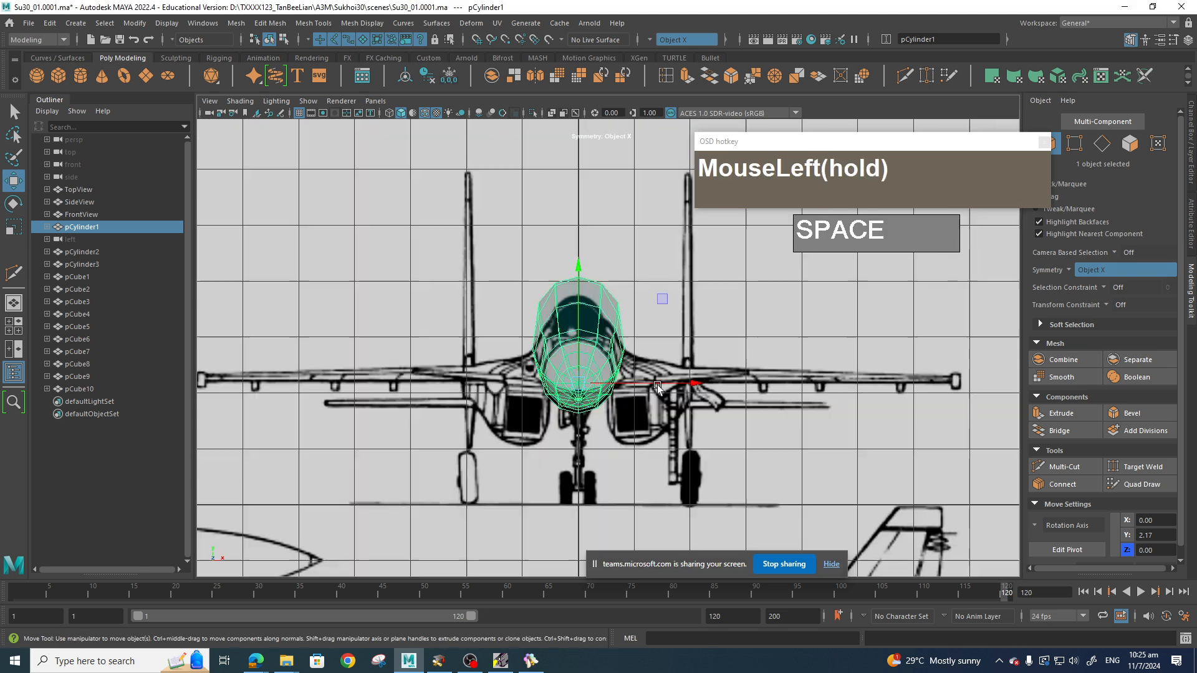
scroll(657, 383, "up", 4)
middle_click_drag(648, 382, 657, 392, "alt")
scroll(656, 391, "up", 3)
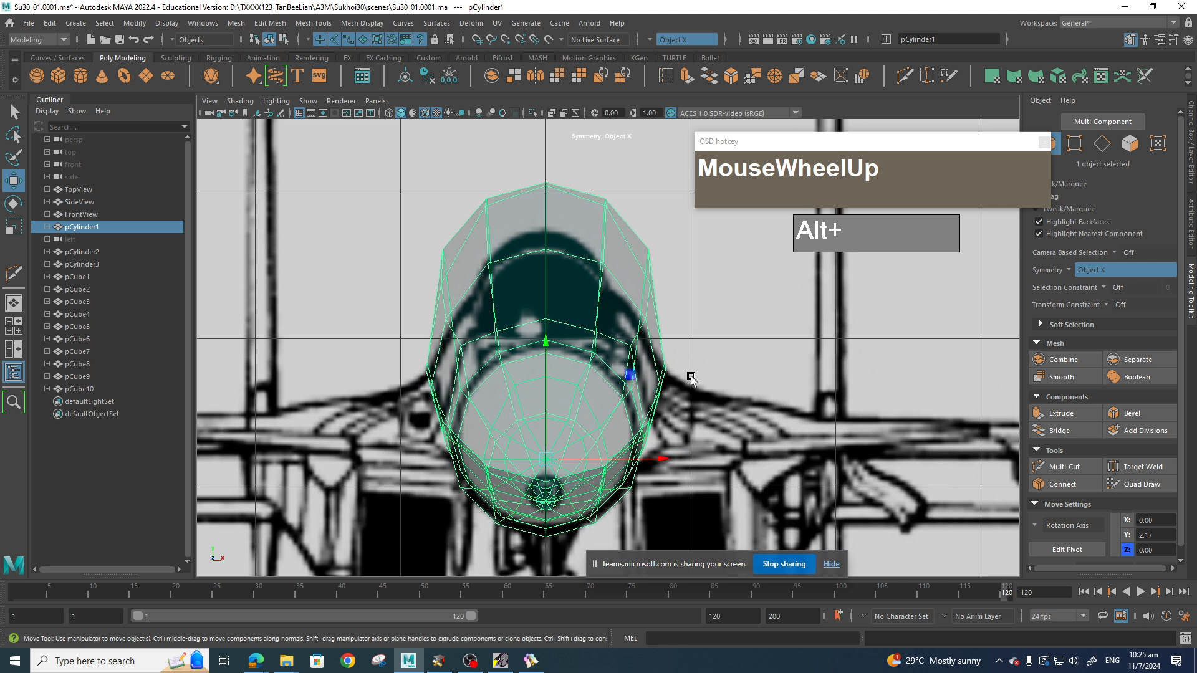
right_click_drag(664, 362, 608, 319)
left_click_drag(678, 399, 654, 353)
left_click_drag(732, 379, 636, 231)
left_click_drag(717, 283, 693, 280)
left_click(628, 345)
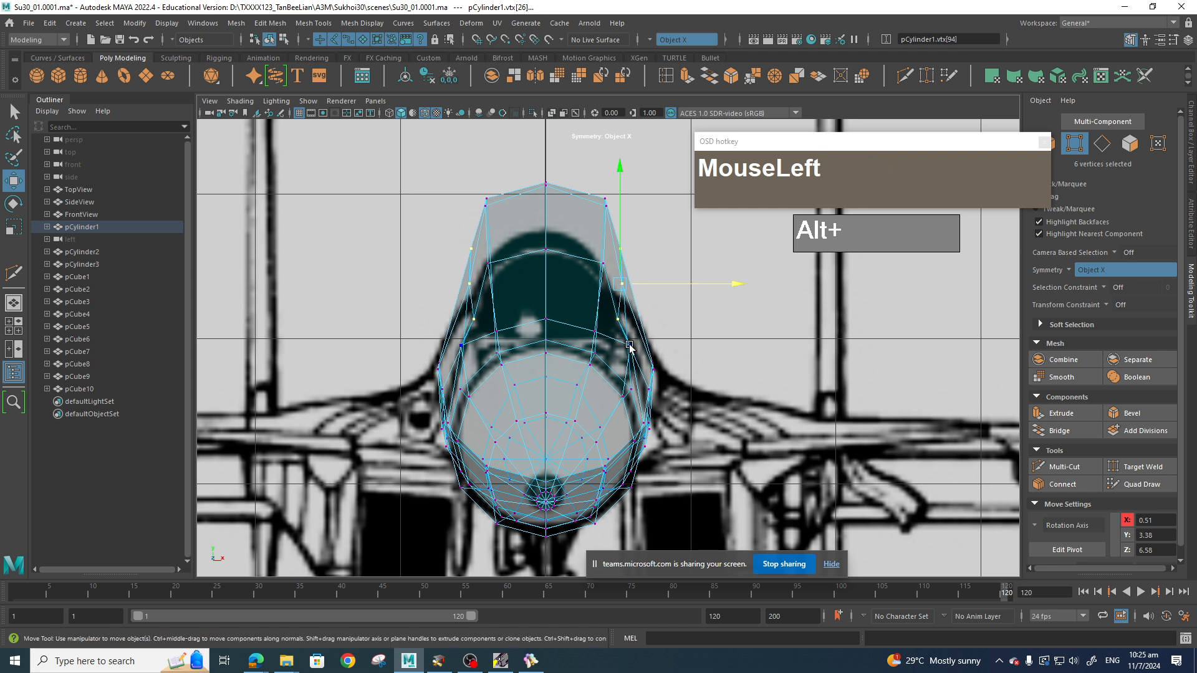
left_click_drag(700, 347, 641, 368)
Examine the fuselage's width around the canopy and nose against the top-view blueprint.
key("space")
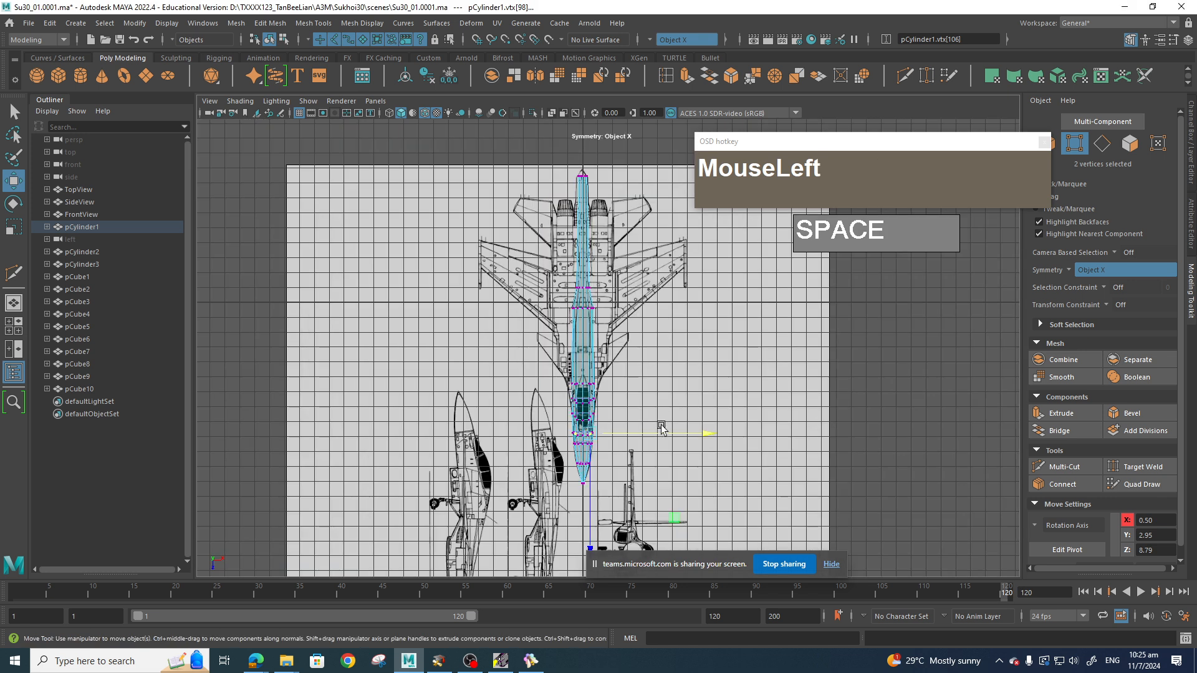
scroll(702, 428, "up", 3)
middle_click_drag(648, 349, 721, 275, "alt")
scroll(721, 275, "up", 6, "alt")
middle_click_drag(717, 344, 615, 468, "alt")
scroll(581, 399, "up", 5)
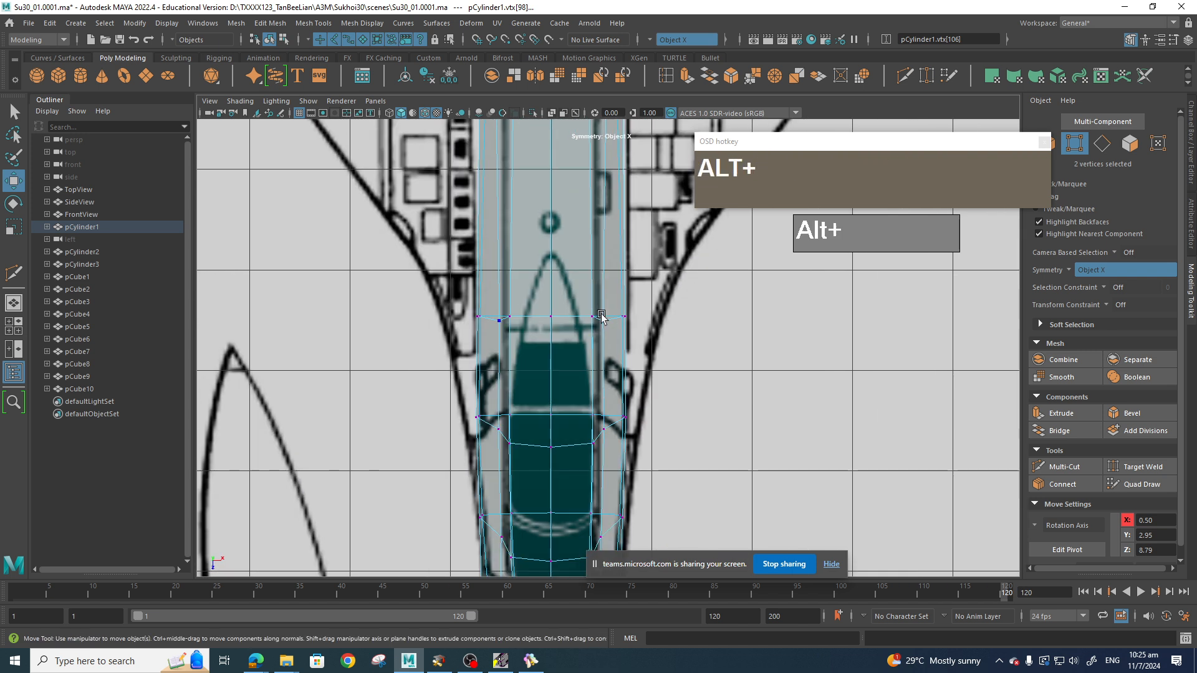
scroll(642, 361, "down", 6)
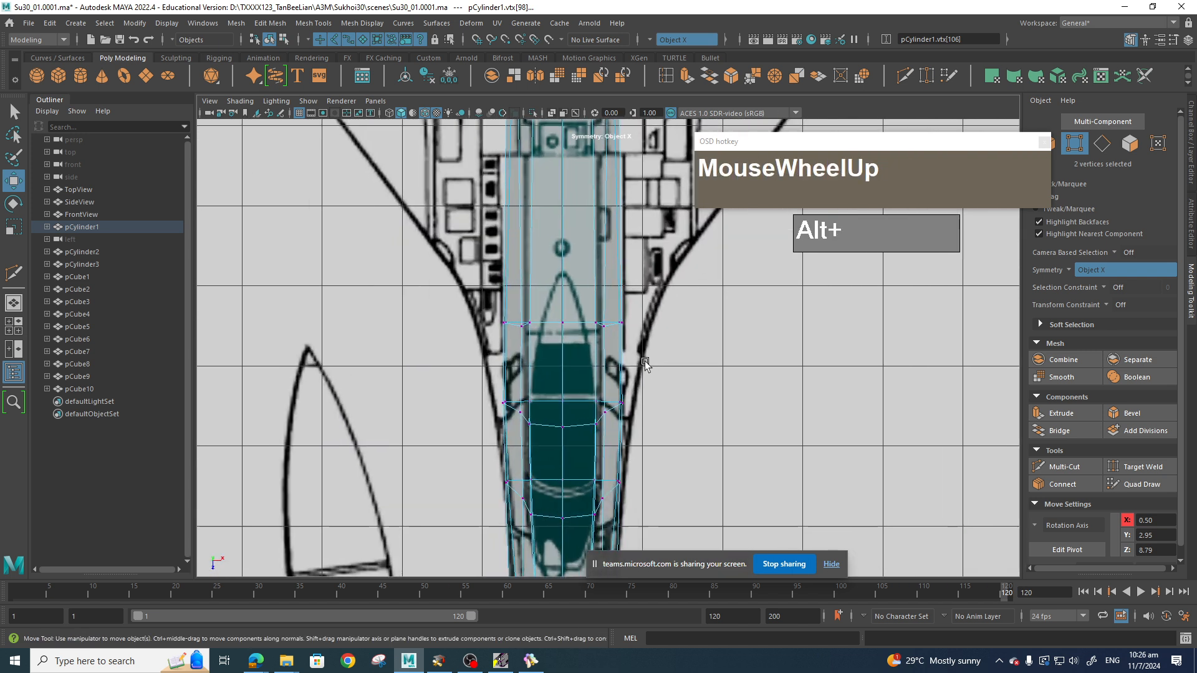
scroll(645, 365, "down", 2)
left_click_drag(827, 148, 935, 139)
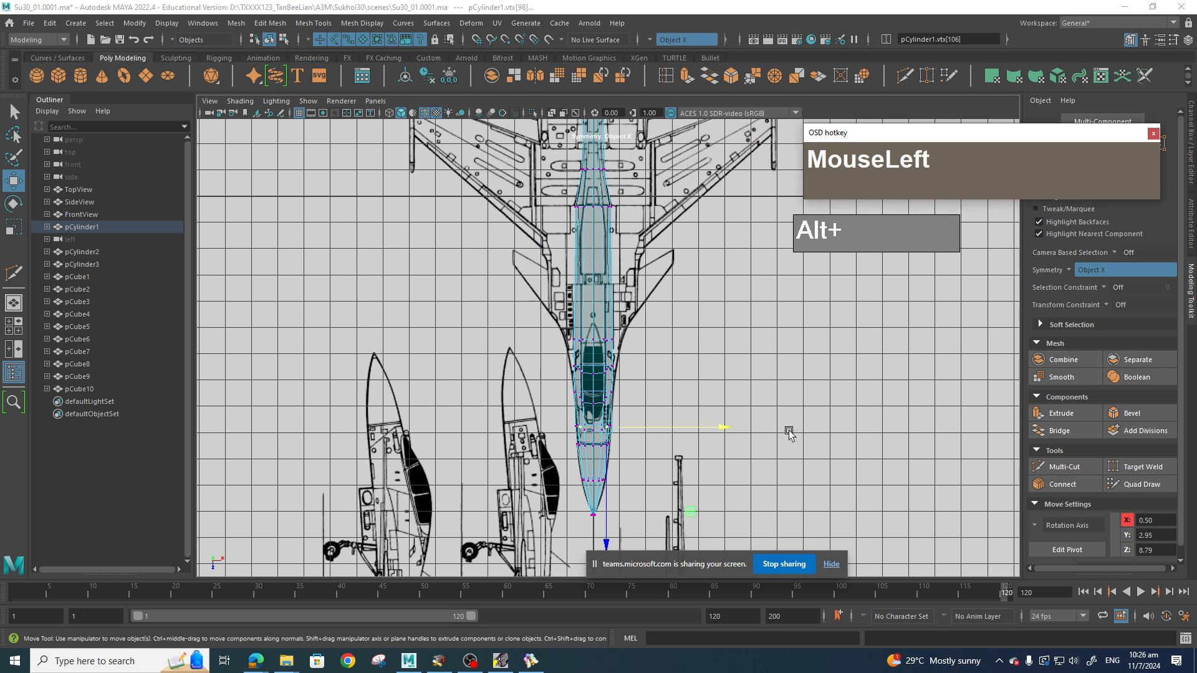
scroll(708, 421, "up", 2)
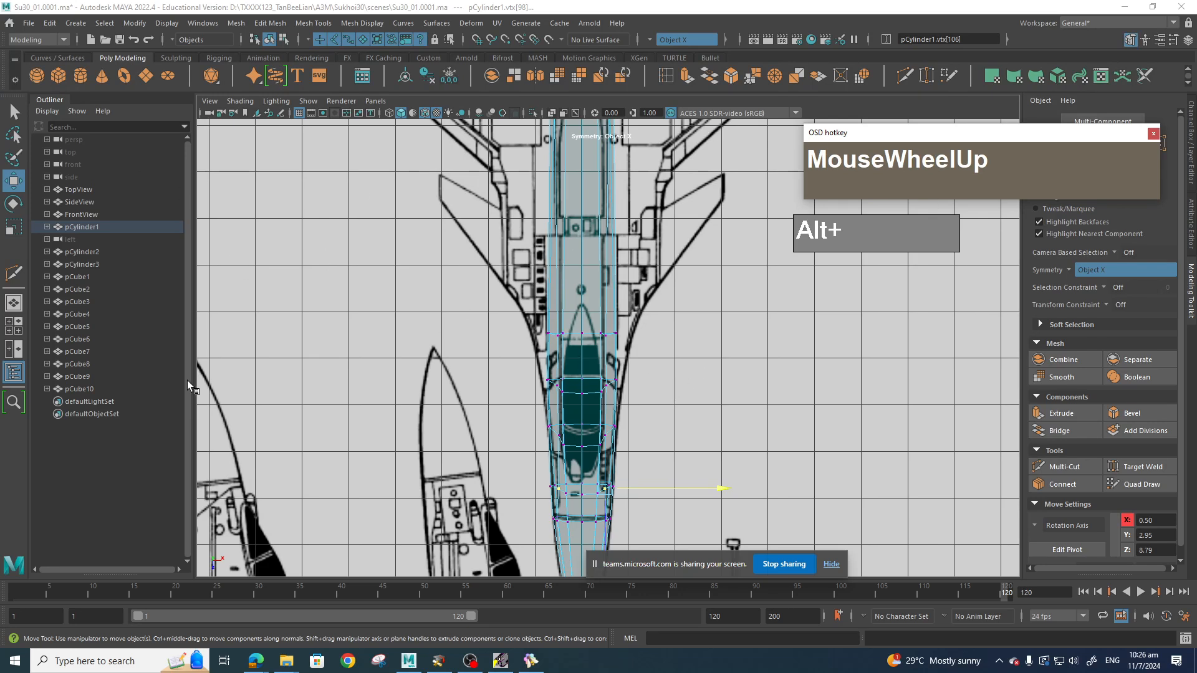
Set up two side-by-side viewports with the textured front view beside the side view, and clear the vertex selection.
left_click(16, 350)
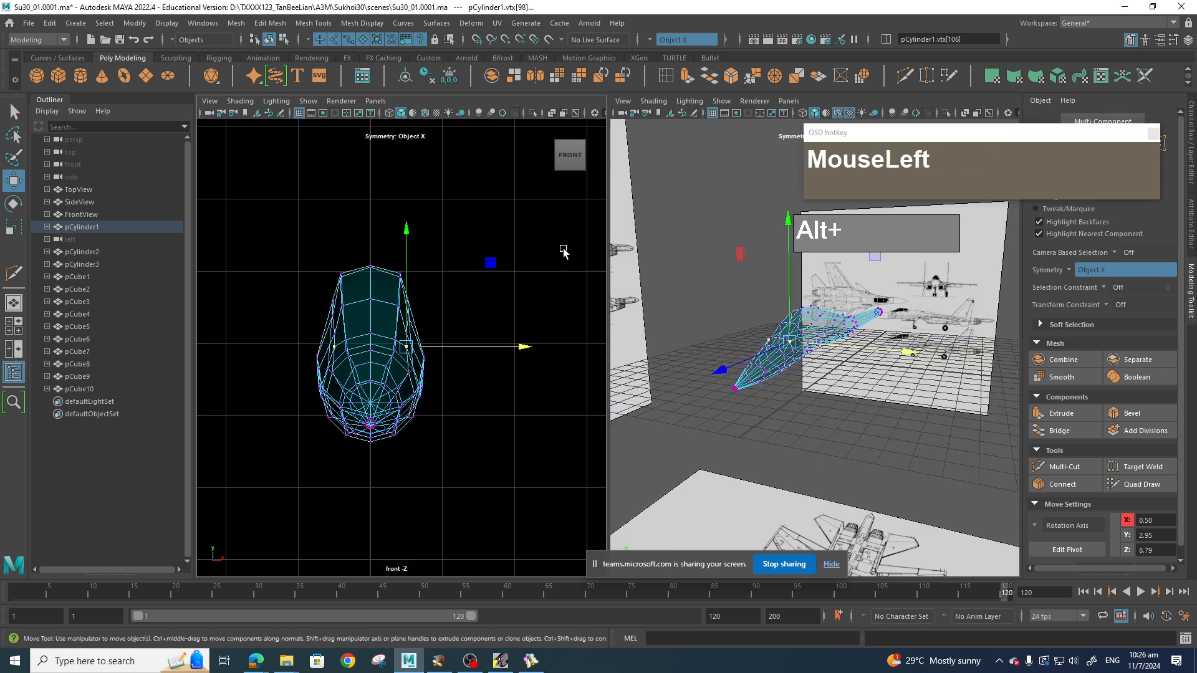
left_click(442, 294)
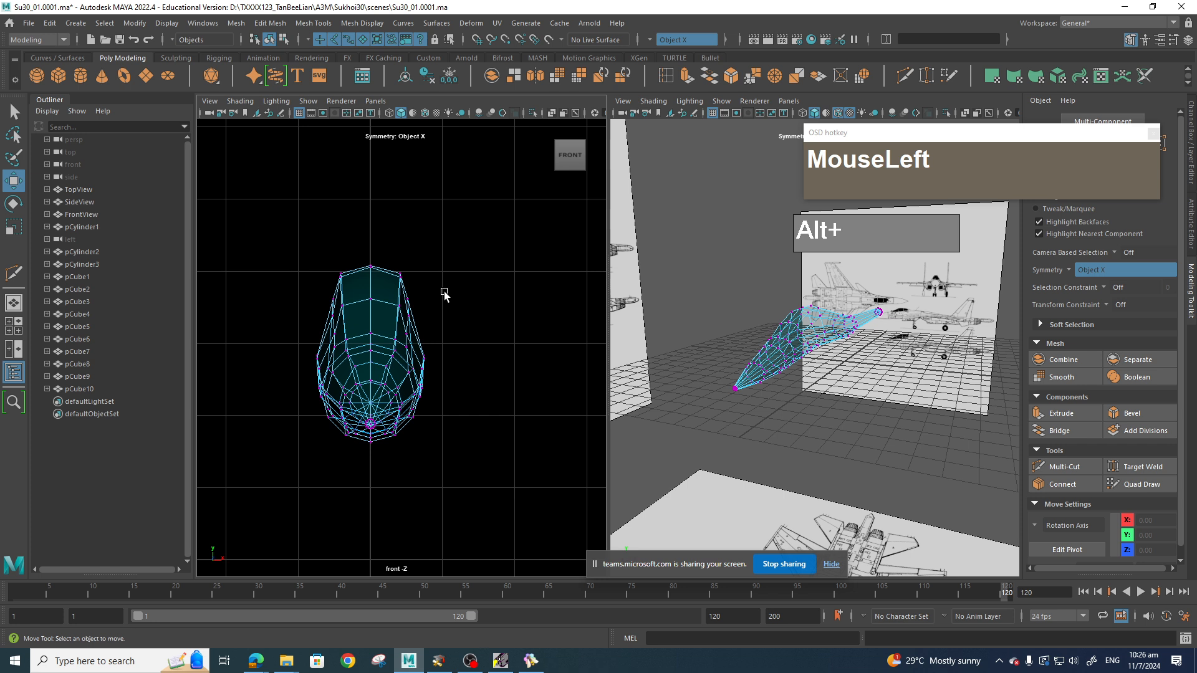
key("6")
left_click(839, 429)
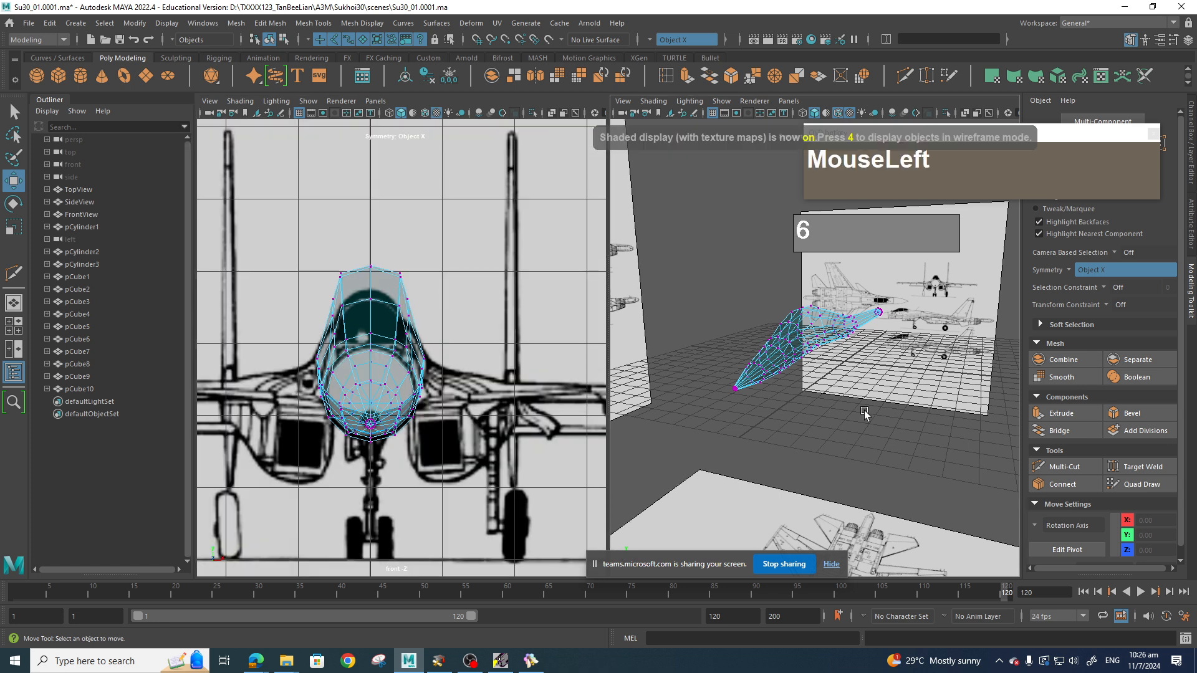
key("space")
left_click_drag(839, 429, 891, 433)
scroll(891, 433, "up", 5)
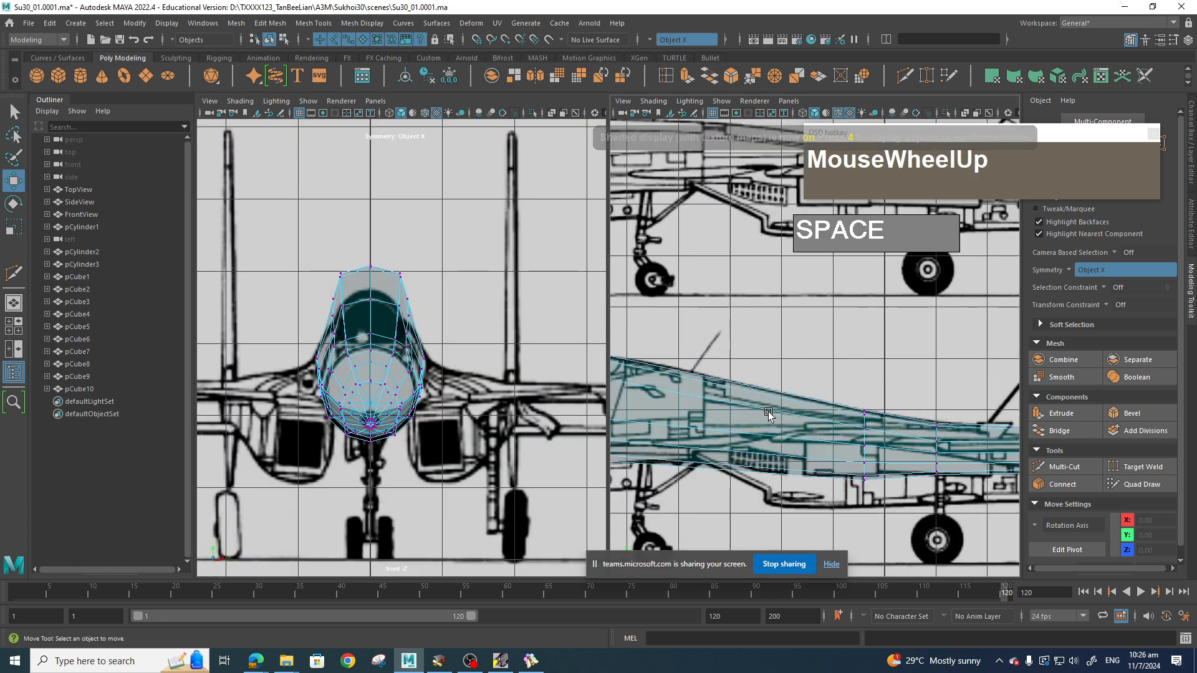
Insert an edge loop around the fuselage just behind the canopy with Multi-Cut in the side view, and leave the tool.
middle_click_drag(891, 433, 959, 371, "alt")
scroll(958, 371, "up", 3)
middle_click_drag(872, 374, 896, 357, "alt")
scroll(873, 369, "up", 3)
scroll(764, 348, "down", 5)
scroll(764, 348, "up", 7)
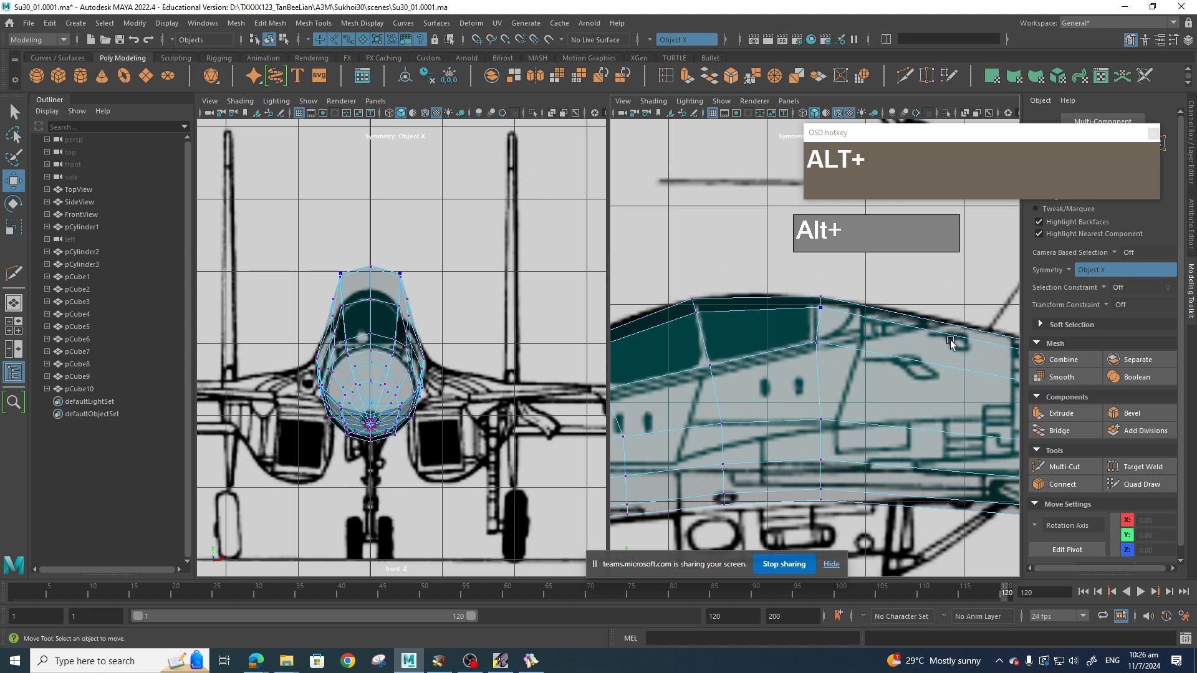
scroll(950, 341, "down", 4)
middle_click_drag(950, 341, 778, 340, "alt")
scroll(782, 322, "down", 5)
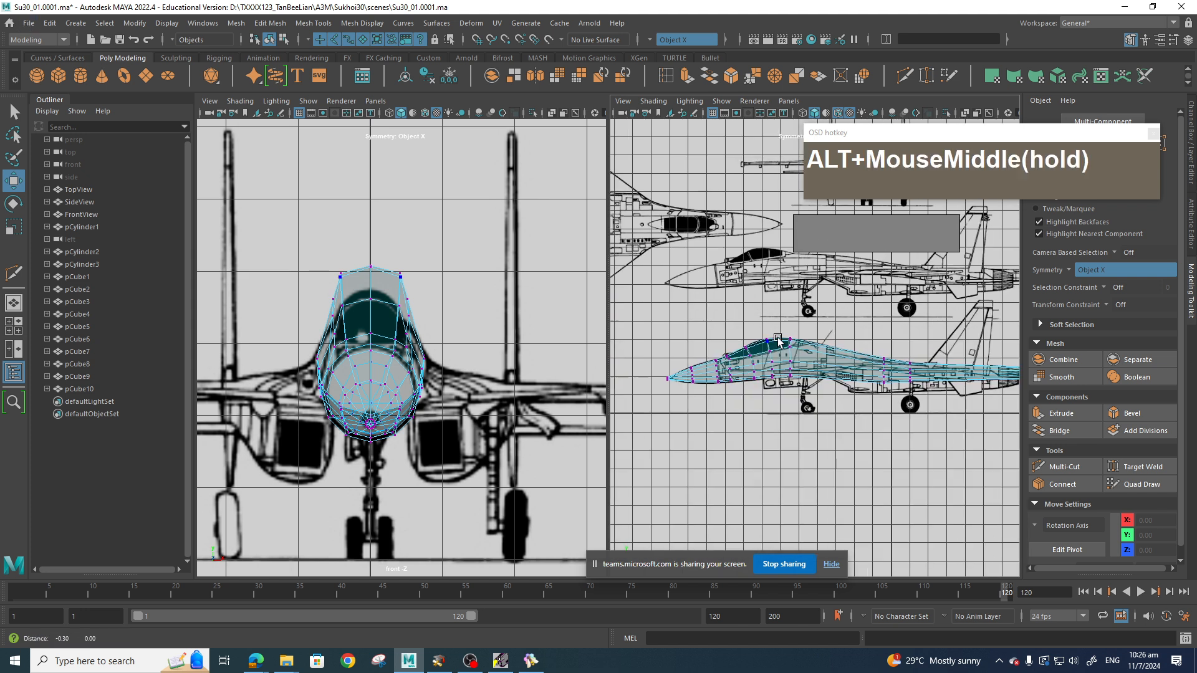
scroll(816, 342, "up", 5)
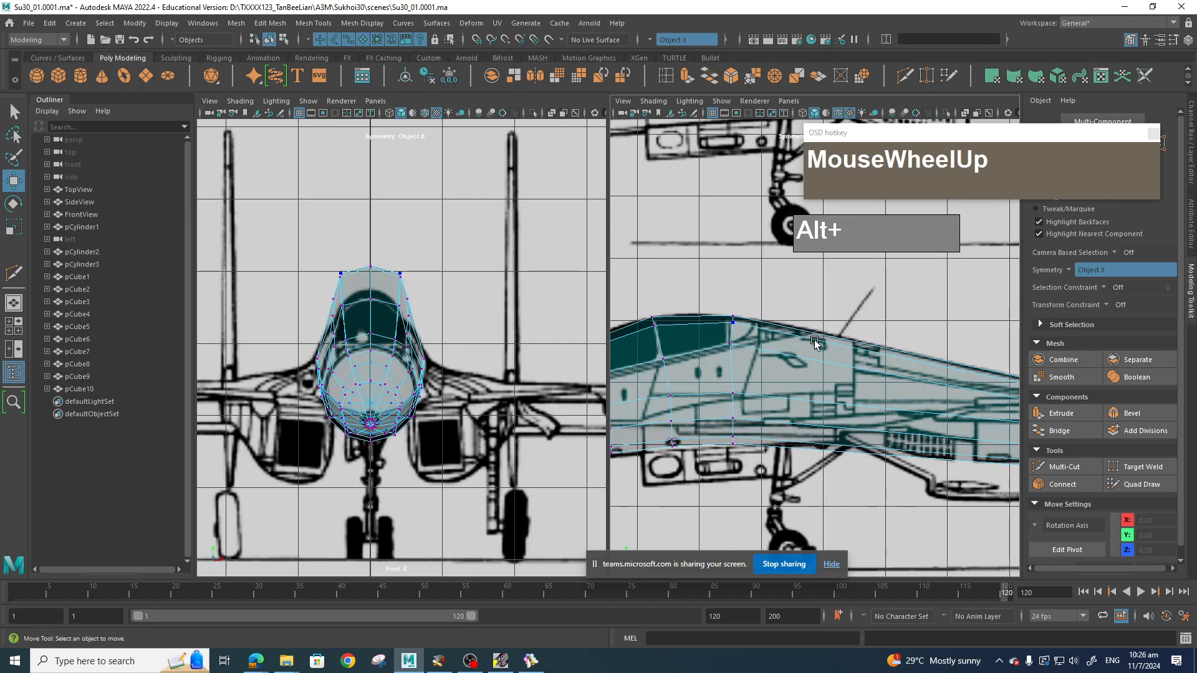
right_click_drag(814, 343, 808, 342, "shift")
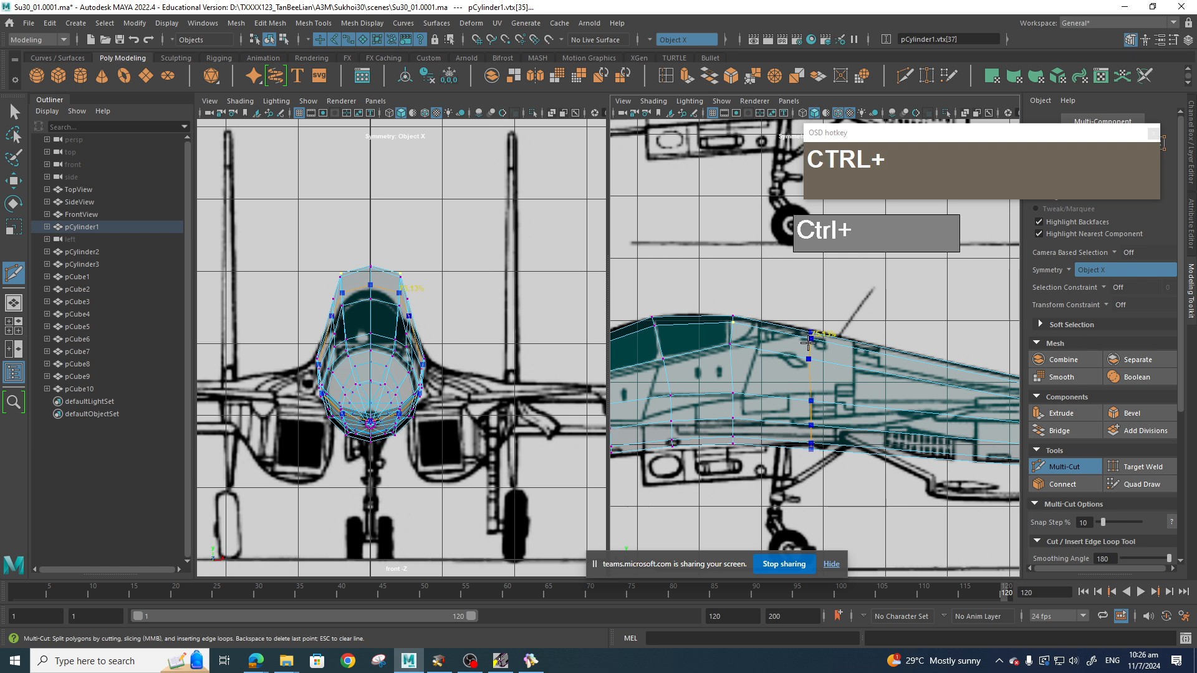
left_click(811, 341, "ctrl")
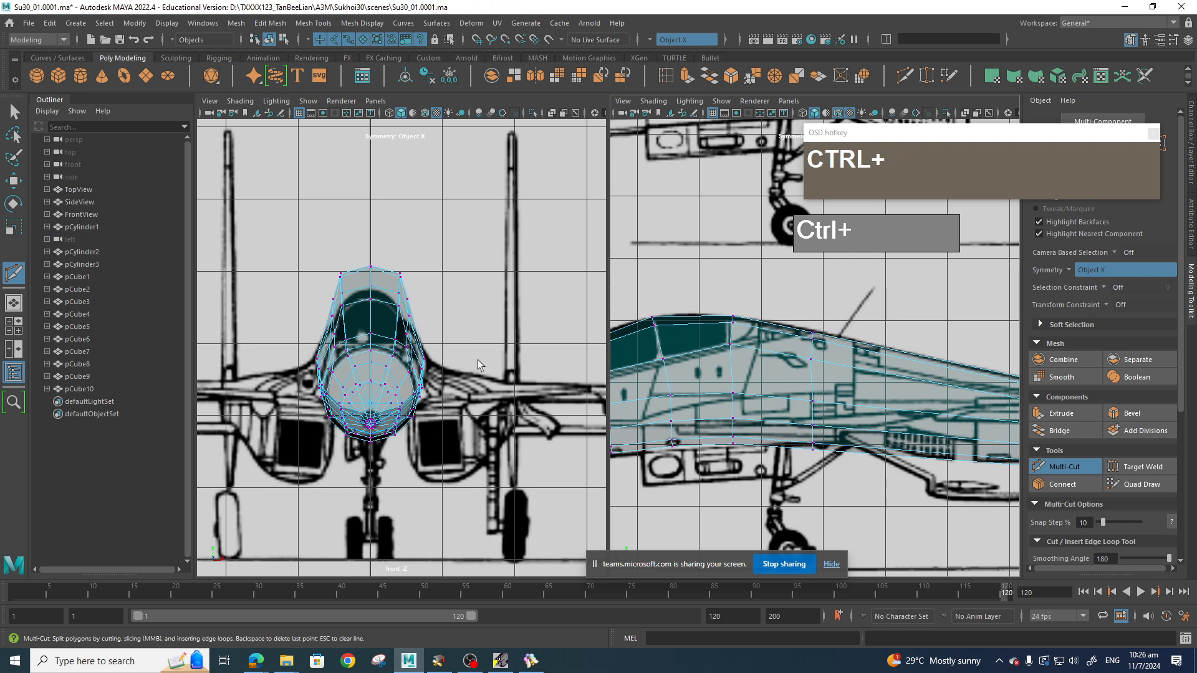
left_click(477, 337)
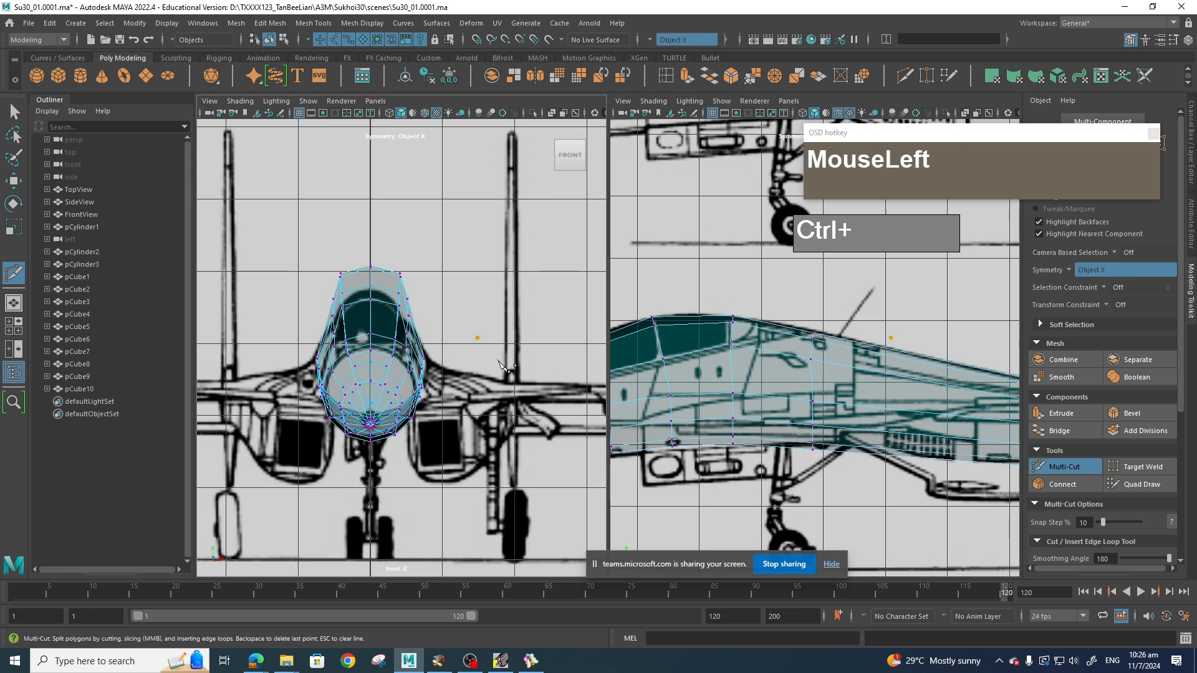
key("q")
key("q")
Change the front viewport to the top view and try scaling the new edge loop's upper vertices along X.
key("space")
left_click_drag(470, 312, 436, 312)
middle_click_drag(400, 239, 458, 317, "alt")
scroll(665, 350, "up", 2)
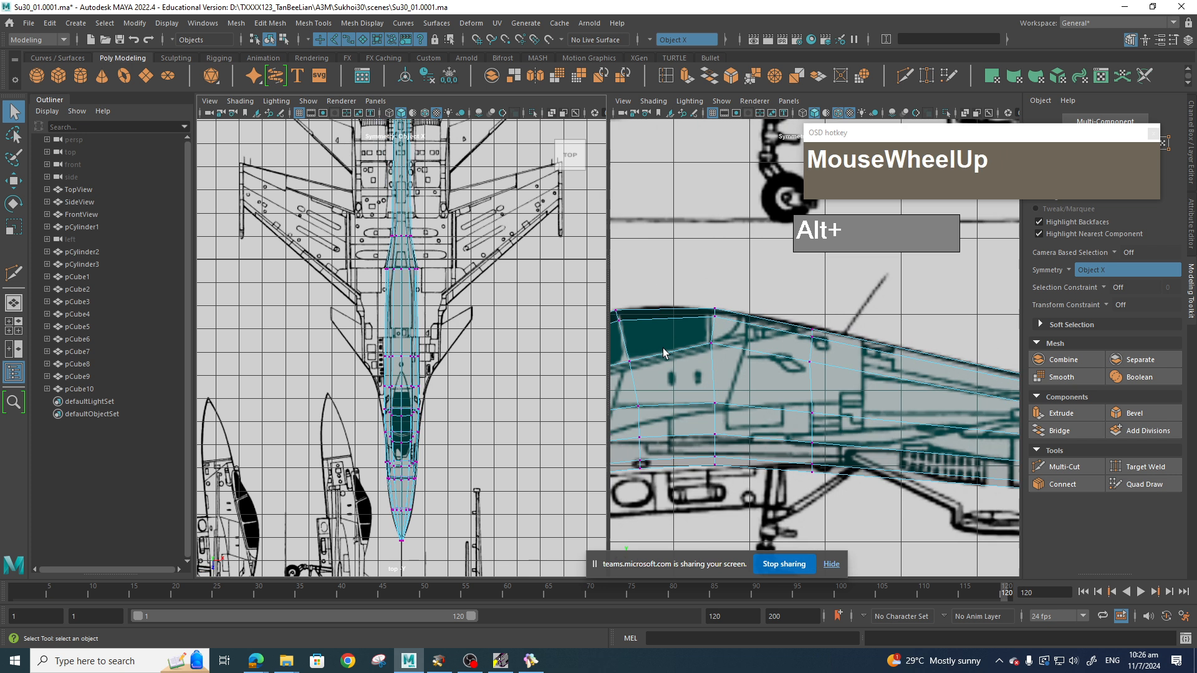
scroll(435, 368, "up", 4)
middle_click_drag(456, 366, 460, 305, "alt")
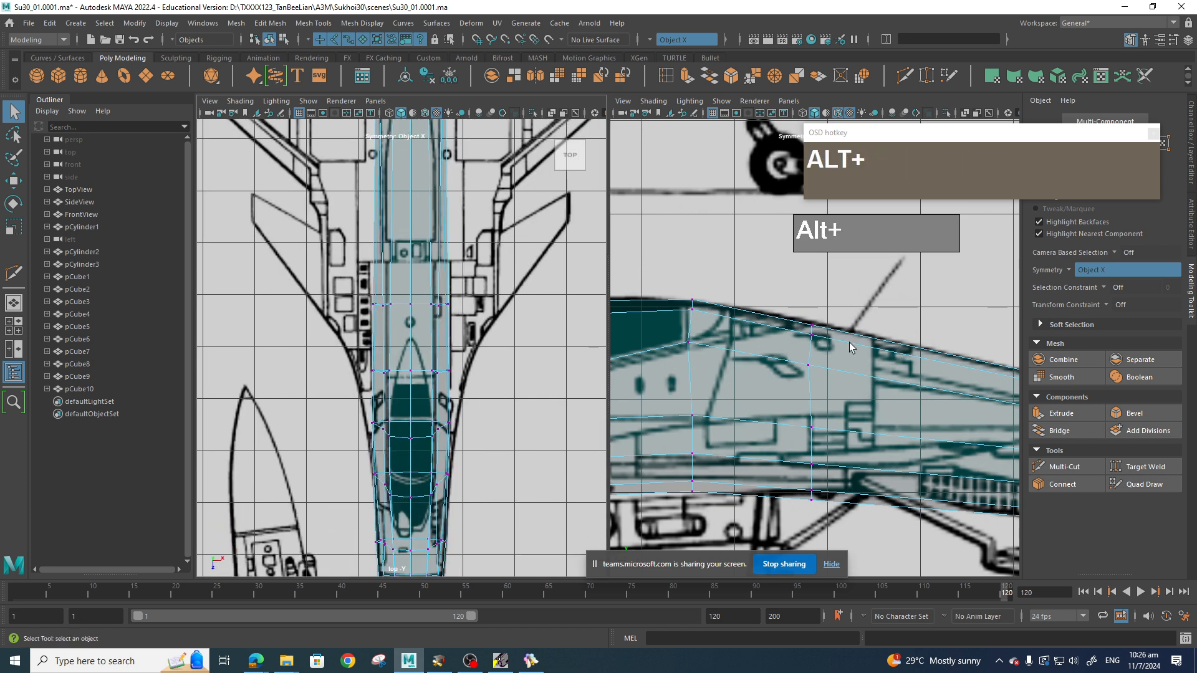
left_click_drag(802, 311, 820, 349)
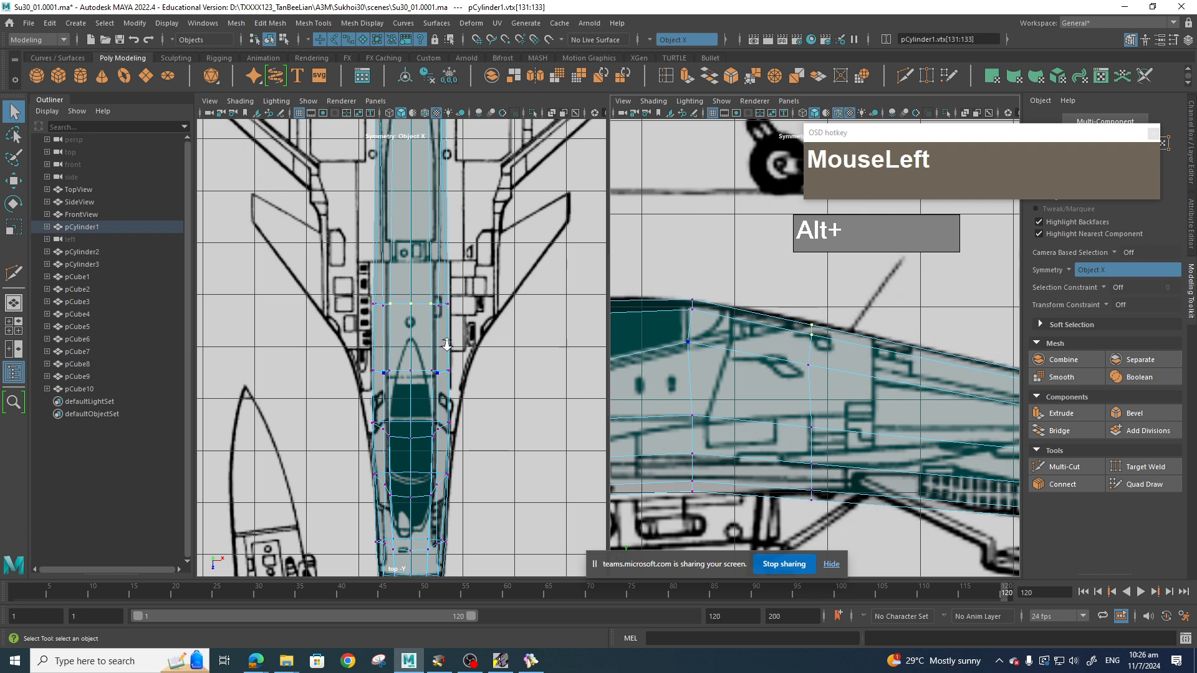
scroll(439, 313, "up", 2)
key("r")
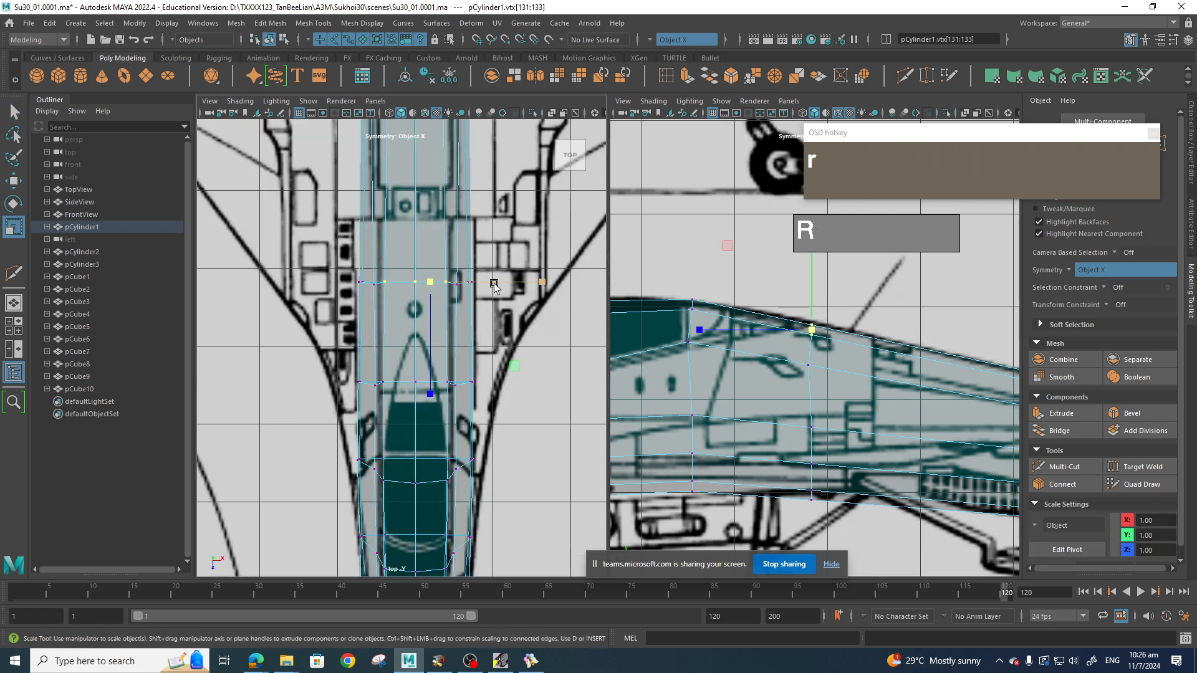
left_click_drag(543, 290, 535, 291)
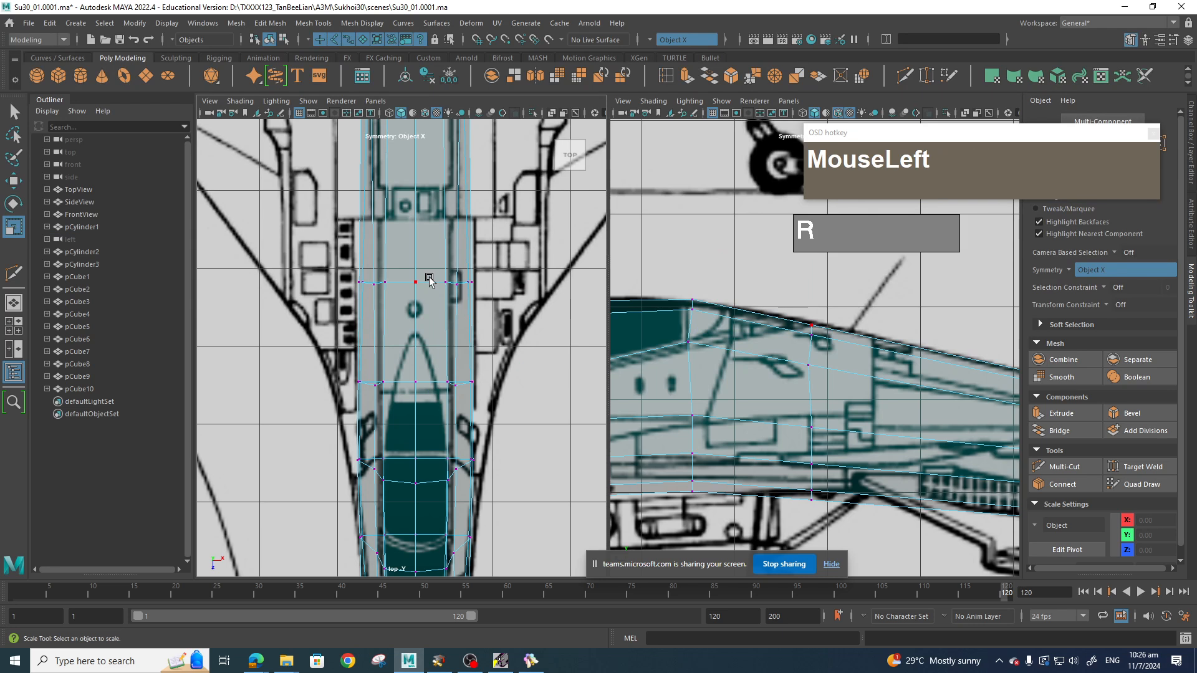
Move the inner vertex pairs on the new loop and at the canopy's rear inward, the canopy pair to about X 0.24.
left_click(447, 293)
key("w")
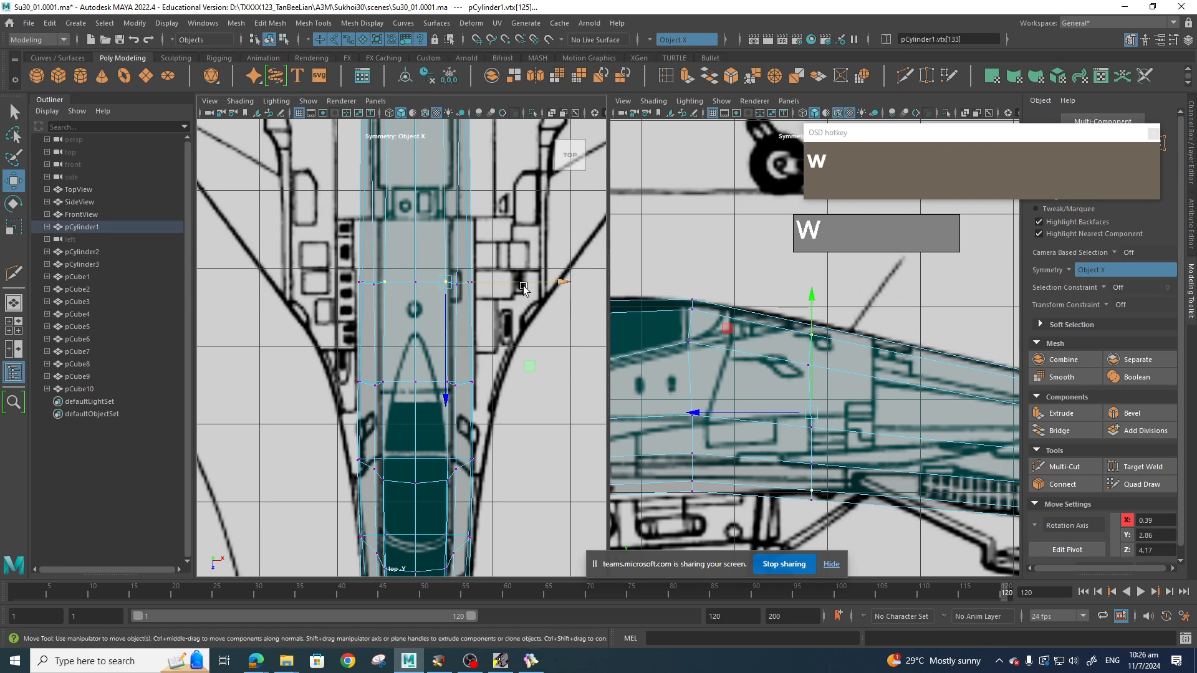
left_click_drag(533, 282, 510, 282)
left_click(448, 381)
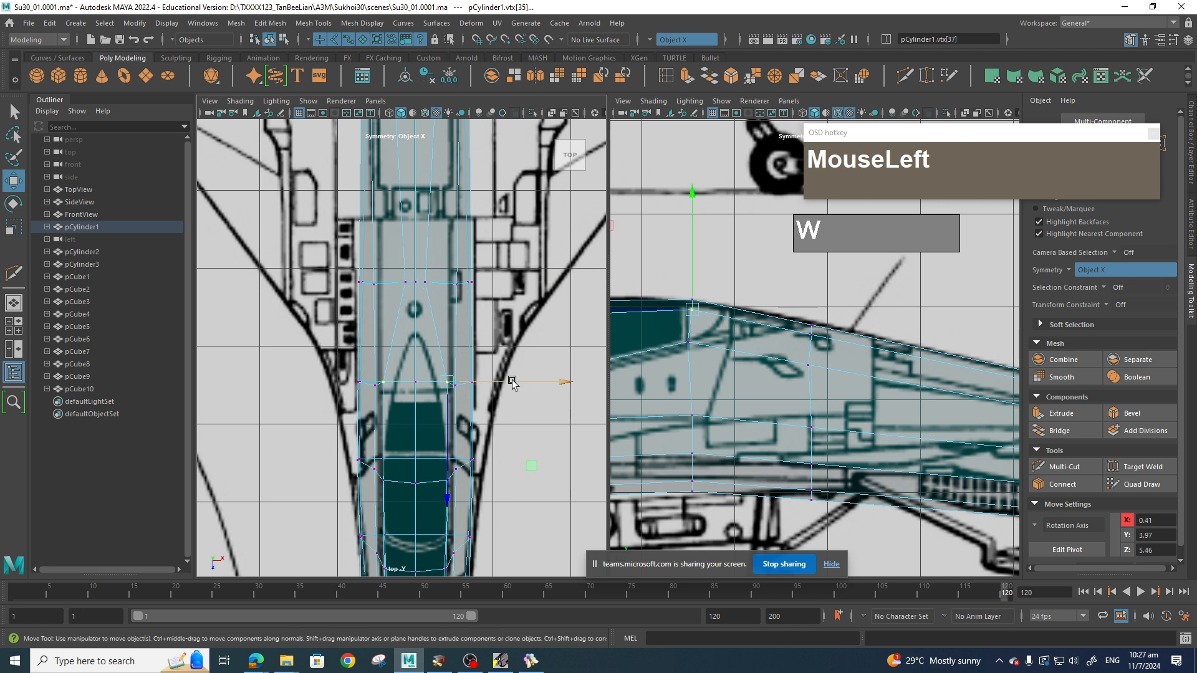
left_click_drag(524, 382, 514, 384)
Move the mid-canopy vertex pair inward to about X 0.32 to match the canopy's width on the top blueprint.
middle_click_drag(421, 317, 432, 239, "alt")
left_click(458, 400)
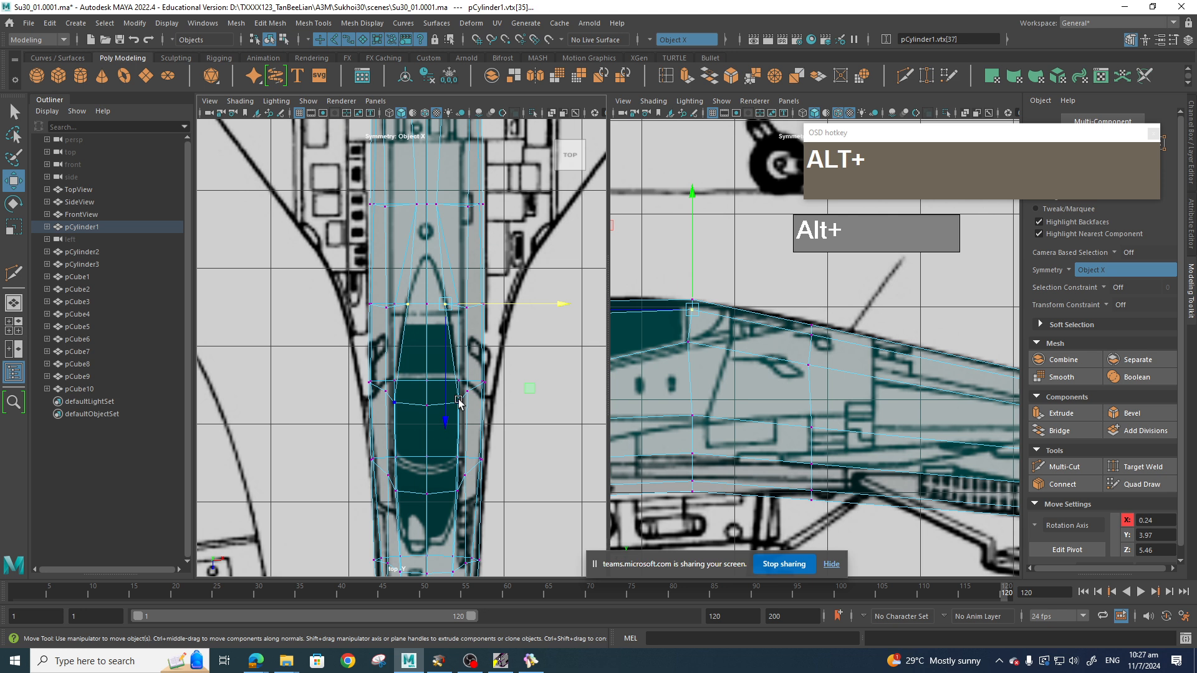
scroll(483, 349, "up", 4)
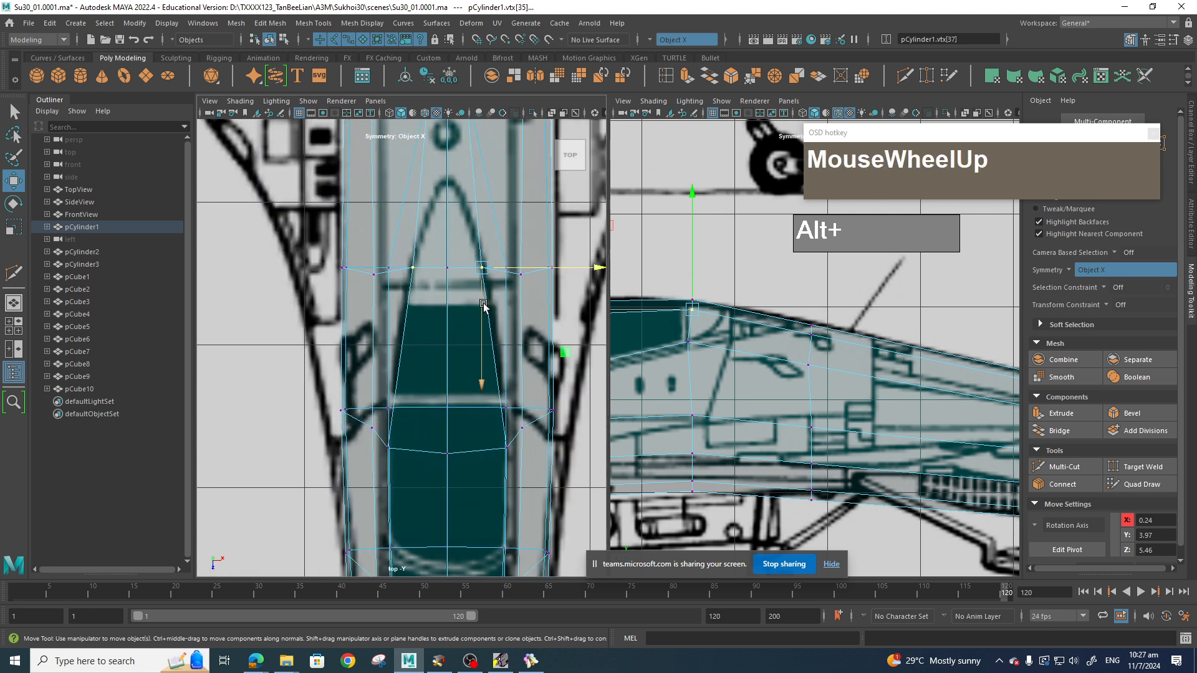
scroll(481, 374, "down", 6)
scroll(480, 421, "up", 5)
left_click(477, 421)
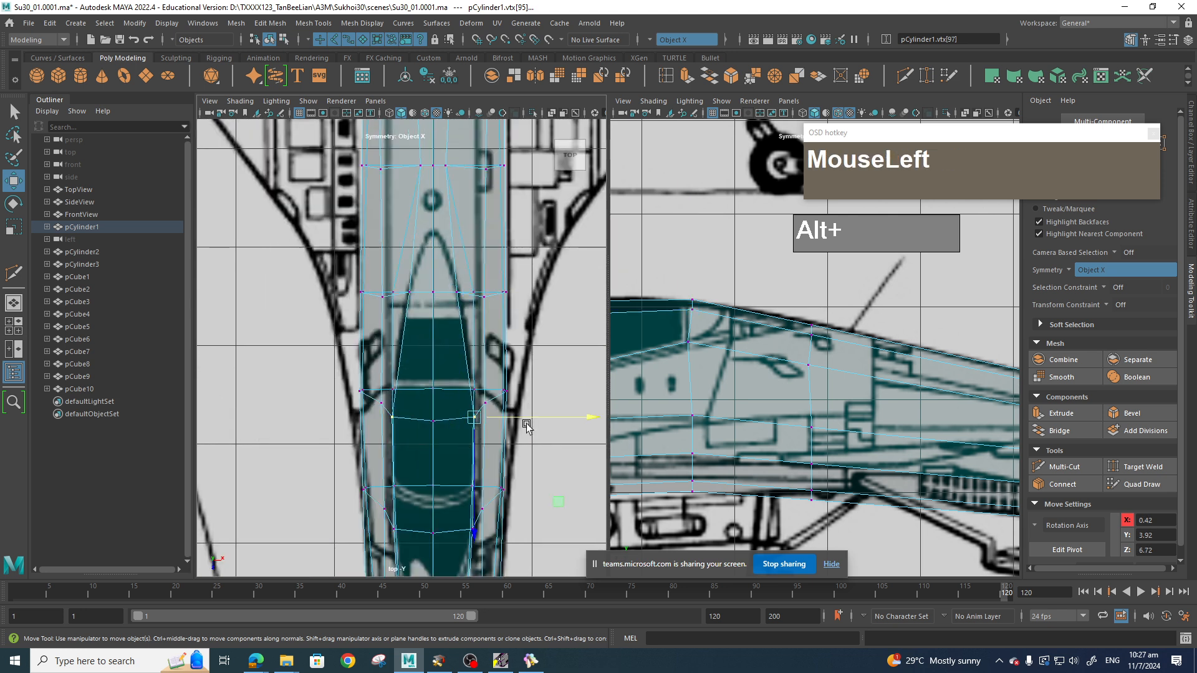
left_click_drag(556, 418, 547, 418)
Move the vertex pair at the windscreen frame inward to about X 0.28 in the top view.
middle_click_drag(529, 453, 540, 350, "alt")
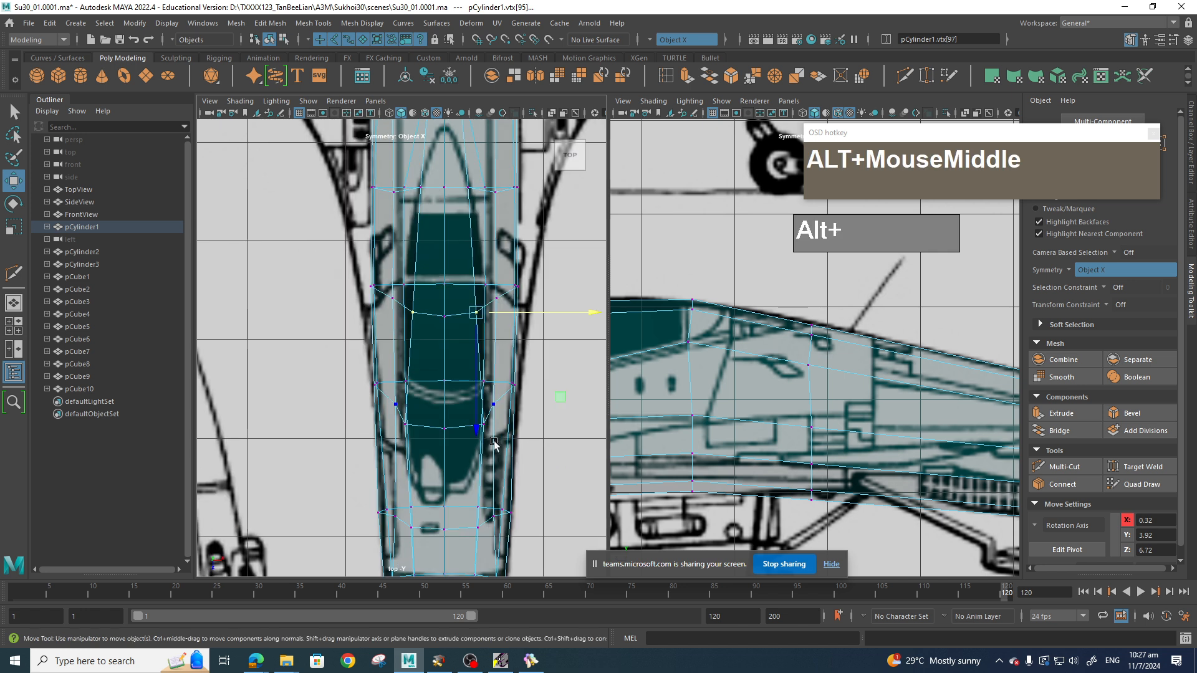
left_click(484, 428)
middle_click_drag(873, 355, 979, 405, "alt")
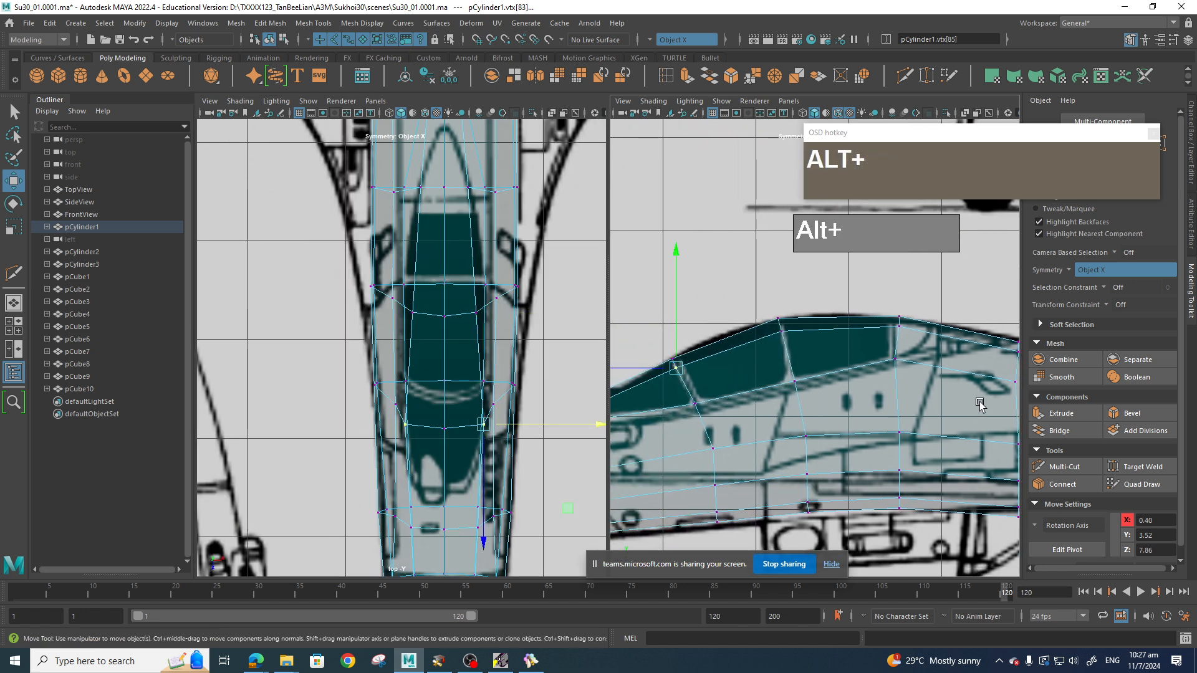
left_click_drag(578, 428, 567, 432)
Move the vertex pair just ahead of the canopy glass inward to about X 0.39 in the top view.
middle_click_drag(755, 467, 719, 413, "alt")
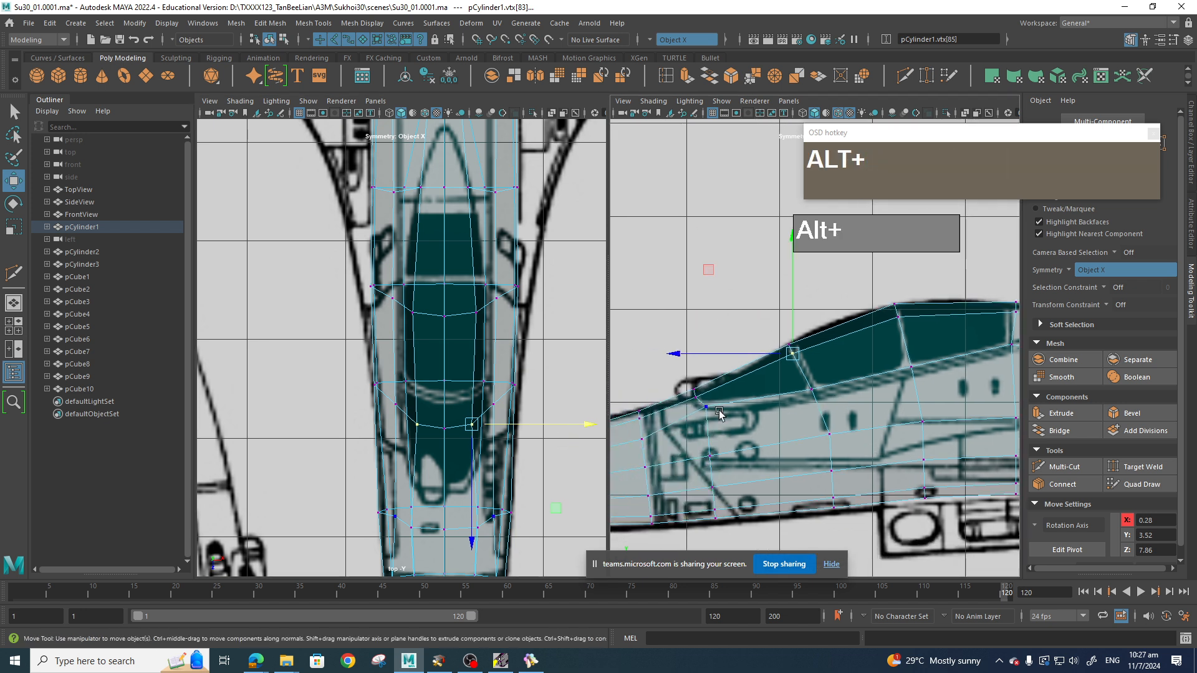
left_click(708, 409)
middle_click_drag(564, 496, 561, 422, "alt")
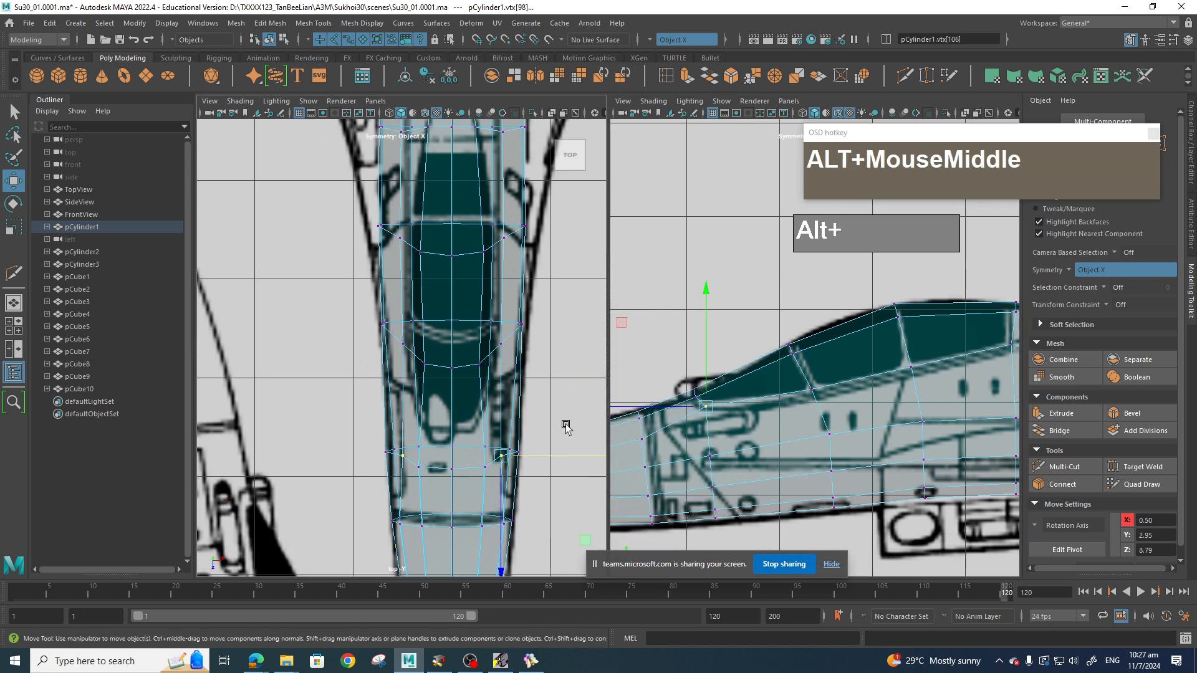
mouse_move(584, 461)
left_mouse_down()
mouse_move(563, 460)
mouse_move(574, 461)
left_mouse_up()
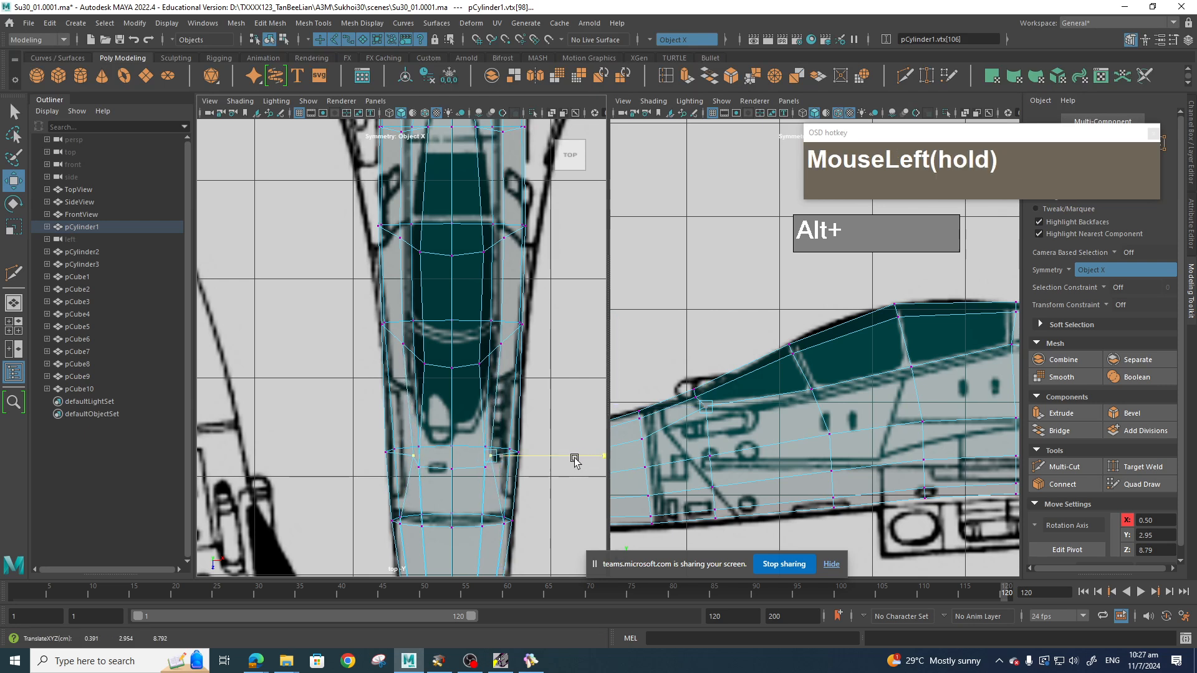
Add the neighbouring upper pair at the windscreen base to the selection and move both pairs inward to about X 0.20.
left_click(693, 397, "shift")
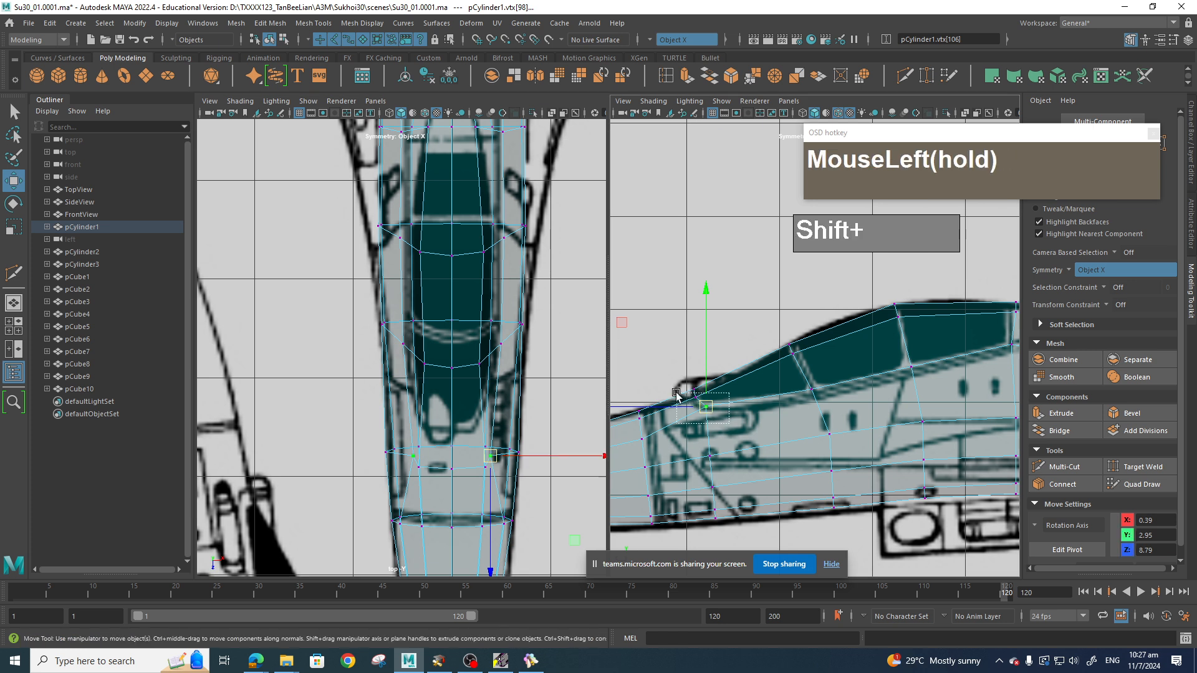
left_click(682, 396, "shift")
left_click_drag(585, 464, 569, 462)
Move the windscreen frame's lower vertex pair inward to about X 0.46 and the outer windscreen-base pair to about X 0.26.
scroll(741, 396, "down", 5)
middle_click_drag(742, 396, 783, 420, "alt")
scroll(752, 430, "up", 2, "alt")
scroll(752, 430, "up", 4)
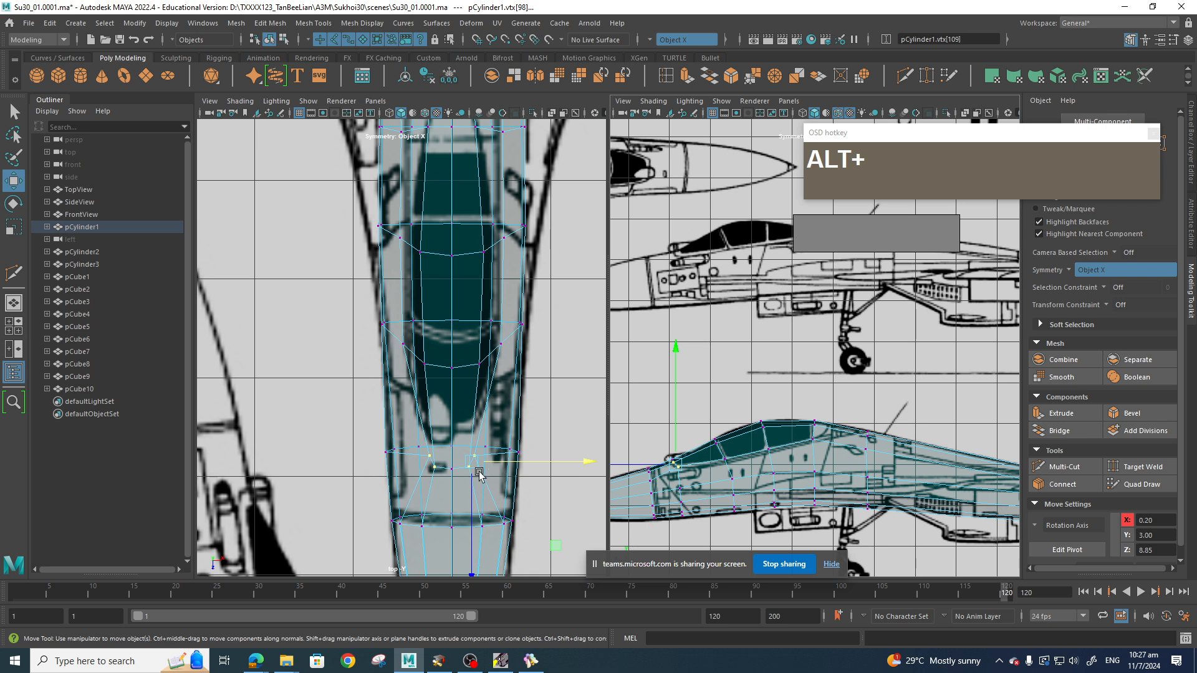
middle_click_drag(486, 465, 524, 435, "alt")
left_click(544, 331)
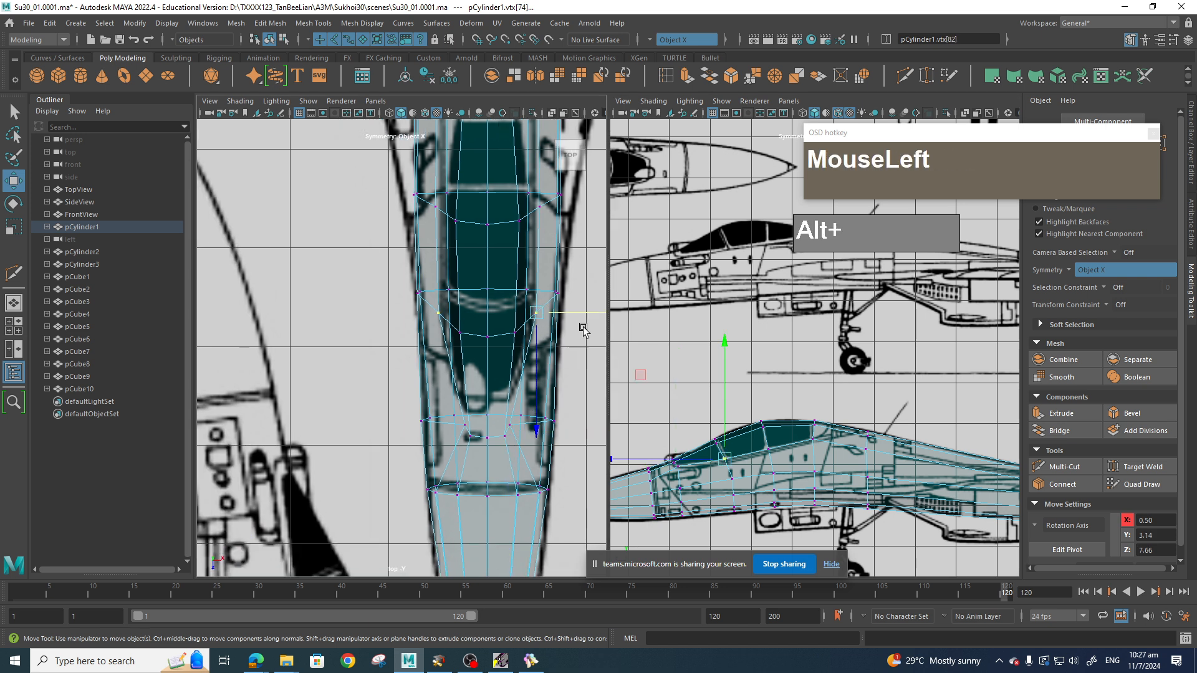
left_click_drag(582, 315, 581, 319)
left_click(467, 430)
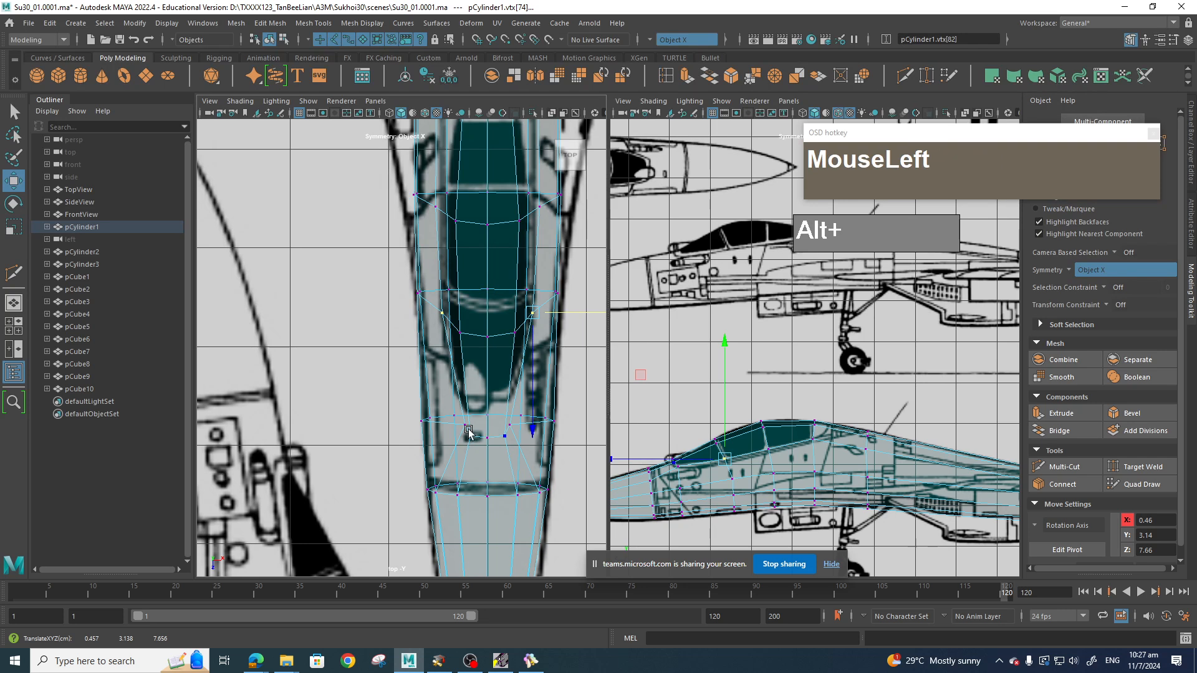
left_click_drag(540, 426, 535, 426)
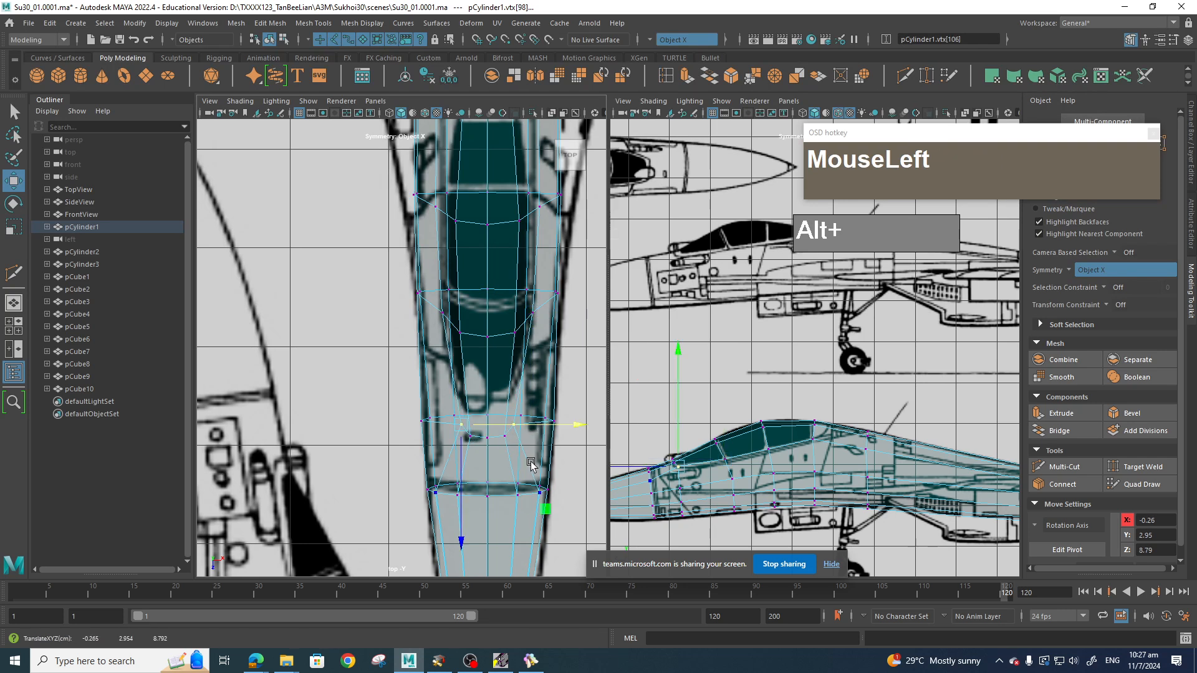
In the side view, align the mid-canopy frame's lower vertices with the frame line and nudge the windscreen-frame pair toward the canopy outline.
scroll(747, 455, "up", 6)
middle_click_drag(772, 459, 873, 275, "alt")
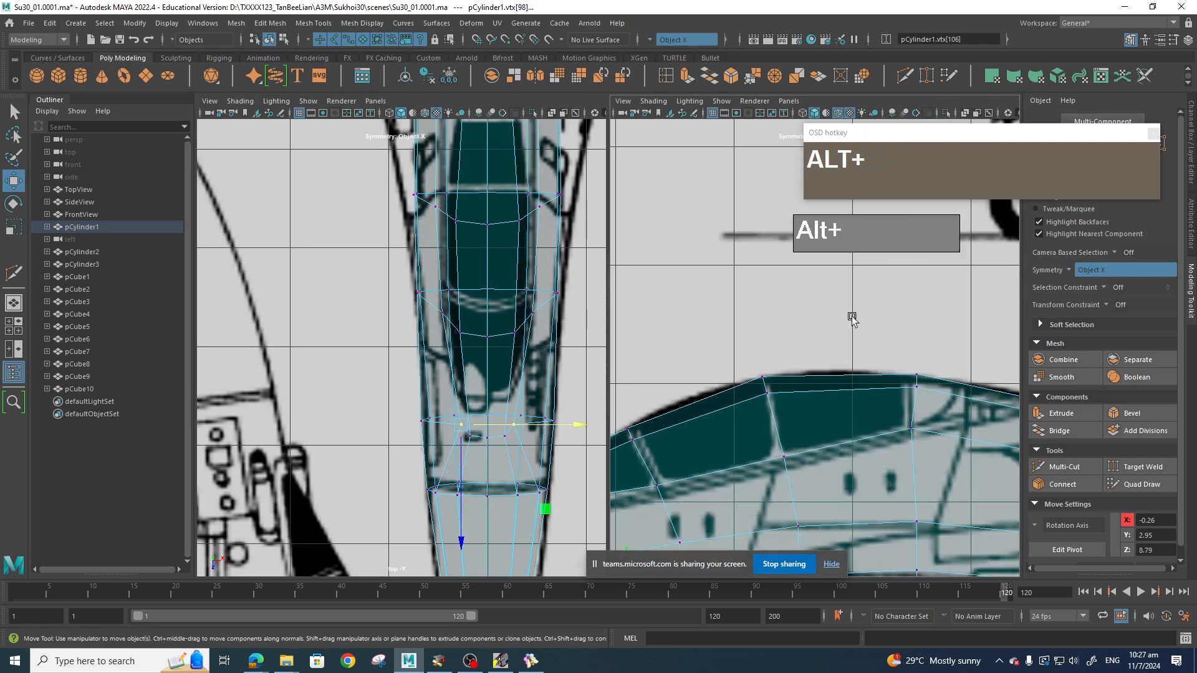
middle_click_drag(787, 382, 824, 372, "alt")
left_click(820, 447)
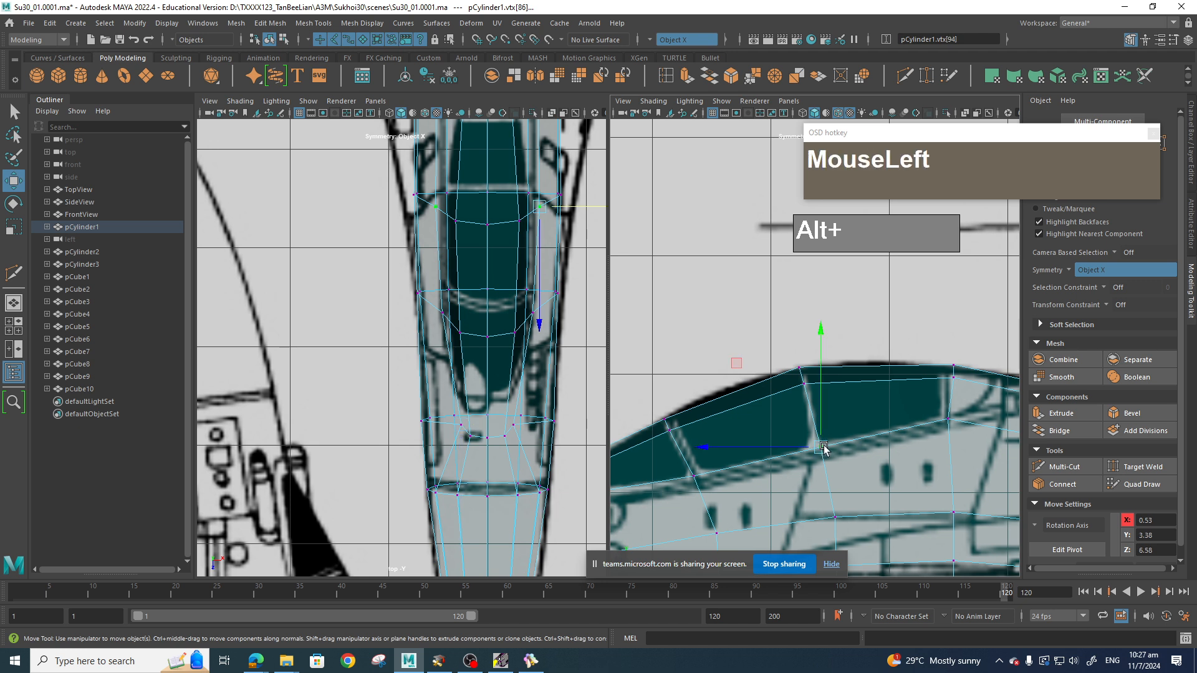
left_click_drag(784, 460, 804, 362)
middle_click_drag(812, 405, 870, 352, "alt")
left_click(729, 377)
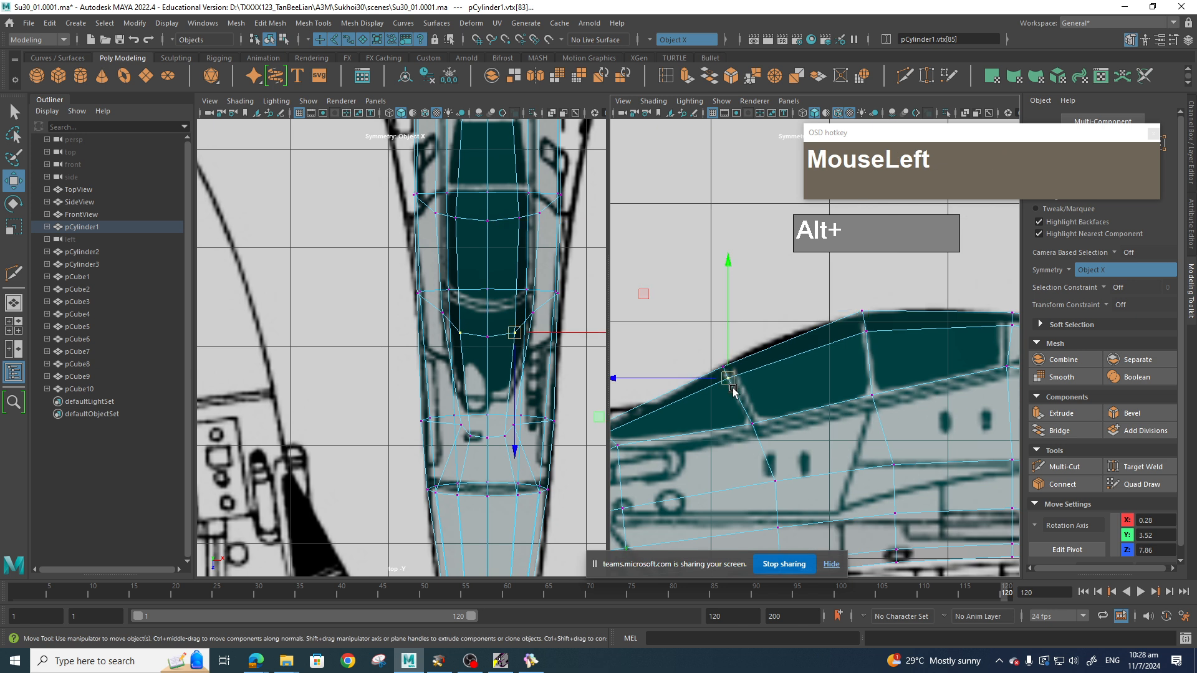
mouse_move(716, 366)
left_mouse_down()
mouse_move(727, 375)
mouse_move(724, 359)
left_mouse_up()
Raise the upper side vertex pair on the loop behind the canopy to about Y 3.59 in the side view.
mouse_move(857, 390)
middle_mouse_down("alt")
mouse_move(799, 396)
mouse_move(840, 381)
middle_mouse_up("alt")
scroll(822, 391, "down", 5)
scroll(841, 381, "up", 4)
middle_click_drag(956, 366, 865, 423, "alt")
scroll(872, 420, "up", 4)
left_click(857, 437)
left_click_drag(857, 435, 859, 413)
scroll(811, 430, "down", 5)
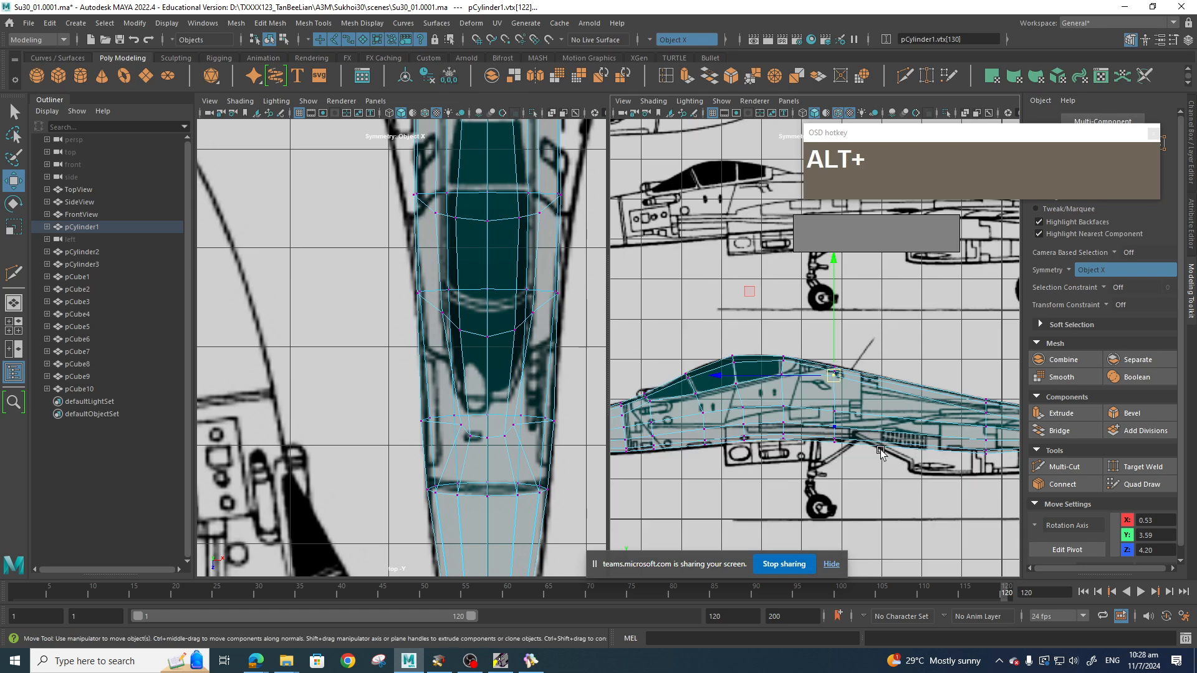
Raise the mid-side vertices on the three loops behind the canopy, the first to about Y 2.89 and the last to about Y 2.41.
left_click(766, 413)
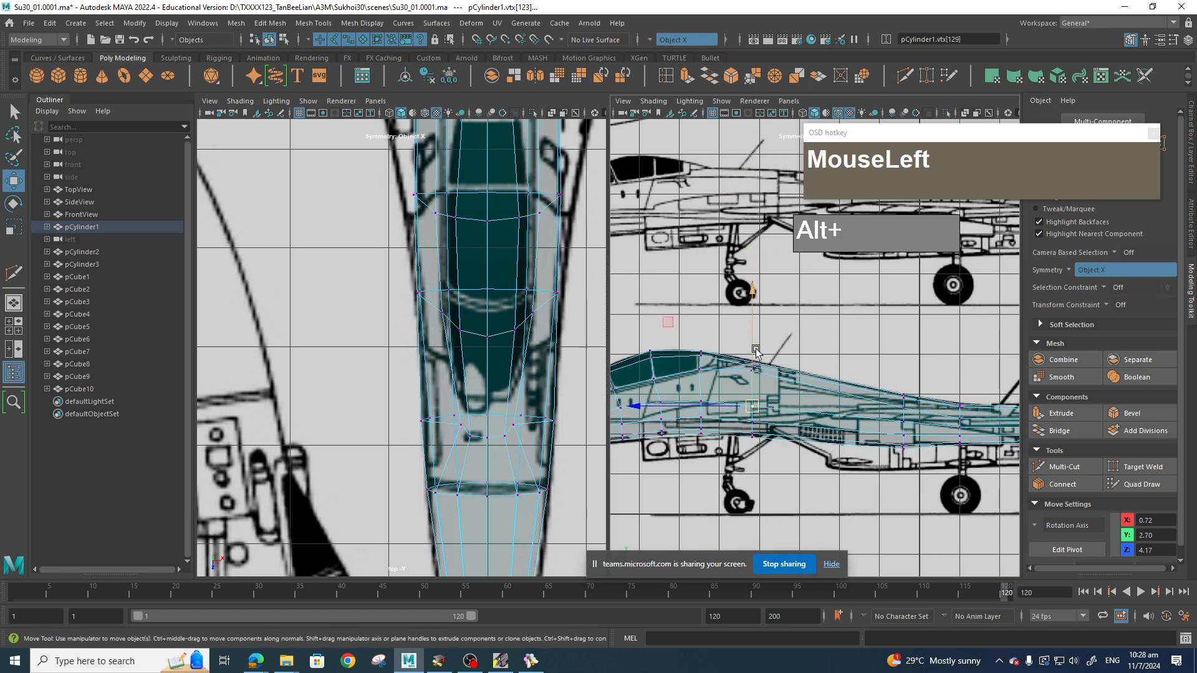
left_click_drag(752, 339, 752, 333)
middle_click_drag(807, 365, 739, 357, "alt")
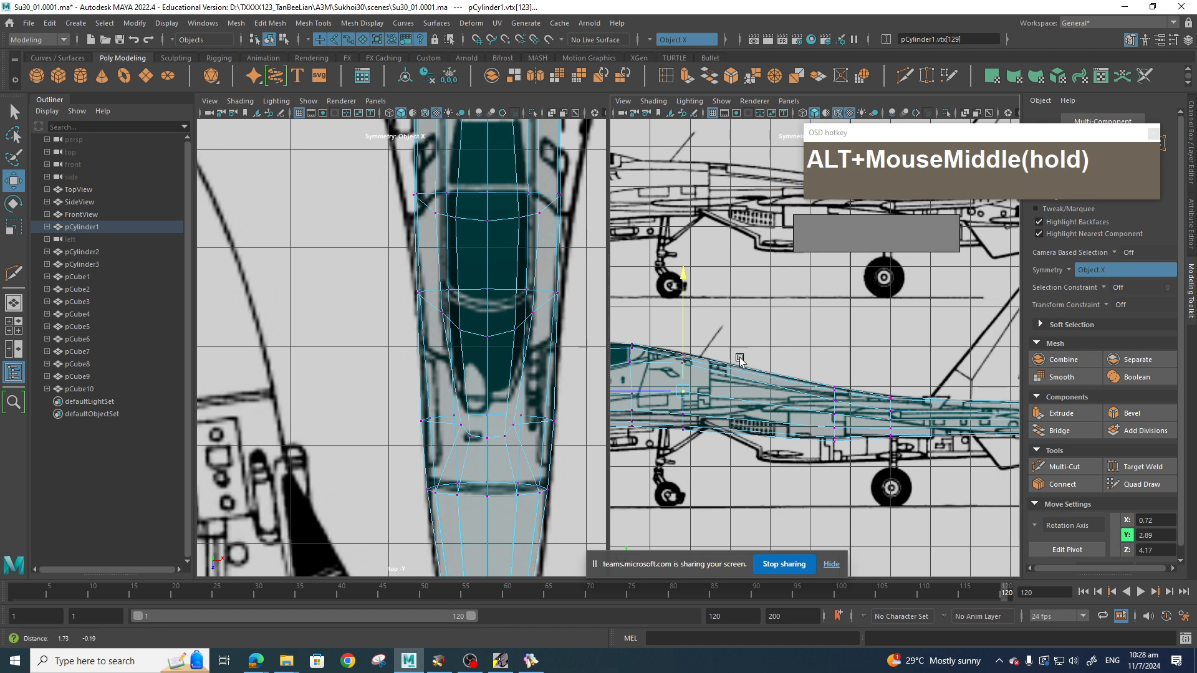
left_click(843, 359)
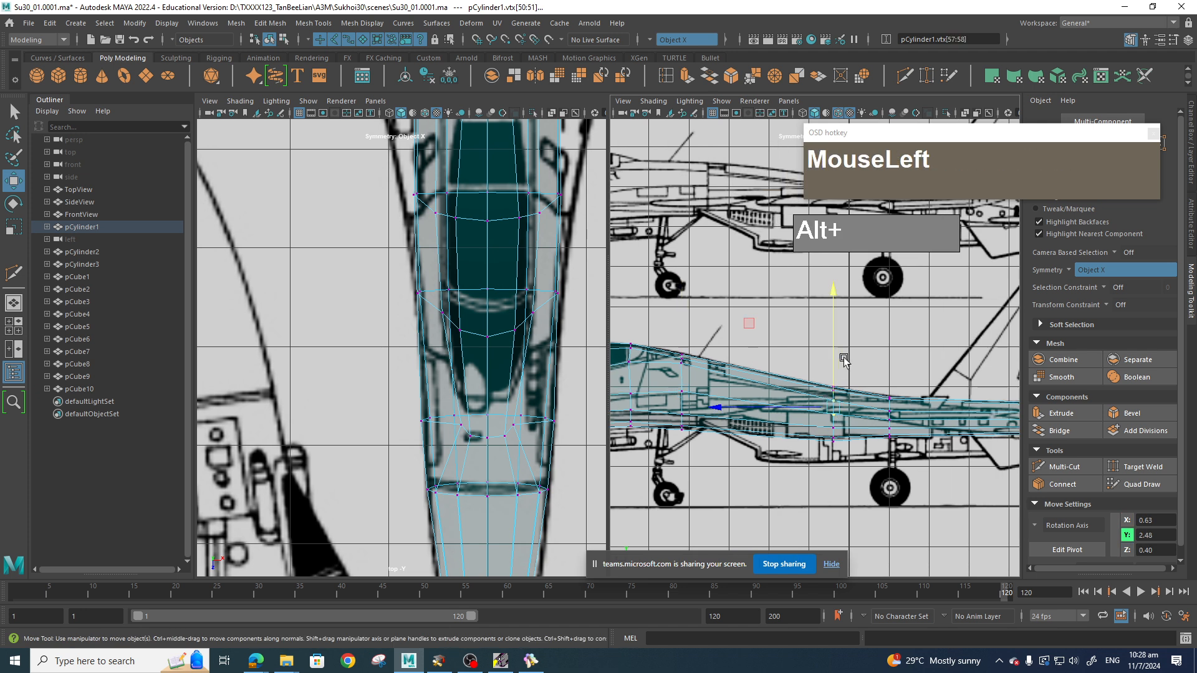
left_click_drag(836, 347, 836, 341)
middle_click_drag(897, 427, 842, 413, "alt")
left_click(841, 413)
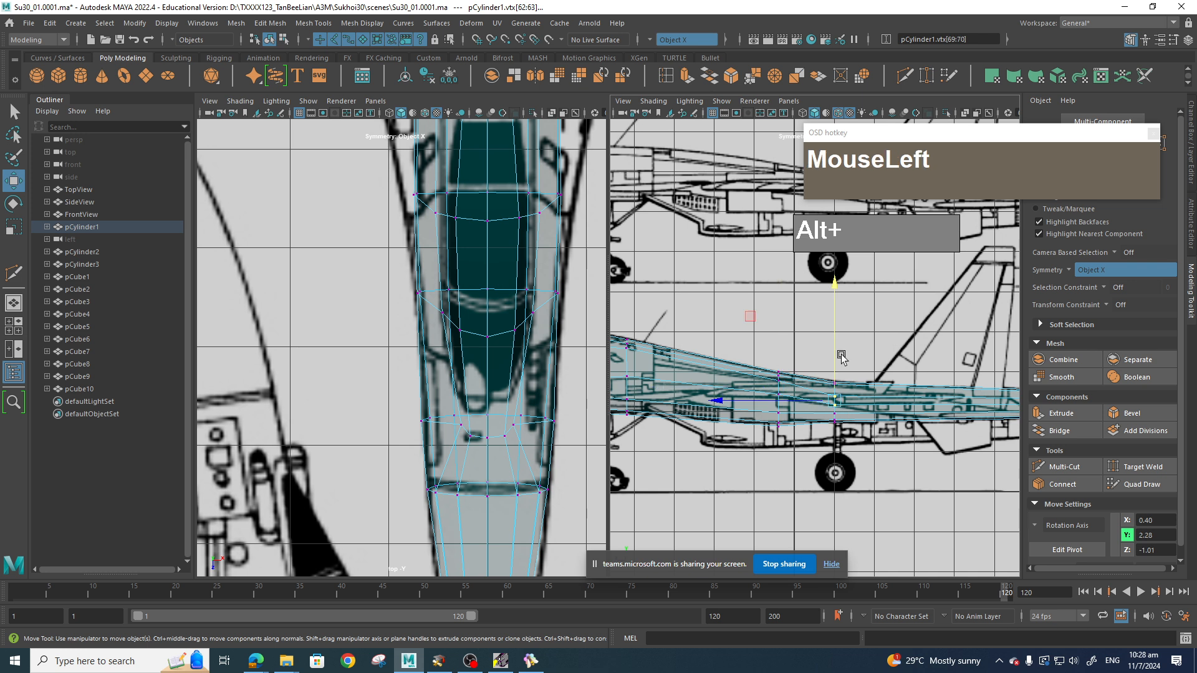
left_click_drag(837, 352, 837, 346)
middle_click_drag(841, 408, 943, 403, "alt")
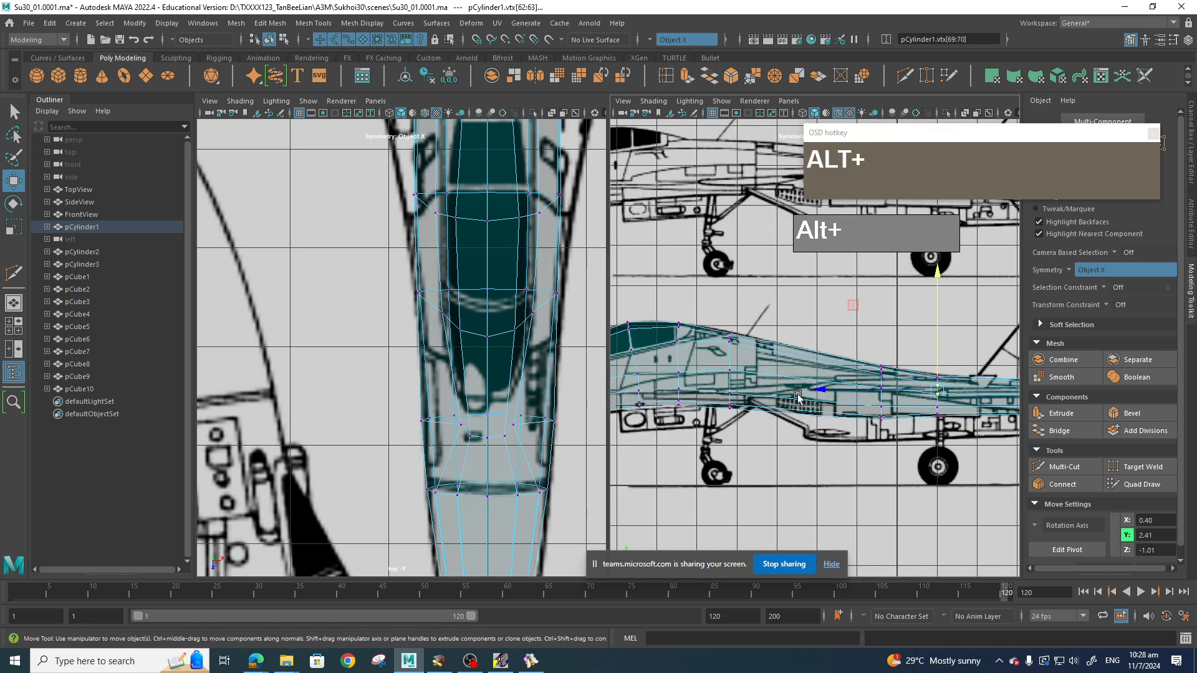
Scale the mid-nose vertex loop slightly wider in the top view to match the nose outline on the blueprint.
middle_click_drag(752, 420, 929, 411, "alt")
scroll(928, 410, "up", 3)
middle_click_drag(738, 406, 842, 412, "alt")
scroll(849, 398, "up", 2)
scroll(897, 402, "up", 2)
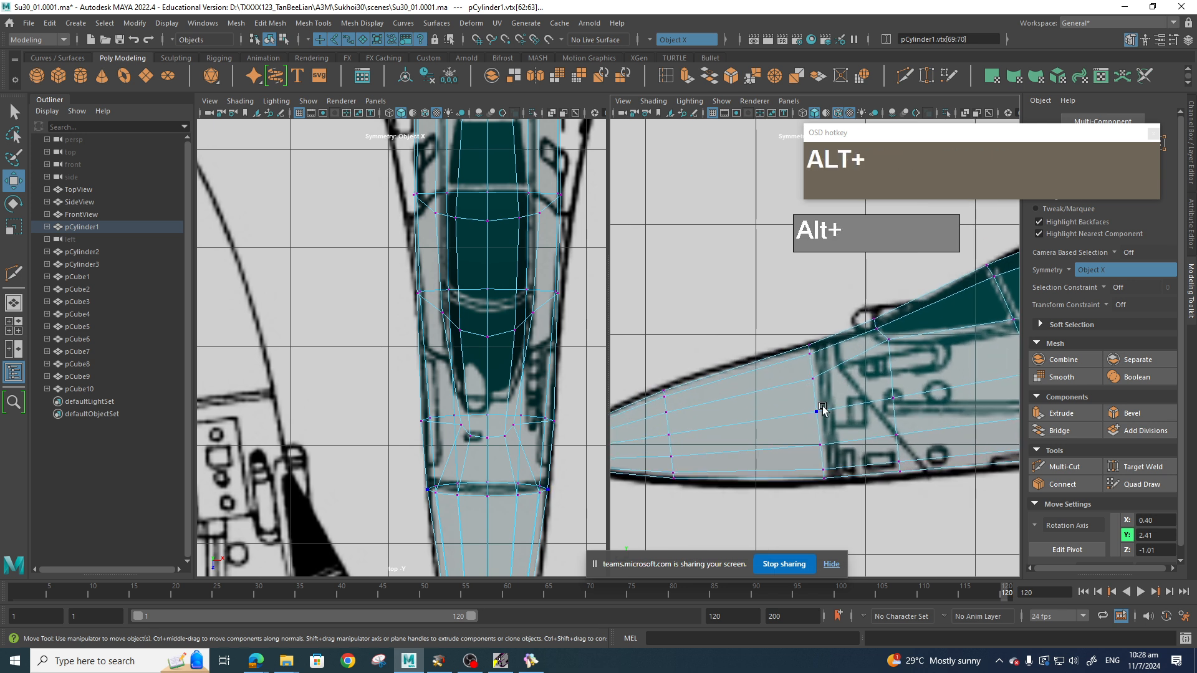
middle_click_drag(521, 313, 510, 437, "alt")
middle_click_drag(514, 350, 524, 394, "alt")
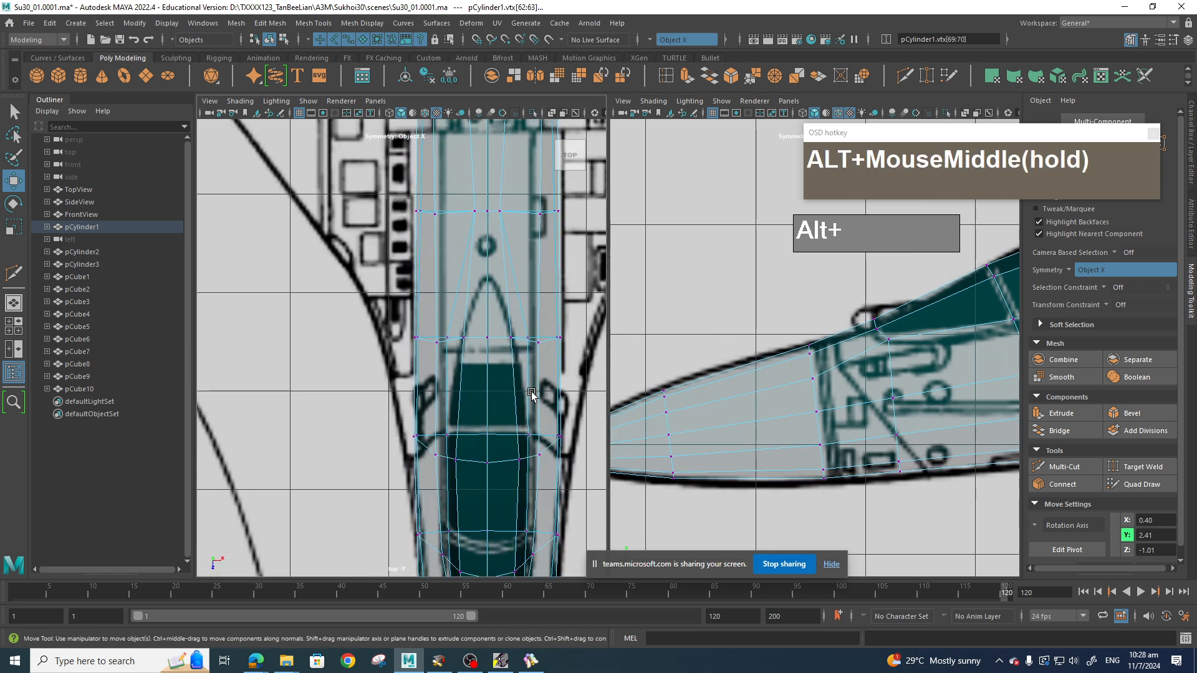
scroll(525, 393, "down", 8)
left_click_drag(532, 372, 534, 328, "alt")
middle_click_drag(534, 328, 536, 313, "alt")
scroll(500, 350, "up", 3)
middle_click_drag(486, 419, 416, 363, "alt")
scroll(490, 398, "up", 2)
scroll(504, 405, "up", 3)
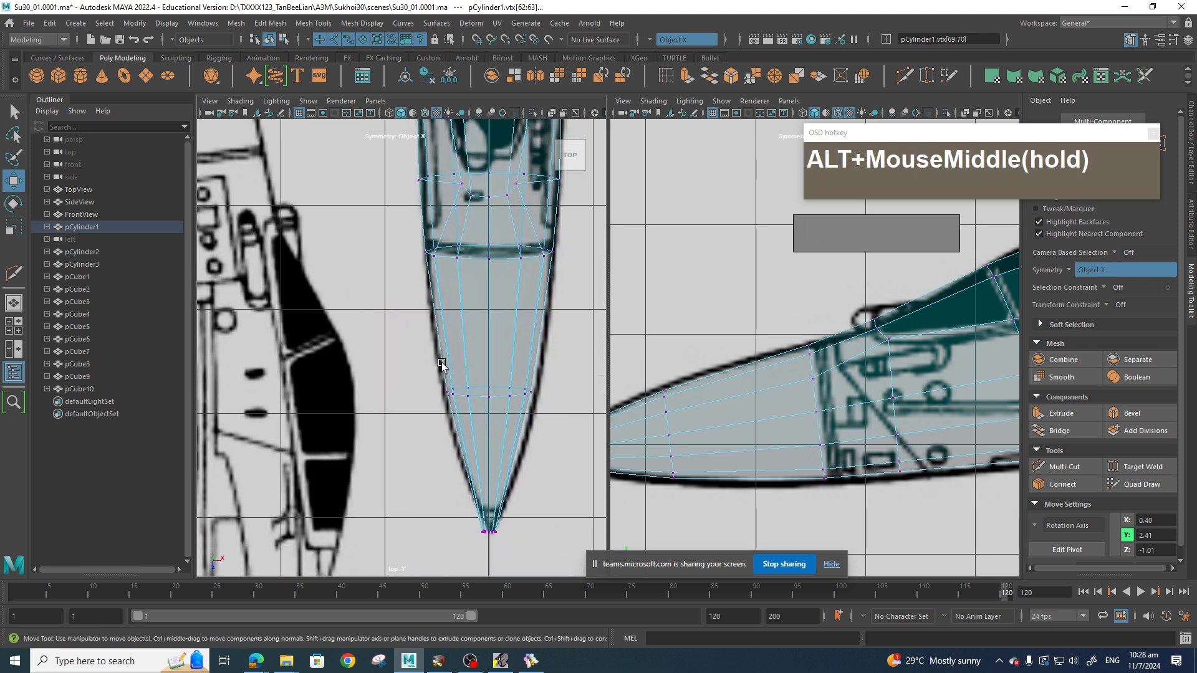
left_click_drag(435, 363, 520, 405)
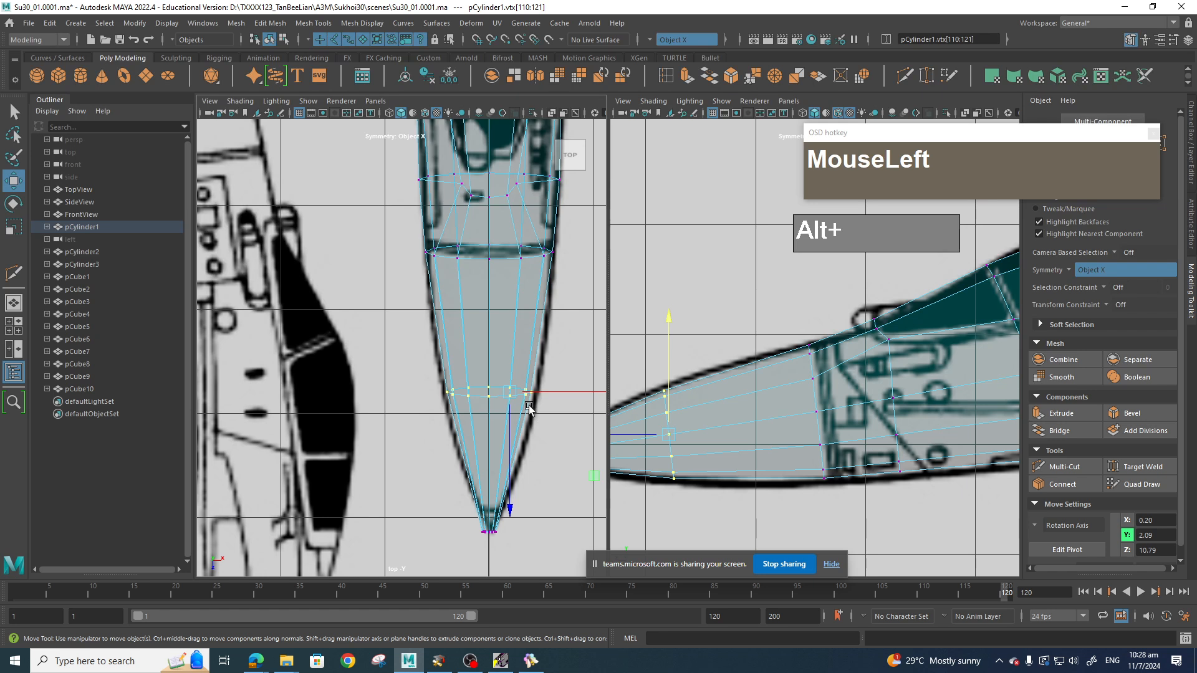
key("r")
left_click_drag(506, 361, 563, 393)
key("w")
Move the side vertices of the loop at the nose-cone joint outward to about X 0.48 in the top view.
middle_click_drag(563, 392, 540, 464, "alt")
left_click_drag(498, 302, 571, 316)
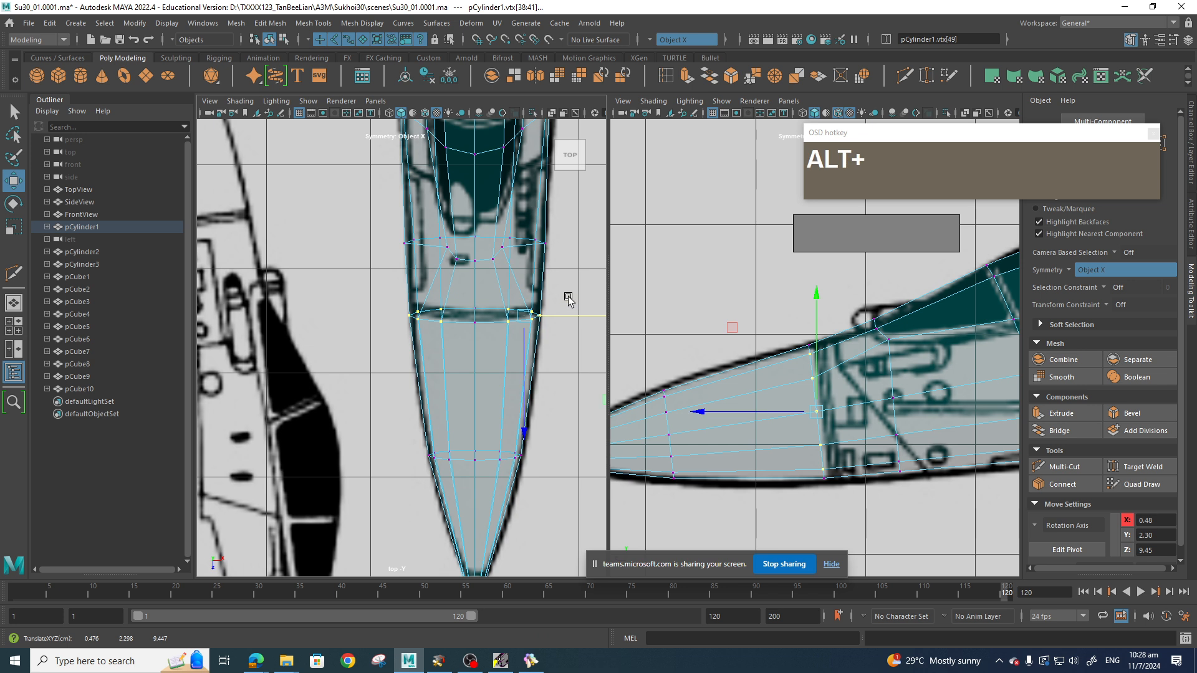
middle_click_drag(563, 293, 552, 365, "alt")
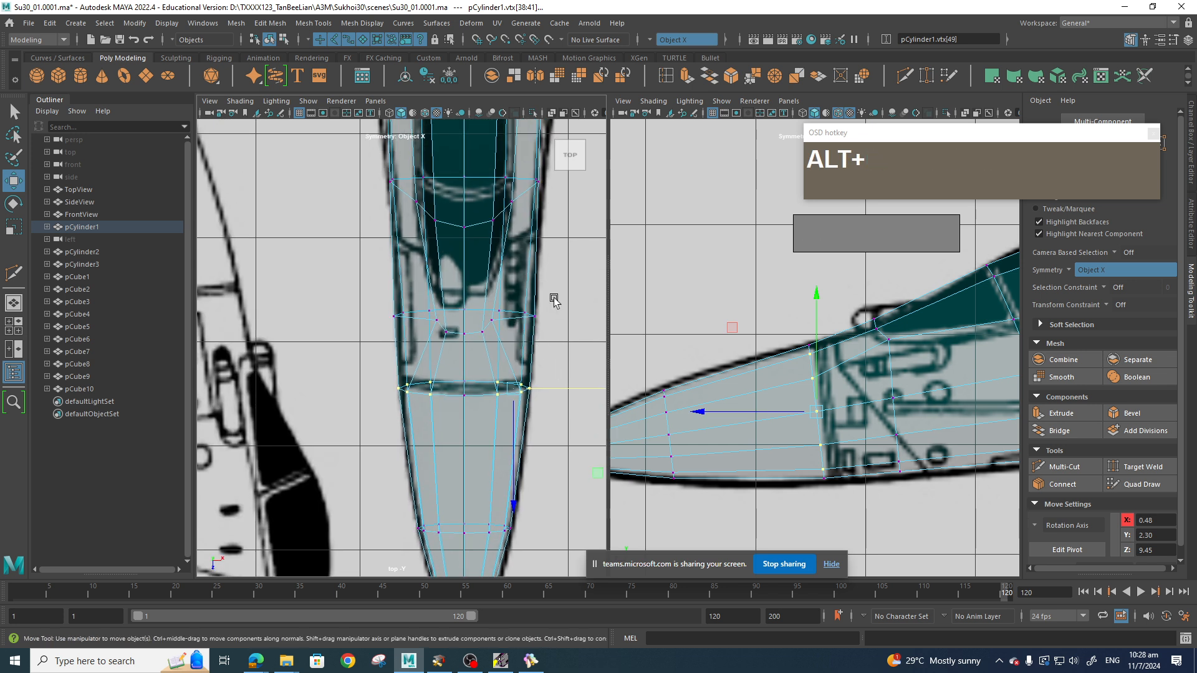
Examine how the fuselage mesh follows the top blueprint from the nose back to the tail.
middle_click_drag(554, 298, 539, 372, "alt")
scroll(538, 372, "down", 7)
middle_click_drag(505, 245, 507, 403, "alt")
scroll(476, 346, "up", 4)
mouse_move(476, 333)
middle_mouse_down("alt")
mouse_move(500, 359)
mouse_move(499, 450)
middle_mouse_up("alt")
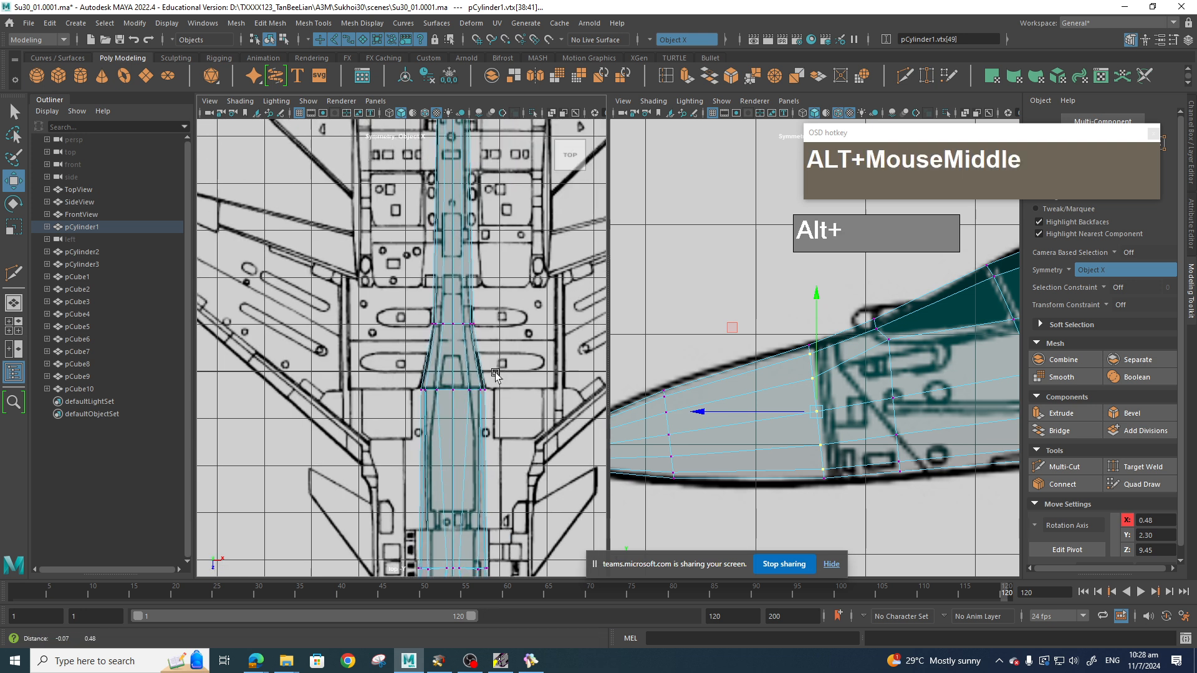
middle_click_drag(504, 275, 497, 414, "alt")
mouse_move(507, 222)
middle_mouse_down("alt")
mouse_move(507, 324)
mouse_move(495, 293)
mouse_move(506, 225)
middle_mouse_up("alt")
scroll(504, 299, "down", 5)
middle_click_drag(486, 374, 487, 260, "alt")
scroll(799, 374, "down", 4, "alt")
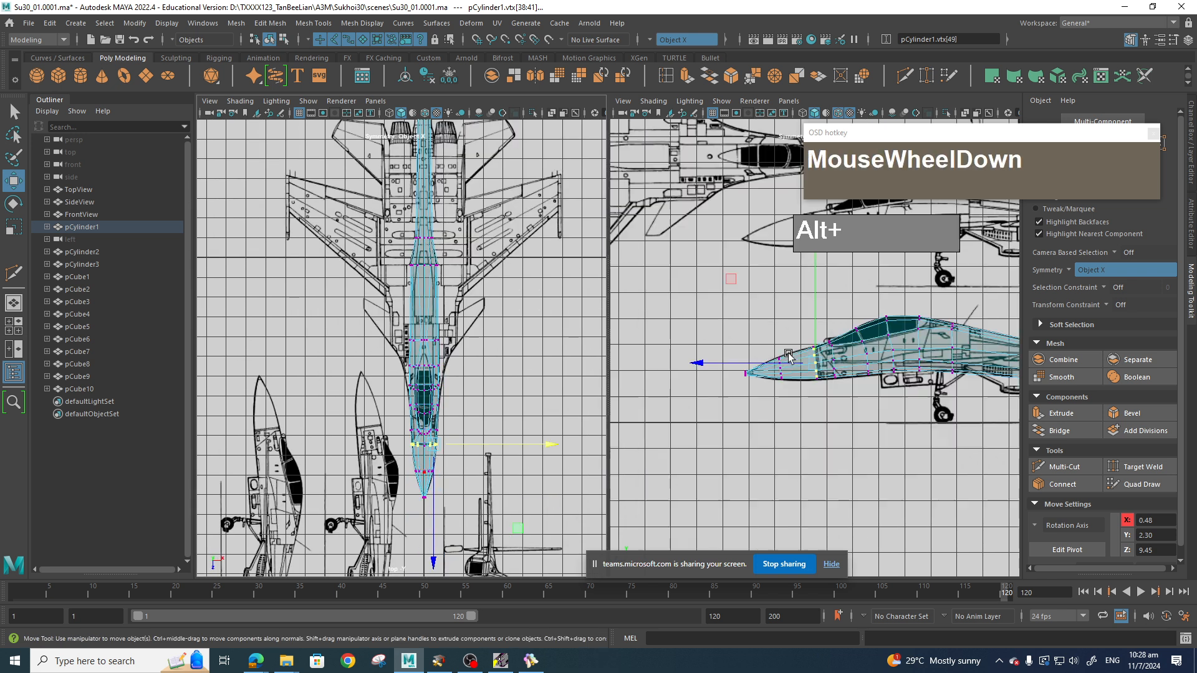
Switch to the perspective view, select the whole fuselage mesh in object mode and assign it the green Lambert material.
left_click_drag(610, 305, 530, 306)
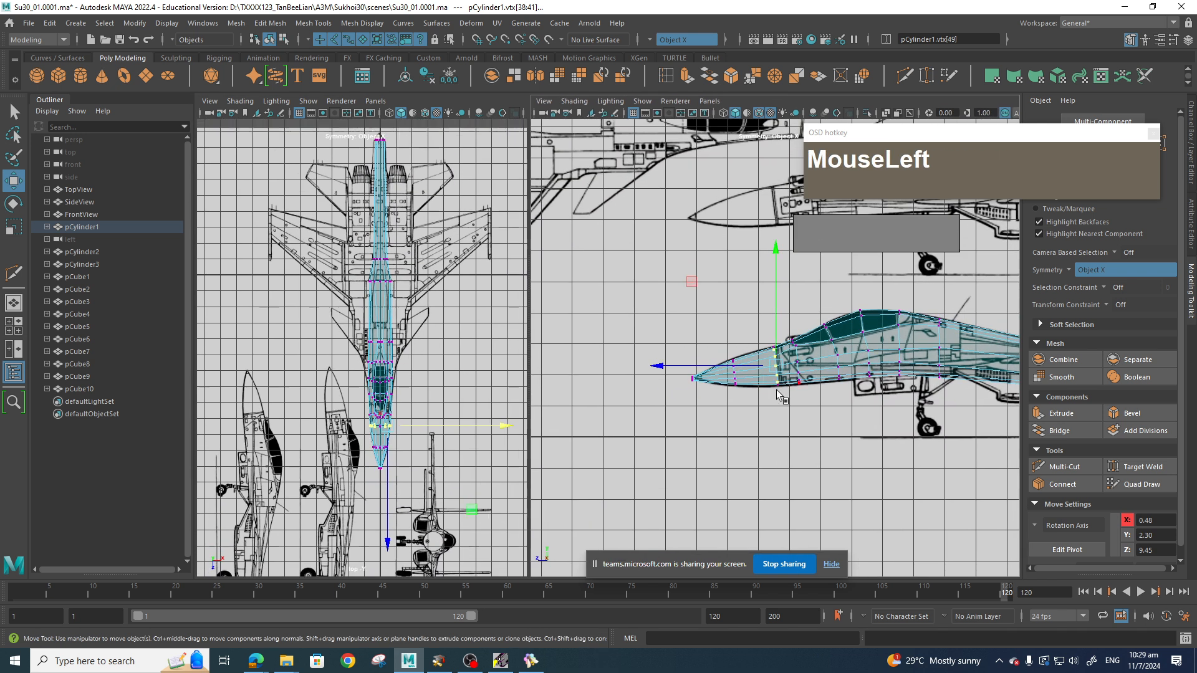
key("space")
scroll(735, 414, "down", 3)
key("space")
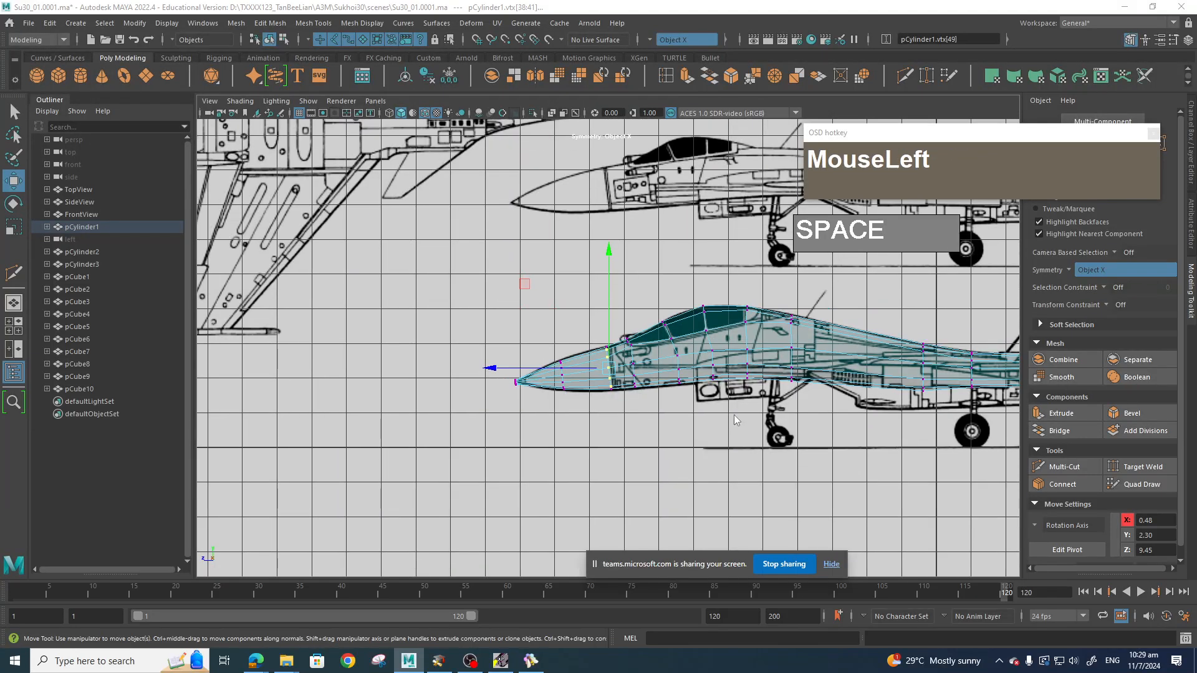
left_click_drag(734, 414, 735, 387)
left_click_drag(735, 399, 701, 409, "alt")
right_click_drag(631, 314, 673, 295)
left_click(603, 308)
right_click_drag(592, 305, 681, 607)
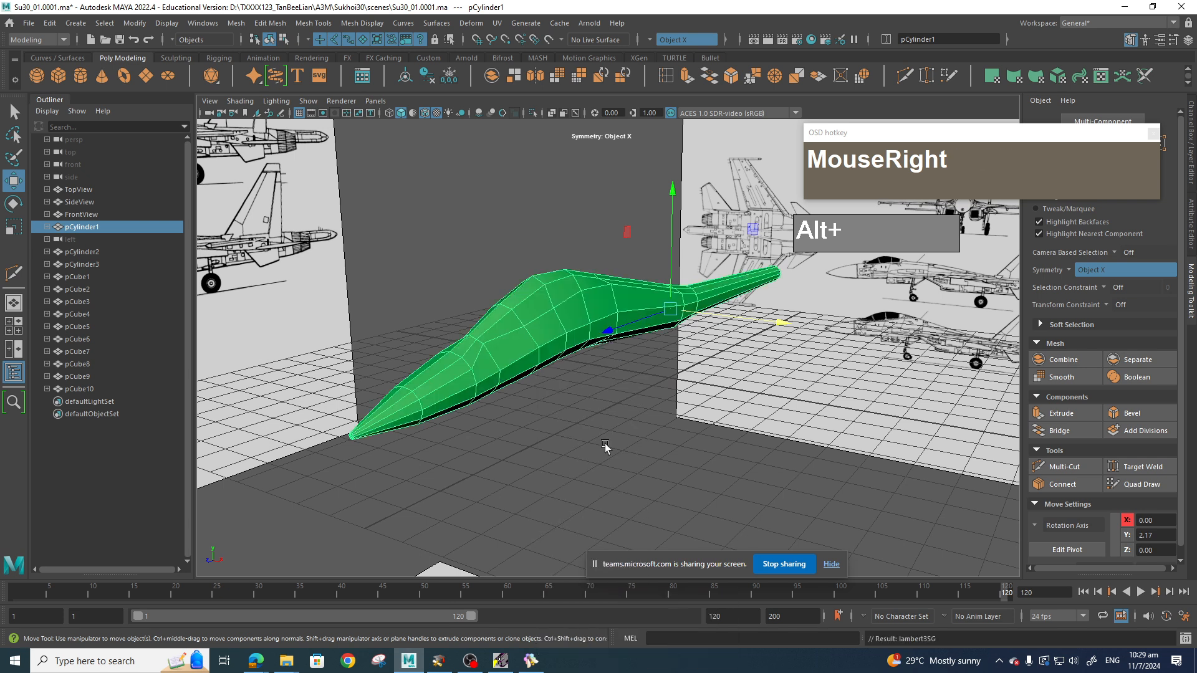
left_click(605, 443)
Examine the green fuselage in perspective, then compare its shape with the top and side blueprints.
left_click_drag(690, 347, 682, 403, "alt")
key("space")
middle_click_drag(716, 349, 699, 535, "alt")
middle_click_drag(705, 205, 705, 305, "alt")
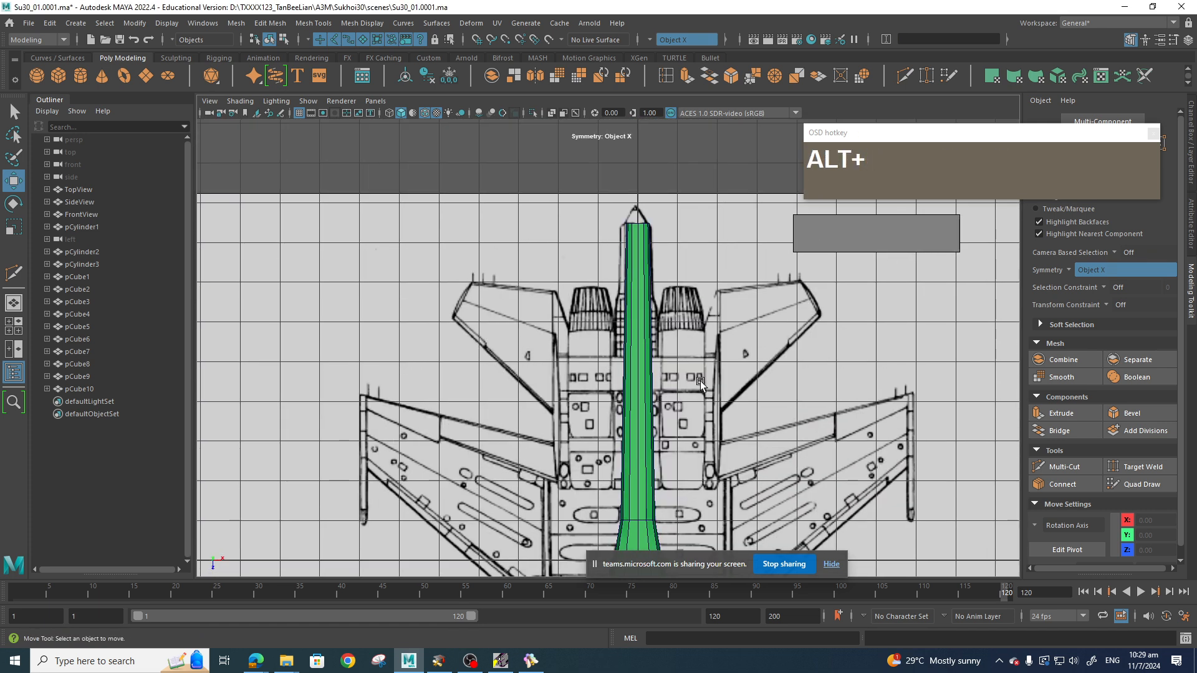
middle_click_drag(701, 380, 696, 291, "alt")
middle_click_drag(711, 441, 709, 362, "alt")
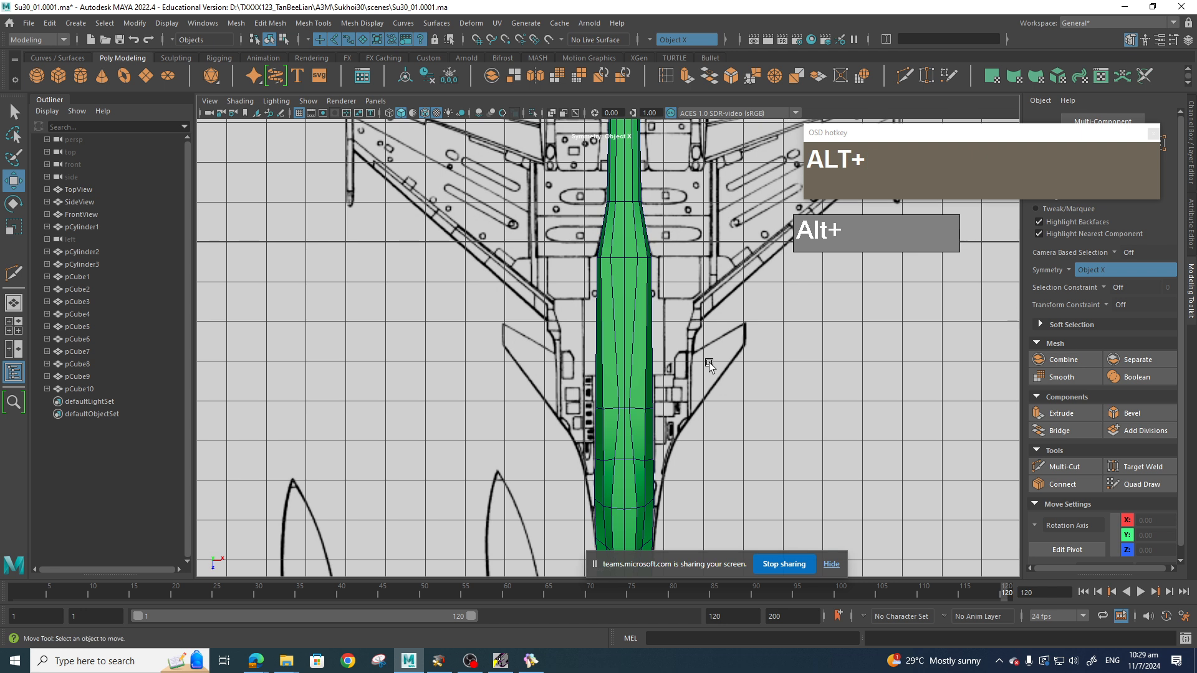
key("space")
left_click_drag(724, 410, 775, 410)
middle_click_drag(773, 342, 644, 367, "alt")
middle_click_drag(836, 398, 724, 432, "alt")
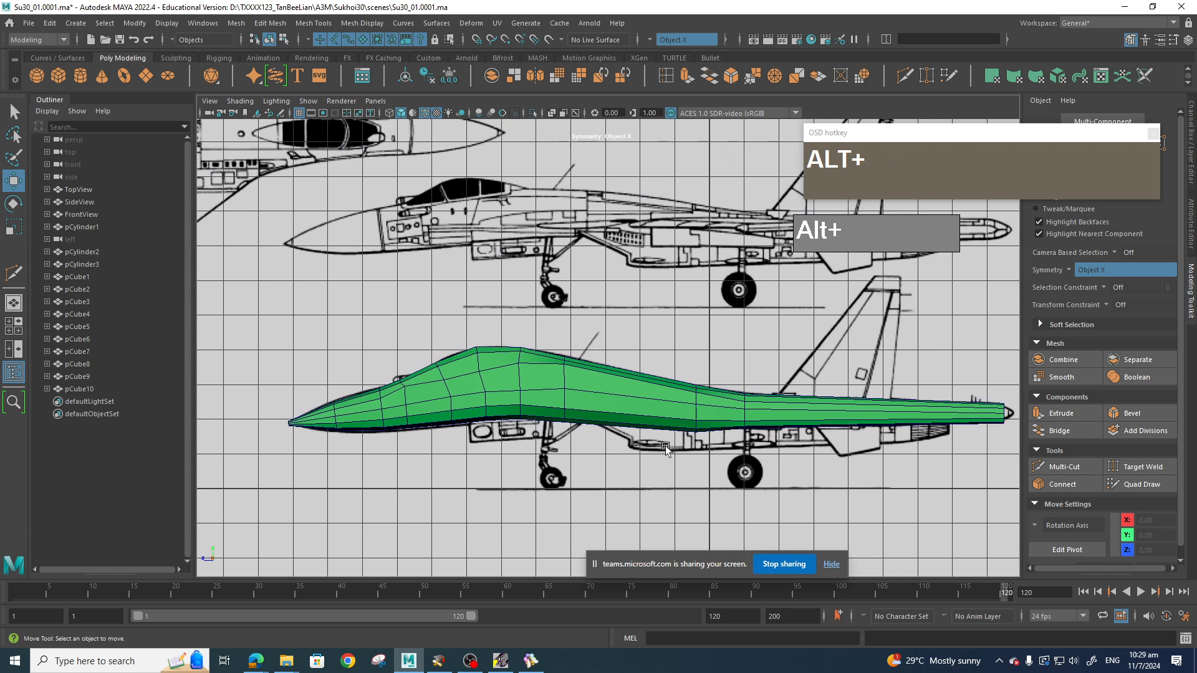
Switch to BeeRef and trace temporary lines on the grey jet photo where the fuselage side blends from below the cockpit back to the tail fin.
left_click(530, 662)
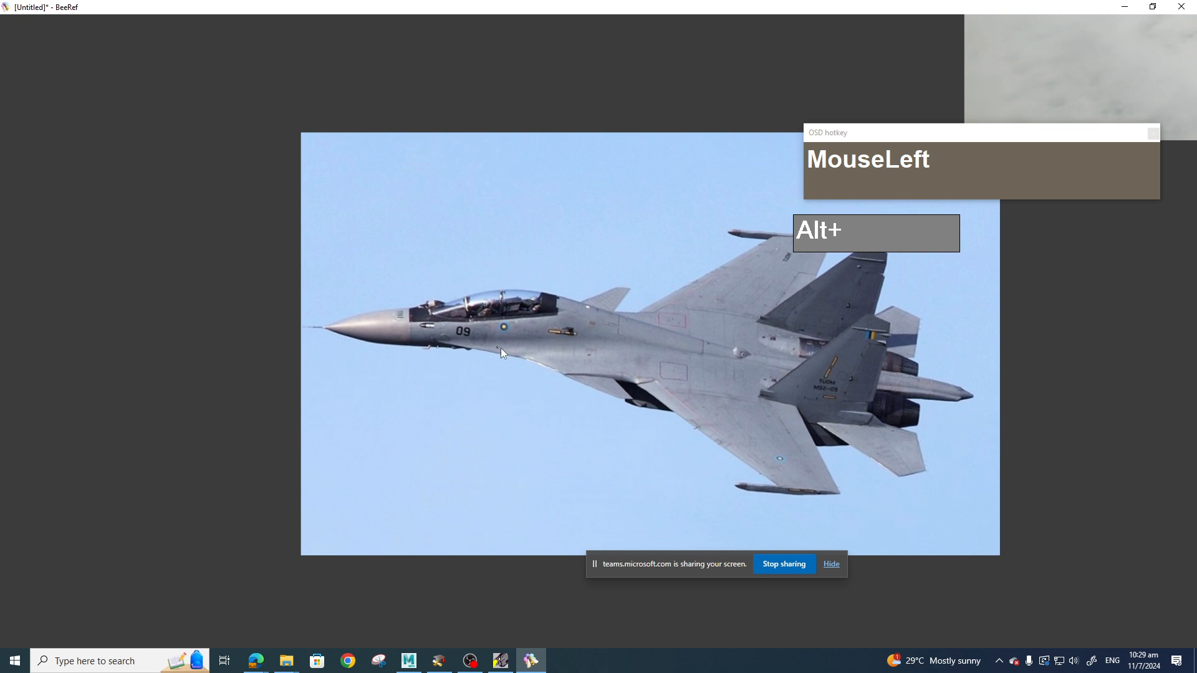
key("ctrl+1")
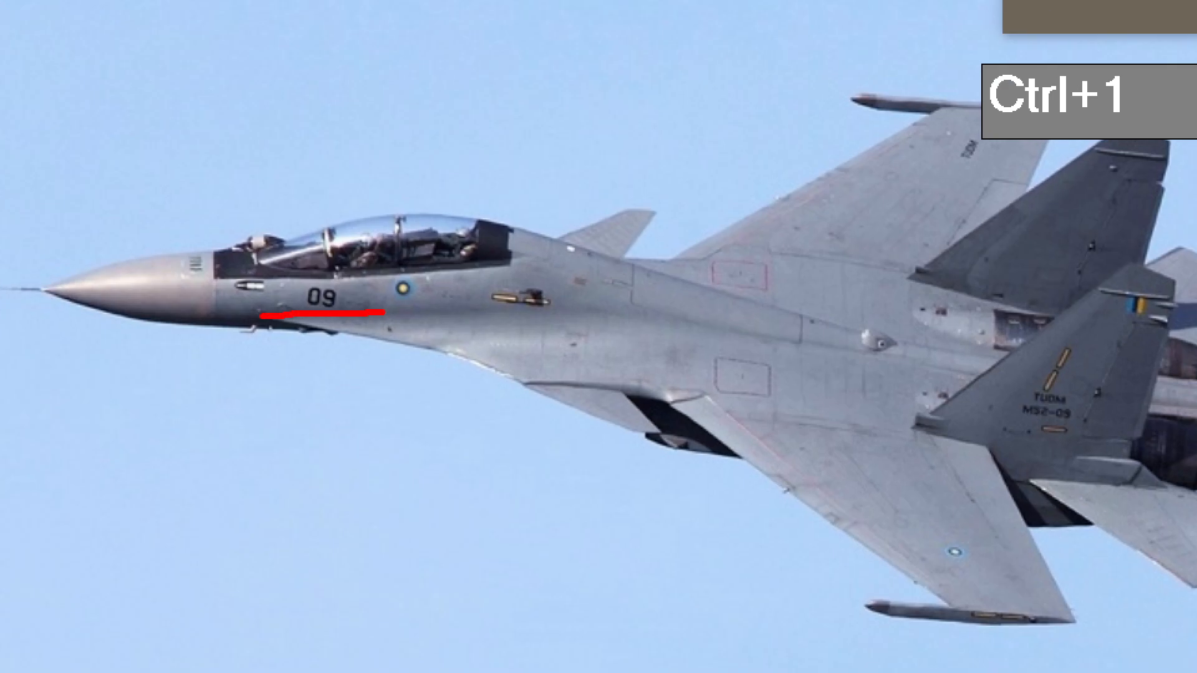
mouse_move(383, 312)
left_mouse_down()
mouse_move(534, 304)
mouse_move(927, 367)
left_mouse_up()
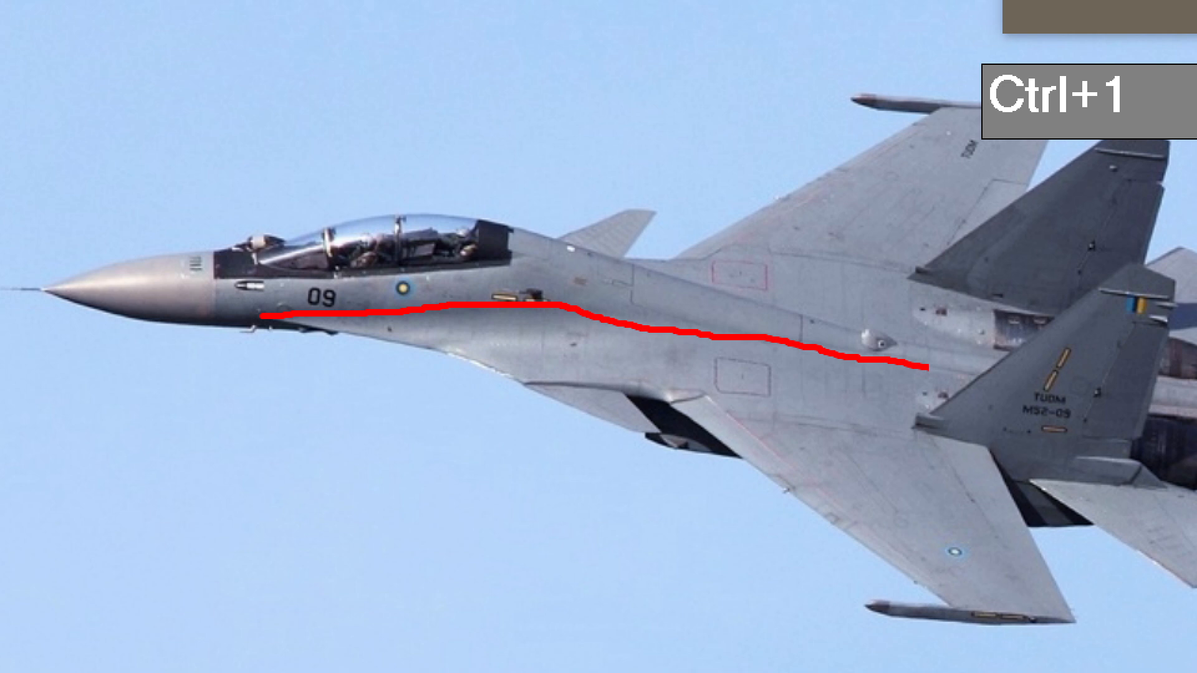
left_click_drag(284, 320, 986, 404)
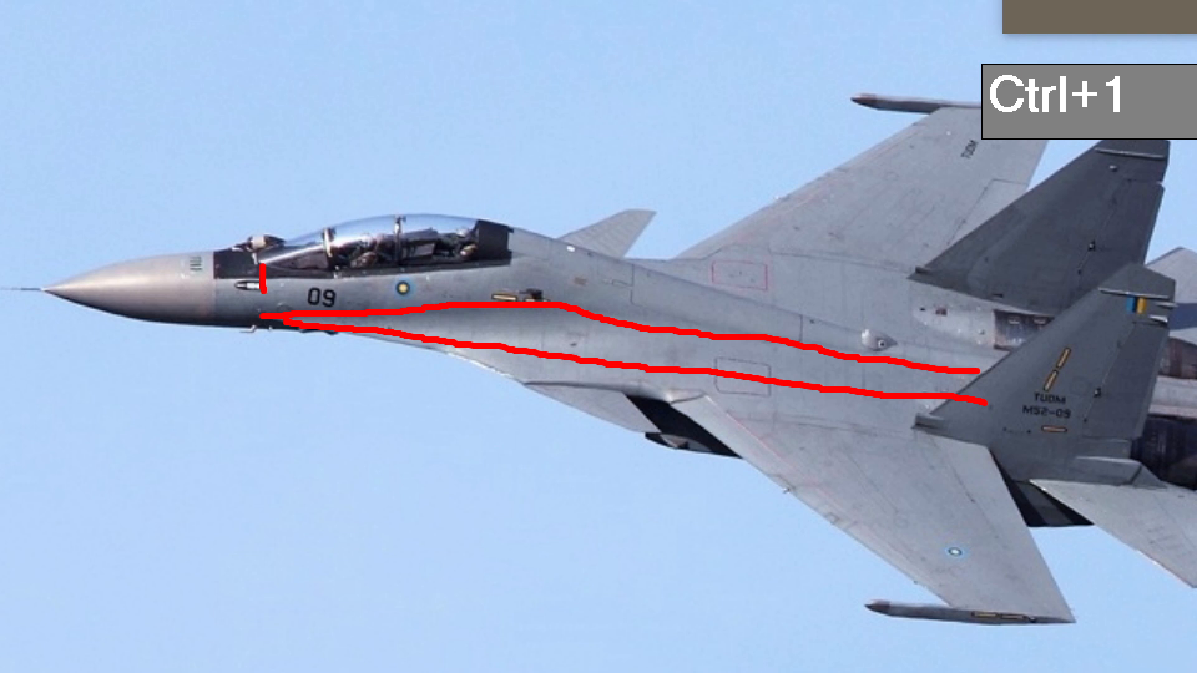
key("Escape")
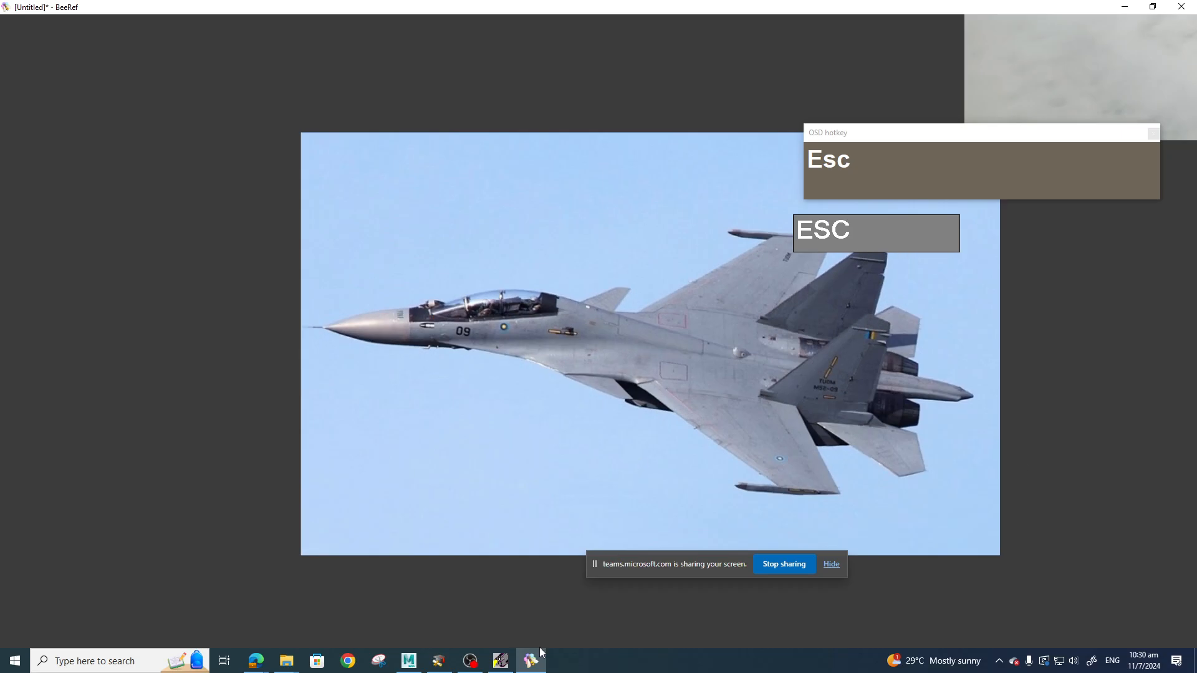
Return to Maya, show the fuselage see-through in the side view and compare its nose and canopy area with the blueprint.
left_click(409, 661)
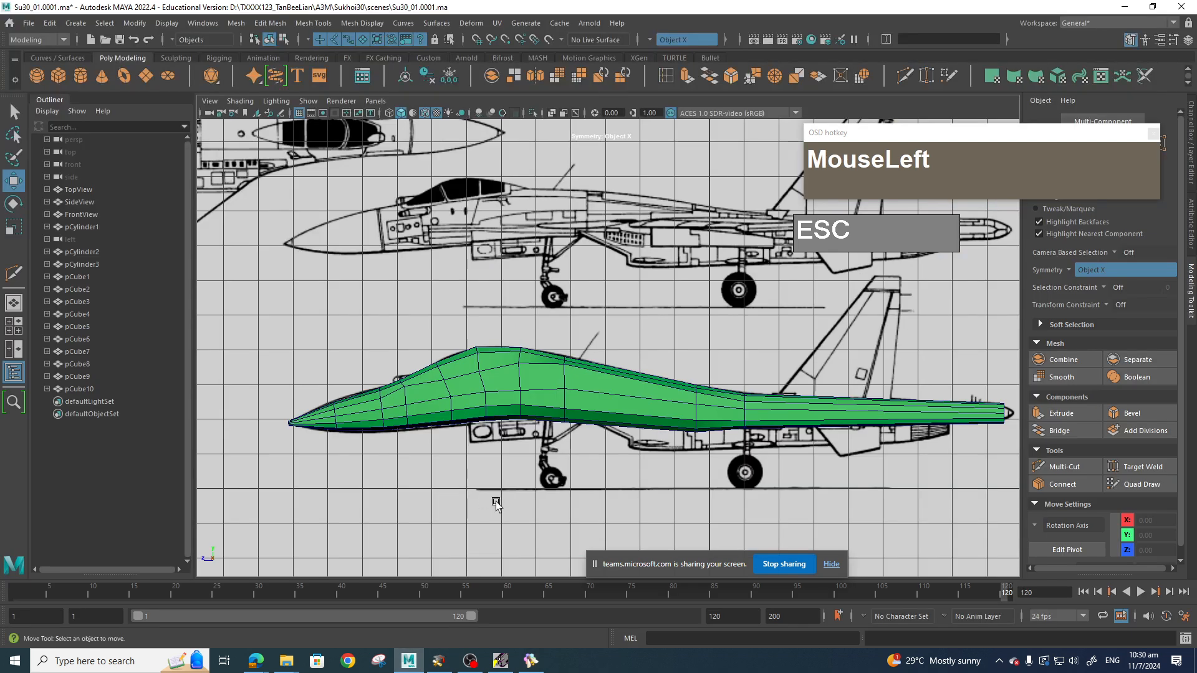
right_click_drag(515, 393, 598, 609)
scroll(408, 460, "up", 3)
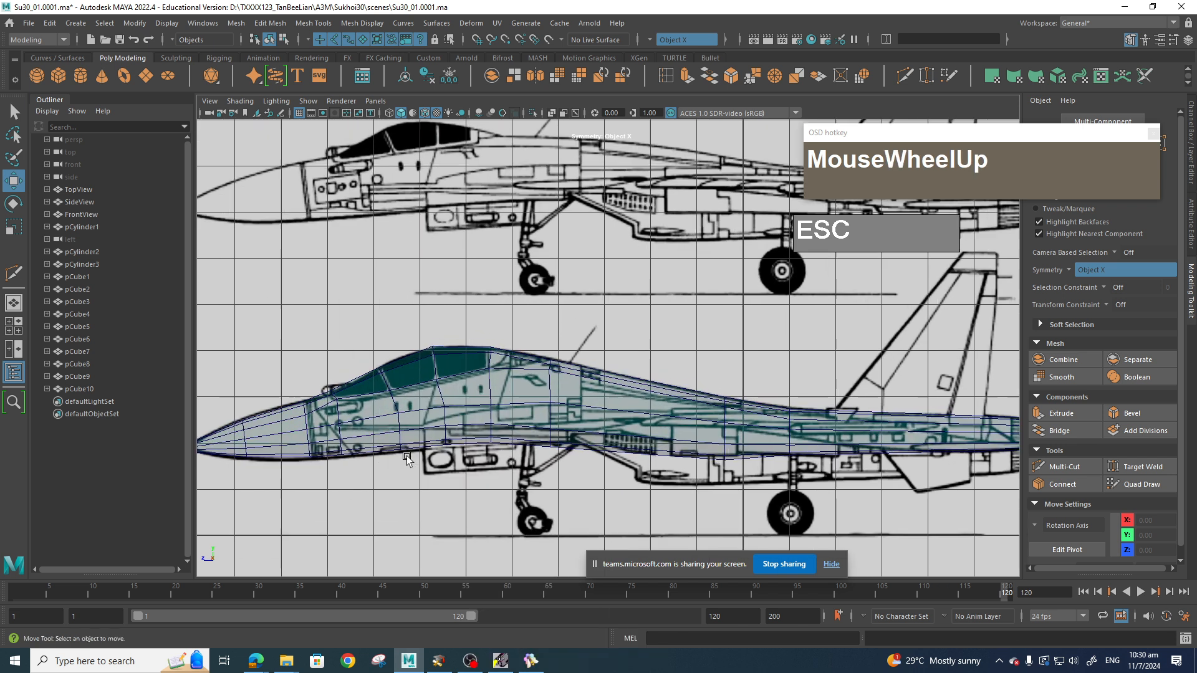
middle_click_drag(427, 460, 666, 529, "alt")
scroll(518, 428, "up", 2)
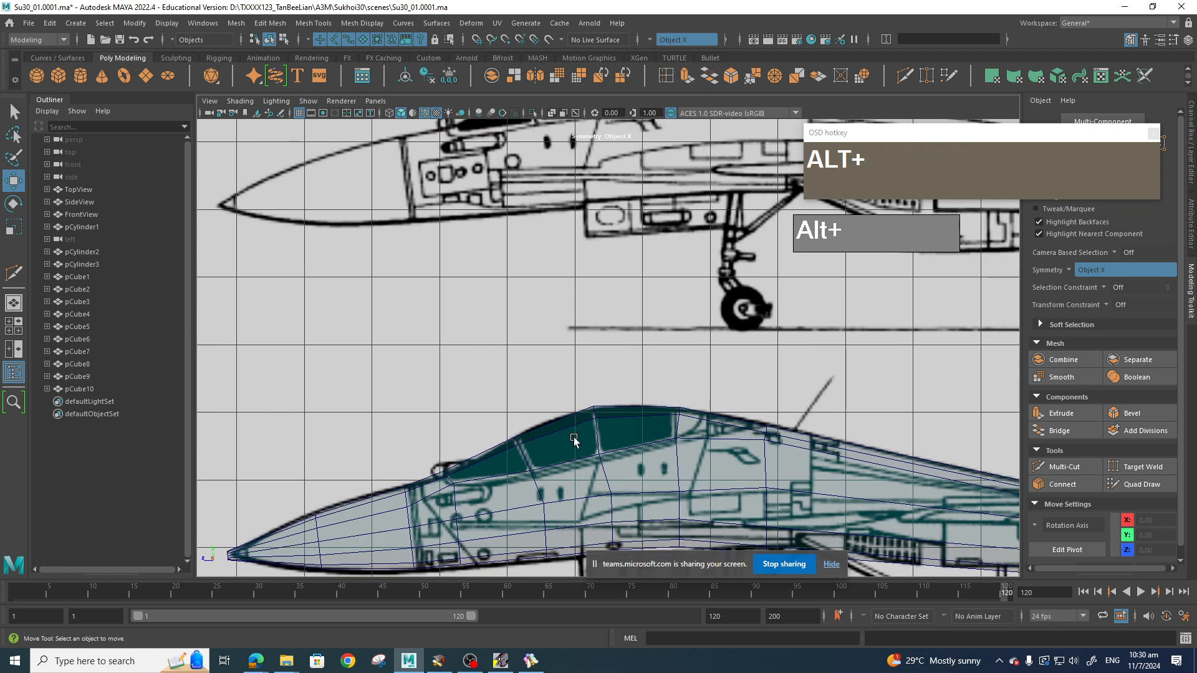
scroll(574, 441, "down", 3)
middle_click_drag(616, 463, 578, 429, "alt")
scroll(578, 428, "up", 1)
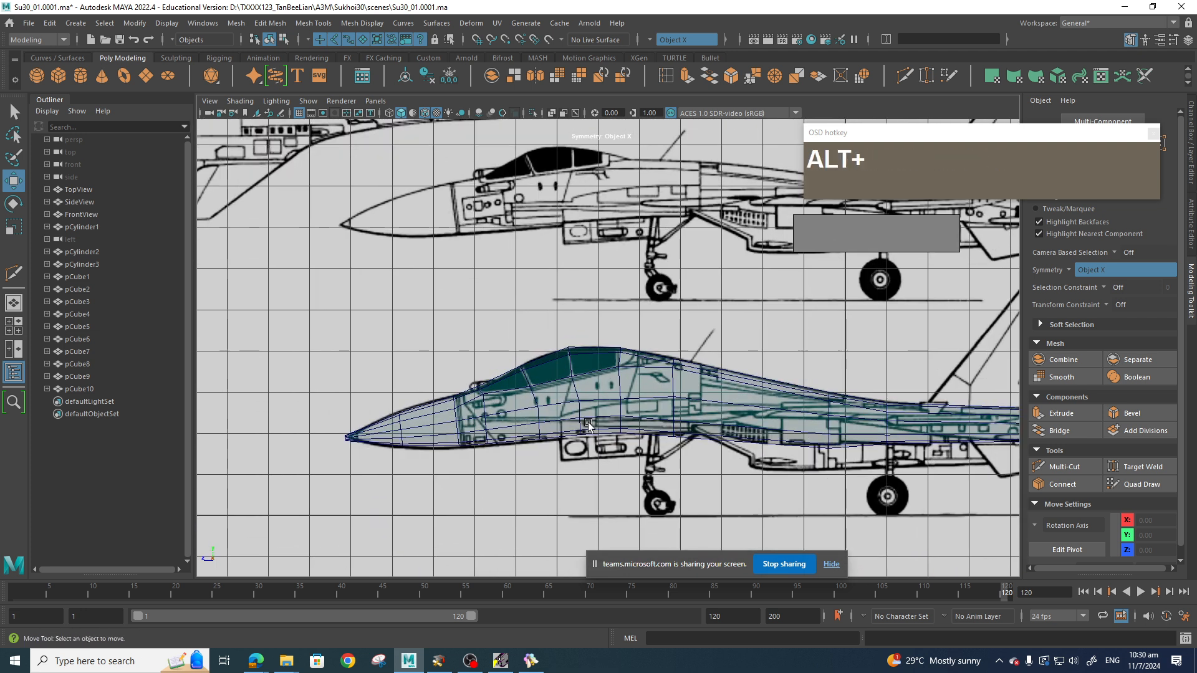
scroll(589, 424, "up", 5)
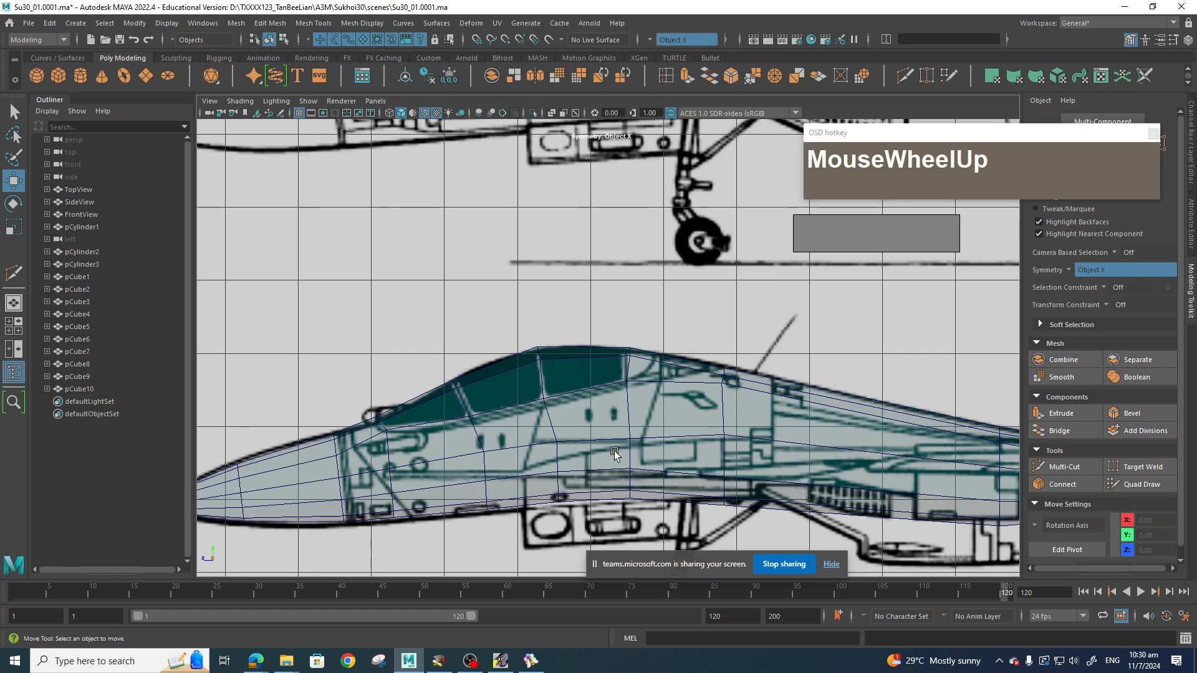
Switch to BeeRef and examine the nose and forward fuselage in the side photo of jet KF-49.
left_click(531, 660)
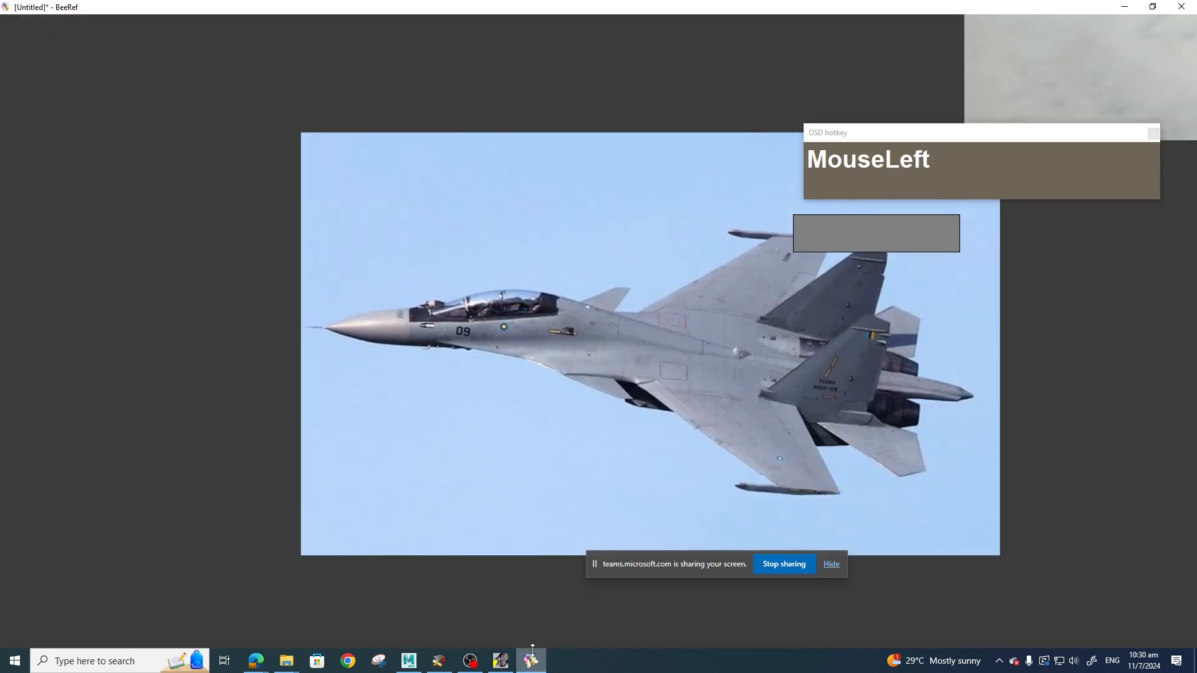
scroll(804, 416, "down", 2)
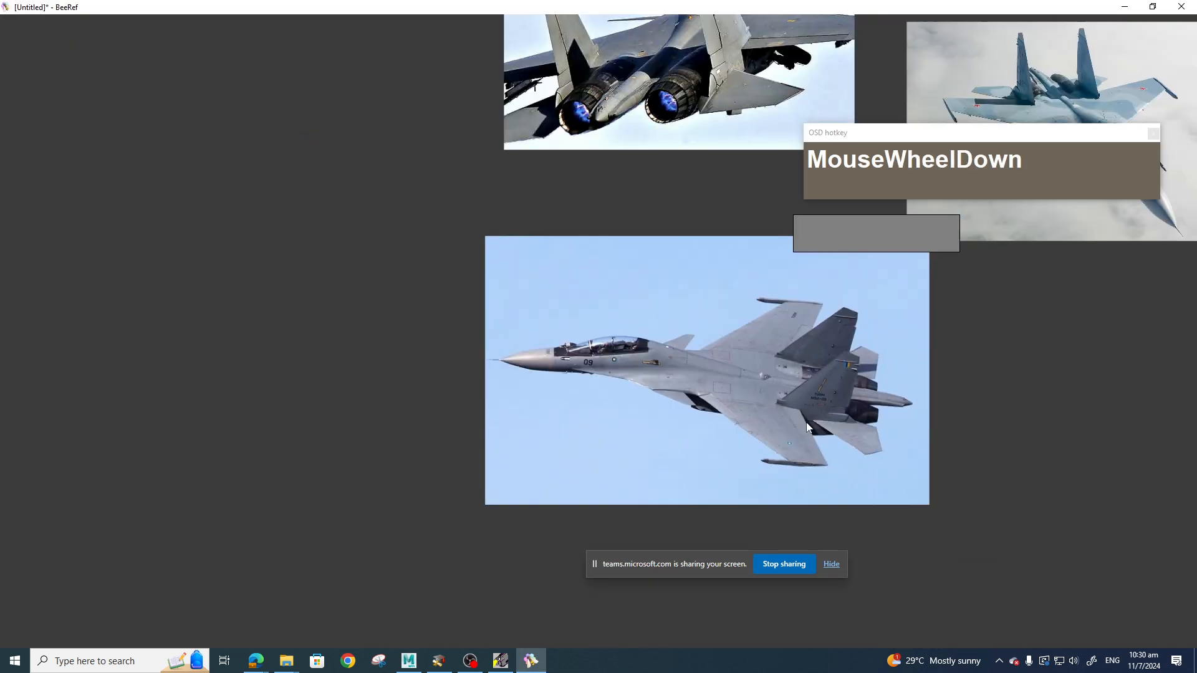
middle_click_drag(879, 243, 610, 600)
middle_click_drag(575, 281, 586, 452)
middle_click_drag(767, 435, 568, 479)
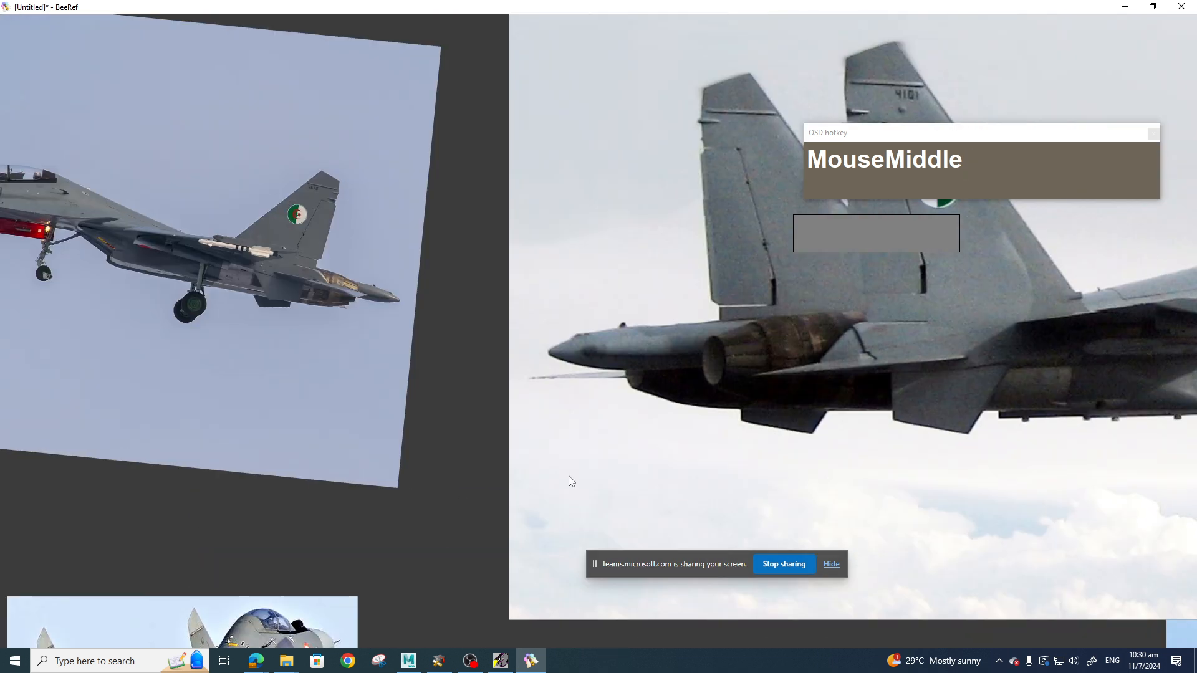
middle_click_drag(13, 352, 488, 497)
scroll(476, 391, "up", 4)
scroll(476, 395, "up", 3)
middle_click_drag(420, 347, 455, 377)
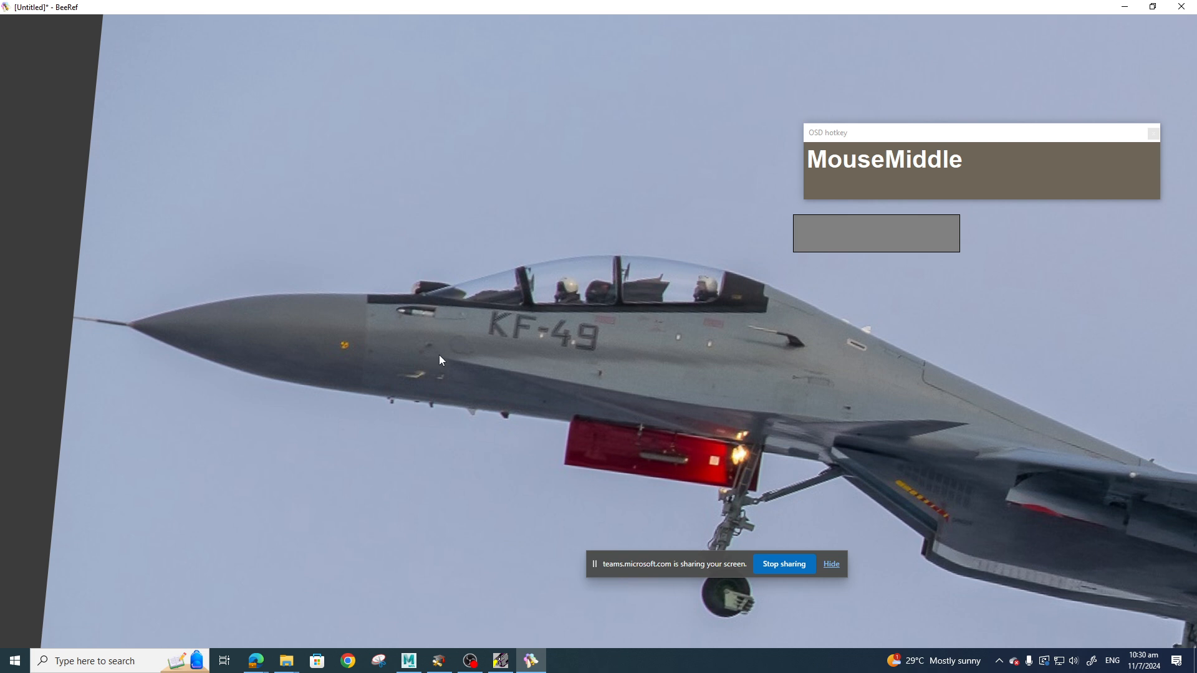
Return to Maya and select the two lower rows of fuselage side faces from behind the nose cone to just aft of the canopy.
left_click(408, 661)
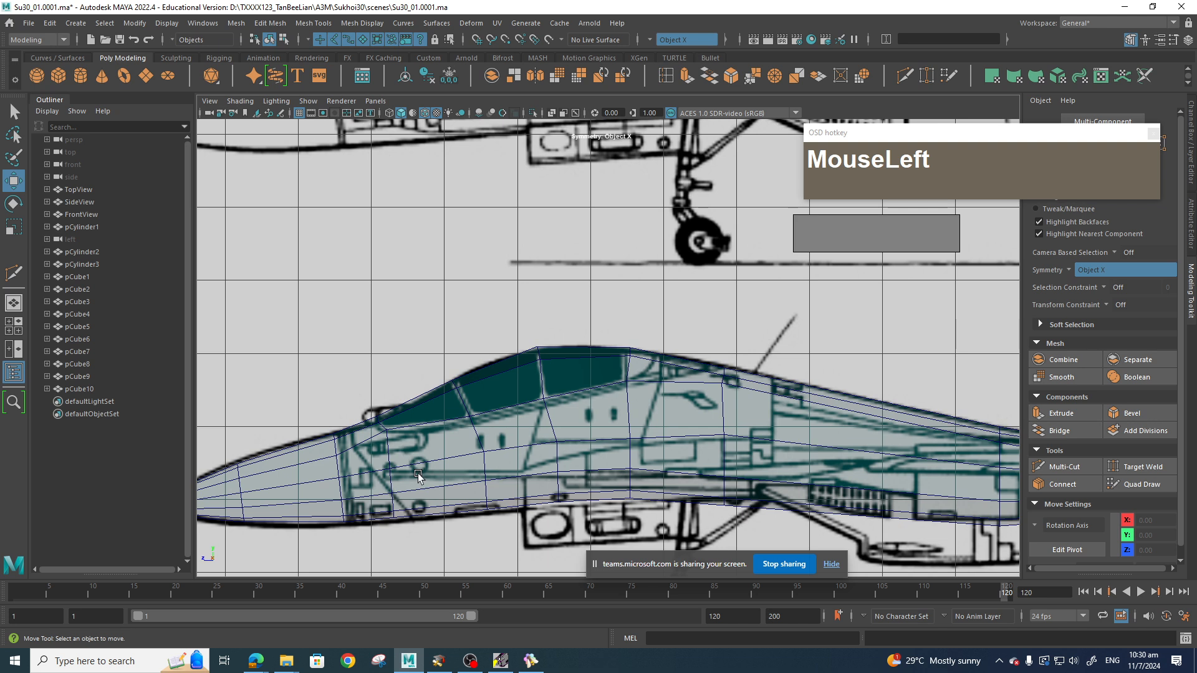
right_click_drag(440, 478, 446, 479)
left_click(453, 479)
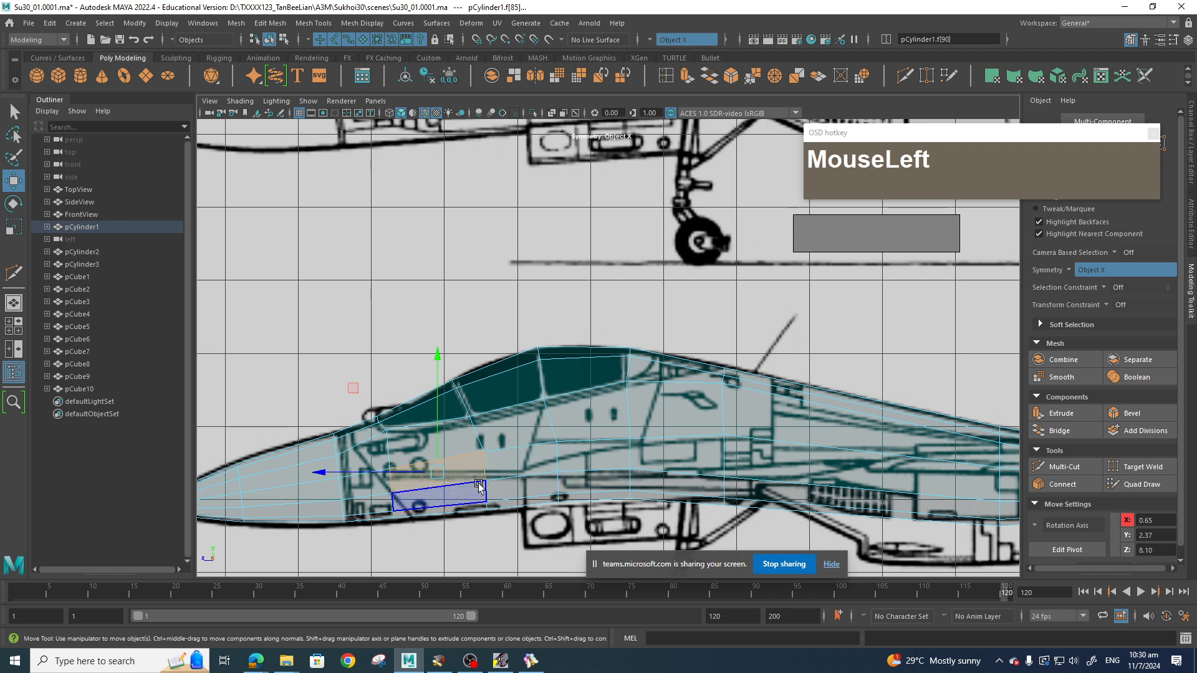
left_click(479, 490, "shift")
left_click(523, 490, "shift")
left_click(523, 461, "shift")
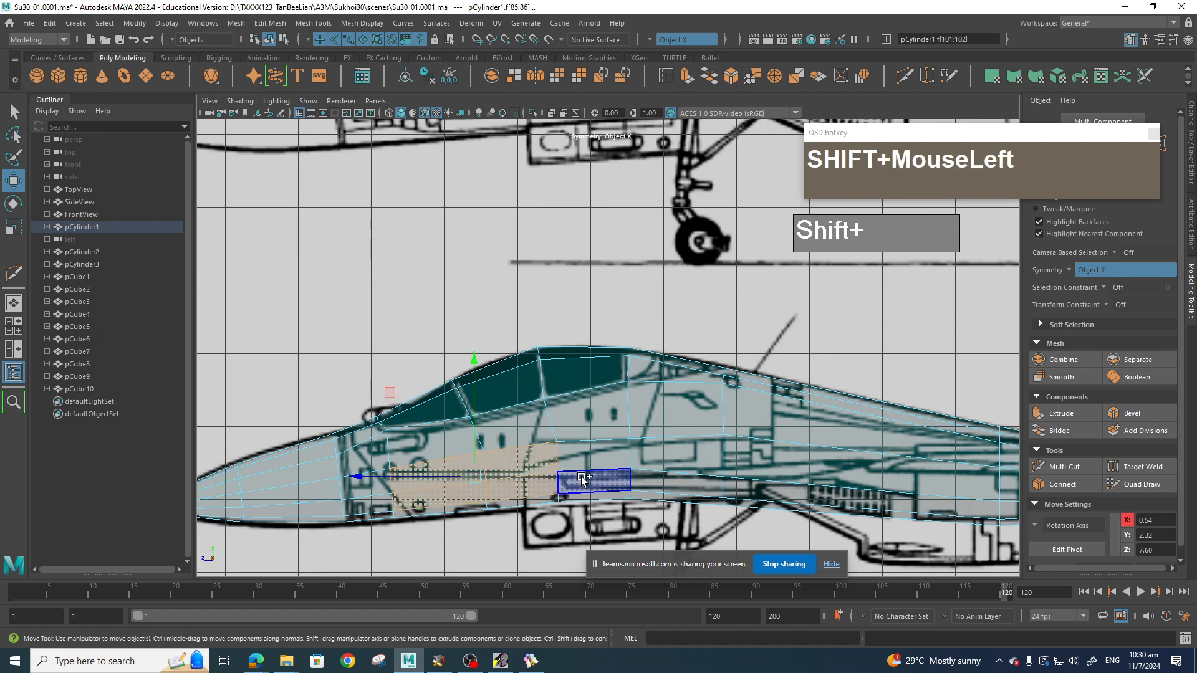
left_click(582, 480, "shift")
left_click(592, 453, "shift")
left_click(673, 450, "shift")
left_click(667, 488, "shift")
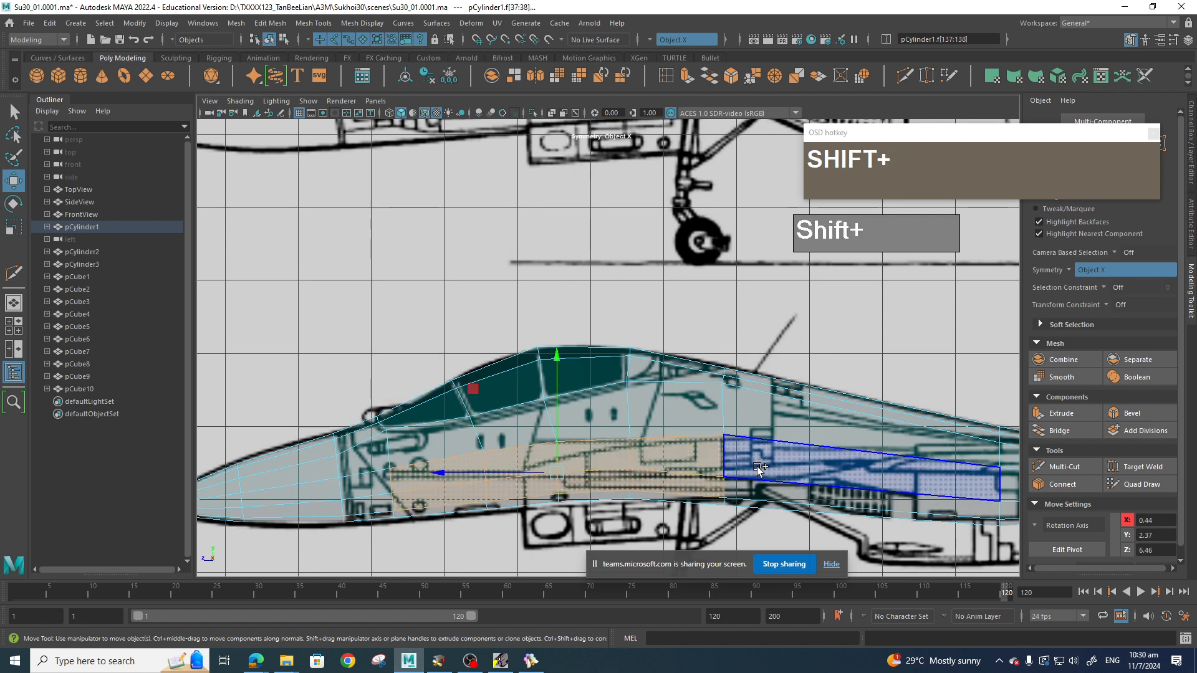
Extend the face selection along the same two lower side rows back to the tail end of the fuselage.
left_click(759, 468, "shift")
middle_click_drag(759, 469, 477, 453, "alt")
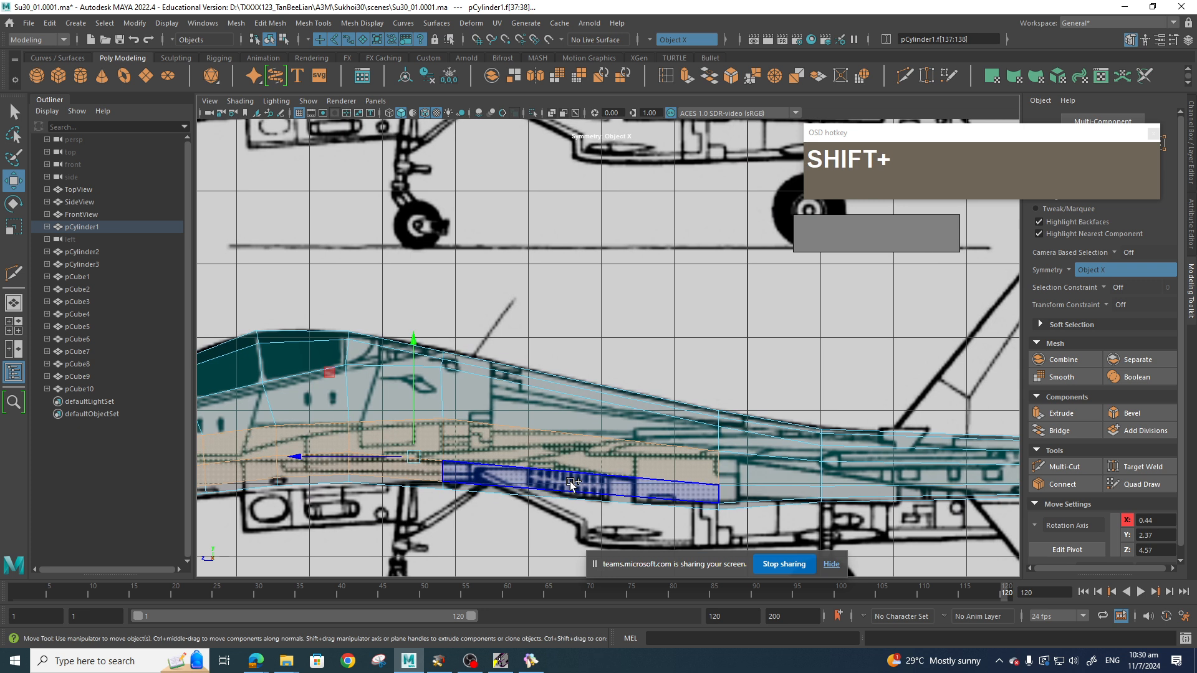
left_click(572, 483, "shift")
left_click(806, 483, "shift")
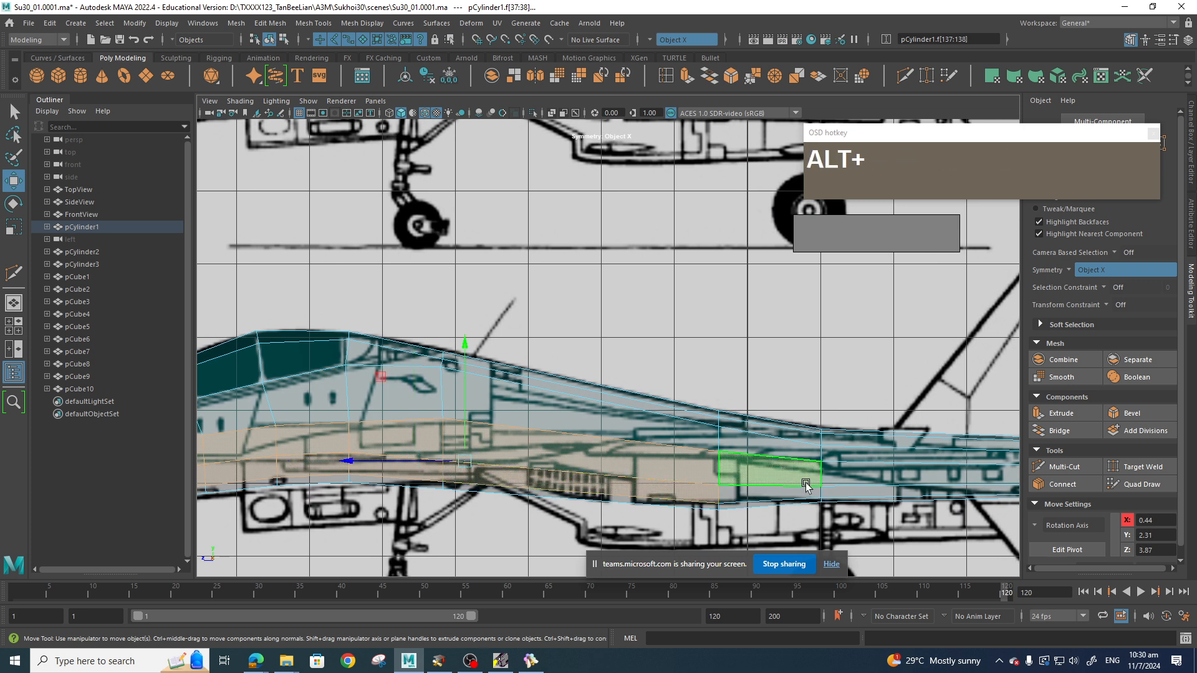
middle_click_drag(805, 485, 622, 478, "alt")
left_click(692, 465, "shift")
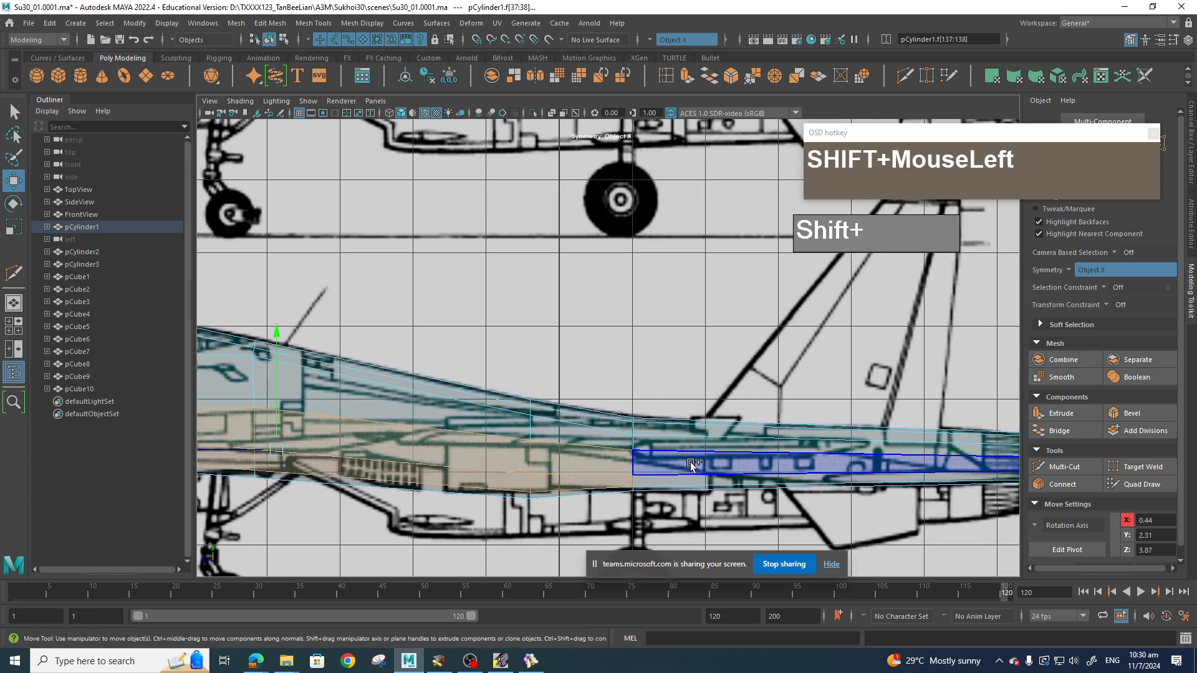
left_click(692, 464, "shift")
scroll(771, 470, "down", 3, "alt")
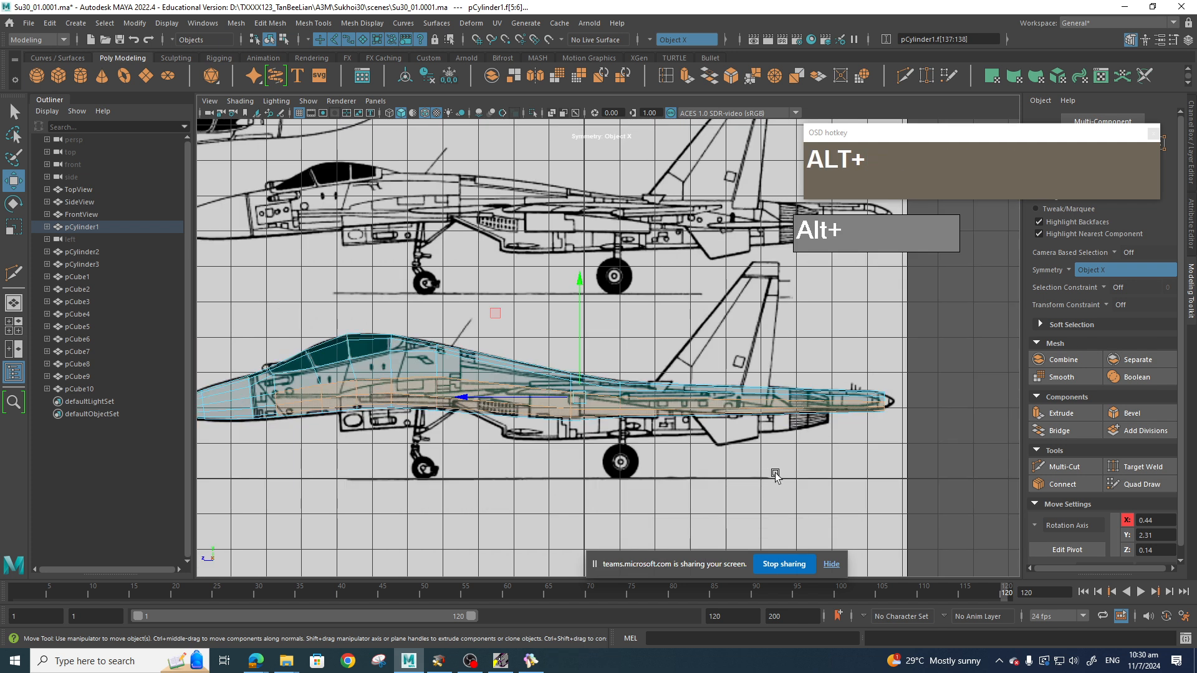
scroll(775, 473, "up", 2, "alt")
middle_click_drag(821, 457, 683, 518, "alt")
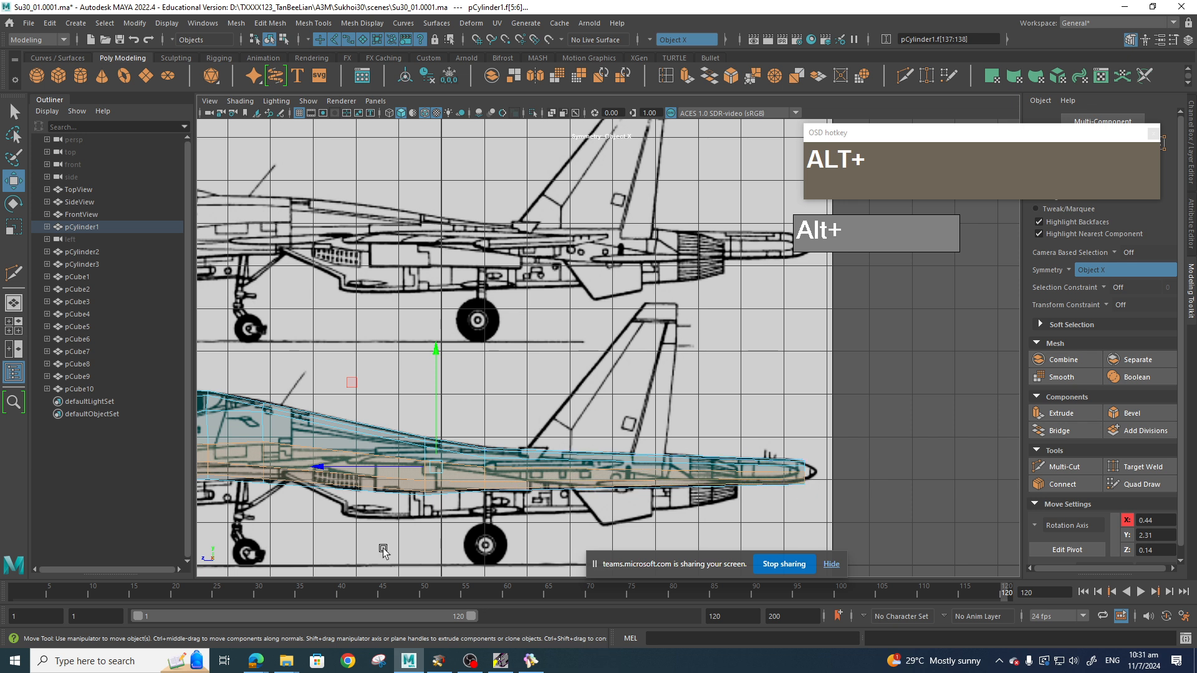
Switch to BeeRef and browse the reference photos to the rear view of the jet against the deep blue sky.
left_click(530, 661)
scroll(725, 378, "down", 3)
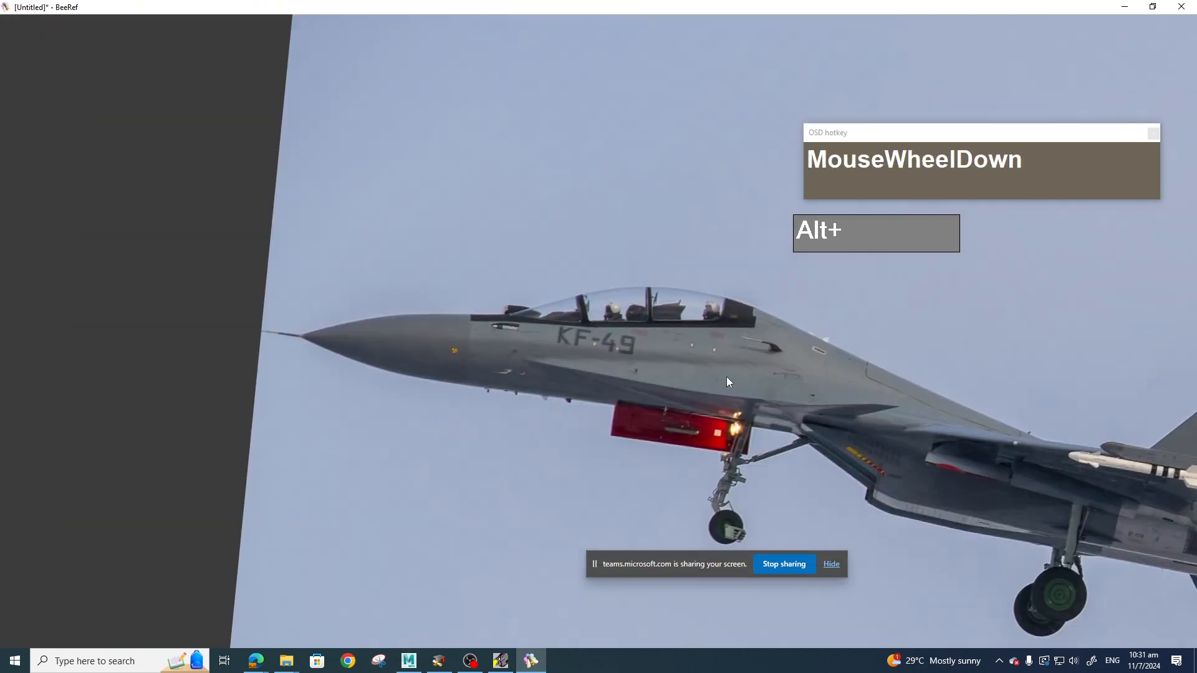
scroll(715, 406, "down", 5)
scroll(682, 415, "down", 3)
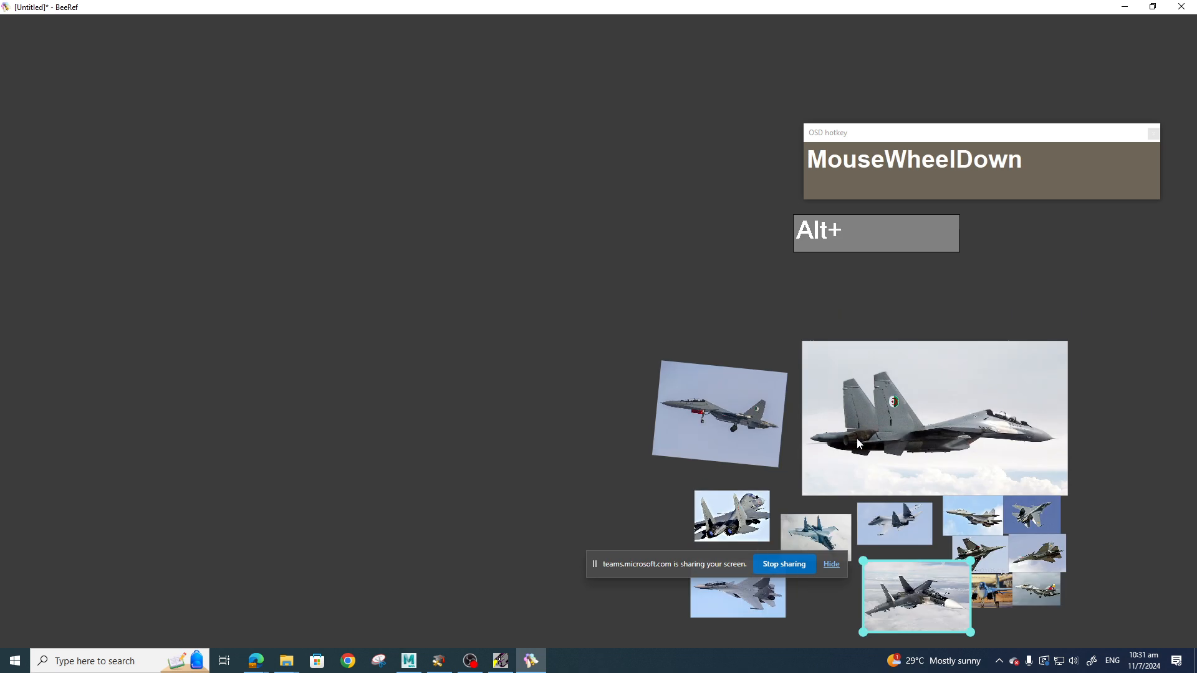
middle_click_drag(887, 429, 470, 331)
scroll(498, 375, "up", 9)
middle_click_drag(520, 453, 533, 256)
middle_click_drag(501, 321, 462, 368)
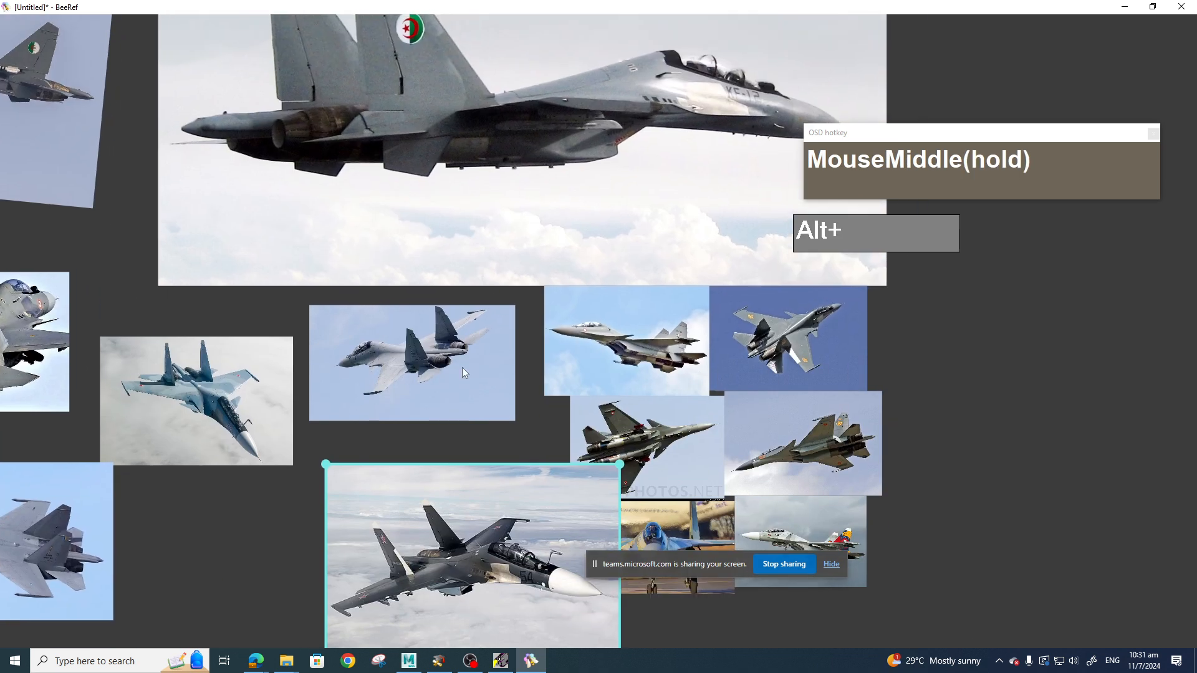
middle_click_drag(605, 392, 497, 372)
scroll(692, 318, "up", 6)
middle_click_drag(676, 286, 494, 447)
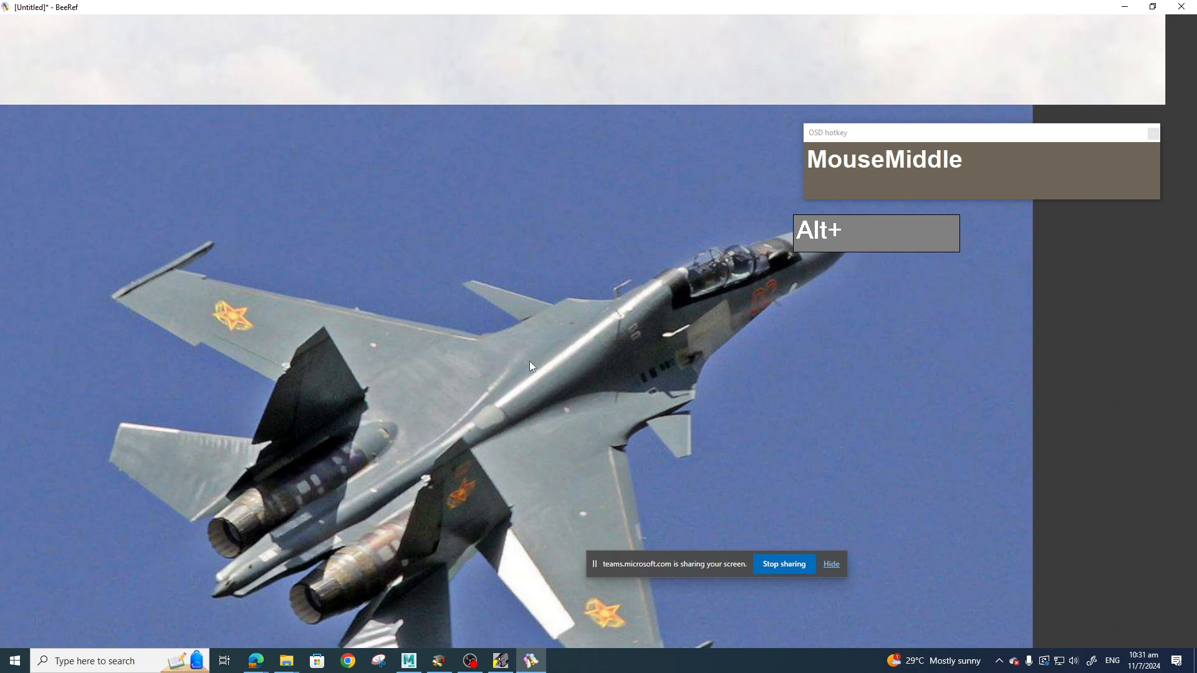
Examine the tail boom between the engines in the rear-view photo, magnified, and mark a point beside the far engine.
middle_click_drag(331, 503, 413, 461)
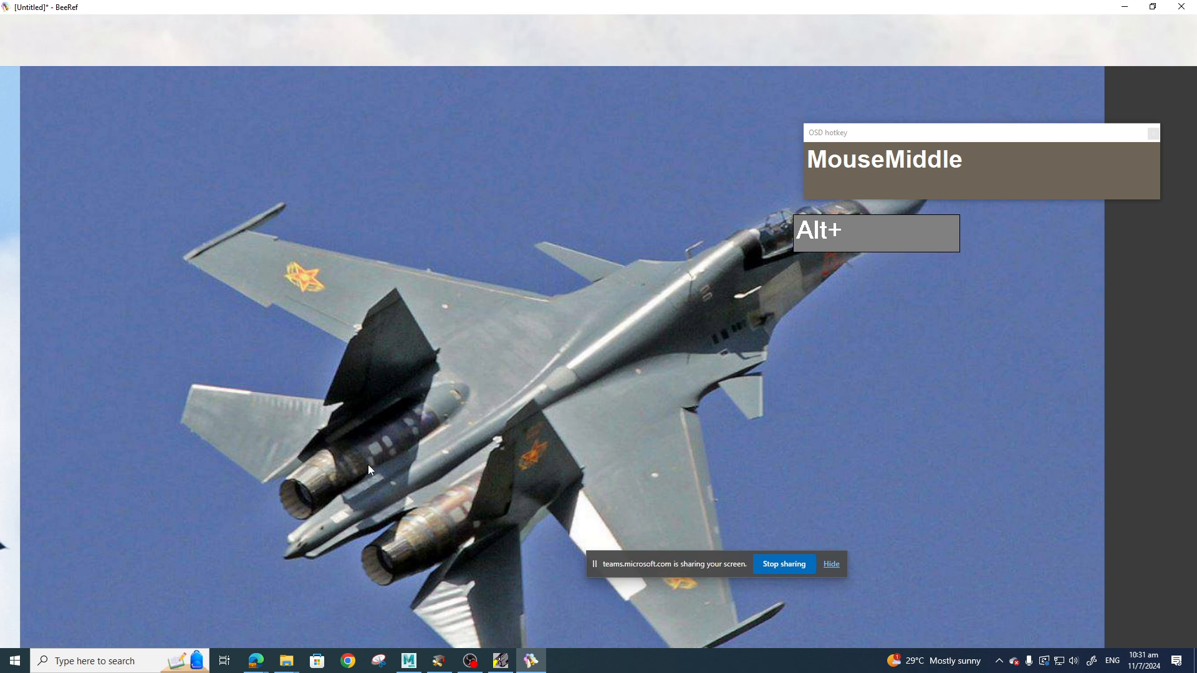
key("ctrl+1")
left_click(397, 505)
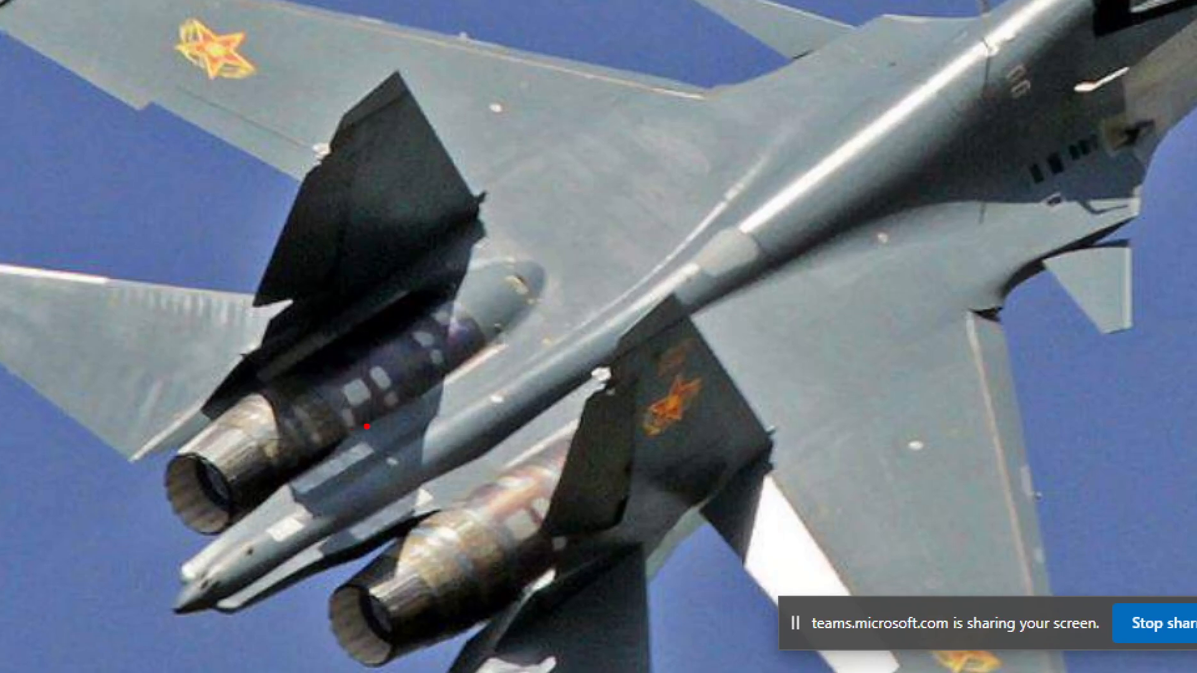
key("Escape")
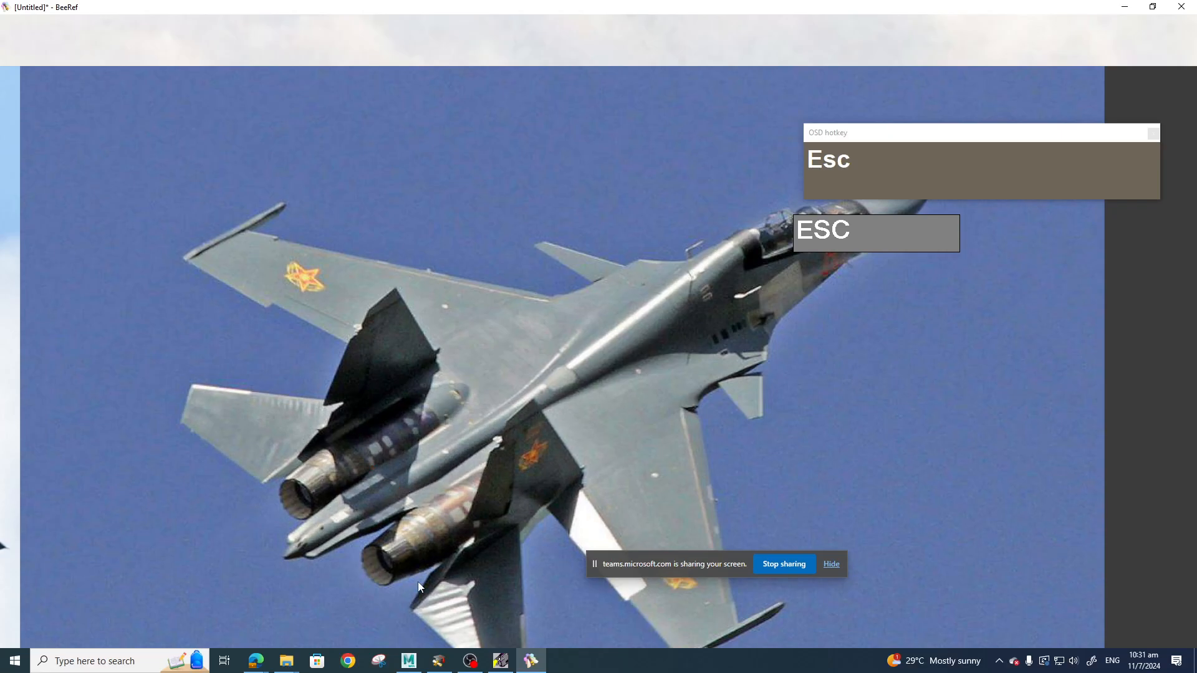
Return to Maya and insert an edge loop with Multi-Cut across the rear fuselage, just below the tail fin's trailing edge.
left_click(408, 660)
scroll(552, 461, "down", 3)
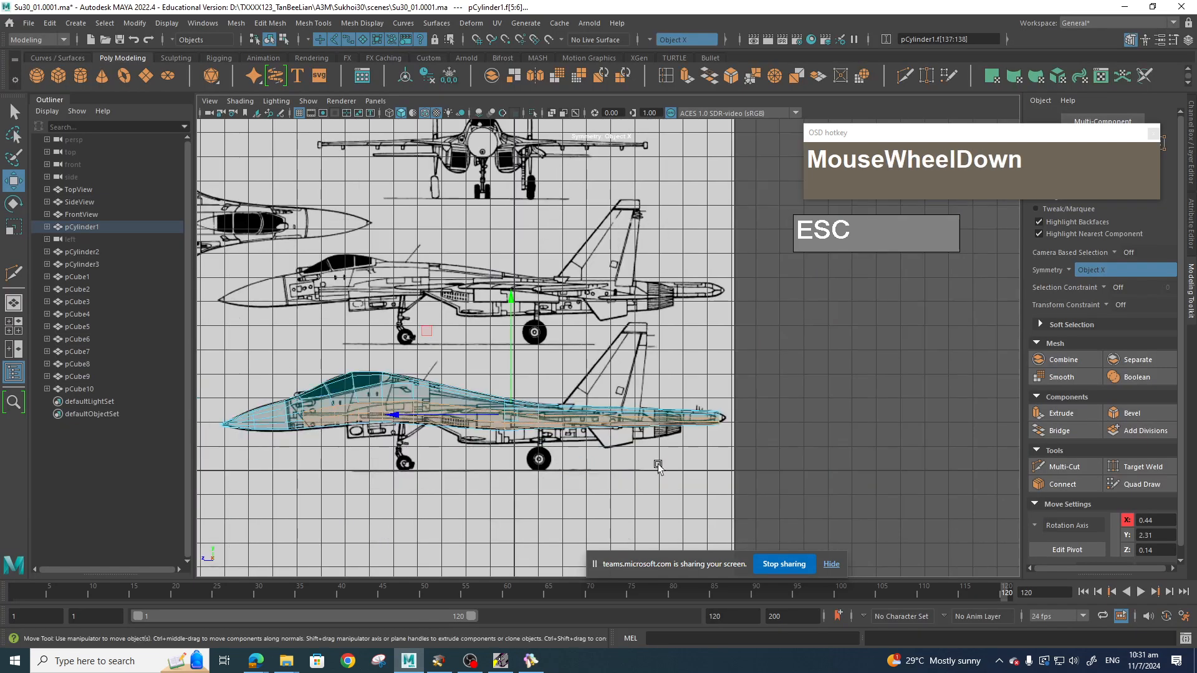
middle_click_drag(829, 457, 742, 462, "alt")
scroll(723, 411, "up", 4)
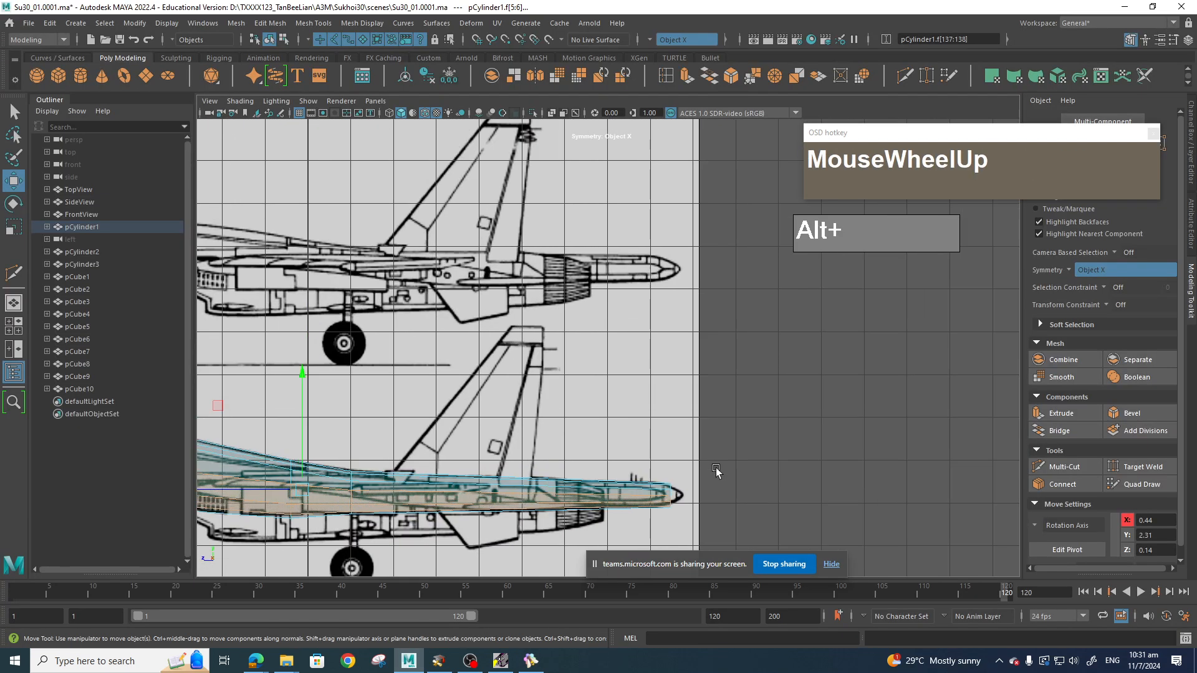
middle_click_drag(713, 396, 780, 401, "alt")
scroll(780, 399, "up", 1)
right_click_drag(604, 439, 540, 374, "shift")
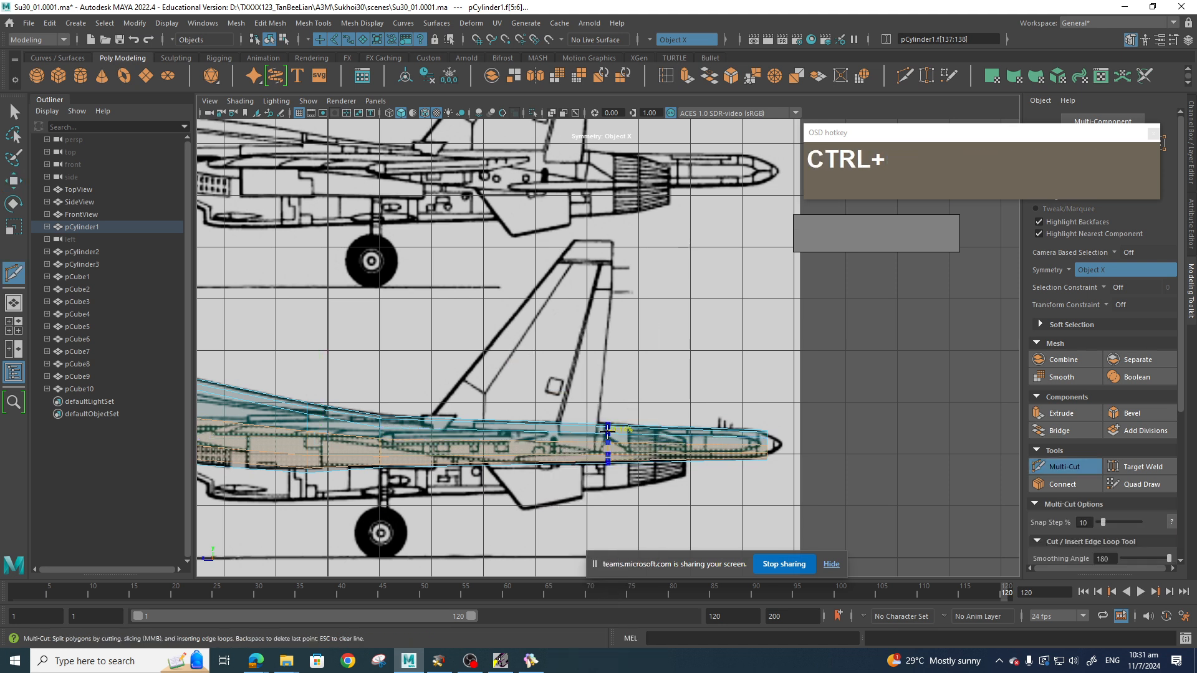
left_click(596, 442, "ctrl")
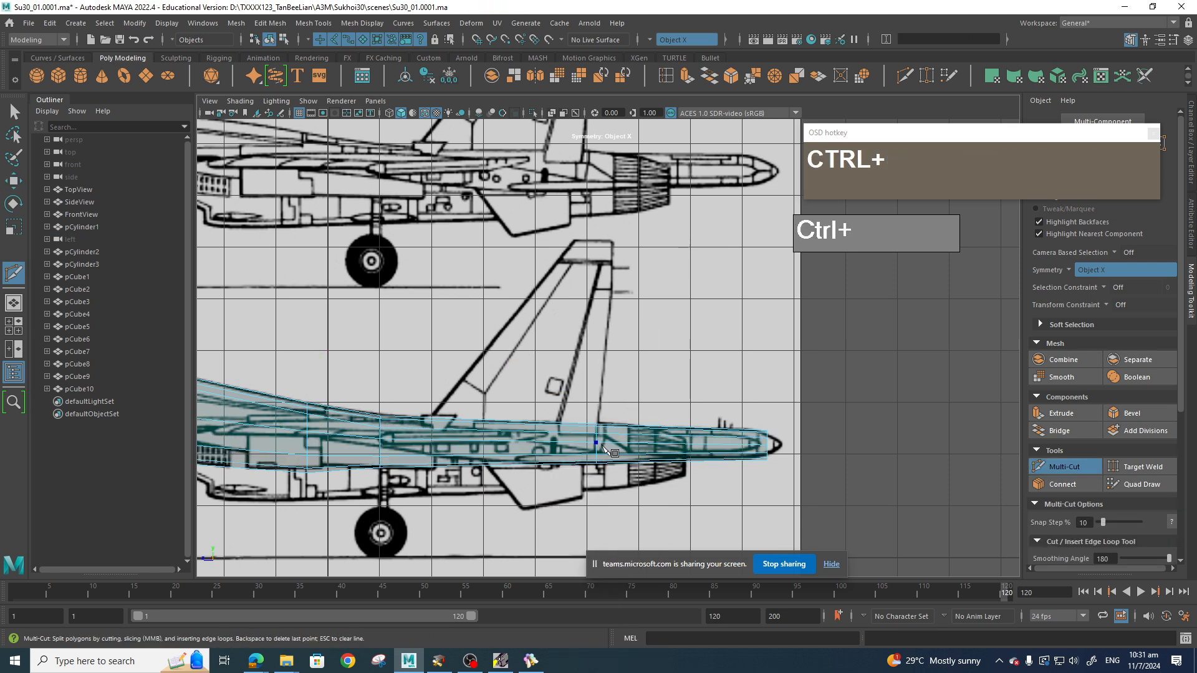
Check the rear-view jet photo in BeeRef, and return to Maya's side view with face selection ready on the fuselage.
left_click(531, 660)
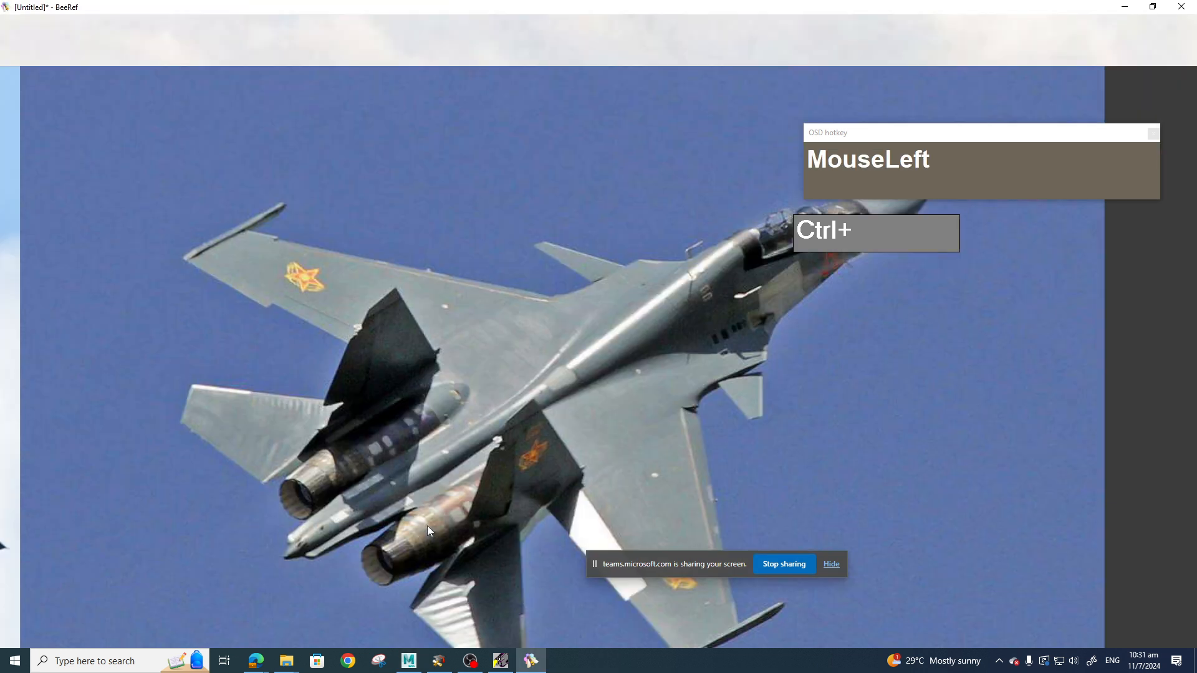
left_click(410, 661)
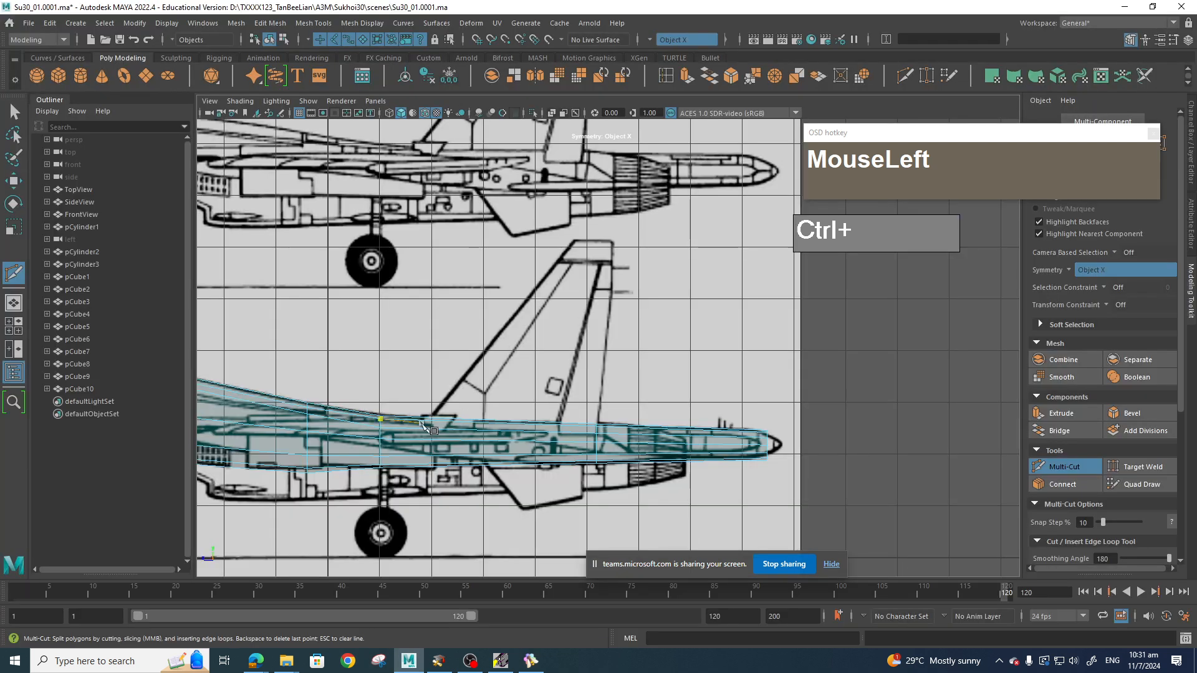
right_click_drag(421, 423, 283, 441, "alt")
middle_click_drag(282, 441, 565, 420, "alt")
right_click_drag(510, 353, 512, 314)
key("q")
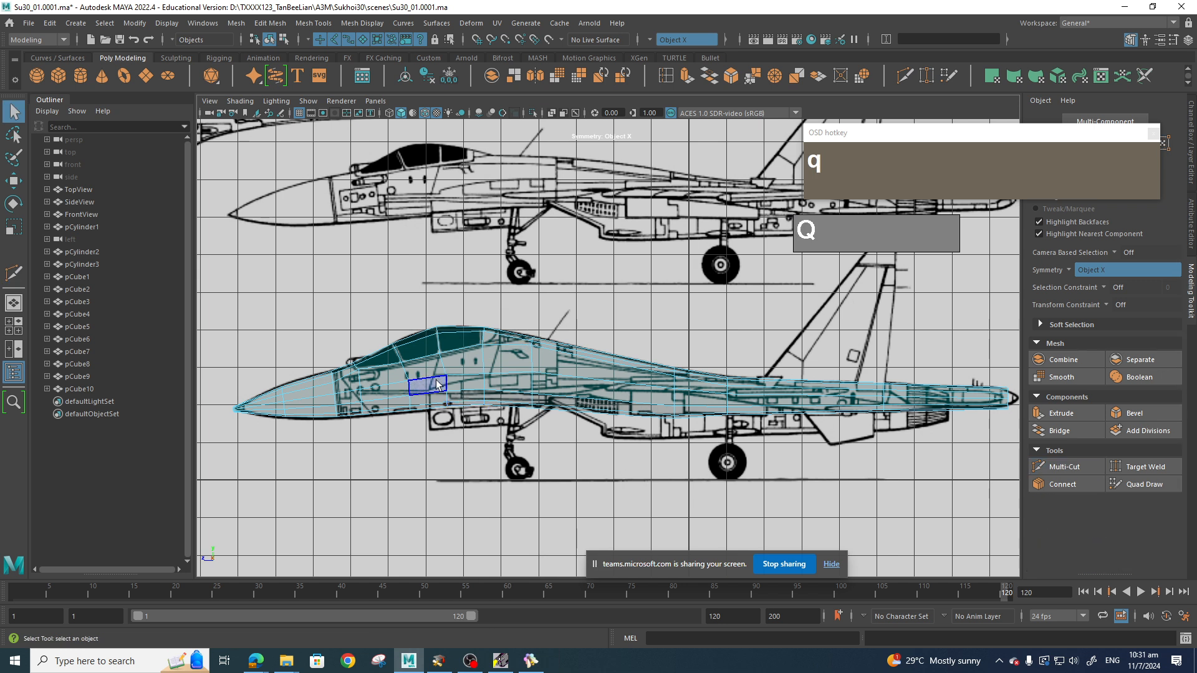
Select the faces in the two lower side rows from behind the nose cone back to the edge loop below the tail fin.
left_click(424, 391)
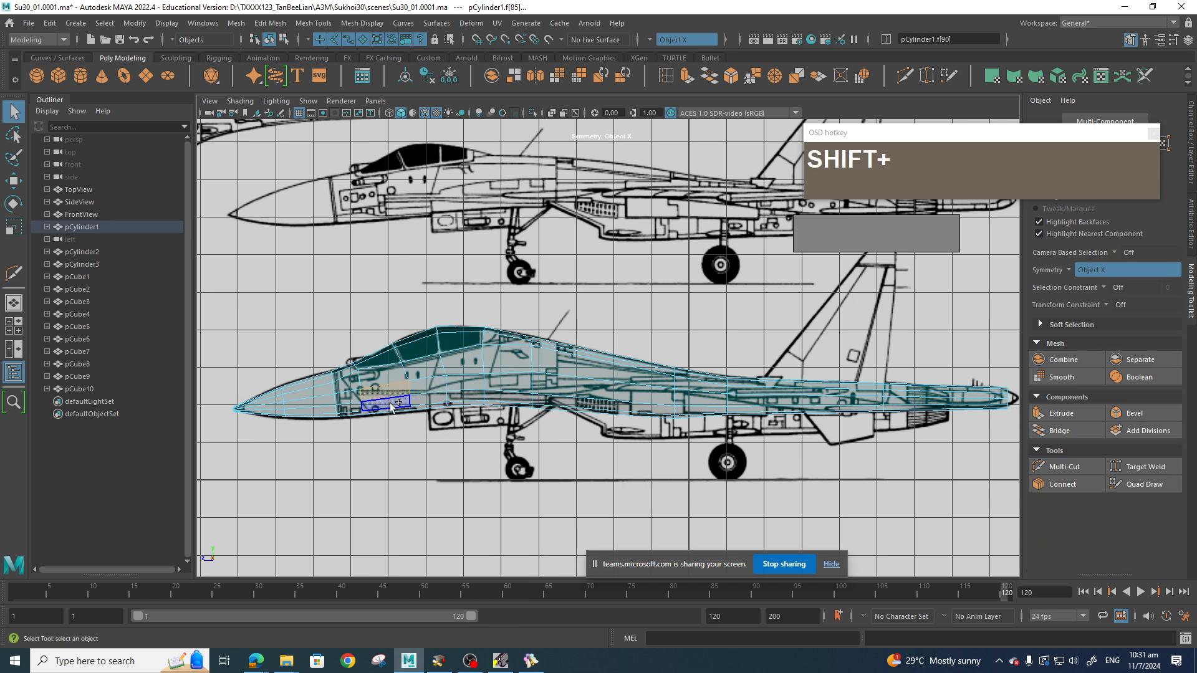
left_click(434, 399, "shift")
left_click(469, 385, "shift")
left_click(472, 395, "shift")
left_click(519, 385, "shift")
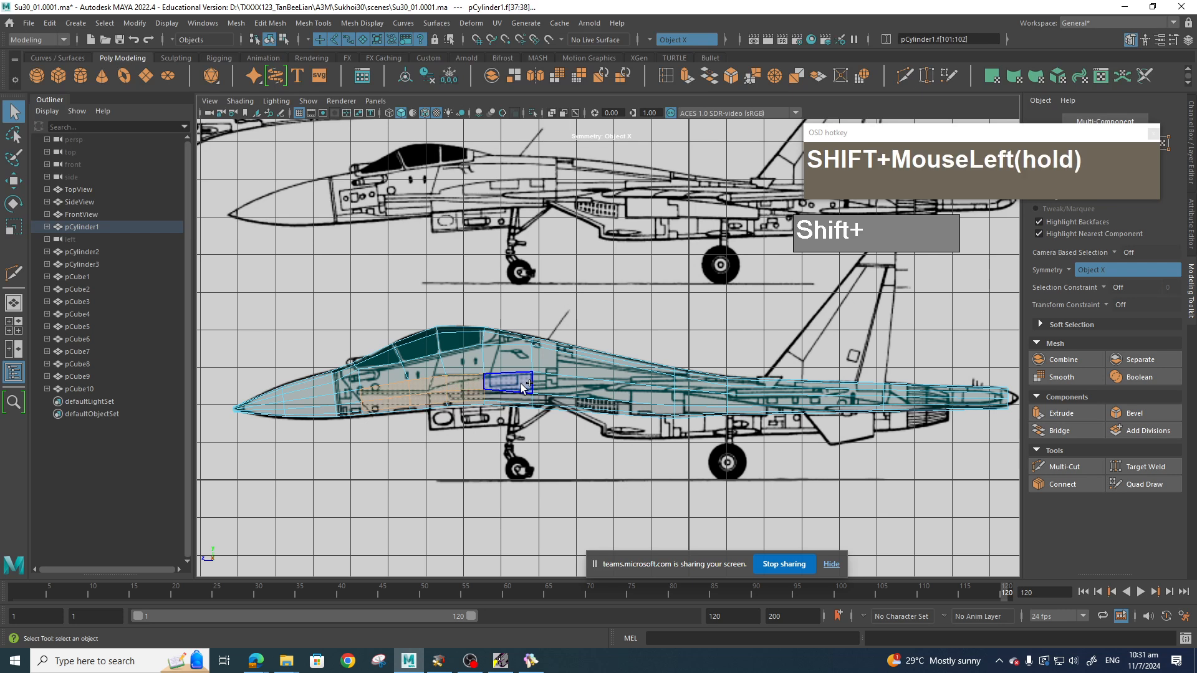
left_click(529, 397, "shift")
left_click(596, 386, "shift")
left_click(607, 405, "shift")
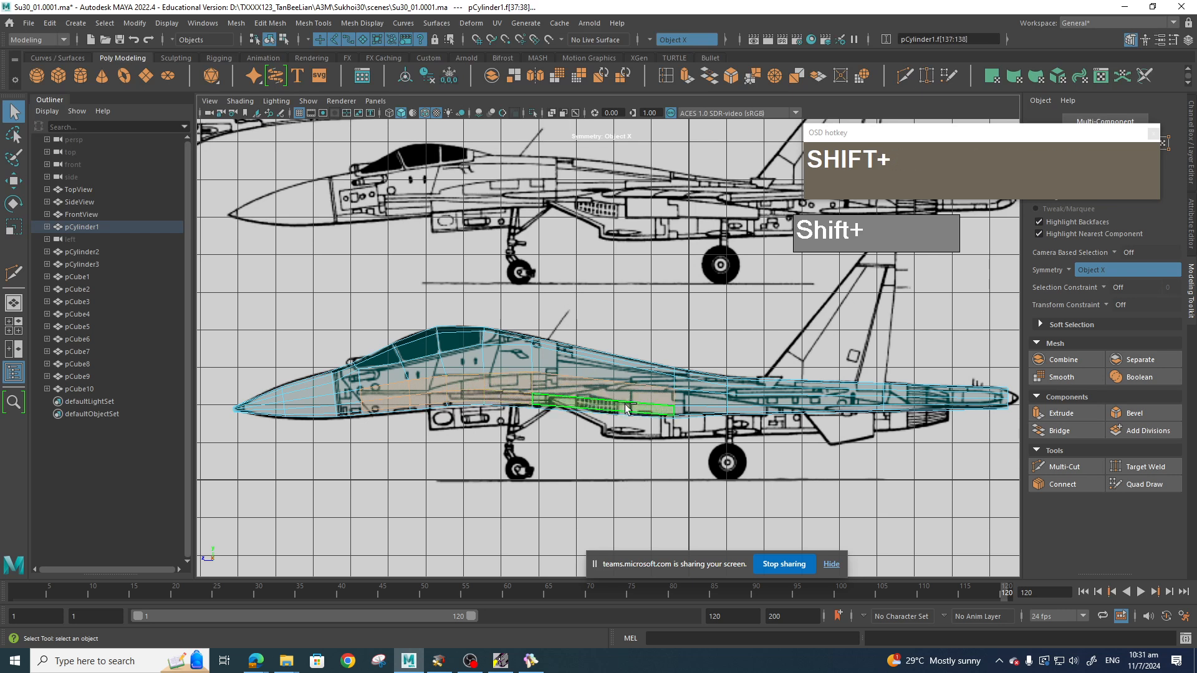
left_click(702, 400, "shift")
left_click(776, 409, "shift")
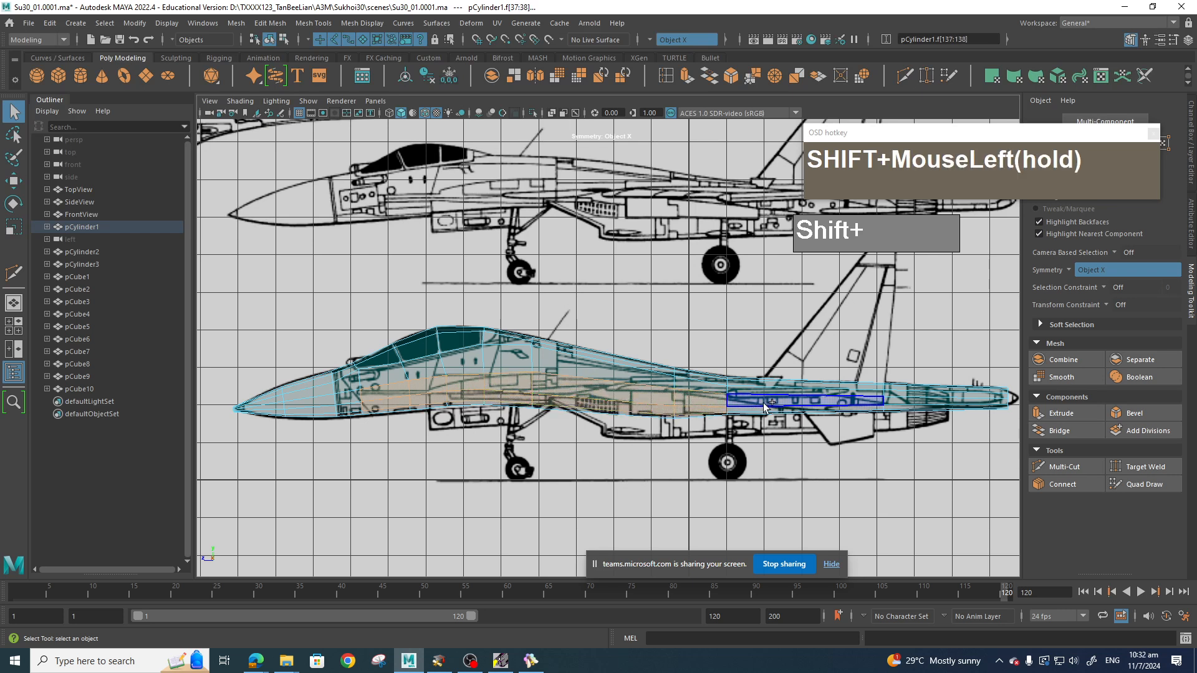
left_click(778, 408, "shift")
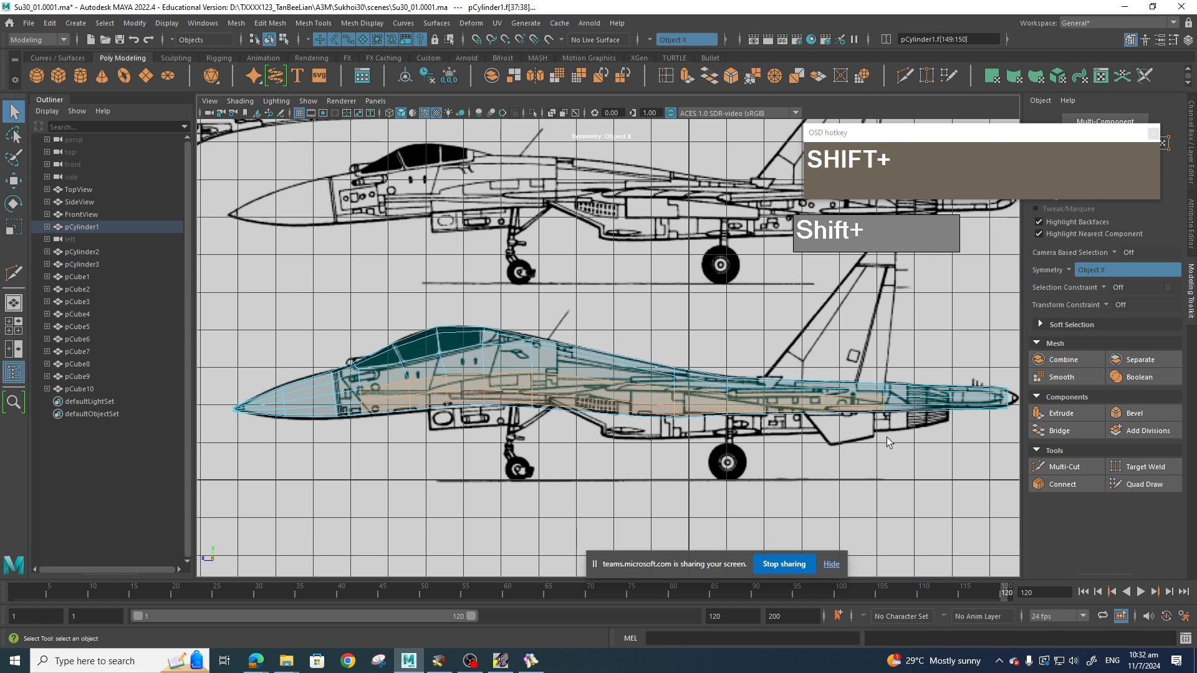
Examine the selected side faces against the top-view blueprint, from the tail and engines forward to the cockpit.
key("space")
left_click_drag(879, 461, 830, 465)
scroll(727, 390, "down", 2)
middle_click_drag(736, 372, 672, 413, "alt")
scroll(728, 409, "down", 1)
middle_click_drag(688, 365, 687, 357, "alt")
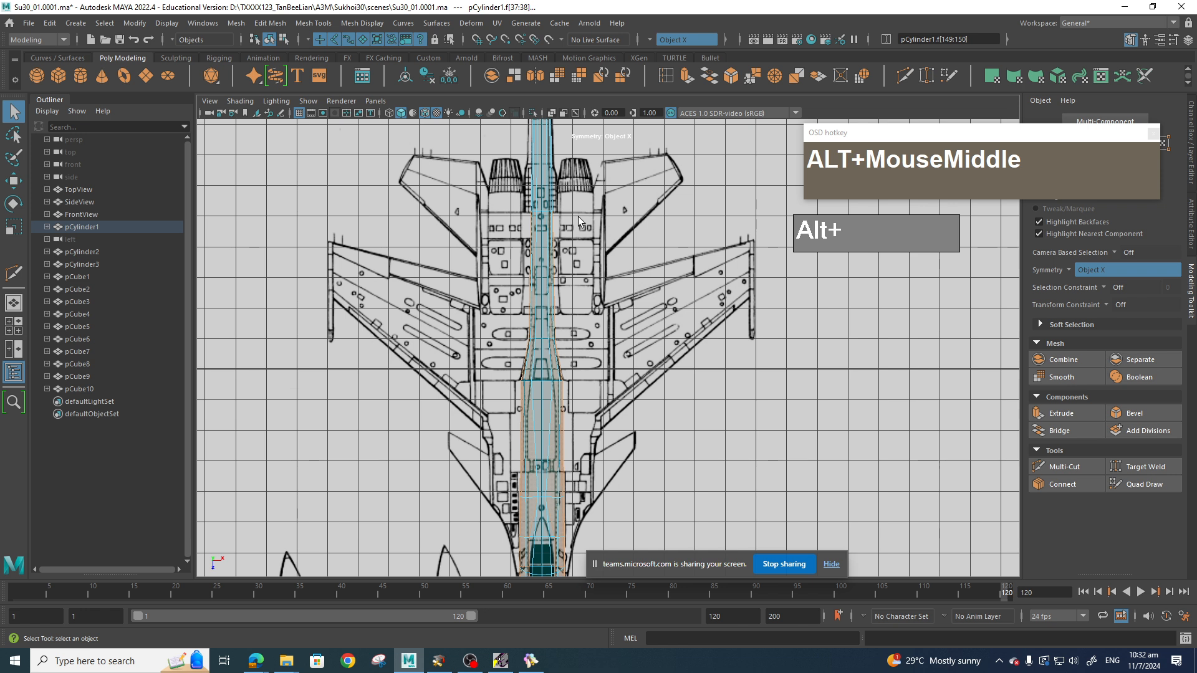
scroll(582, 319, "down", 1)
scroll(579, 319, "up", 2)
middle_click_drag(579, 319, 636, 331, "alt")
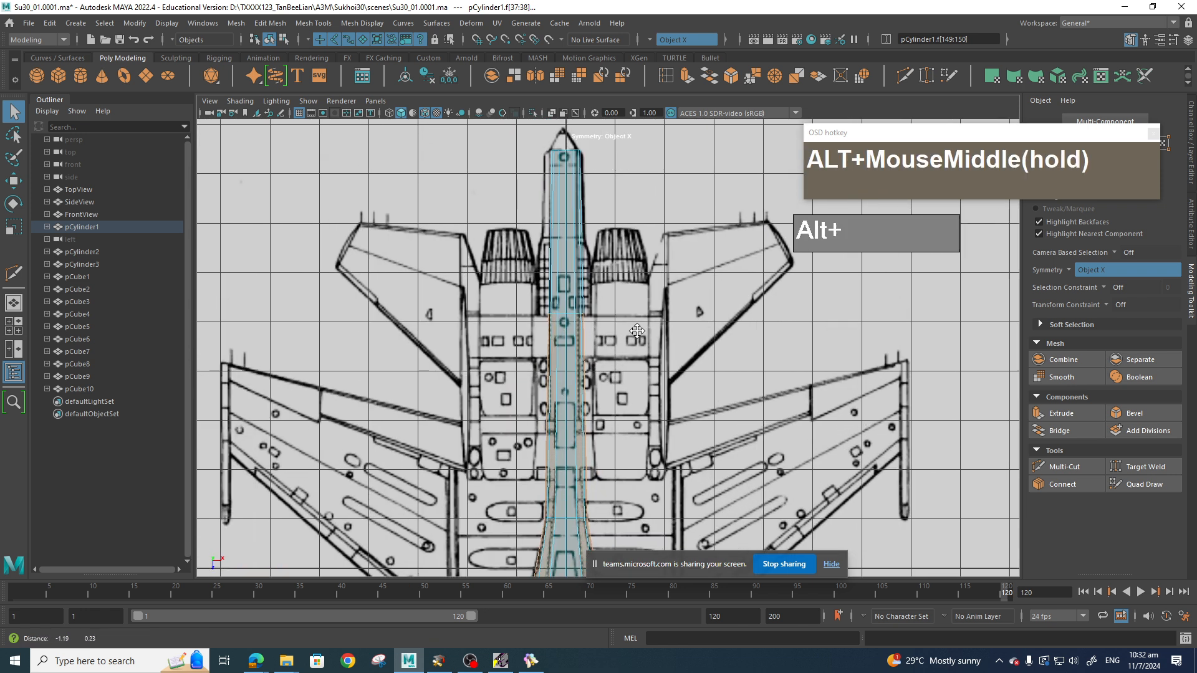
scroll(584, 315, "up", 1)
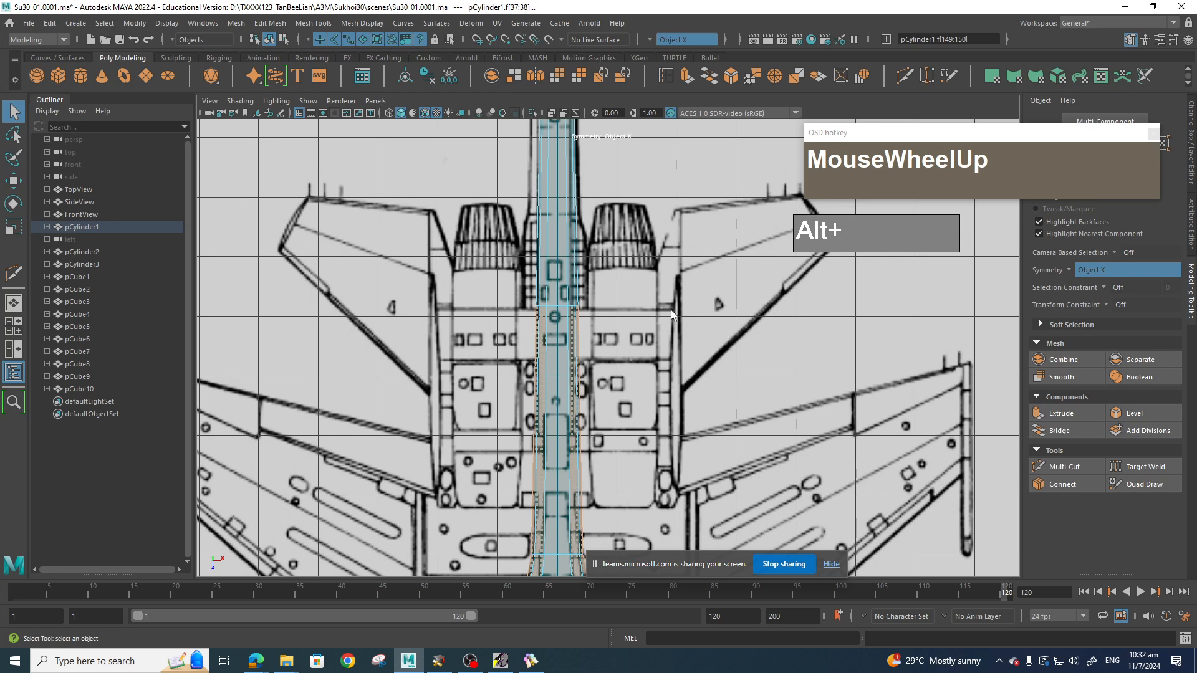
scroll(671, 309, "down", 3)
middle_click_drag(672, 513, 648, 321, "alt")
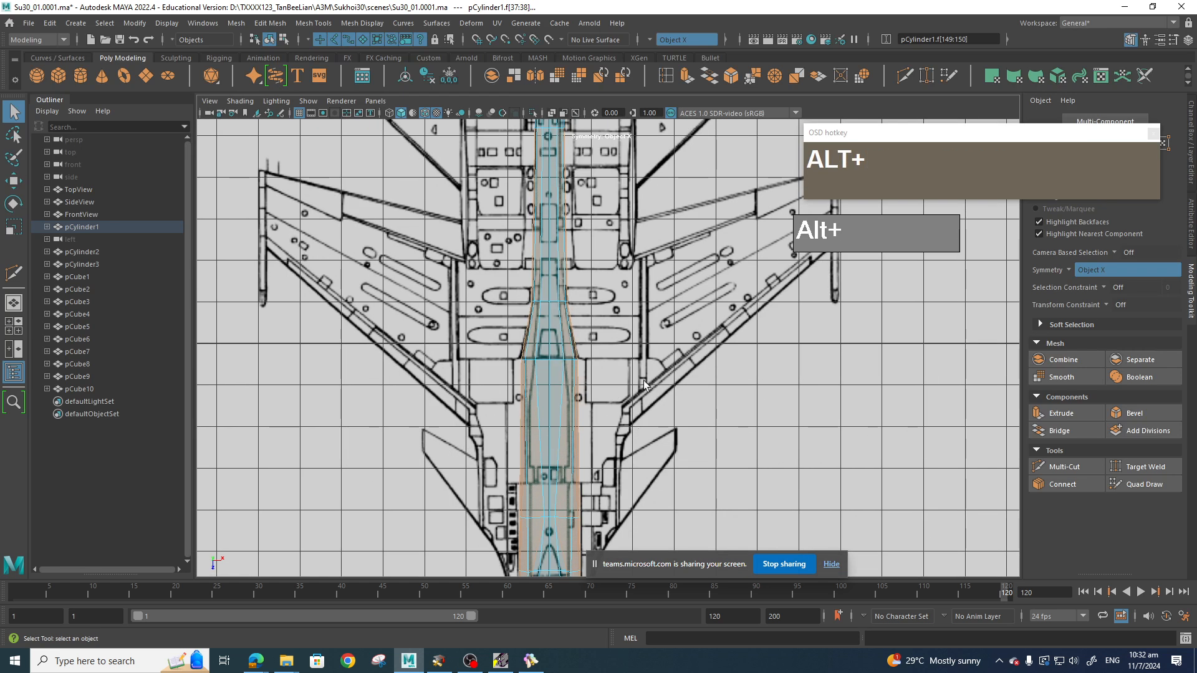
middle_click_drag(629, 402, 647, 254, "alt")
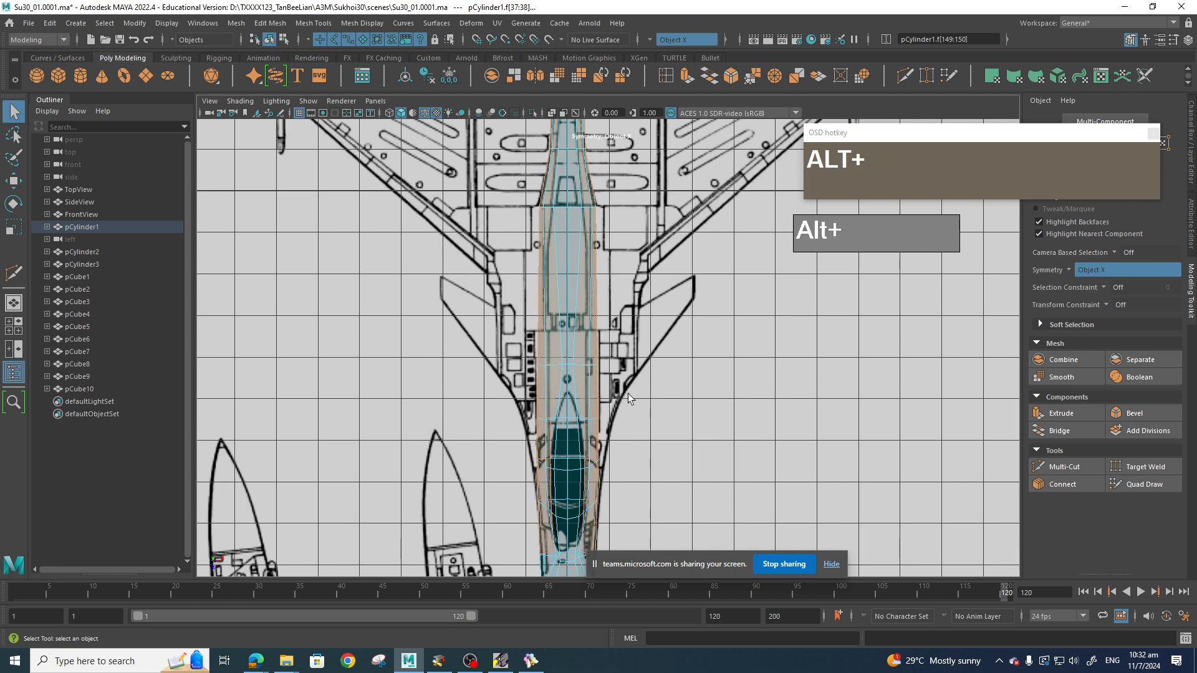
middle_click_drag(649, 329, 643, 392, "alt")
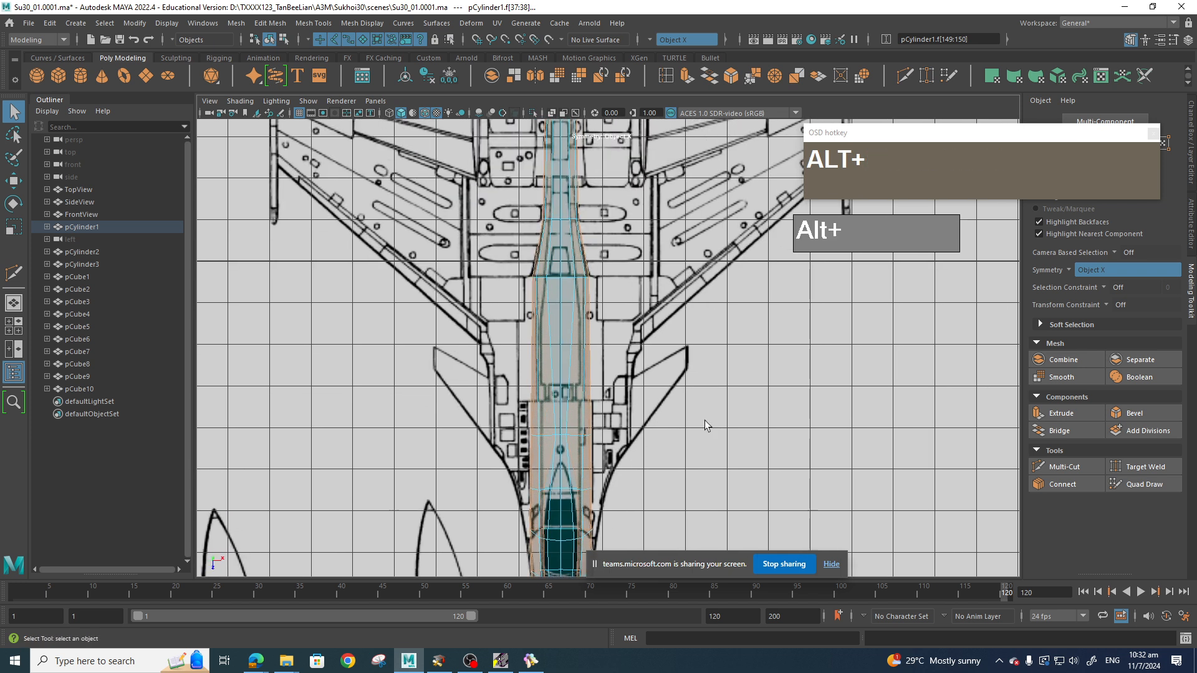
Return to the side view and extrude the selected lower side faces with an offset of 0.2.
key("space")
left_click_drag(705, 426, 766, 427)
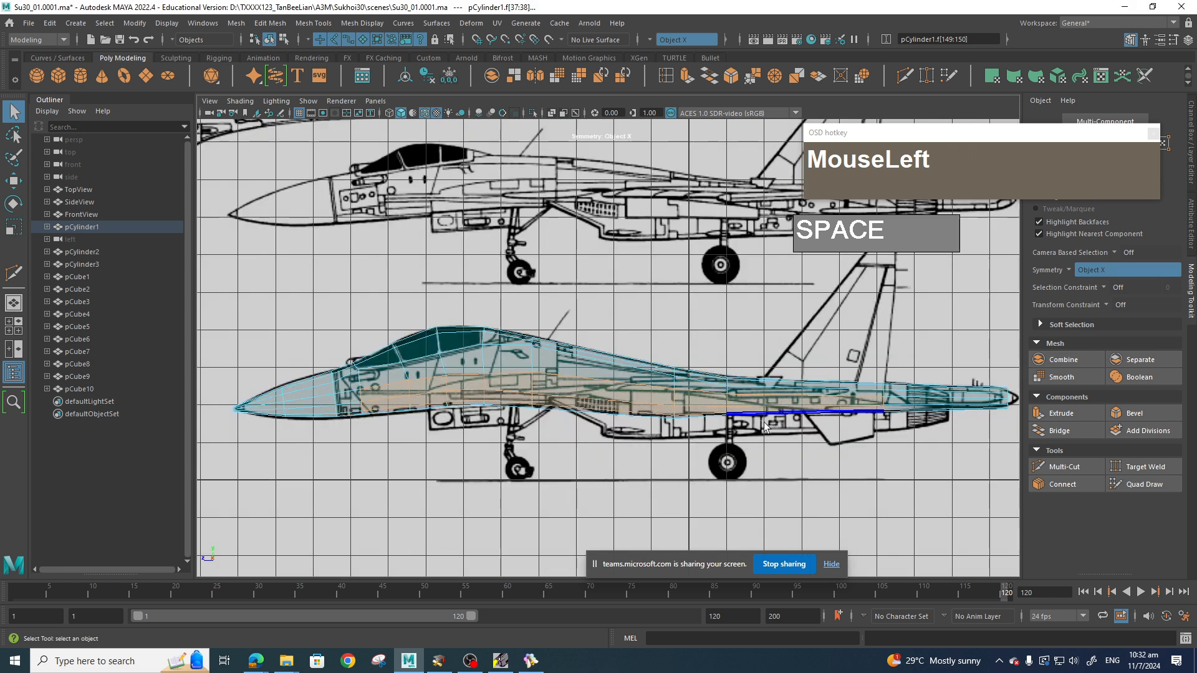
scroll(667, 412, "up", 3)
middle_click_drag(683, 410, 757, 414, "alt")
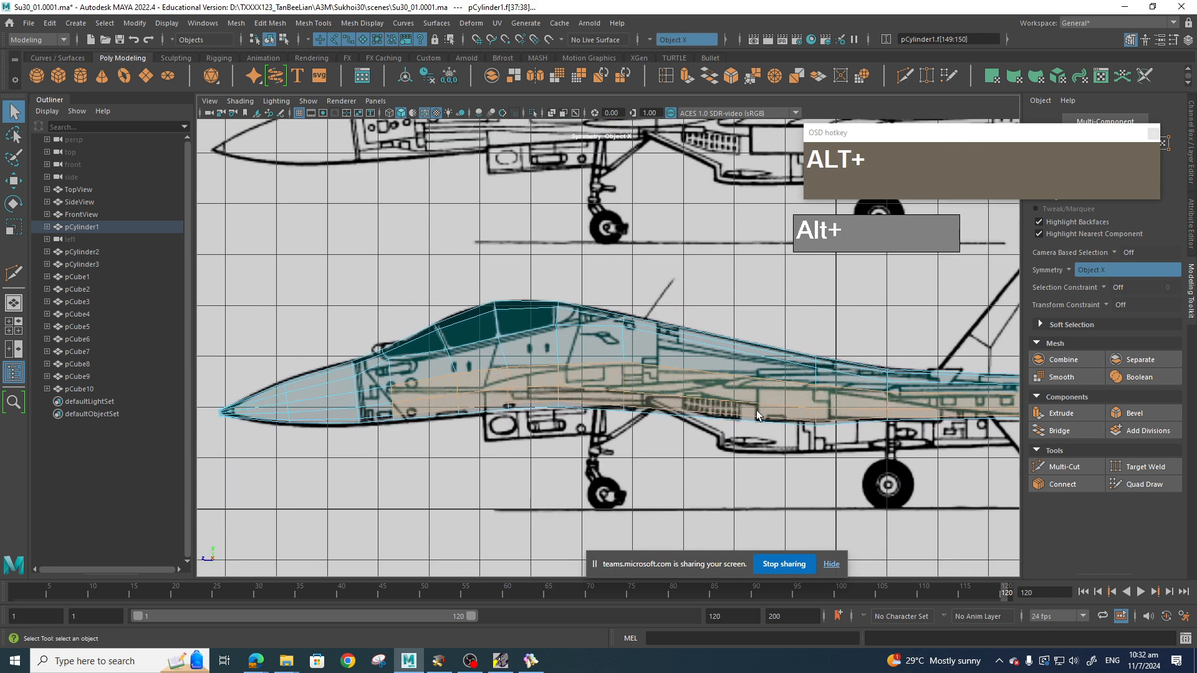
scroll(748, 424, "down", 3)
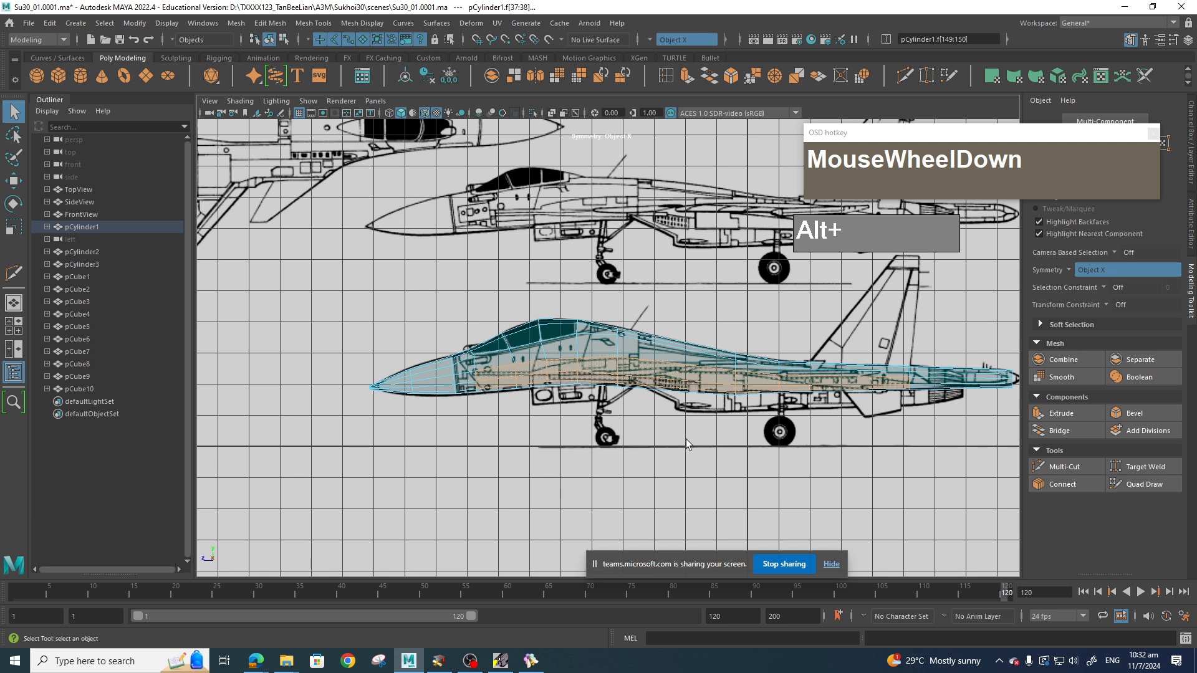
scroll(700, 424, "up", 1)
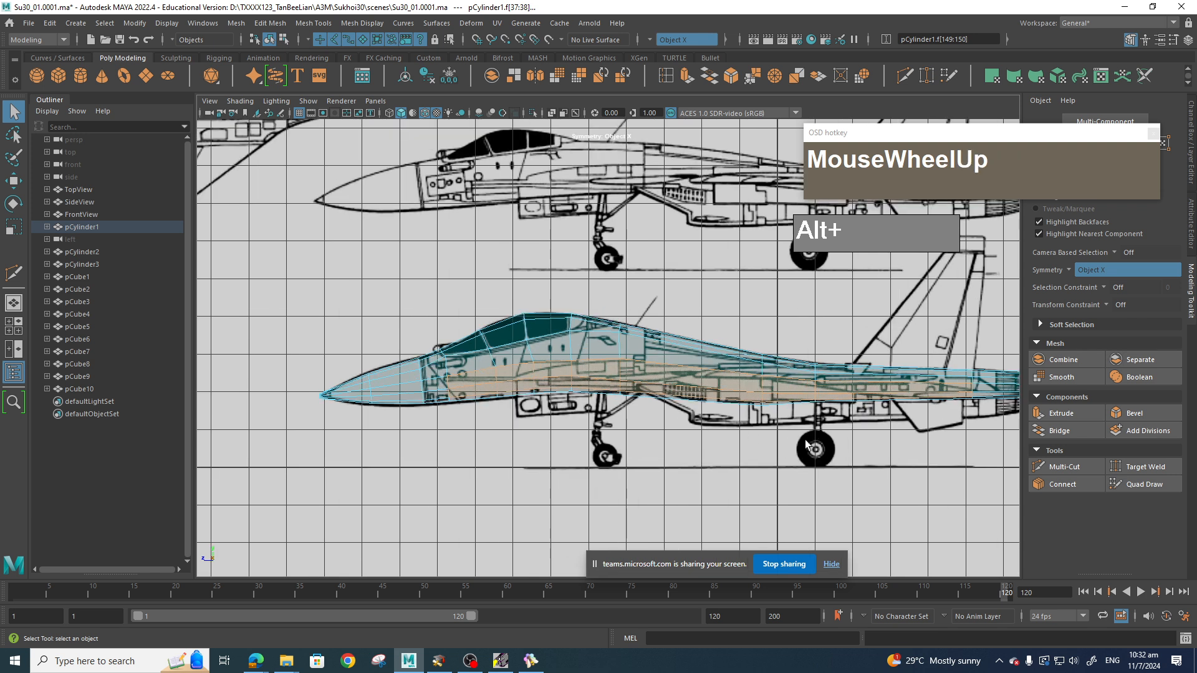
right_click(647, 372, "shift")
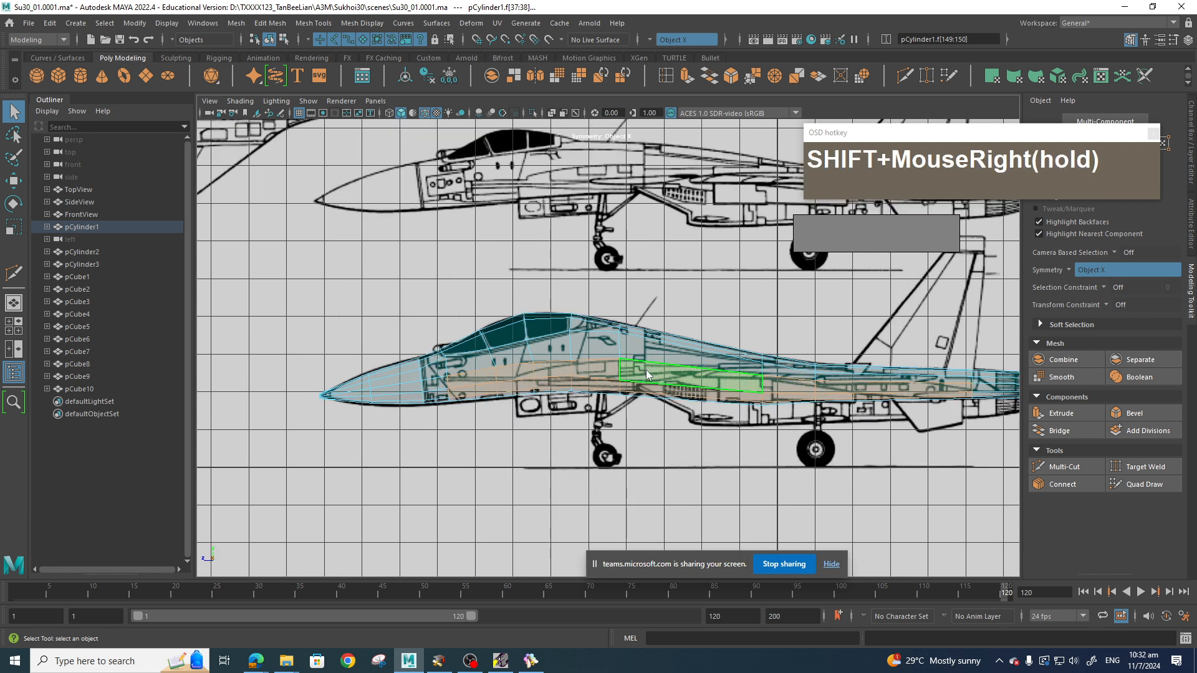
right_click_drag(647, 372, 649, 402, "shift")
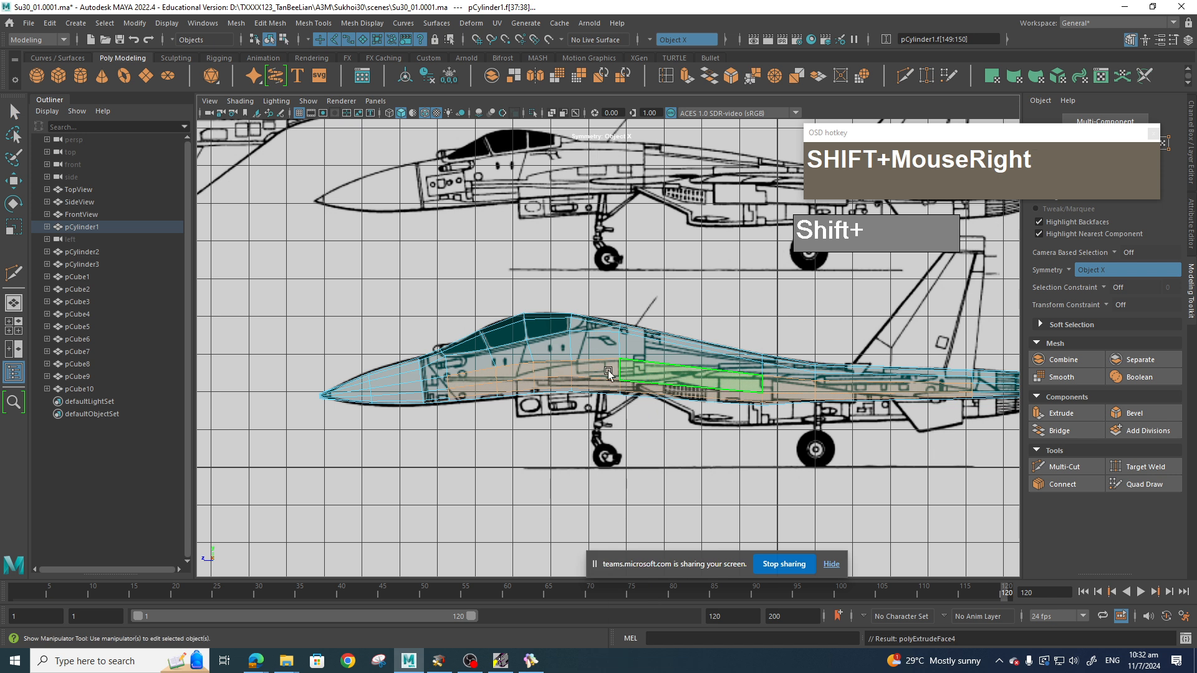
left_click_drag(772, 248, 770, 267)
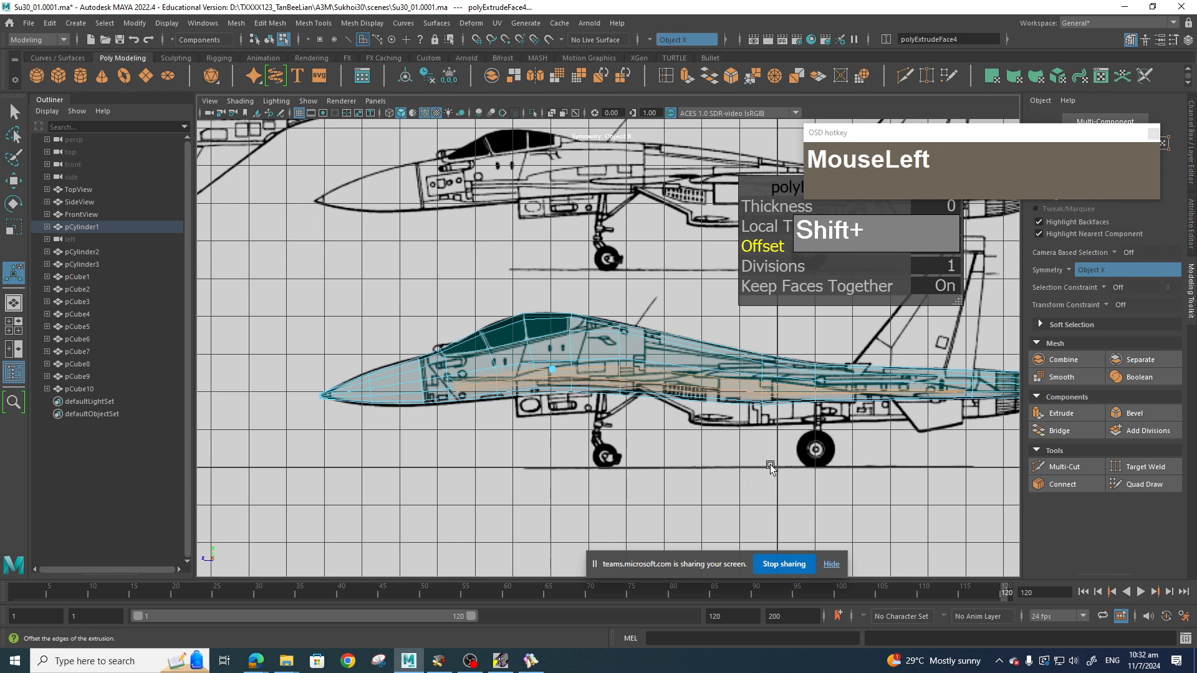
Inspect the inset near the tail fin and set the extrusion's offset to 0.1.
scroll(829, 458, "up", 3)
scroll(686, 411, "up", 5, "alt")
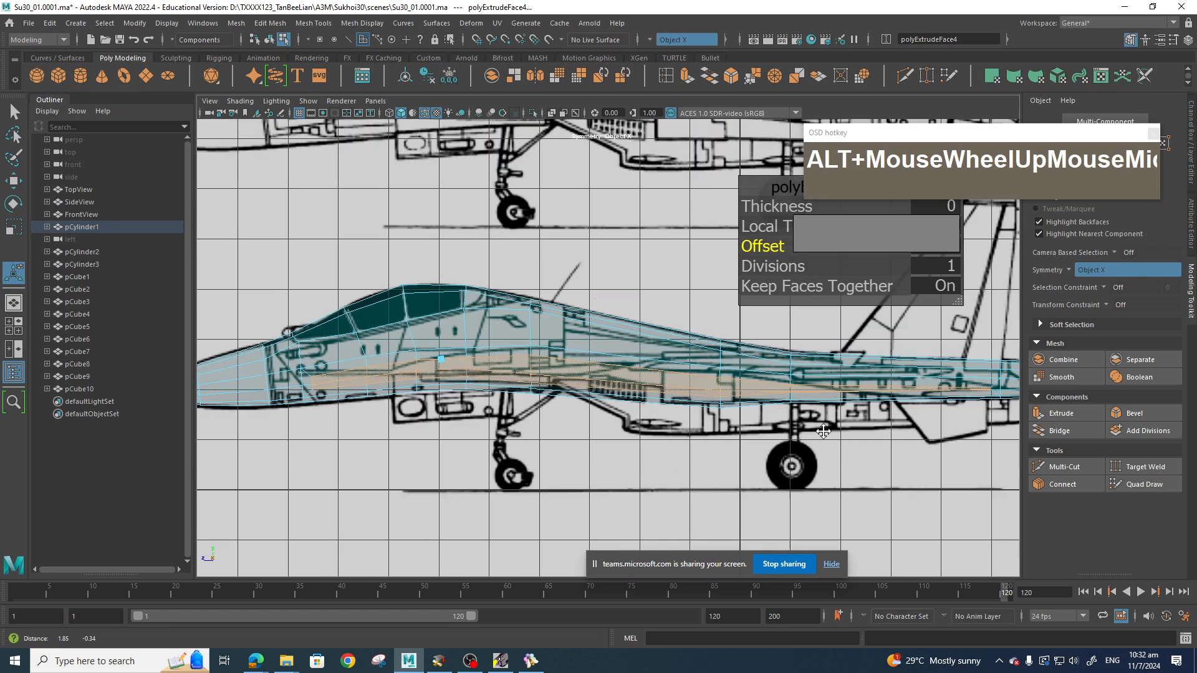
middle_click_drag(863, 390, 796, 482, "alt")
left_click_drag(761, 194, 537, 208)
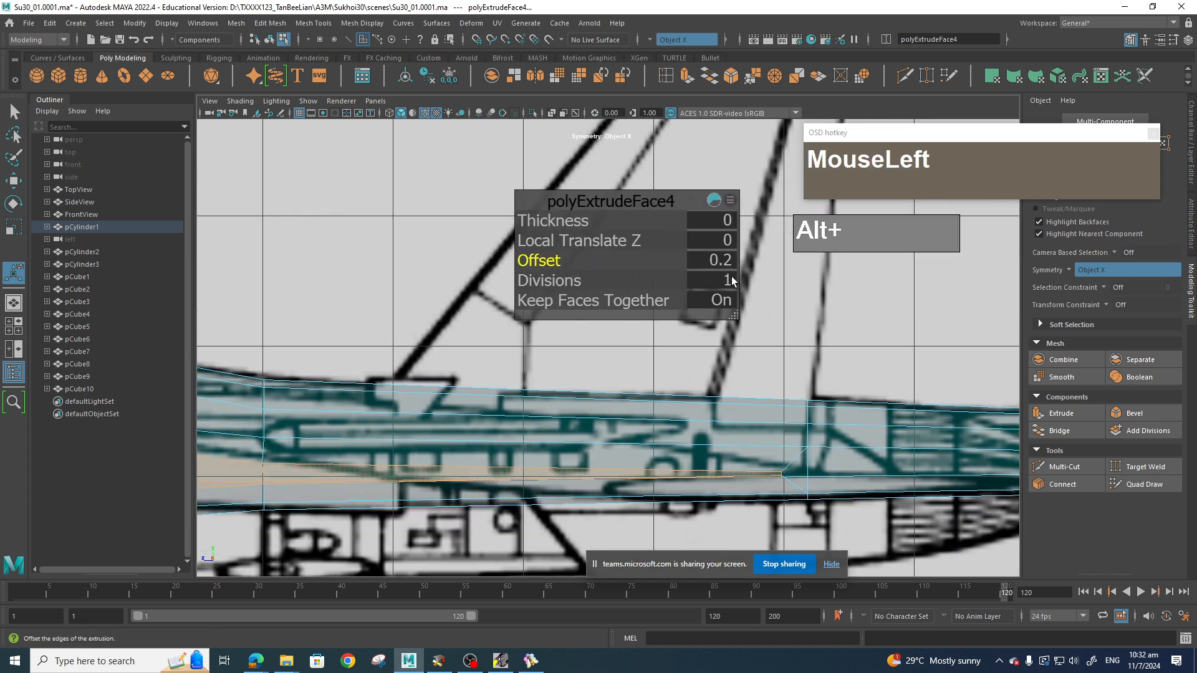
left_click(711, 260)
type("0.1")
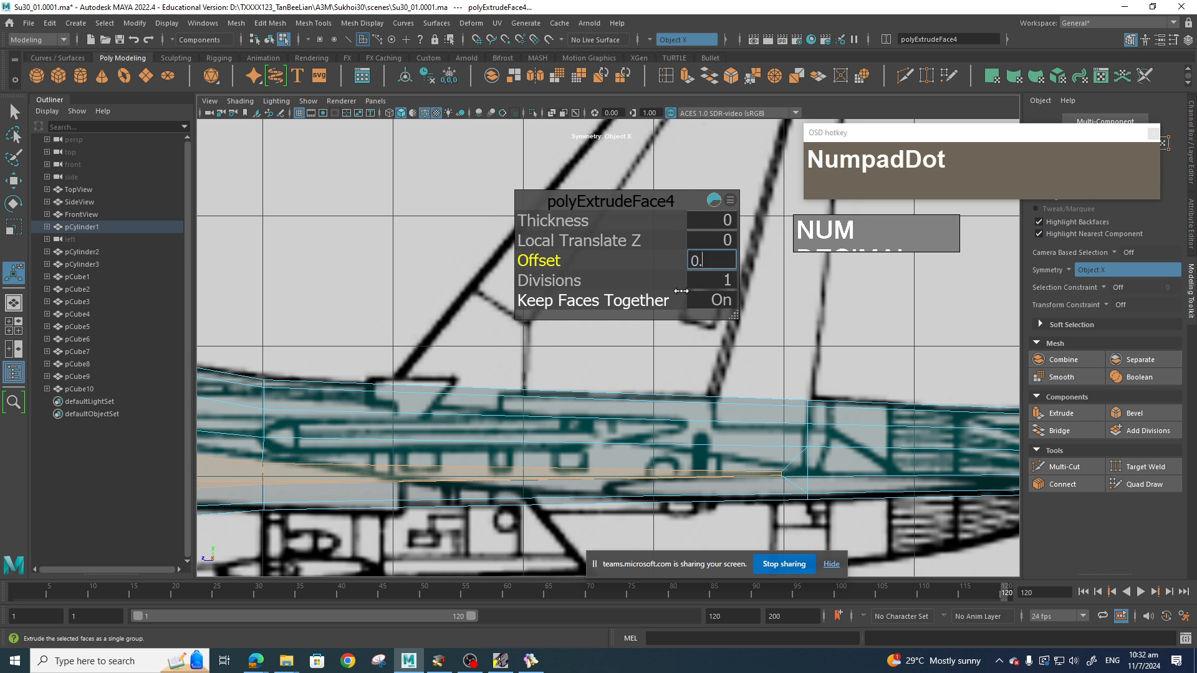
key("Return")
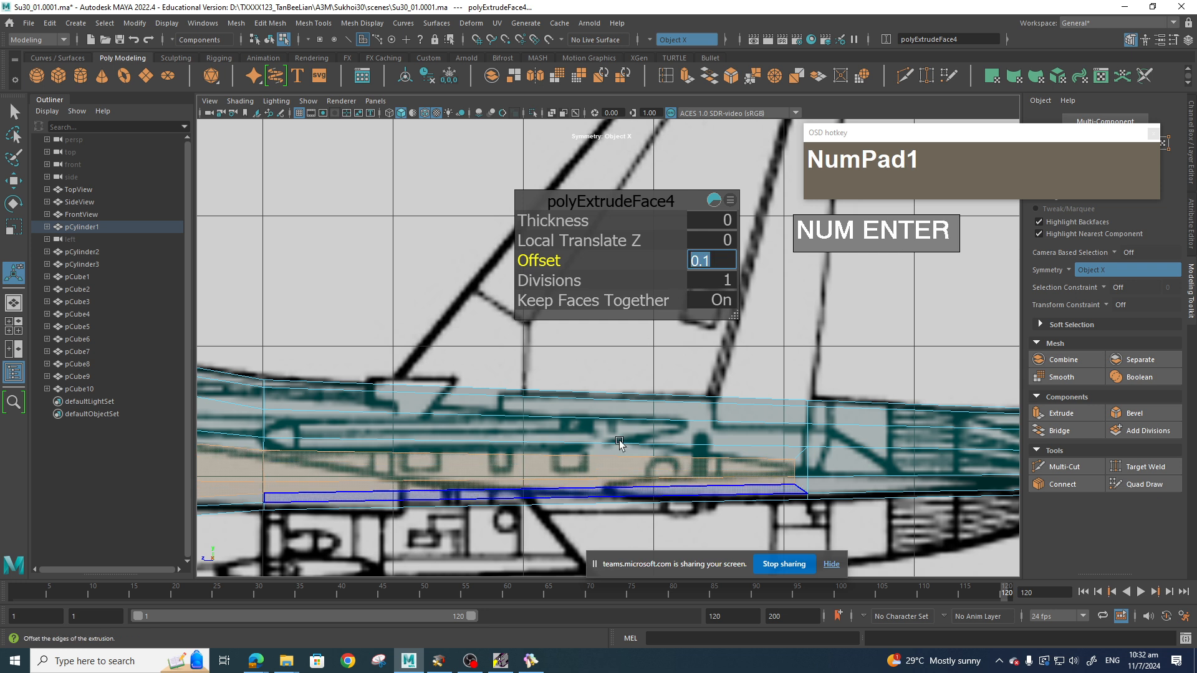
Extrude the inset side faces outward along X in the perspective view, to an X position of about 0.99.
scroll(596, 431, "down", 5)
middle_click_drag(595, 431, 599, 401, "alt")
scroll(655, 496, "up", 3)
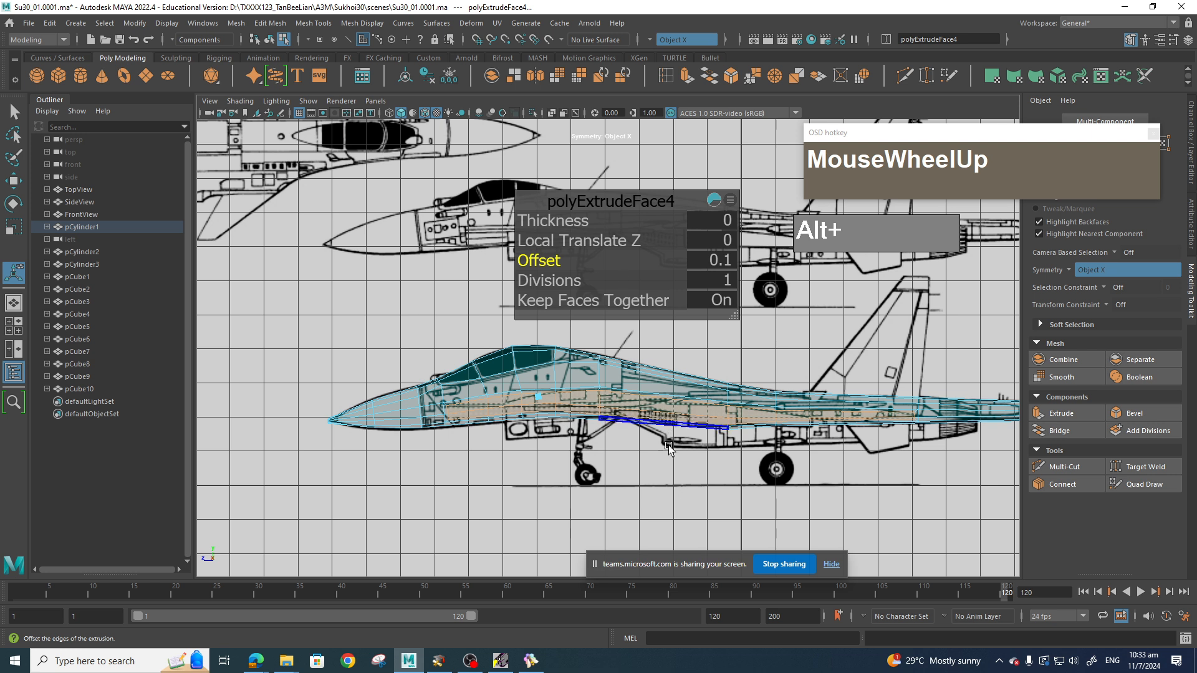
key("space")
mouse_move(659, 478)
left_mouse_down()
mouse_move(666, 453)
mouse_move(652, 473)
left_mouse_up()
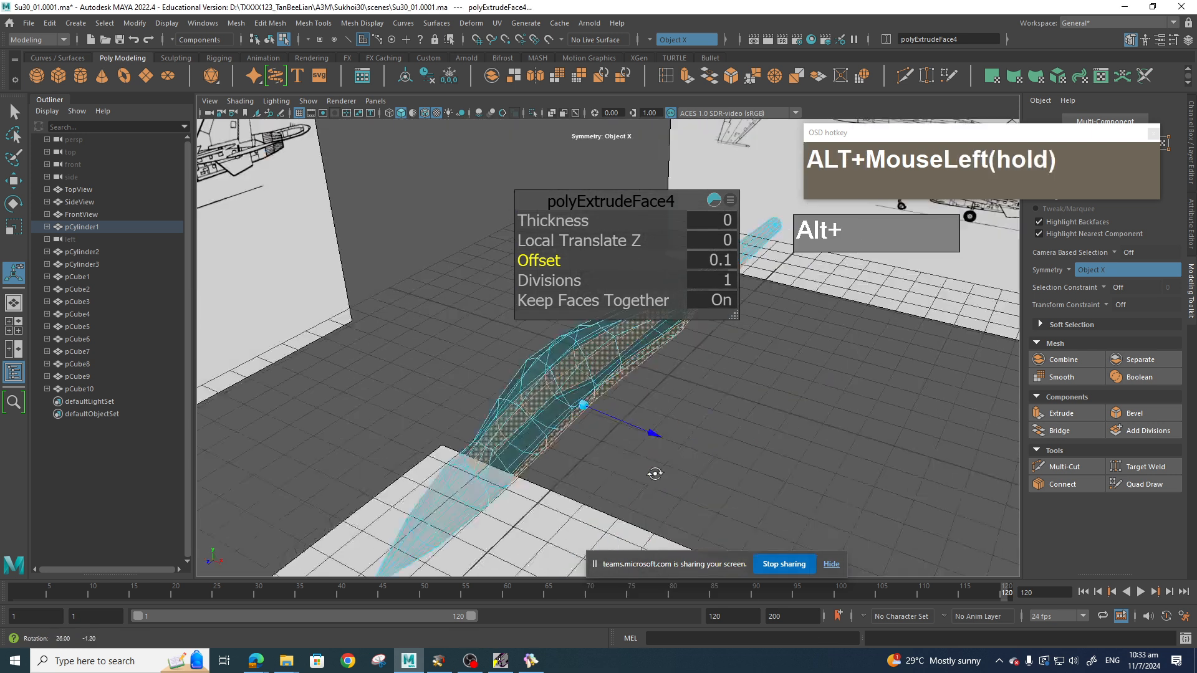
mouse_move(652, 473)
middle_mouse_down("alt")
mouse_move(668, 430)
mouse_move(672, 484)
middle_mouse_up("alt")
left_click_drag(671, 484, 690, 470, "alt")
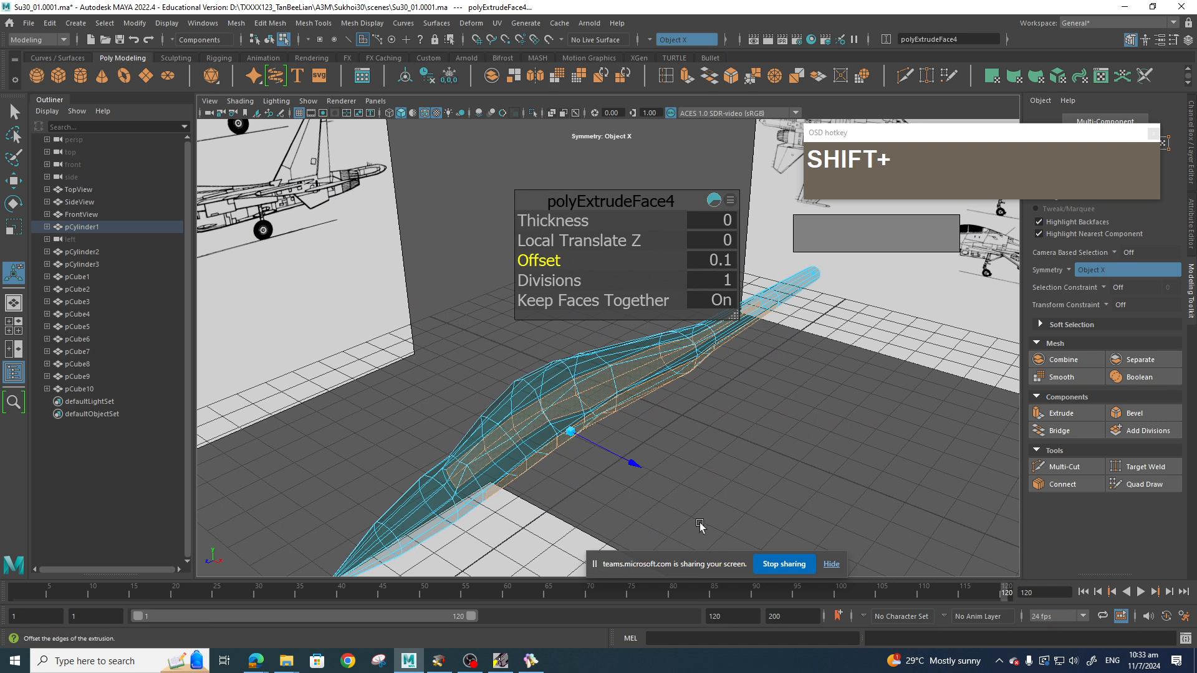
key("w")
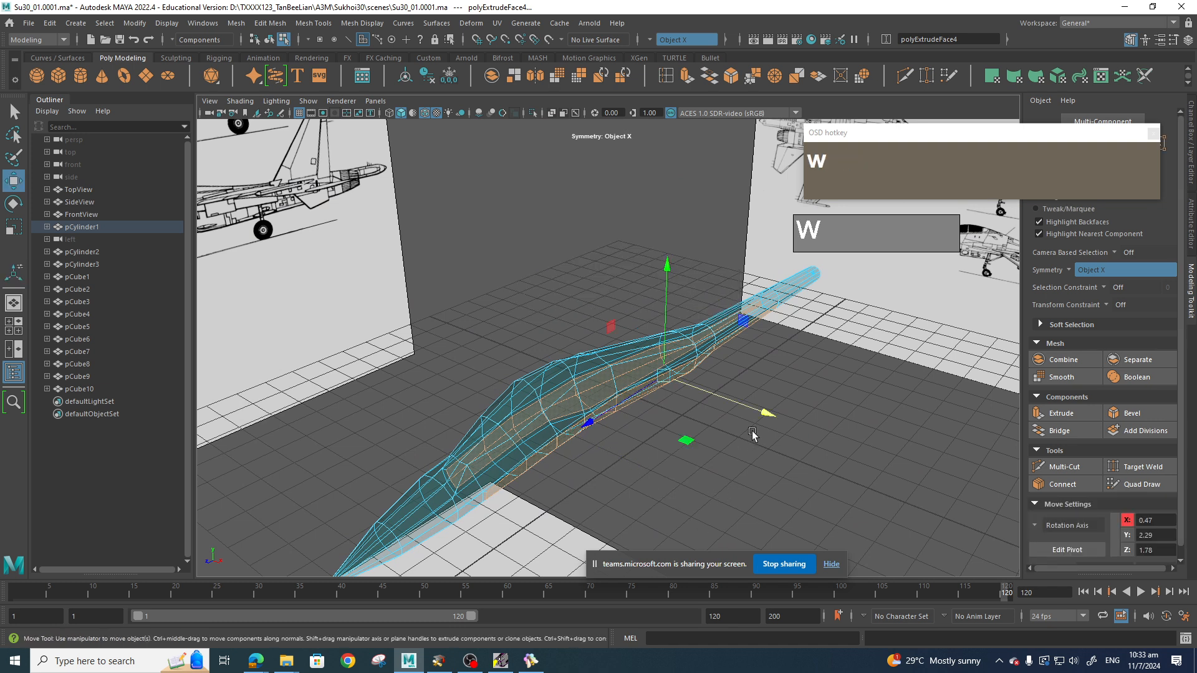
left_click_drag(760, 415, 773, 422, "shift")
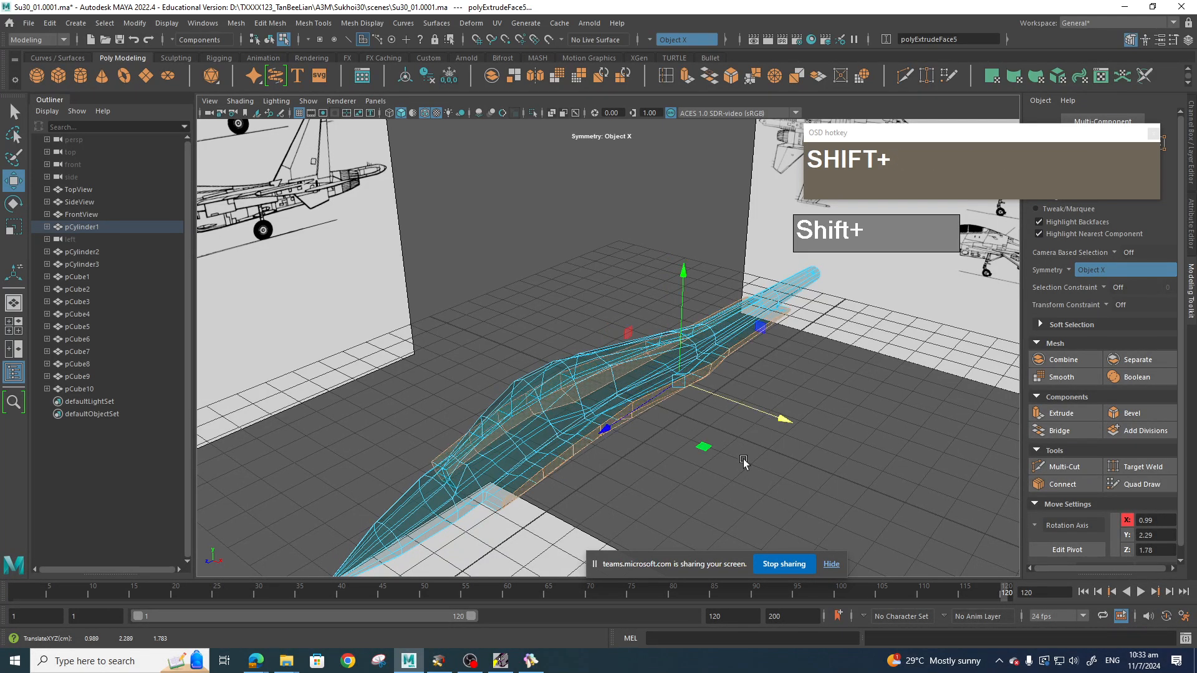
Move the extruded side faces outward along X to about 1.49 against the top-view blueprint, and ready the Scale tool.
key("space")
left_click_drag(743, 460, 686, 466)
scroll(740, 411, "down", 3)
middle_click_drag(713, 358, 712, 478, "alt")
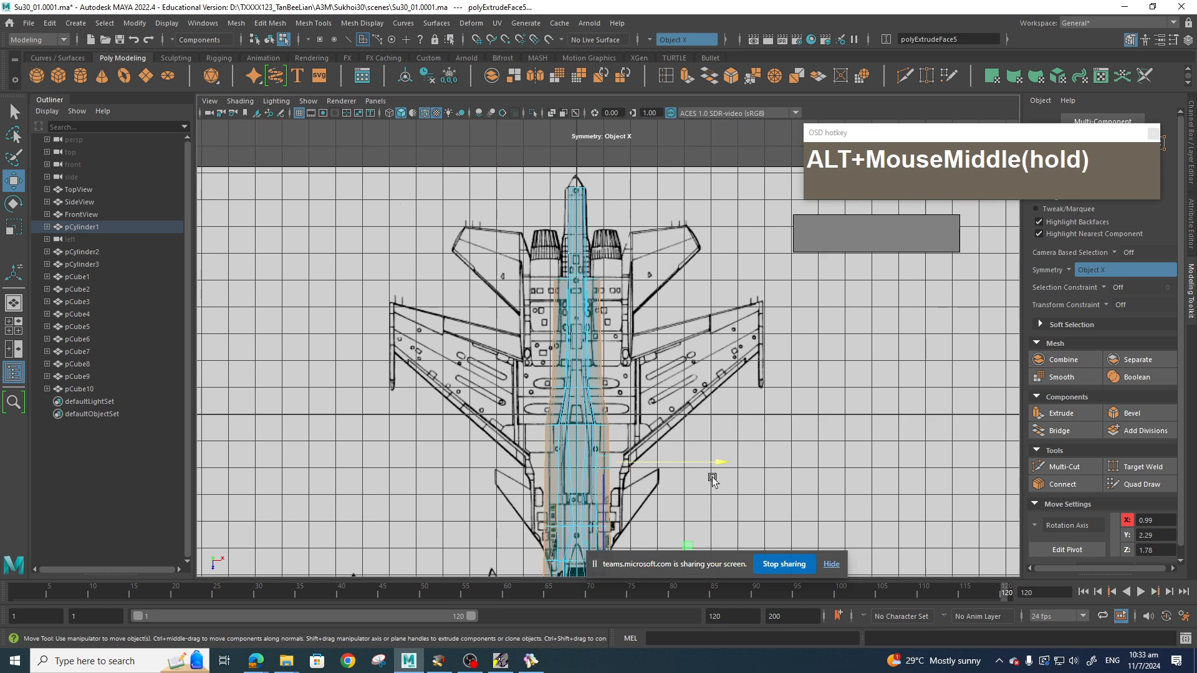
scroll(702, 447, "down", 1)
middle_click_drag(698, 430, 718, 375, "alt")
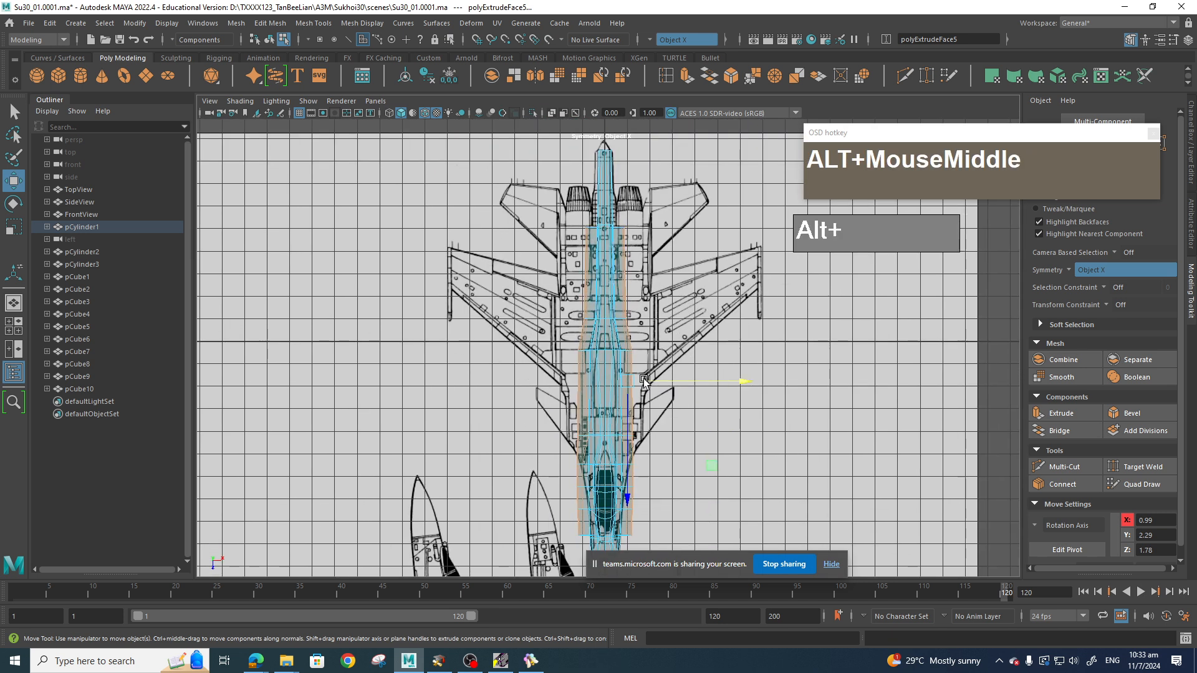
scroll(681, 496, "up", 1)
middle_click_drag(682, 481, 665, 462, "alt")
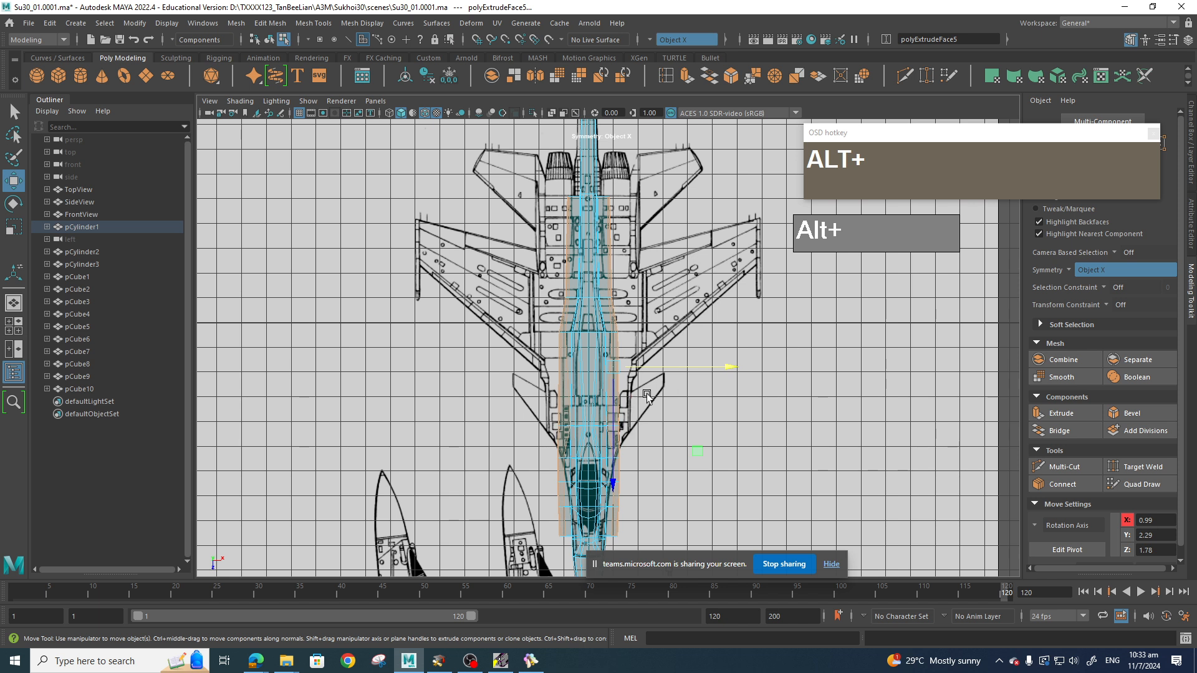
left_click_drag(664, 365, 678, 364)
left_click(620, 483)
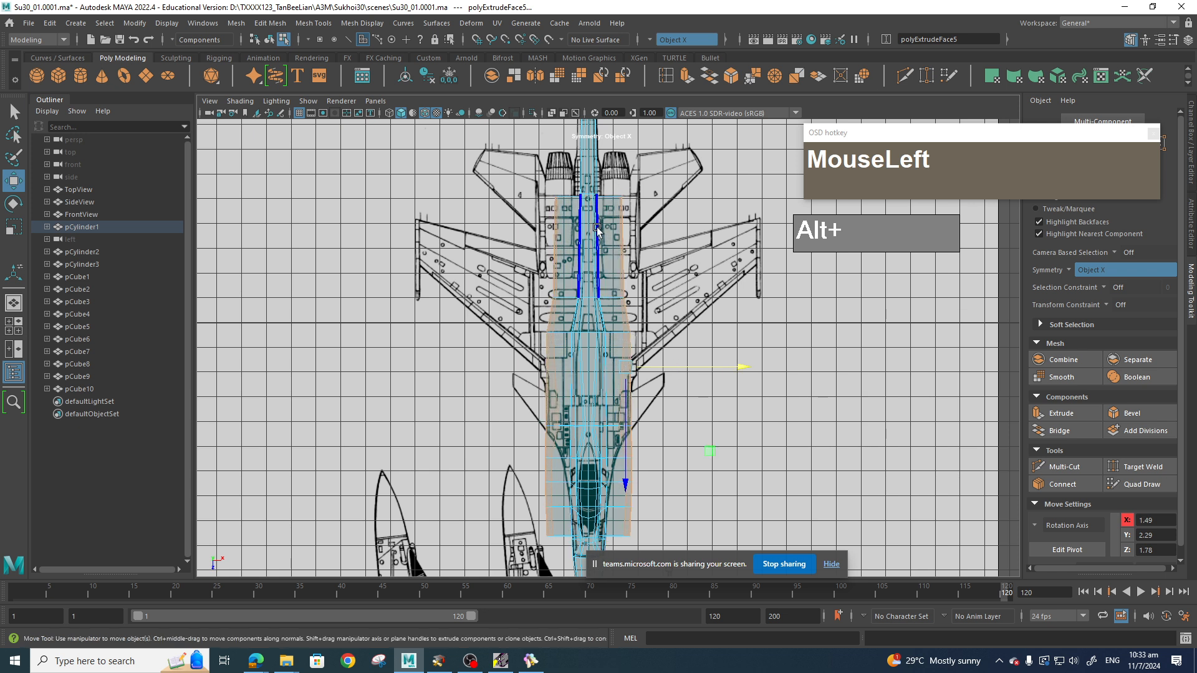
key("r")
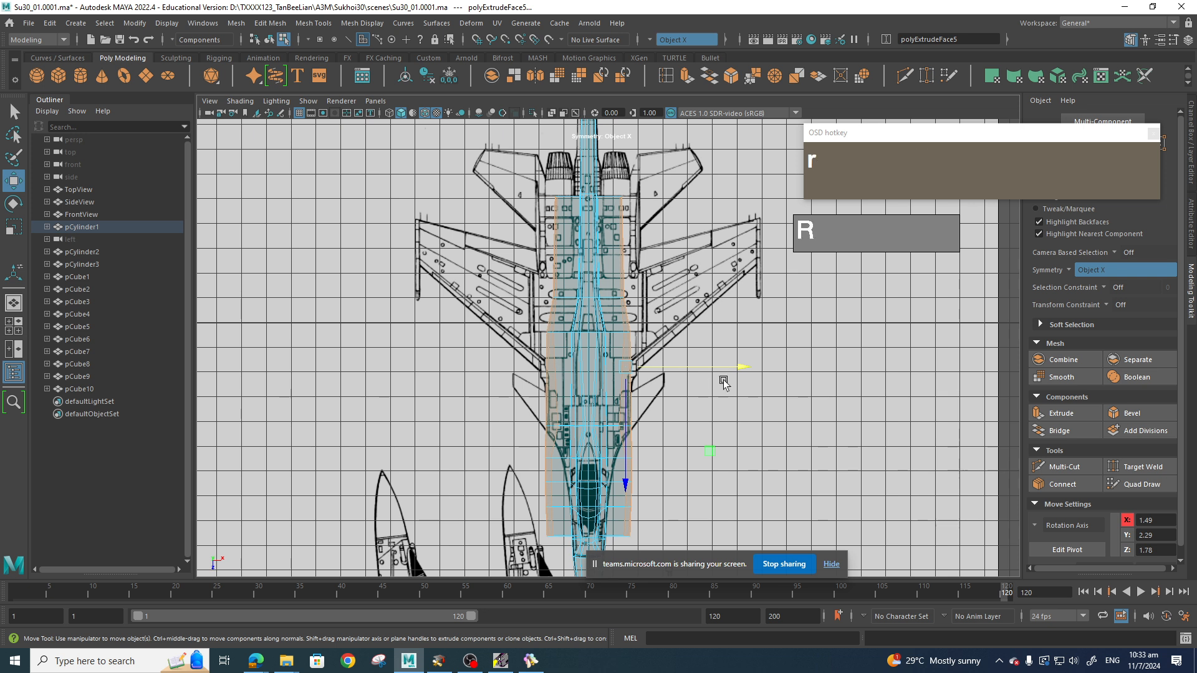
Try scaling the extruded side faces along X, undo it, and inspect the side extrusion in the perspective view.
mouse_move(740, 366)
left_mouse_down()
mouse_move(707, 374)
mouse_move(757, 365)
mouse_move(741, 371)
left_mouse_up()
key("z")
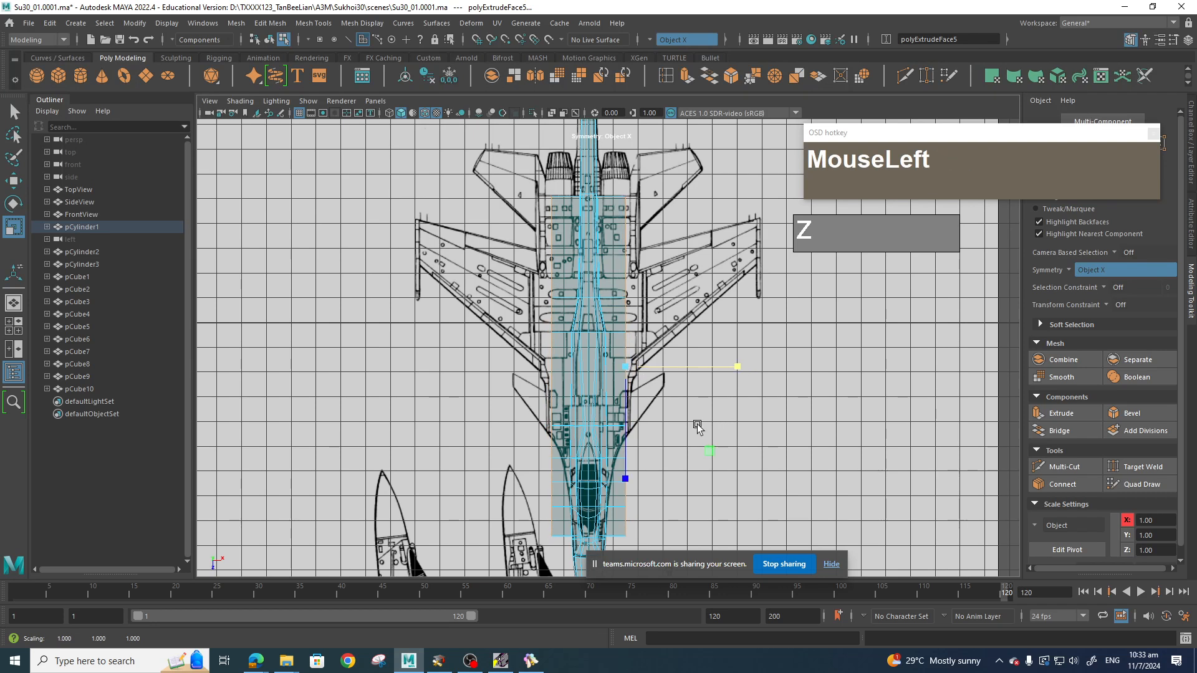
key("space")
left_click_drag(695, 426, 699, 389)
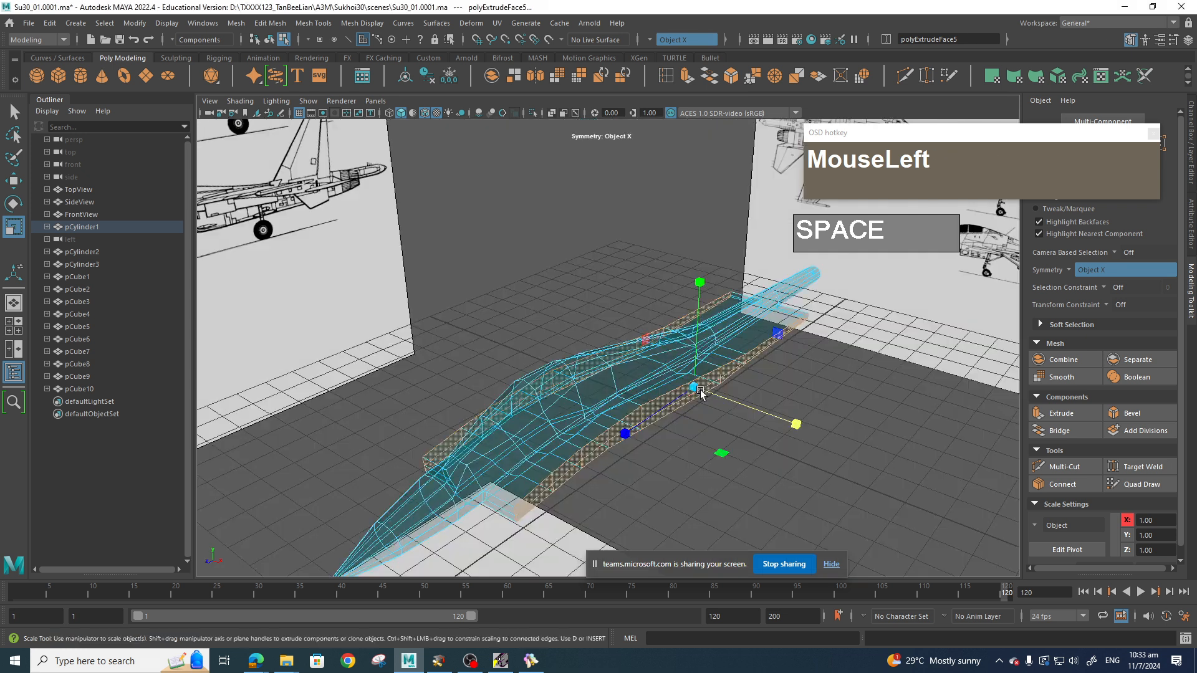
left_click_drag(713, 452, 731, 434, "alt")
left_click_drag(714, 448, 692, 411, "alt")
middle_click_drag(692, 411, 717, 375, "alt")
left_click_drag(717, 375, 598, 410, "alt")
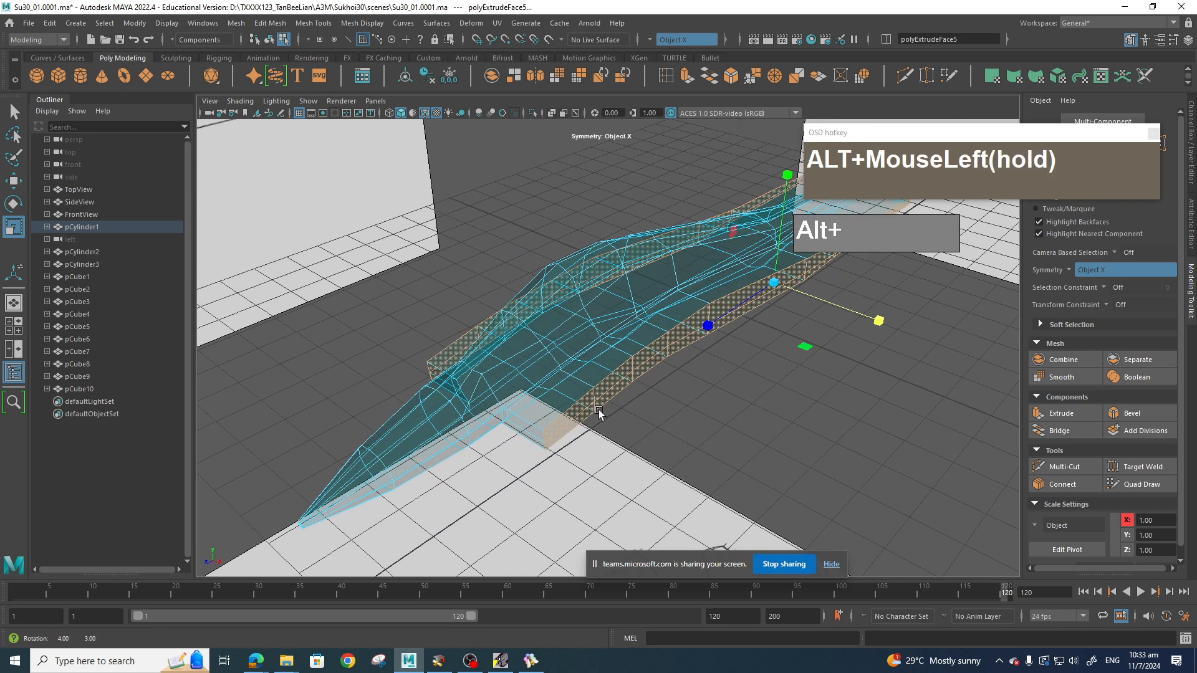
scroll(385, 256, "down", 5)
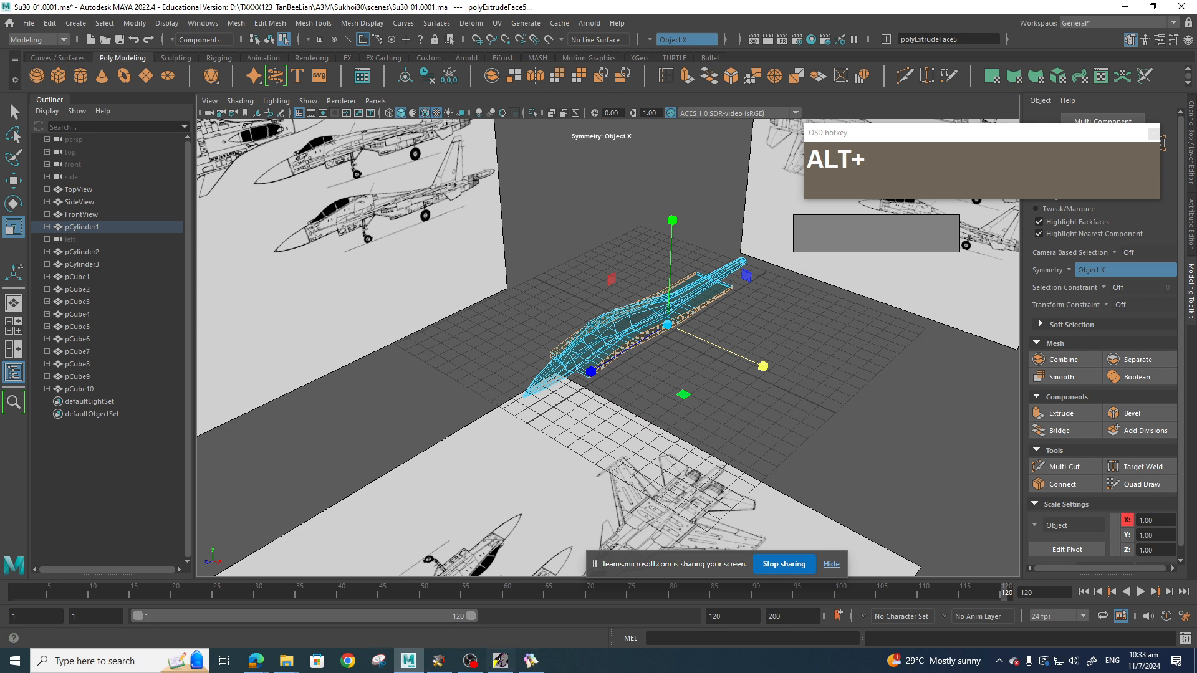
Switch to BeeRef and examine how the body edge runs from beneath the cockpit to the wing root in the reference photo.
left_click(539, 662)
middle_click_drag(782, 399, 768, 397, "alt")
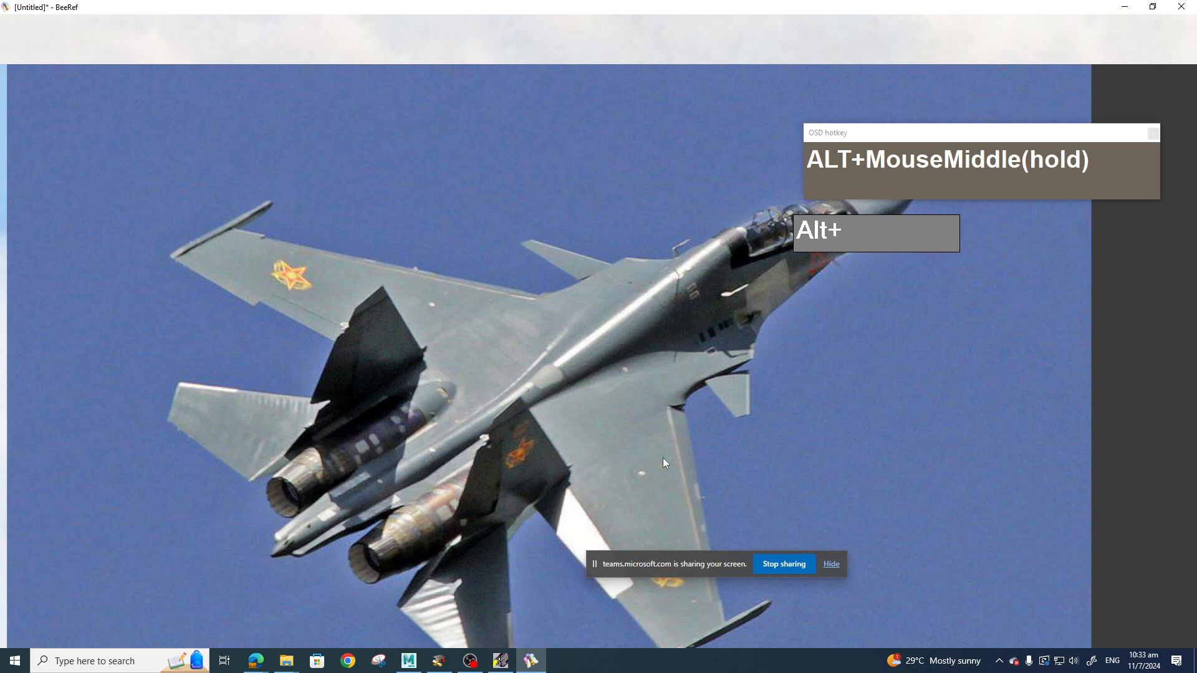
scroll(755, 346, "up", 2)
middle_click_drag(772, 341, 593, 435)
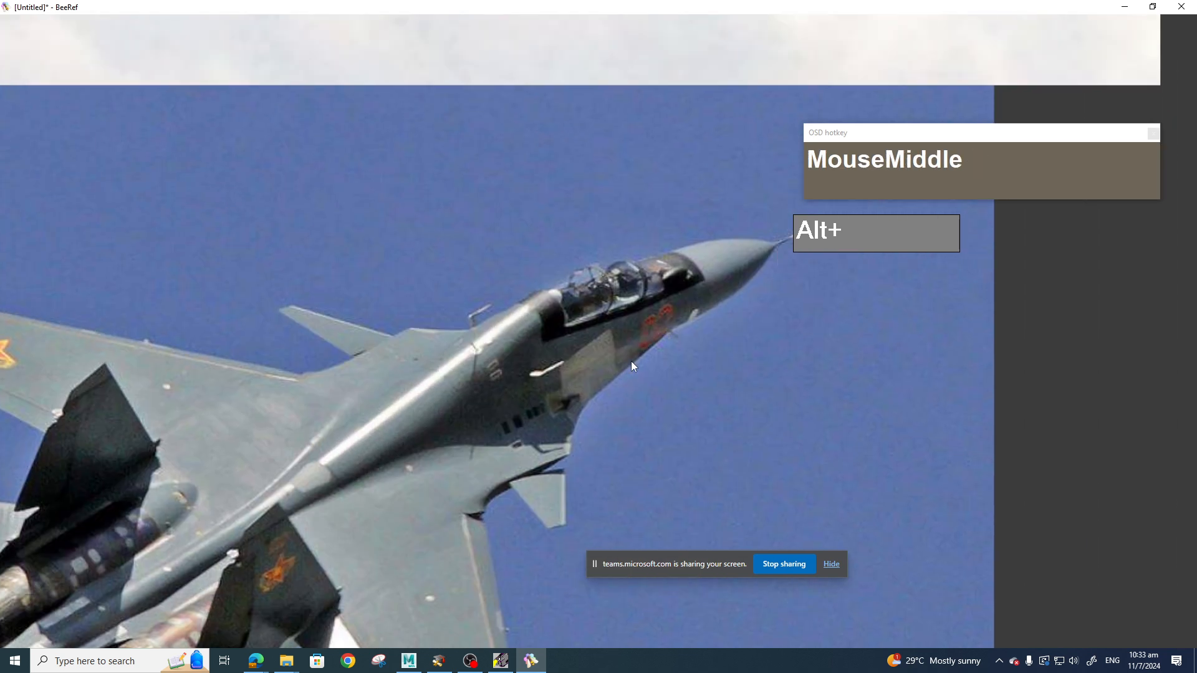
key("ctrl+1")
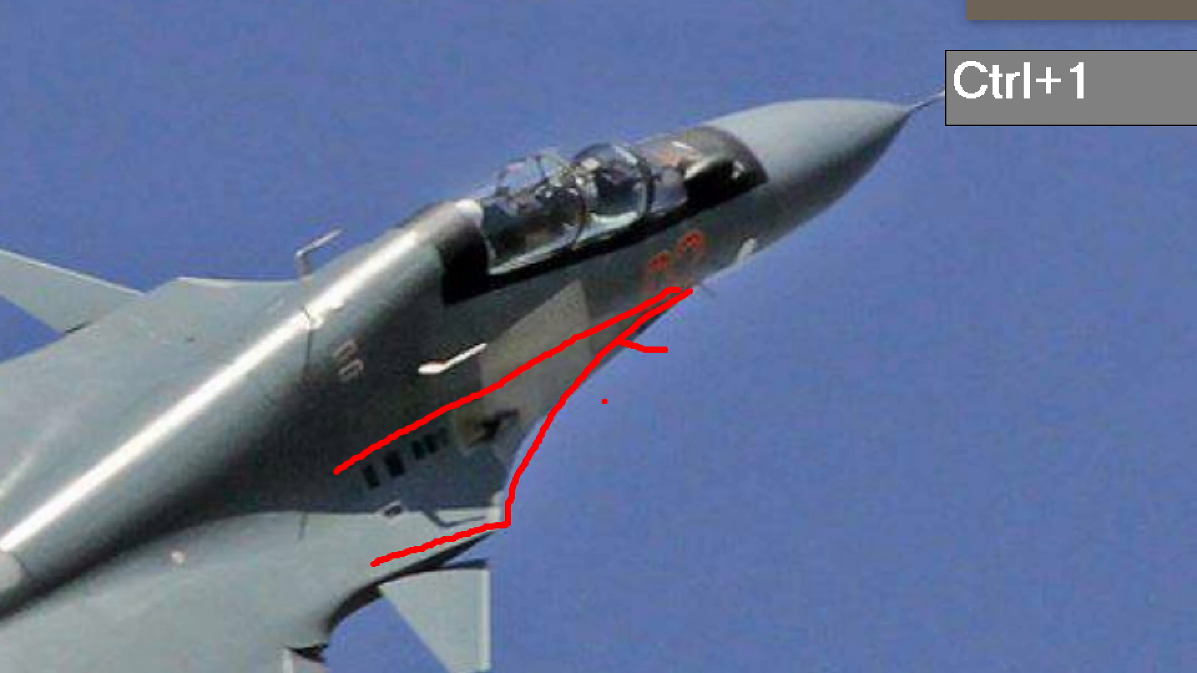
key("Escape")
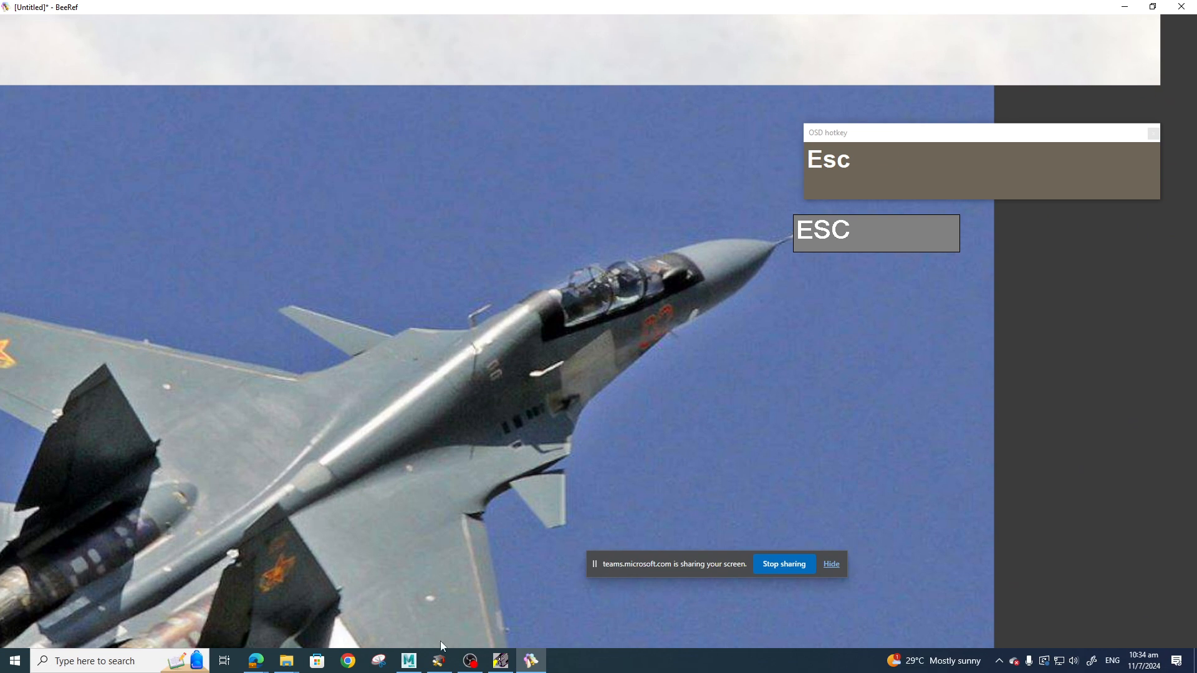
Switch back to Maya's top view and move the front corner vertices of the side extrusion inward against the fuselage edge.
left_click(410, 664)
key("space")
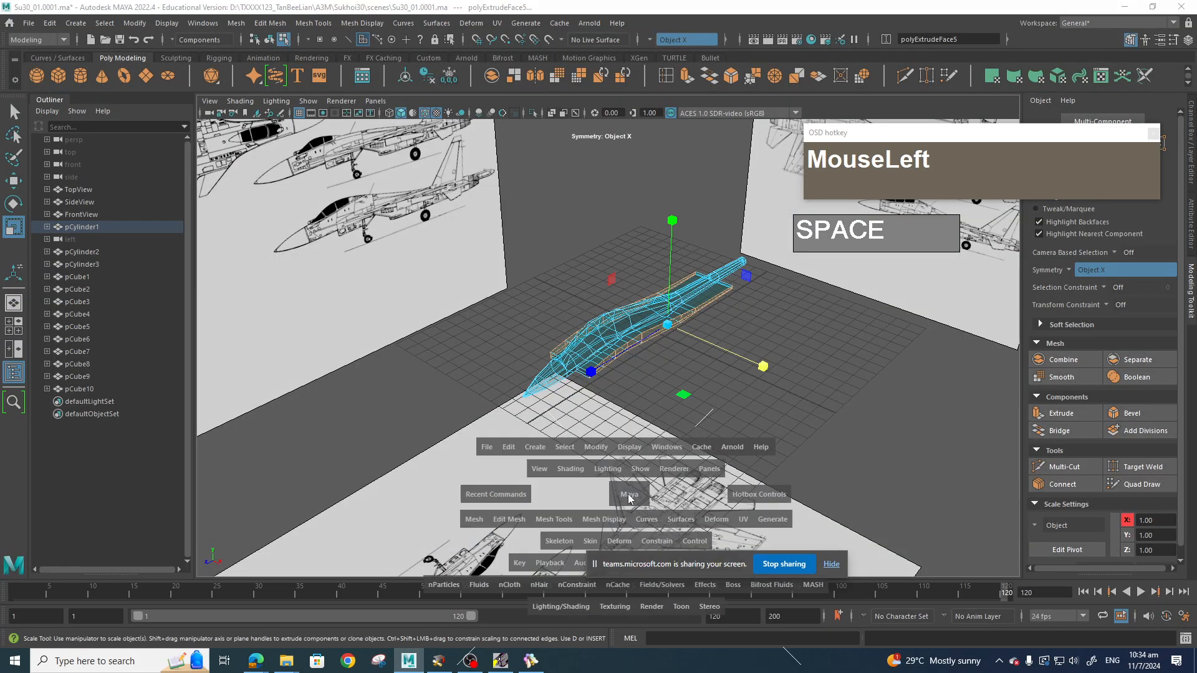
left_click_drag(628, 496, 570, 495)
scroll(652, 418, "up", 5)
middle_click_drag(660, 428, 648, 290, "super")
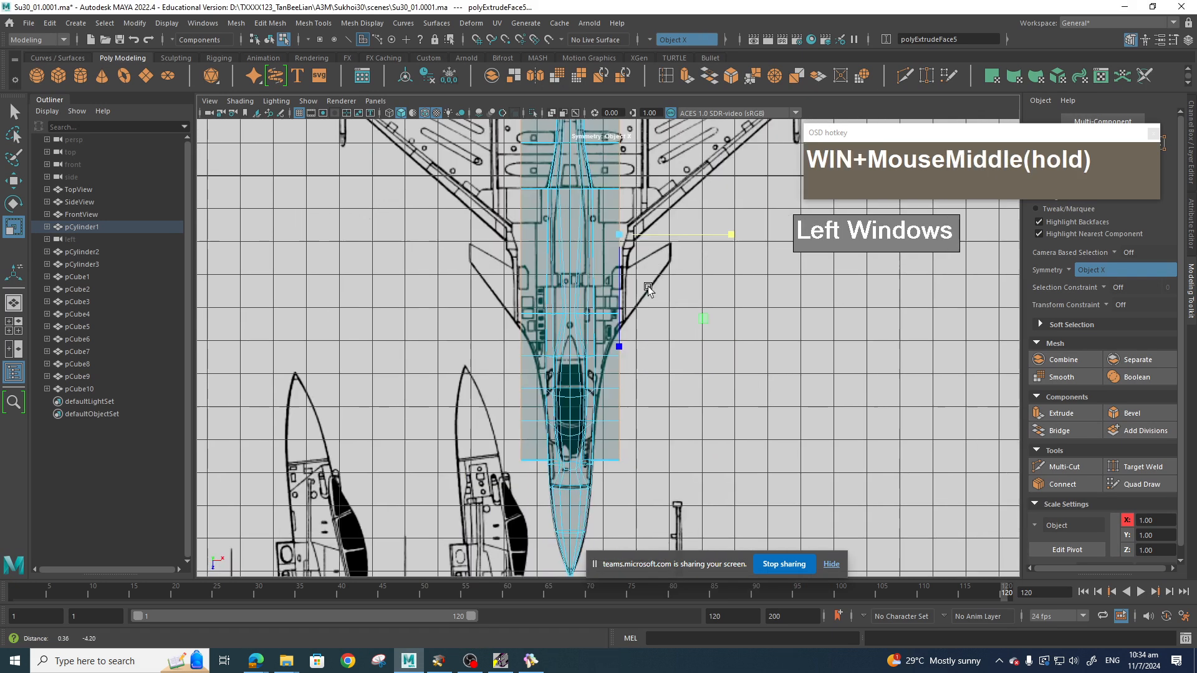
scroll(633, 360, "up", 6)
middle_click_drag(609, 414, 626, 317, "super")
right_click_drag(626, 318, 566, 322)
left_click_drag(622, 349, 661, 381)
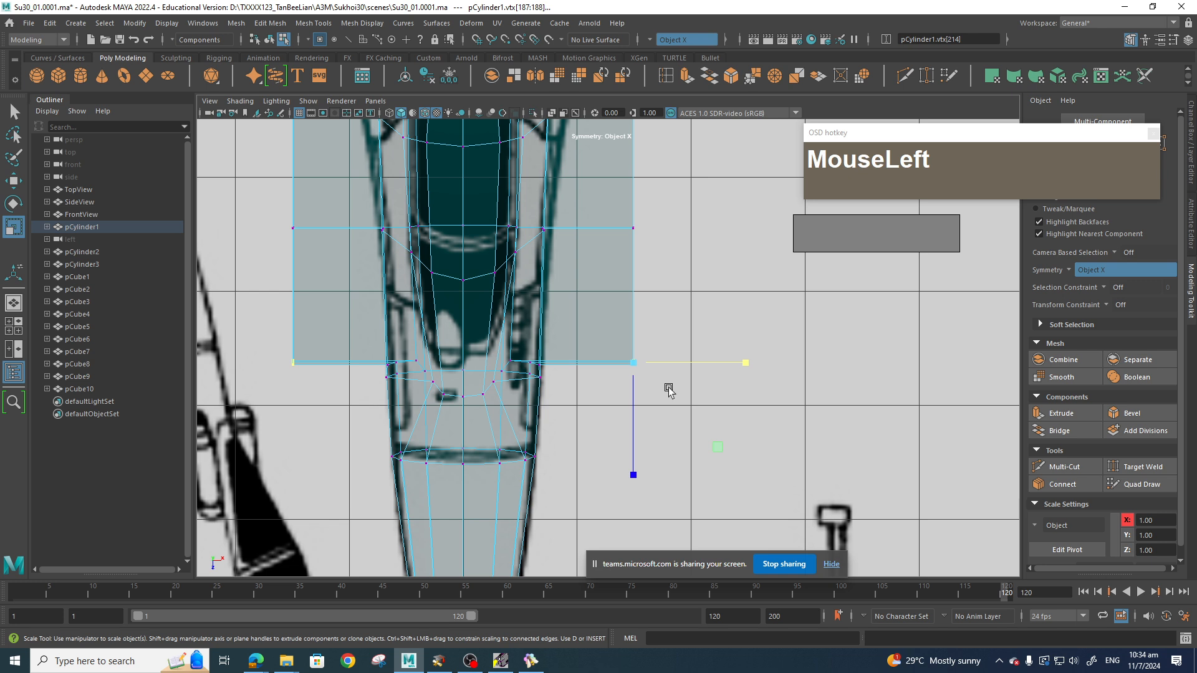
key("w")
left_click_drag(709, 447, 629, 431)
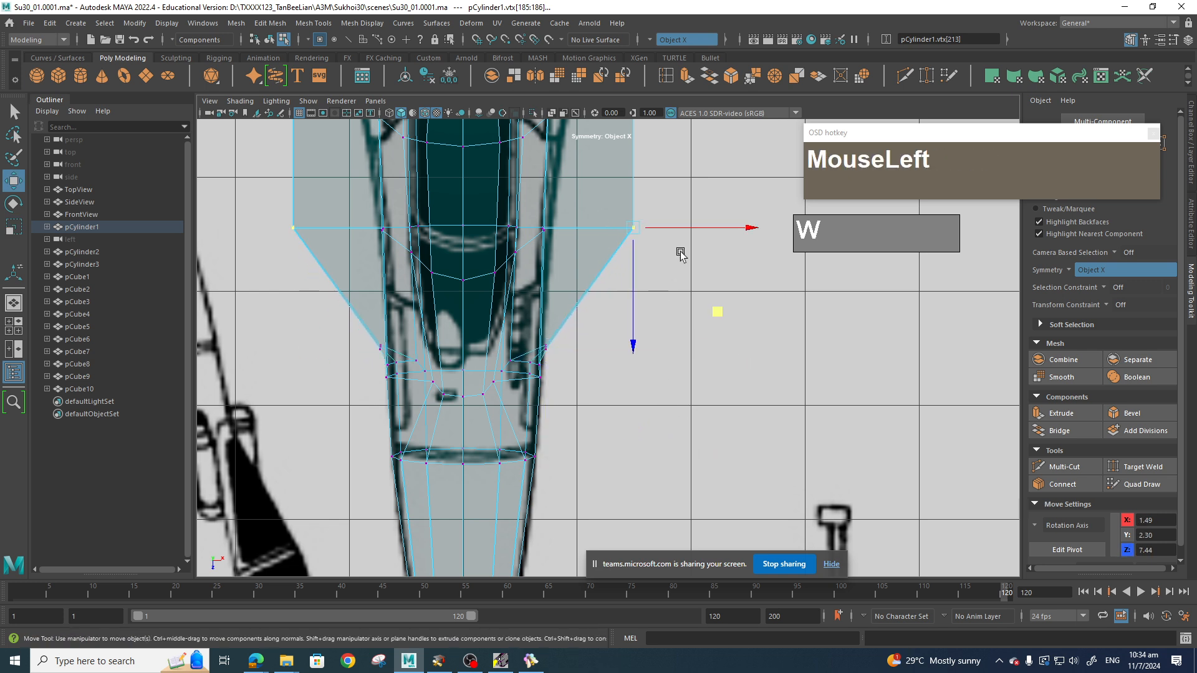
Pull the second row of outer side vertices, near the front of the canopy, inward to an X position of about 0.80.
left_click_drag(704, 230, 639, 227)
middle_click_drag(652, 224, 641, 387, "super")
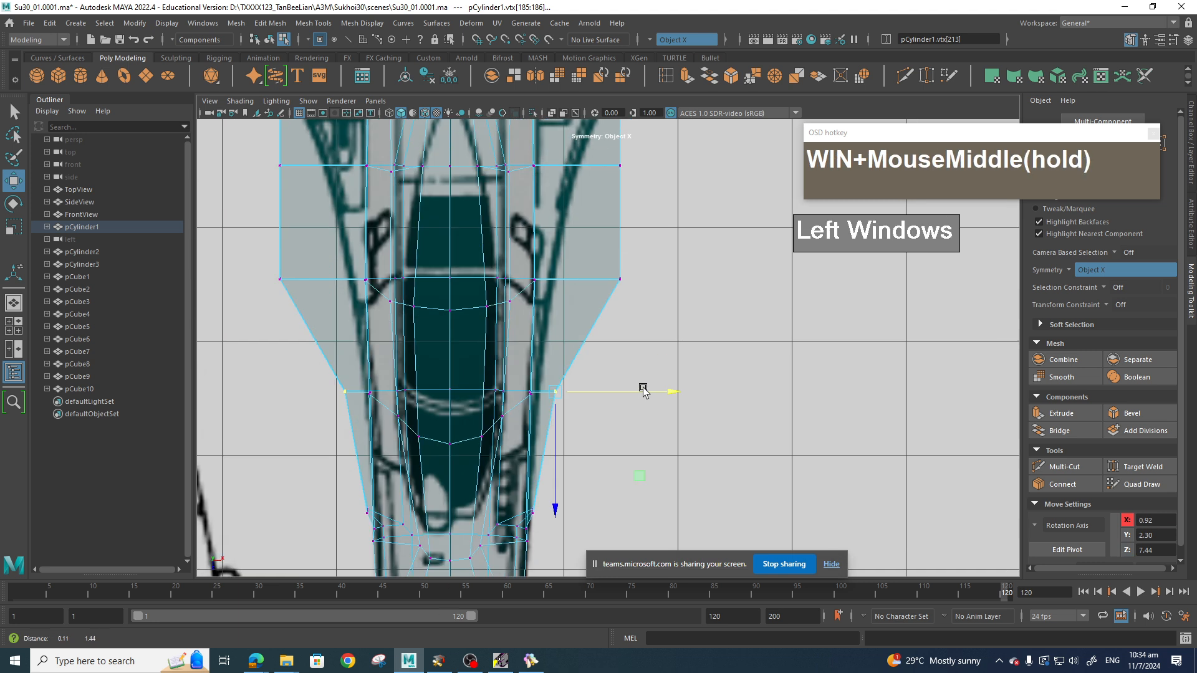
left_click_drag(591, 423, 522, 375)
left_click(595, 423)
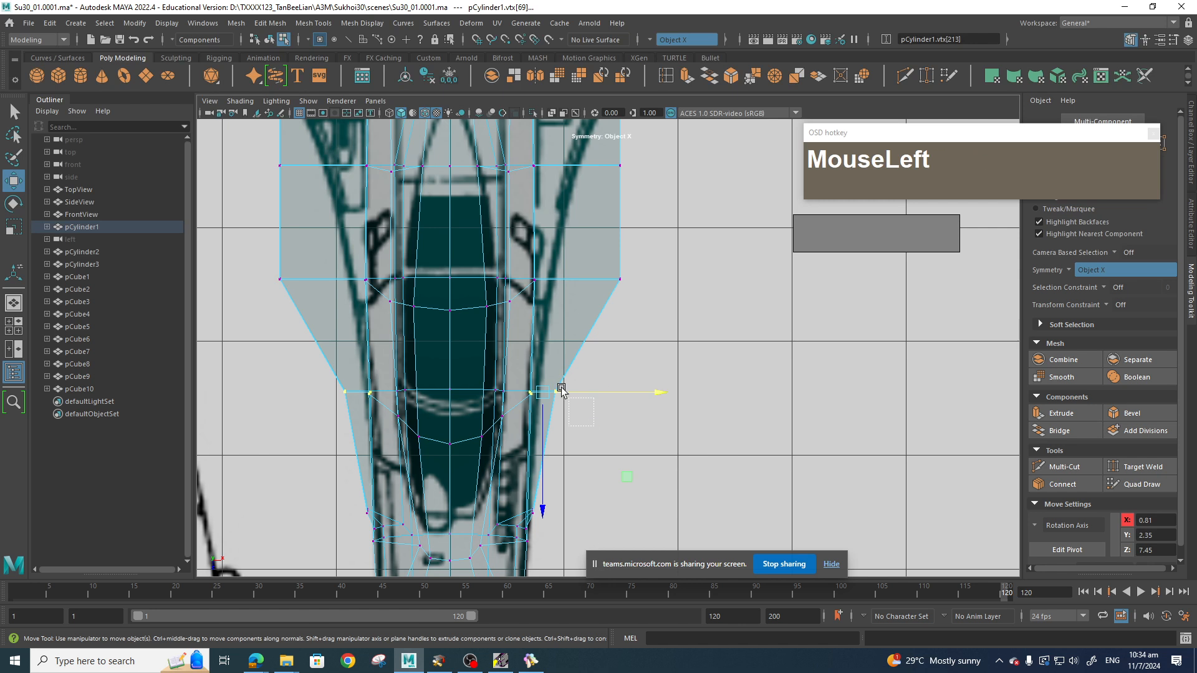
left_click(588, 423)
left_click_drag(588, 423, 551, 377)
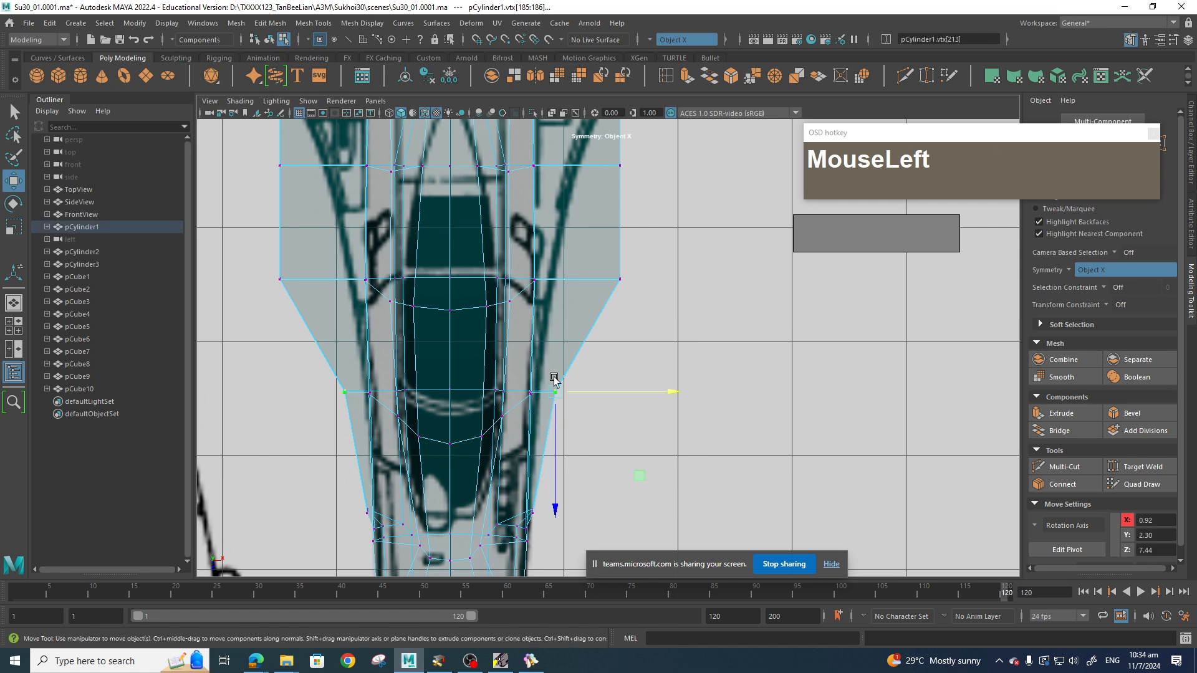
left_click_drag(617, 394, 604, 393)
left_click_drag(591, 439, 512, 368)
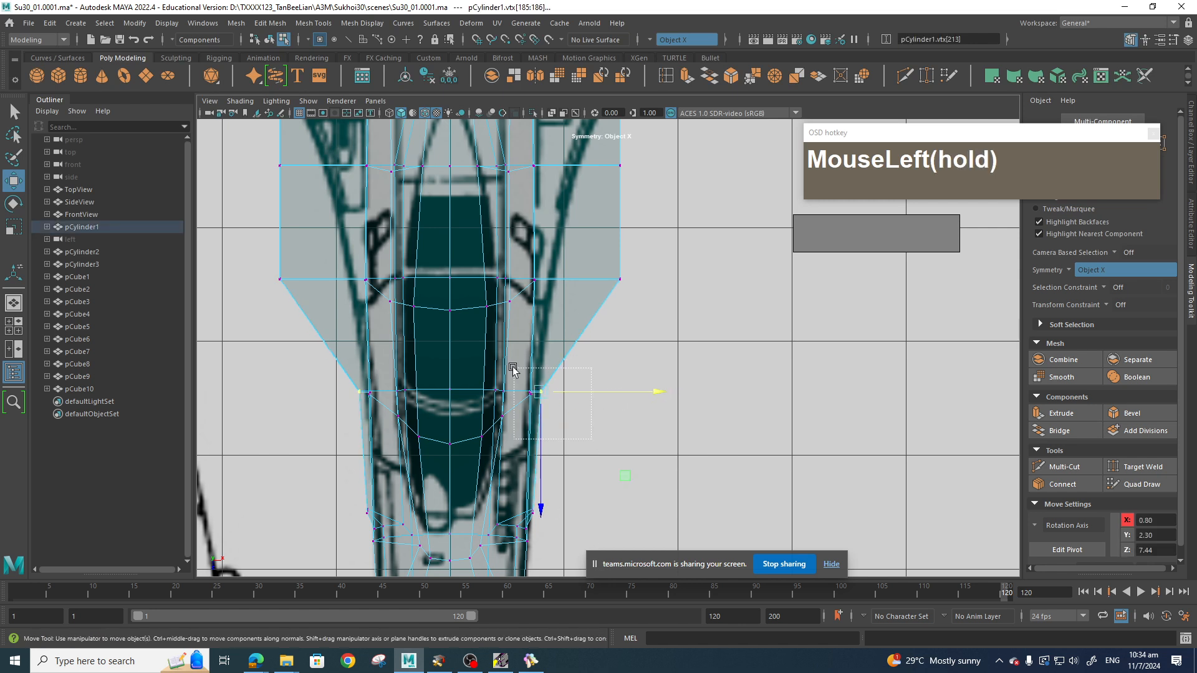
Fit the next outer vertices to the blueprint outline, at X about 0.91 beside the canopy and about 1.62 behind it.
left_click_drag(648, 282, 585, 275)
middle_click_drag(614, 275, 579, 424, "super")
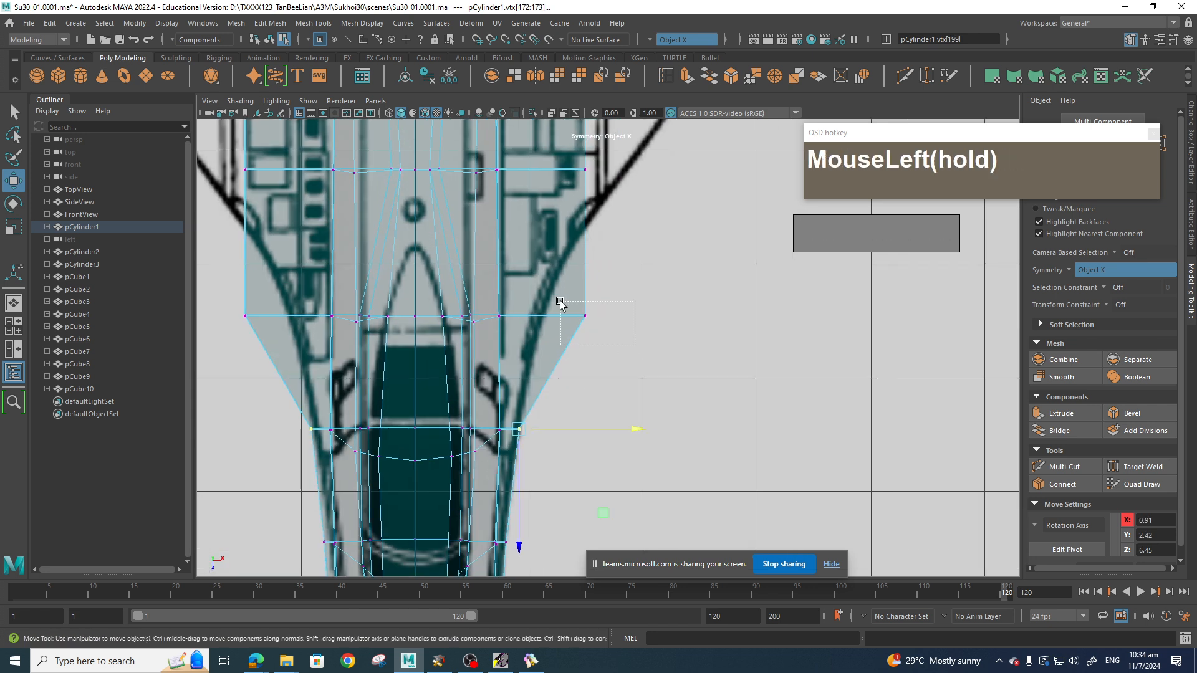
left_click_drag(637, 320, 595, 315)
middle_click_drag(595, 316, 507, 425, "super")
left_click(537, 266)
left_click_drag(547, 278, 561, 306)
Move the two outer vertex rows near the wing root outward along X to about 1.63 and 1.61.
mouse_move(596, 296)
middle_mouse_down("super")
mouse_move(600, 456)
mouse_move(585, 437)
middle_mouse_up("super")
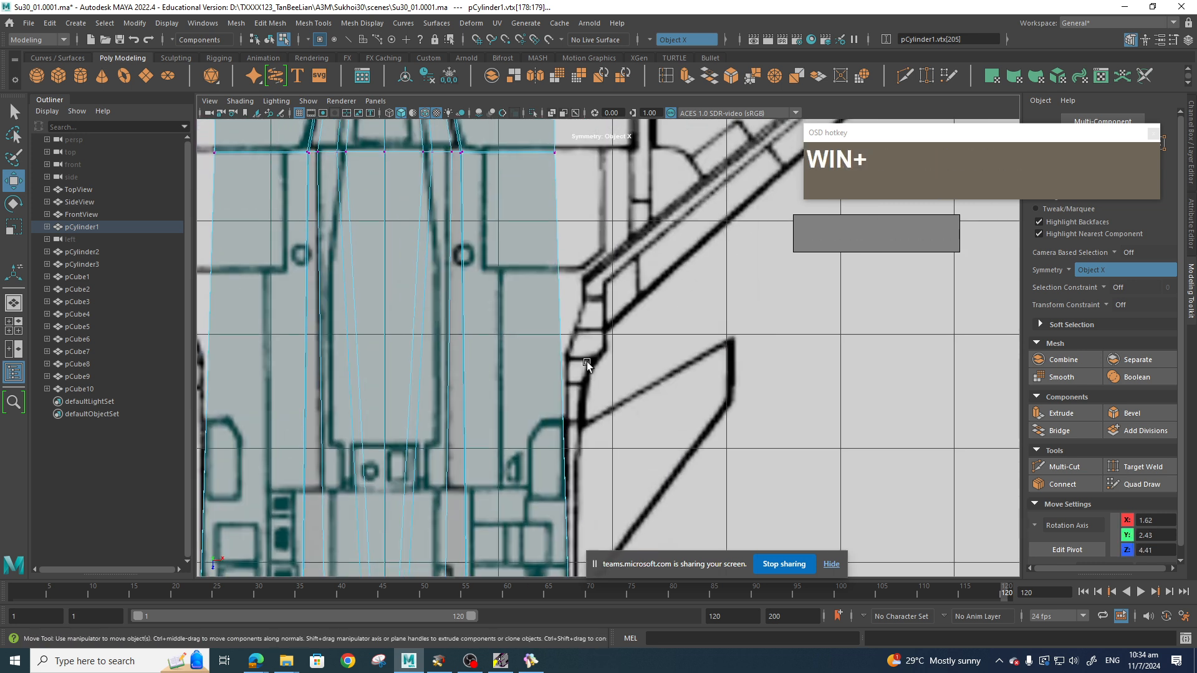
scroll(585, 359, "down", 4)
middle_click_drag(587, 353, 582, 439, "super")
mouse_move(598, 314)
middle_mouse_down("super")
mouse_move(601, 376)
mouse_move(562, 267)
middle_mouse_up("super")
mouse_move(544, 271)
left_mouse_down()
mouse_move(581, 322)
mouse_move(643, 282)
left_mouse_up()
middle_click_drag(642, 278, 625, 386, "super")
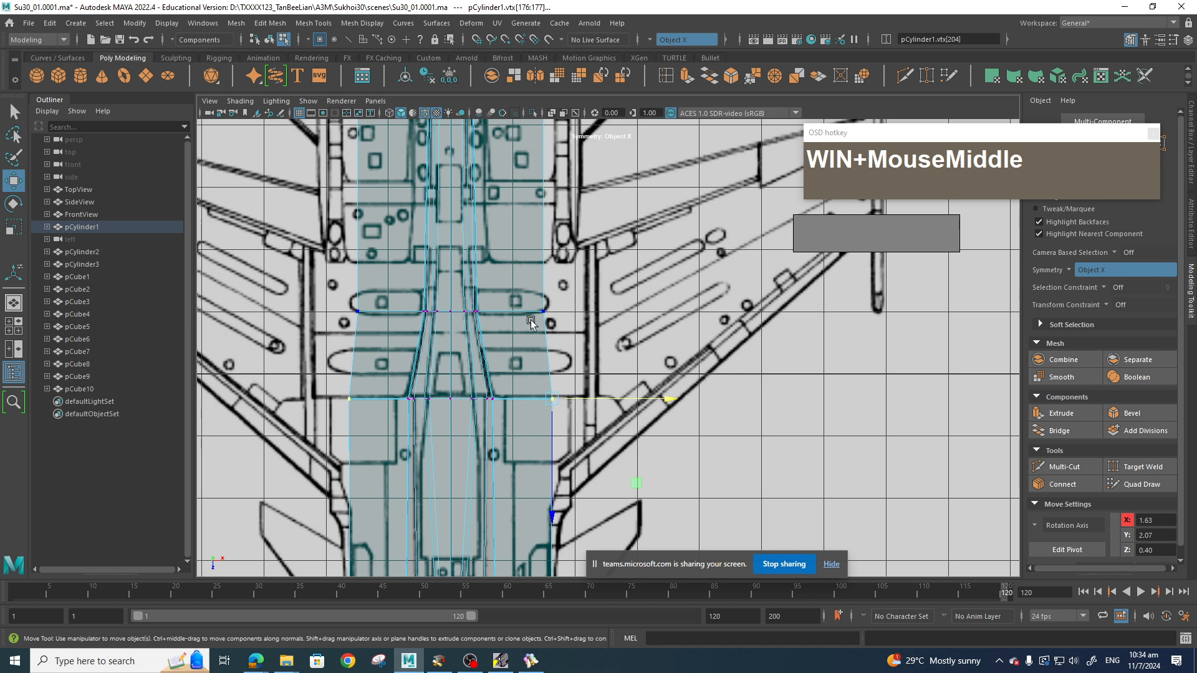
left_click_drag(515, 287, 668, 308)
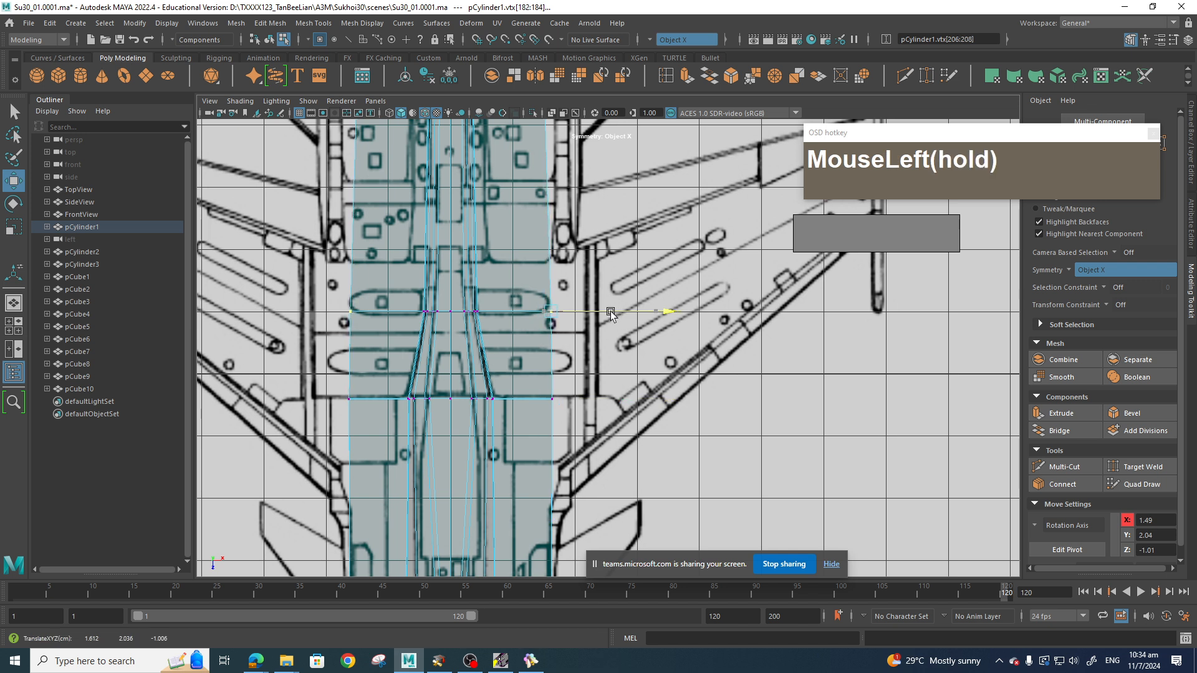
Move the rearmost outer vertices beside the engines outward along X to about 1.89 to match the blueprint.
middle_click_drag(668, 309, 586, 410, "super")
scroll(586, 410, "down", 3)
left_click_drag(531, 224, 552, 345)
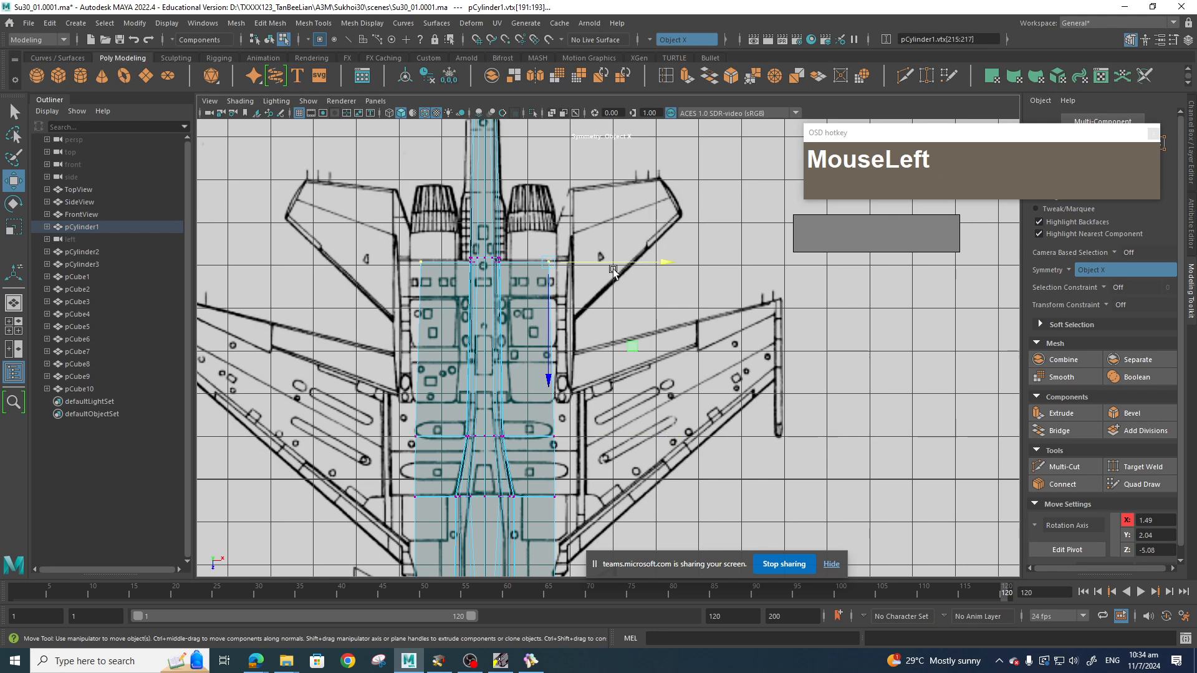
left_click_drag(619, 265, 630, 266)
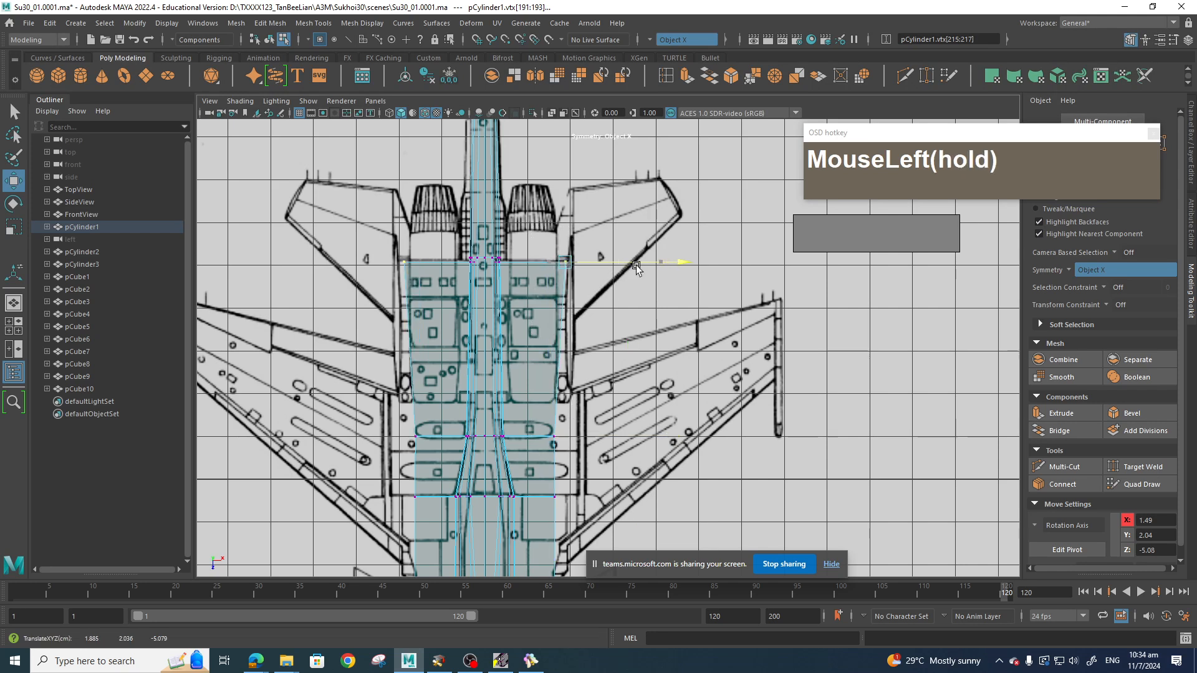
Widen the two outer vertex rows at the wing root, setting the forward row to an X position of about 1.79.
middle_click_drag(601, 393, 588, 301, "super")
left_click_drag(509, 330, 607, 347)
middle_click_drag(607, 348, 607, 289, "super")
left_click_drag(538, 330, 602, 350)
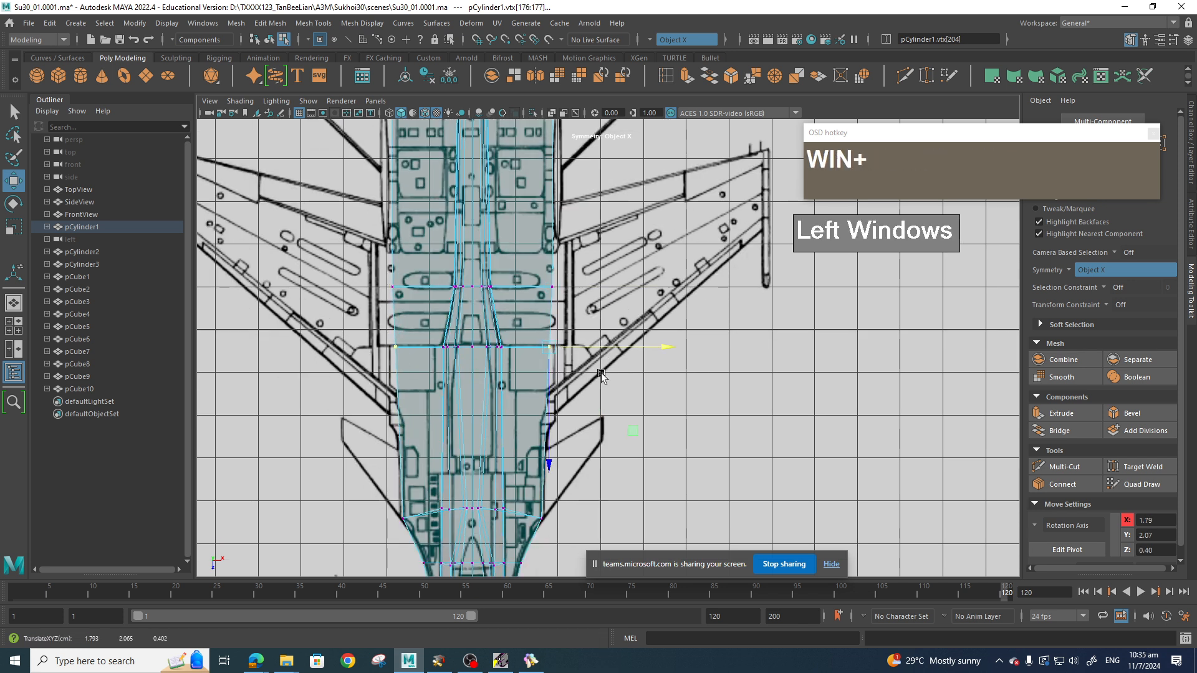
Return to the perspective view, select the whole fuselage object and assign the green material to it.
middle_click_drag(588, 421, 586, 315, "super")
scroll(578, 401, "up", 2)
key("space")
left_click_drag(580, 410, 581, 382)
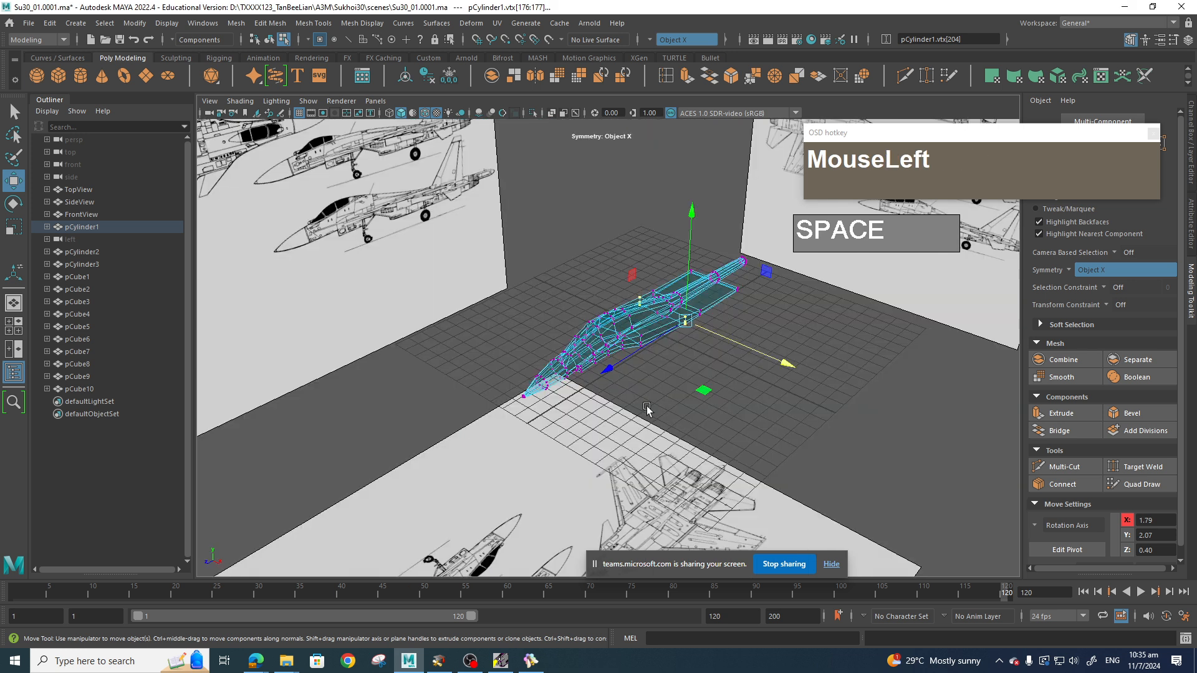
left_click_drag(647, 407, 716, 417, "alt")
middle_click_drag(716, 417, 645, 440, "alt")
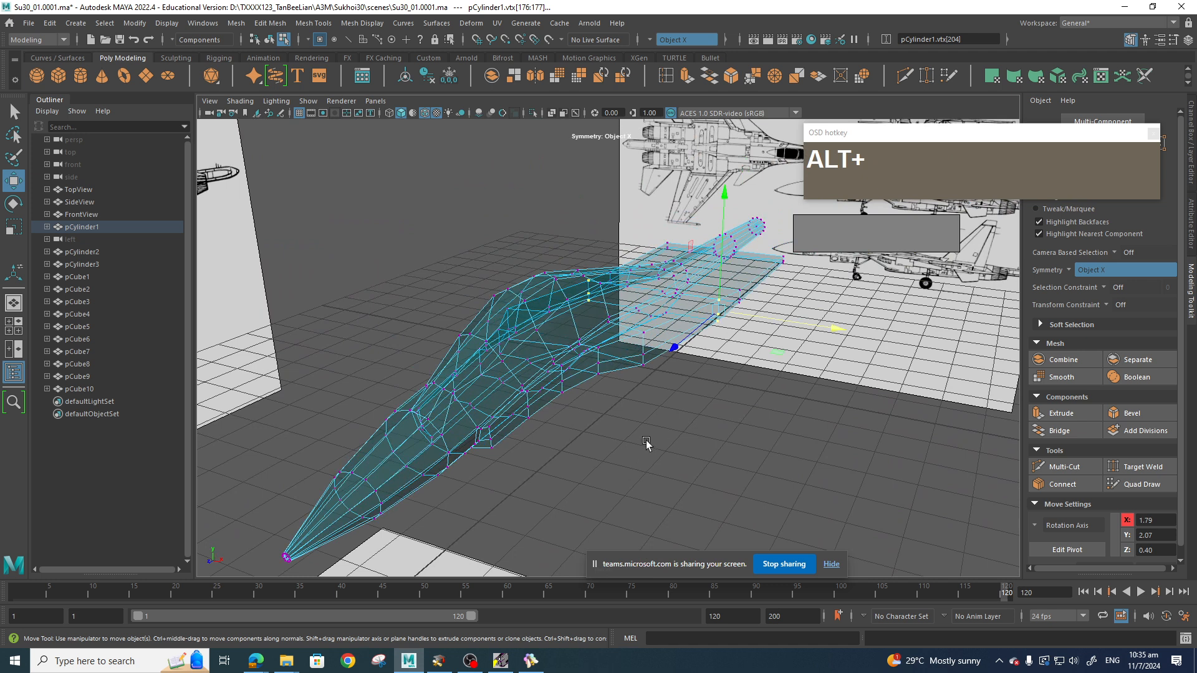
scroll(582, 316, "up", 2)
right_click(581, 316)
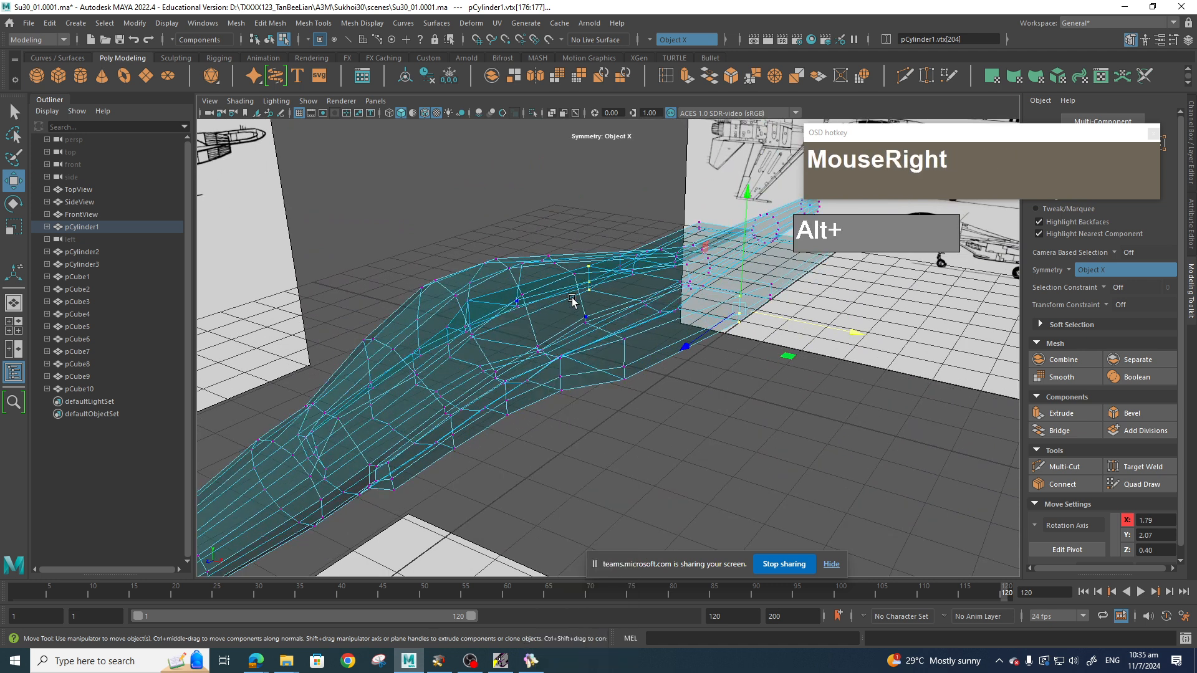
right_click_drag(571, 298, 638, 279)
left_click(567, 347)
mouse_move(574, 316)
right_mouse_down()
mouse_move(561, 374)
mouse_move(561, 604)
mouse_move(574, 648)
mouse_move(677, 622)
mouse_move(673, 608)
right_mouse_up()
Try scaling the vertices at the front end of the side extrusion, and undo the scaling.
mouse_move(657, 508)
left_mouse_down("alt")
mouse_move(689, 485)
mouse_move(630, 430)
left_mouse_up("alt")
middle_click_drag(630, 430, 673, 490, "alt")
right_click_drag(673, 489, 738, 505, "alt")
middle_click_drag(737, 505, 760, 458, "alt")
left_click_drag(760, 458, 689, 409, "alt")
right_click_drag(593, 372, 564, 340)
left_click(579, 335)
left_click_drag(580, 335, 593, 453)
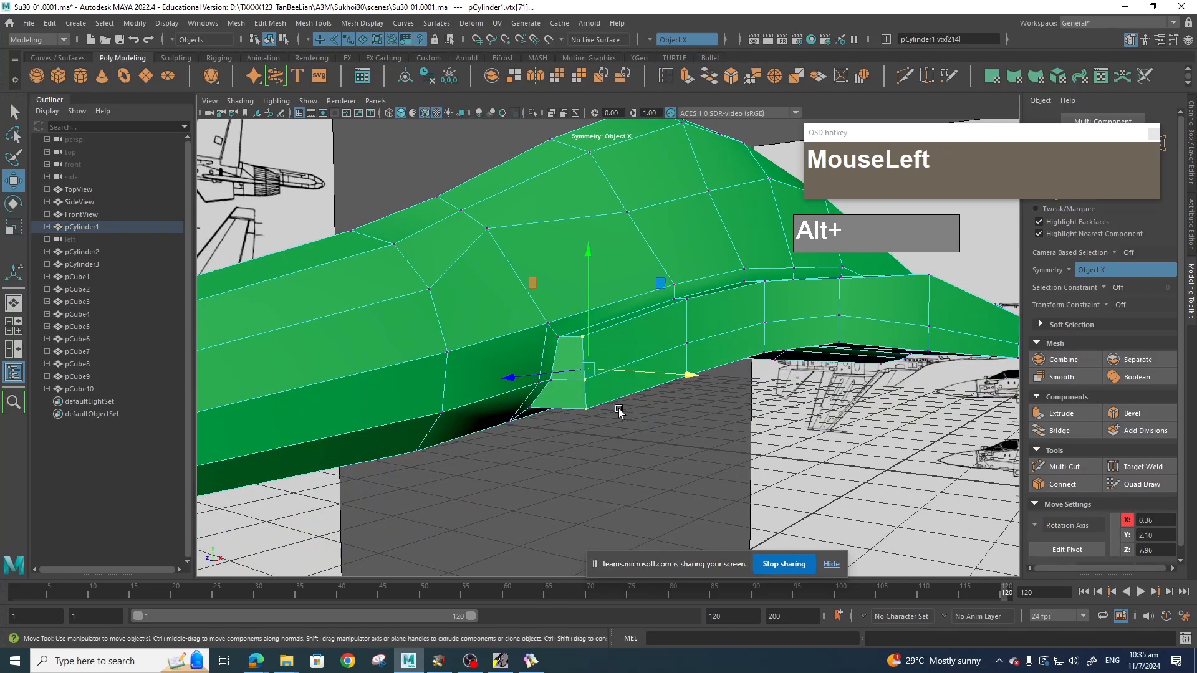
key("r")
mouse_move(588, 369)
left_mouse_down()
mouse_move(544, 374)
mouse_move(602, 377)
left_mouse_up()
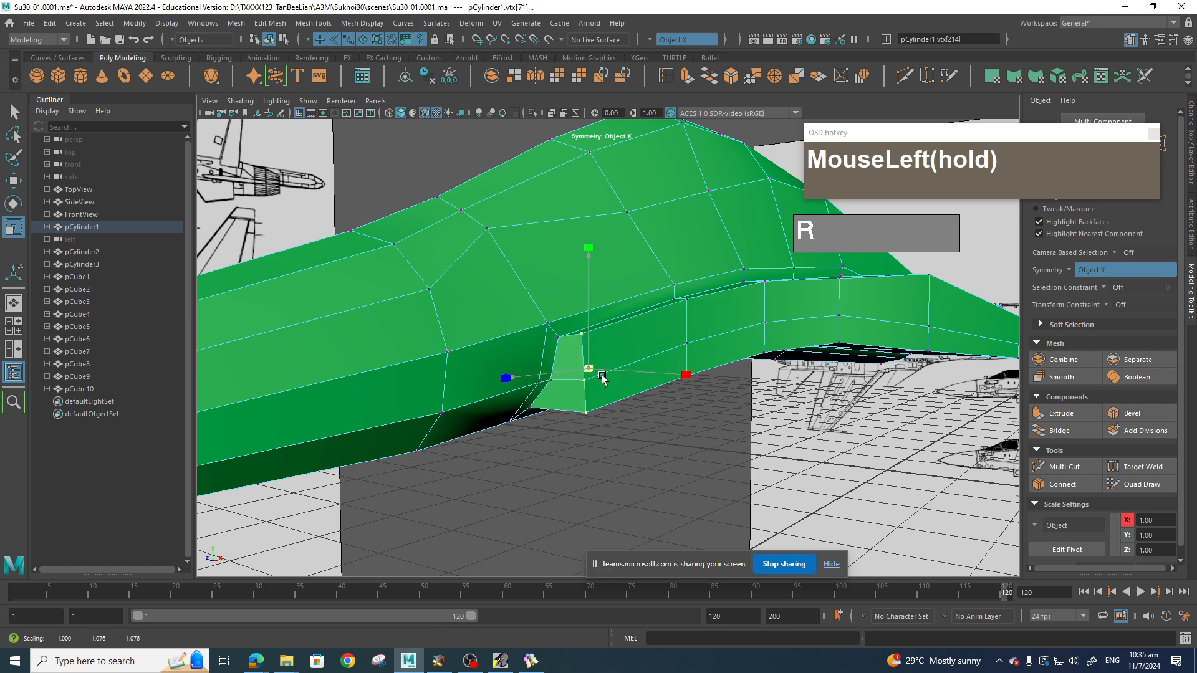
key("z")
left_click(641, 457)
Scale the vertices at the front end of the side extrusion closer together to thin its tip.
left_click_drag(641, 456, 586, 473, "alt")
middle_click_drag(586, 474, 574, 245, "alt")
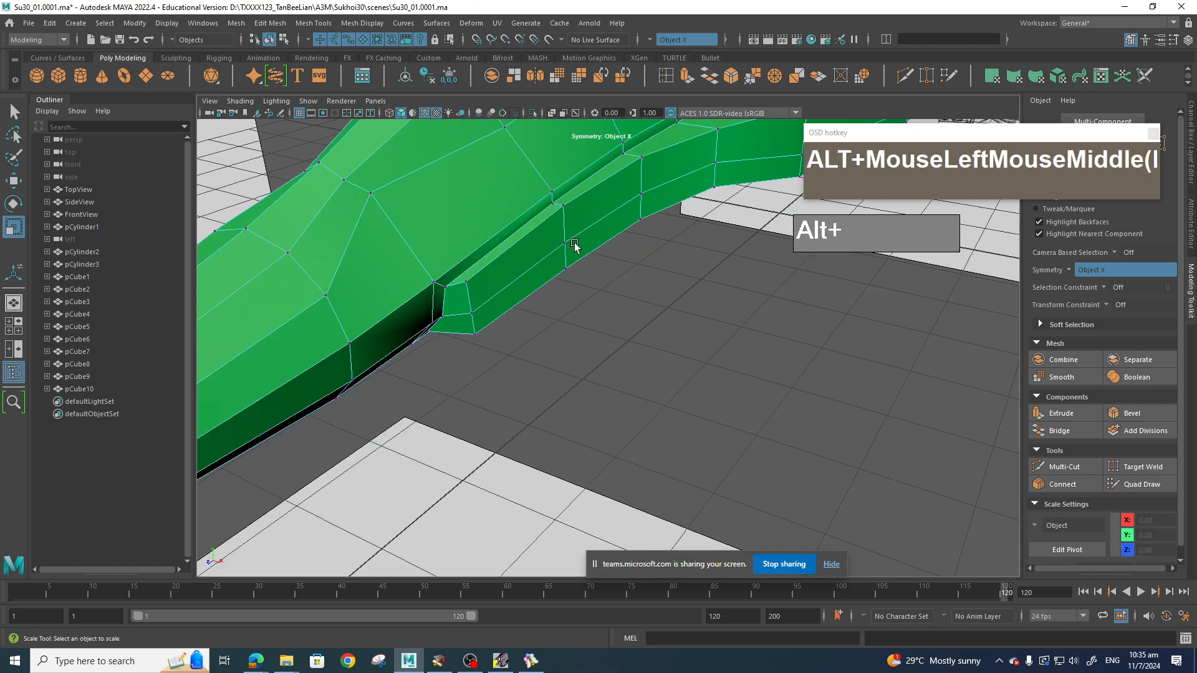
left_click_drag(574, 246, 663, 338, "alt")
middle_click_drag(664, 338, 655, 274, "alt")
left_click_drag(686, 368, 664, 324)
middle_click_drag(664, 324, 719, 397, "alt")
left_click_drag(537, 268, 511, 274)
left_click_drag(710, 283, 618, 324, "alt")
Select the second pair of vertical outer edges behind the tip and scale them down to about 0.104.
left_click(596, 309)
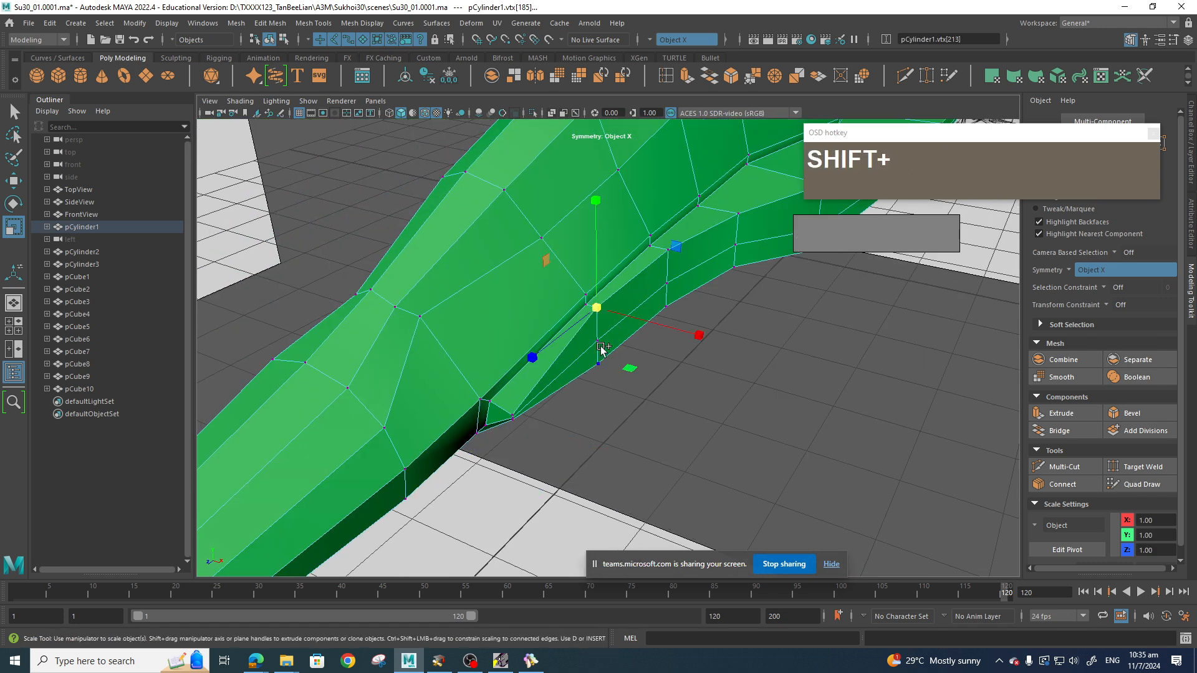
right_click_drag(606, 335, 600, 279)
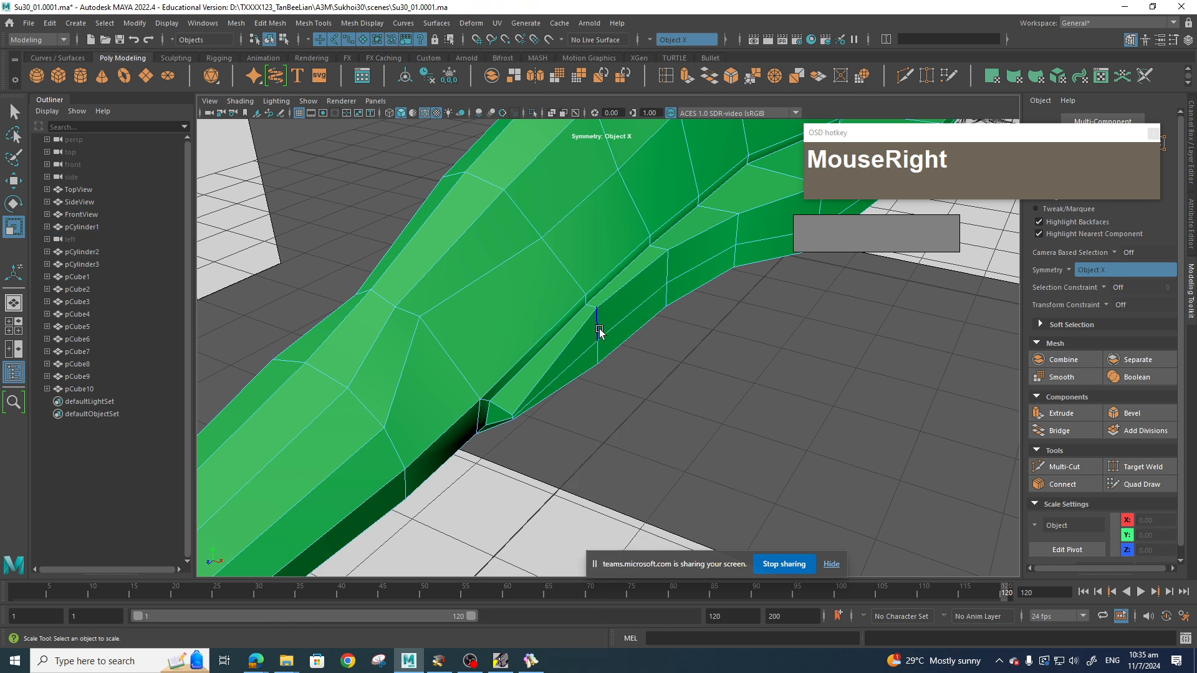
left_click(602, 347, "shift")
left_click_drag(602, 348, 573, 348, "shift")
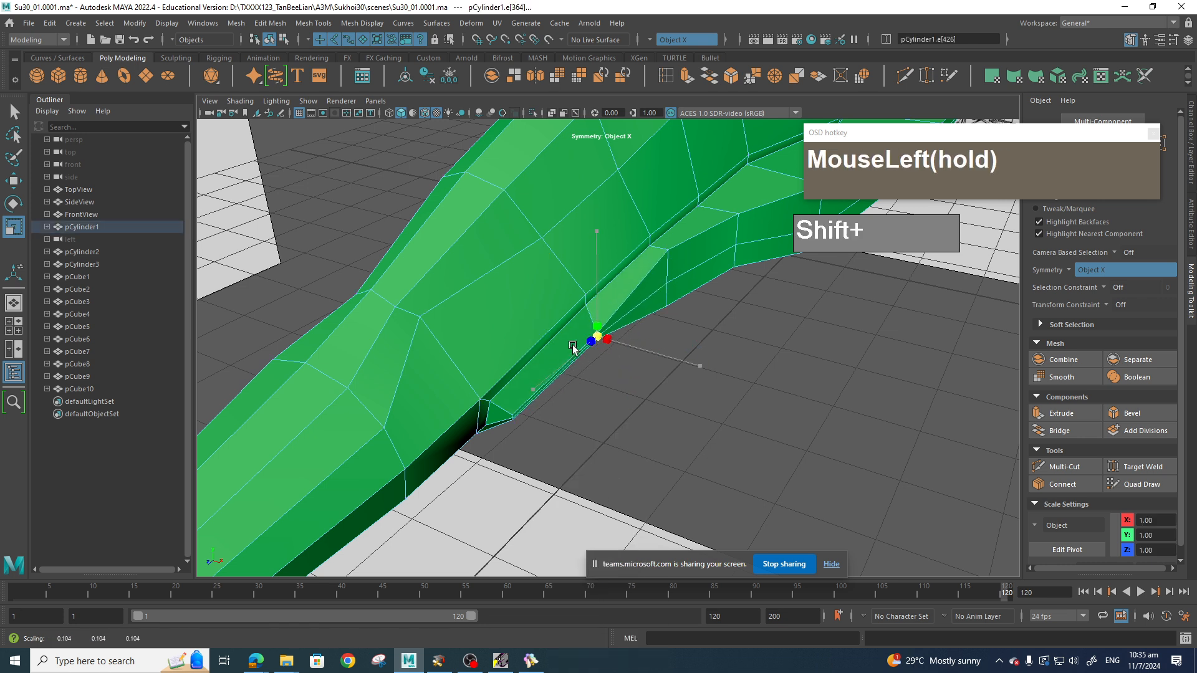
Scale down the next two pairs of vertical outer edges toward the wing root, the rear pair to about 0.154.
left_click(671, 261)
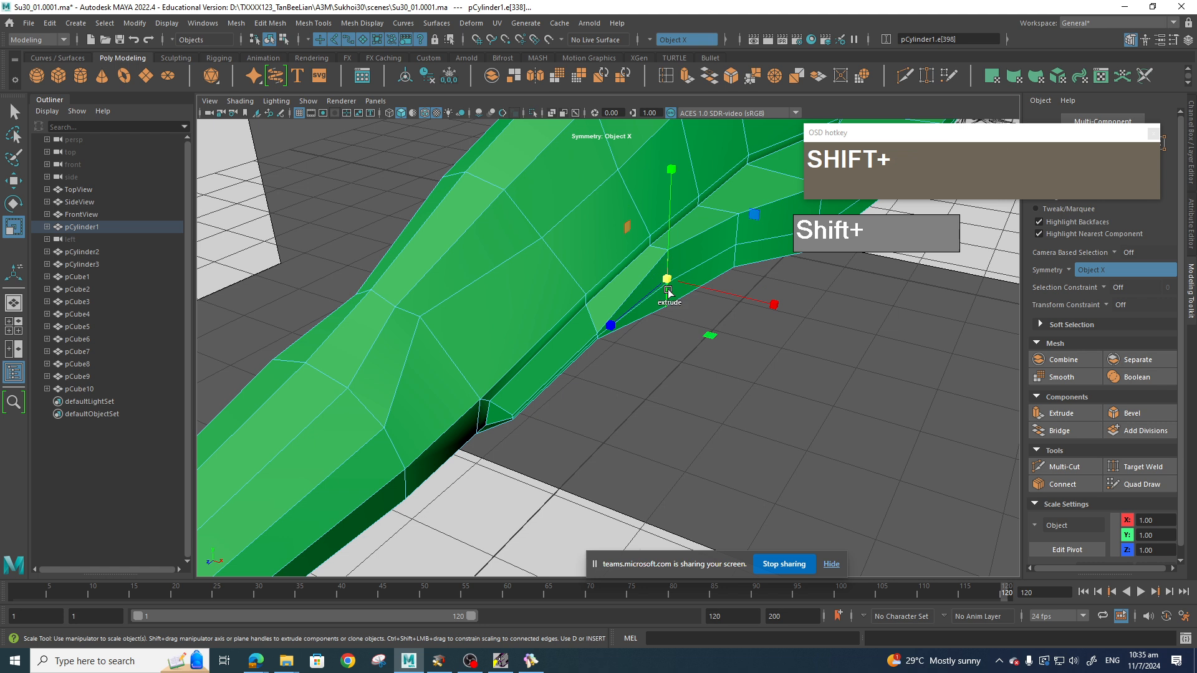
left_click_drag(667, 278, 647, 288, "shift")
middle_click_drag(729, 301, 607, 383, "alt")
left_click(587, 351)
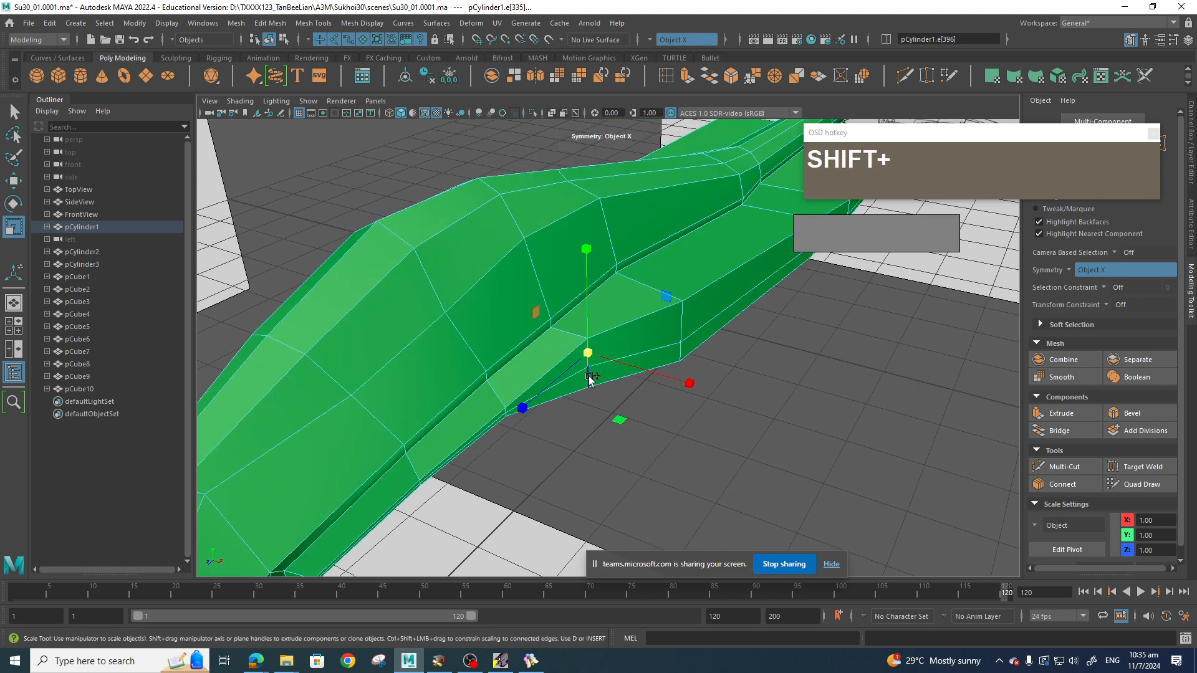
left_click_drag(588, 354, 566, 374, "shift")
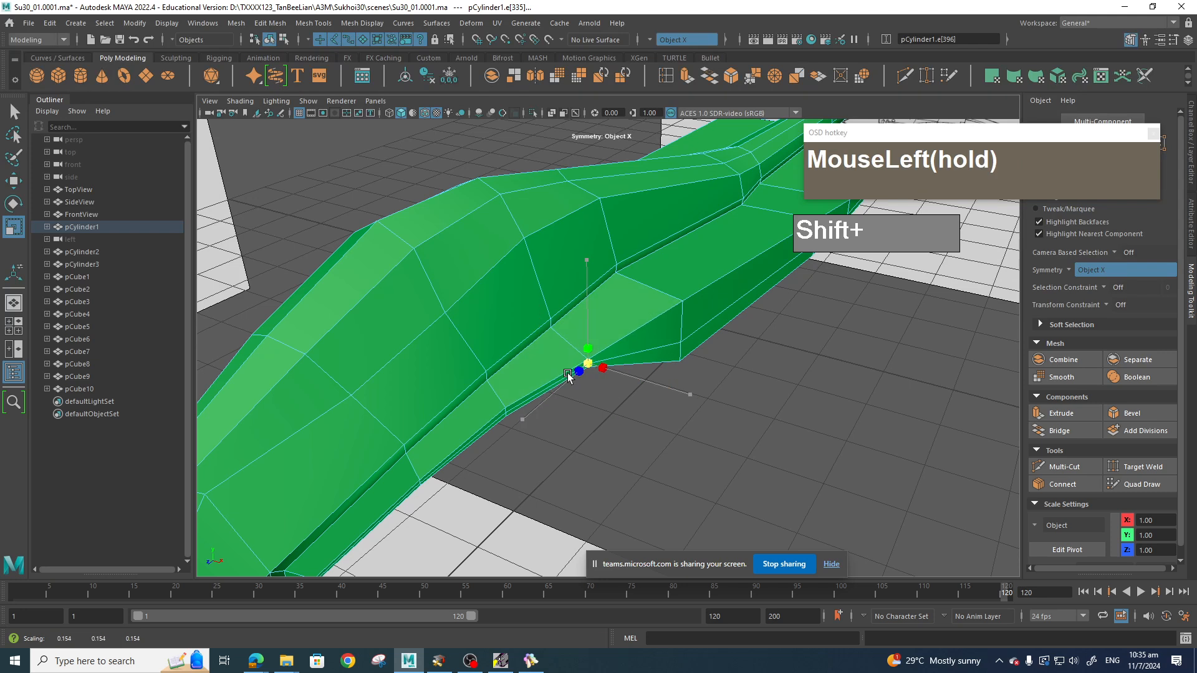
Scale down the next pair of vertical outer edges, at the wide corner of the side extrusion.
left_click(685, 328)
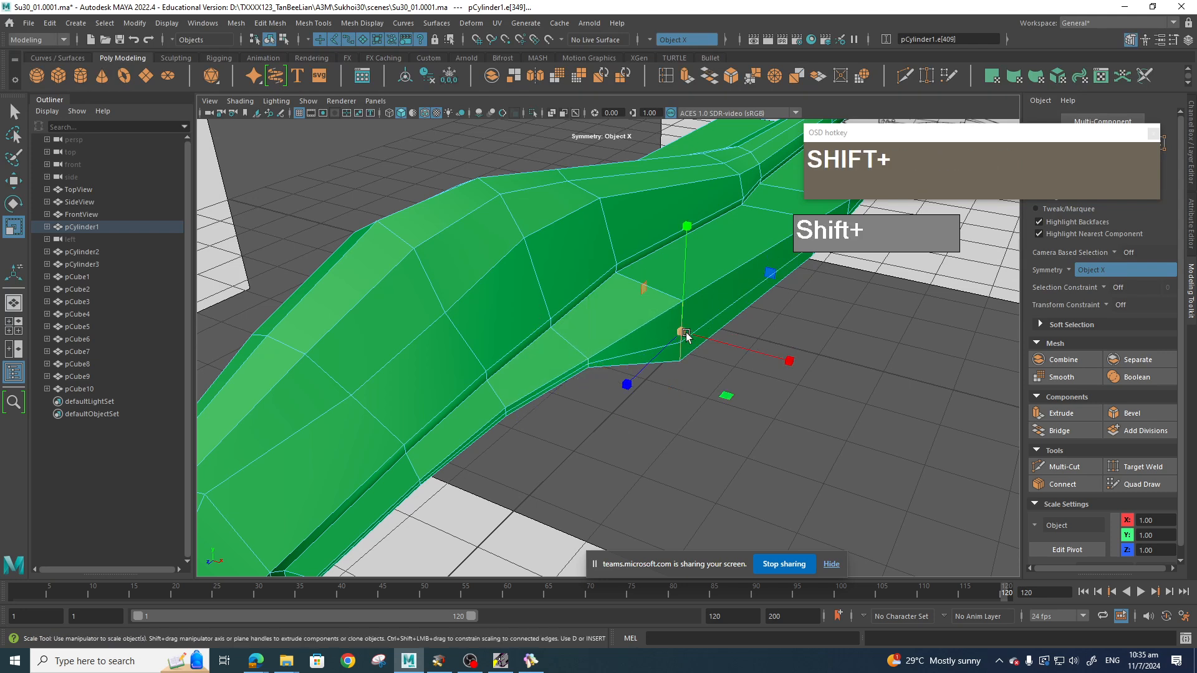
mouse_move(685, 335)
left_mouse_down("shift")
mouse_move(655, 342)
mouse_move(659, 318)
mouse_move(674, 342)
left_mouse_up("shift")
middle_click_drag(674, 343, 677, 355, "alt")
left_click_drag(677, 355, 653, 376, "alt")
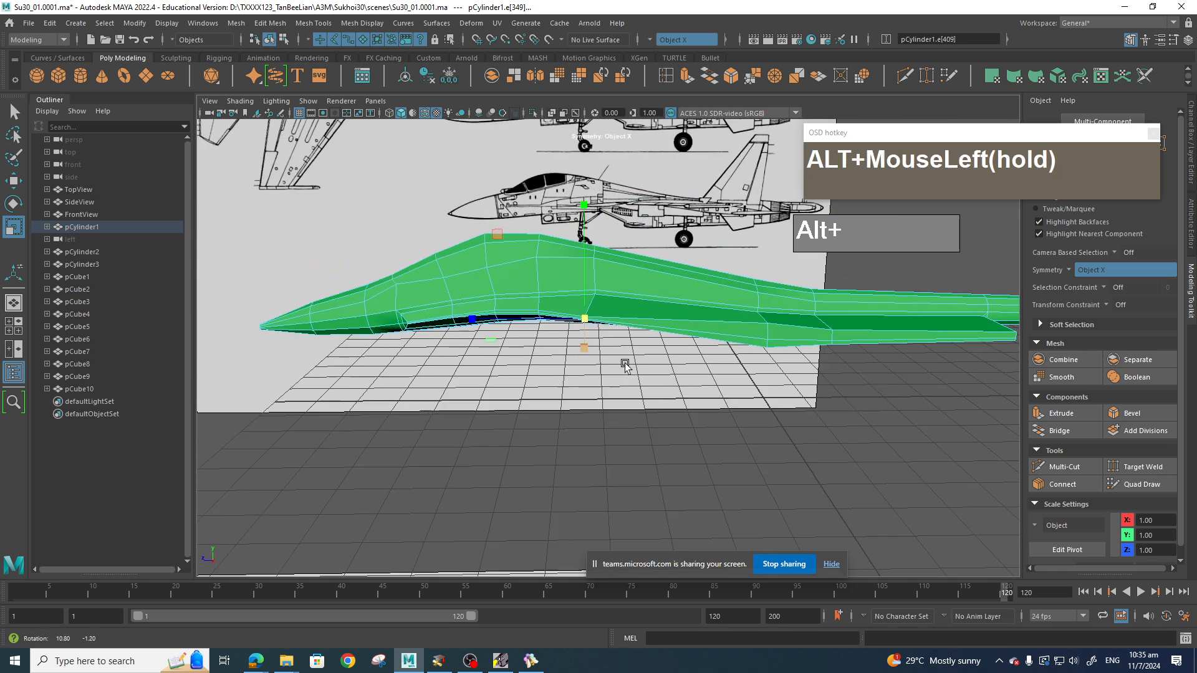
middle_click_drag(584, 337, 629, 284, "alt")
scroll(631, 281, "up", 3)
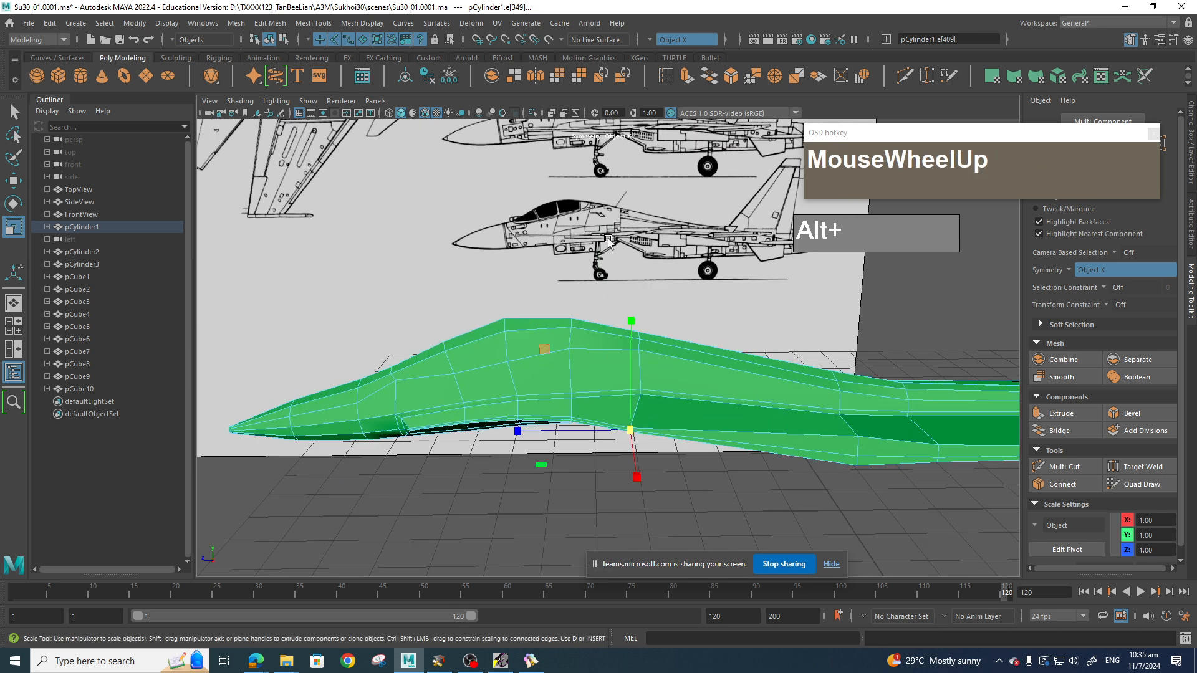
Switch to BeeRef, examine how the body edge runs along the forward fuselage in the side photo, and return to Maya.
left_click(530, 660)
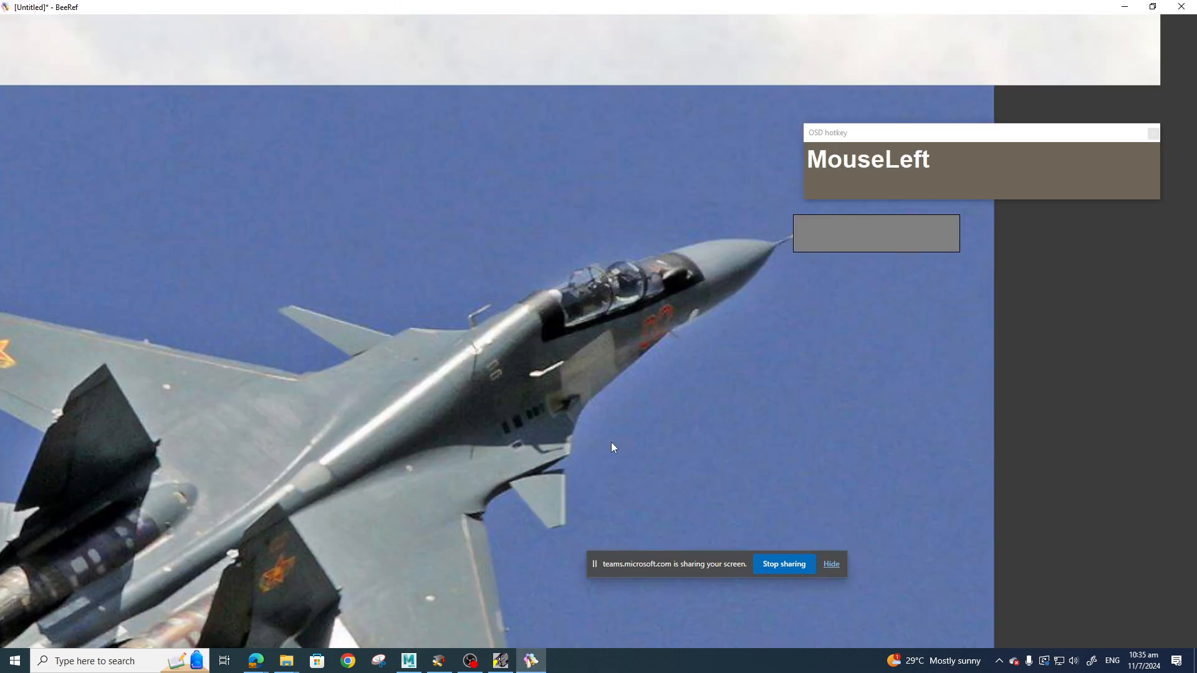
scroll(614, 445, "down", 5)
middle_click_drag(597, 372, 701, 468)
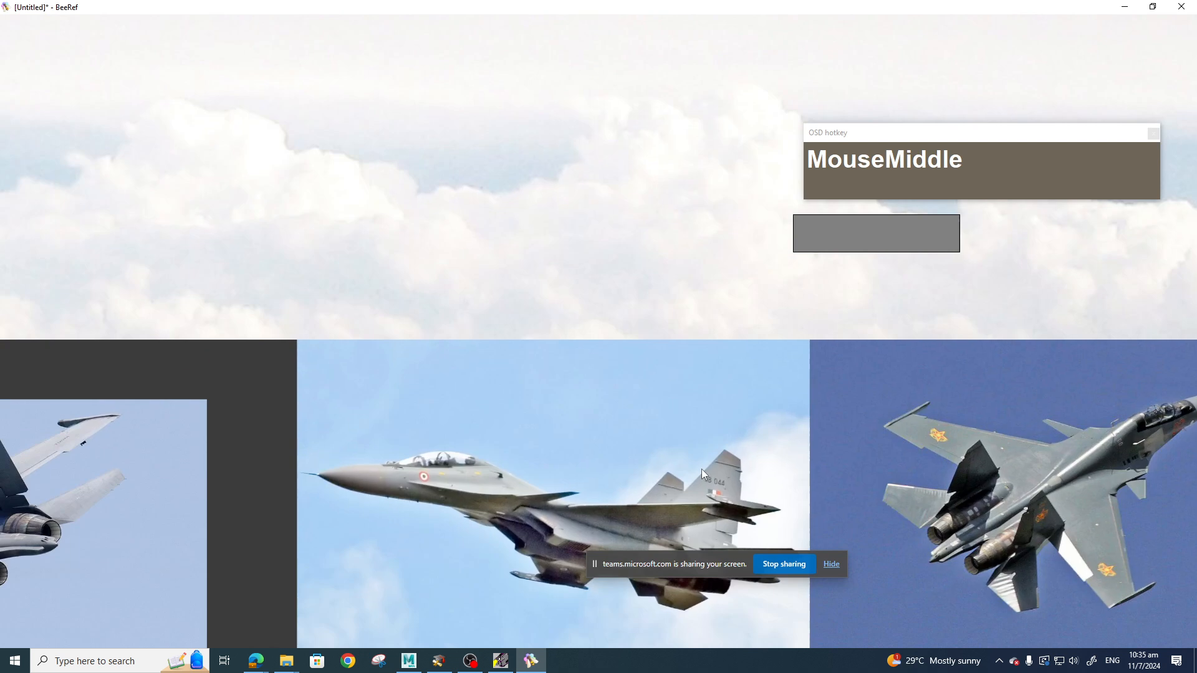
scroll(675, 513, "up", 3)
middle_click_drag(675, 513, 675, 513, "alt")
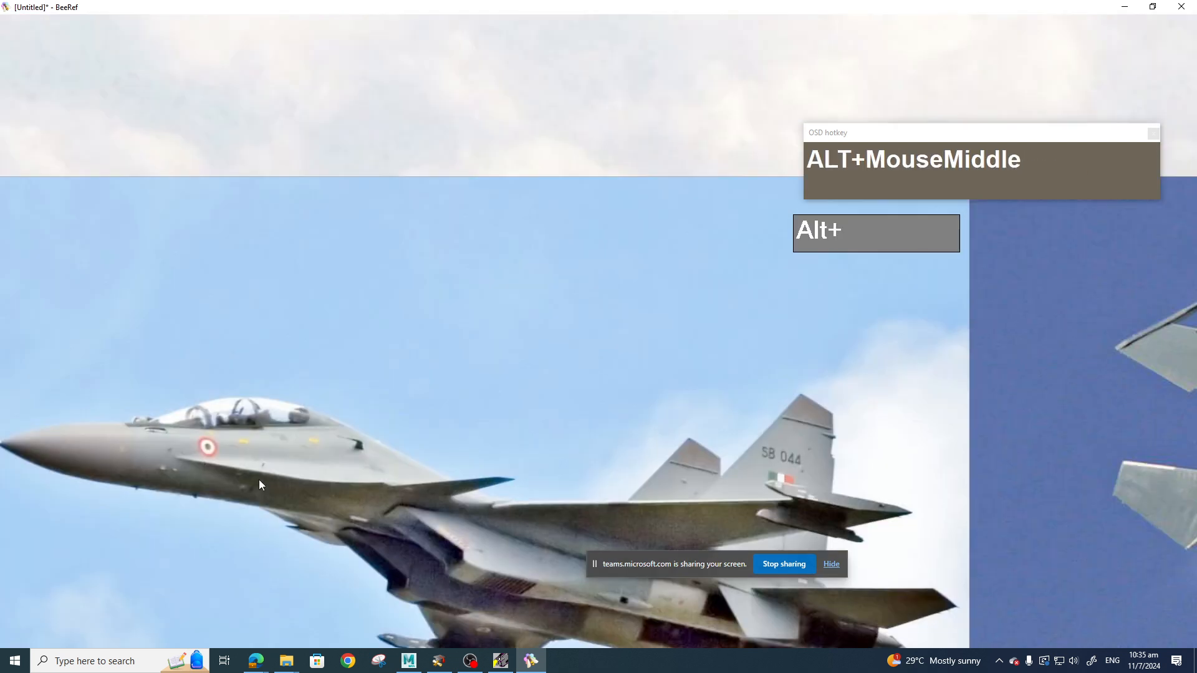
left_click(410, 659)
Select the vertices at the front tip of the side extrusion and raise them to a height of about 2.25.
middle_click_drag(573, 468, 573, 417, "alt")
left_click_drag(574, 417, 717, 412, "alt")
scroll(727, 410, "up", 3)
middle_click_drag(726, 408, 702, 387, "alt")
scroll(715, 424, "up", 3)
right_click_drag(662, 370, 661, 370)
right_click_drag(609, 326, 609, 326)
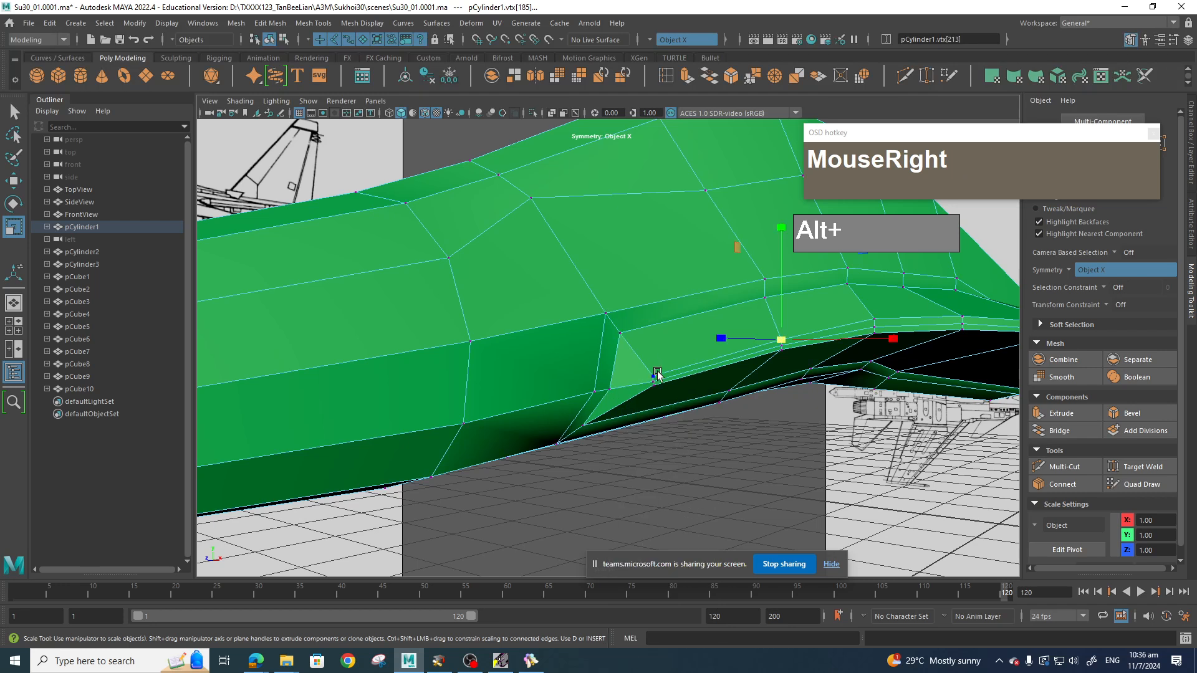
left_click(652, 376)
left_click_drag(693, 377, 890, 307, "alt")
key("w")
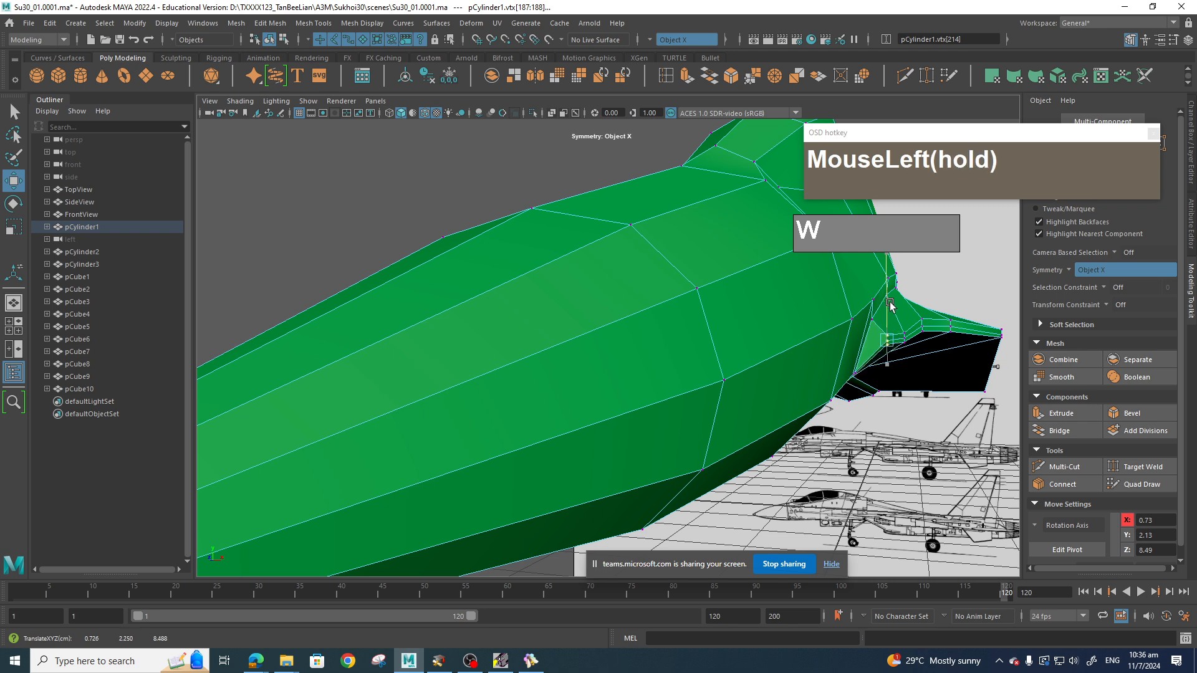
Raise the next two pairs of outer-edge vertices behind the tip, the front pair to a height of about 2.35.
middle_click_drag(889, 303, 791, 392, "alt")
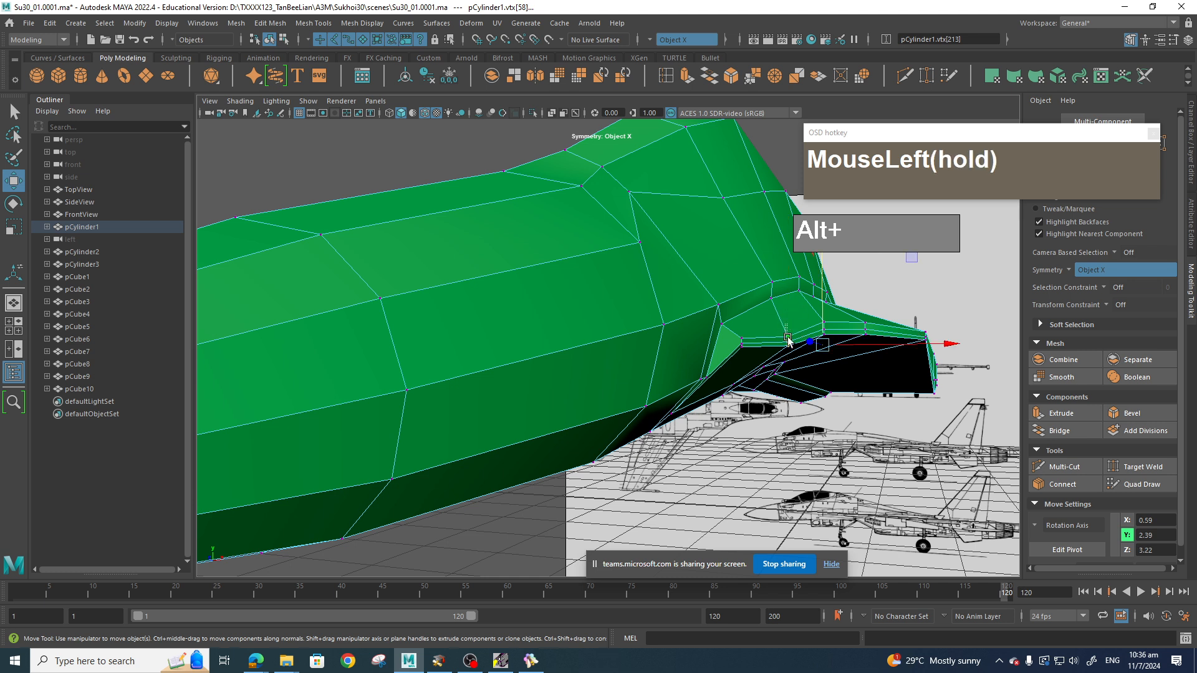
left_click_drag(791, 354, 791, 355, "alt")
scroll(730, 360, "up", 2, "alt")
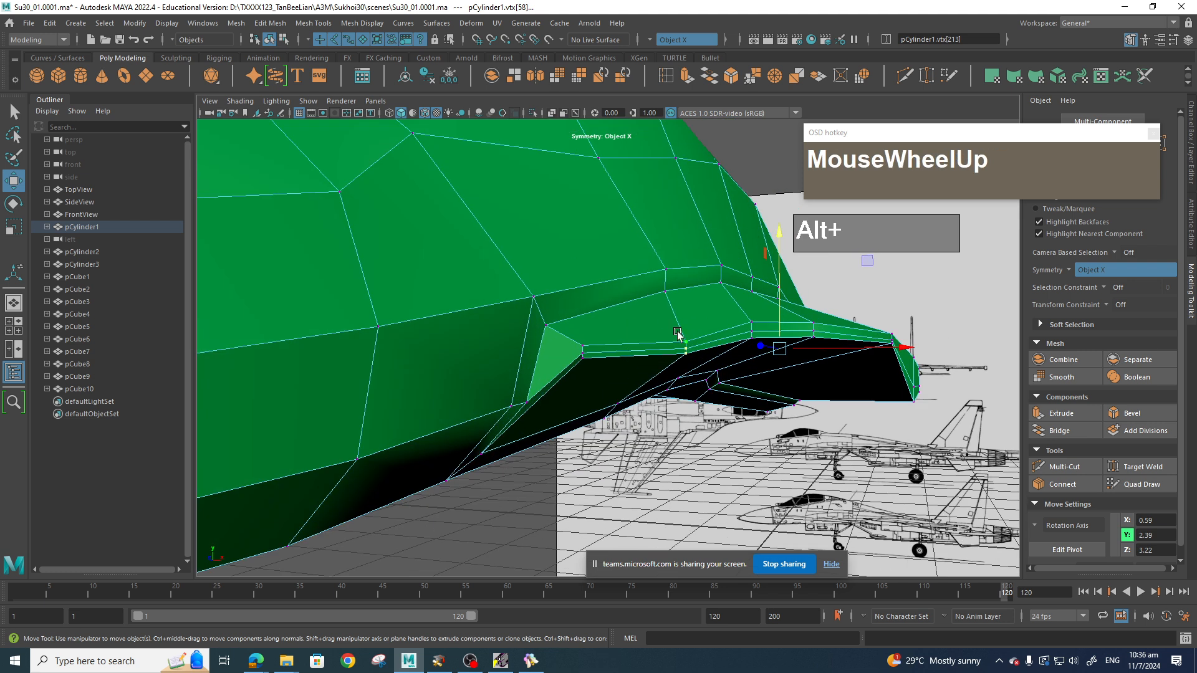
left_click_drag(689, 363, 690, 364)
left_click_drag(687, 293, 687, 282)
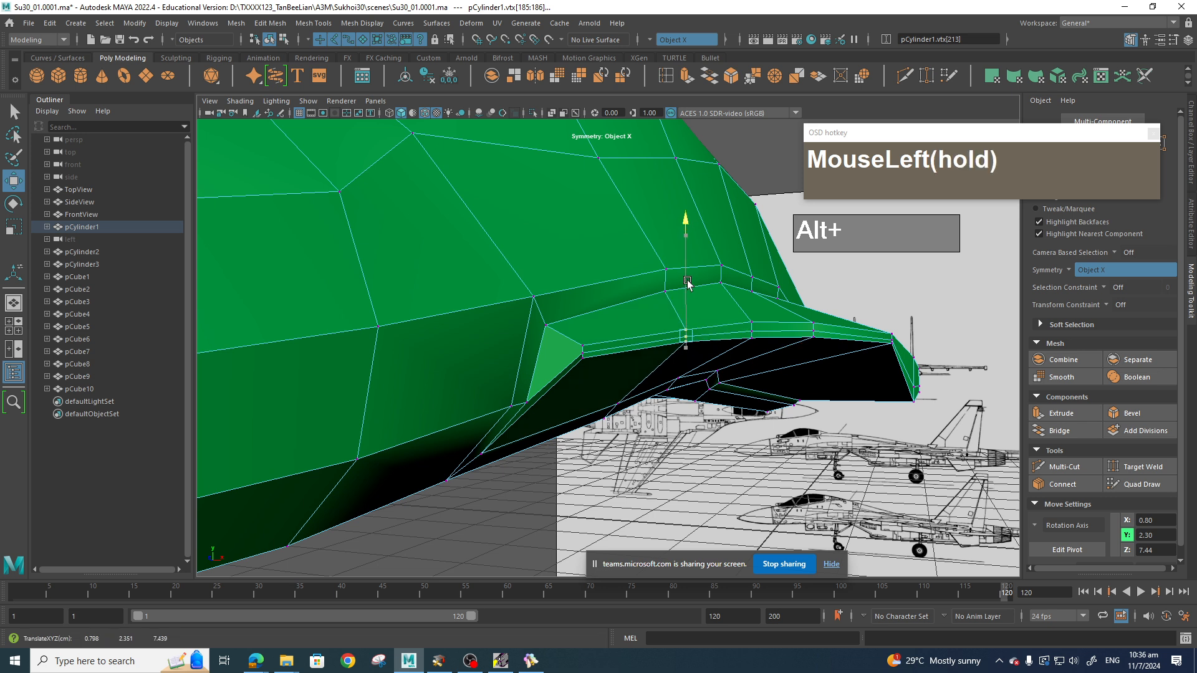
left_click(750, 304)
left_click_drag(850, 377, 767, 396, "alt")
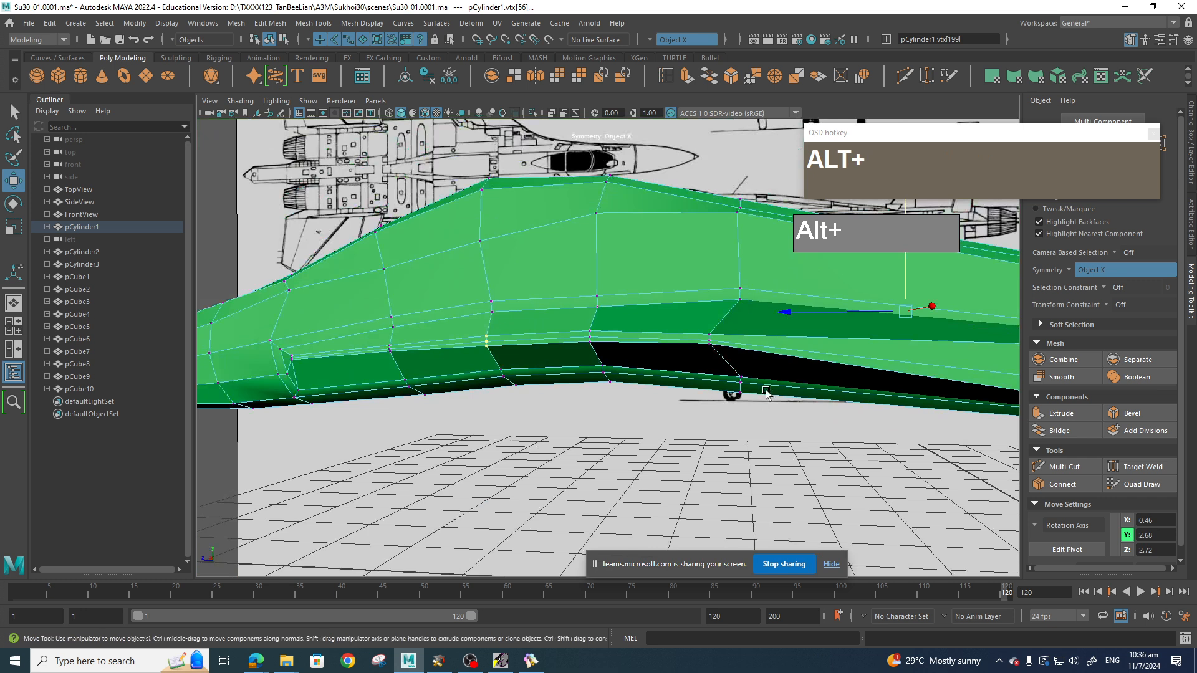
Try moving the inner crease vertex of the mid-fuselage section along X, and undo the move.
middle_click_drag(767, 397, 689, 398, "alt")
scroll(617, 417, "up", 2)
left_click_drag(703, 397, 533, 405, "alt")
middle_click_drag(533, 405, 492, 411, "alt")
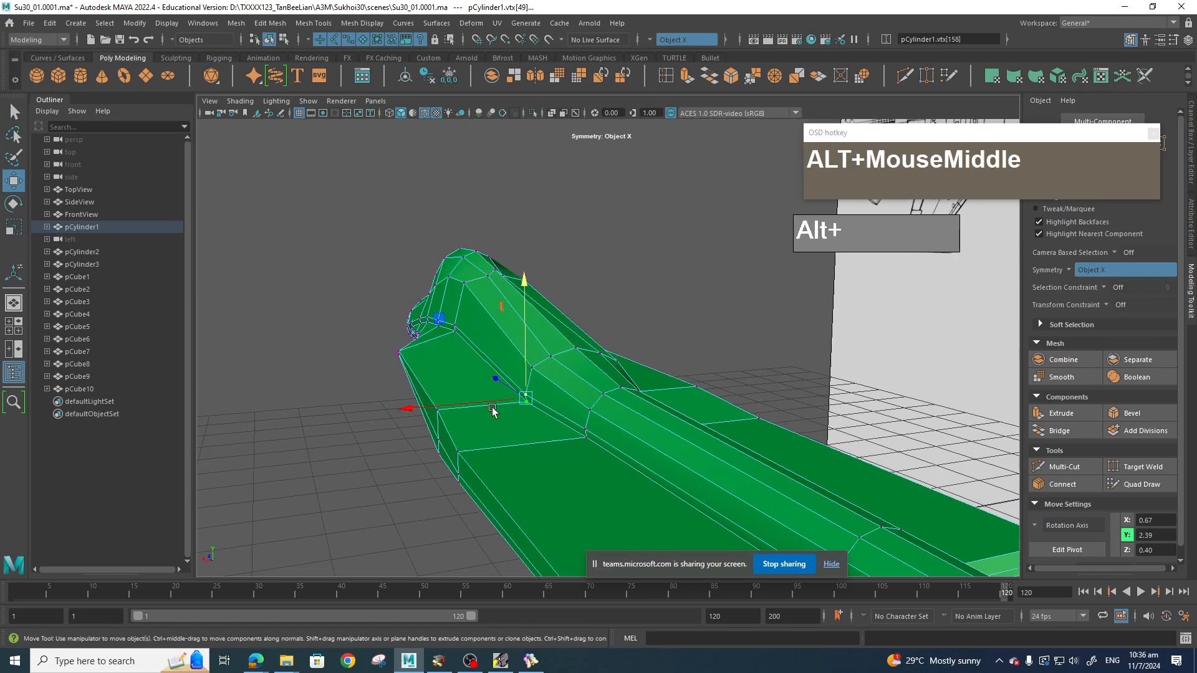
left_click_drag(460, 404, 679, 511)
key("ctrl+z")
Move the mid-fuselage vertex where the side extrusion meets the body outward to X about 0.74.
middle_click_drag(679, 511, 602, 570, "alt")
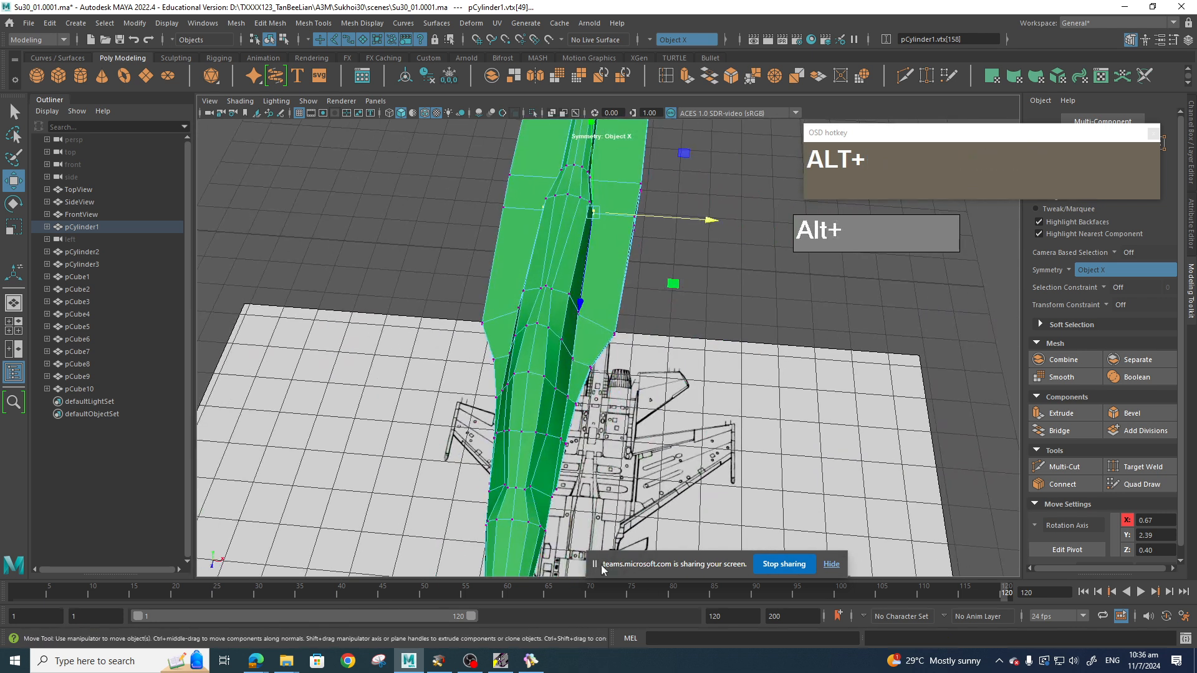
middle_click_drag(643, 527, 576, 428, "alt")
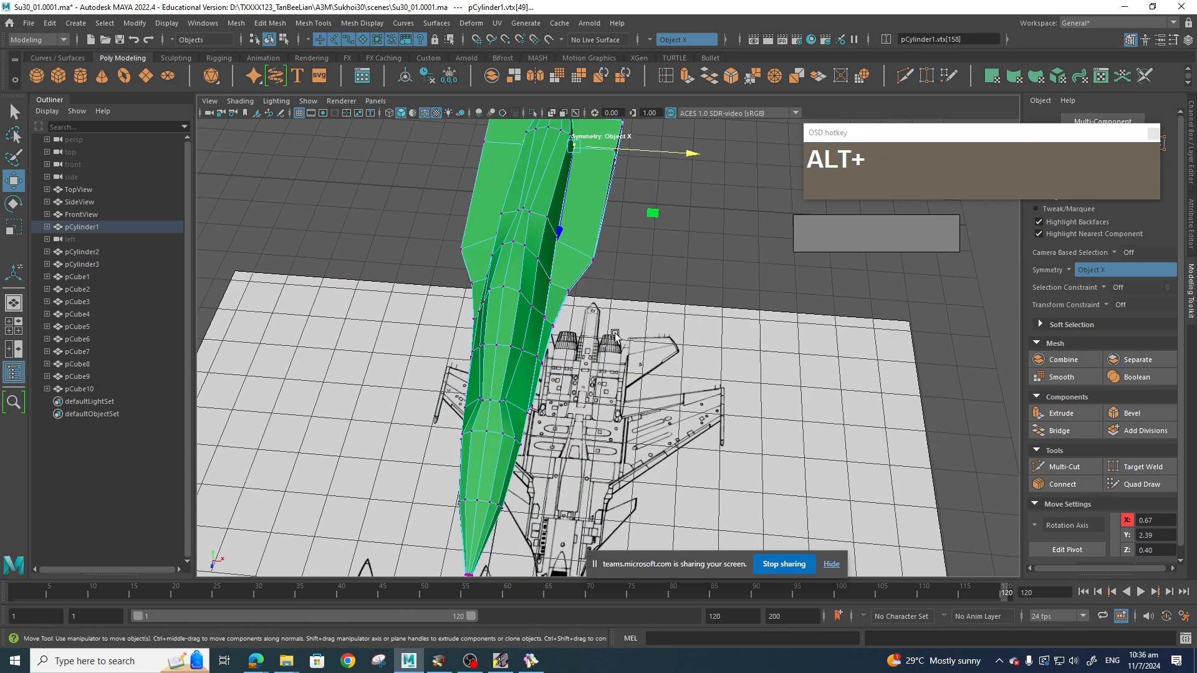
scroll(597, 253, "up", 5)
middle_click_drag(597, 252, 612, 337, "alt")
scroll(614, 312, "up", 2)
left_click_drag(612, 337, 601, 312, "alt")
scroll(601, 312, "up", 3)
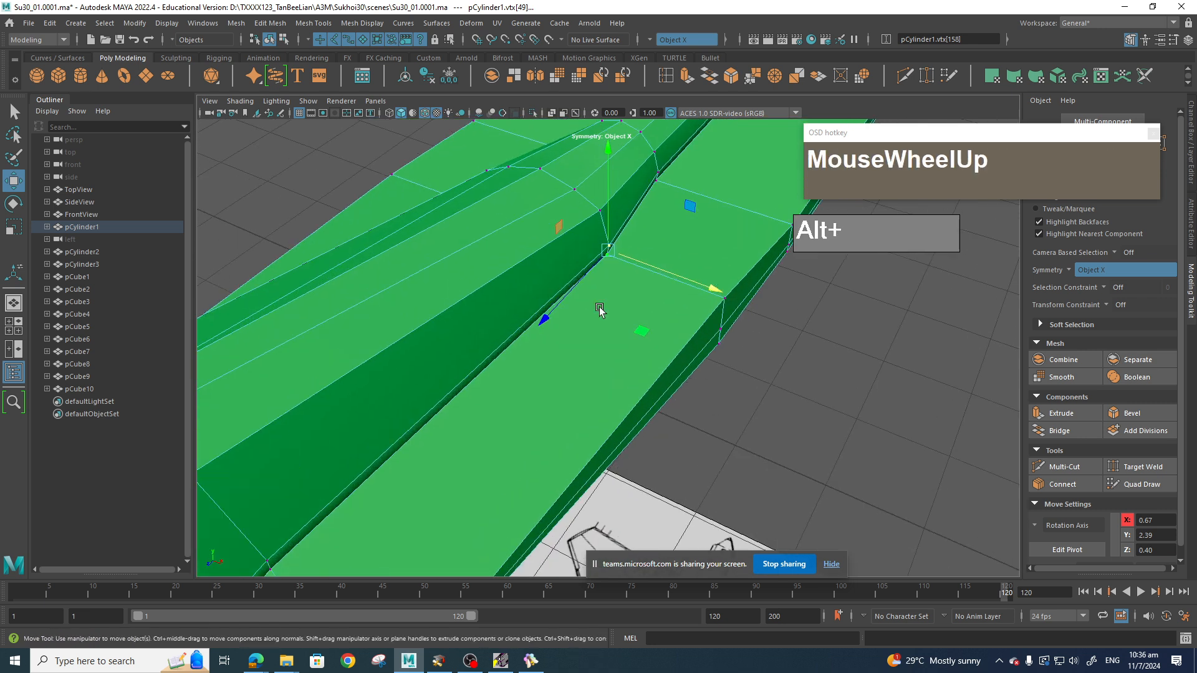
left_click(614, 230)
left_click_drag(631, 233, 642, 237)
Move the crease vertex of the section further forward outward to X about 0.81.
middle_click_drag(321, 516, 458, 439, "alt")
middle_click_drag(368, 551, 441, 396, "alt")
left_click(429, 360)
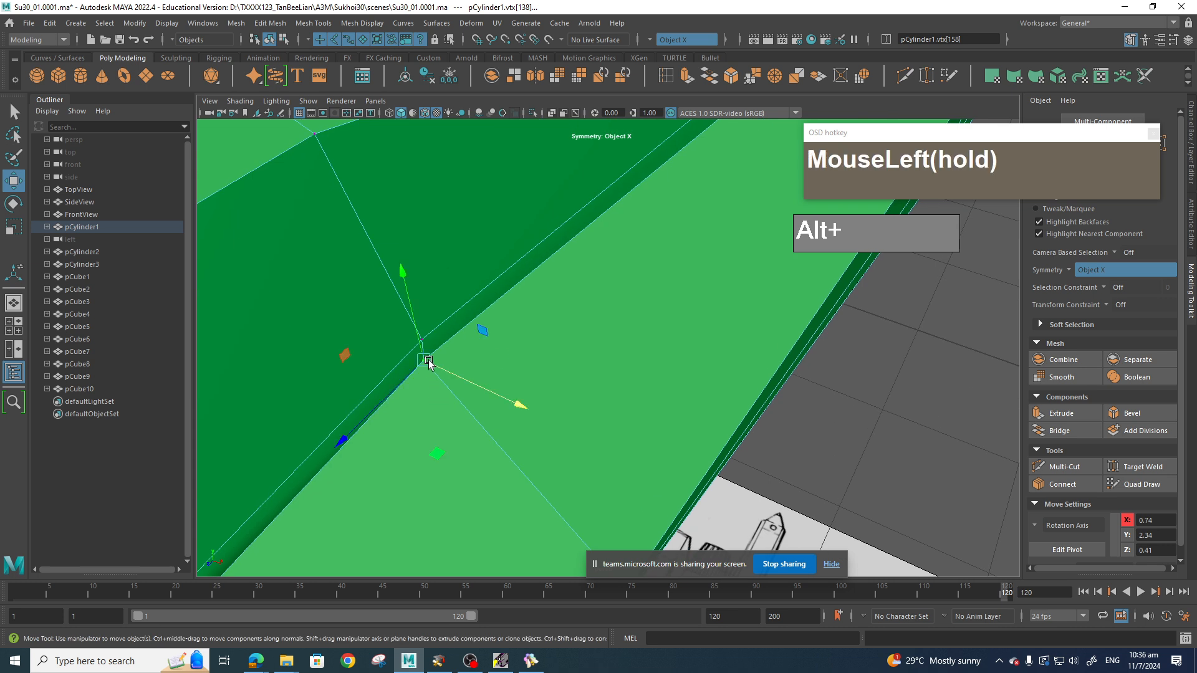
left_click_drag(472, 377, 502, 379)
scroll(503, 379, "down", 3)
middle_click_drag(548, 327, 349, 542, "alt")
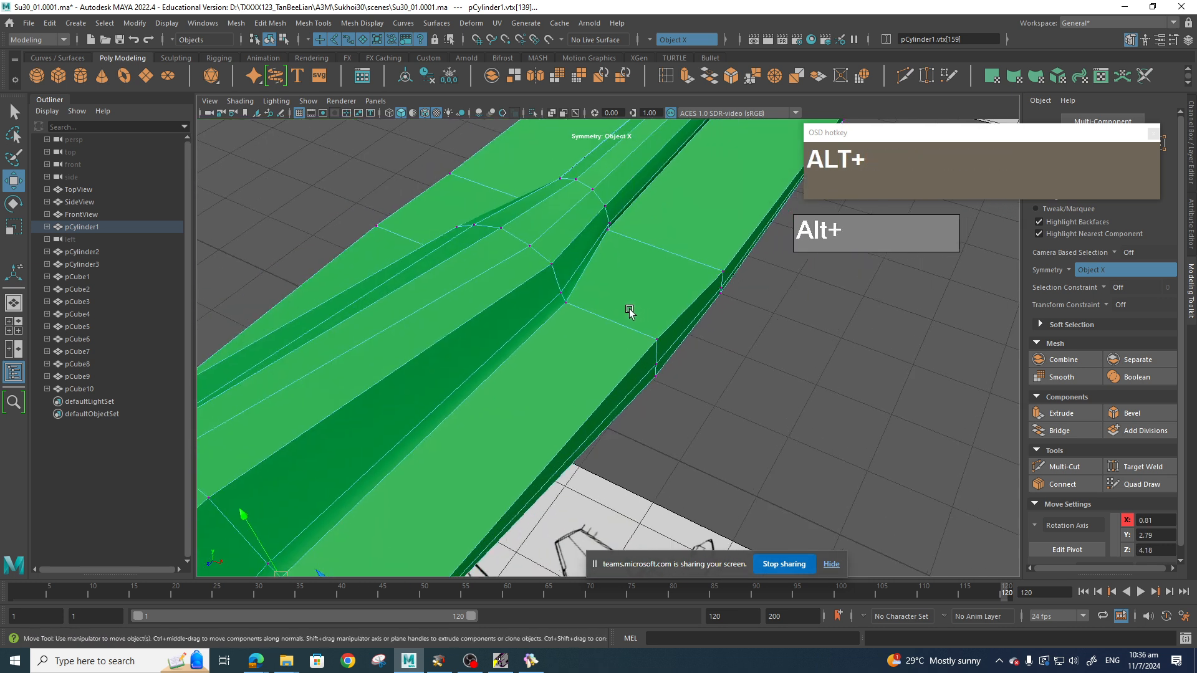
Adjust the crease vertices of the two sections further aft sideways, to X about 0.54 and 0.43.
left_click(642, 240)
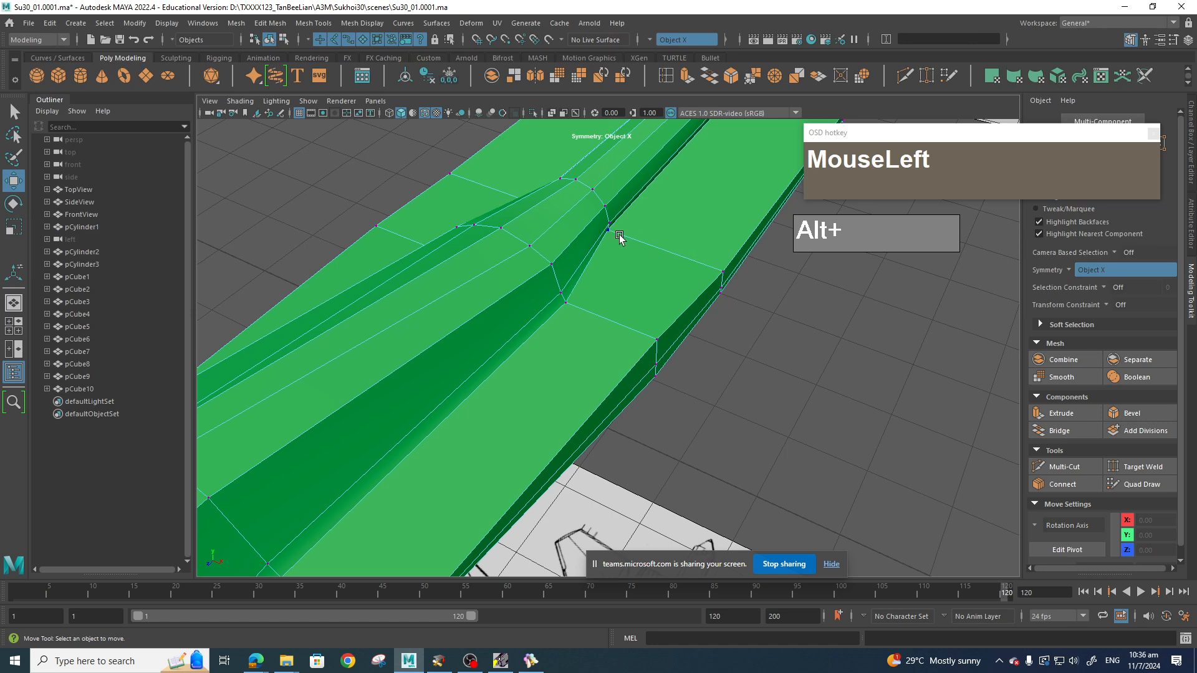
left_click(620, 238)
scroll(641, 242, "down", 4)
left_click_drag(641, 242, 649, 273, "alt")
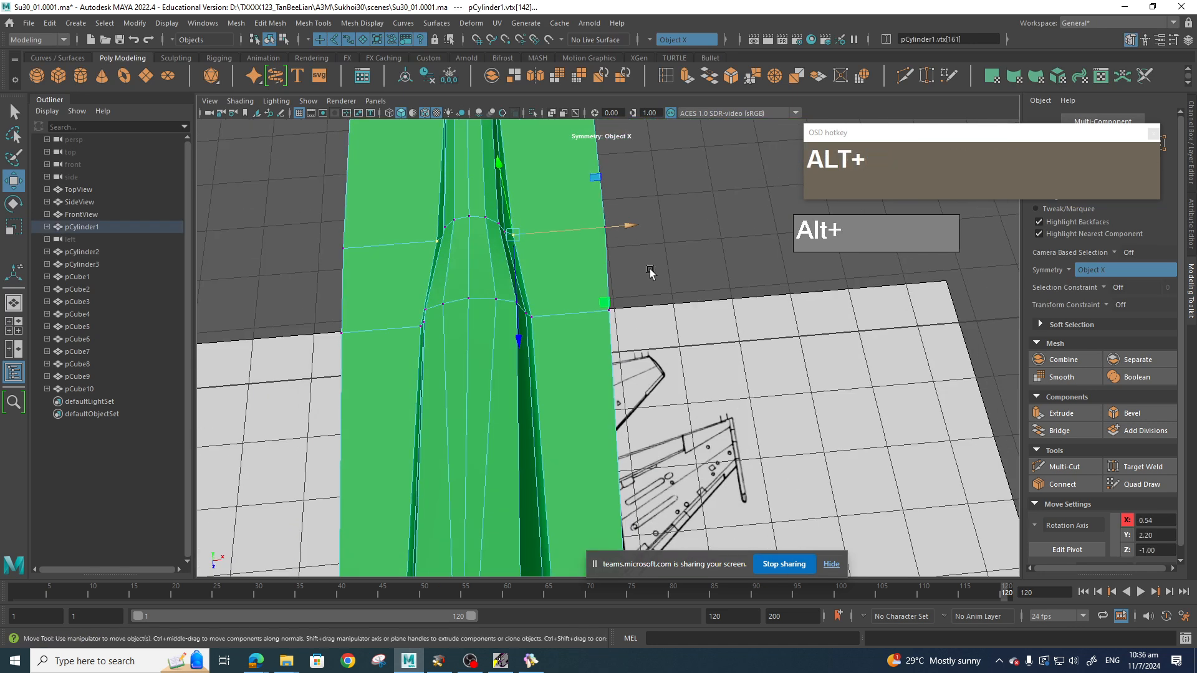
middle_click_drag(649, 272, 561, 422, "alt")
scroll(552, 402, "down", 3)
left_click_drag(552, 402, 638, 261, "alt")
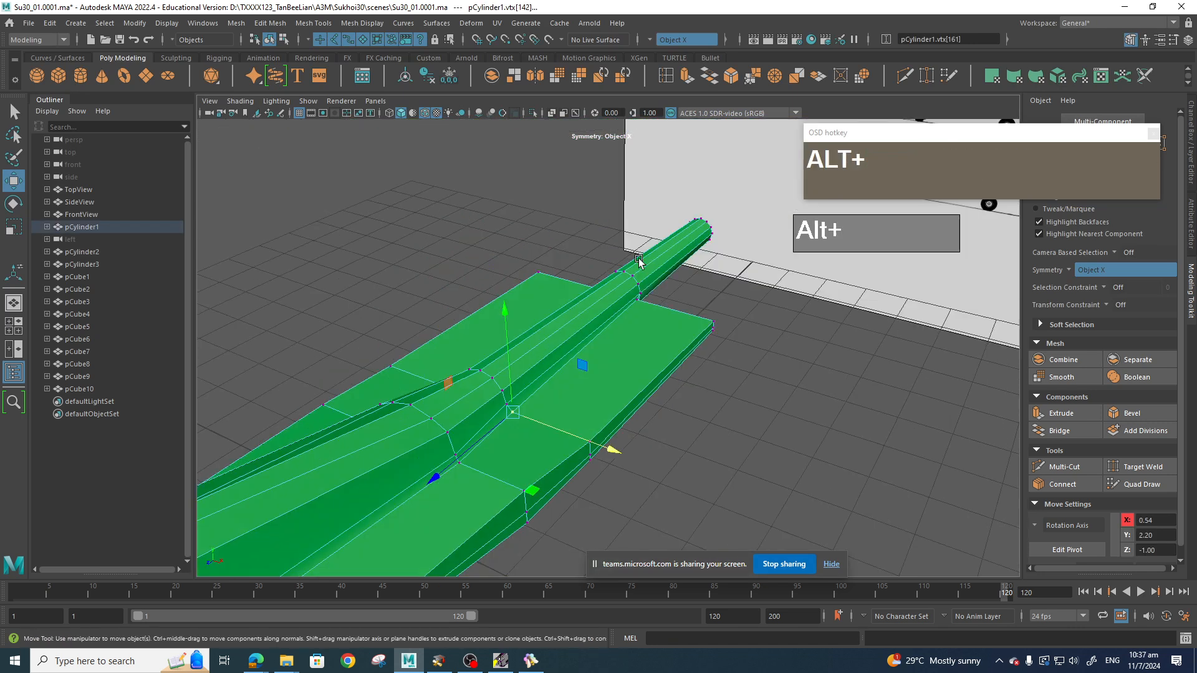
left_click_drag(660, 321, 787, 435, "alt")
left_click_drag(578, 421, 634, 432, "alt")
left_click_drag(763, 246, 735, 275, "alt")
middle_click_drag(735, 274, 636, 319, "alt")
mouse_move(637, 320)
left_mouse_down("alt")
mouse_move(642, 342)
mouse_move(675, 337)
mouse_move(633, 313)
left_mouse_up("alt")
In the side view, raise the upper outer-edge vertices of the mid-fuselage section against the blueprint.
key("space")
left_click_drag(639, 369, 712, 372)
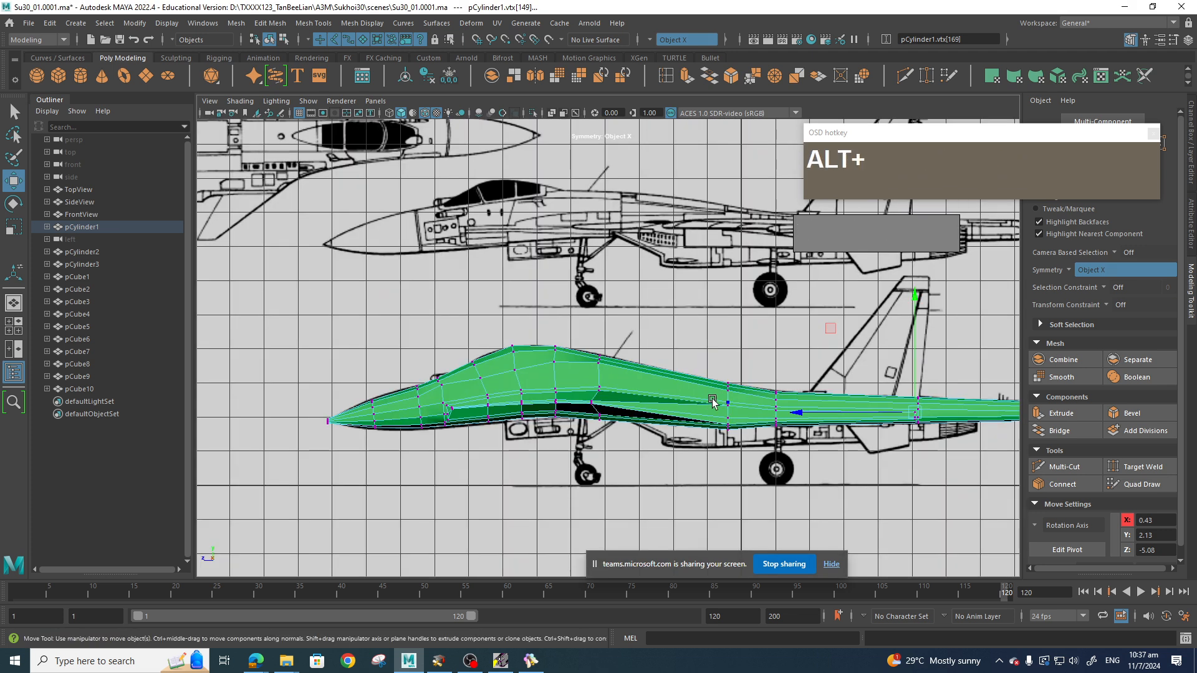
scroll(774, 384, "up", 4)
middle_click_drag(716, 400, 589, 427, "alt")
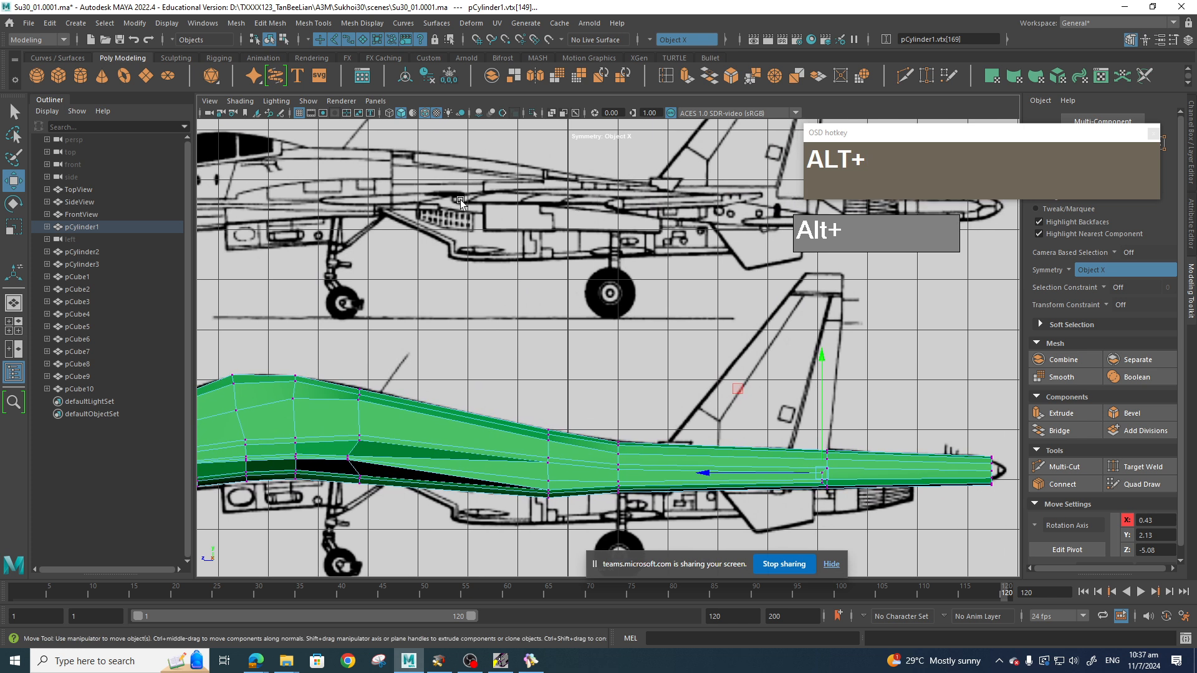
right_click_drag(569, 492, 590, 488, "alt")
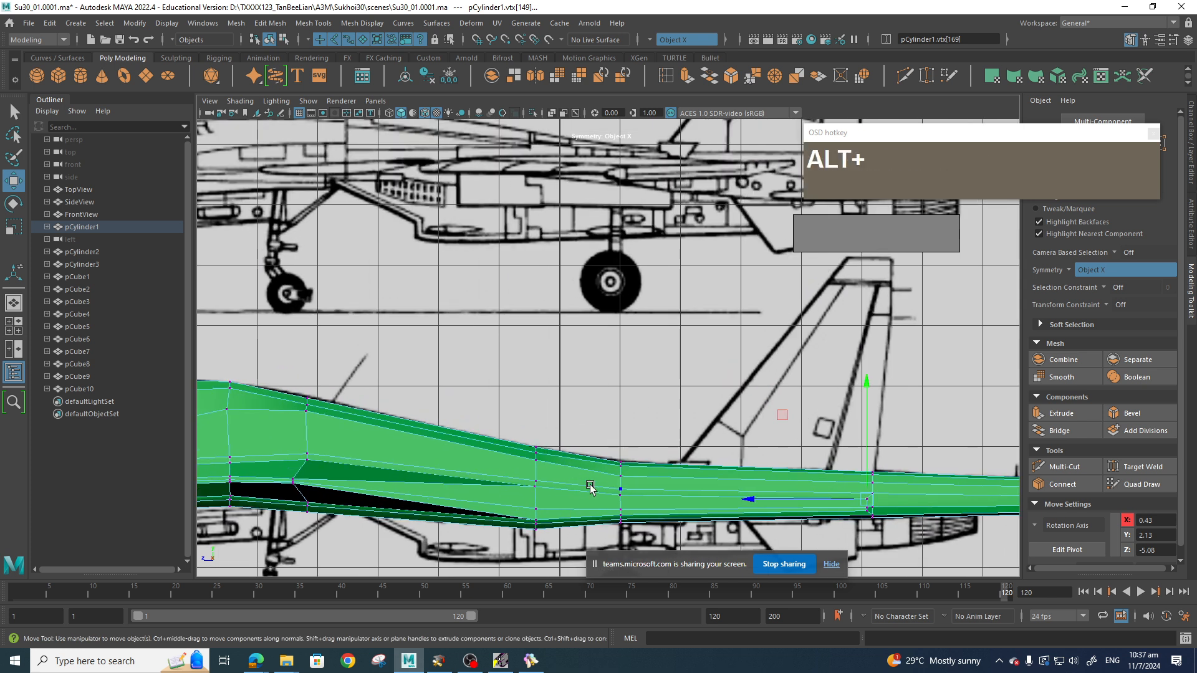
scroll(569, 411, "down", 3)
scroll(668, 468, "up", 3)
middle_click_drag(668, 468, 652, 460, "alt")
scroll(651, 460, "up", 1)
left_click_drag(580, 458, 624, 477)
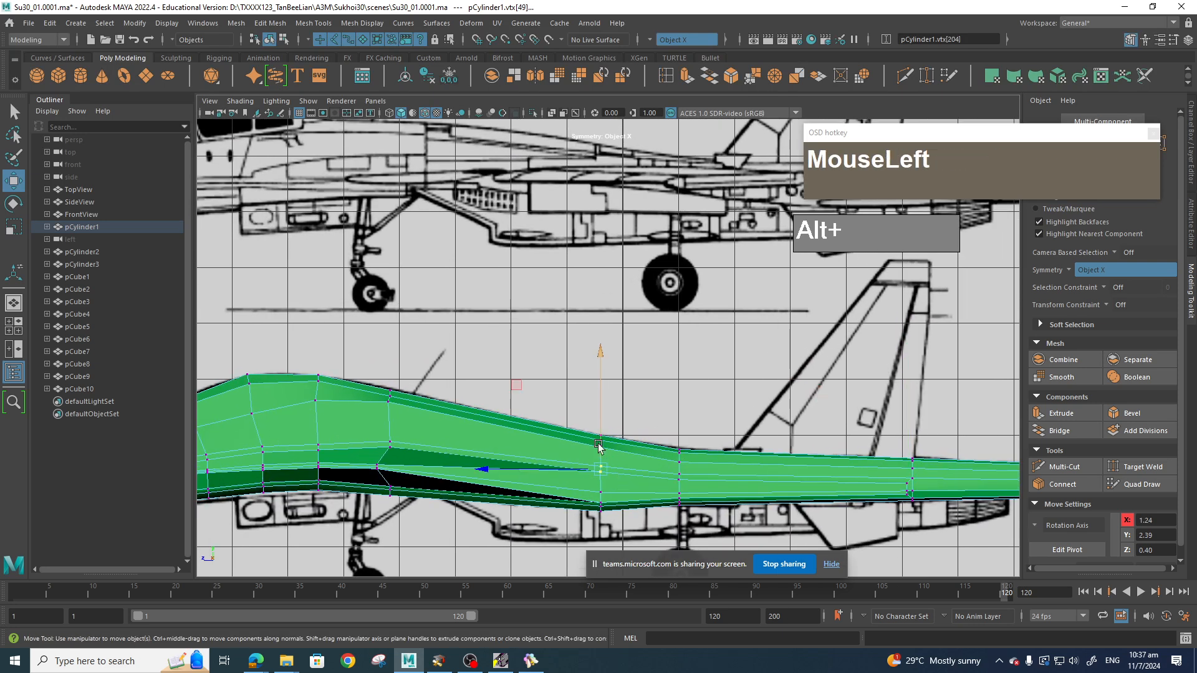
left_click_drag(599, 436, 599, 427)
Raise the upper outer-edge vertices of the next two sections toward the tail in the side view.
left_click_drag(672, 469, 686, 483)
left_click_drag(686, 421, 686, 413)
middle_click_drag(685, 413, 556, 389, "alt")
left_click_drag(758, 459, 794, 469)
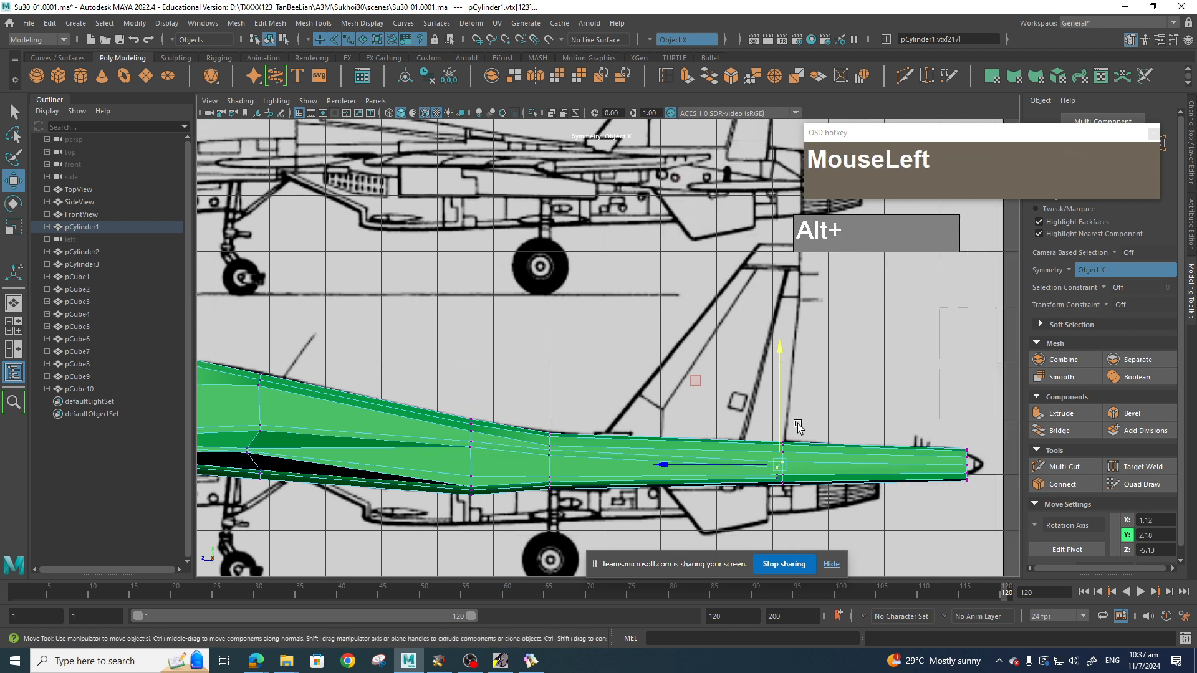
left_click(780, 399)
middle_click_drag(780, 399, 760, 419, "alt")
Show the JetINtakeEngines layer and view the engines together with the fuselage in perspective.
left_click(1192, 159)
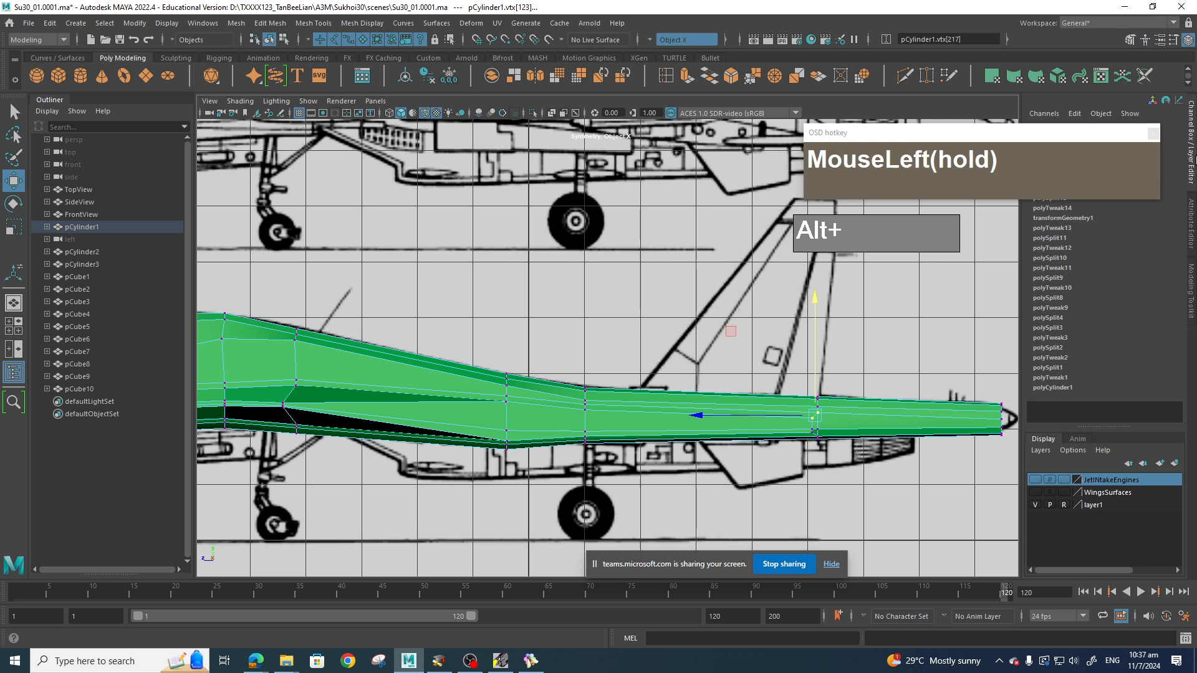
left_click(1035, 505)
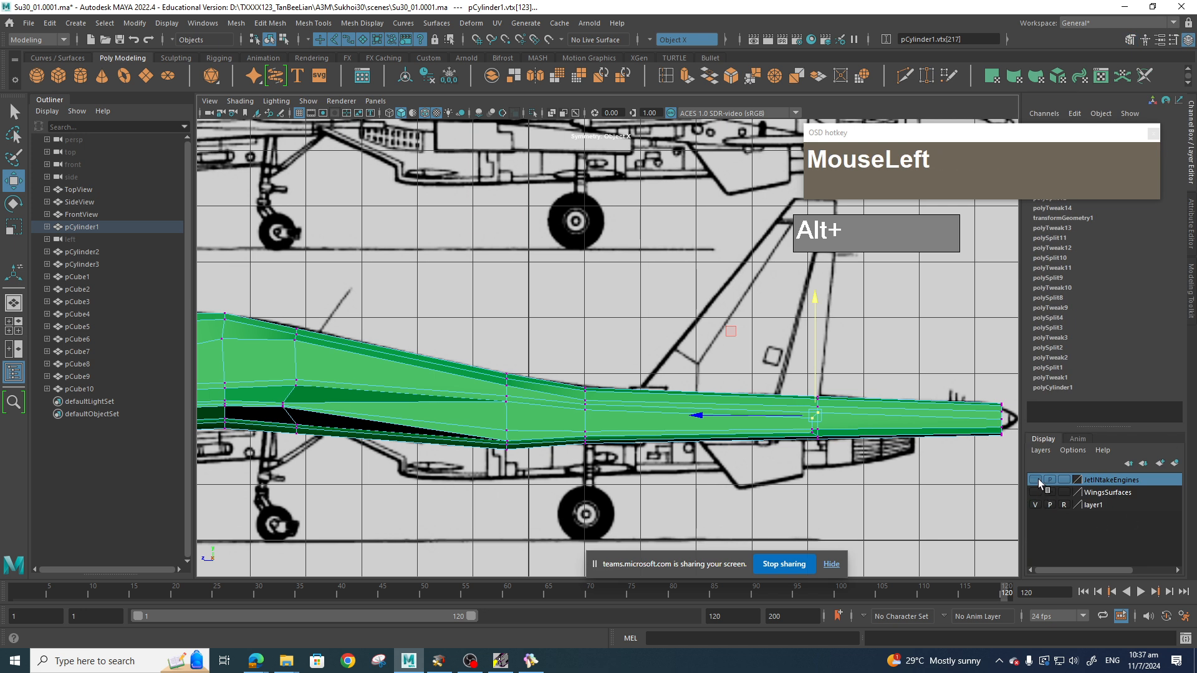
left_click(1035, 480)
key("space")
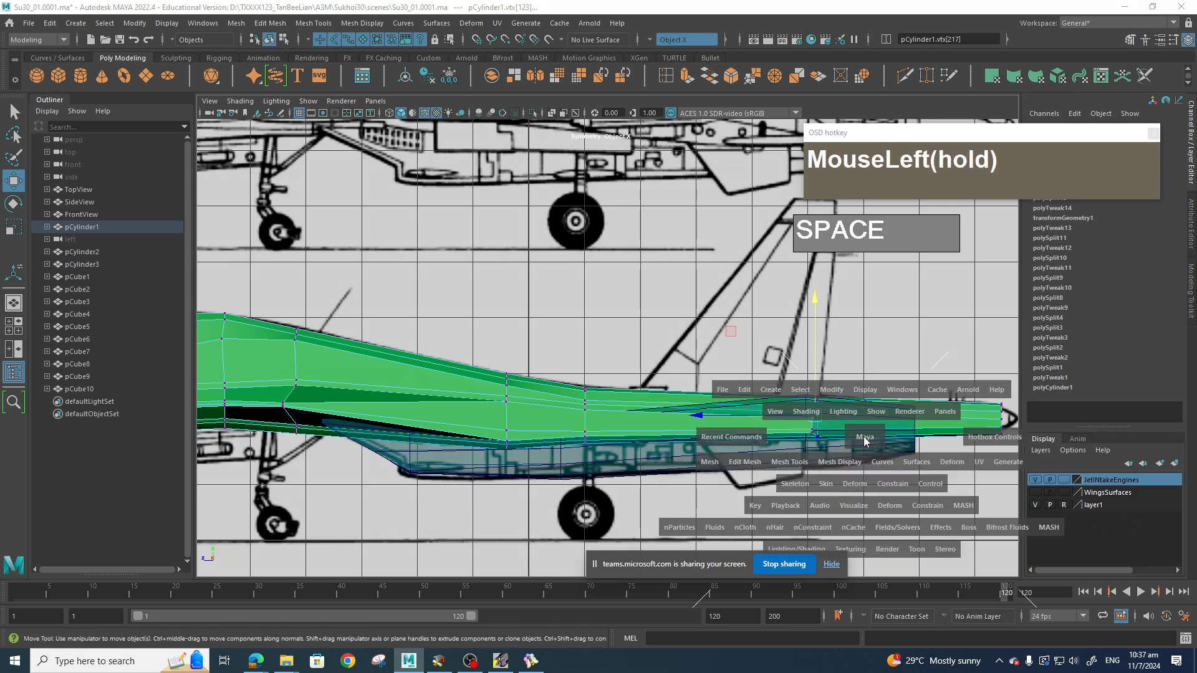
left_click_drag(864, 440, 754, 293)
scroll(696, 330, "down", 2, "alt")
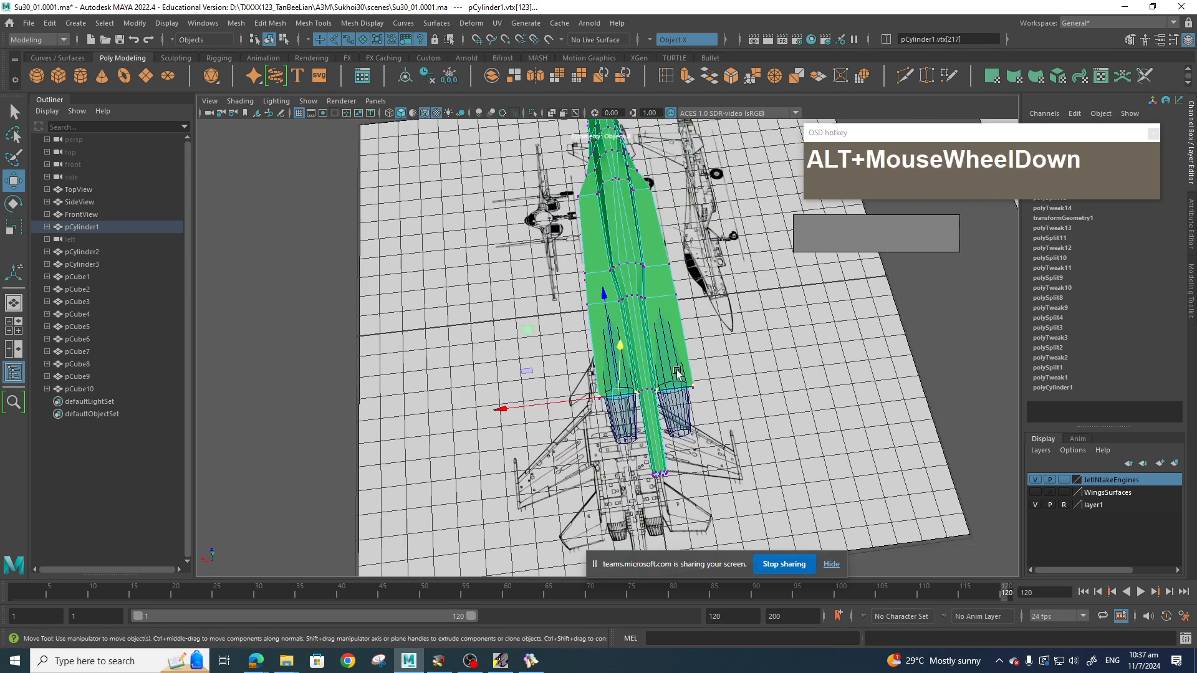
left_click_drag(696, 330, 598, 361, "alt")
scroll(599, 361, "up", 3)
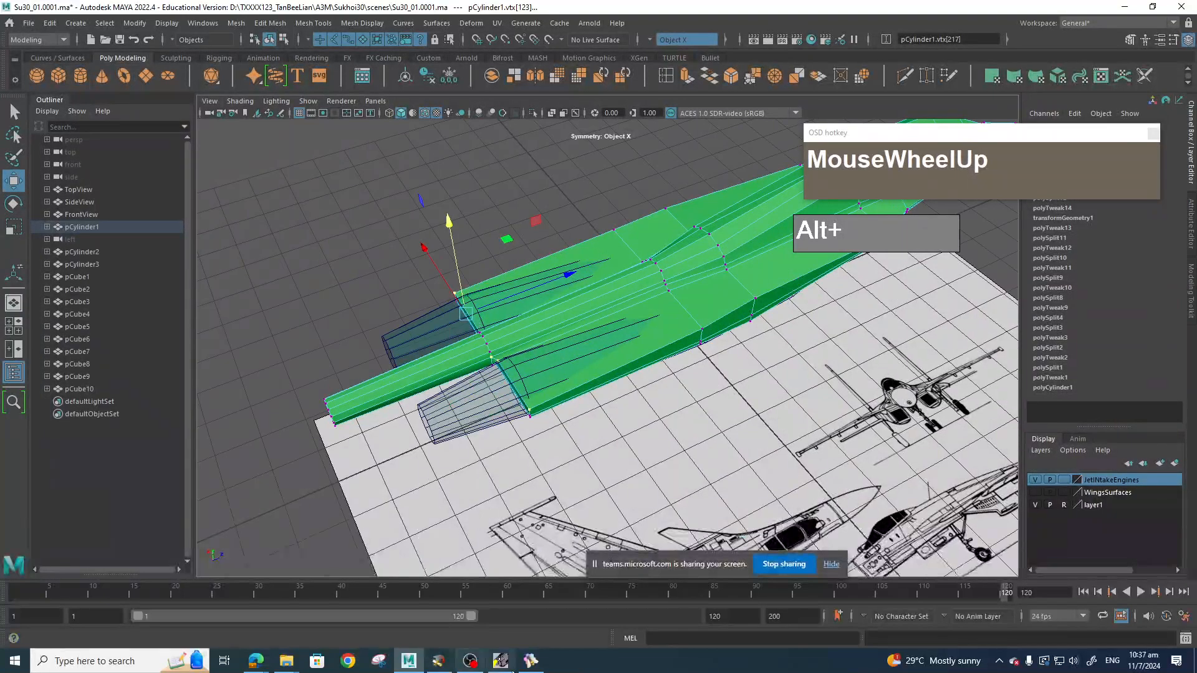
Examine the engines and tail area in the BeeRef photos and compare them with the rear fuselage in Maya.
left_click(530, 660)
scroll(646, 475, "down", 1)
scroll(646, 475, "down", 4)
middle_click_drag(646, 475, 678, 414, "alt")
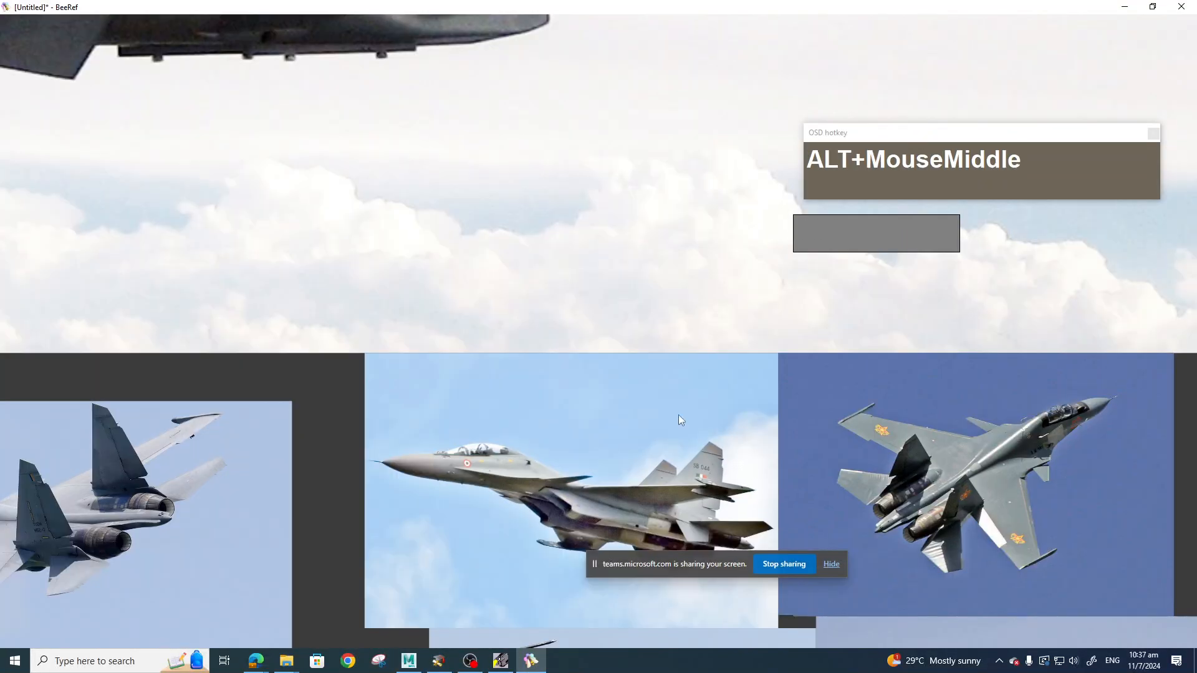
scroll(935, 498, "up", 12)
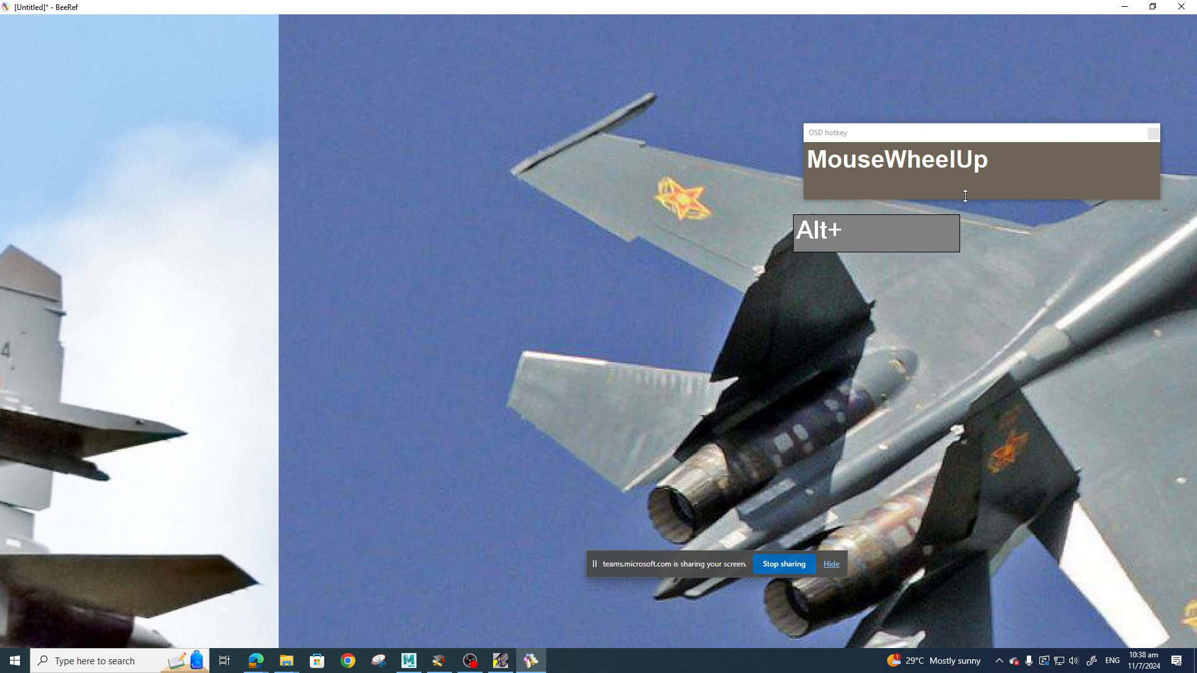
left_click(1123, 7)
scroll(686, 374, "down", 3)
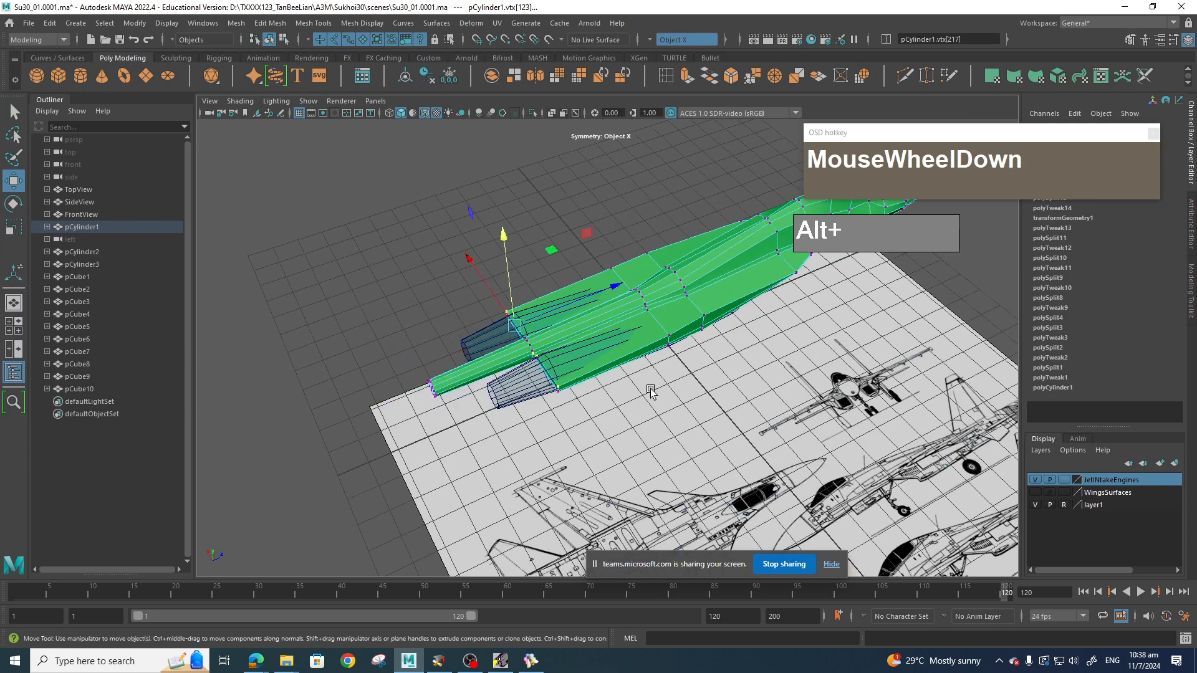
left_click_drag(685, 373, 710, 374, "alt")
middle_click_drag(711, 374, 717, 406, "alt")
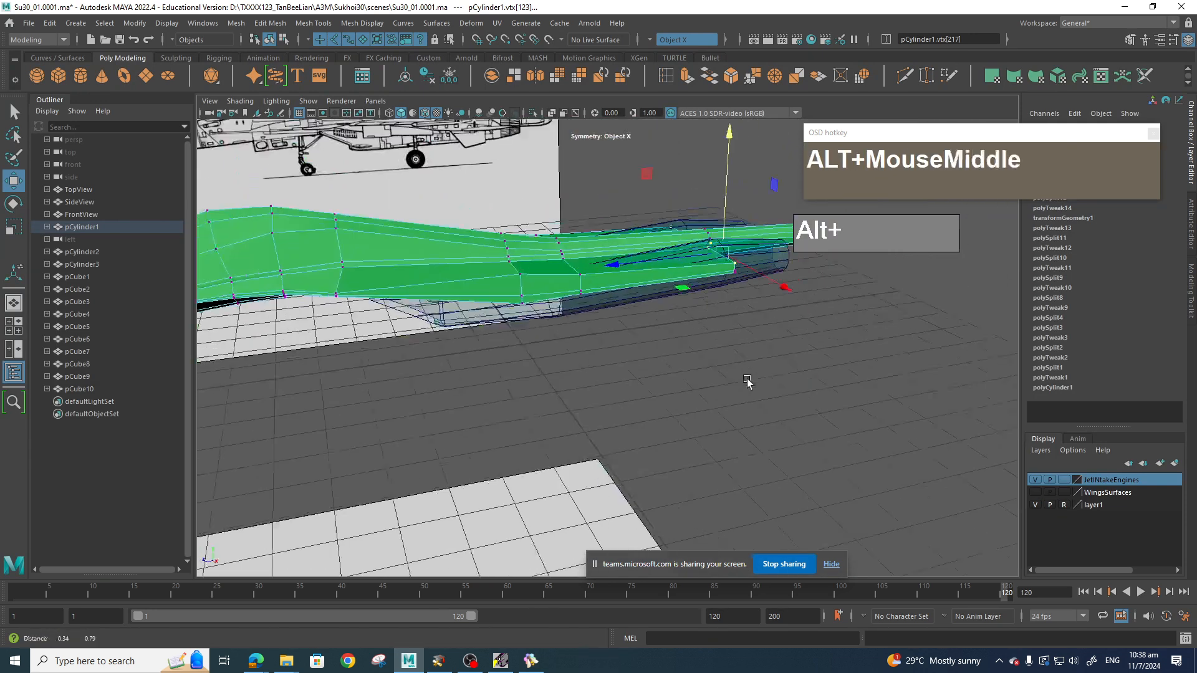
Examine how the engines sit against the rear fuselage from above, behind and the side in the perspective view.
left_click_drag(717, 405, 673, 530, "alt")
scroll(681, 432, "up", 2)
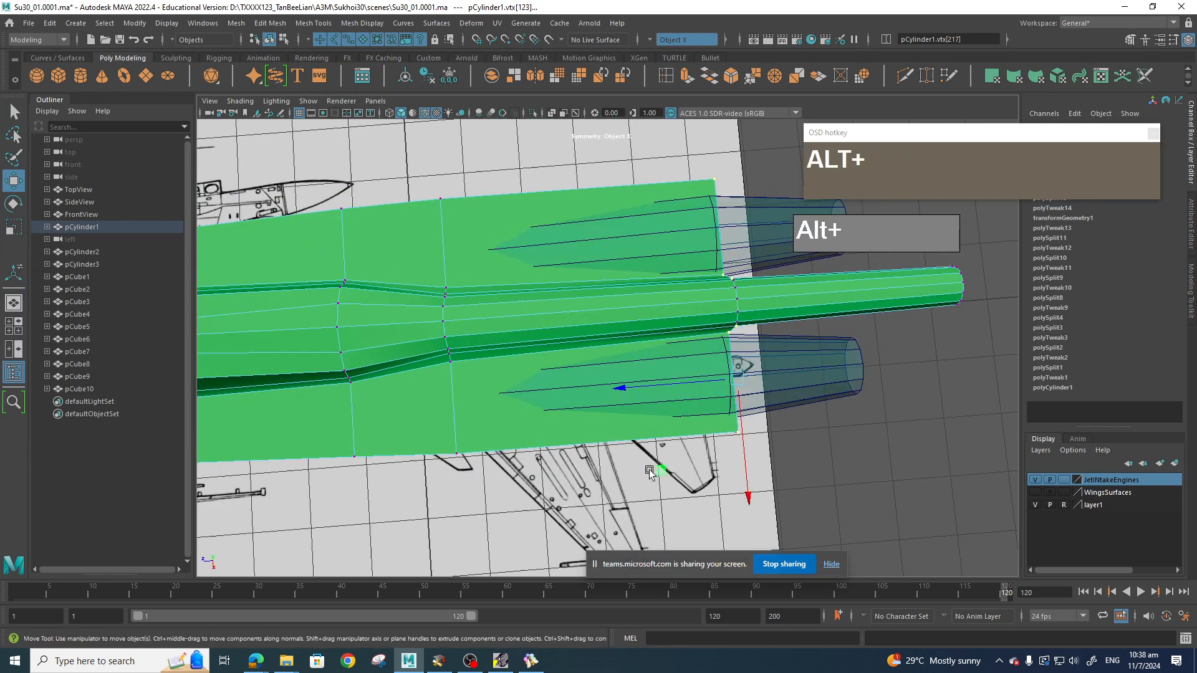
scroll(598, 499, "down", 3)
middle_click_drag(536, 476, 648, 495, "alt")
left_click_drag(648, 495, 630, 405, "alt")
scroll(646, 406, "up", 2)
middle_click_drag(630, 405, 771, 423, "alt")
scroll(742, 445, "down", 4)
left_click_drag(734, 454, 751, 433, "alt")
middle_click_drag(750, 432, 790, 430, "alt")
left_click_drag(790, 430, 751, 456, "alt")
In the top view, hide the JetINtakeEngines layer and select the fuselage as a whole object.
key("space")
middle_click_drag(749, 385, 788, 511, "alt")
middle_click_drag(773, 351, 843, 527, "alt")
middle_click_drag(872, 430, 869, 479, "alt")
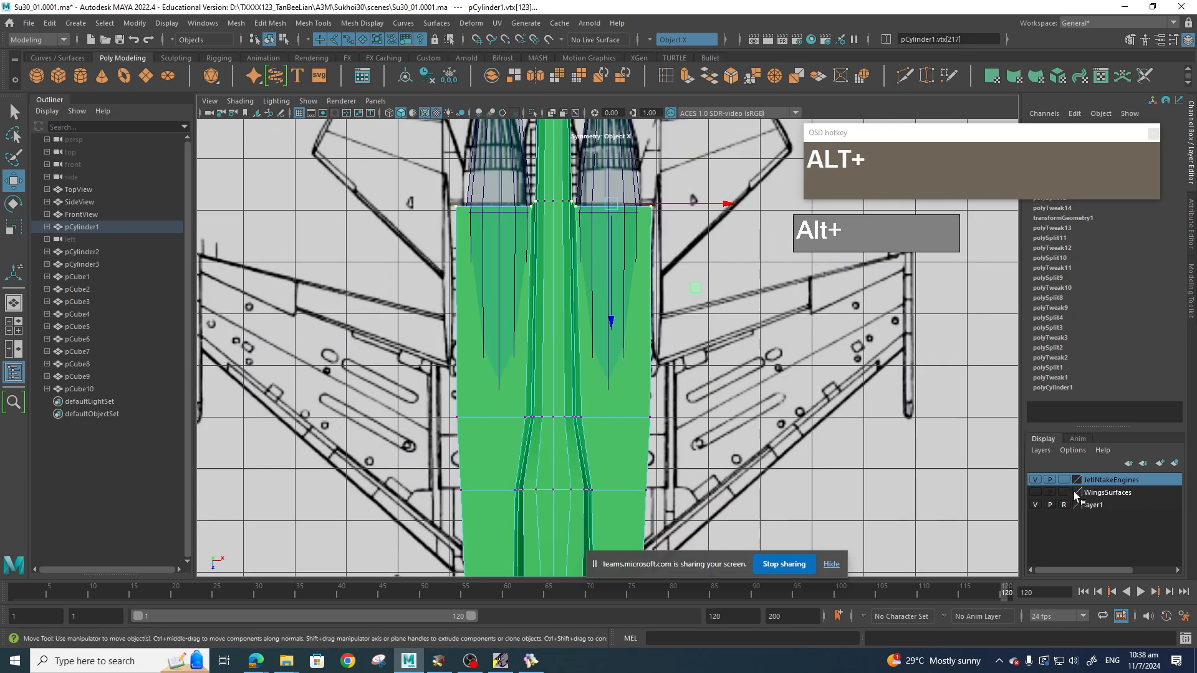
left_click(1035, 481)
middle_click_drag(638, 407, 653, 316, "alt")
right_click_drag(653, 317, 729, 596)
left_click(636, 323)
mouse_move(629, 310)
right_mouse_down()
mouse_move(688, 300)
mouse_move(623, 442)
mouse_move(623, 629)
mouse_move(648, 661)
mouse_move(707, 612)
right_mouse_up()
left_click(638, 307)
middle_click_drag(648, 286, 630, 353, "alt")
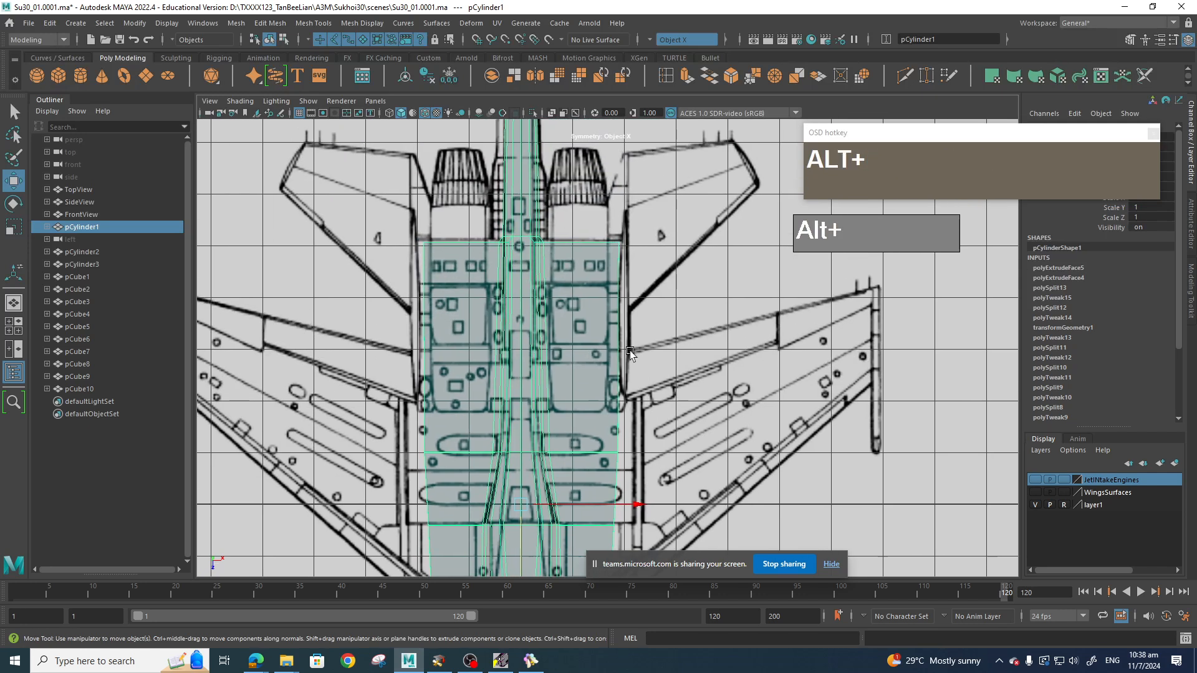
Insert two Multi-Cut edge loops across the fuselage, one near the wing's leading-edge root and one across the rear panels behind the wing.
mouse_move(626, 440)
middle_mouse_down("alt")
mouse_move(649, 337)
mouse_move(555, 301)
mouse_move(541, 336)
middle_mouse_up("alt")
mouse_move(537, 452)
middle_mouse_down("alt")
mouse_move(516, 383)
mouse_move(533, 404)
middle_mouse_up("alt")
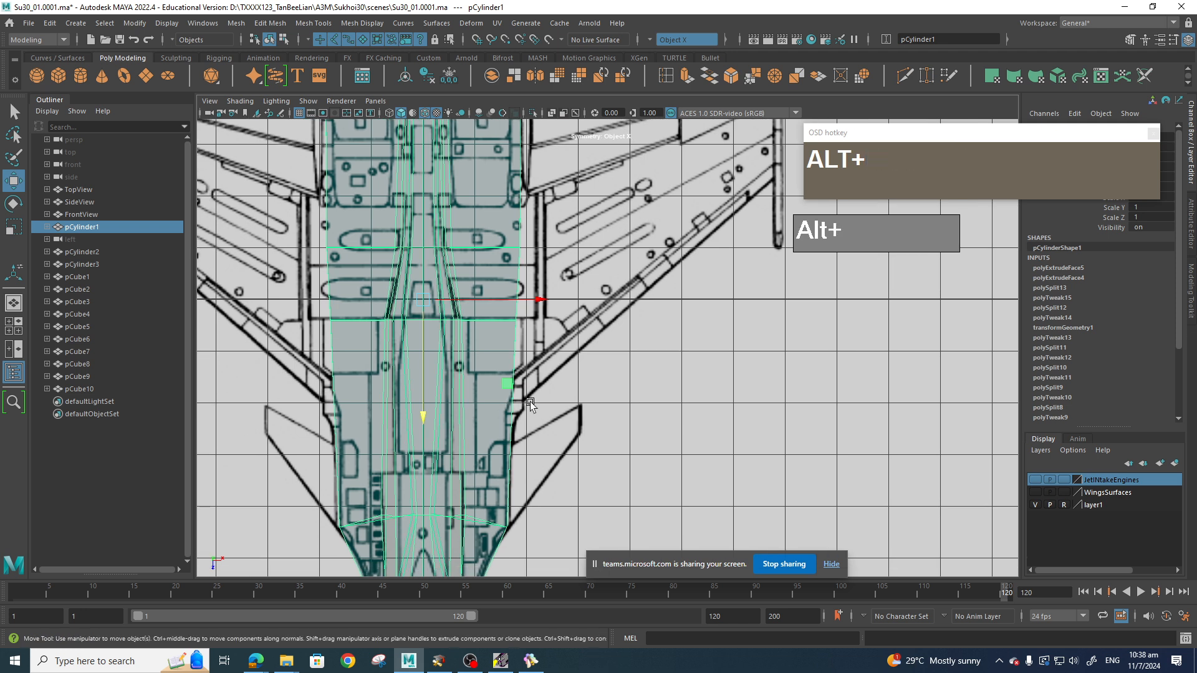
right_click_drag(511, 402, 483, 341, "shift")
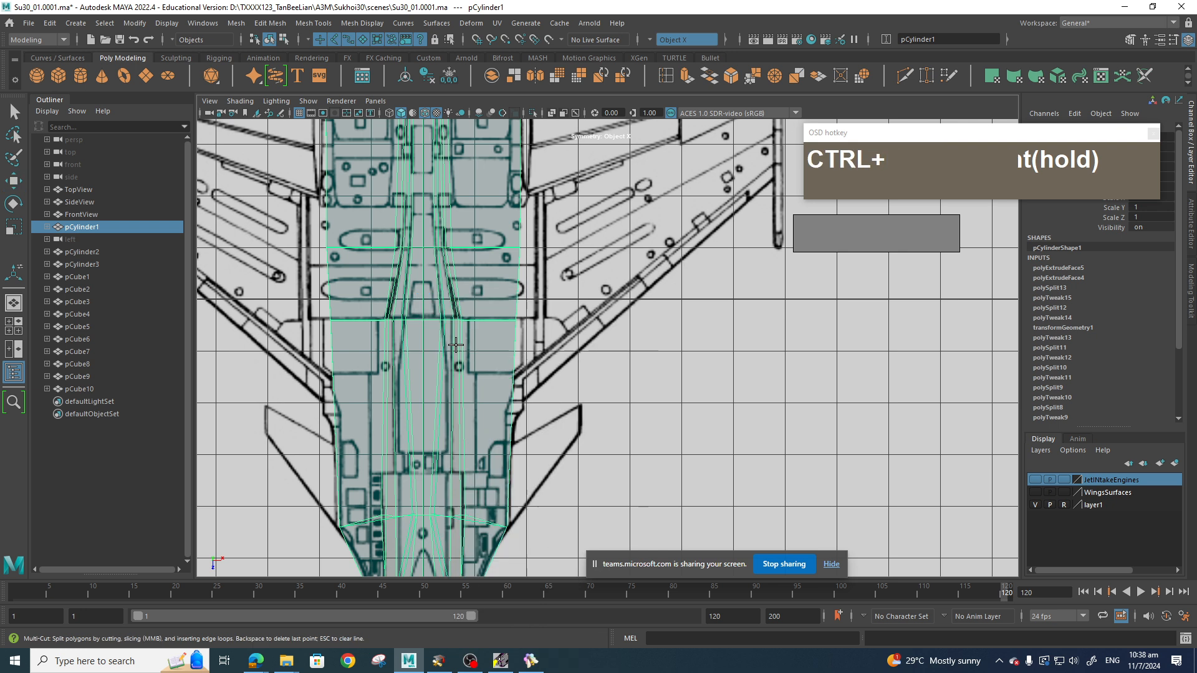
left_click(508, 400, "ctrl")
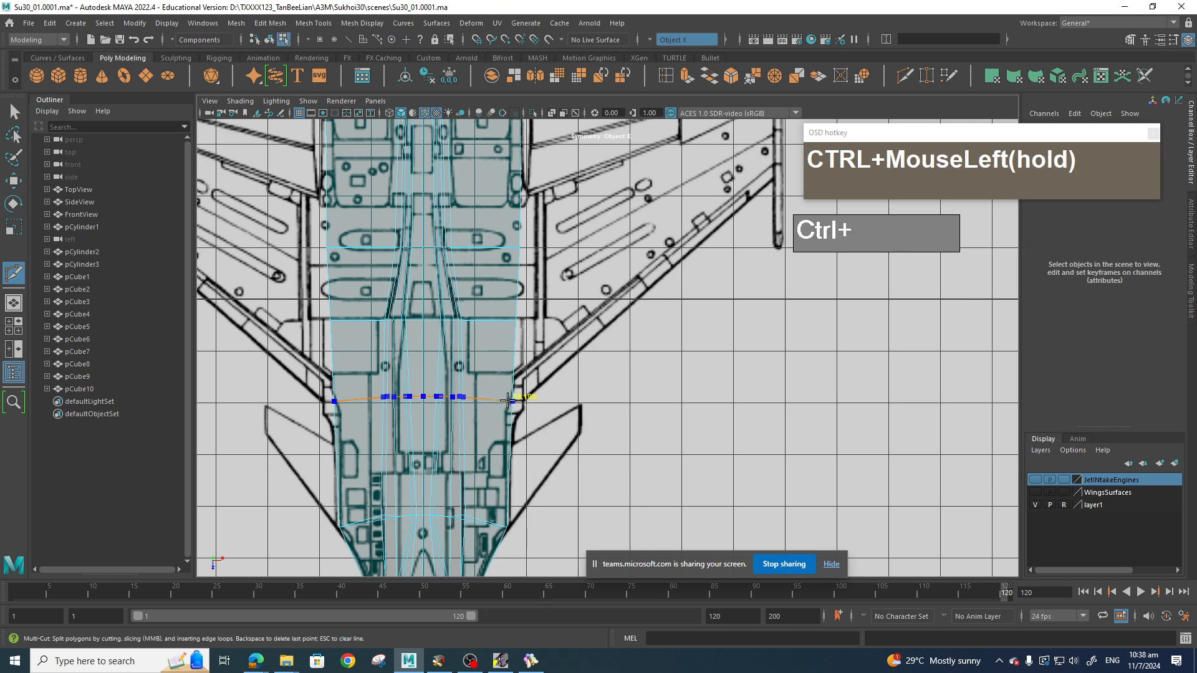
scroll(752, 477, "up", 2)
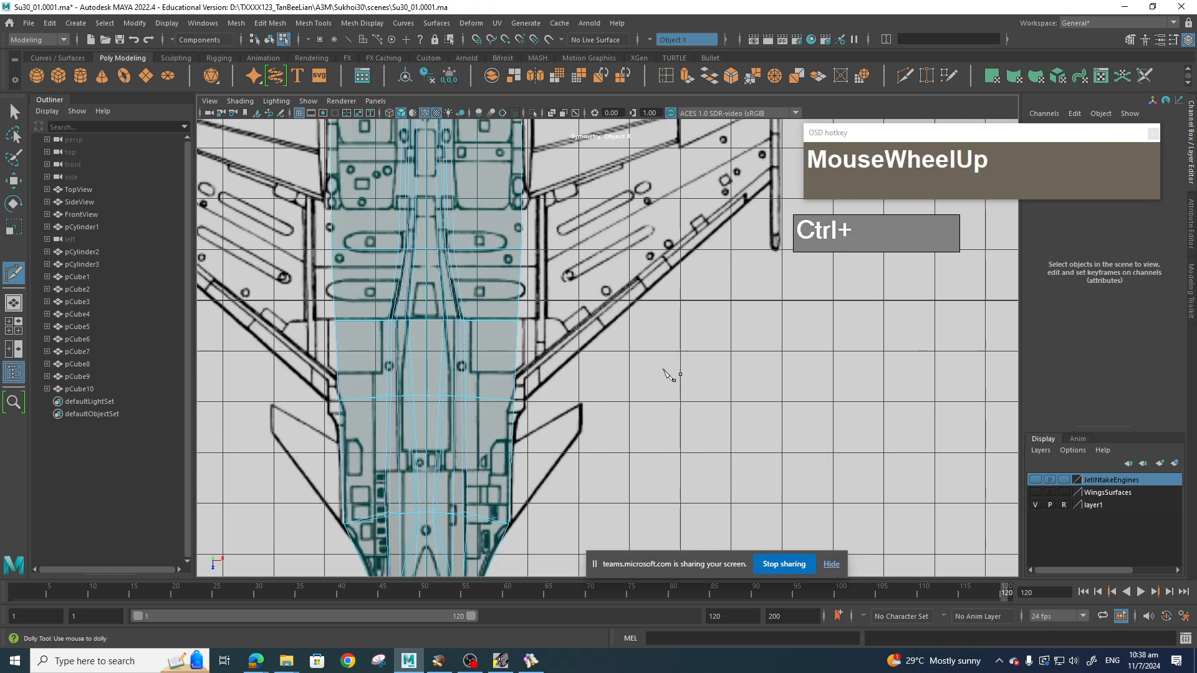
middle_click_drag(670, 376, 678, 479, "alt")
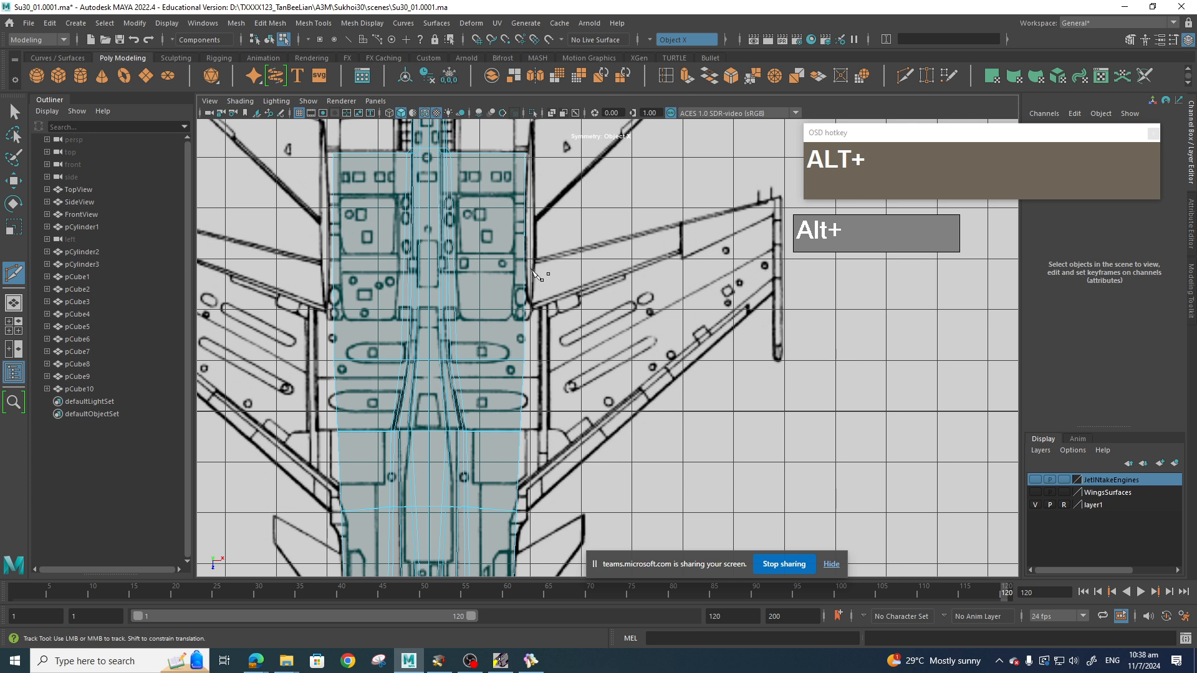
key("ctrl")
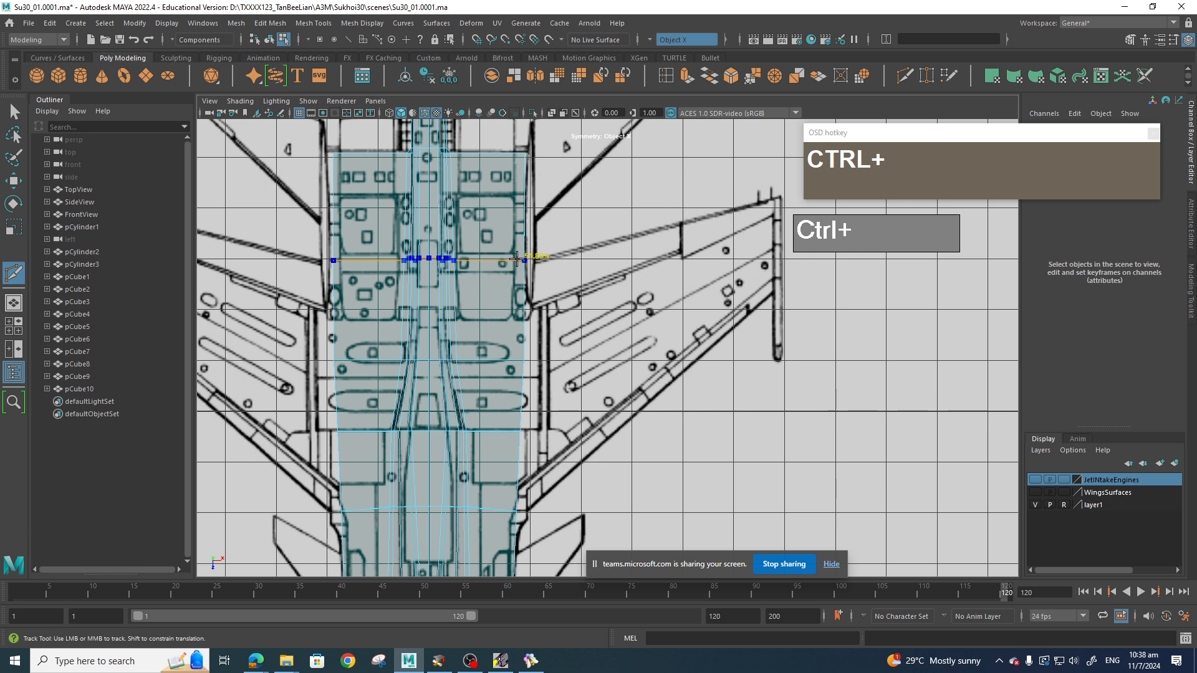
middle_click_drag(552, 282, 545, 242, "alt")
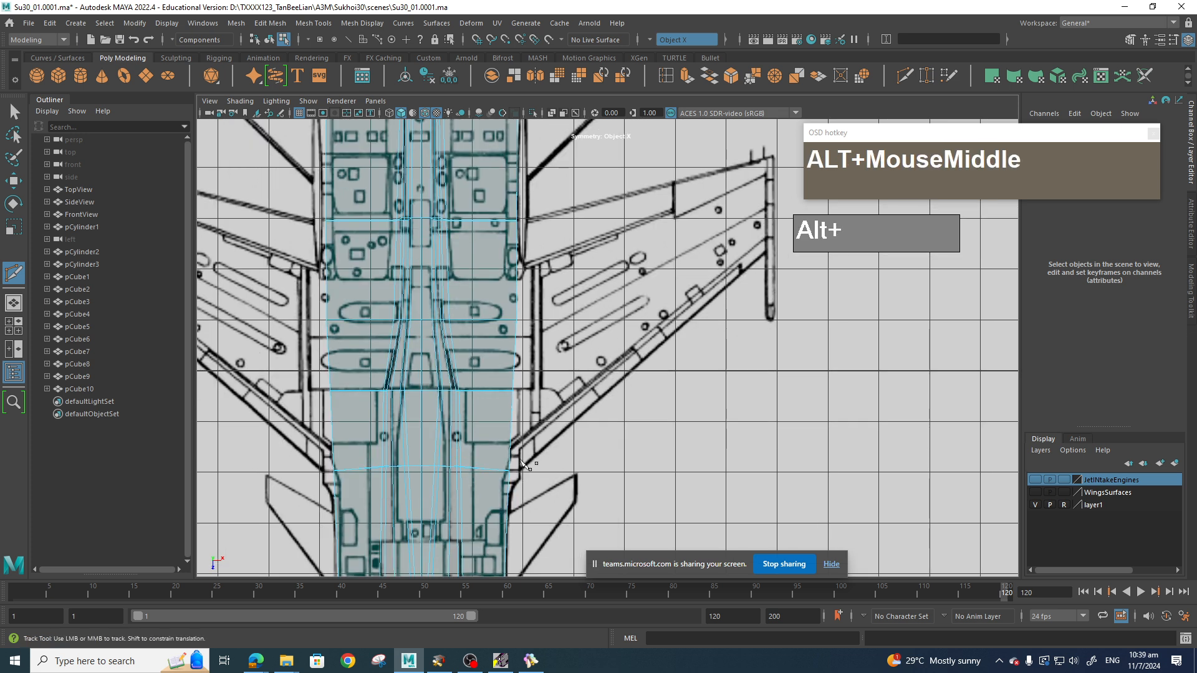
key("q")
key("space")
left_click_drag(530, 342, 545, 305)
left_click_drag(576, 343, 589, 434, "alt")
key("space")
middle_click_drag(693, 379, 739, 326, "alt")
right_click_drag(520, 270, 464, 281)
left_click_drag(545, 404, 645, 408)
key("space")
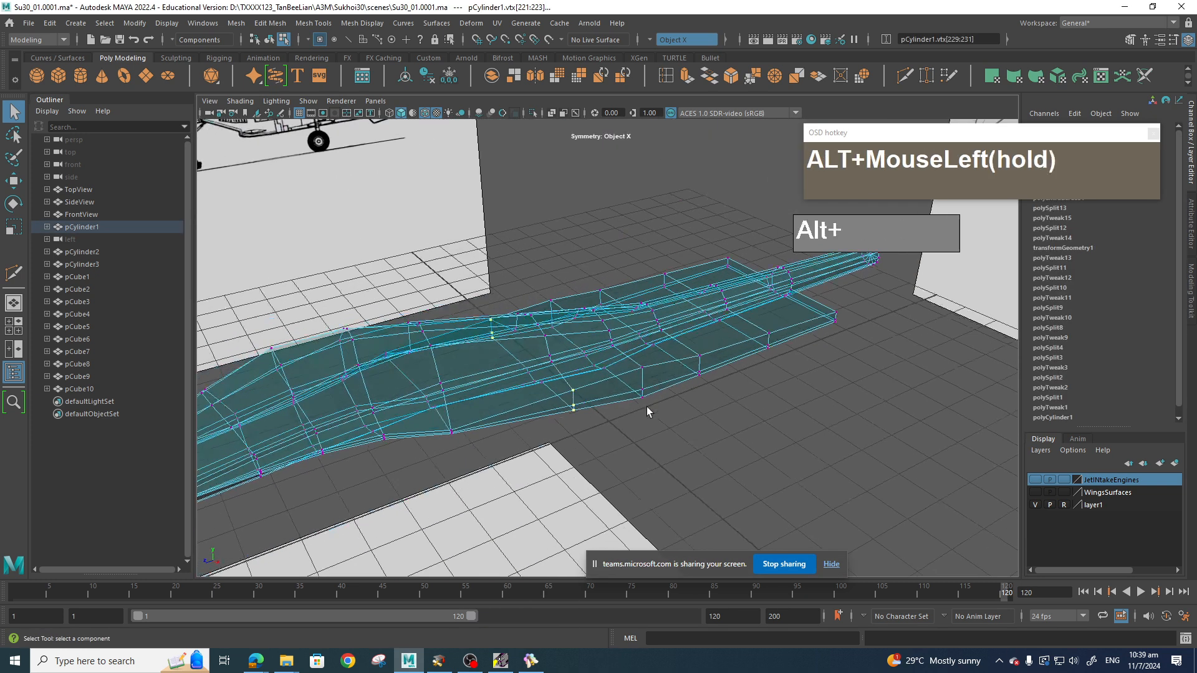
Select the fuselage's outer side faces on both sides, from the new wing-root loop toward the tail.
mouse_move(617, 391)
right_mouse_down()
mouse_move(616, 374)
mouse_move(620, 402)
right_mouse_up()
left_click(620, 402)
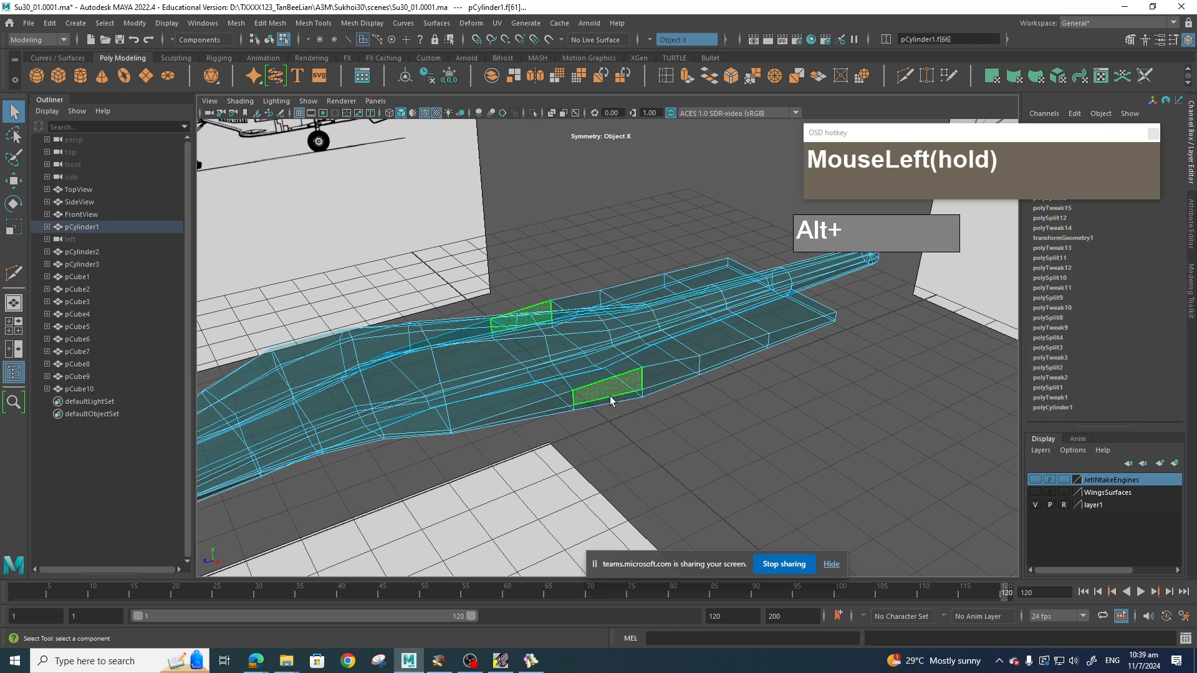
left_click(659, 390, "shift")
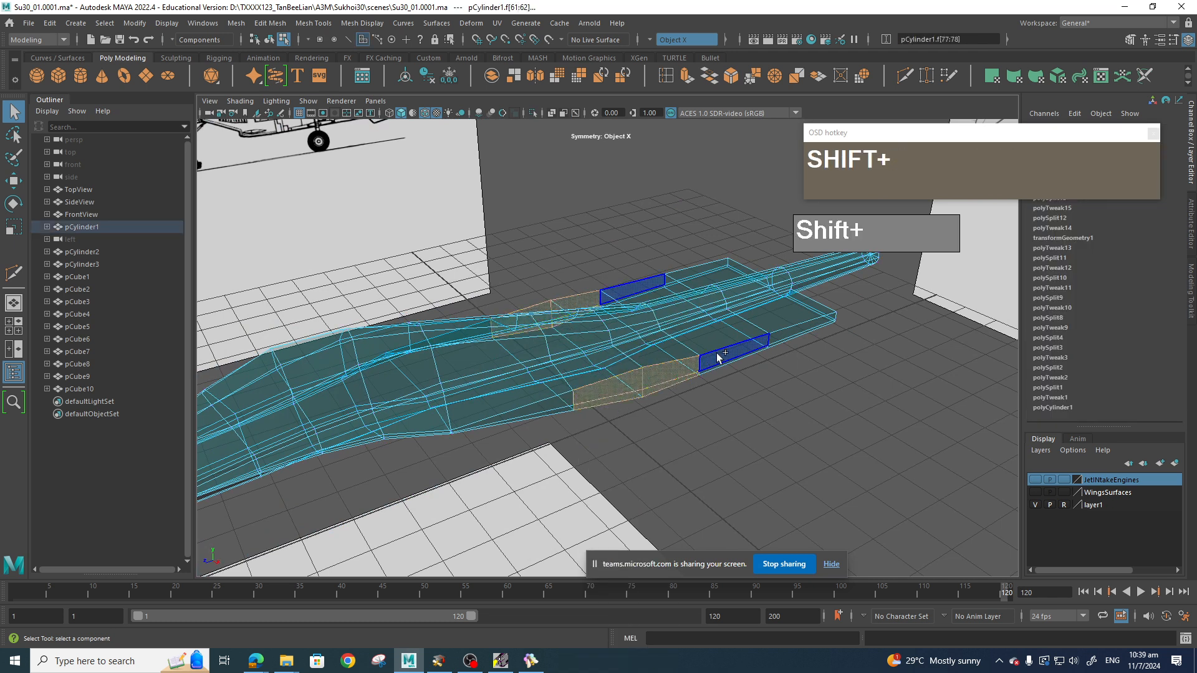
left_click(716, 353, "shift")
left_click(776, 345, "shift")
Compare the selected side faces with the blueprints in the top, perspective and side views.
key("space")
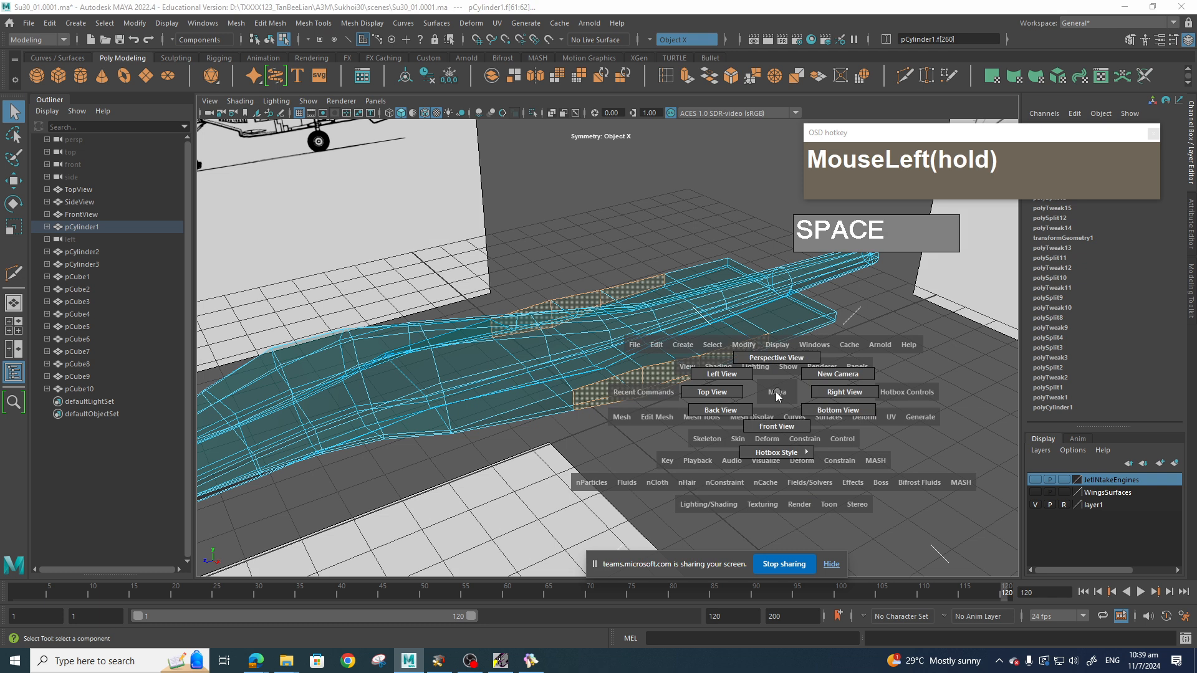
left_click_drag(733, 396, 729, 396)
middle_click_drag(740, 350, 761, 459, "alt")
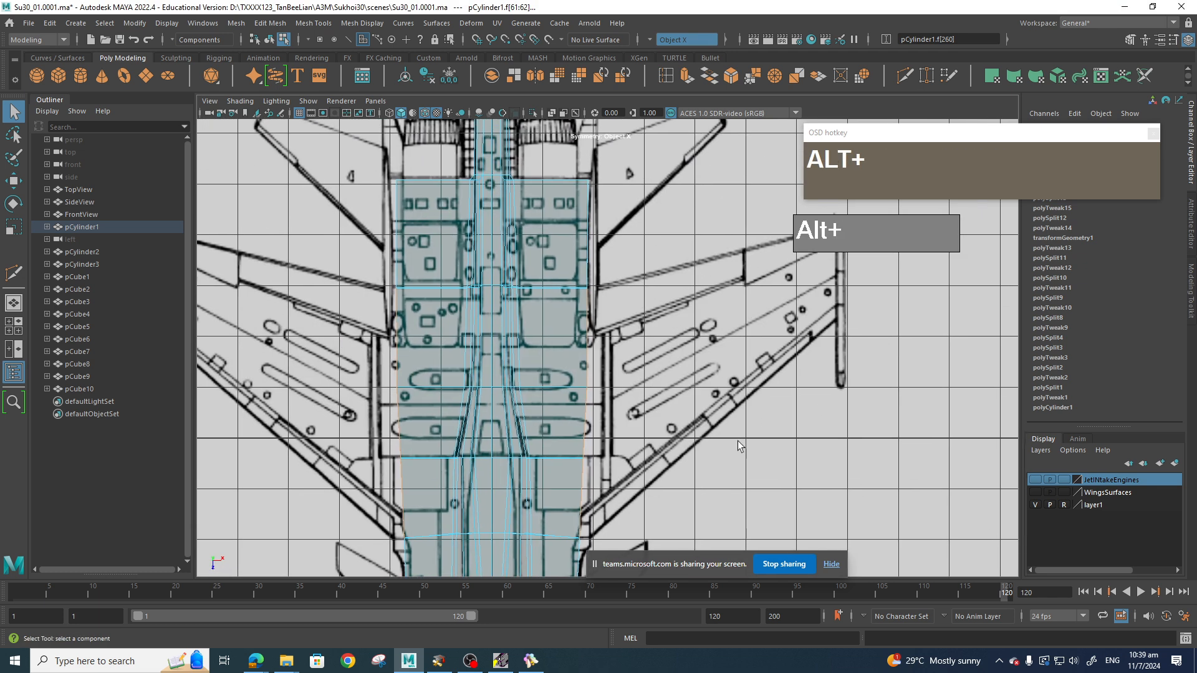
key("space")
left_click_drag(730, 491, 728, 478)
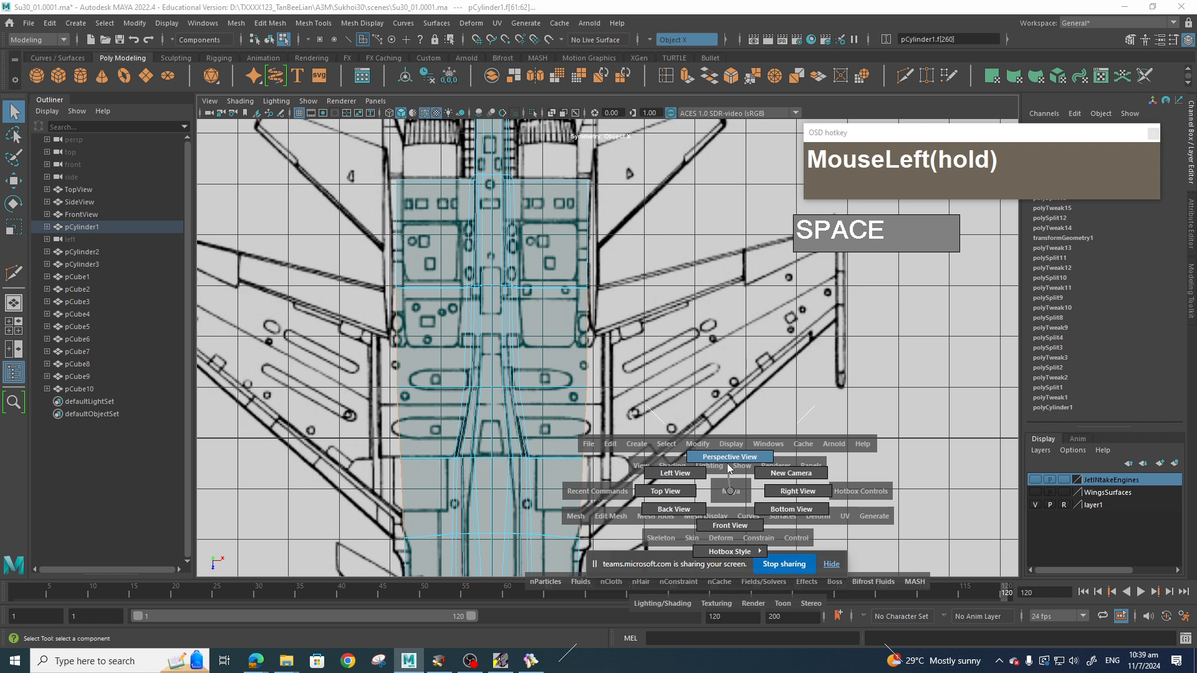
left_click_drag(728, 467, 747, 427)
middle_click_drag(747, 426, 742, 498, "alt")
left_click_drag(742, 499, 677, 483, "alt")
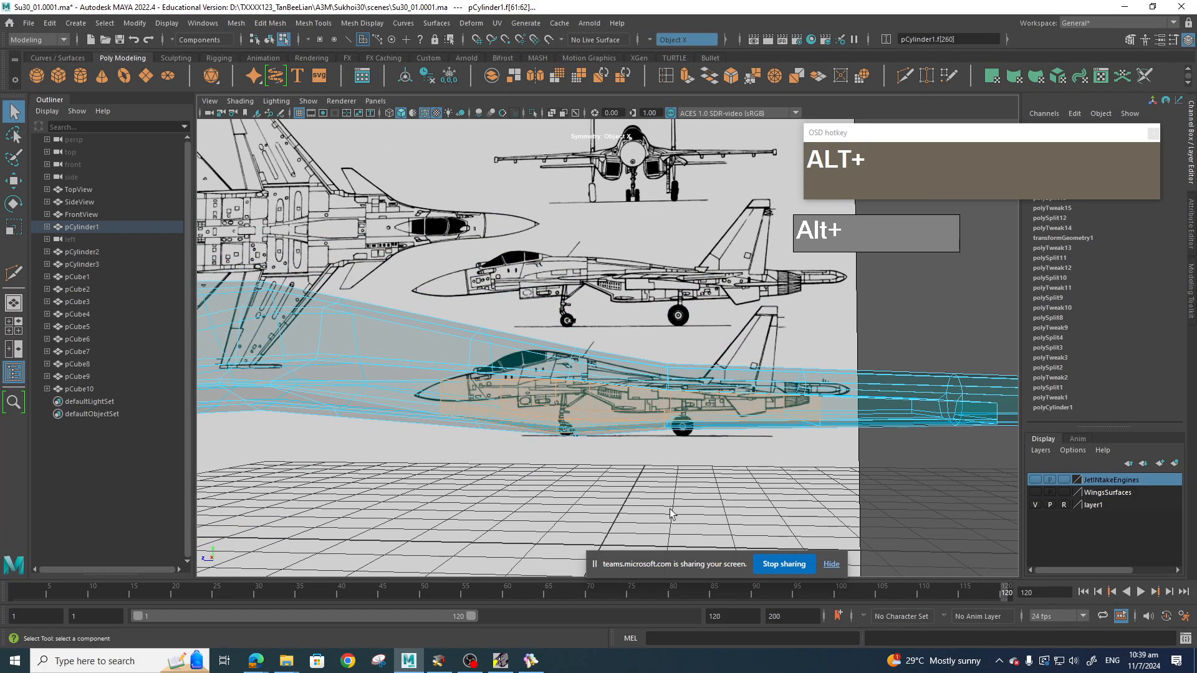
key("space")
left_click_drag(670, 509, 729, 511)
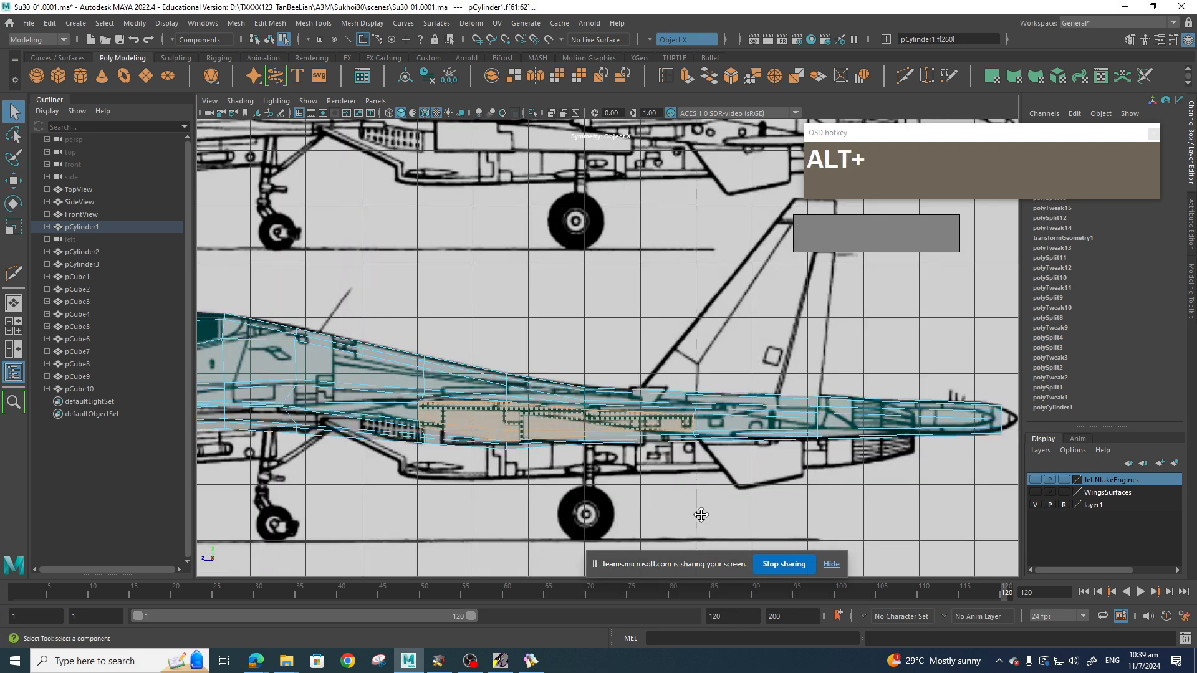
scroll(743, 488, "up", 4, "alt")
middle_click_drag(678, 485, 746, 490, "alt")
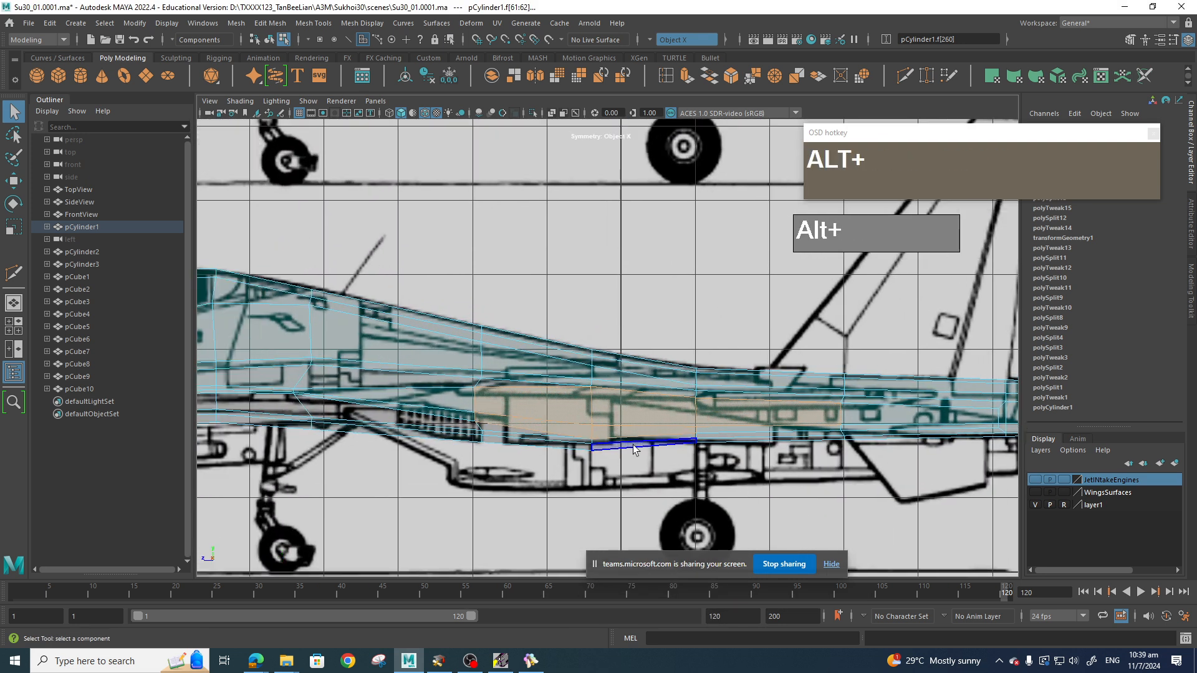
In the side view, select the lower vertices of the mid-fuselage section ahead of the main wheel and ready them for moving.
left_click(600, 383)
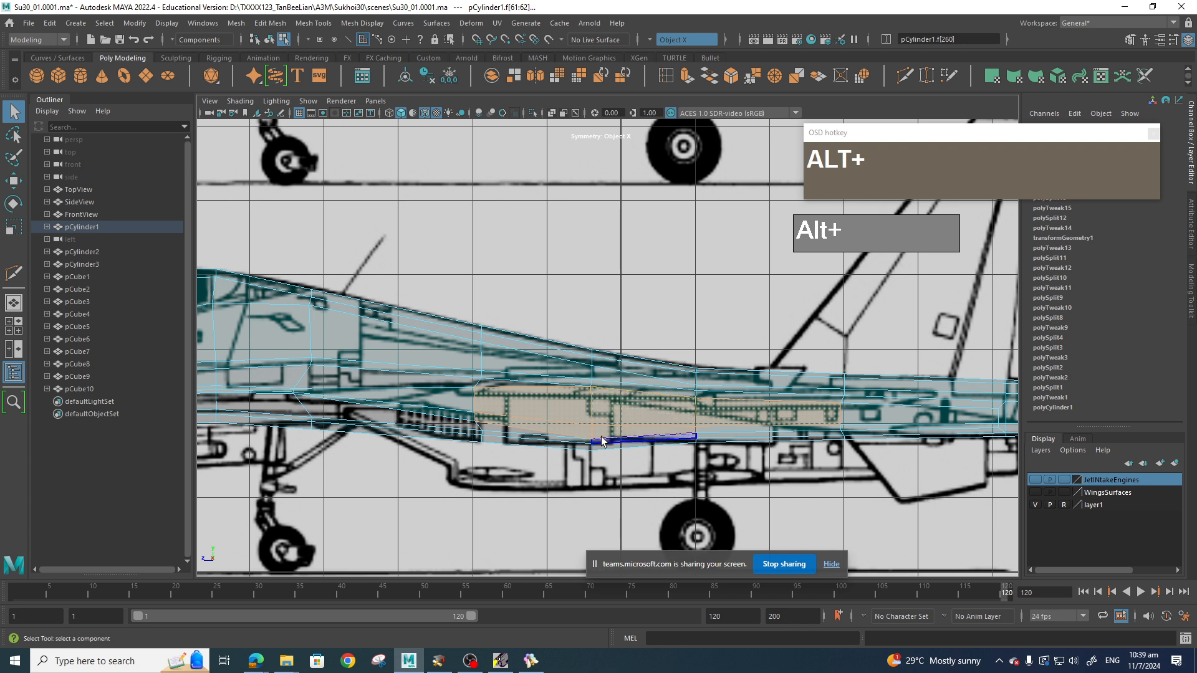
left_click(608, 481)
right_click_drag(594, 430, 541, 309)
left_click_drag(565, 404, 627, 461)
key("w")
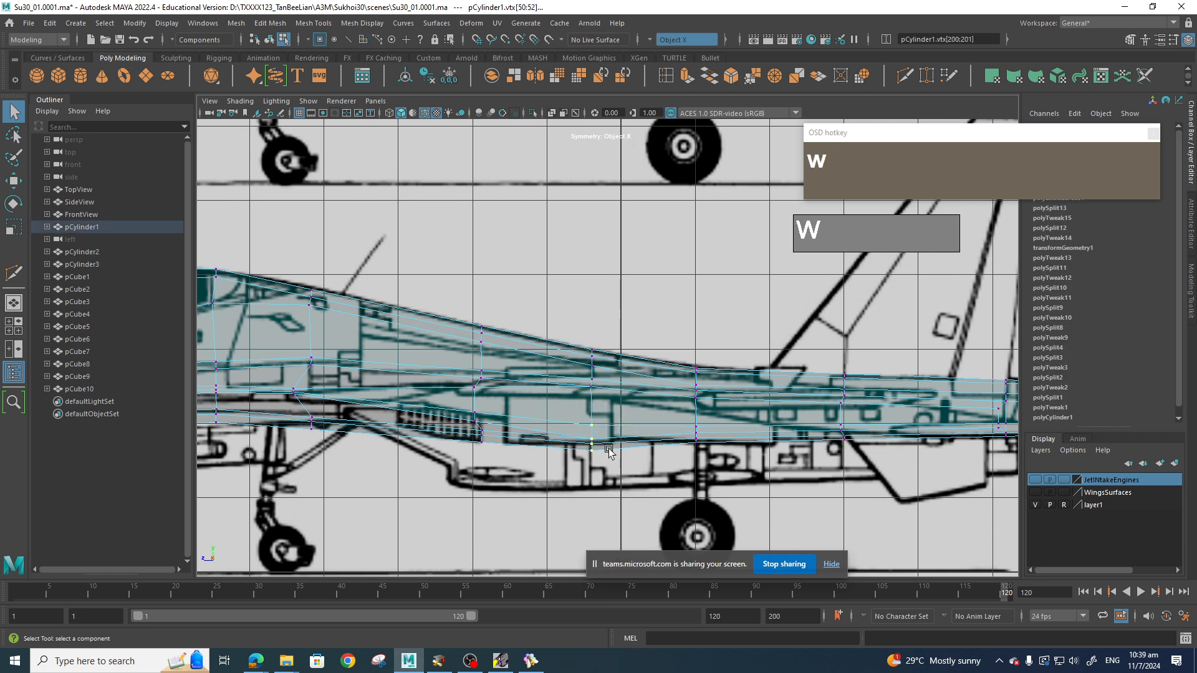
Raise the selected lower vertices of the fuselage cross-section just ahead of the main wheel in the side view.
left_click_drag(593, 344, 591, 334)
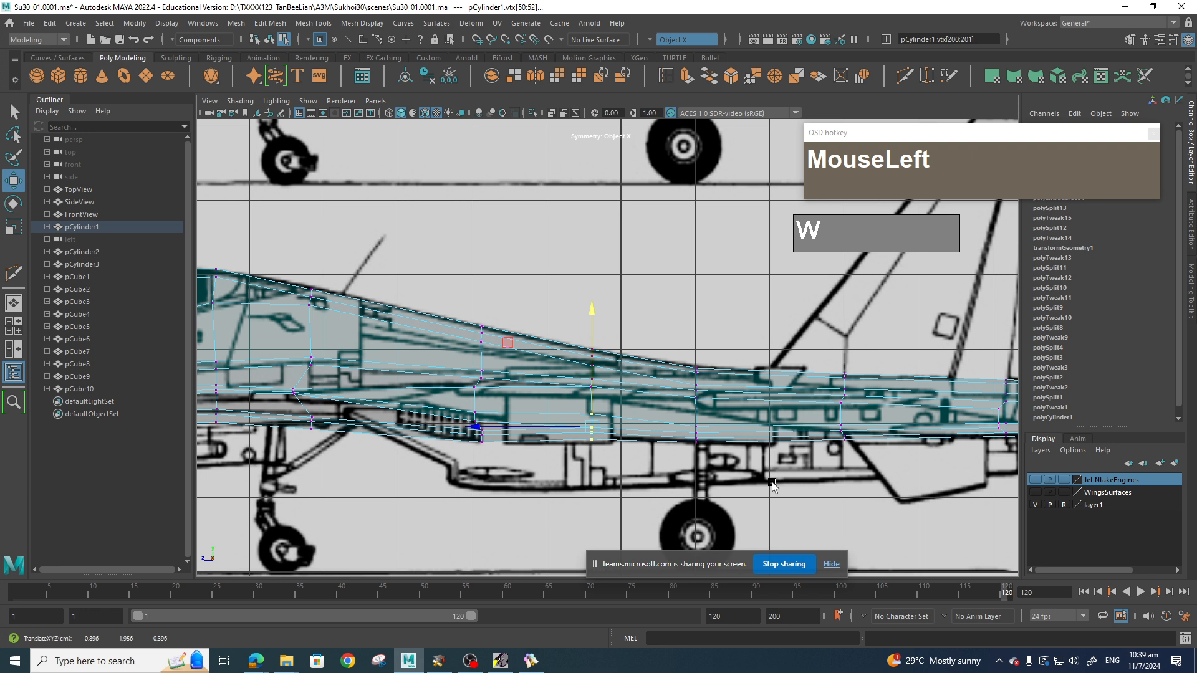
Try to raise the lower vertices of the three fuselage cross-sections from the main wheel back to the tail fin.
left_click_drag(723, 461, 680, 409)
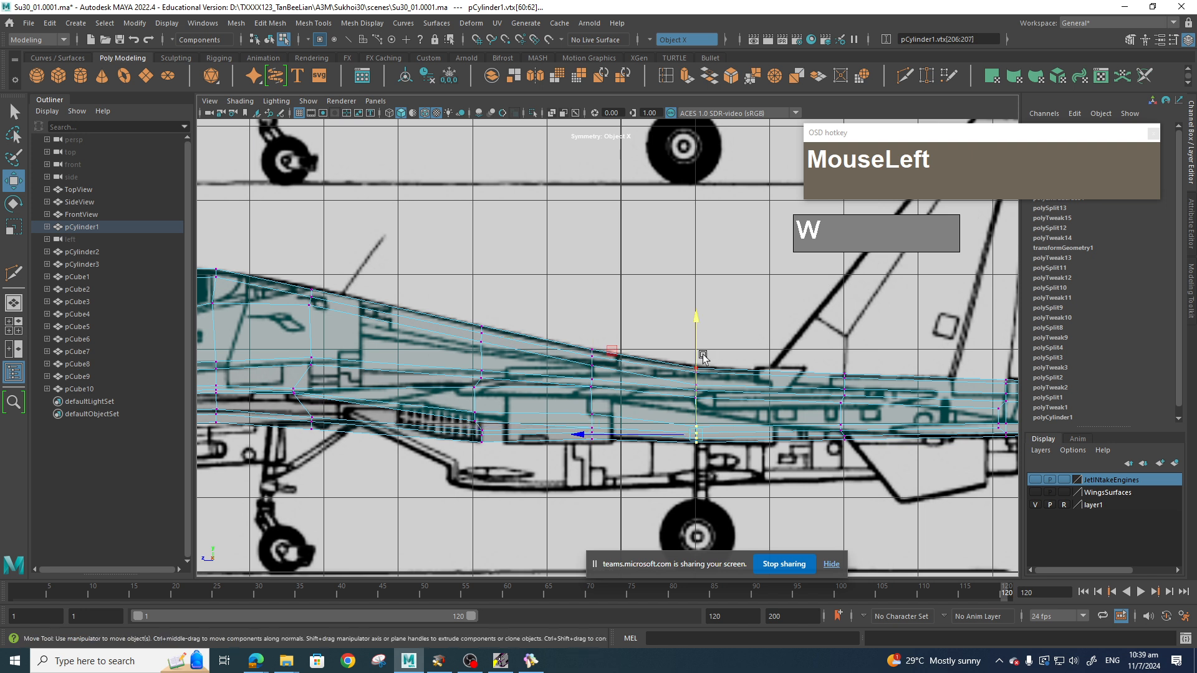
left_click_drag(695, 316, 696, 304)
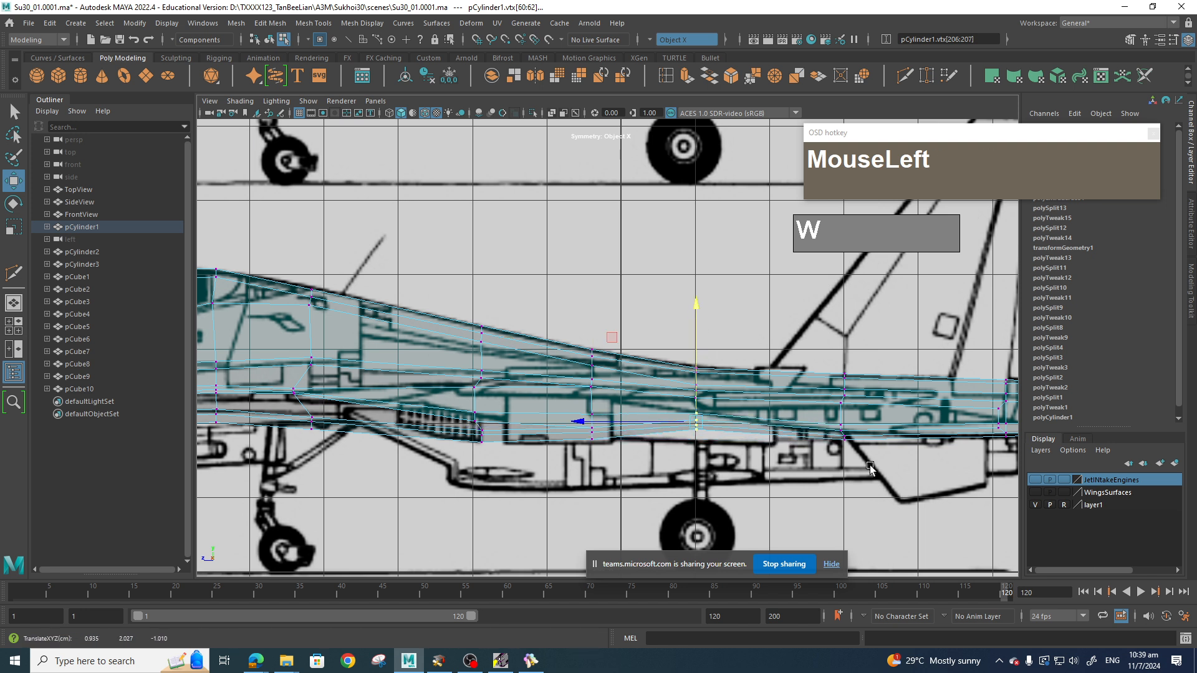
left_click_drag(892, 492, 794, 420)
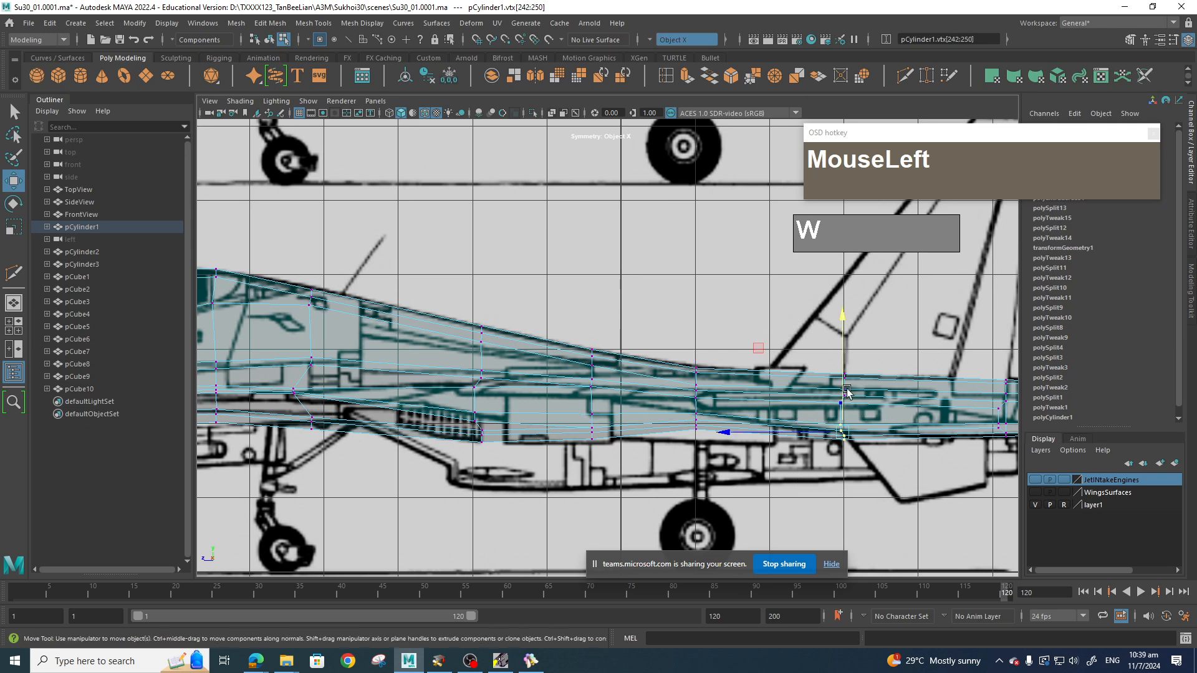
left_click_drag(844, 340, 844, 328)
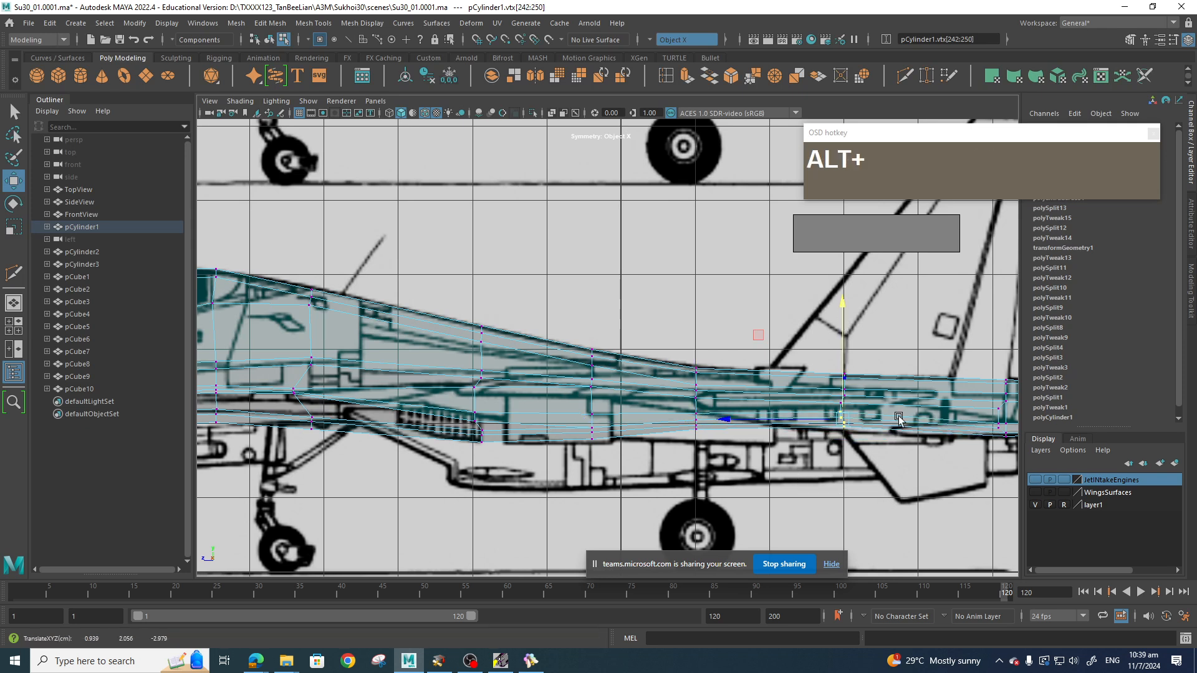
middle_click_drag(873, 422, 677, 416, "alt")
left_click_drag(835, 459, 787, 410)
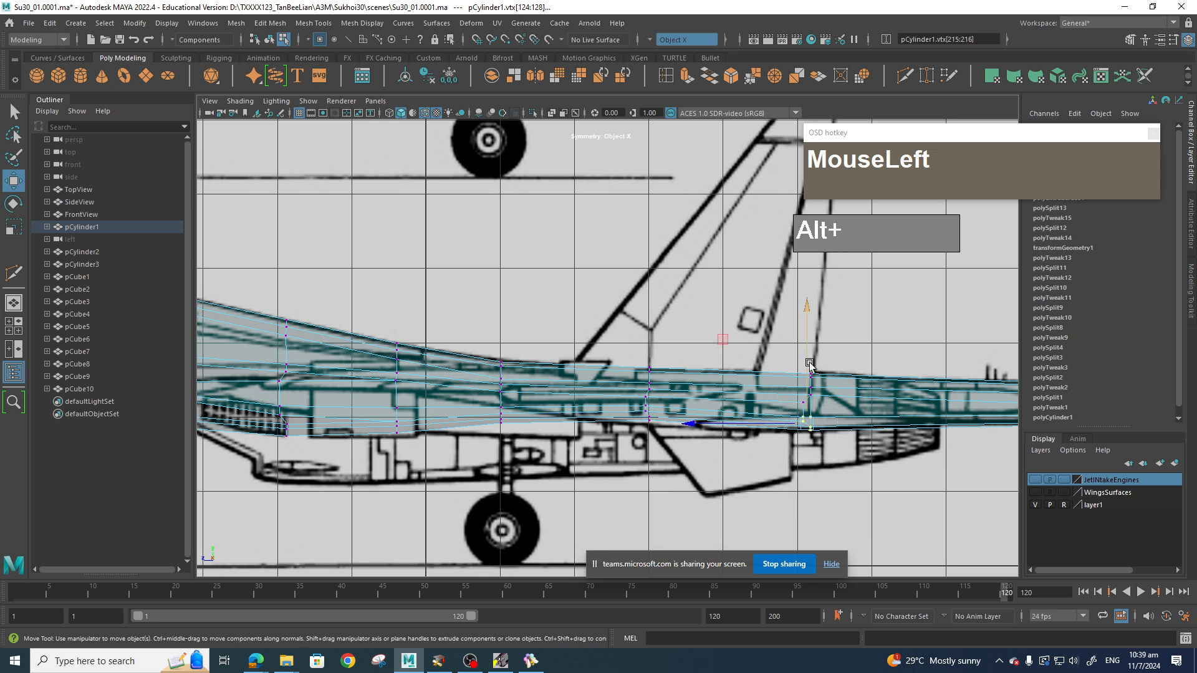
left_click_drag(808, 335, 807, 329)
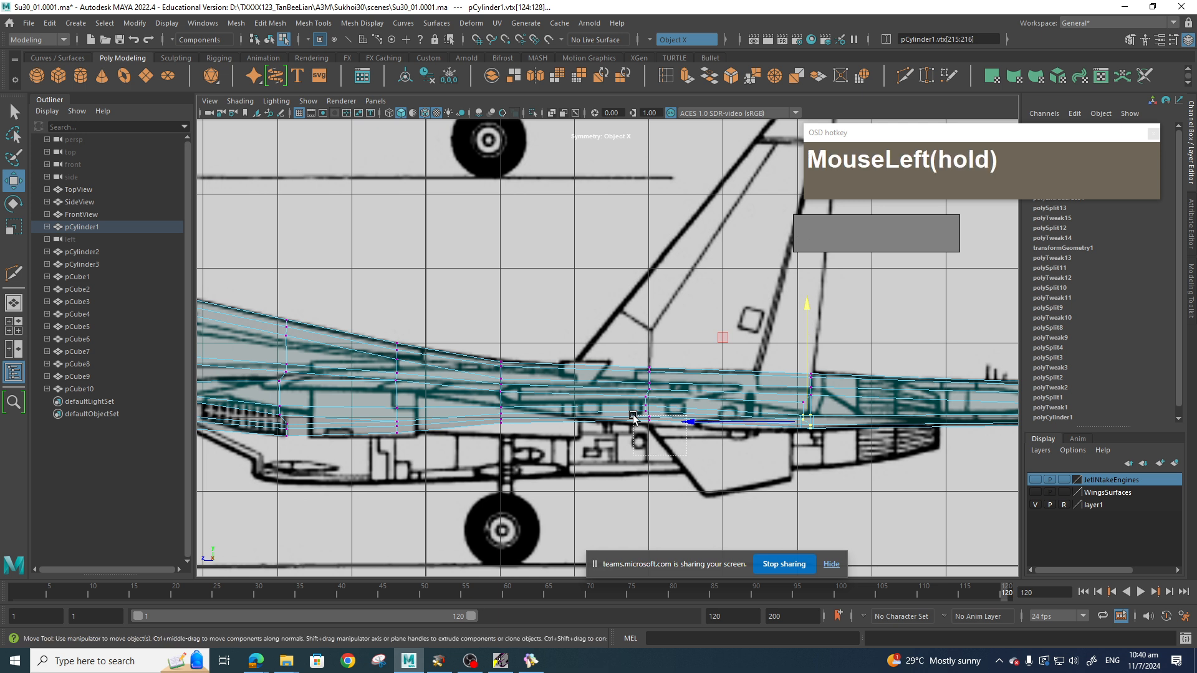
Undo the raised lower vertices on the fuselage cross-sections from the tail fin forward to the main wheel.
left_click(665, 468)
key("ctrl+z")
key("ctrl+z")
key("ctrl+z")
key("ctrl+z")
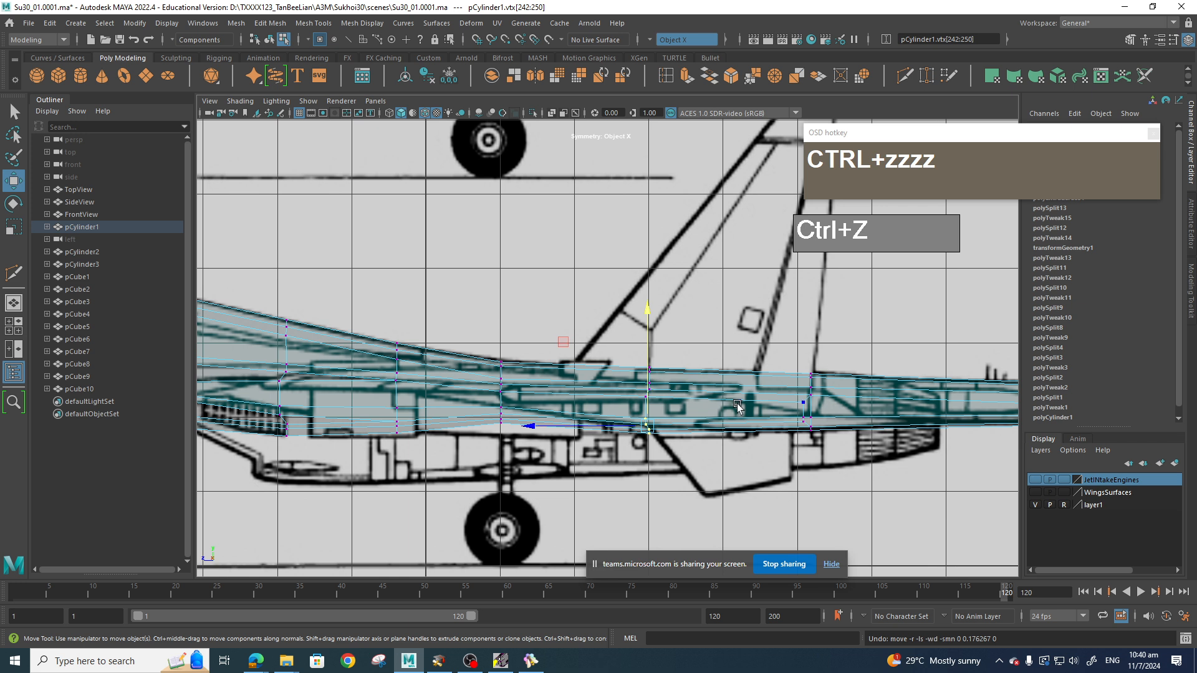
middle_click_drag(935, 428, 921, 423, "alt")
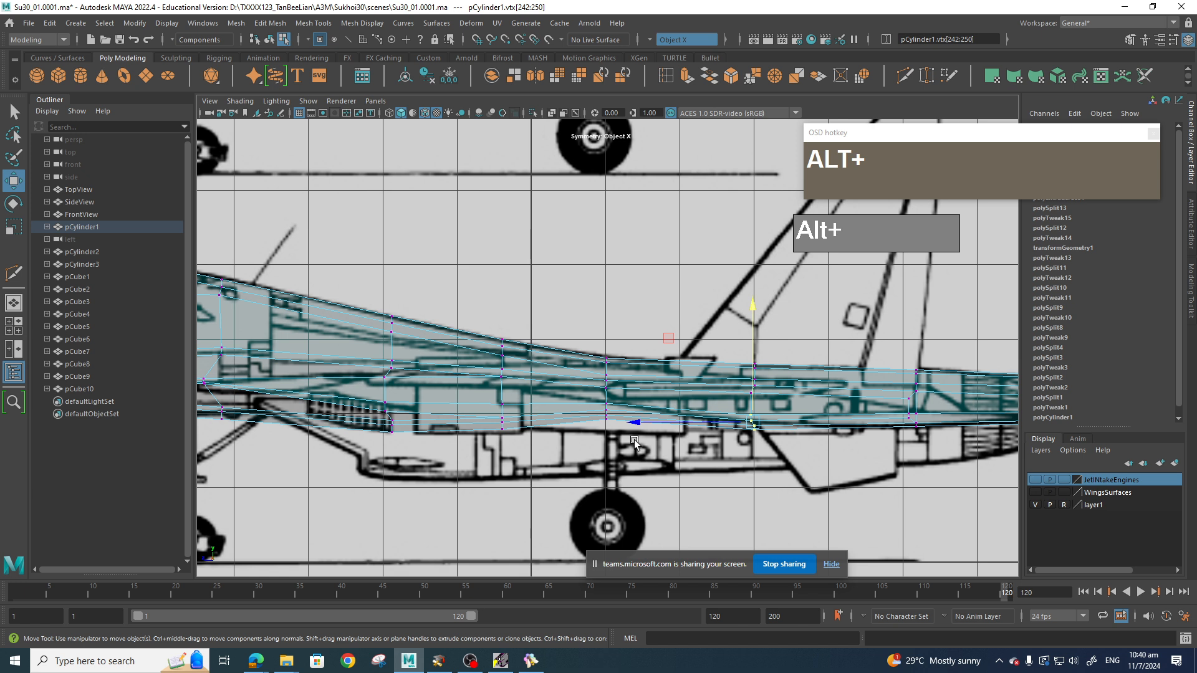
left_click(605, 413)
key("z")
key("z")
key("z")
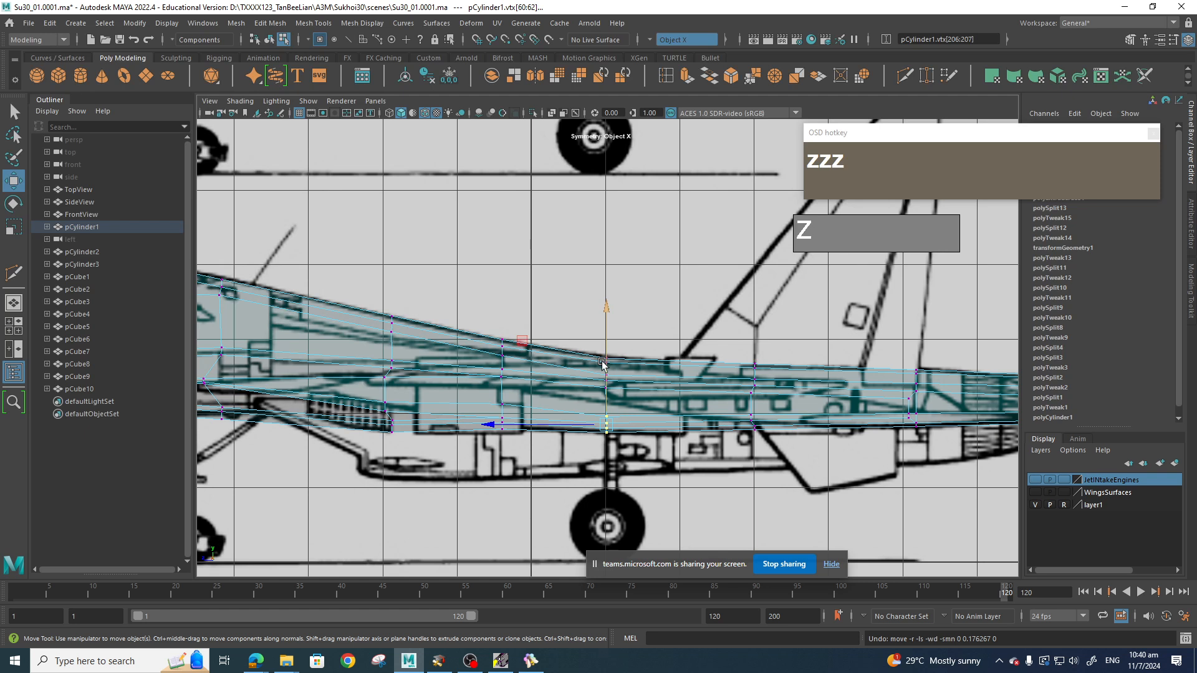
Raise the lower and middle vertices of the fuselage cross-section above the main wheel, and the middle vertices of the next one aft.
left_click_drag(603, 350, 608, 344)
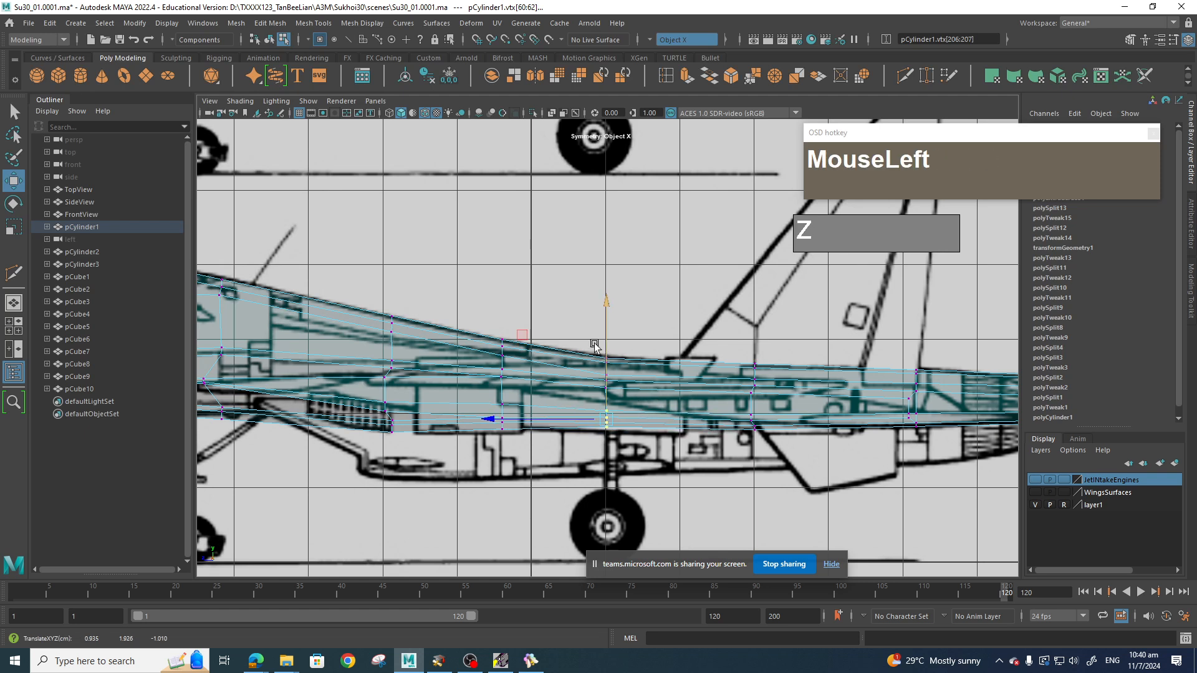
left_click_drag(632, 402, 584, 372)
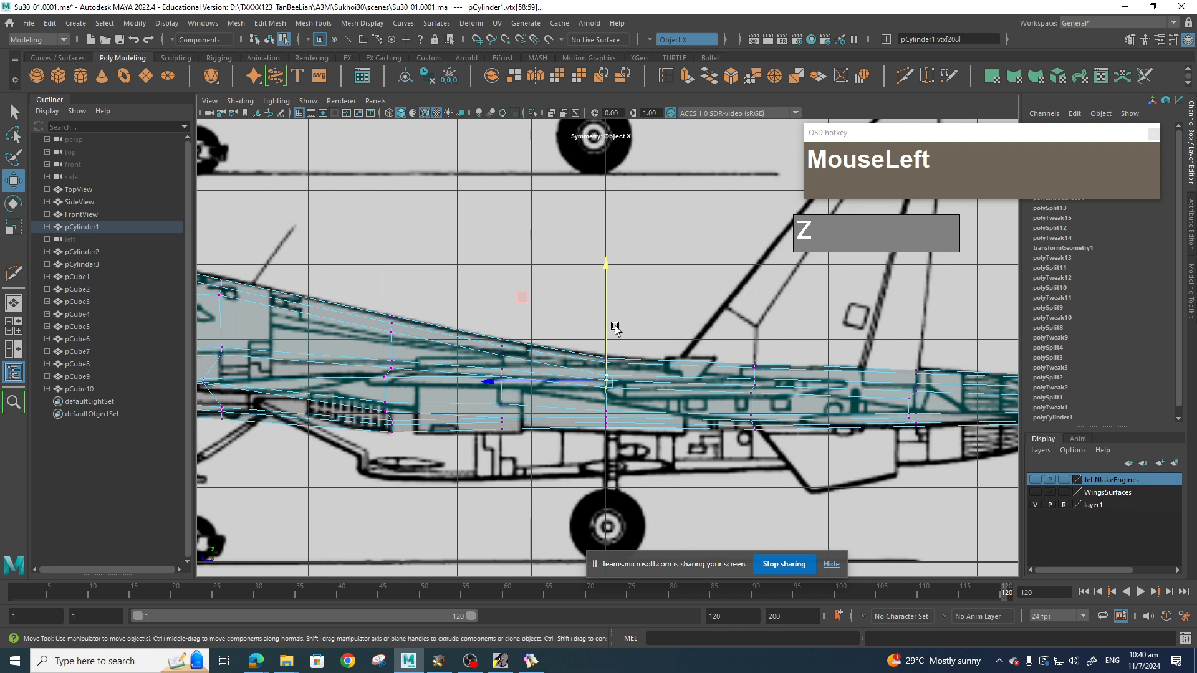
left_click_drag(607, 307, 605, 300)
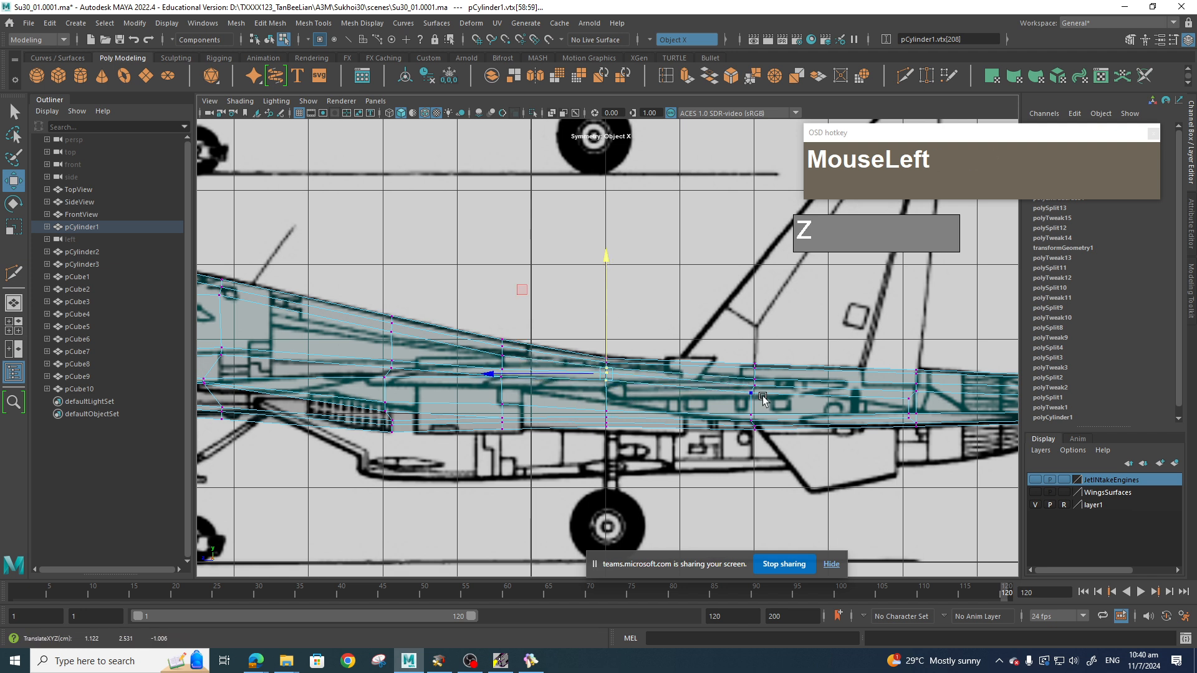
left_click_drag(784, 408, 721, 372)
left_click_drag(750, 313, 754, 302)
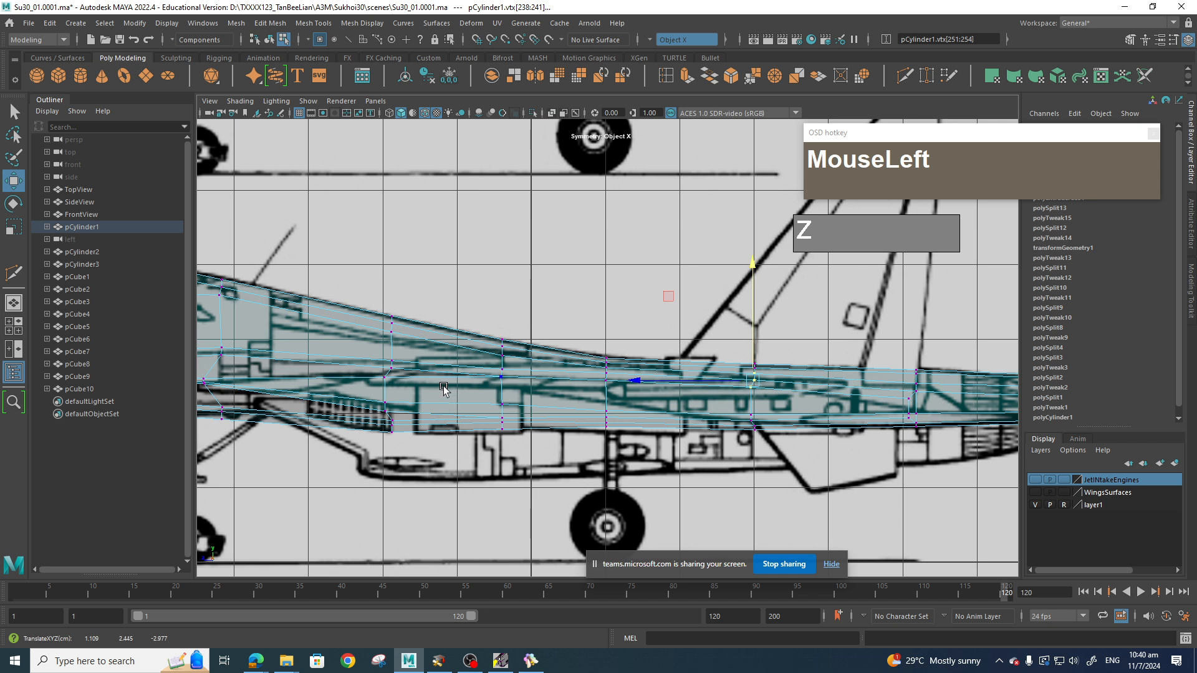
Select the lower side faces of the fuselage around the main wheel and examine their position in the top view.
right_click_drag(444, 389, 450, 396)
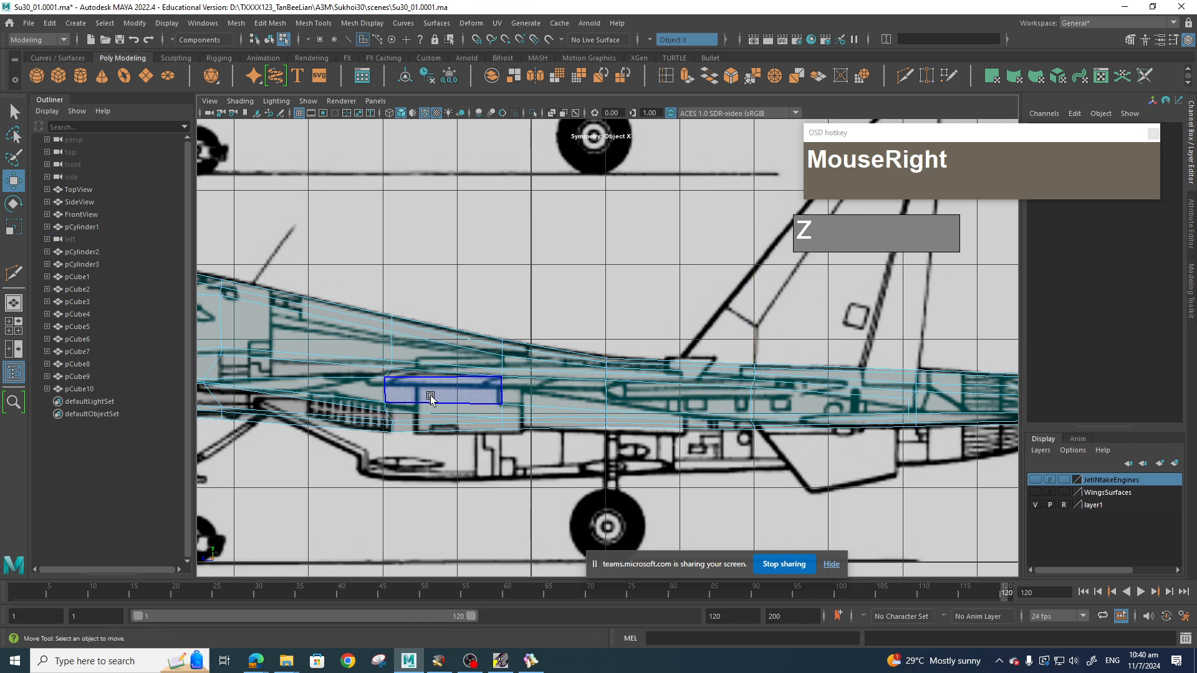
left_click(430, 389)
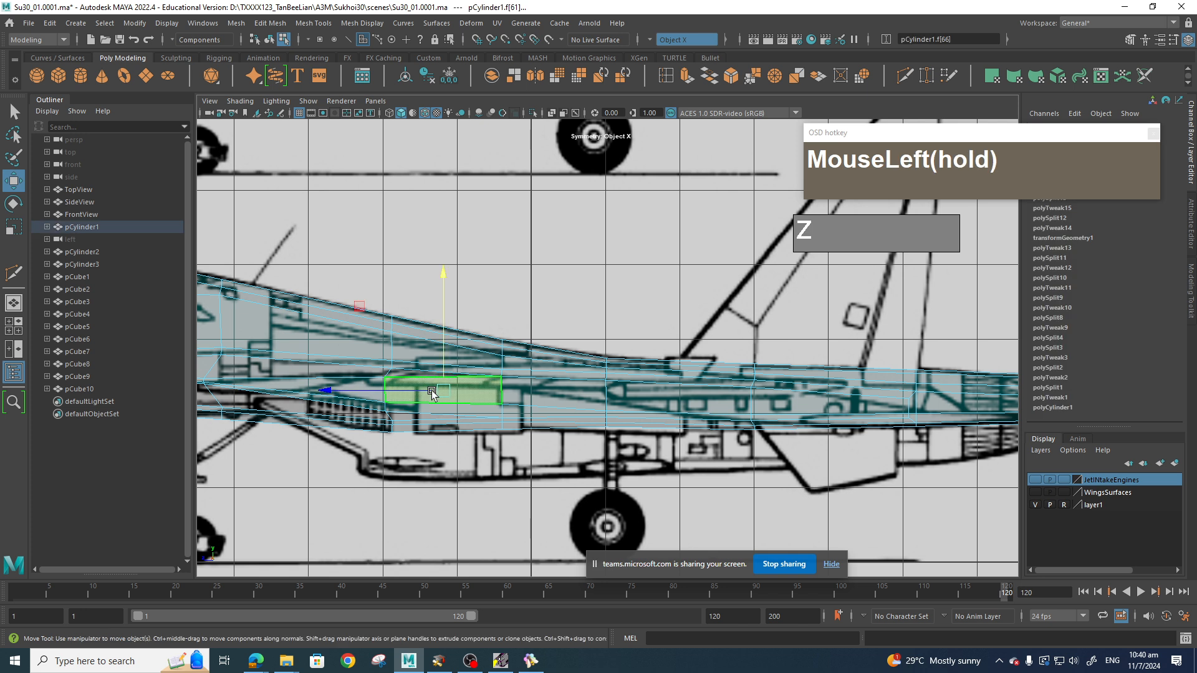
left_click(536, 398, "shift")
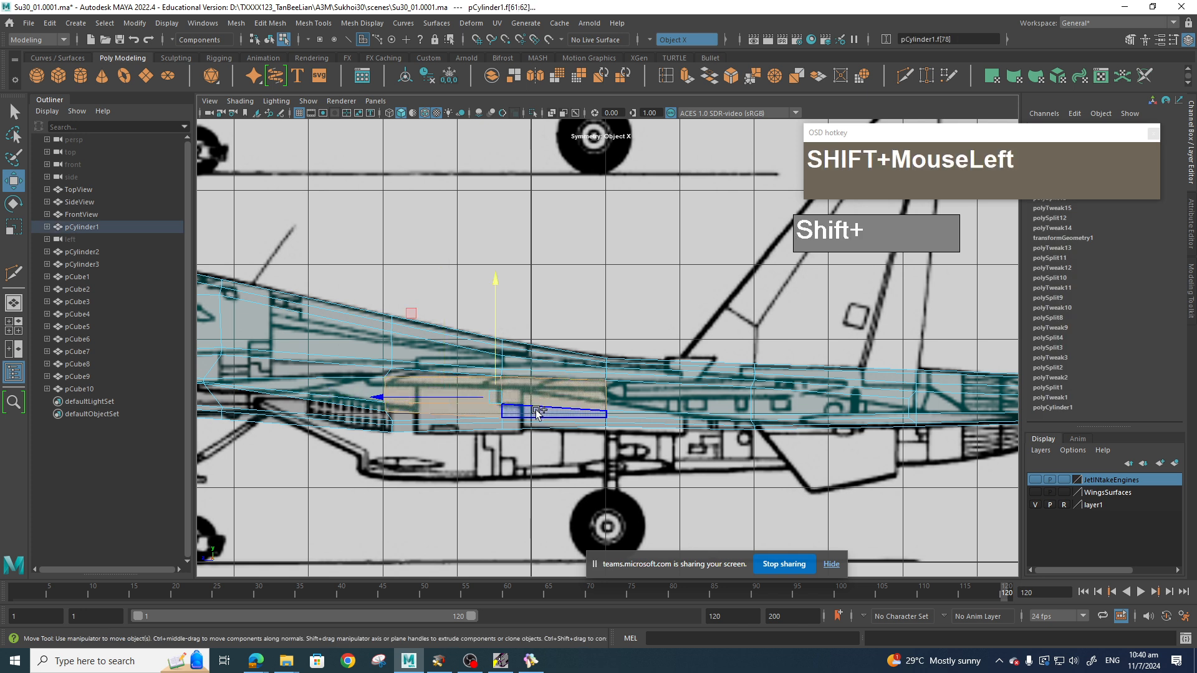
left_click(536, 411, "shift")
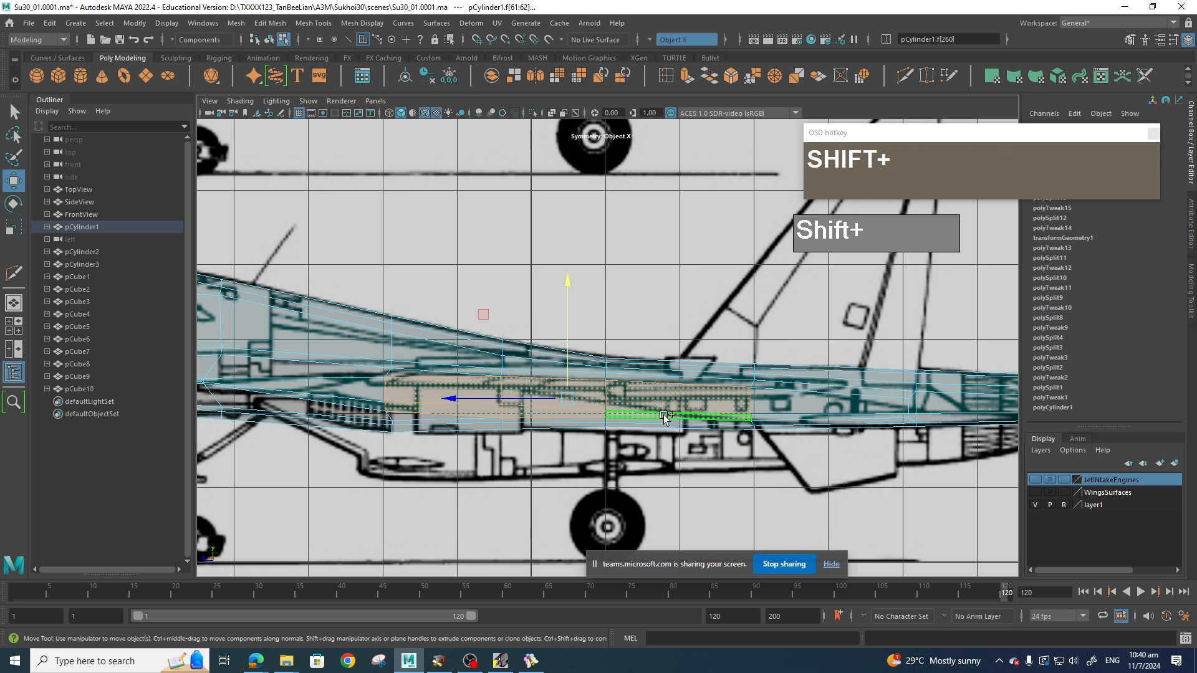
left_click(664, 416, "shift")
key("space")
left_click_drag(715, 486, 815, 489)
middle_click_drag(816, 489, 822, 460, "alt")
left_click_drag(823, 459, 756, 489, "alt")
key("space")
middle_click_drag(693, 359, 685, 211, "alt")
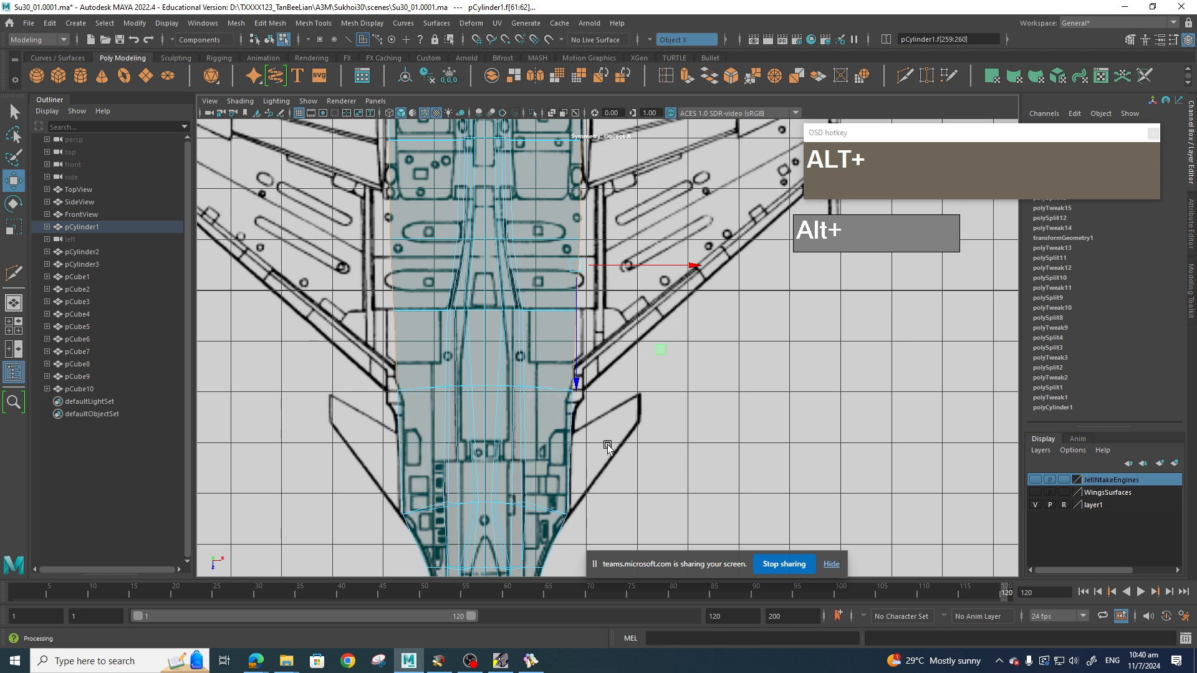
middle_click_drag(635, 368, 574, 477, "alt")
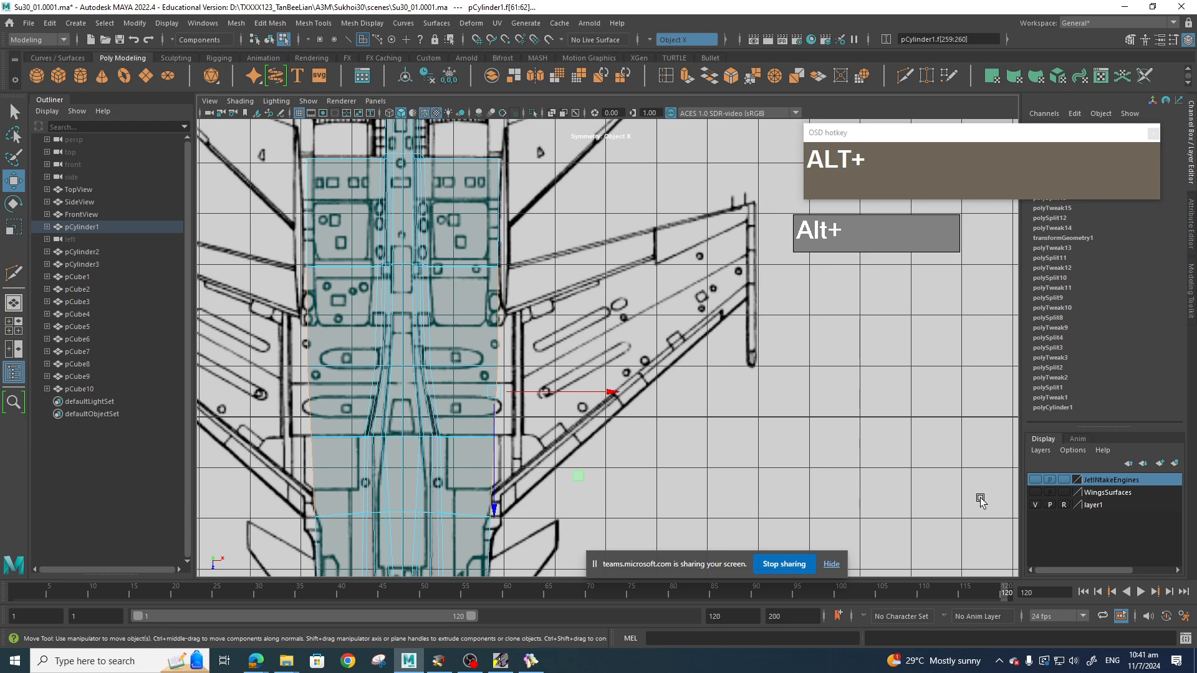
Show the WingsSurfaces layer and clear the face selection to compare the wings with the fuselage in the top view.
left_click(1035, 492)
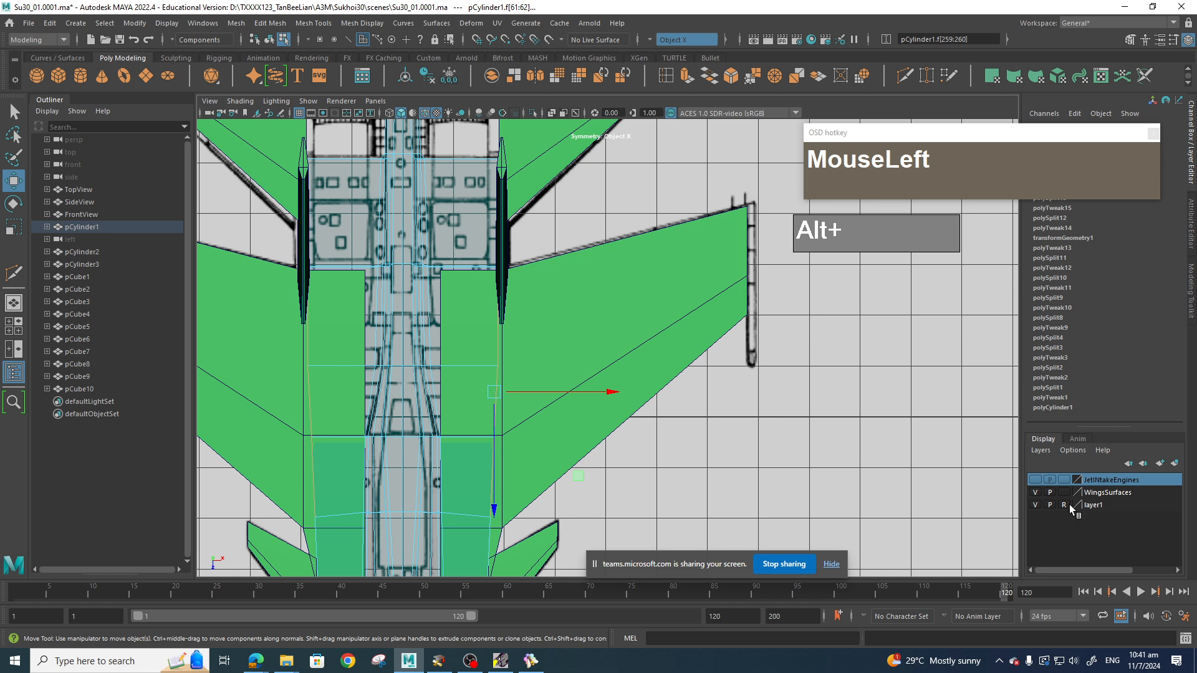
left_click(780, 470)
scroll(675, 442, "down", 3)
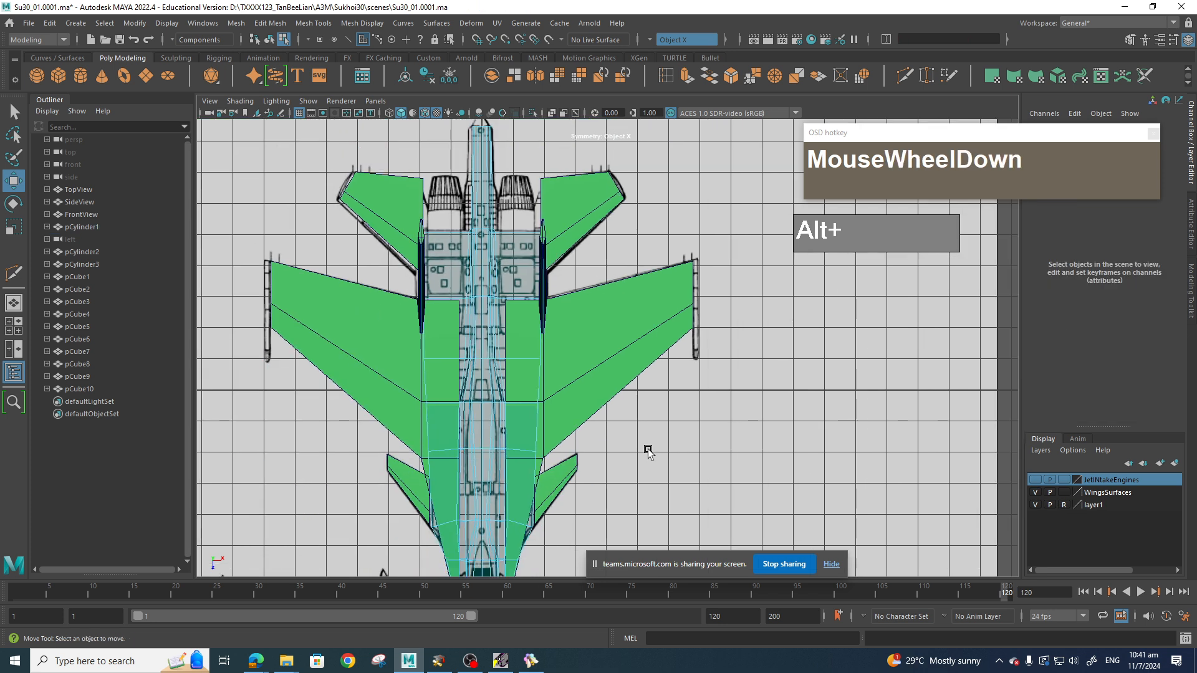
scroll(627, 457, "down", 4)
middle_click_drag(628, 454, 648, 353, "alt")
scroll(655, 347, "up", 4)
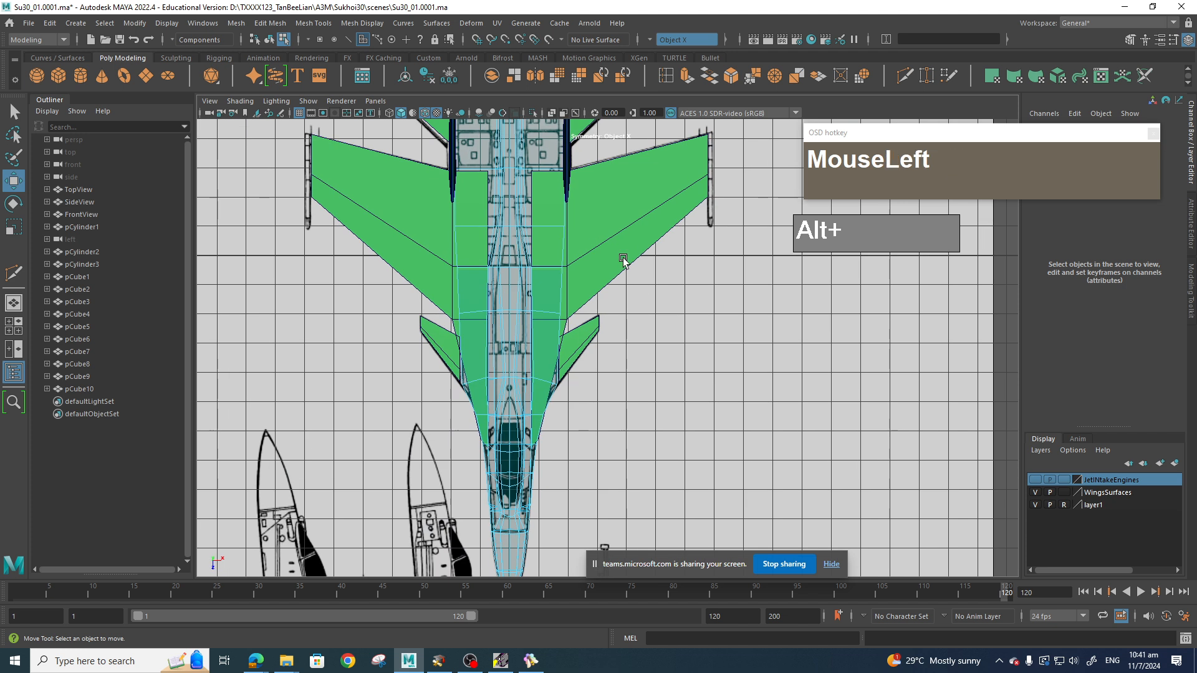
Delete the inner faces of the pCube1 wing that overlap the fuselage, including the strips running forward to the cockpit.
right_click_drag(634, 272, 557, 318)
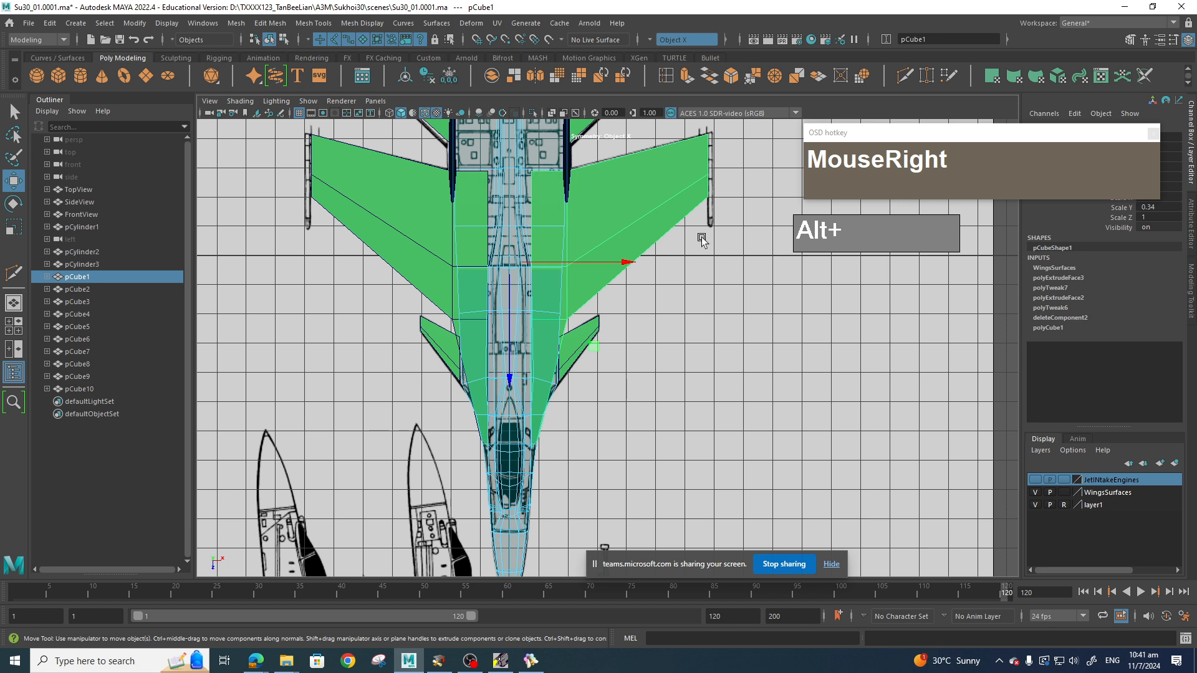
right_click_drag(666, 211, 723, 193)
left_click(745, 311)
left_click(643, 232)
right_click_drag(638, 225, 639, 261)
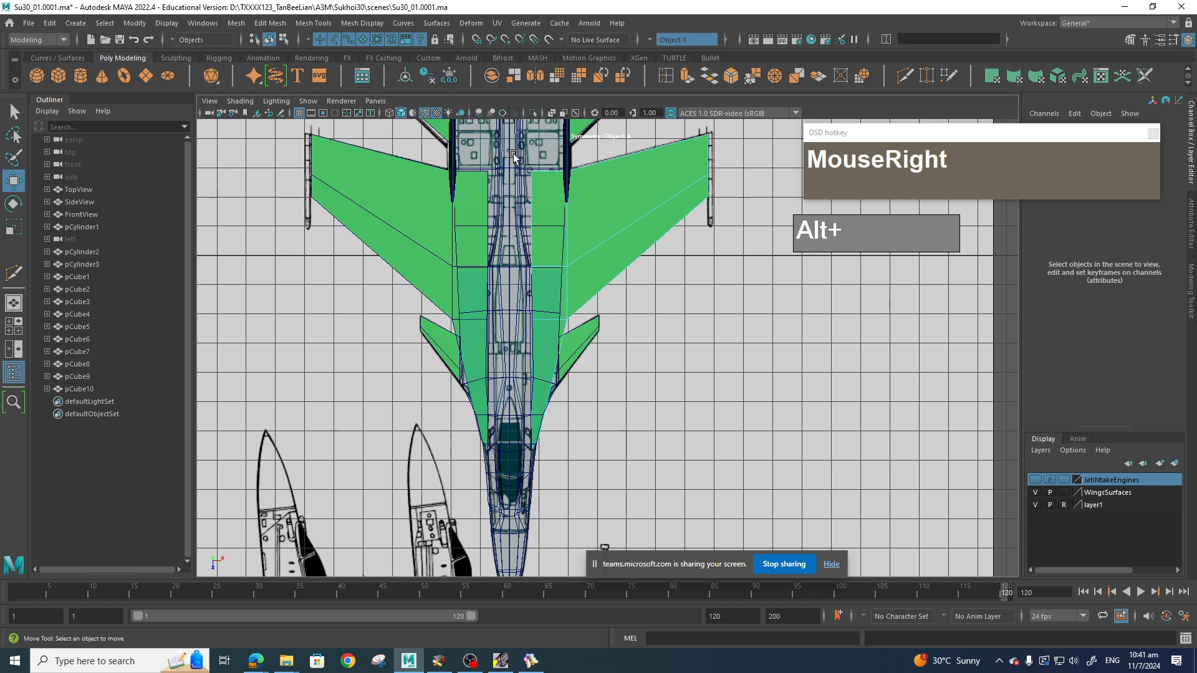
left_click_drag(542, 486, 549, 500)
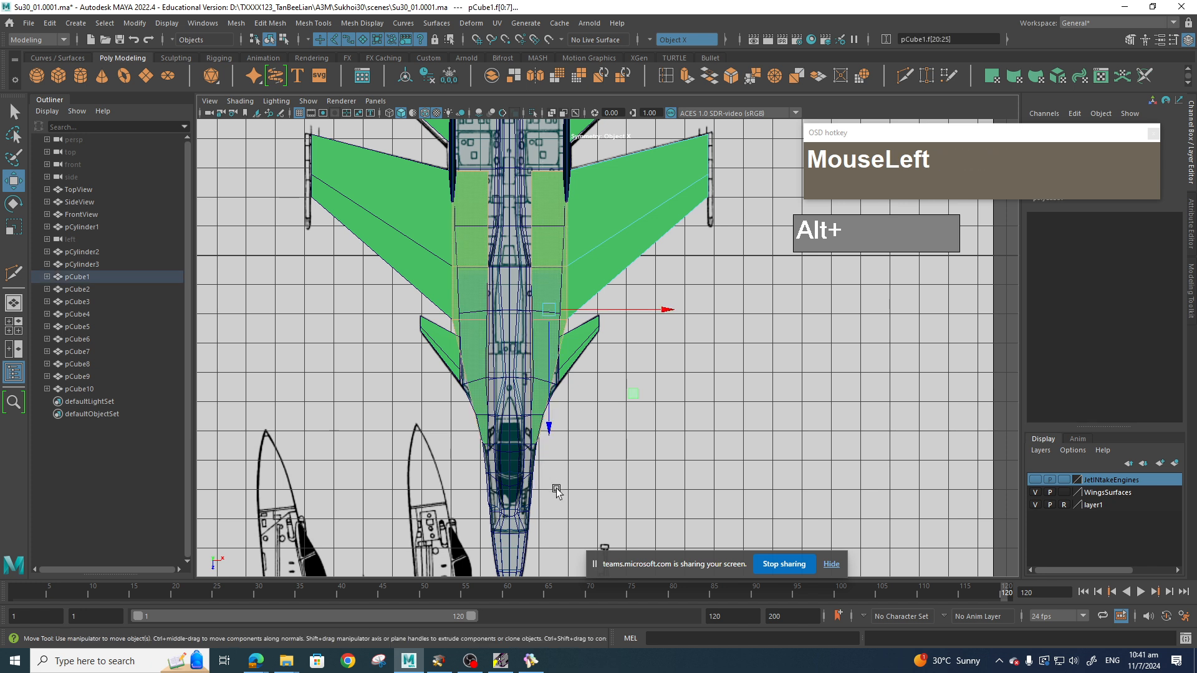
key("Delete")
Flatten the main wing's trailing edge by scaling its upper and lower edge faces vertically in the perspective view.
key("space")
left_click(650, 413)
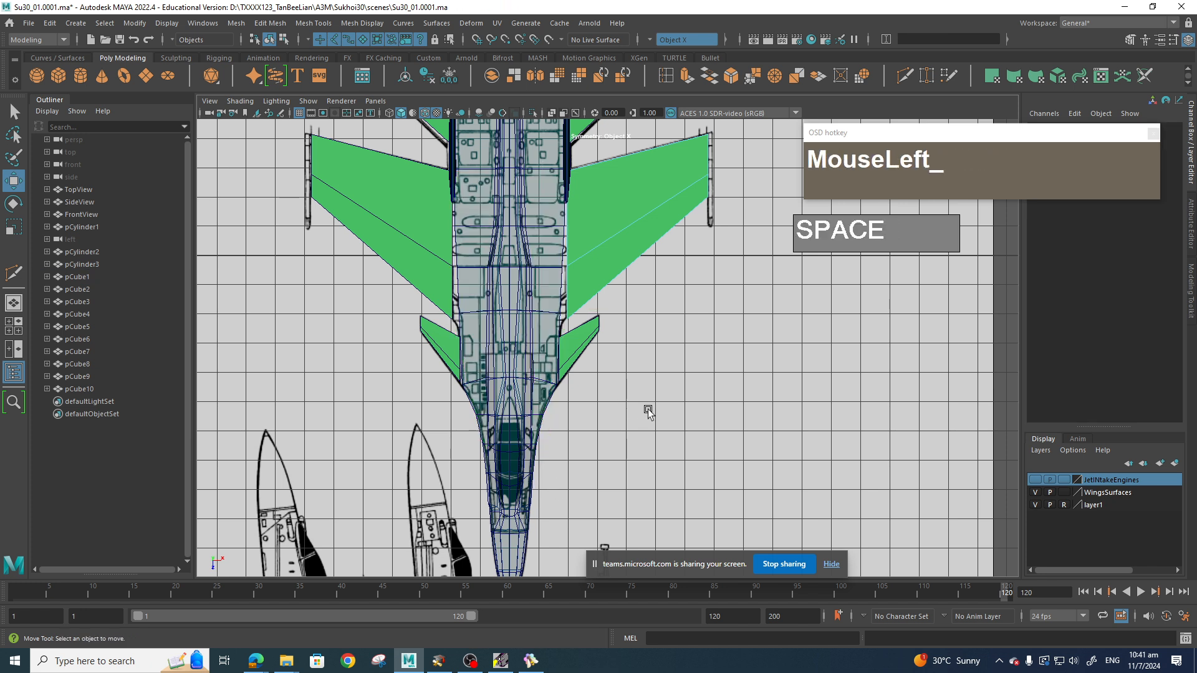
key("space")
mouse_move(648, 409)
left_mouse_down()
mouse_move(649, 381)
mouse_move(689, 424)
mouse_move(579, 414)
mouse_move(557, 426)
mouse_move(640, 411)
left_mouse_up()
scroll(592, 422, "up", 3)
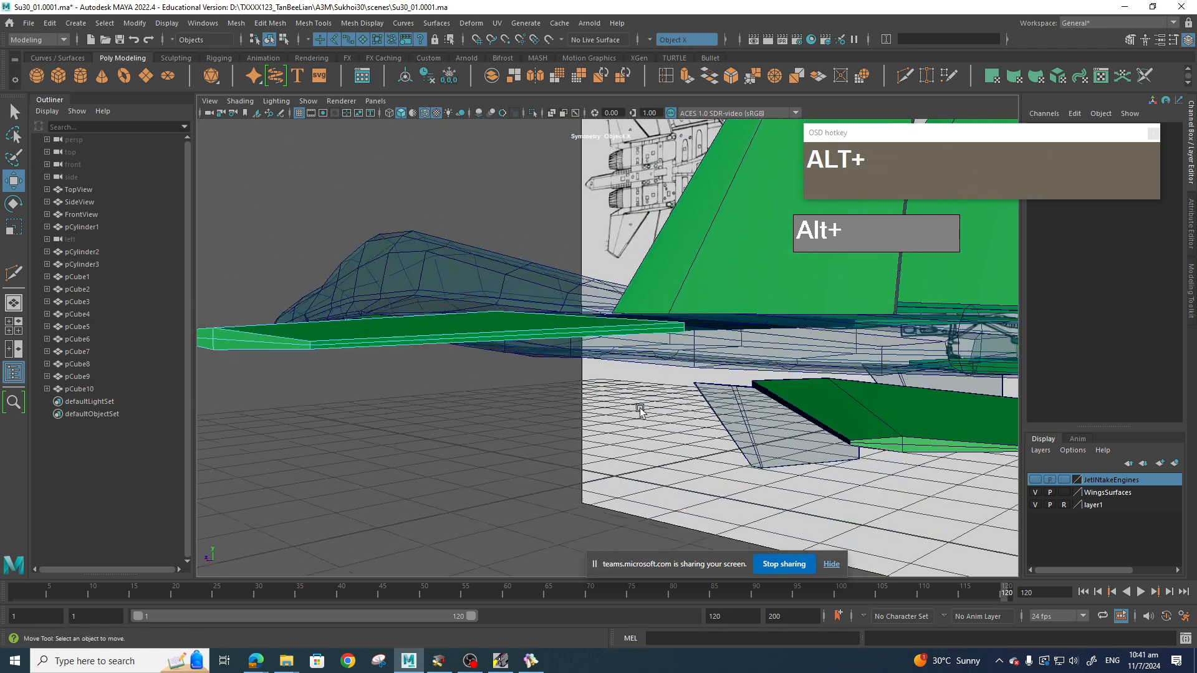
middle_click_drag(640, 412, 622, 377, "alt")
left_click_drag(623, 377, 673, 350, "alt")
mouse_move(643, 308)
right_mouse_down()
mouse_move(652, 280)
mouse_move(632, 293)
right_mouse_up()
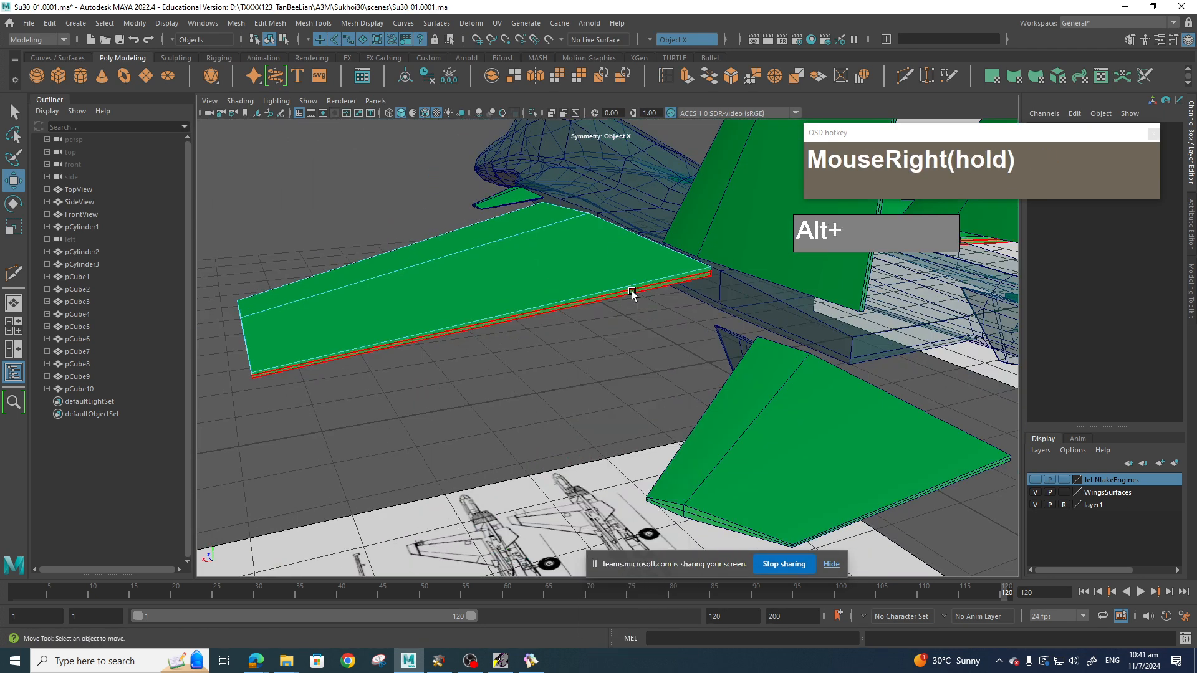
left_click(633, 288)
left_click(631, 292, "shift")
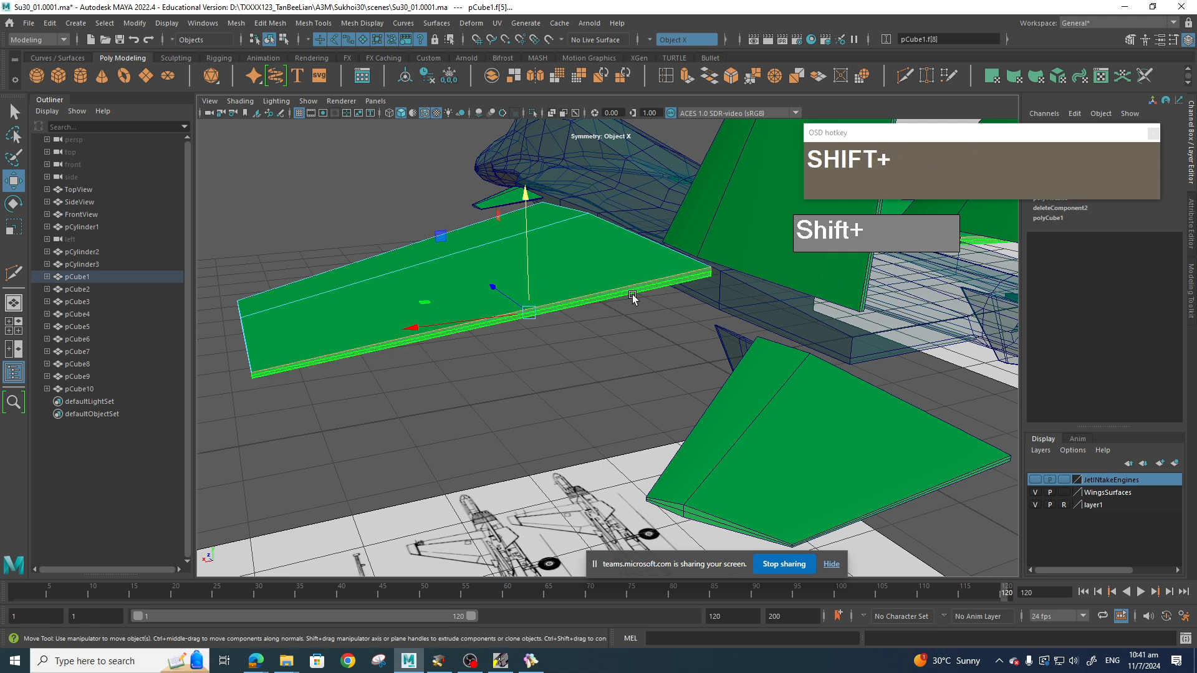
key("r")
left_click_drag(526, 200, 534, 270)
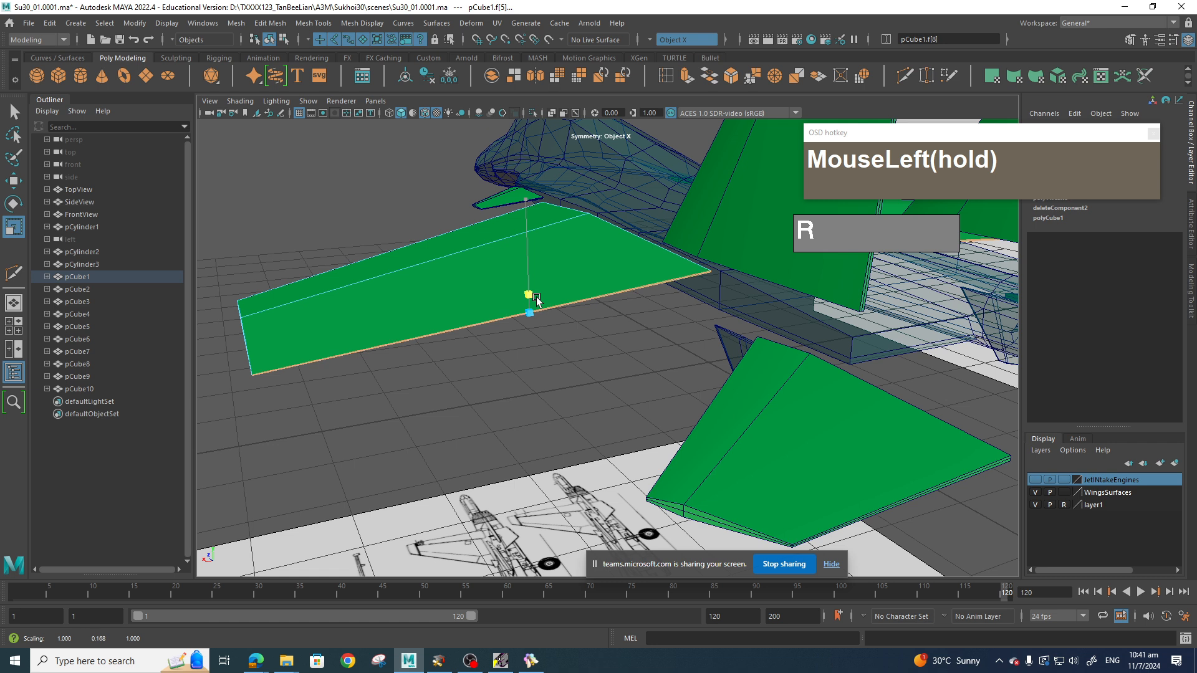
Flatten the main wing's leading edge by scaling its upper and lower edge faces vertically.
left_click_drag(563, 306, 741, 354, "alt")
middle_click_drag(742, 354, 774, 405, "alt")
scroll(774, 405, "up", 2)
left_click(668, 237)
left_click(661, 260, "shift")
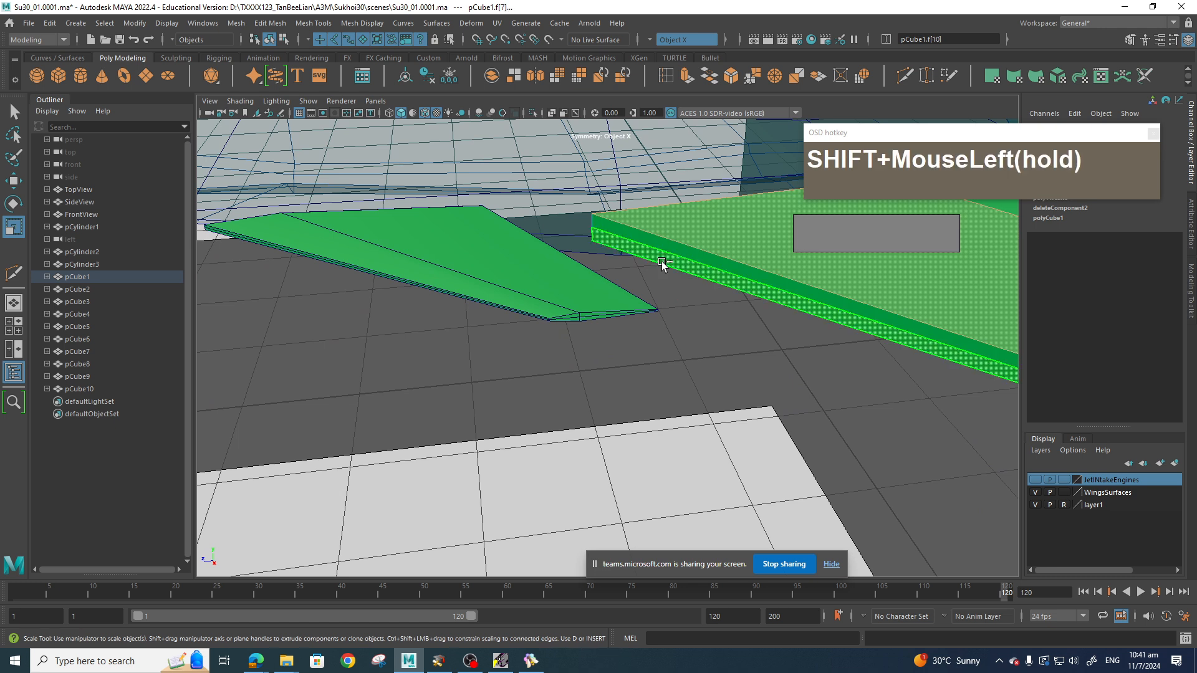
scroll(798, 354, "down", 2, "shift")
left_click(688, 322, "shift")
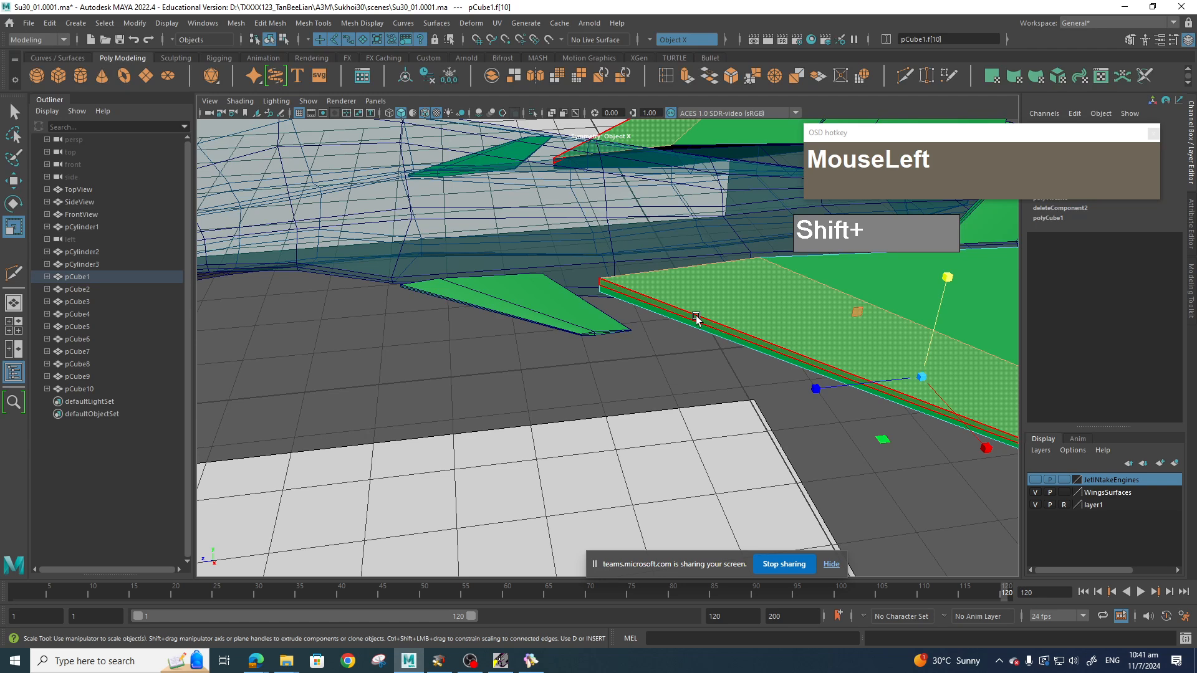
left_click(695, 321, "shift")
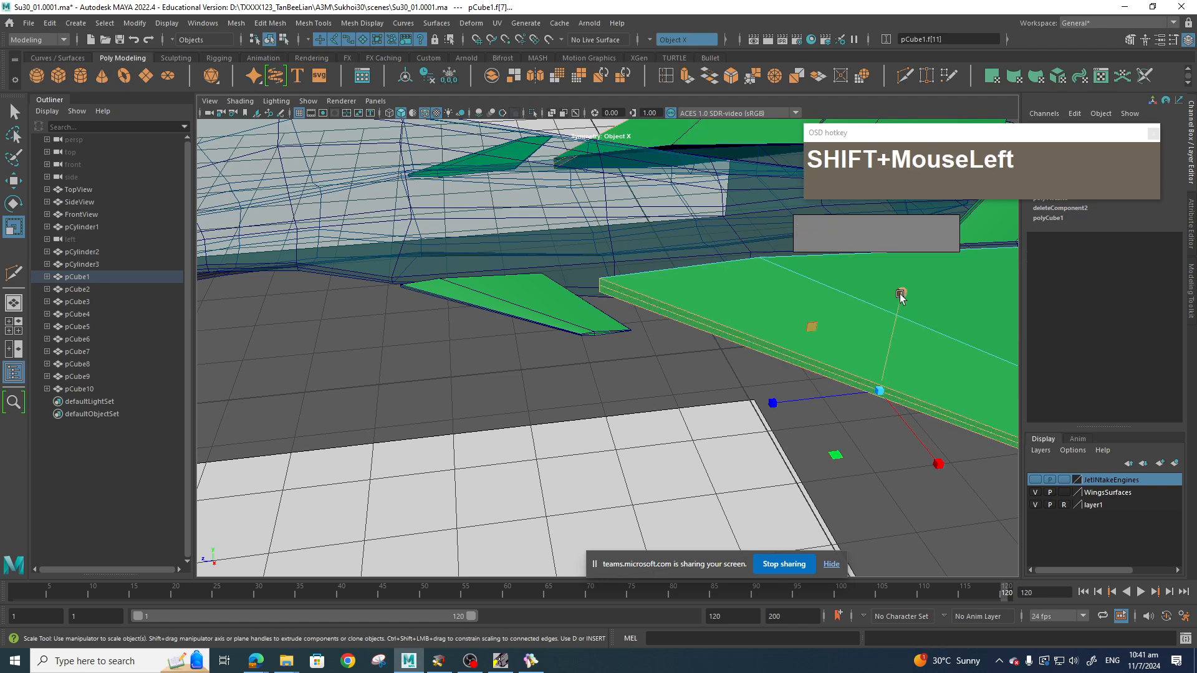
left_click_drag(900, 296, 810, 390)
scroll(902, 404, "down", 4, "alt")
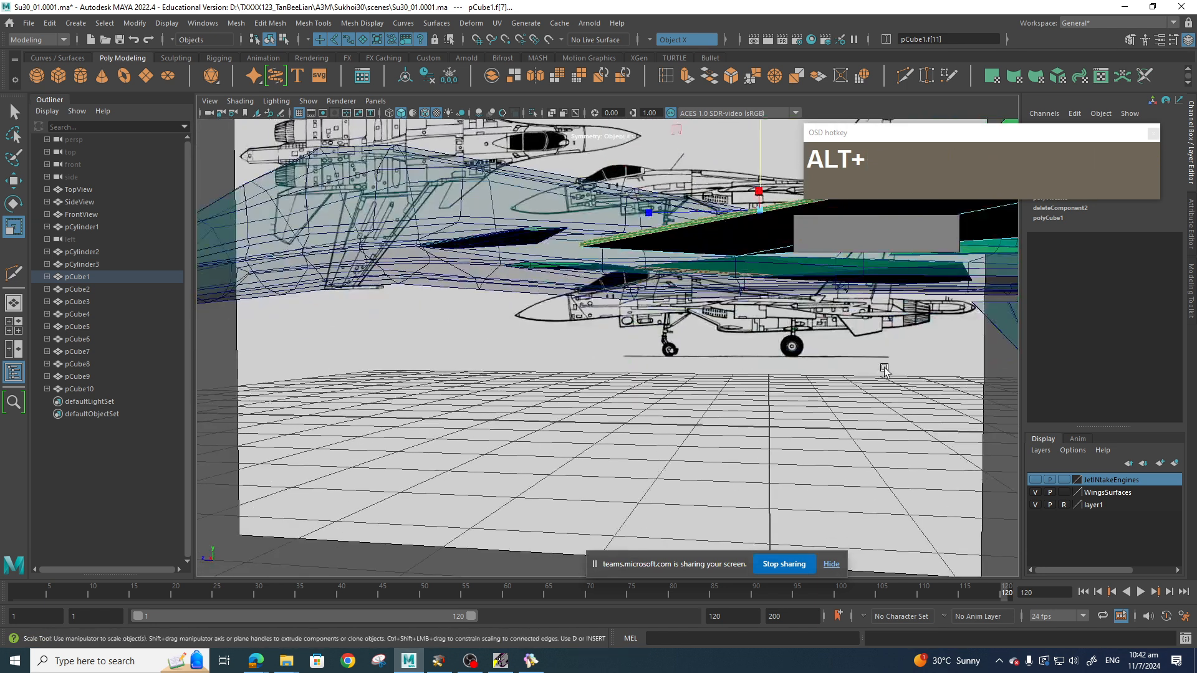
Show the JetINtakeEngines layer again alongside the fuselage and wings.
middle_click_drag(797, 392, 703, 422, "alt")
left_click_drag(702, 422, 831, 453, "alt")
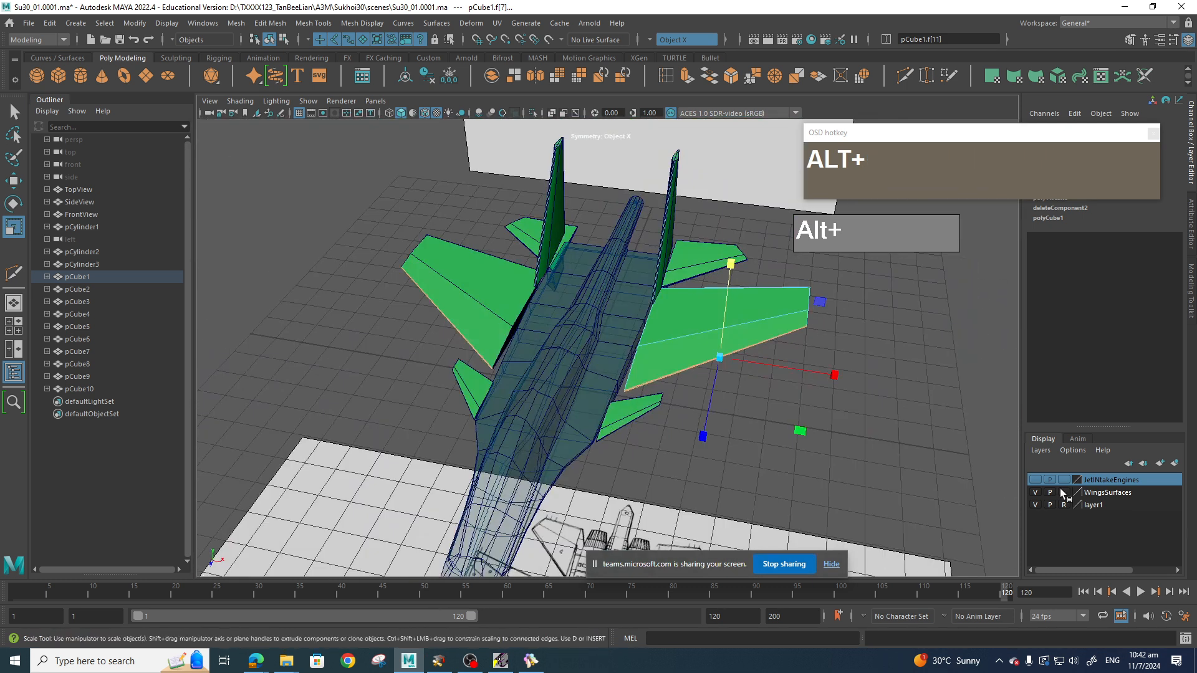
left_click(1039, 481)
left_click_drag(832, 390, 901, 361, "alt")
Compare the fuselage, tail boom, engines and wings with the blueprints in the side and top views.
key("space")
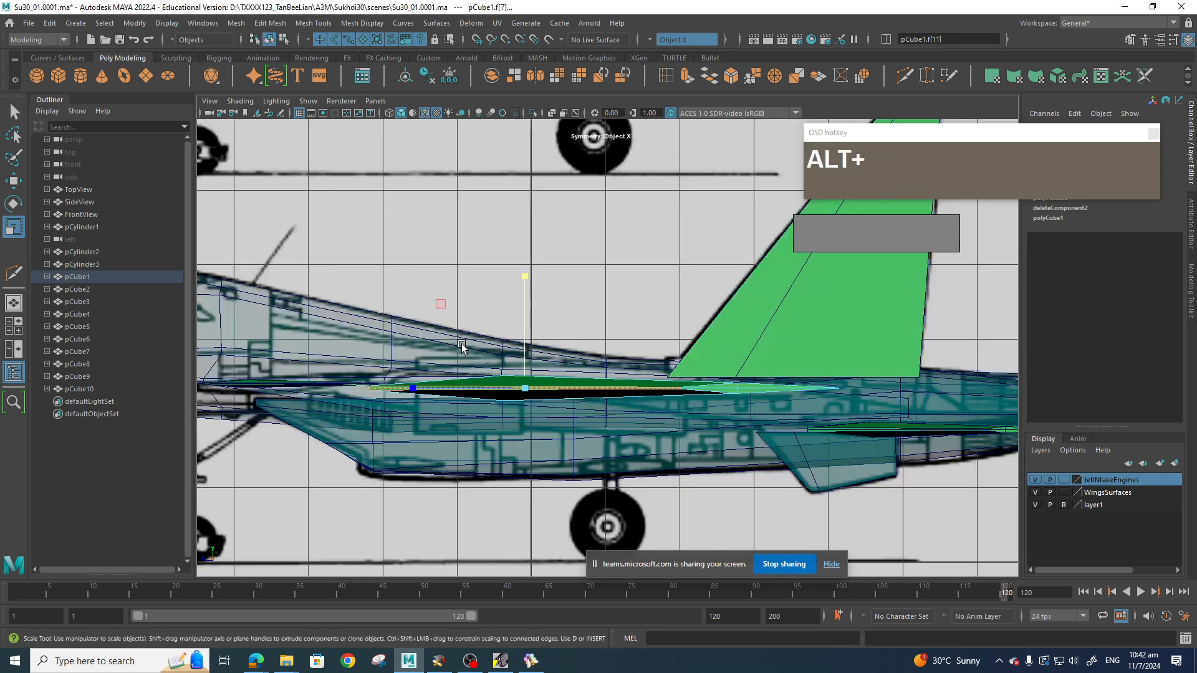
middle_click_drag(362, 360, 842, 348, "alt")
middle_click_drag(689, 317, 954, 257, "alt")
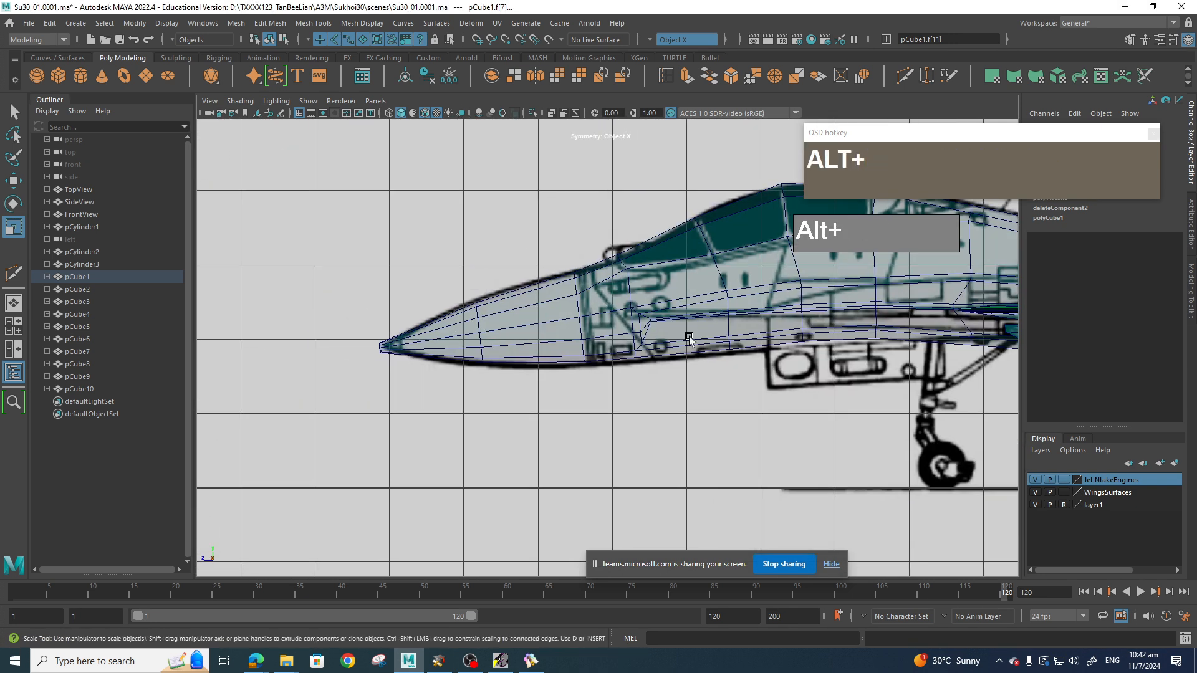
scroll(623, 346, "up", 3, "alt")
middle_click_drag(555, 353, 731, 367, "alt")
scroll(633, 344, "down", 10)
middle_click_drag(997, 381, 633, 362, "alt")
scroll(769, 361, "up", 4)
middle_click_drag(784, 357, 758, 357, "alt")
scroll(571, 339, "up", 4)
middle_click_drag(571, 339, 634, 356, "alt")
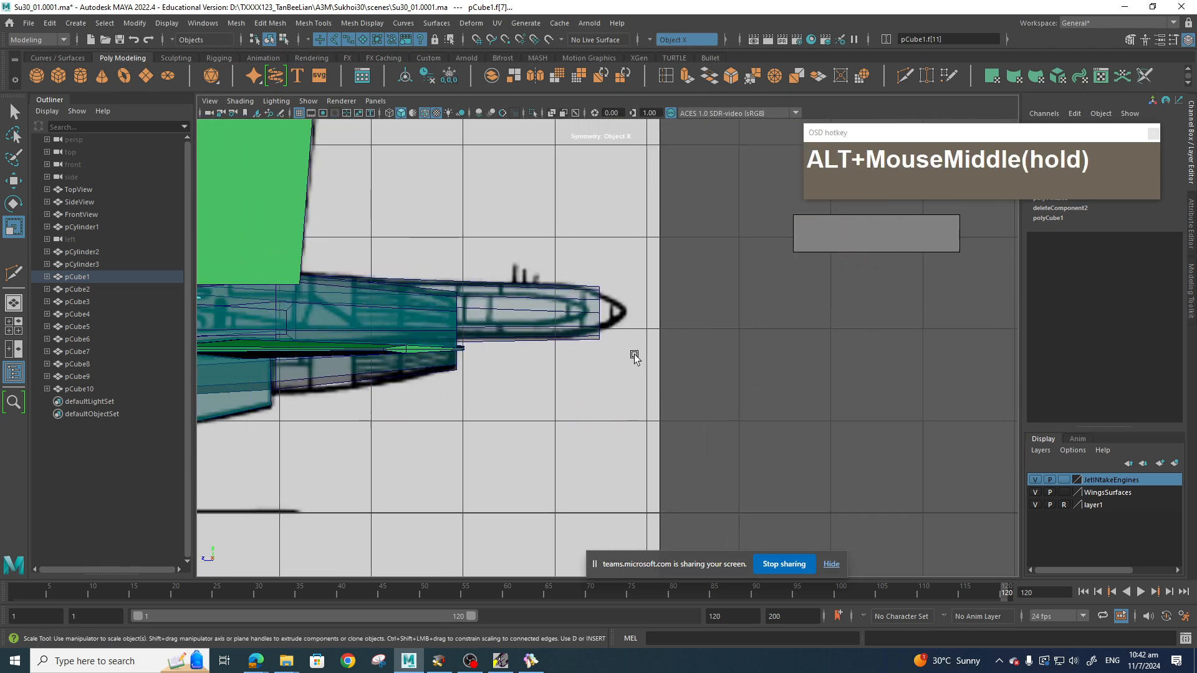
key("space")
left_click_drag(588, 331, 535, 335)
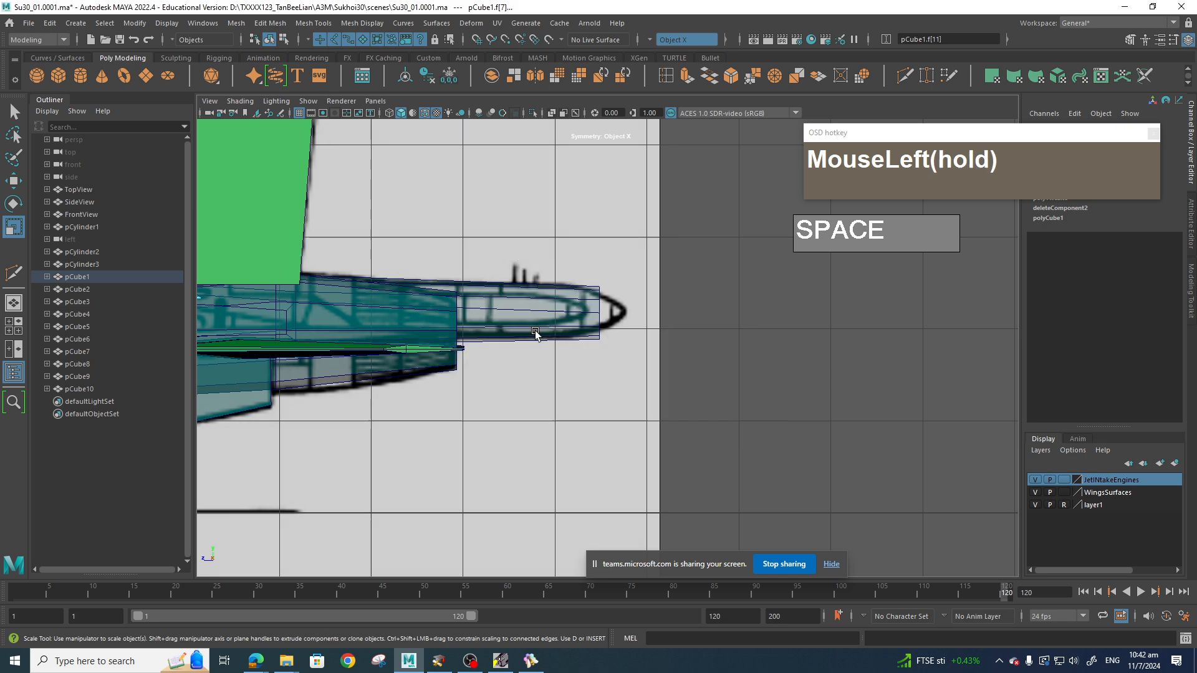
scroll(608, 281, "down", 3)
middle_click_drag(608, 280, 615, 430, "alt")
scroll(614, 449, "up", 3)
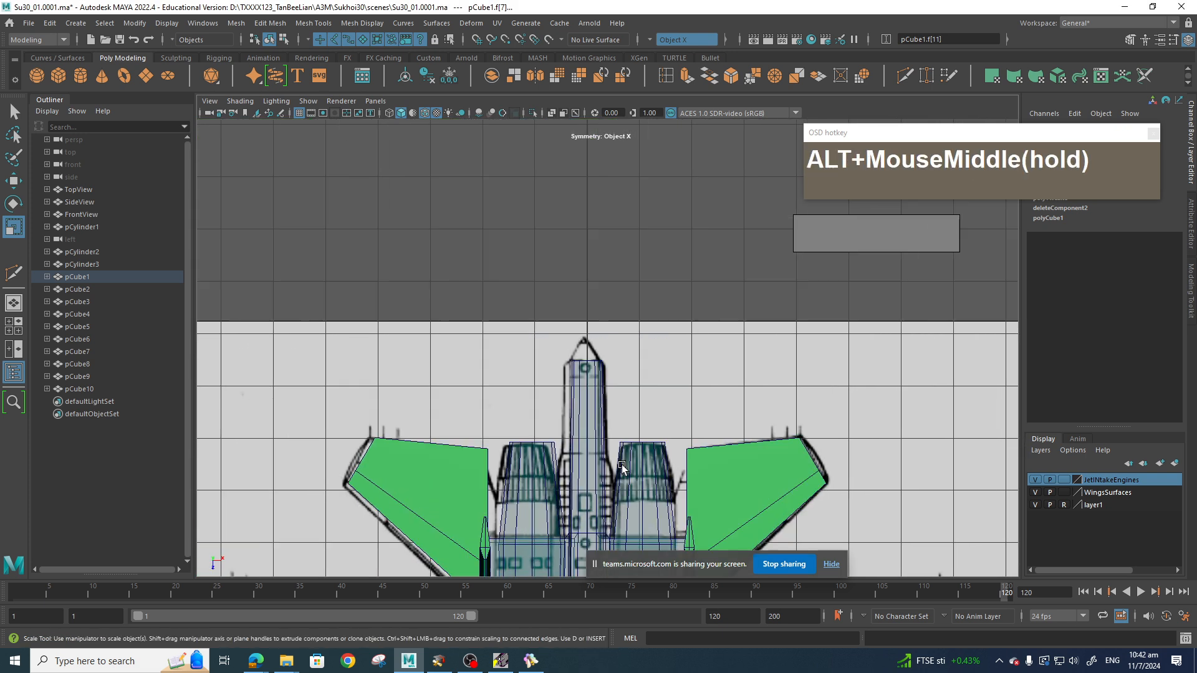
scroll(614, 428, "up", 3)
scroll(614, 428, "up", 2)
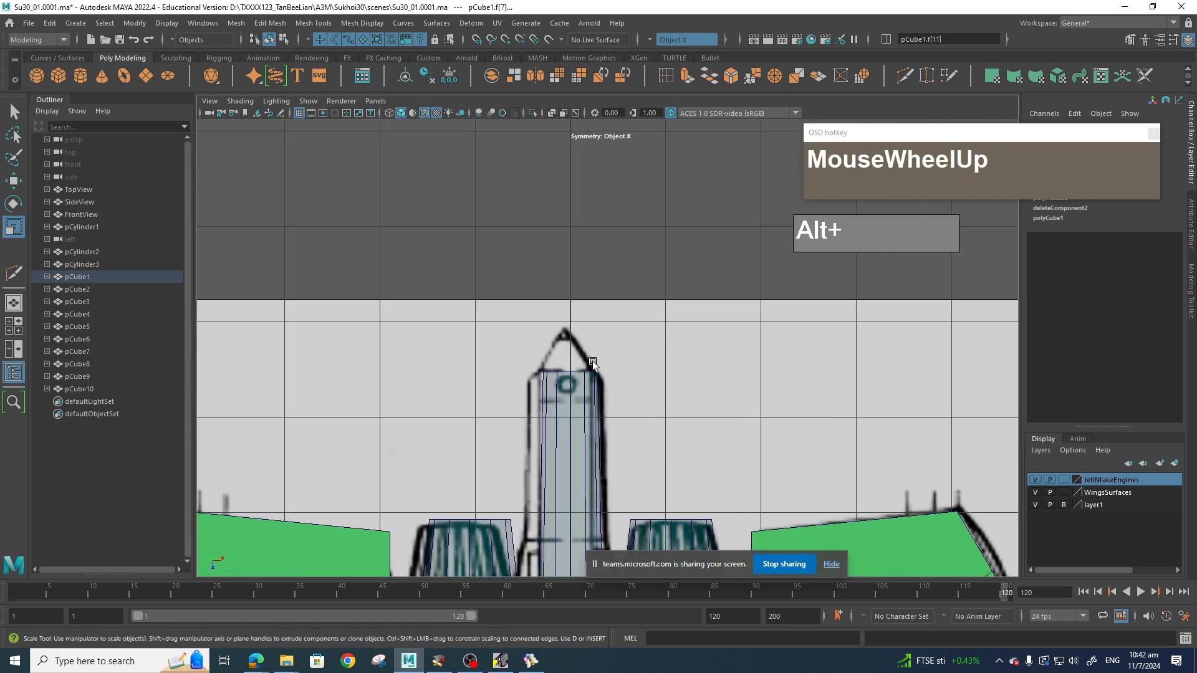
Switch to BeeRef to examine the jet's wing and fuselage in the reference photos, and return to Maya's perspective view.
key("space")
left_click_drag(648, 363, 541, 668)
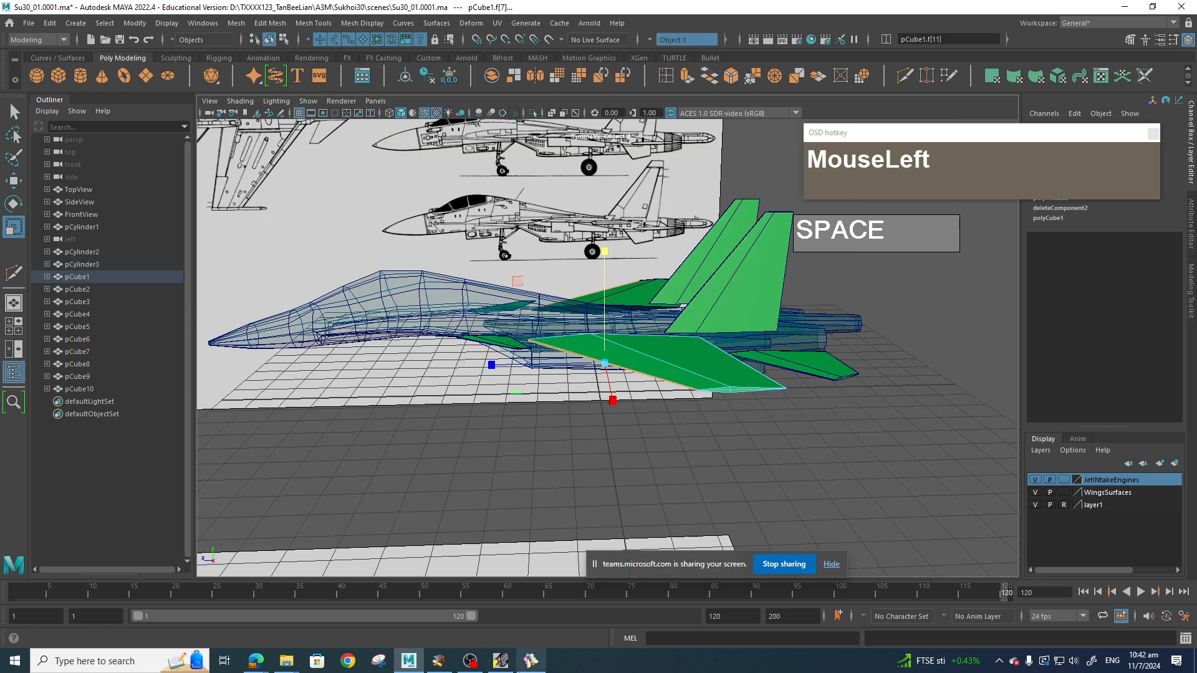
left_click(530, 660)
scroll(760, 466, "down", 4)
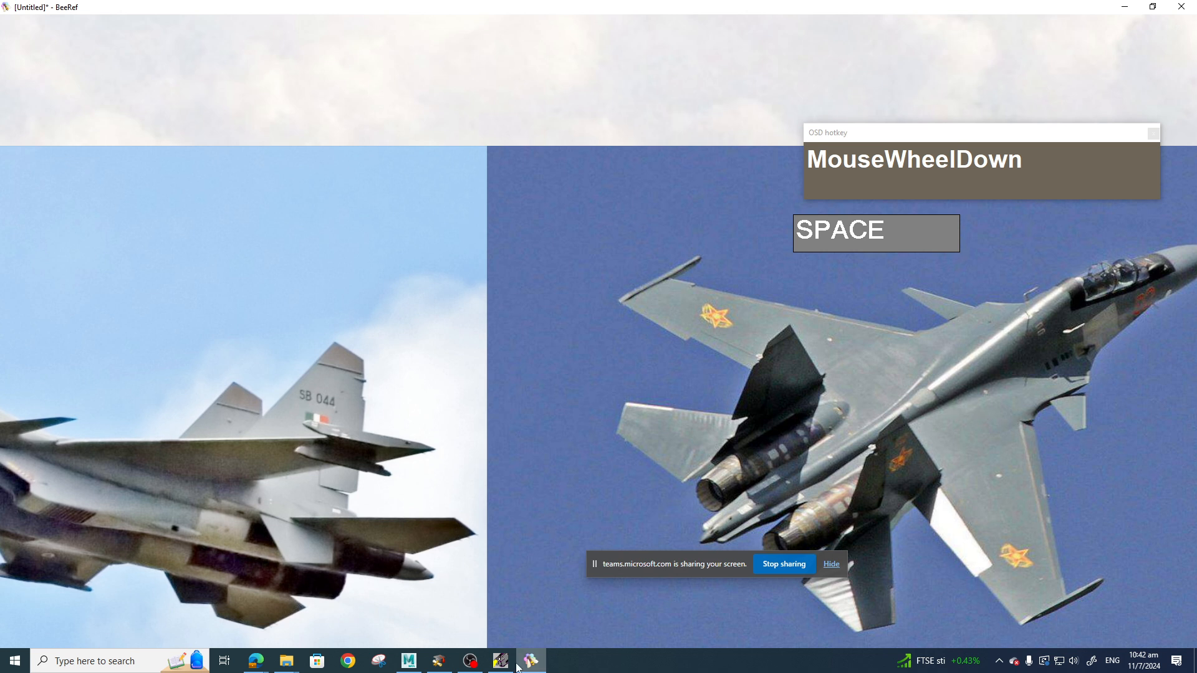
left_click(408, 664)
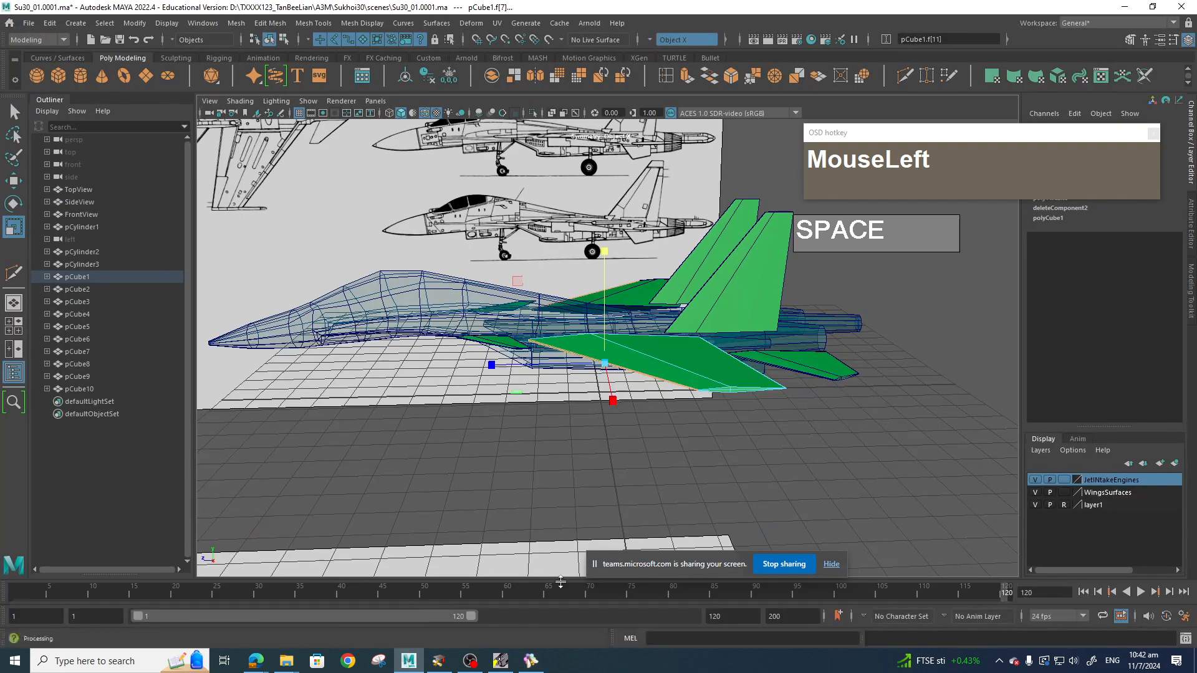
scroll(566, 480, "up", 2)
left_click_drag(566, 481, 638, 443, "alt")
scroll(694, 441, "up", 2)
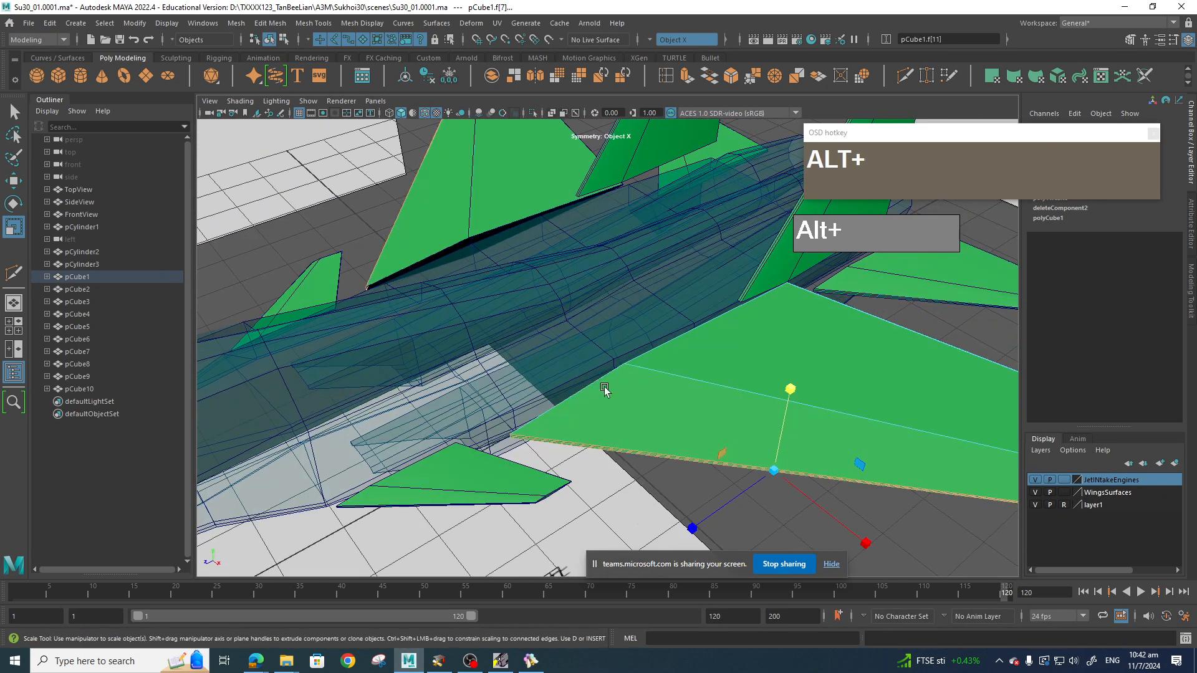
Hide the WingsSurfaces layer and switch the pCylinder1 fuselage to face selection.
left_click_drag(558, 422, 695, 349, "alt")
left_click(700, 339)
right_click_drag(700, 312, 756, 303)
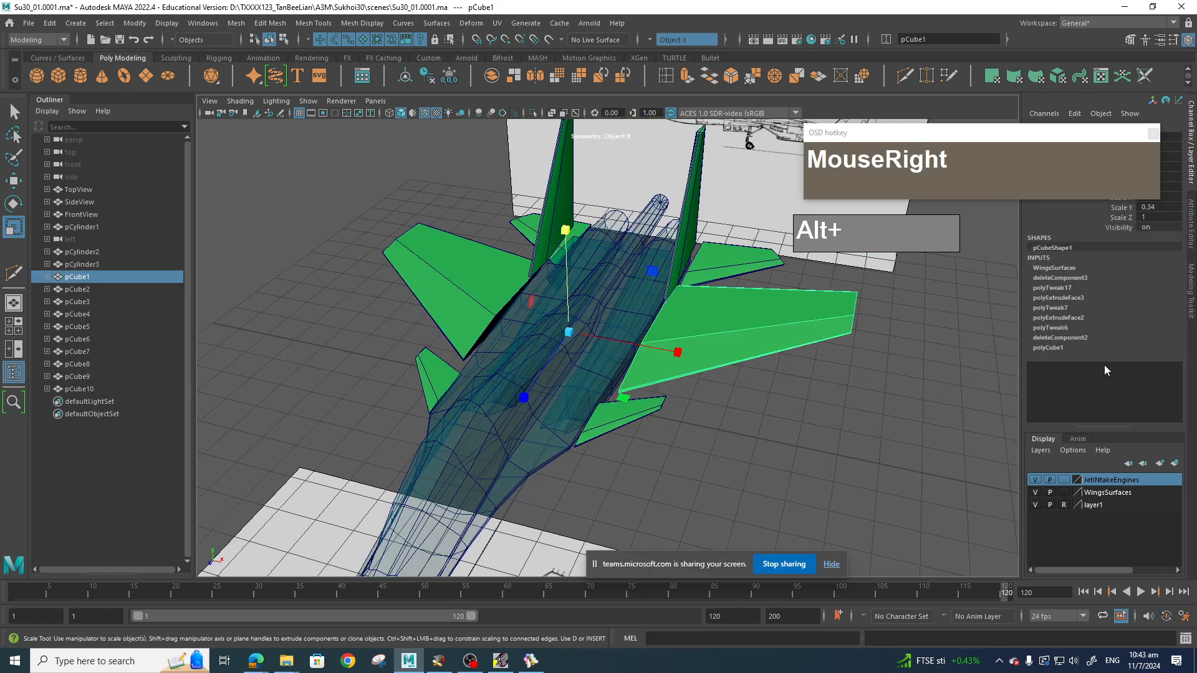
left_click(1034, 492)
left_click_drag(726, 428, 788, 435, "alt")
scroll(717, 393, "up", 3)
left_click(761, 375)
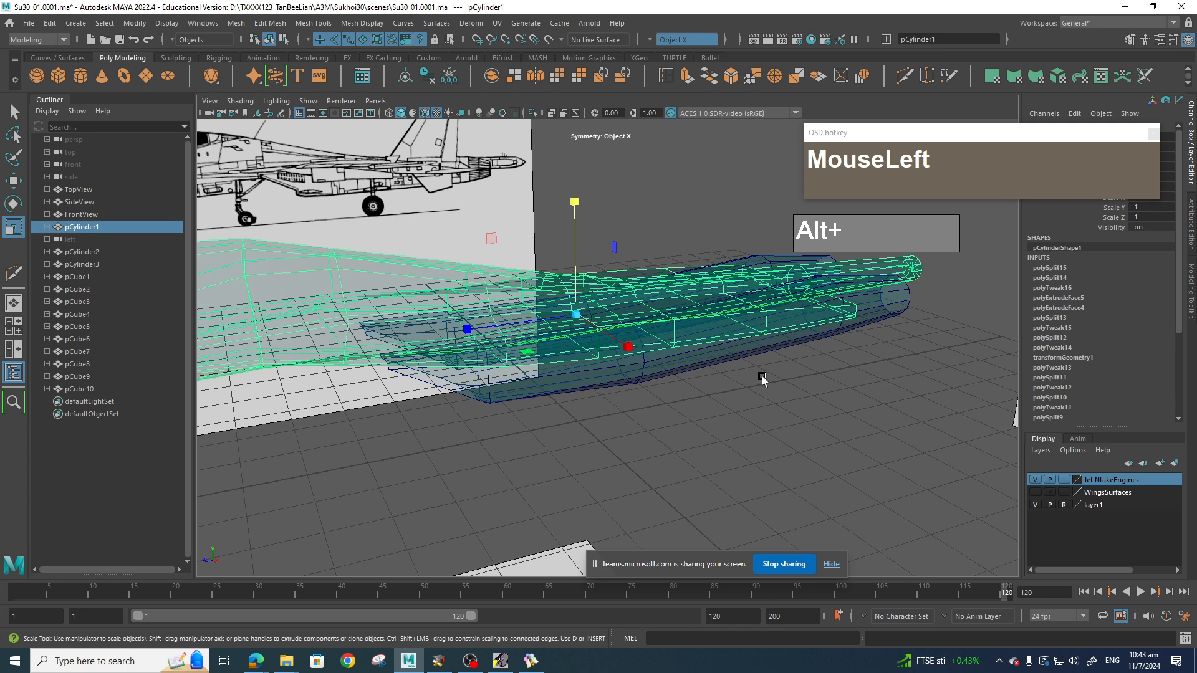
left_click_drag(762, 375, 703, 352, "alt")
right_click_drag(685, 321, 696, 358)
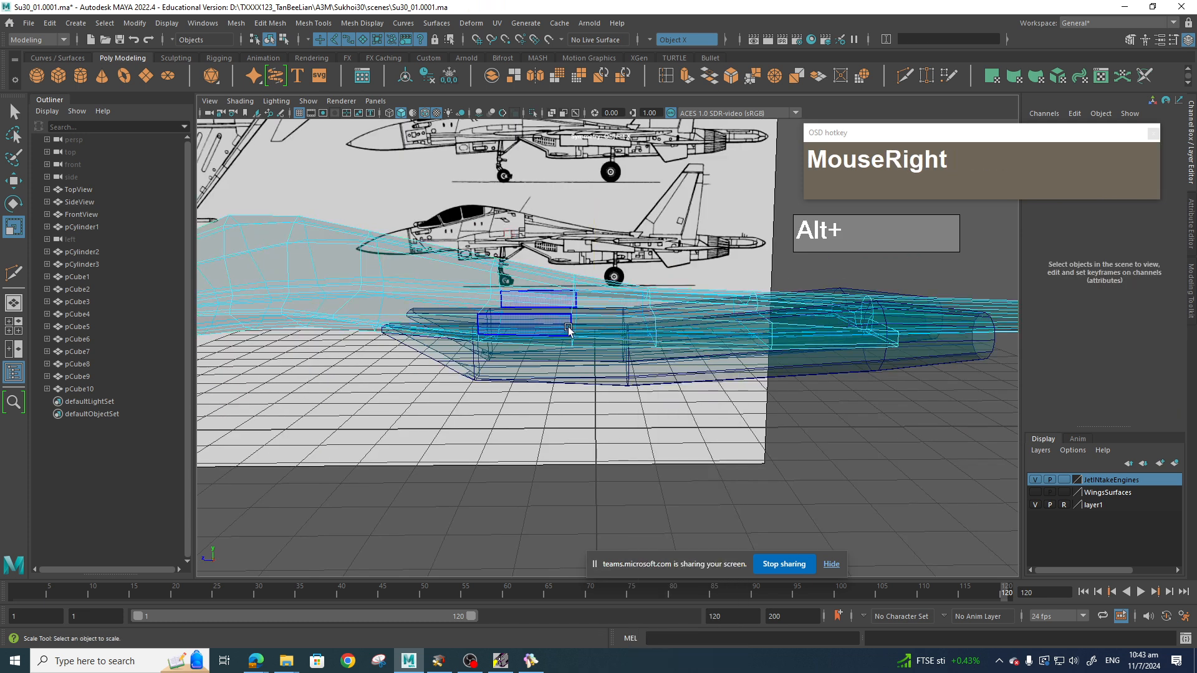
left_click(561, 329)
left_click_drag(684, 374, 738, 396, "alt")
scroll(716, 388, "up", 2)
left_click(601, 338, "shift")
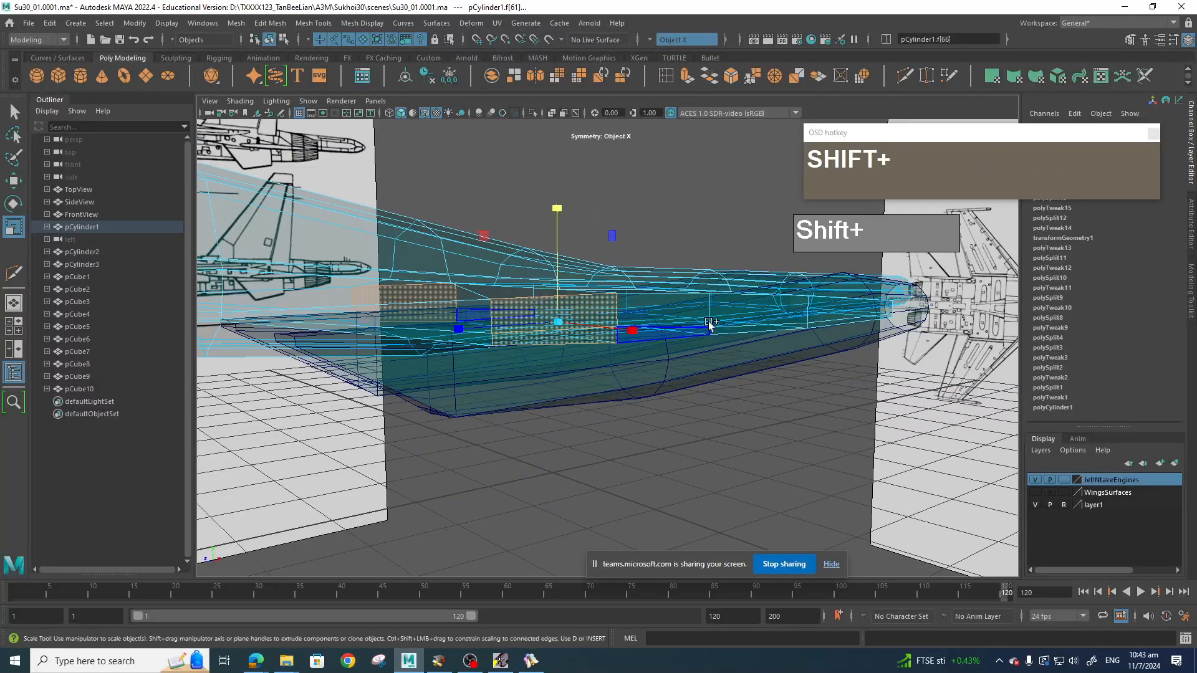
left_click(683, 317, "shift")
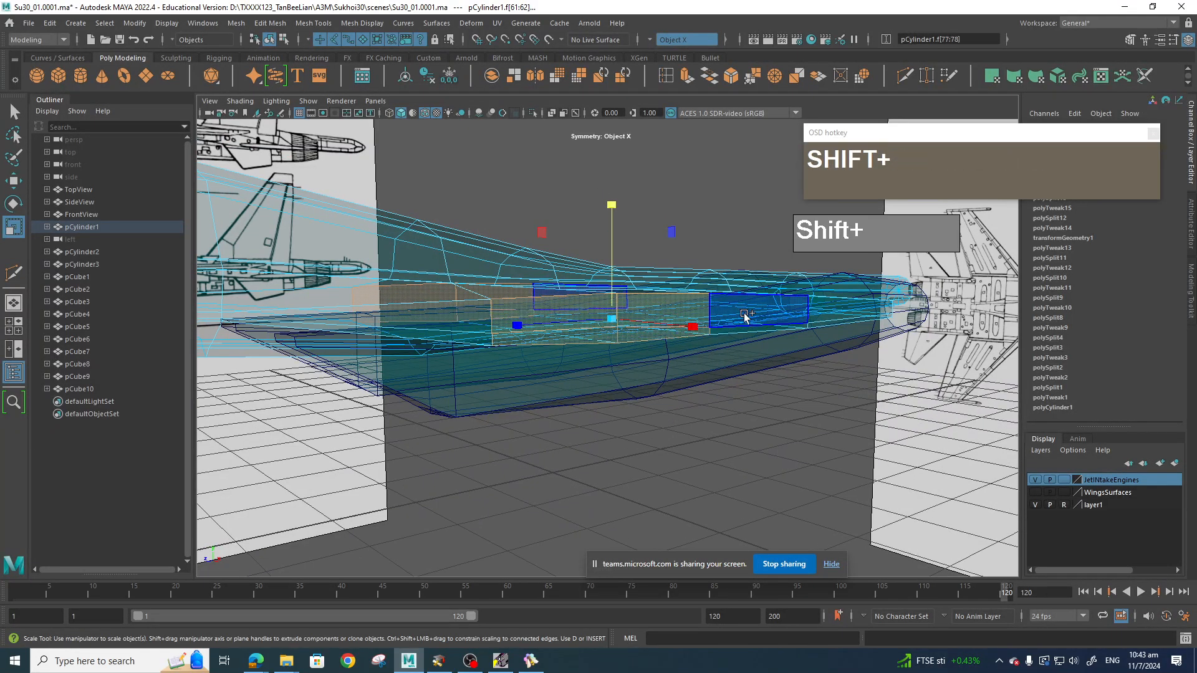
left_click_drag(744, 316, 680, 343, "alt")
left_click(680, 343, "shift")
left_click(680, 344)
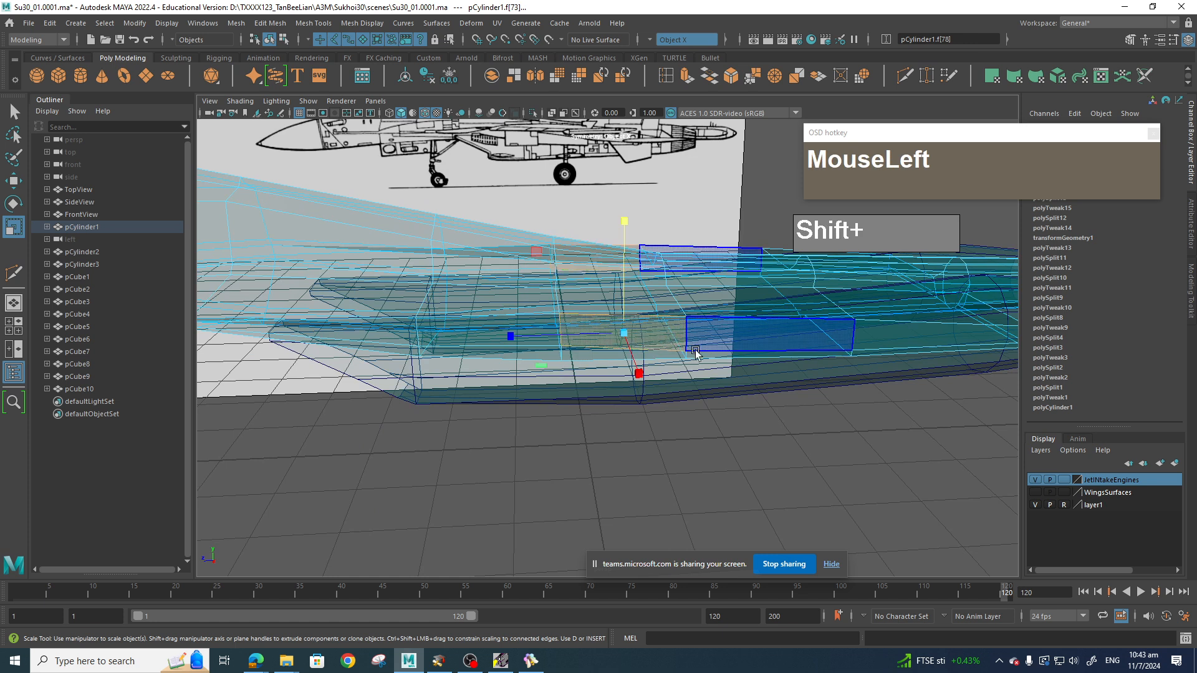
scroll(675, 374, "down", 3)
left_click_drag(675, 374, 768, 411, "alt")
key("space")
middle_click_drag(768, 411, 748, 424, "alt")
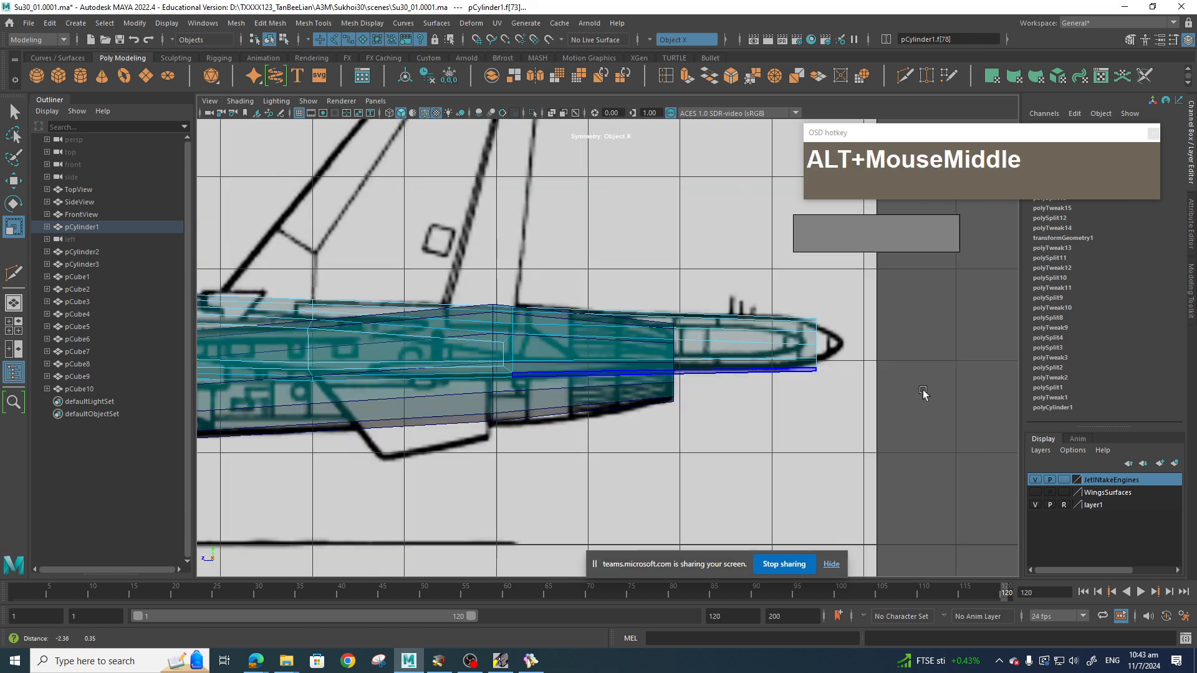
scroll(749, 424, "up", 5)
Select both rows of side faces on the rear fuselage above the intake, using the side view.
left_click(623, 391)
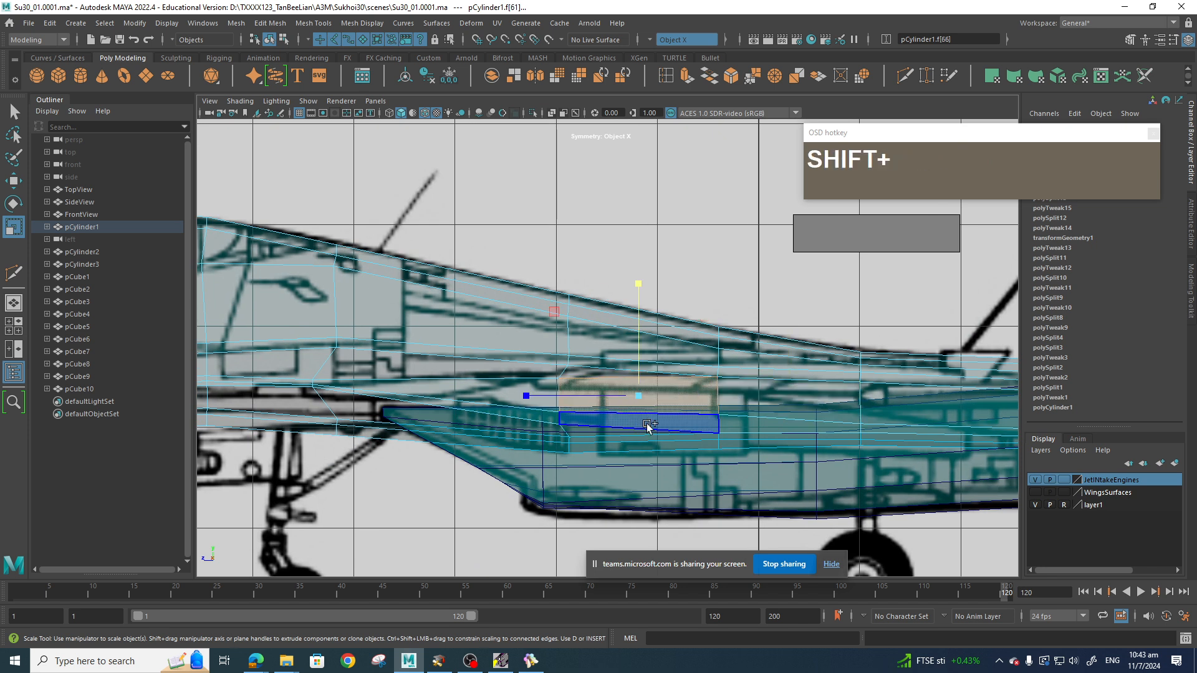
left_click(645, 424, "shift")
left_click(767, 399, "shift")
left_click(906, 430, "shift")
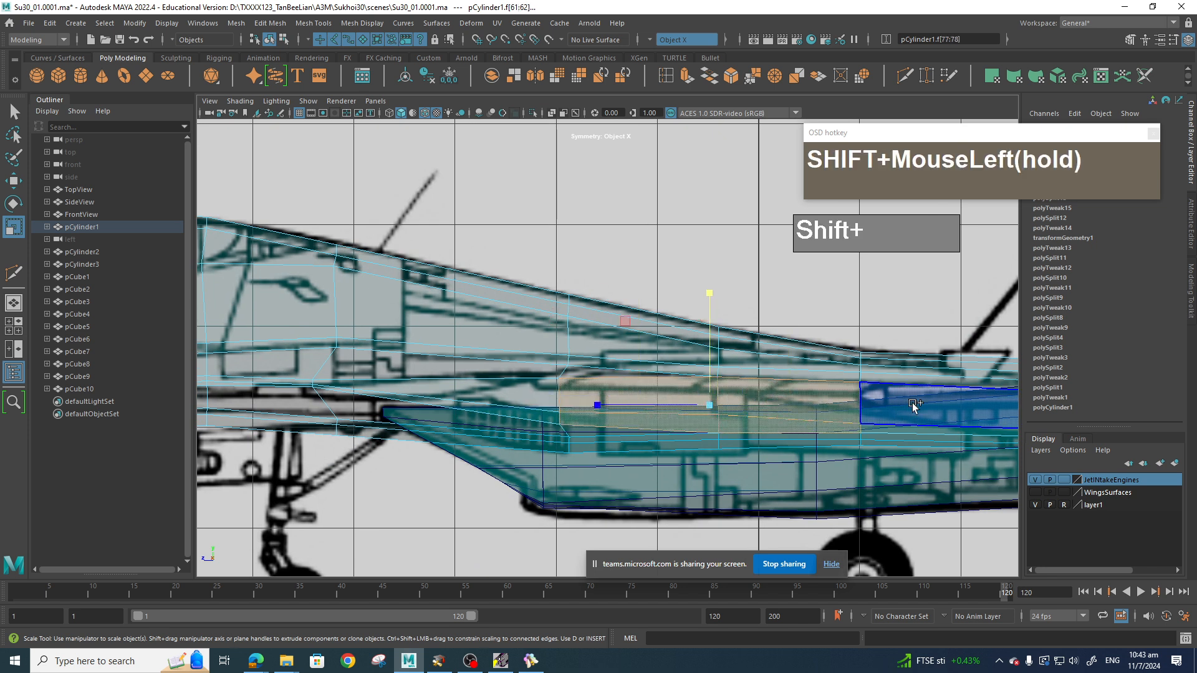
scroll(908, 436, "down", 3)
left_click_drag(908, 437, 870, 466, "alt")
right_click_drag(870, 466, 889, 456, "alt")
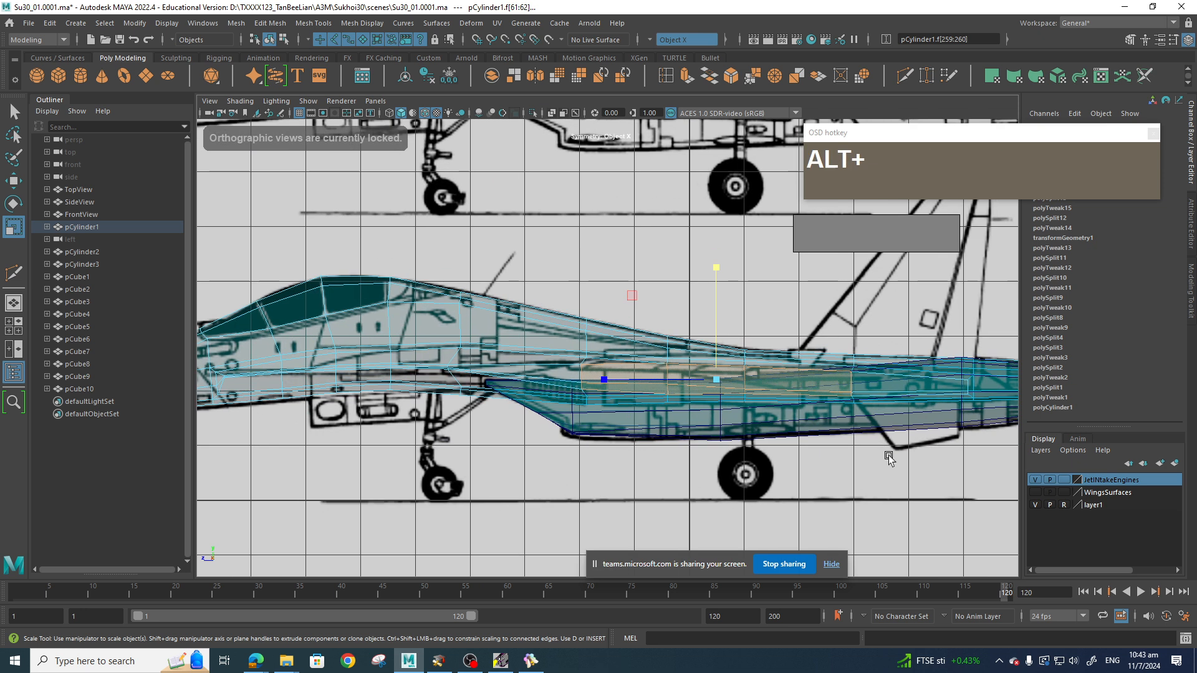
mouse_move(889, 456)
left_mouse_down("alt")
mouse_move(855, 448)
mouse_move(896, 453)
left_mouse_up("alt")
key("space")
scroll(896, 453, "up", 3)
left_click_drag(796, 393, 822, 390, "alt")
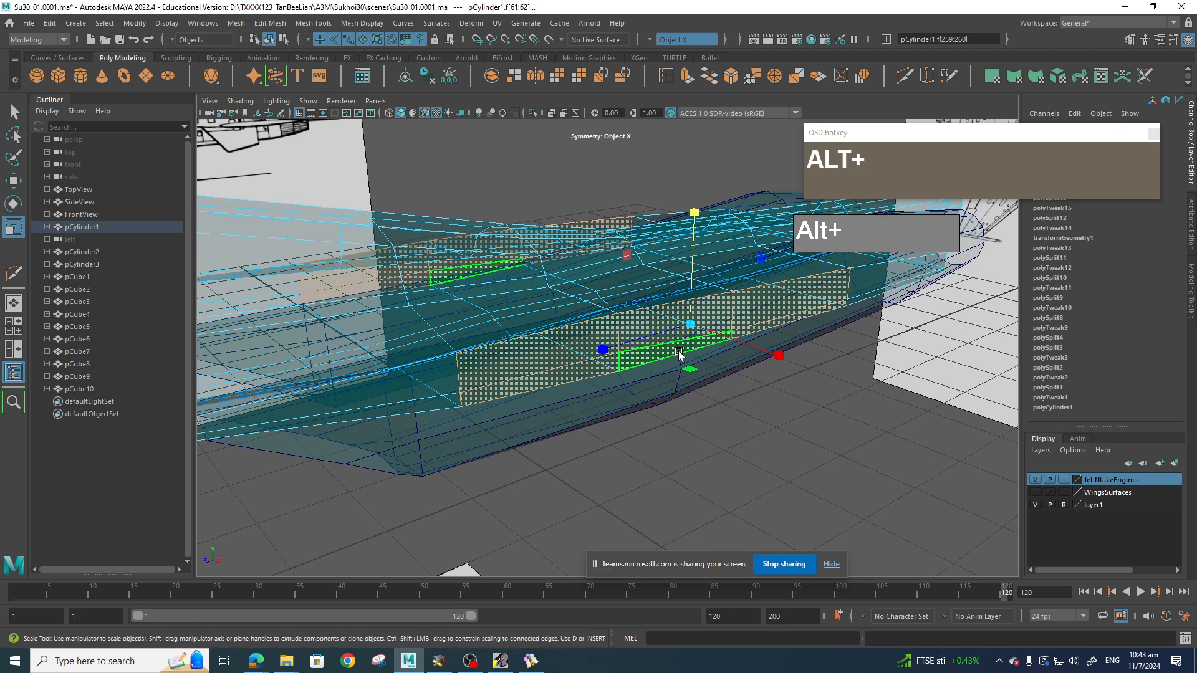
Select the lengthwise edges running through the middle of the rear fuselage's side faces and flatten them vertically.
right_click_drag(599, 318, 597, 289)
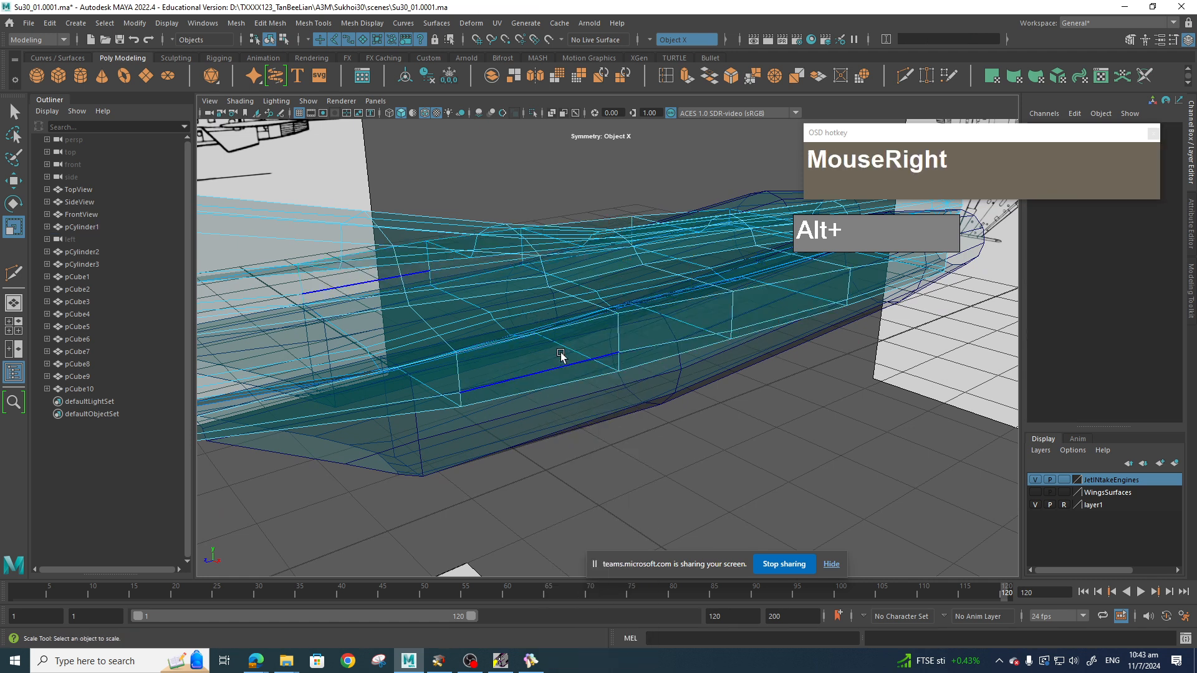
left_click(551, 368)
left_click(800, 317, "shift")
double_click(796, 314, "shift")
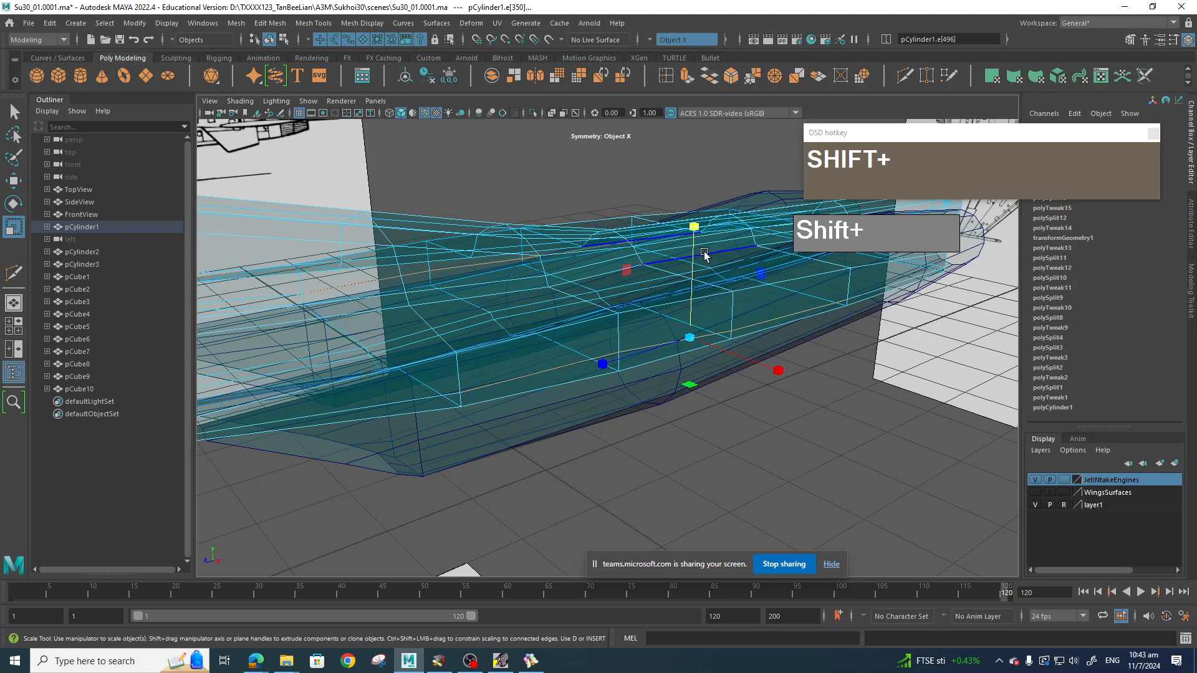
left_click_drag(695, 231, 694, 356)
Move the flattened side edges vertically and adjust the height of the lower side vertex nearest the tail.
key("w")
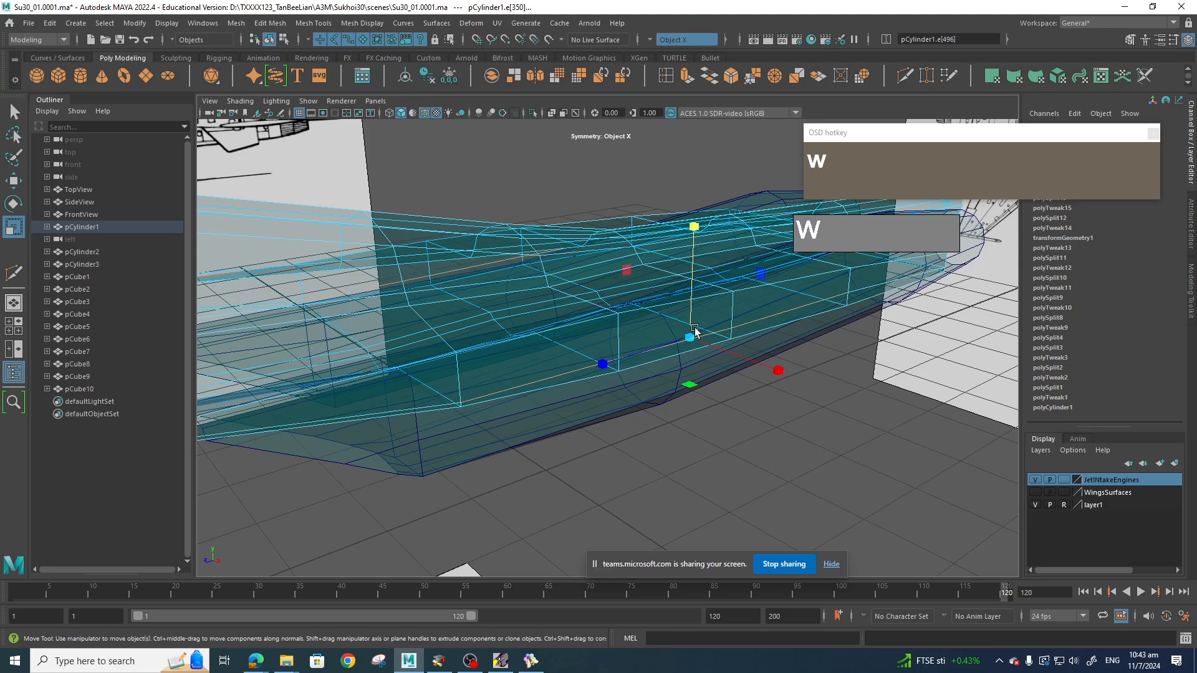
left_click_drag(689, 284, 796, 312)
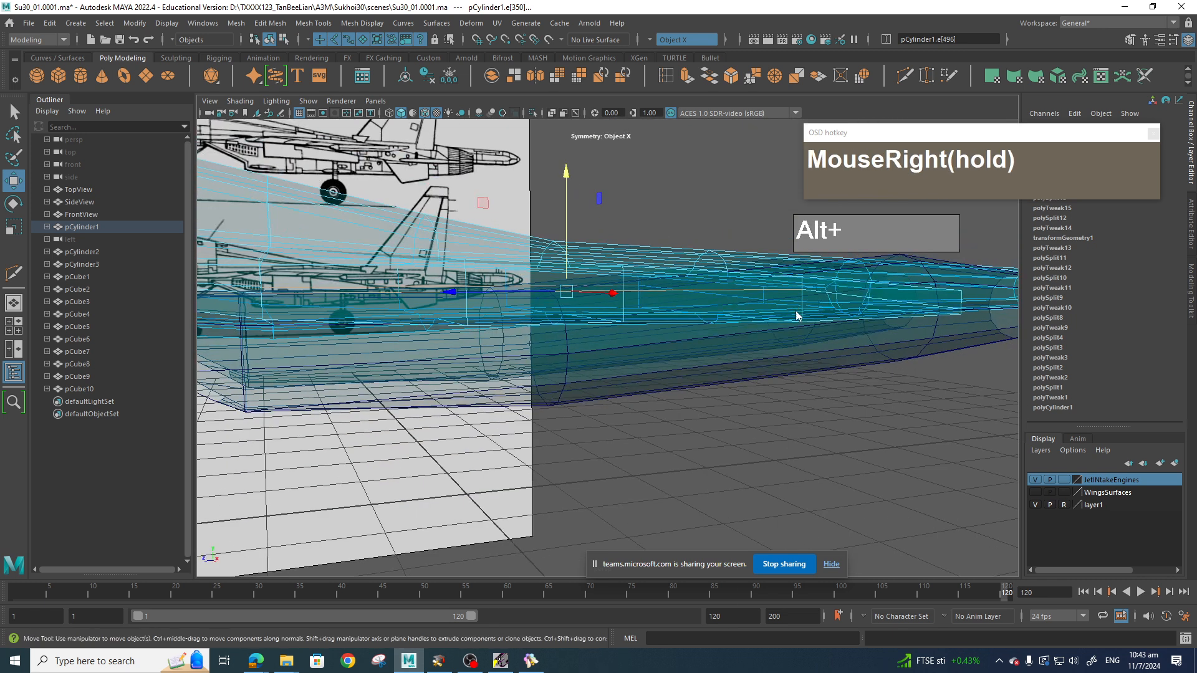
right_click_drag(796, 312, 734, 312)
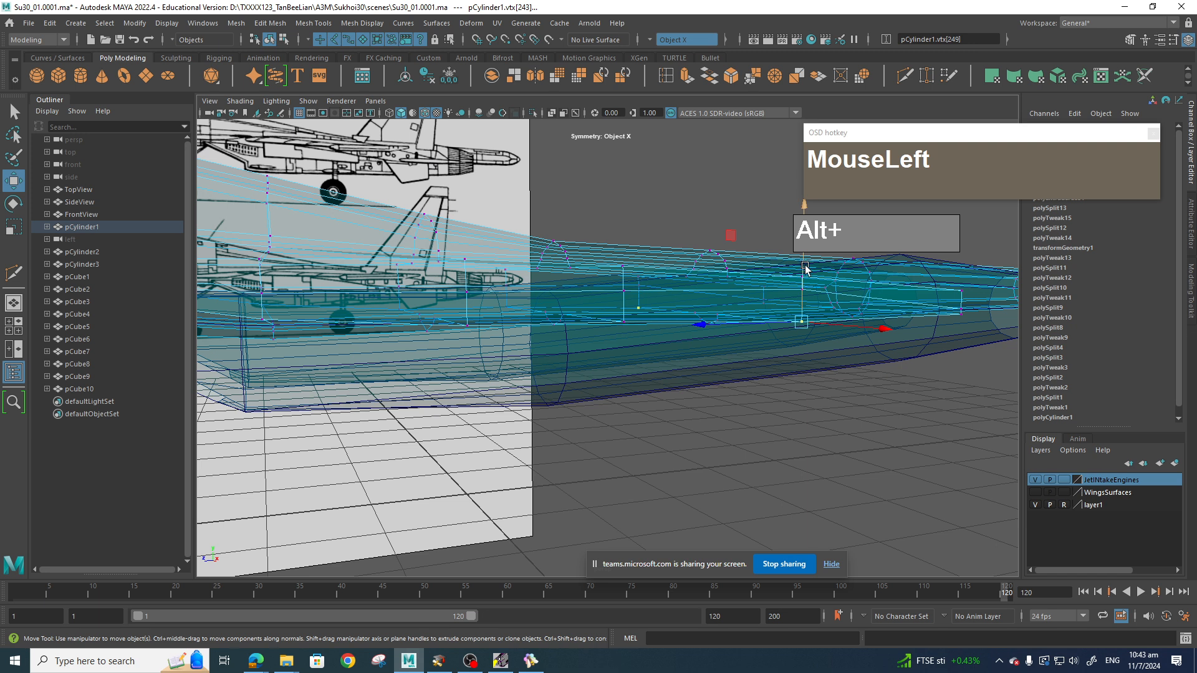
left_click_drag(805, 268, 893, 343)
Select the upper and lower side faces along the rear fuselage, three segments long, and extrude them slightly outward.
left_click_drag(632, 351, 635, 351, "alt")
right_click_drag(573, 318, 575, 350)
left_click(531, 337)
left_click(546, 356, "shift")
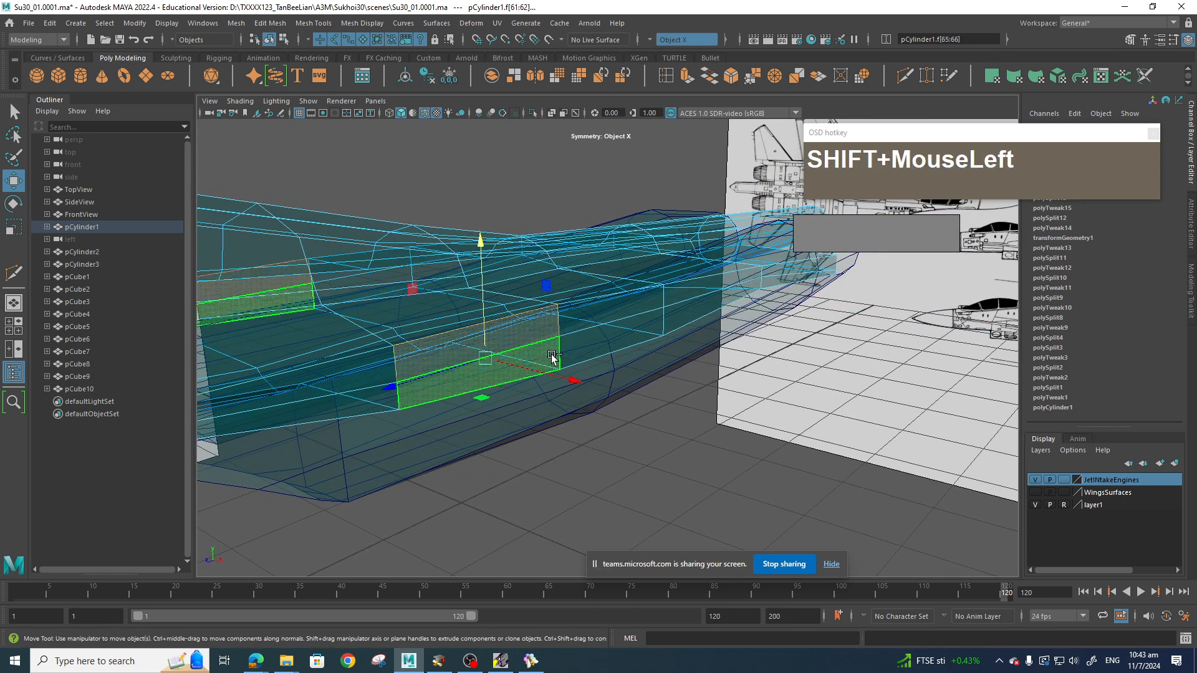
left_click(607, 316, "shift")
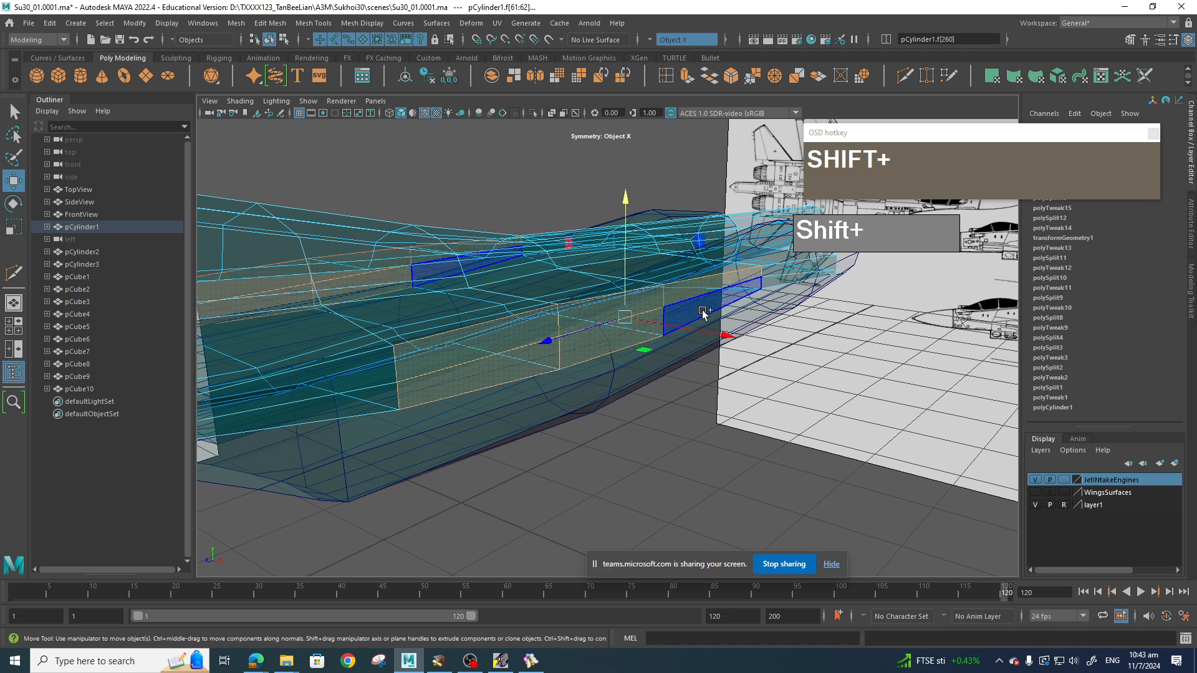
left_click(702, 311, "shift")
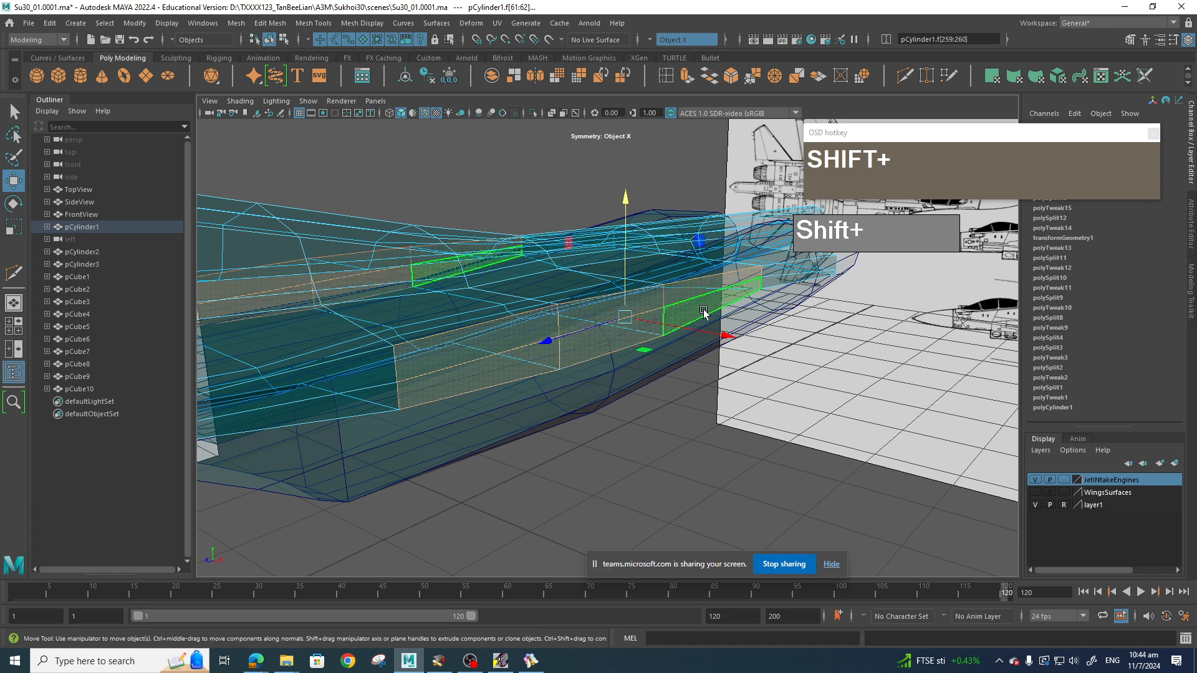
left_click_drag(693, 328, 698, 332, "shift")
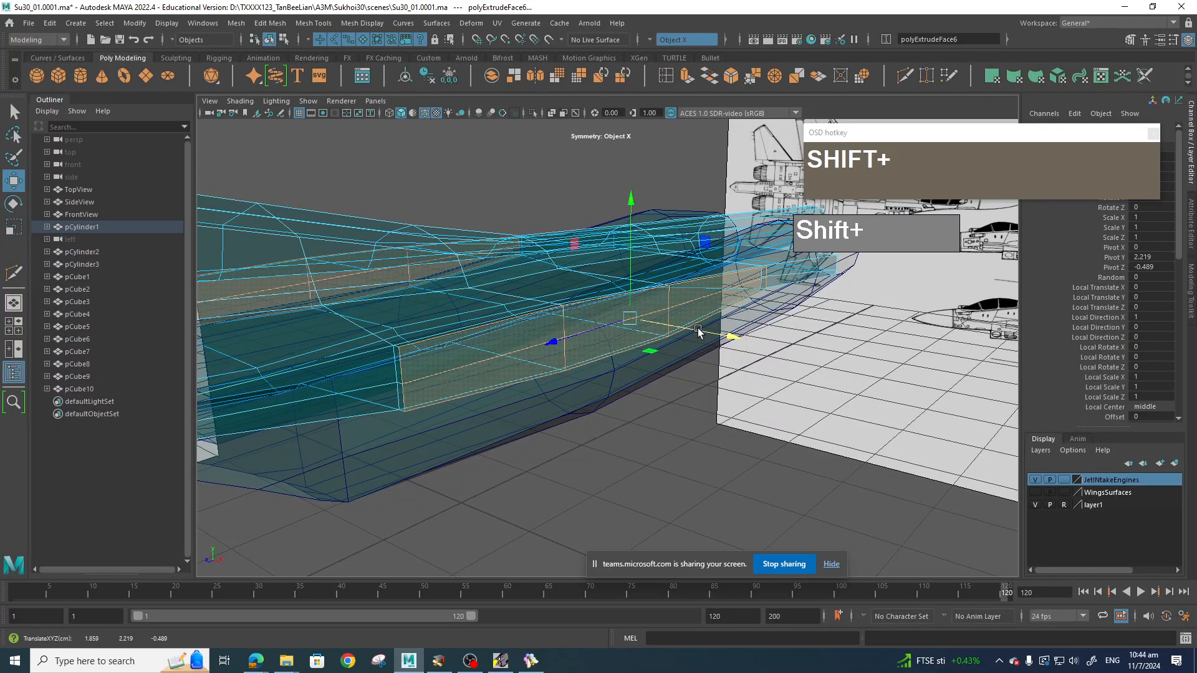
Scale the extruded fuselage side faces down vertically and adjust their position.
key("r")
left_click_drag(630, 206, 642, 273)
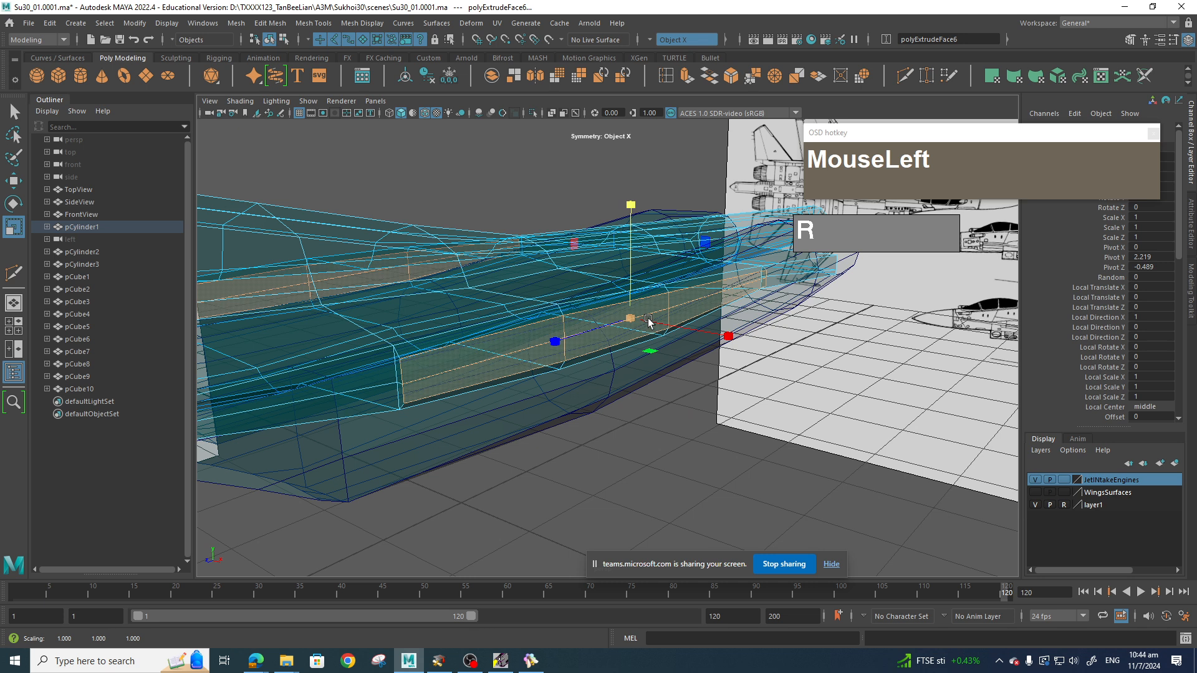
key("w")
left_click_drag(630, 318, 671, 387)
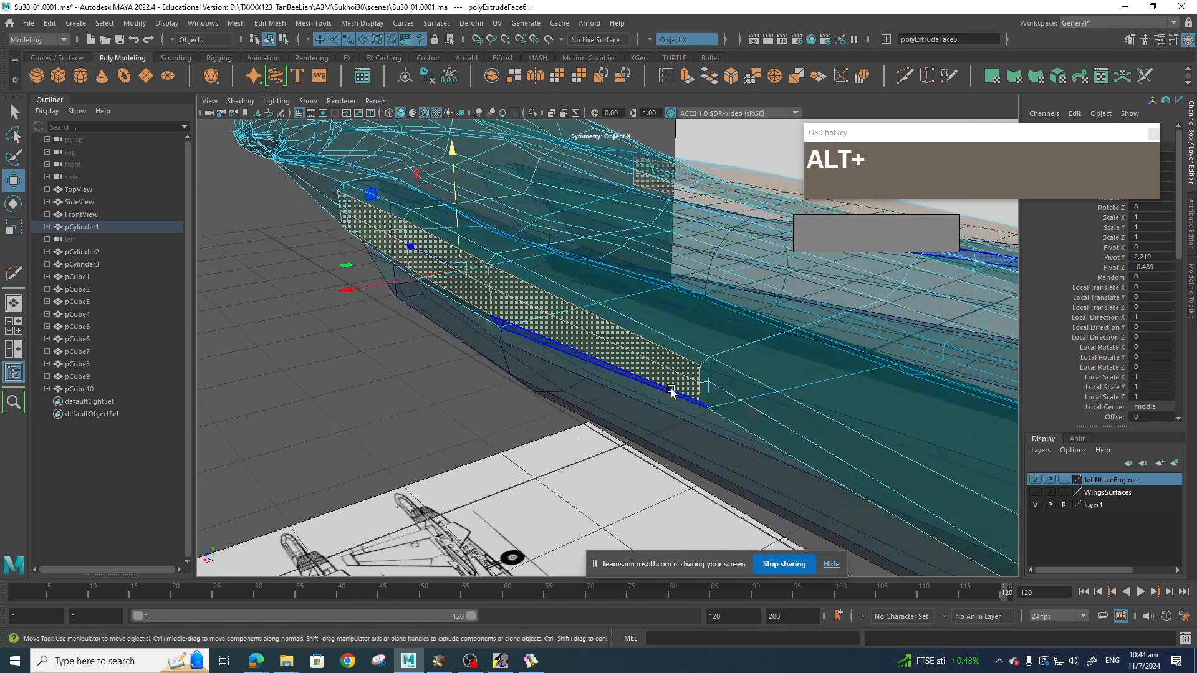
Select the two short vertical edges at the rear end of the extruded side panel and scale them down vertically.
right_click_drag(701, 374, 687, 290)
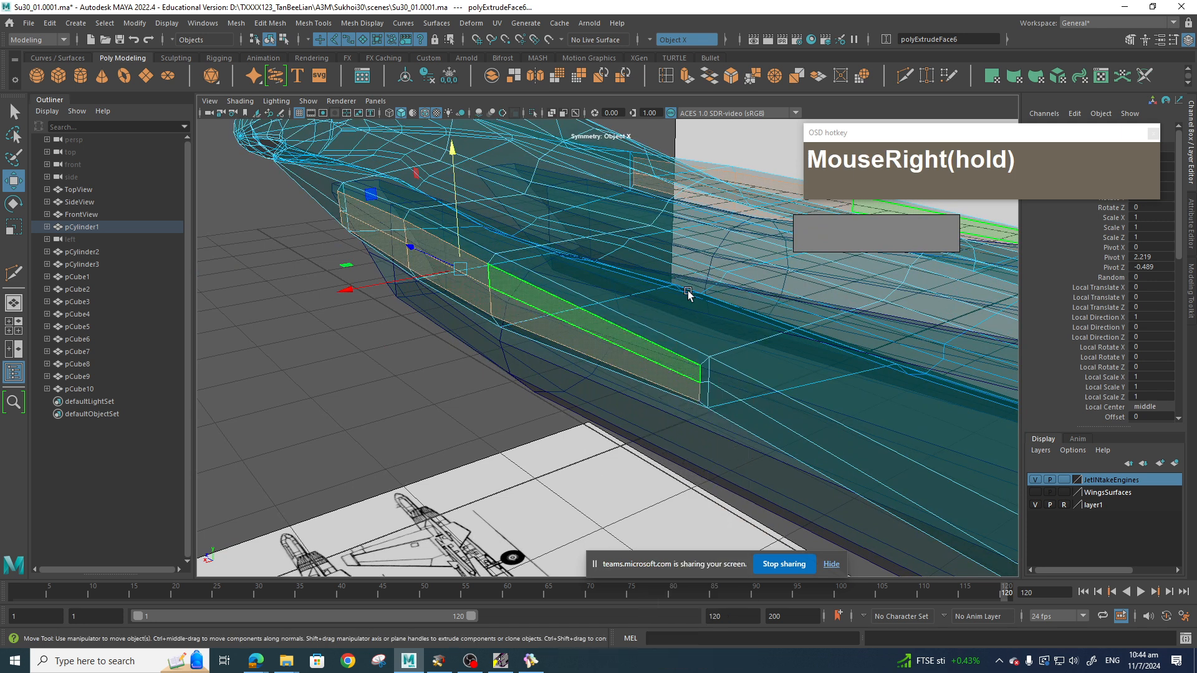
left_click(700, 376)
left_click(701, 393, "shift")
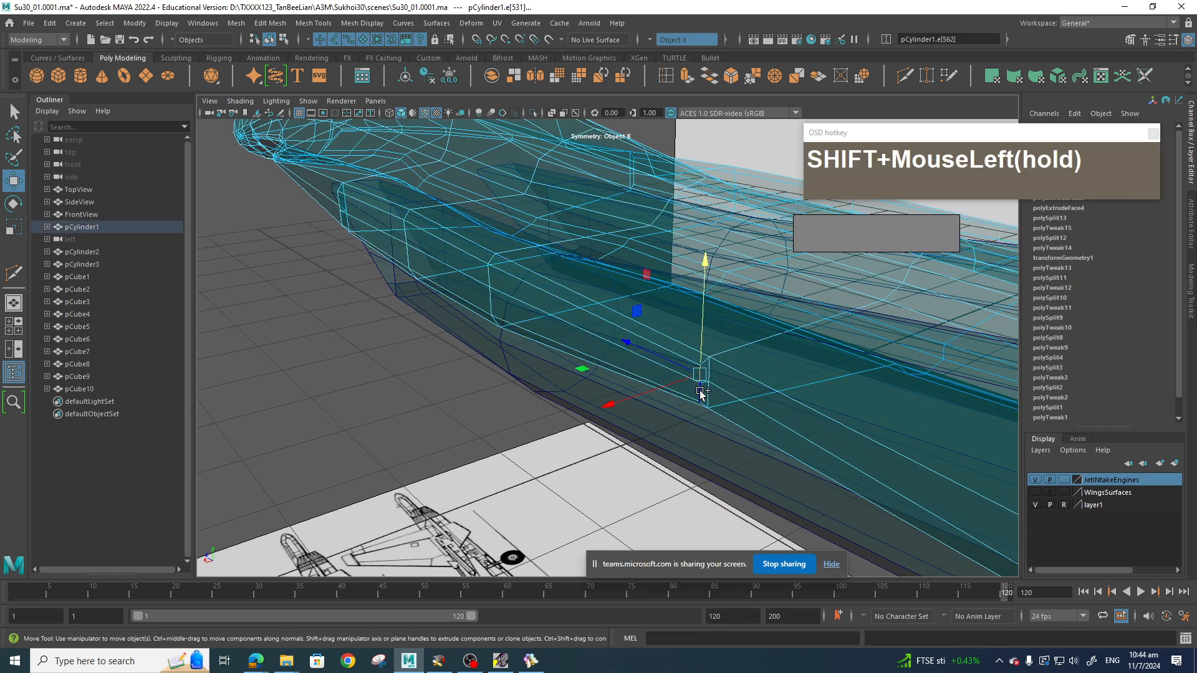
key("shift+r")
left_click_drag(704, 281, 709, 335)
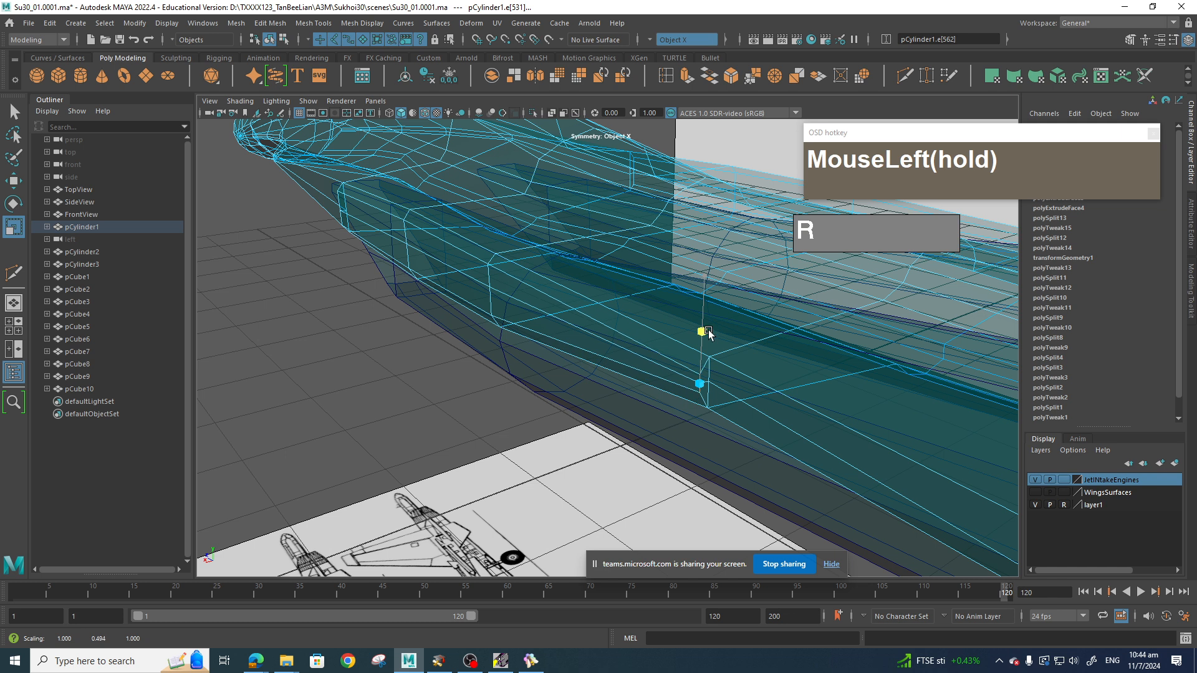
Select the short vertical edges at the front end of the side panel and scale them down vertically.
left_click_drag(711, 379, 392, 381, "alt")
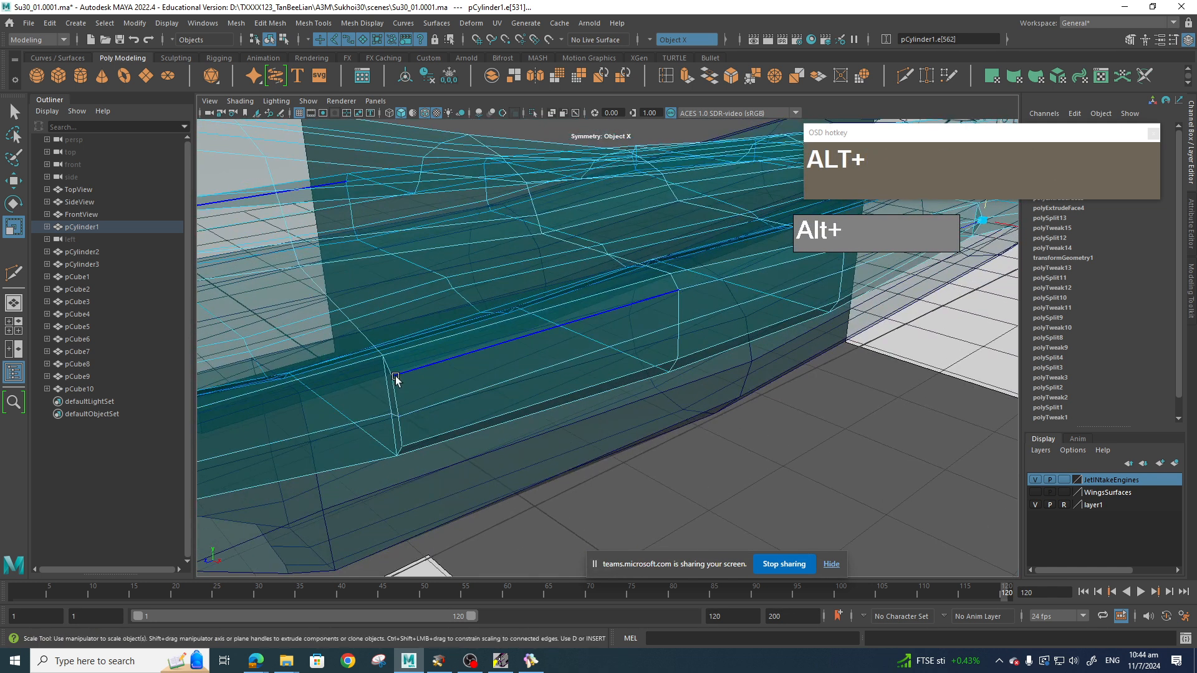
right_click_drag(395, 377, 406, 288)
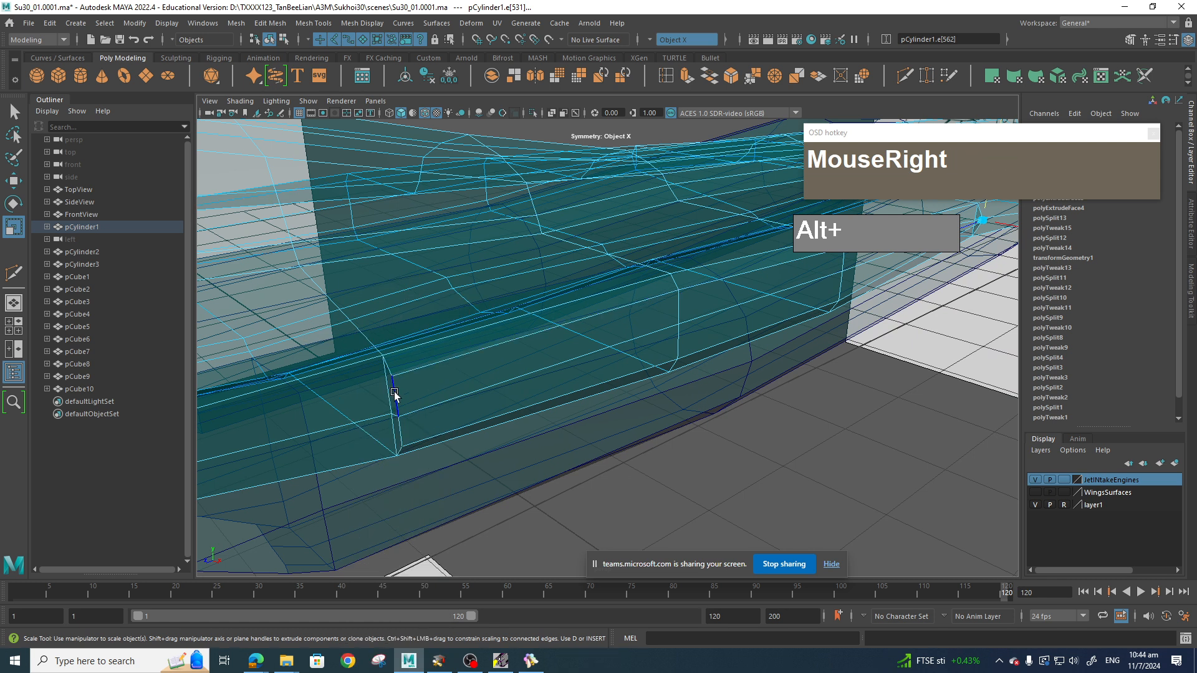
left_click(394, 392)
left_click_drag(385, 309, 555, 382, "shift")
middle_click_drag(555, 382, 617, 320, "alt")
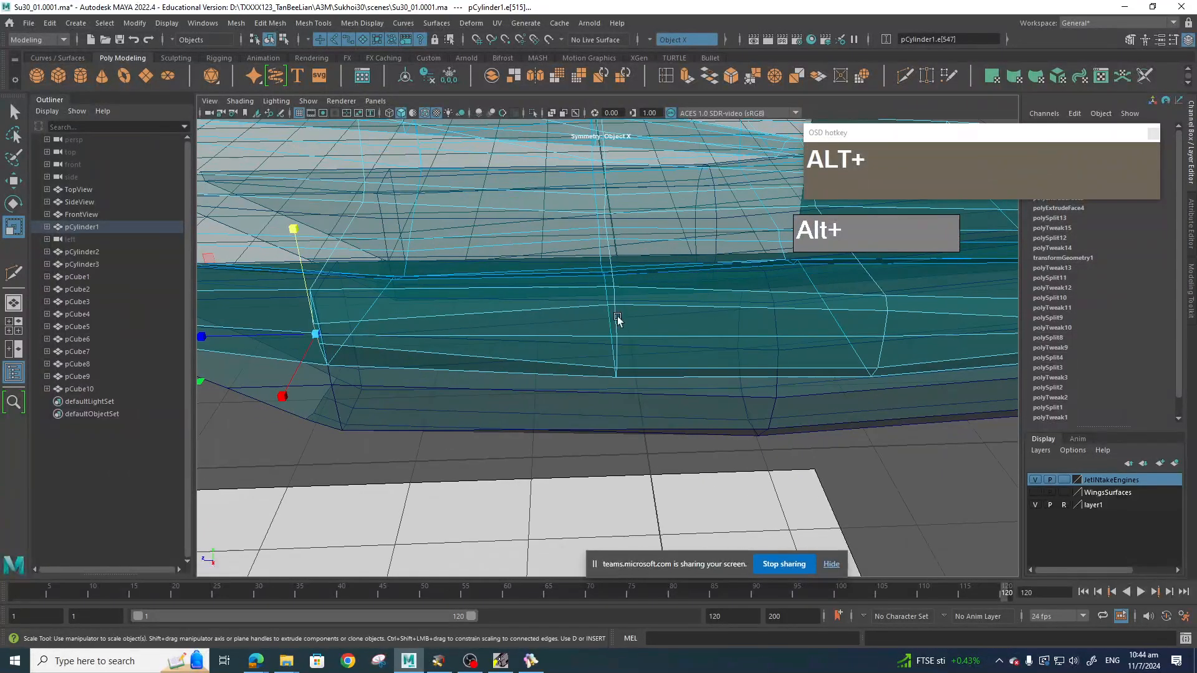
Select the short vertical edges in the middle of the side panel and slide them forward along the surface.
right_click(611, 318)
right_click_drag(611, 288, 610, 283)
left_click(615, 323)
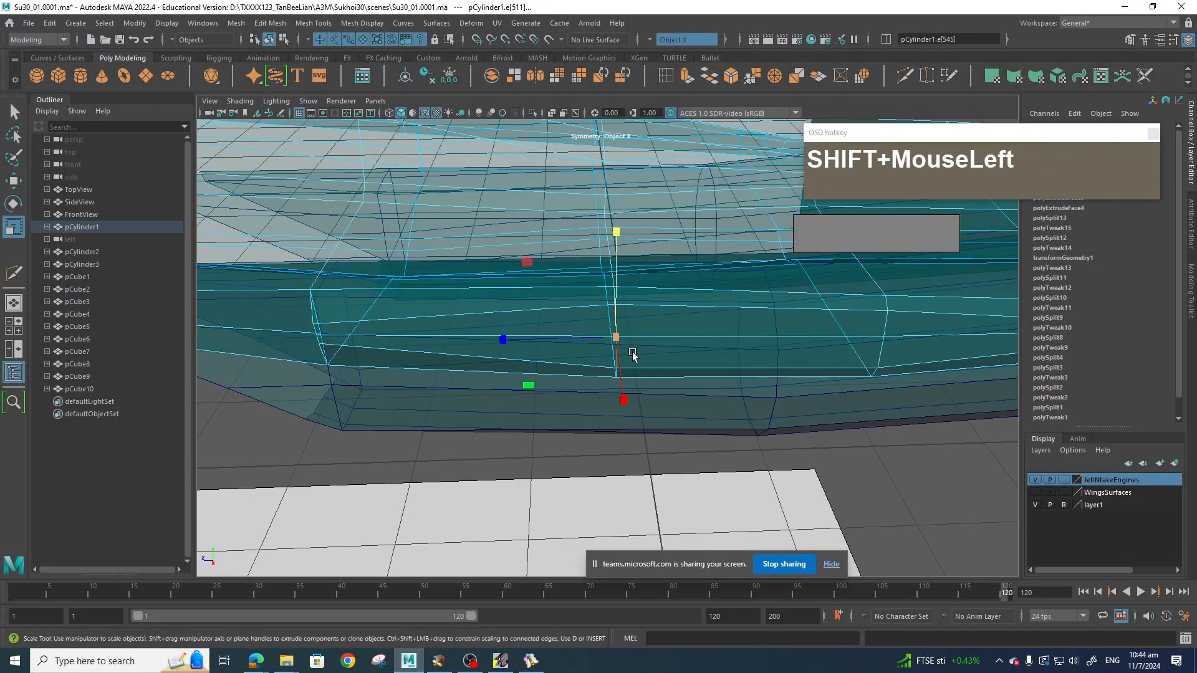
key("w")
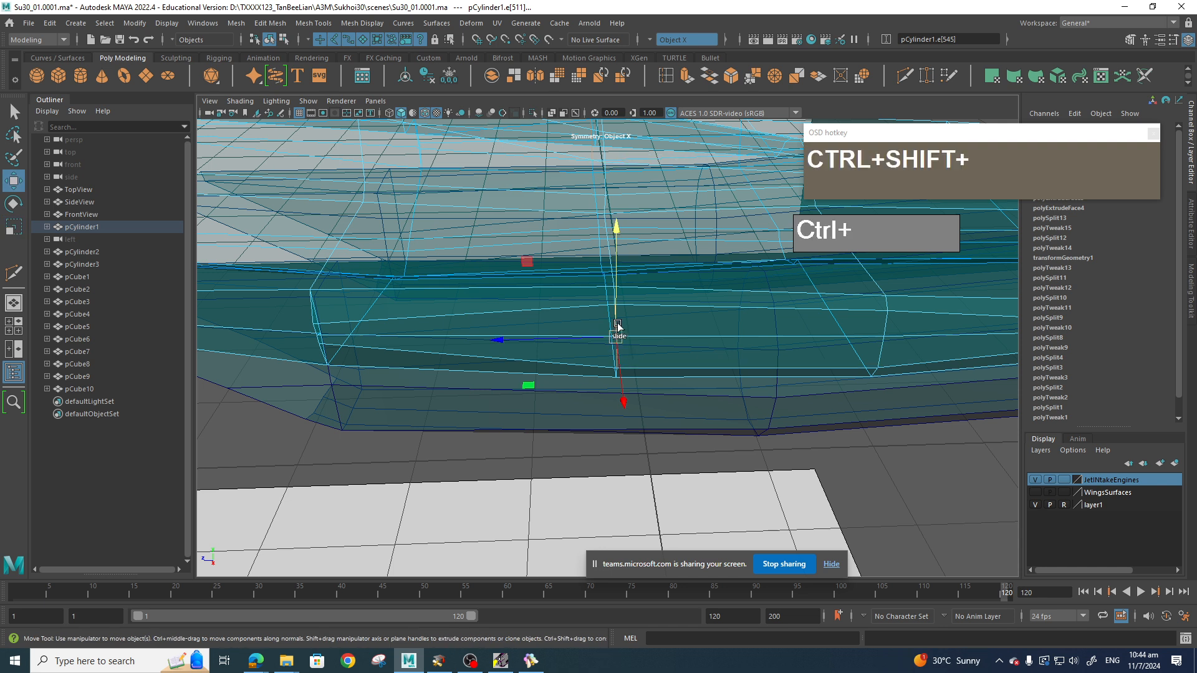
left_click_drag(615, 336, 482, 348, "ctrl+shift")
left_click(563, 342)
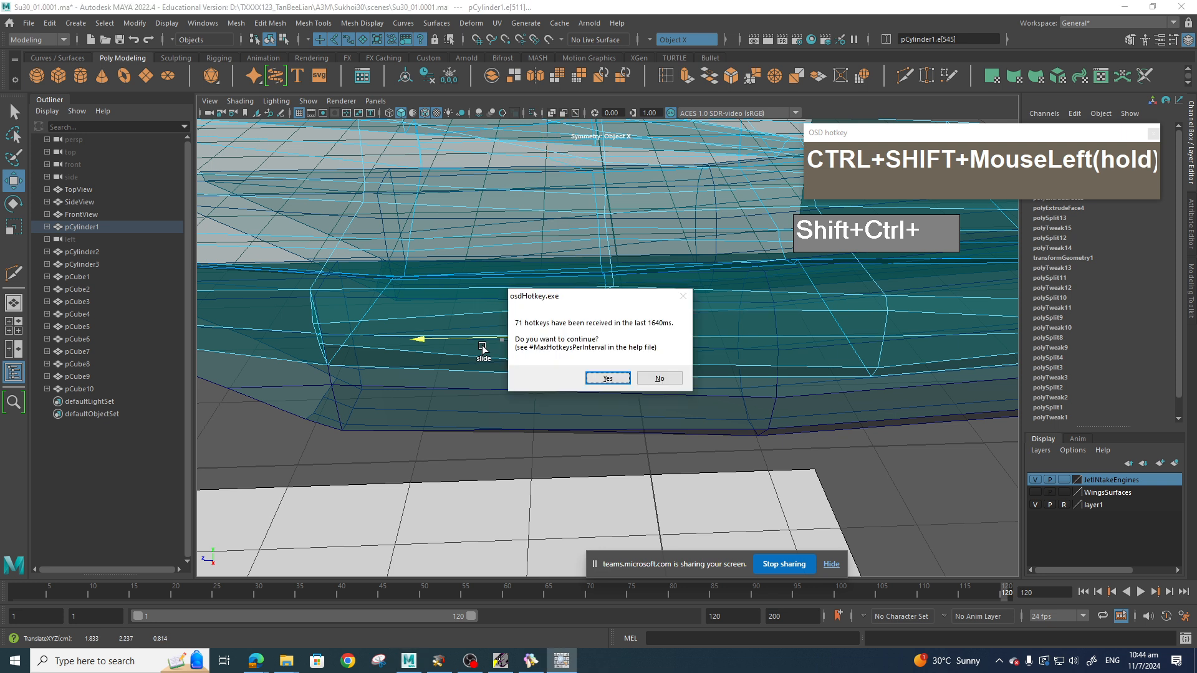
left_click(662, 380)
Select the upper and lower faces of the side panel's front and middle segments.
left_click_drag(662, 380, 759, 351, "alt")
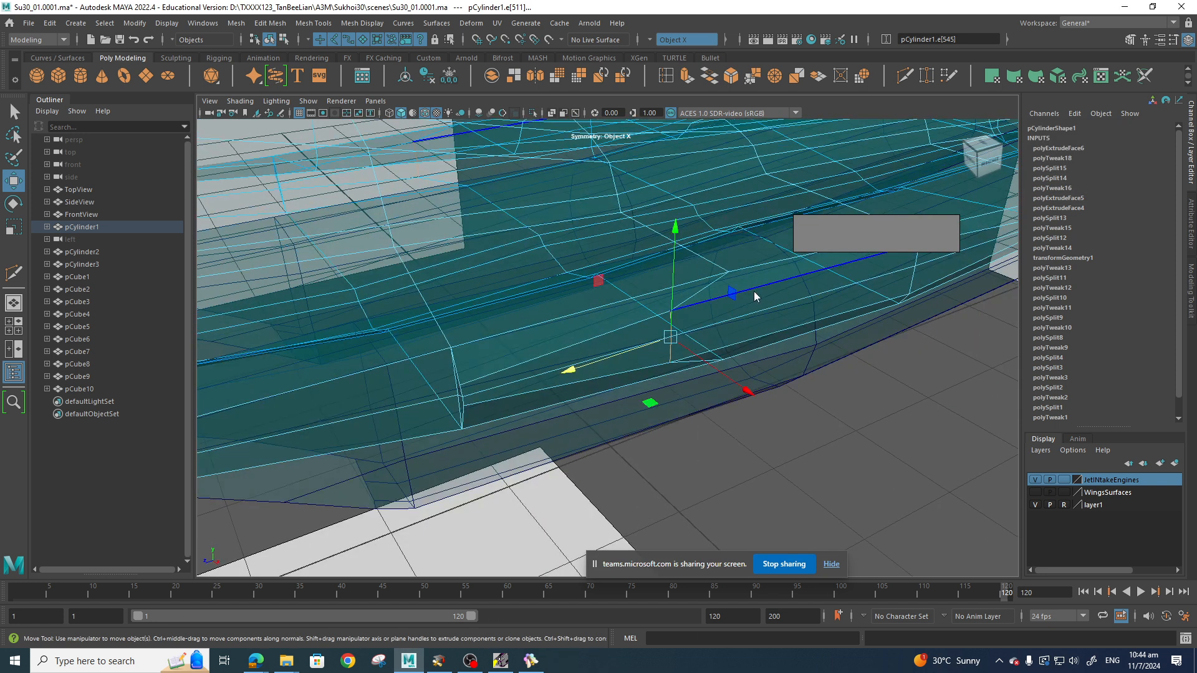
right_click_drag(756, 293, 755, 330)
left_click(727, 340)
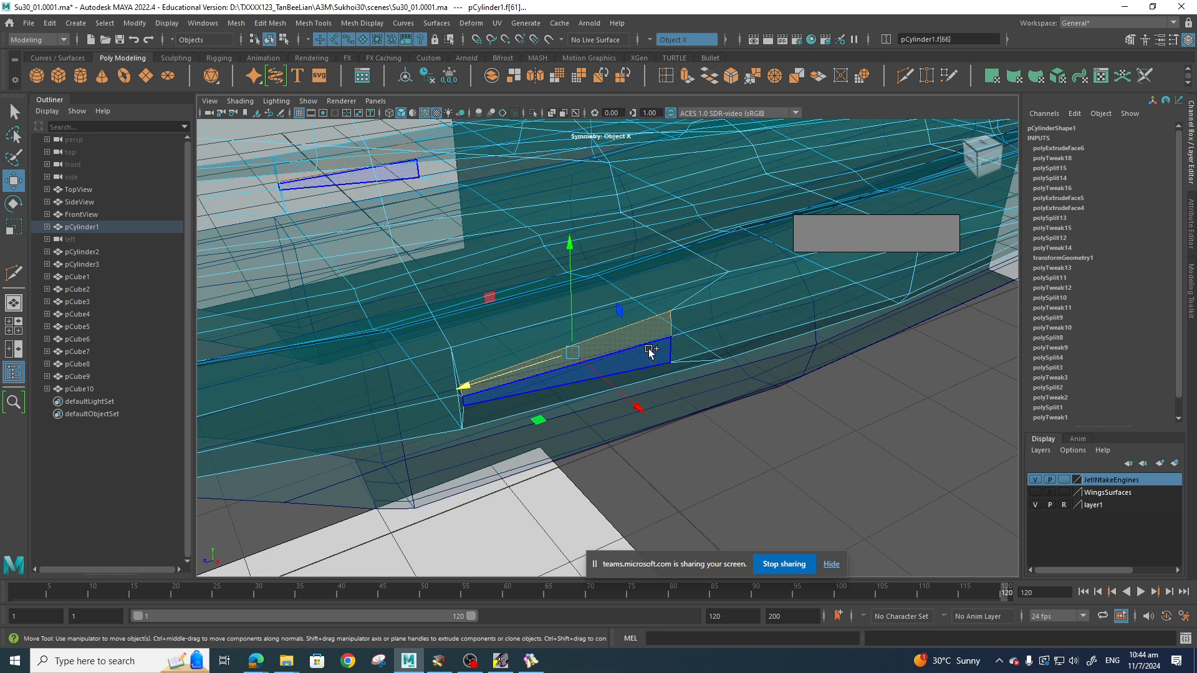
left_click(741, 324, "shift")
Compare the selected side faces with the wing root drawn on the front-view blueprint.
left_click_drag(865, 342, 783, 458, "alt")
scroll(771, 420, "down", 6, "alt")
scroll(776, 422, "up", 5, "alt")
key("space")
middle_click_drag(1010, 456, 649, 391, "alt")
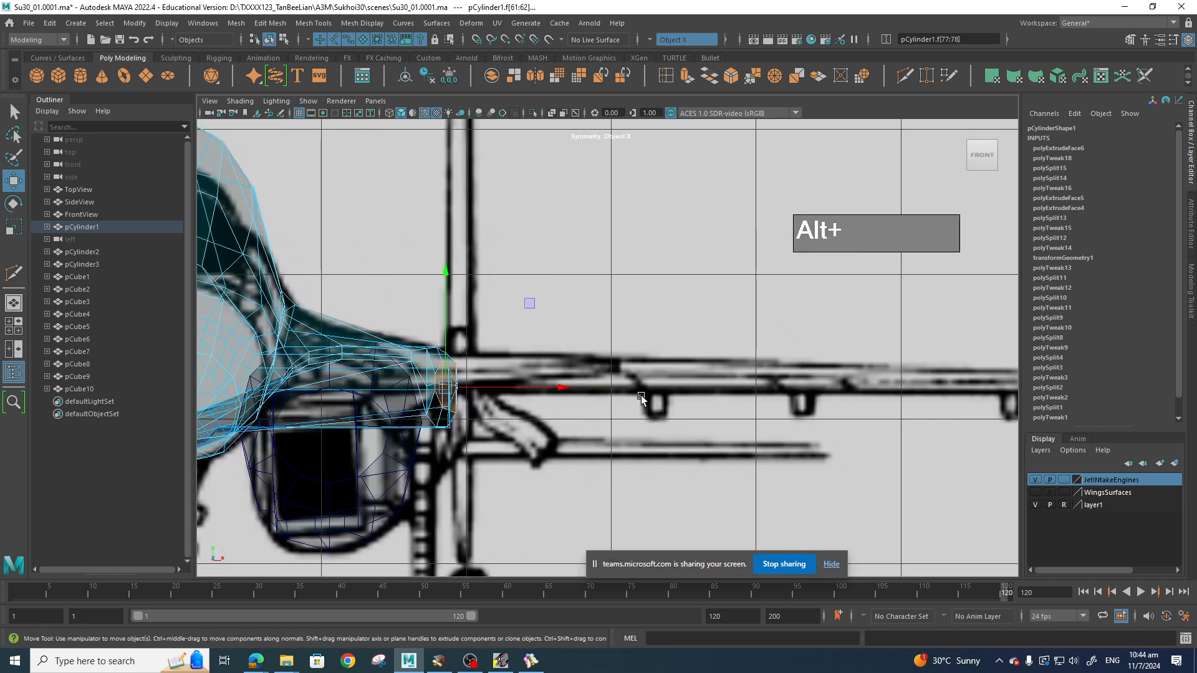
scroll(854, 420, "down", 5)
scroll(734, 427, "up", 5)
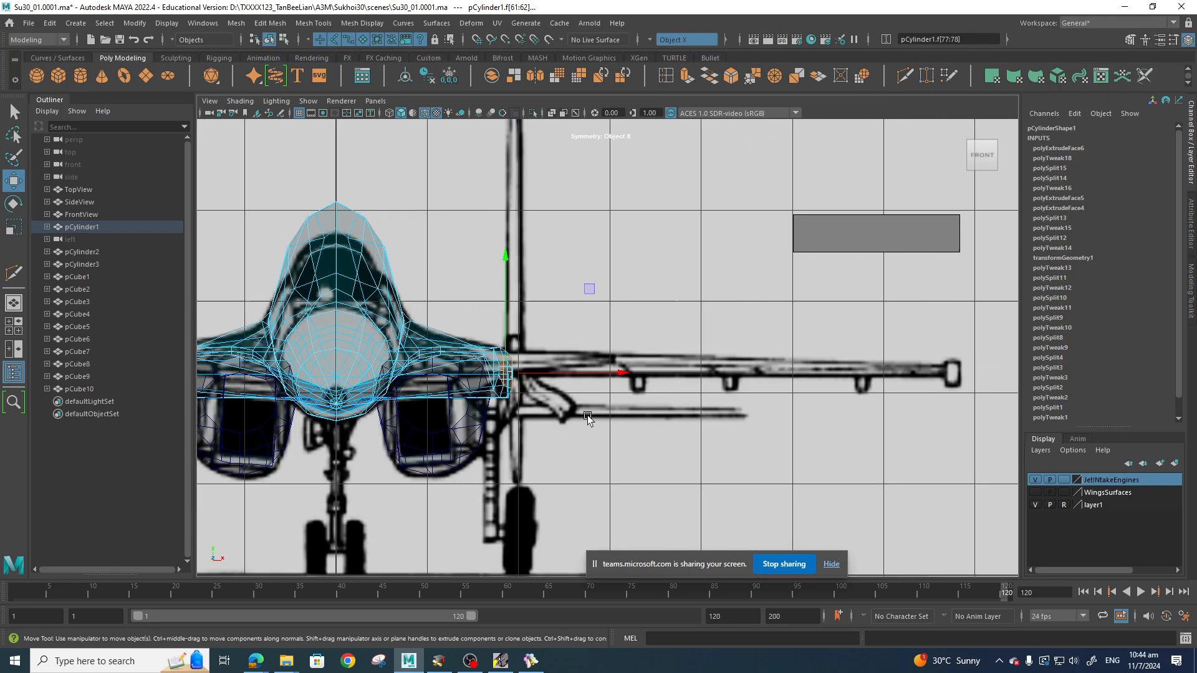
scroll(508, 385, "up", 3)
scroll(517, 419, "up", 4)
middle_click_drag(479, 419, 537, 414, "alt")
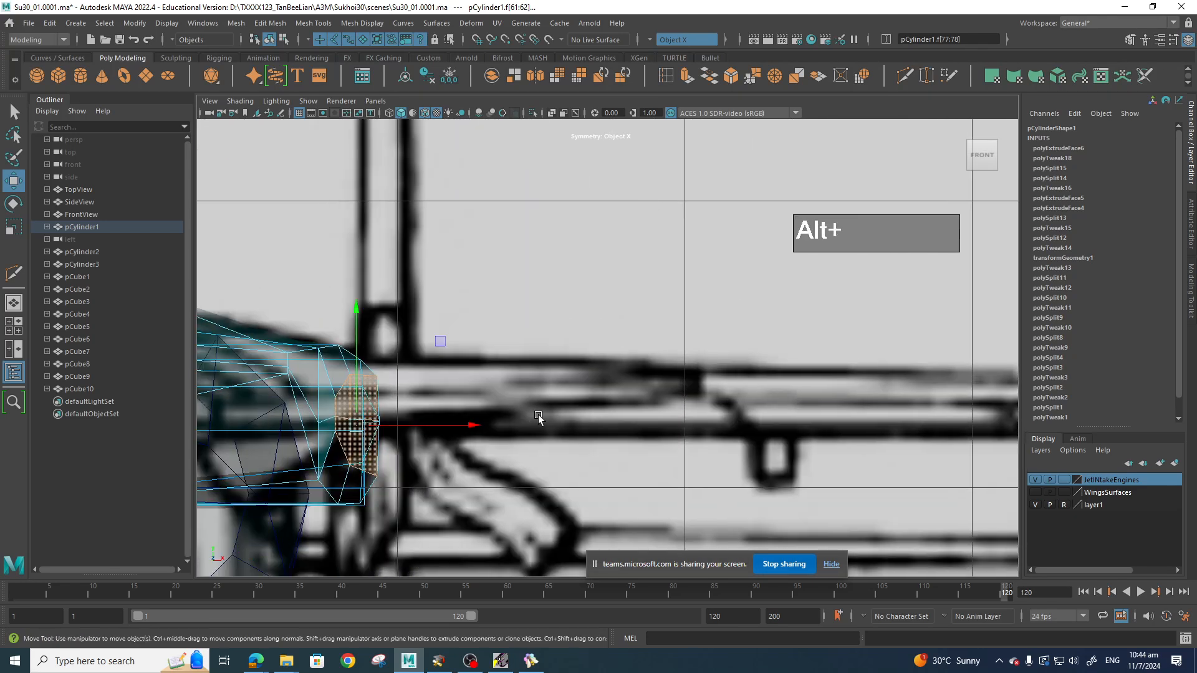
Add the side panel's rear segment faces to the selection and scale all the faces down slightly in height.
key("space")
left_click_drag(555, 423, 645, 407)
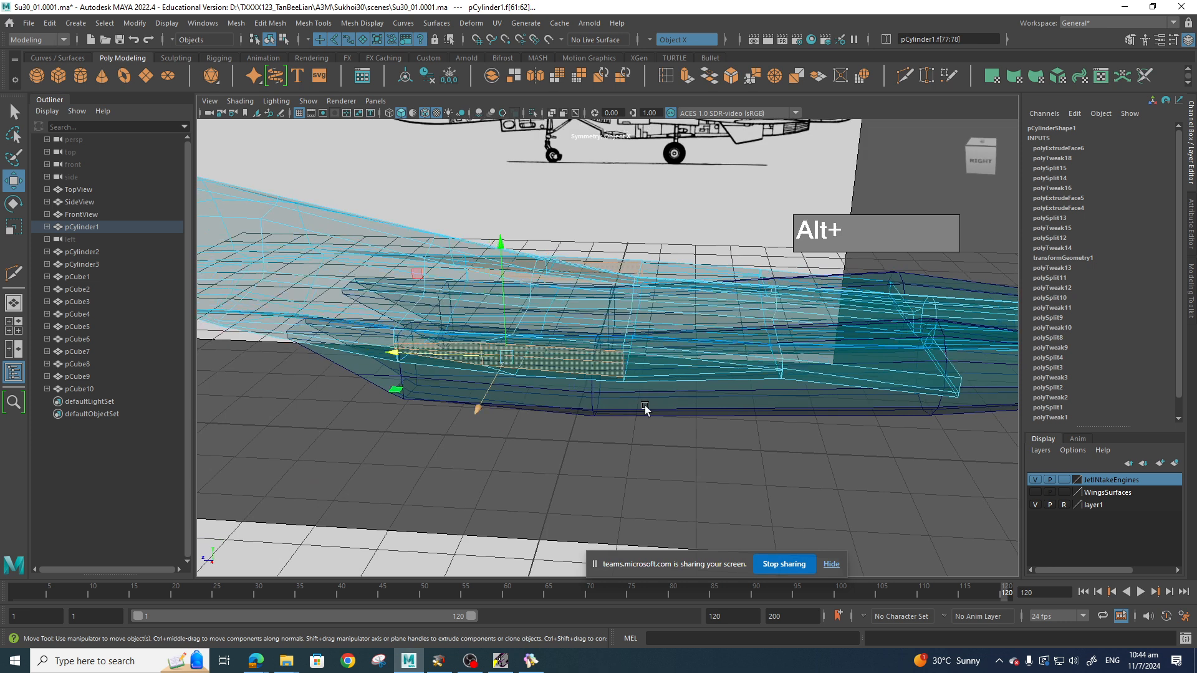
left_click(647, 373, "shift")
left_click(647, 373, "shift")
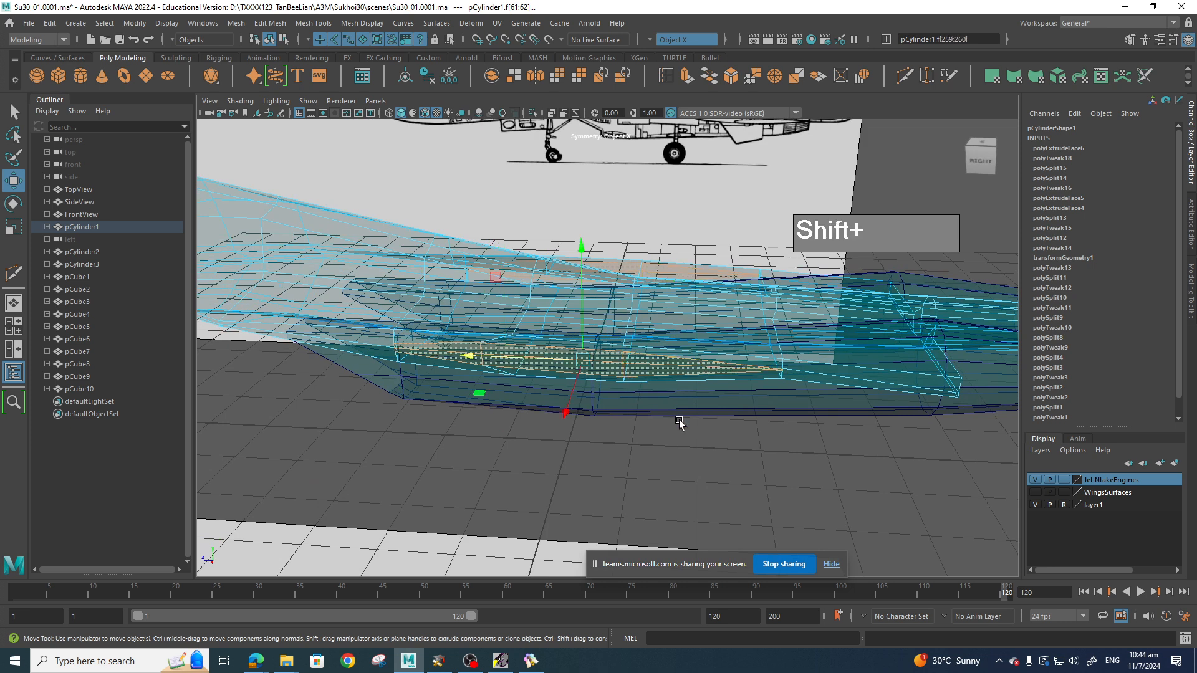
key("r")
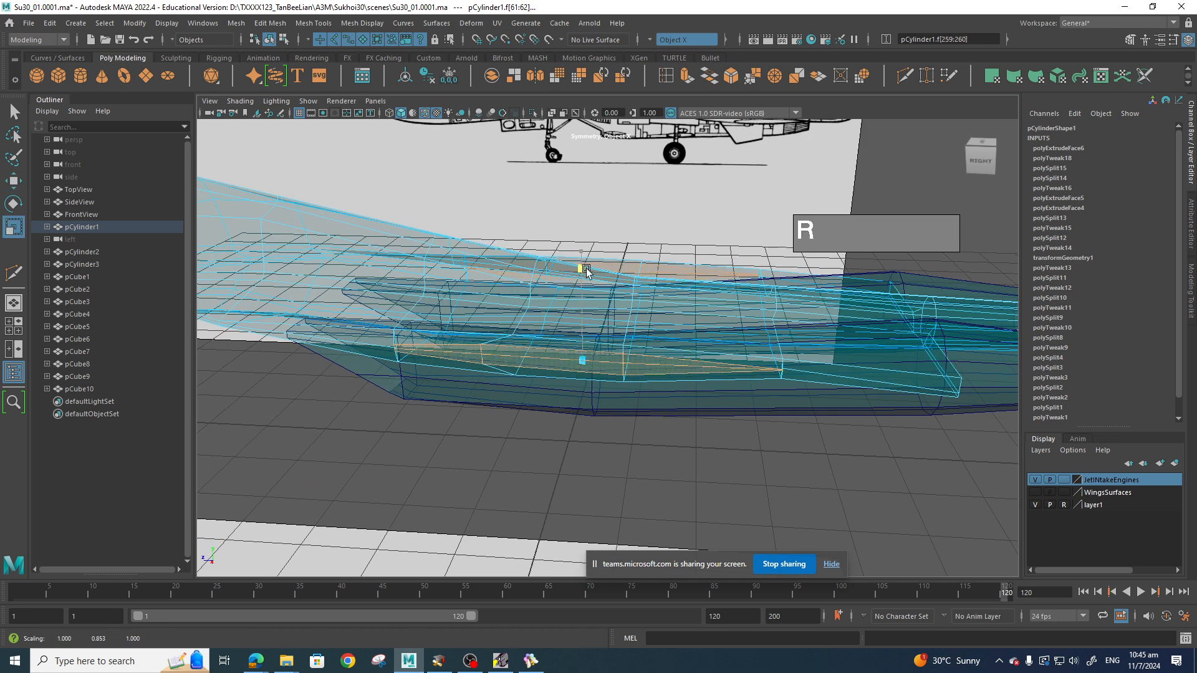
Raise the selected side faces in the front view to line up with the blueprint's wing root.
key("space")
left_click(682, 467)
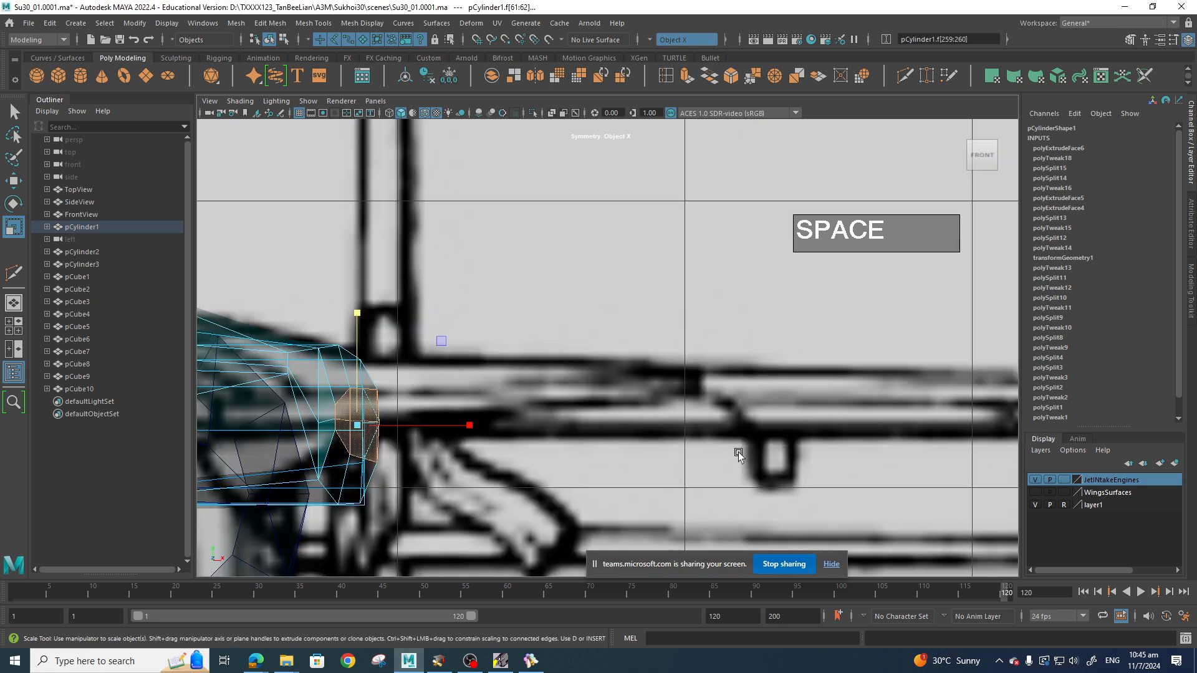
middle_click_drag(573, 393, 644, 409, "alt")
key("w")
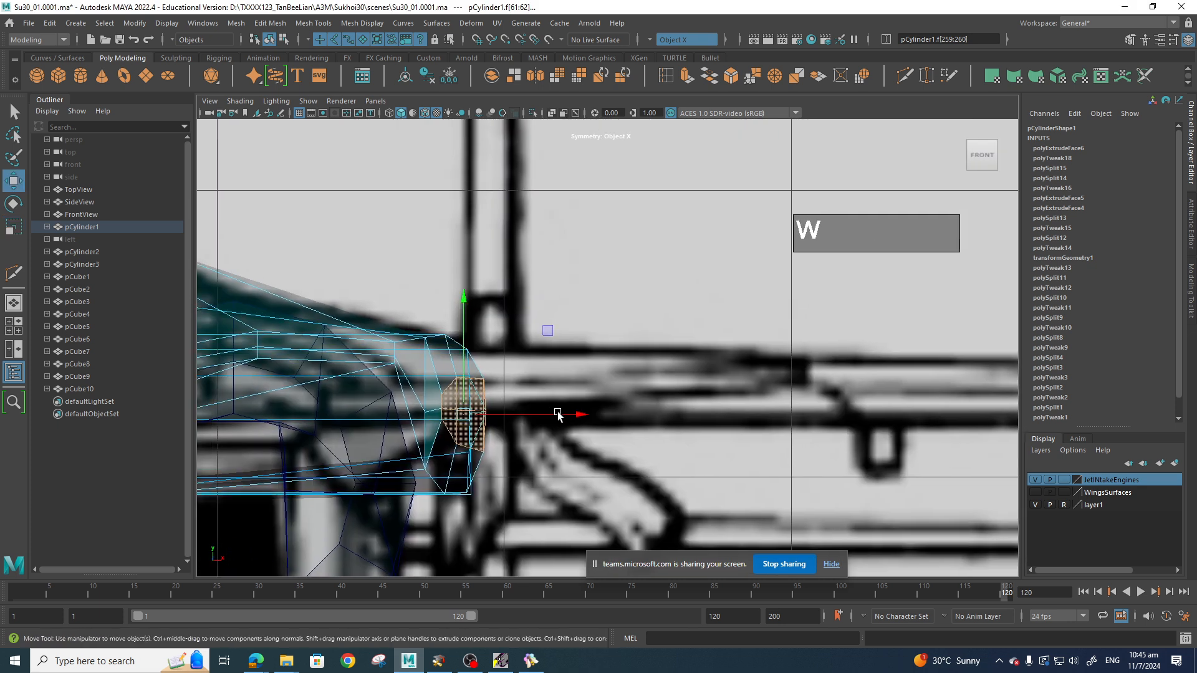
left_click_drag(476, 327, 470, 319)
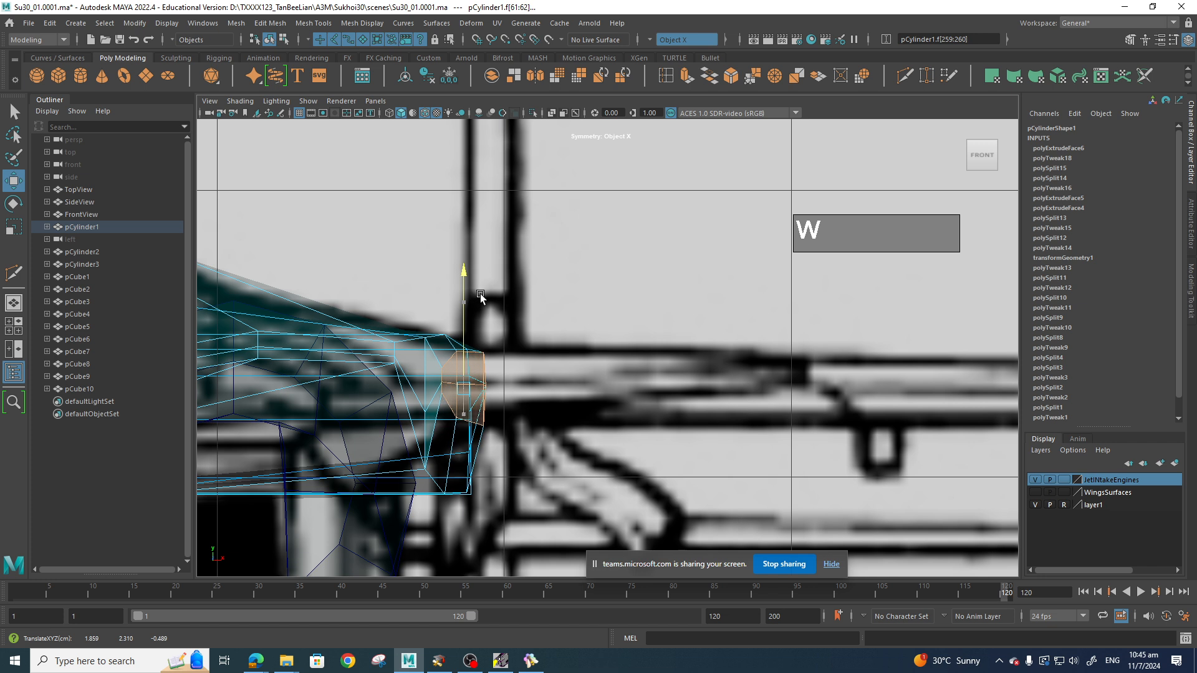
Extrude the side faces outward in the front view to the wing tip, at about X 6.61.
scroll(561, 372, "down", 8)
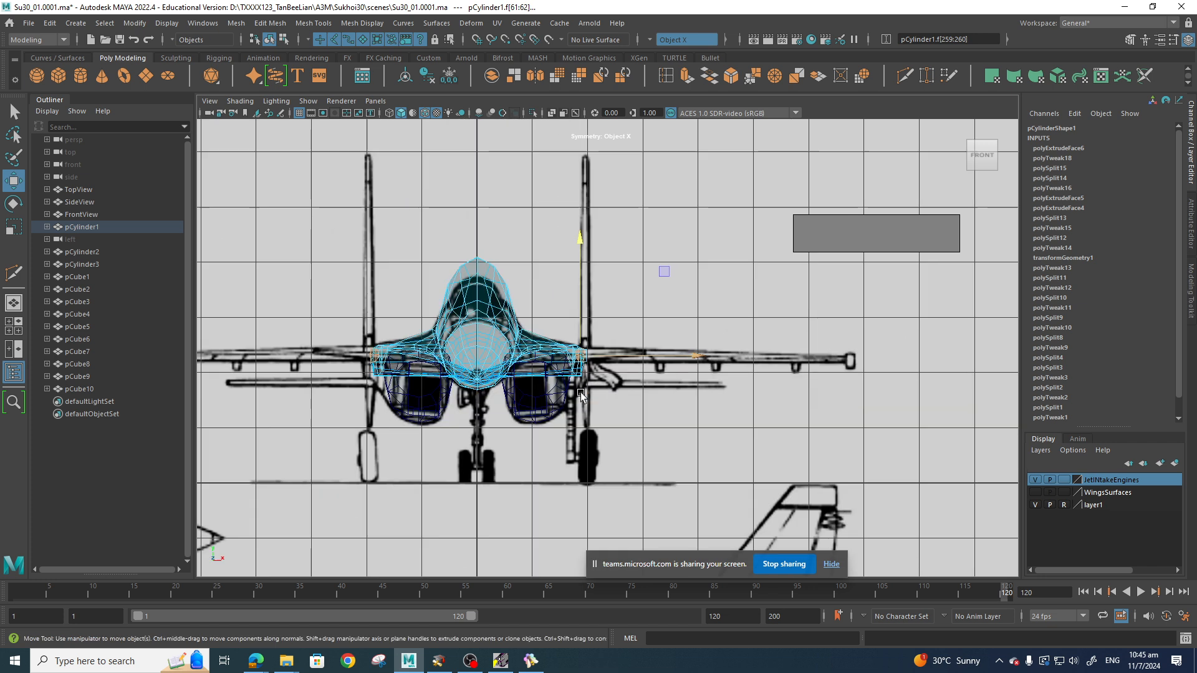
middle_click_drag(631, 393, 475, 393, "alt")
right_click_drag(474, 395, 501, 395, "alt")
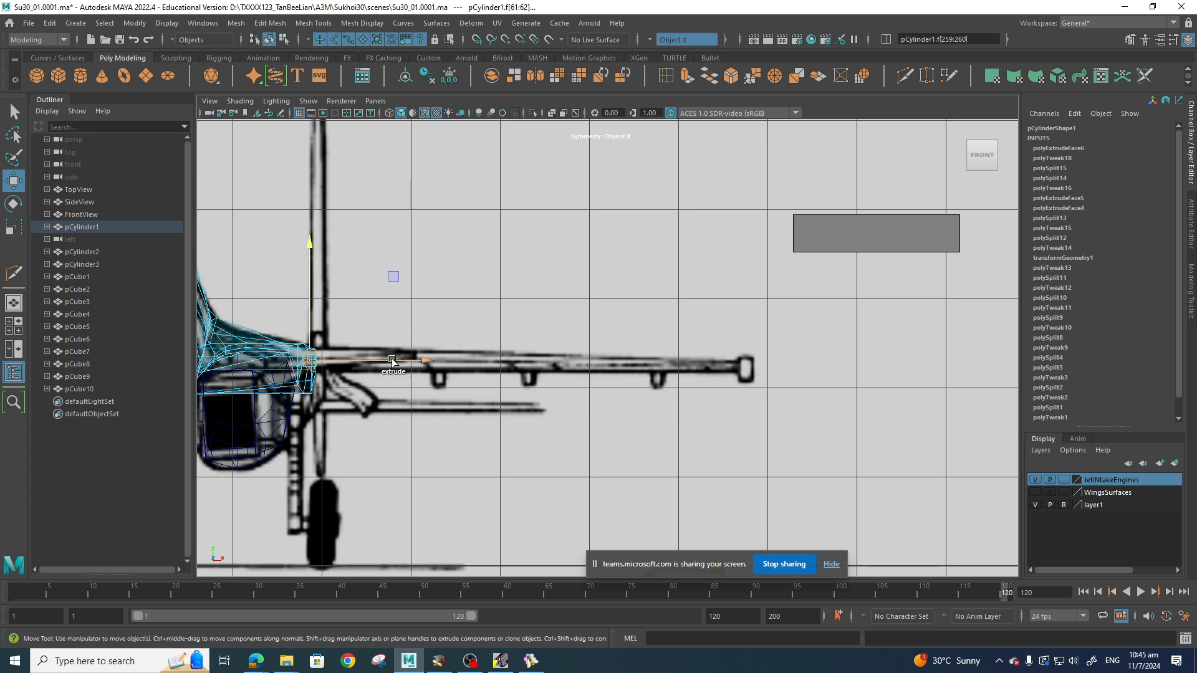
left_click_drag(391, 362, 779, 408, "shift")
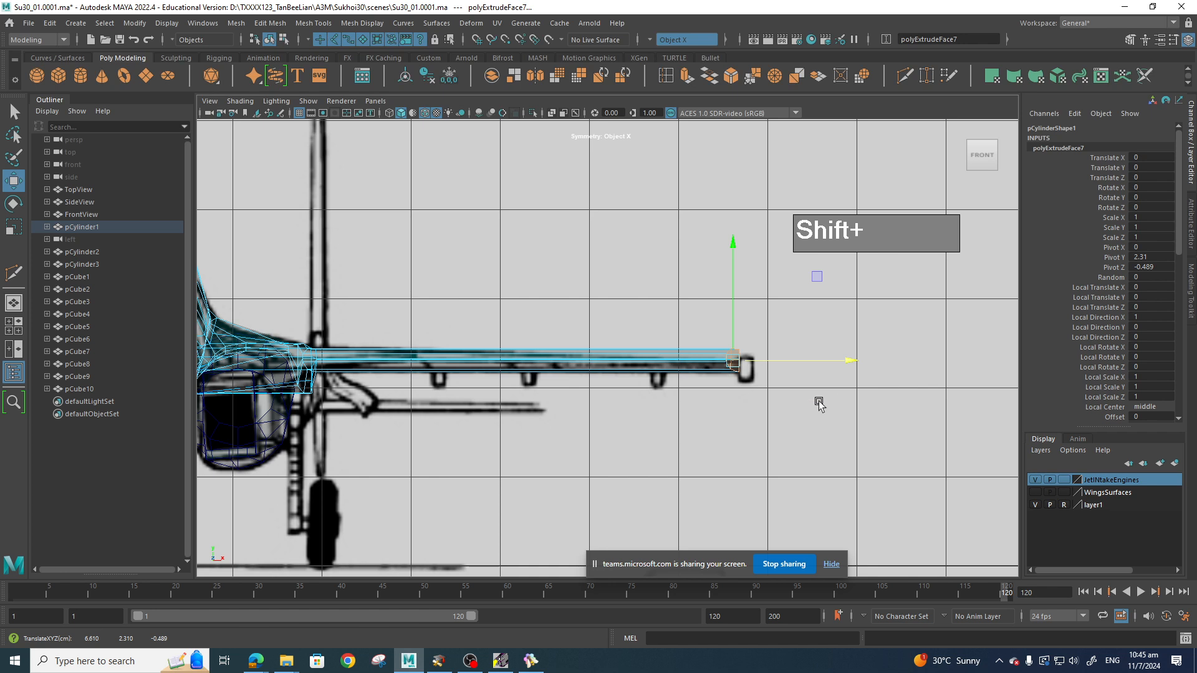
Thin the wing-tip faces vertically and lower them to about Y 2.254 to follow the front blueprint.
key("r")
left_click_drag(735, 255, 733, 286)
key("w")
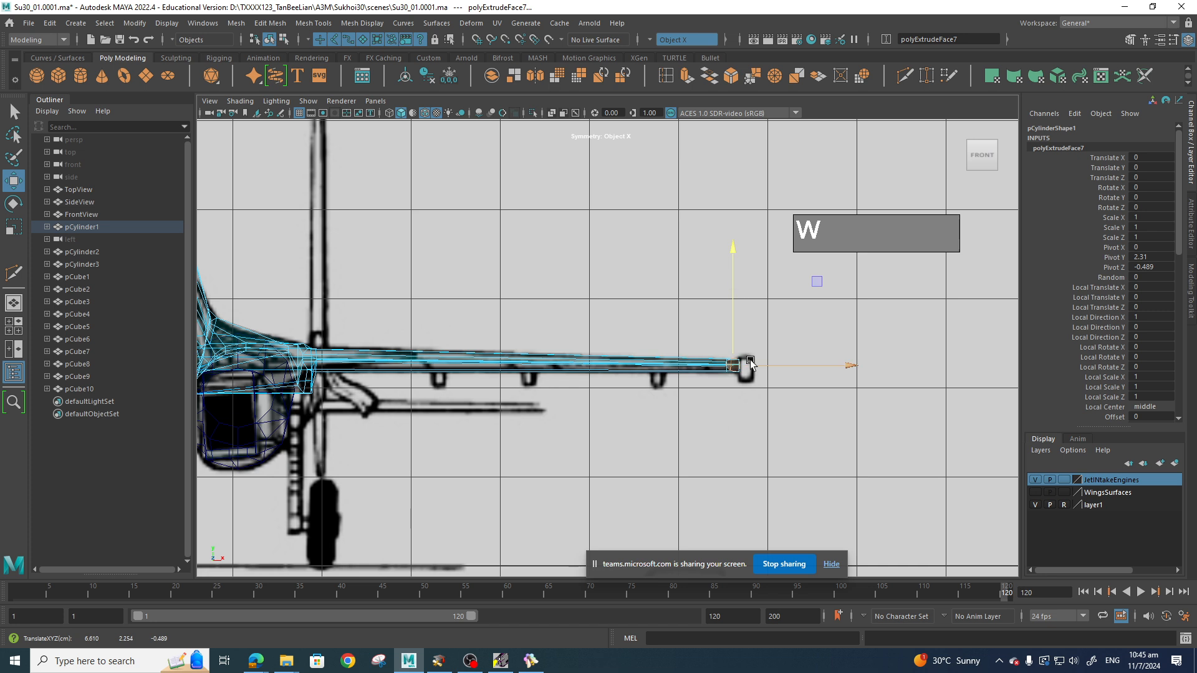
Flatten the wing-tip faces along X in the top view so the tip becomes straight.
key("space")
left_click_drag(731, 427, 683, 457)
scroll(732, 405, "down", 6)
key("space")
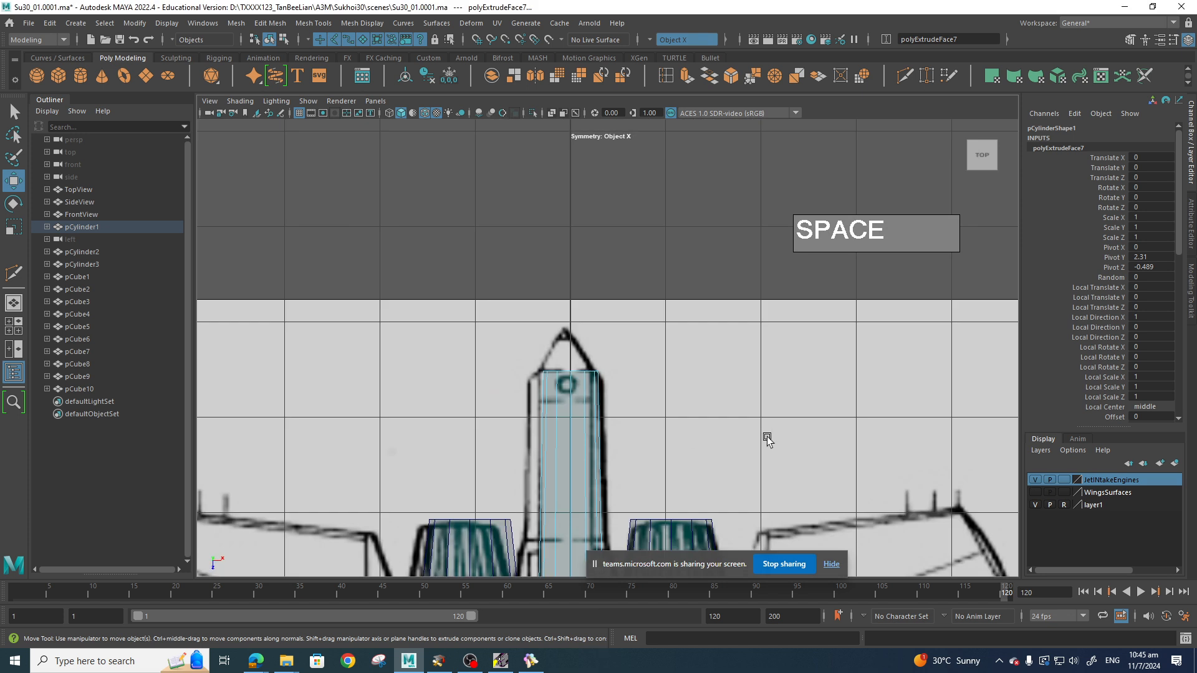
scroll(768, 438, "down", 6)
middle_click_drag(769, 433, 706, 259, "alt")
scroll(749, 374, "up", 1)
middle_click_drag(751, 395, 593, 295, "alt")
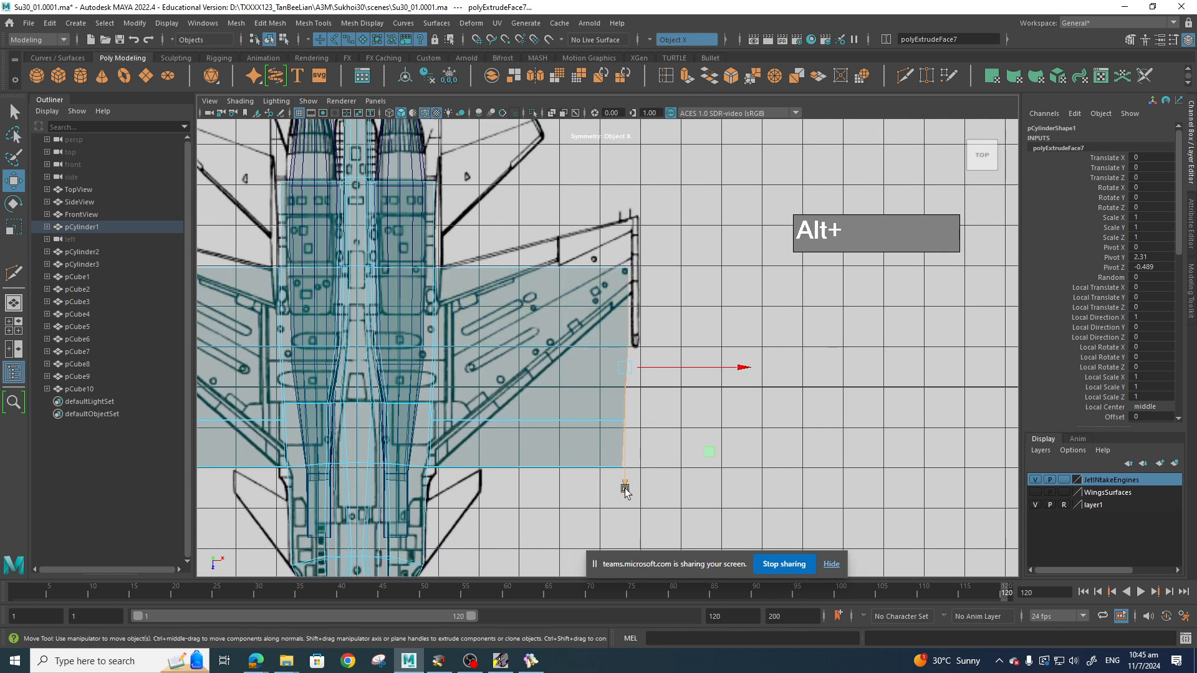
key("r")
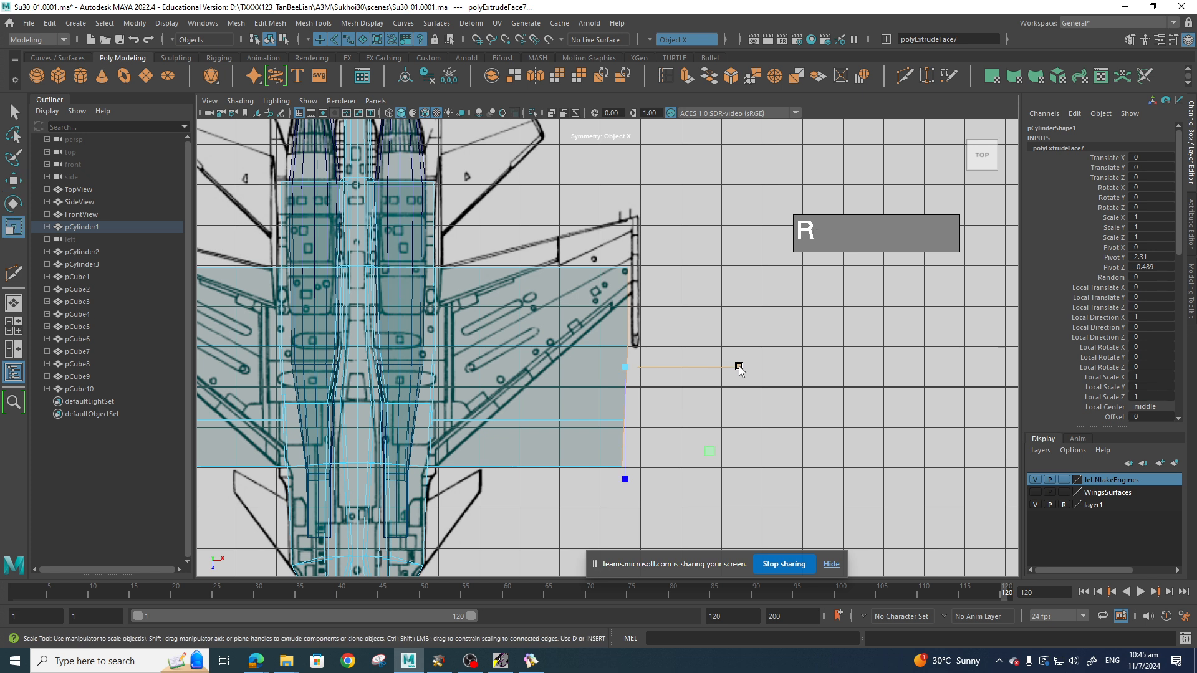
left_click_drag(739, 368, 632, 365)
Sweep the wing-tip faces rearward, scale them down to the top blueprint's tip chord, and nudge them outward to about X 6.764.
key("w")
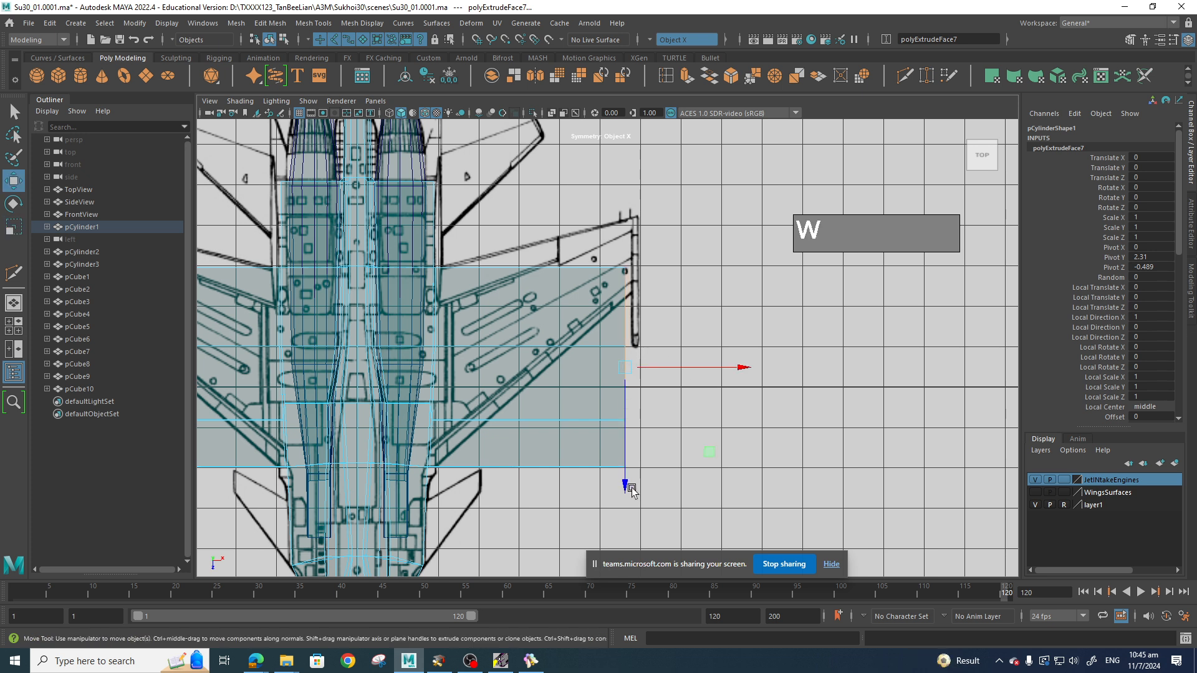
left_click_drag(625, 483, 641, 372)
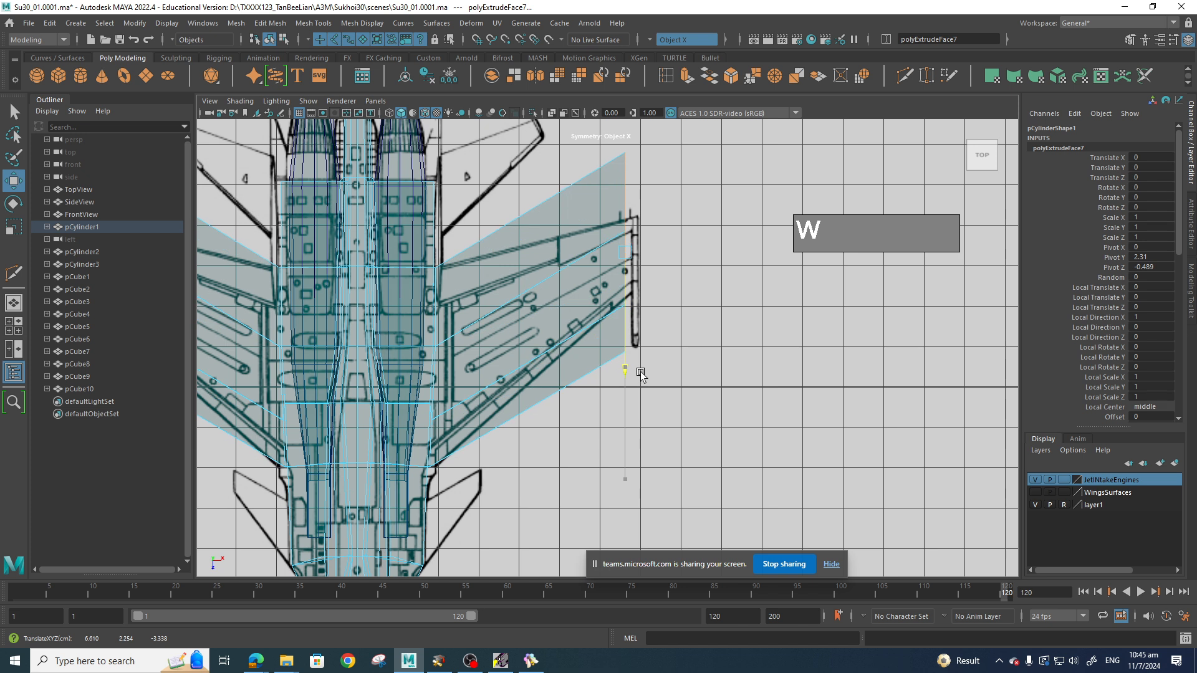
key("r")
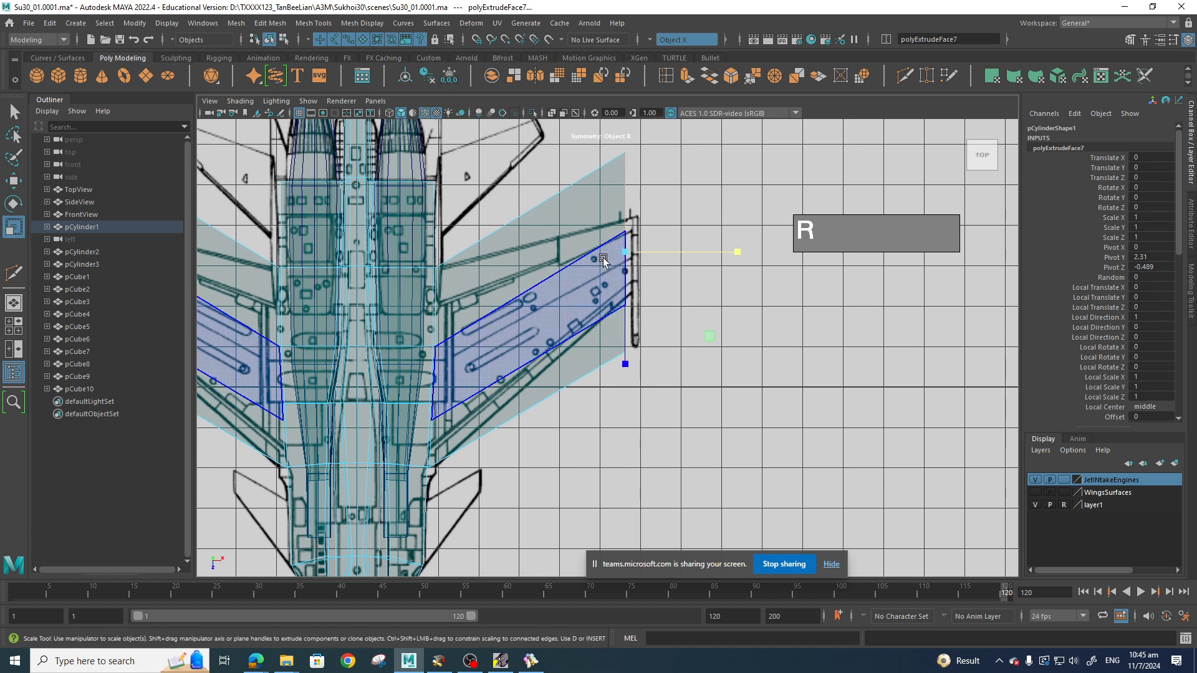
left_click_drag(628, 252, 568, 258)
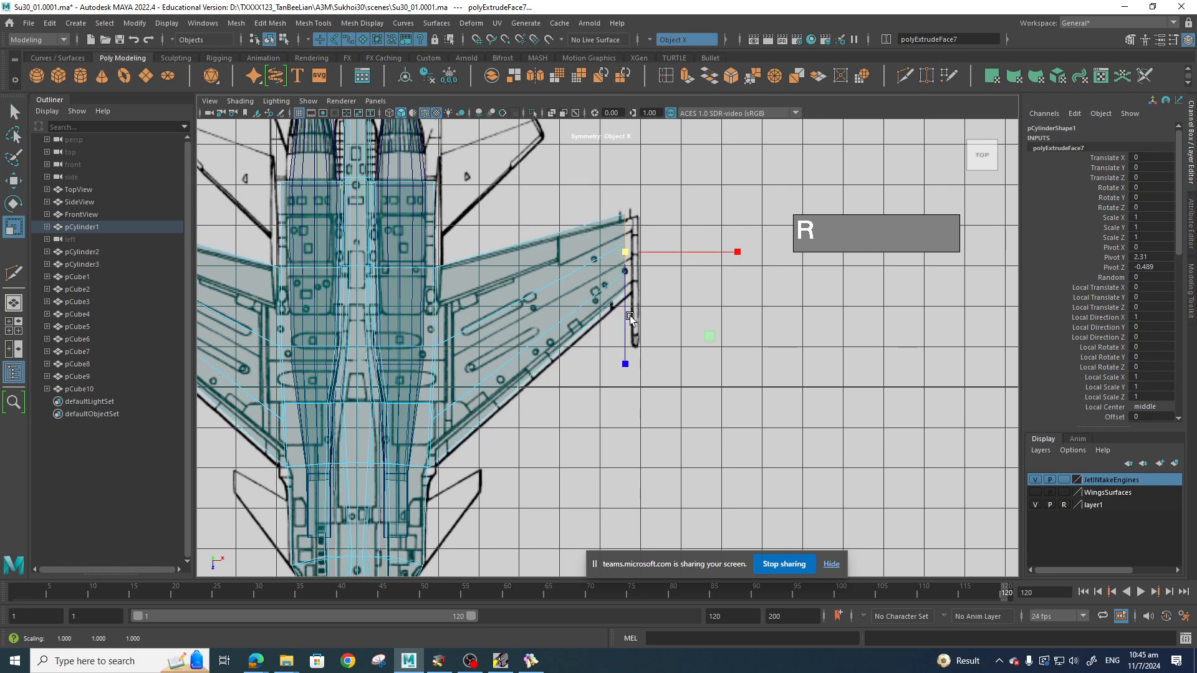
key("w")
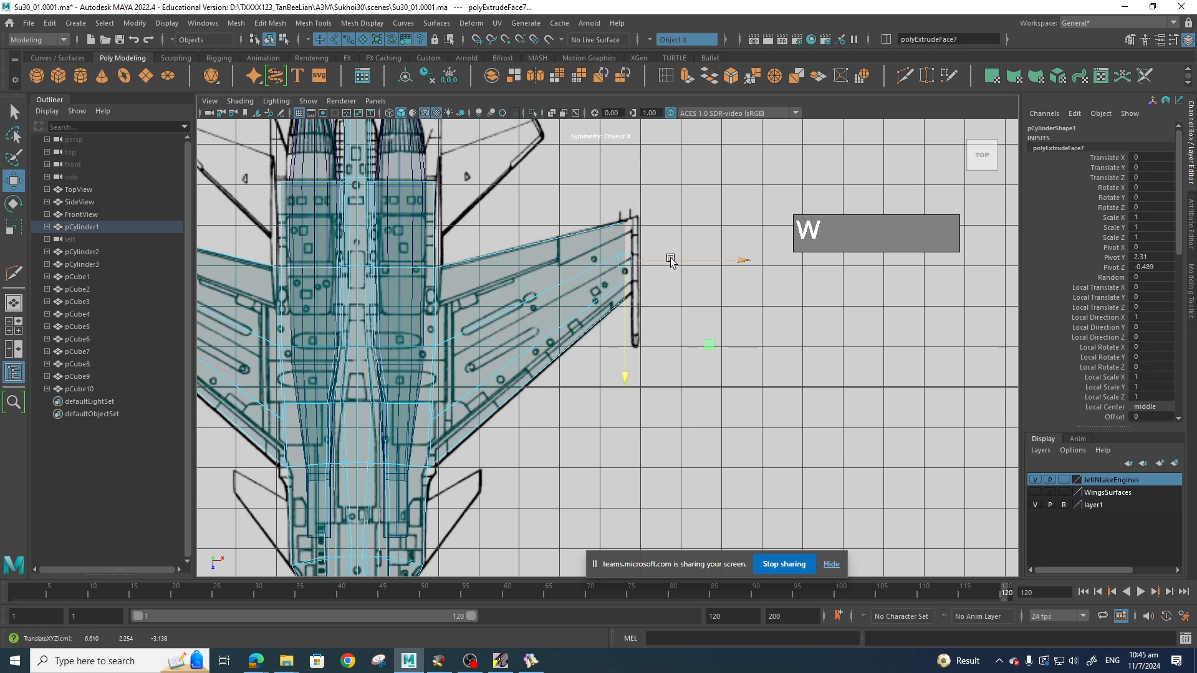
left_click_drag(670, 260, 675, 259)
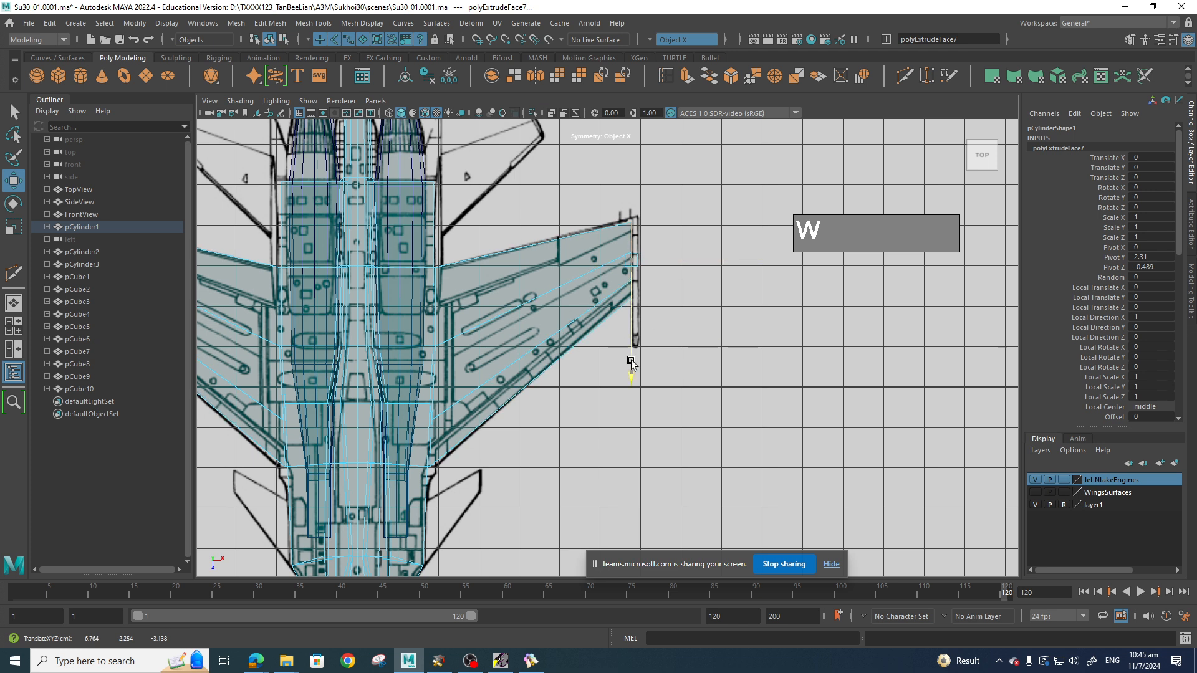
Examine the junction between the new wing and the fuselage side in the perspective view.
key("space")
left_click_drag(694, 346, 701, 381)
mouse_move(794, 372)
left_mouse_down()
mouse_move(772, 380)
mouse_move(761, 328)
mouse_move(737, 438)
mouse_move(767, 405)
mouse_move(751, 392)
mouse_move(792, 394)
mouse_move(777, 383)
left_mouse_up()
key("space")
scroll(772, 356, "up", 3)
left_click(776, 384)
scroll(704, 405, "up", 2)
mouse_move(703, 406)
left_mouse_down("alt")
mouse_move(652, 427)
mouse_move(731, 408)
mouse_move(738, 374)
mouse_move(667, 438)
mouse_move(695, 386)
left_mouse_up("alt")
middle_click_drag(695, 386, 773, 356, "alt")
left_click_drag(695, 374, 600, 378, "alt")
Assign the existing green Lambert material to the combined fuselage and wing mesh.
right_click_drag(564, 378, 658, 656)
left_click(589, 295)
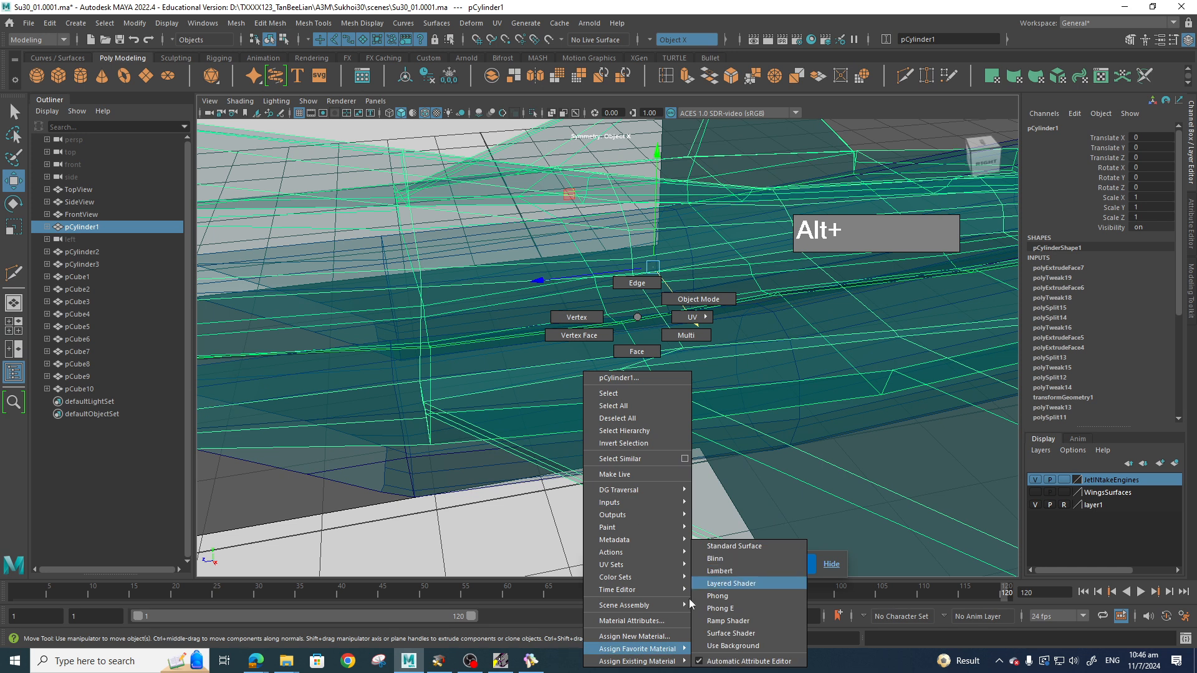
right_click_drag(689, 598, 731, 656)
right_click_drag(732, 609, 732, 610)
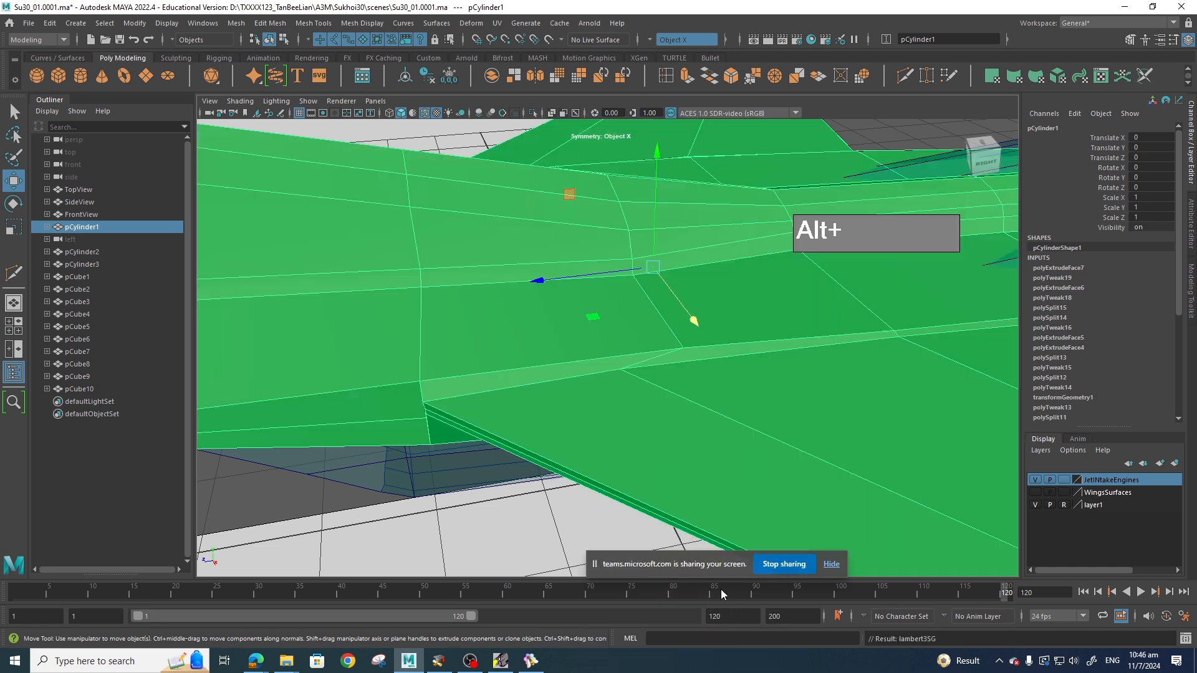
Try to slide the fuselage-edge vertices along their edges at the wing junction, and undo the slides.
left_click_drag(674, 395, 776, 380, "alt")
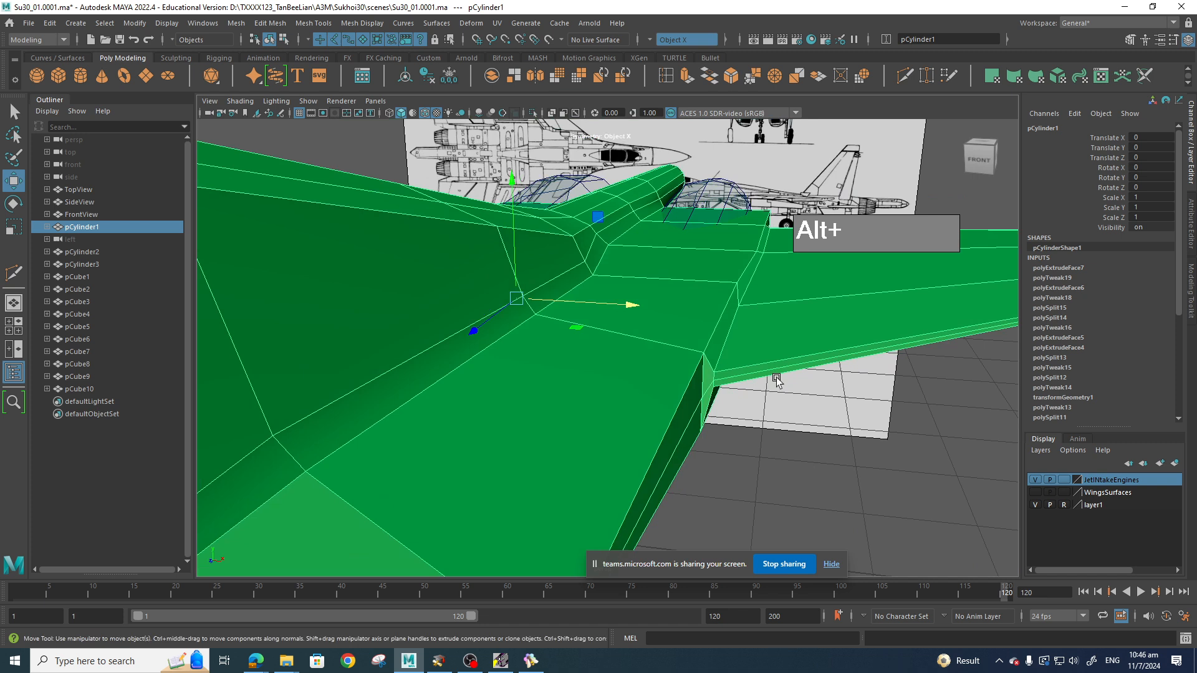
right_click_drag(703, 351, 635, 334)
left_click(703, 354)
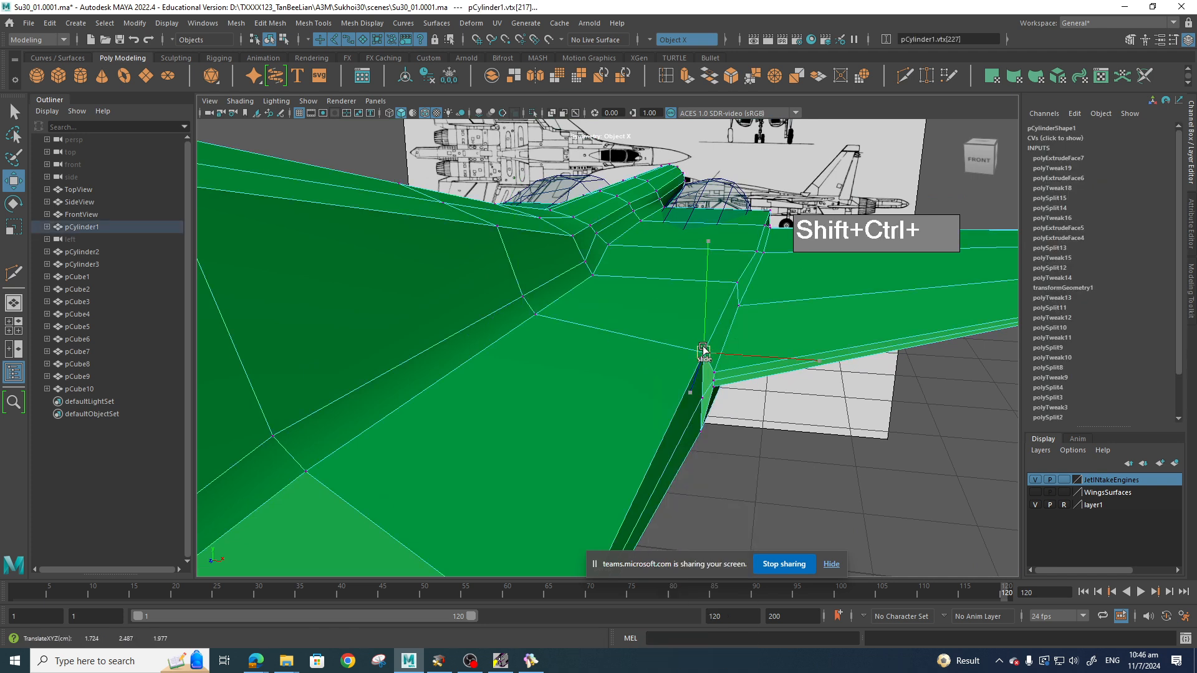
left_click_drag(704, 350, 663, 346, "ctrl+shift")
left_click(738, 285)
left_click_drag(738, 285, 742, 236, "ctrl+shift")
left_click(739, 305)
left_click_drag(773, 277, 739, 346, "alt")
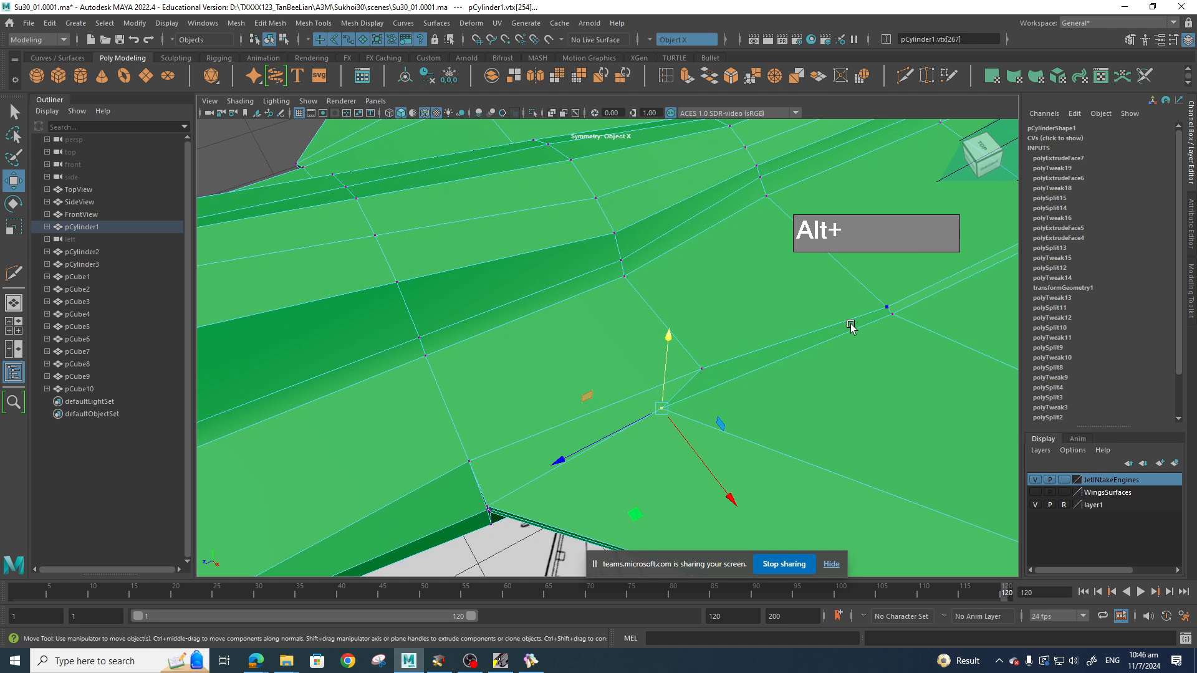
left_click_drag(850, 325, 622, 356, "alt")
key("z")
key("z")
Lower the upper fuselage-edge vertices at the forward wing root slightly so the surface sits closer to the wing.
right_click_drag(630, 318, 585, 329)
left_click(641, 357)
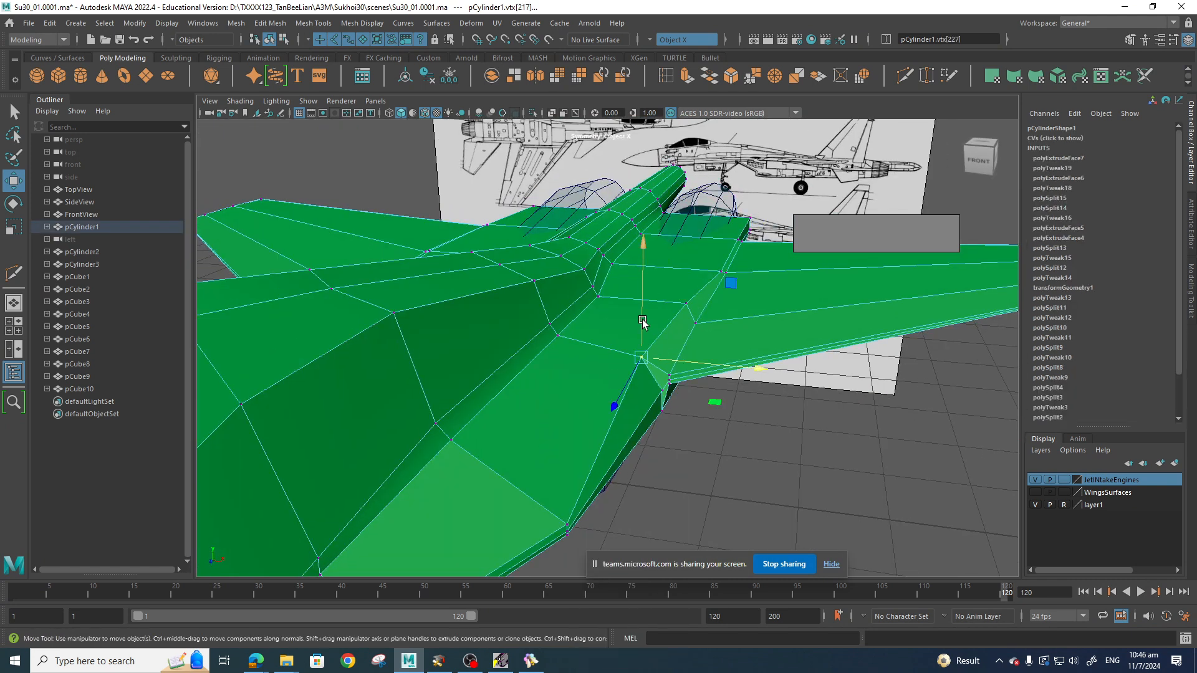
left_click_drag(643, 321, 643, 333)
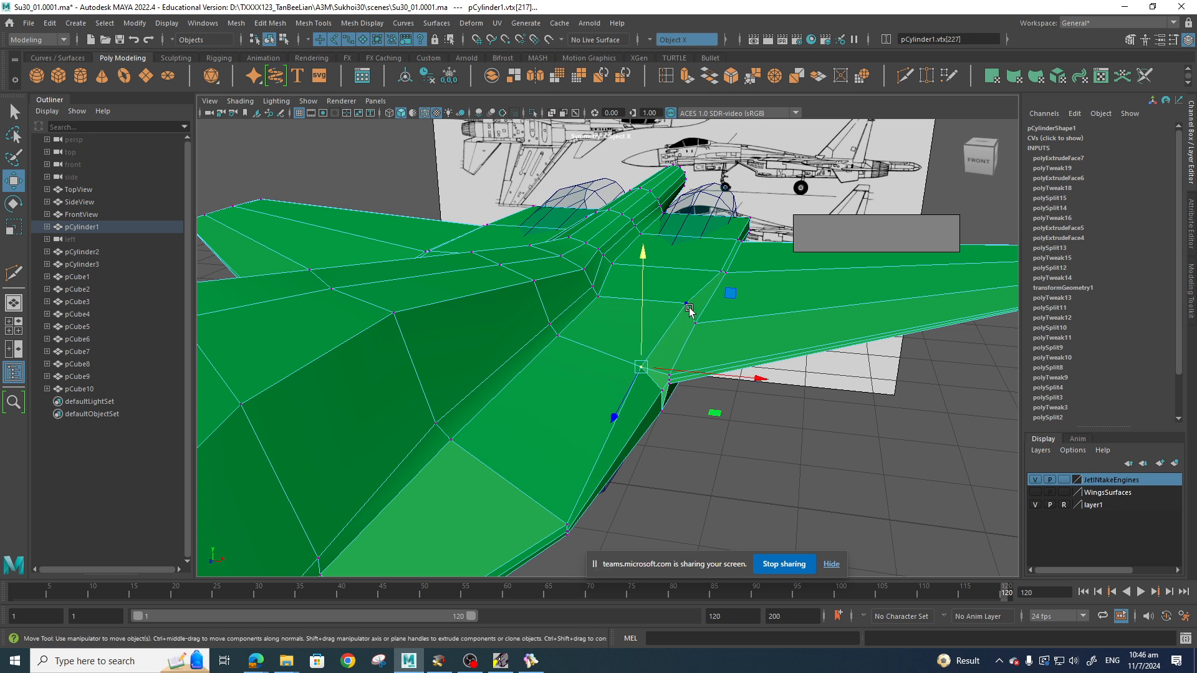
left_click_drag(688, 284, 723, 327)
left_click_drag(656, 310, 726, 379, "alt")
scroll(790, 341, "down", 6)
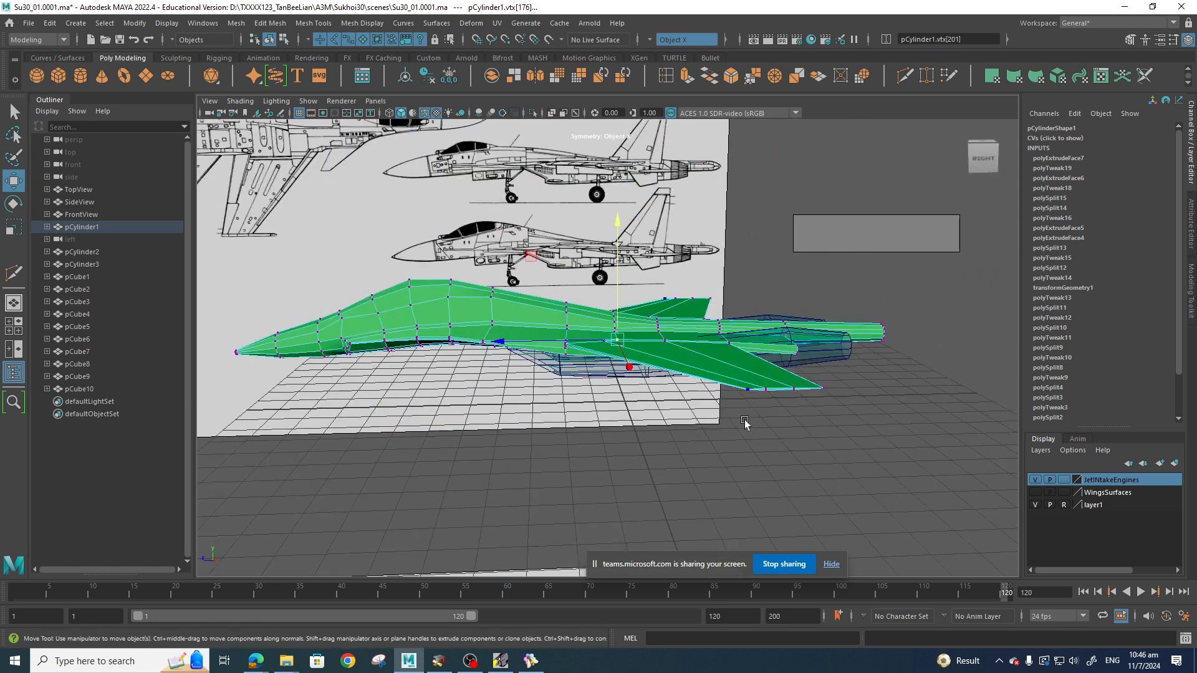
Raise the small cluster of vertices at the wing-root corner slightly to close the step against the fuselage side.
scroll(757, 427, "up", 5)
middle_click_drag(759, 427, 560, 372, "alt")
left_click_drag(561, 372, 652, 420, "alt")
middle_click_drag(652, 420, 663, 449, "alt")
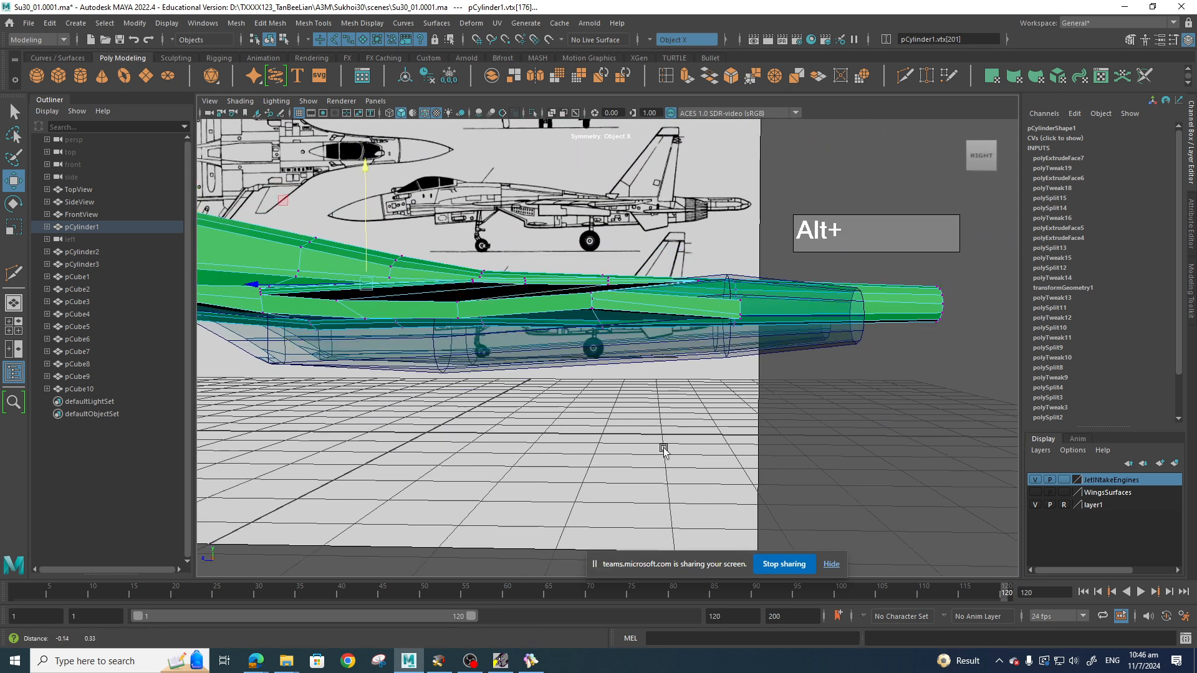
left_click_drag(663, 449, 609, 494, "alt")
scroll(662, 471, "up", 4)
scroll(599, 477, "up", 2)
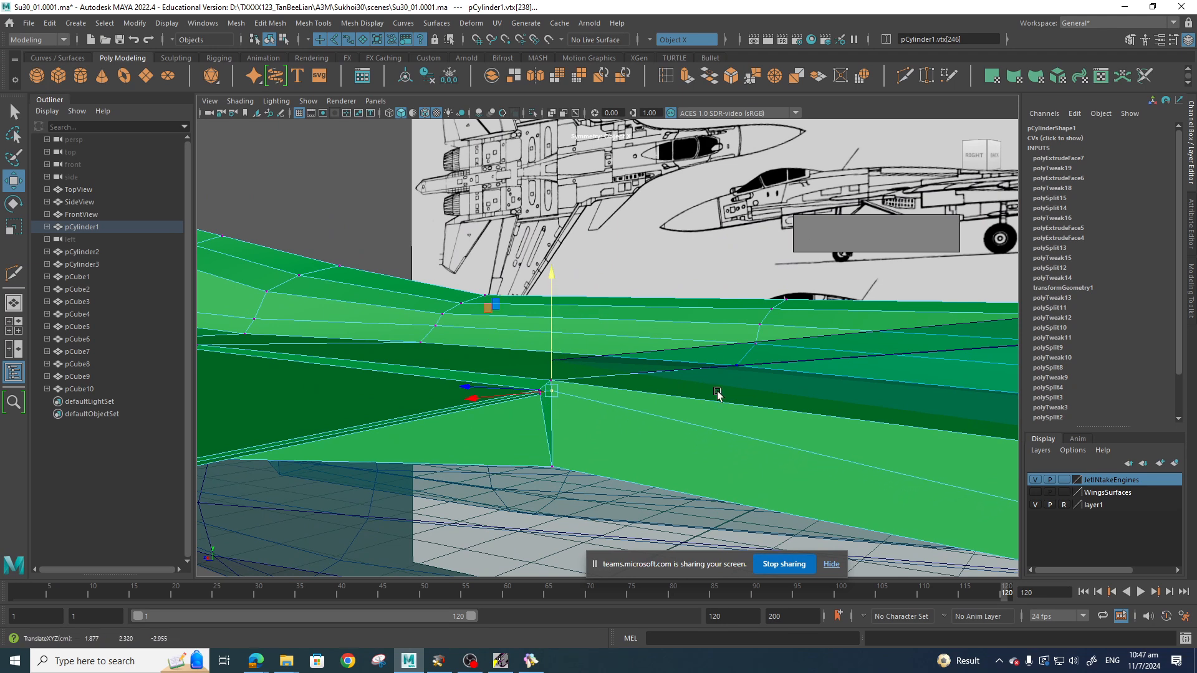
middle_click_drag(717, 394, 743, 413, "alt")
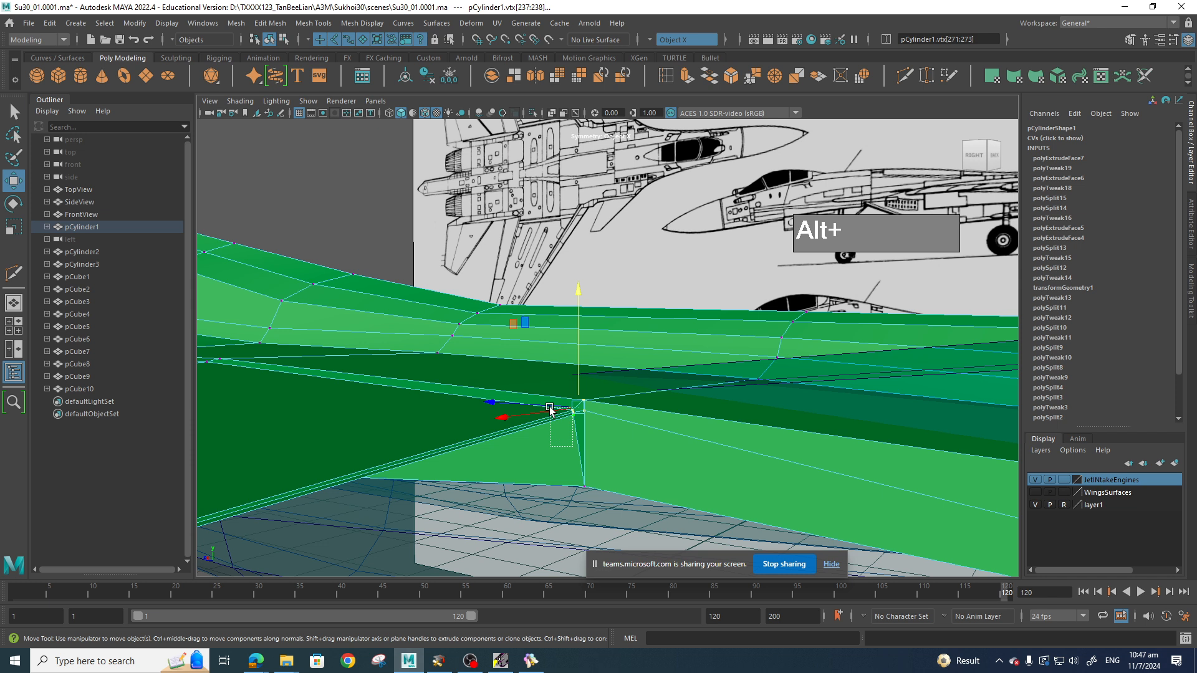
left_click_drag(549, 408, 551, 406)
left_click_drag(571, 366, 571, 357)
left_click_drag(592, 432, 517, 430, "alt")
Lower the fuselage-edge vertex beside the middle of the wing root so it blends with the wing's upper surface.
left_click(787, 506)
left_click_drag(789, 511, 750, 409, "alt")
scroll(815, 455, "up", 3)
left_click(735, 397)
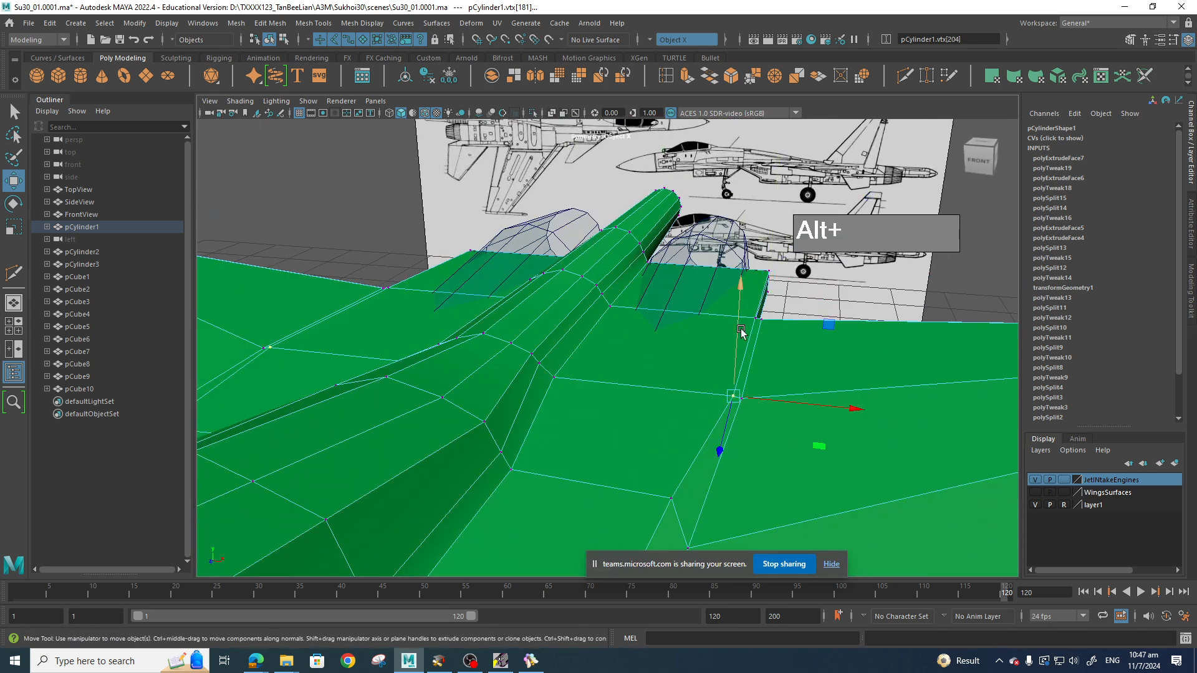
left_click_drag(741, 332, 679, 454)
Slide the forward wing-root vertex rearward along its edge to line up with the neighbouring fuselage vertex.
right_click_drag(679, 454, 801, 285, "alt")
middle_click_drag(800, 286, 820, 270, "alt")
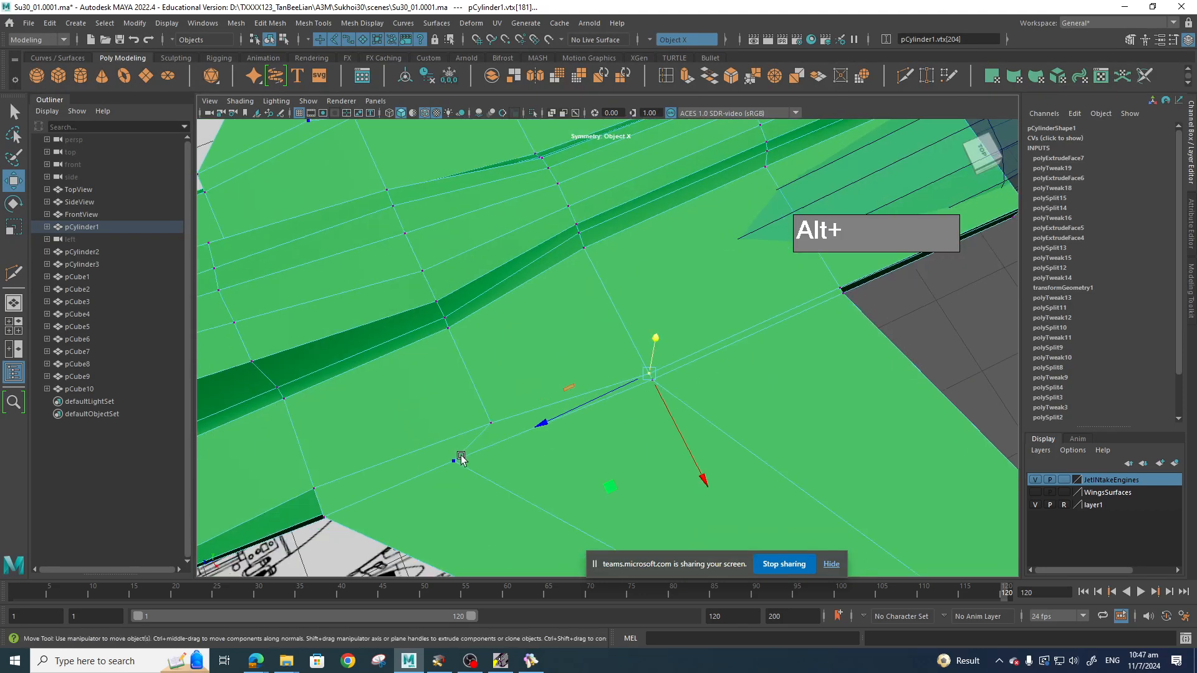
left_click(460, 458)
middle_click_drag(460, 462, 493, 464, "ctrl+shift")
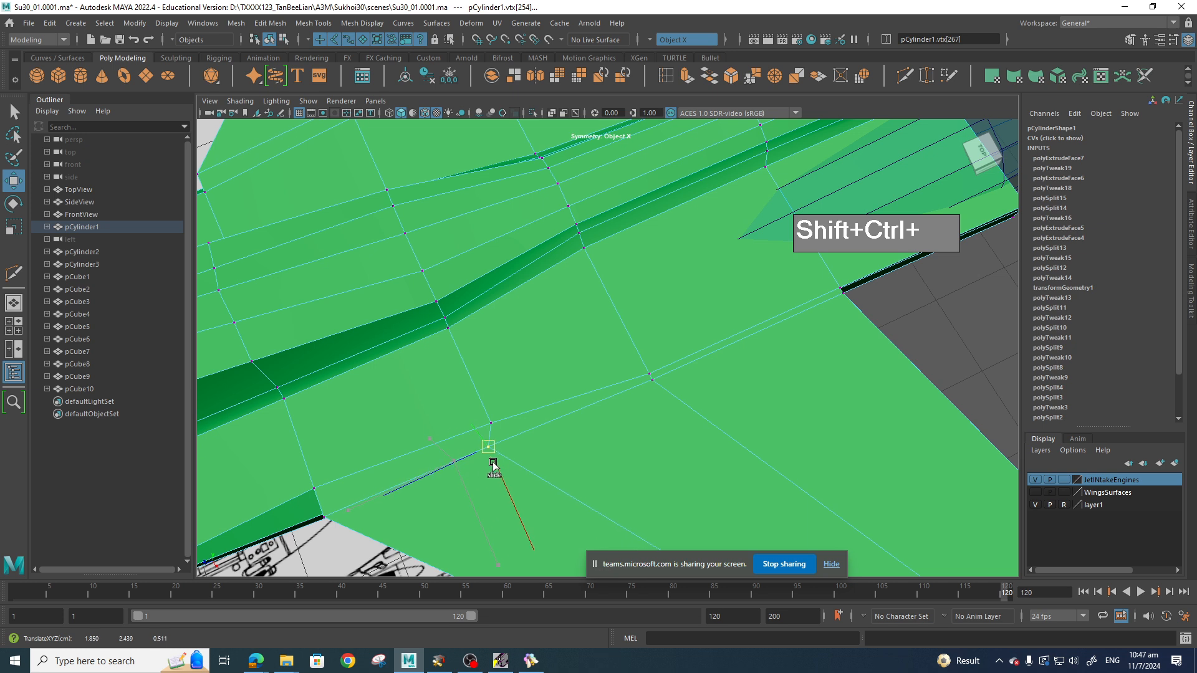
scroll(526, 457, "down", 6)
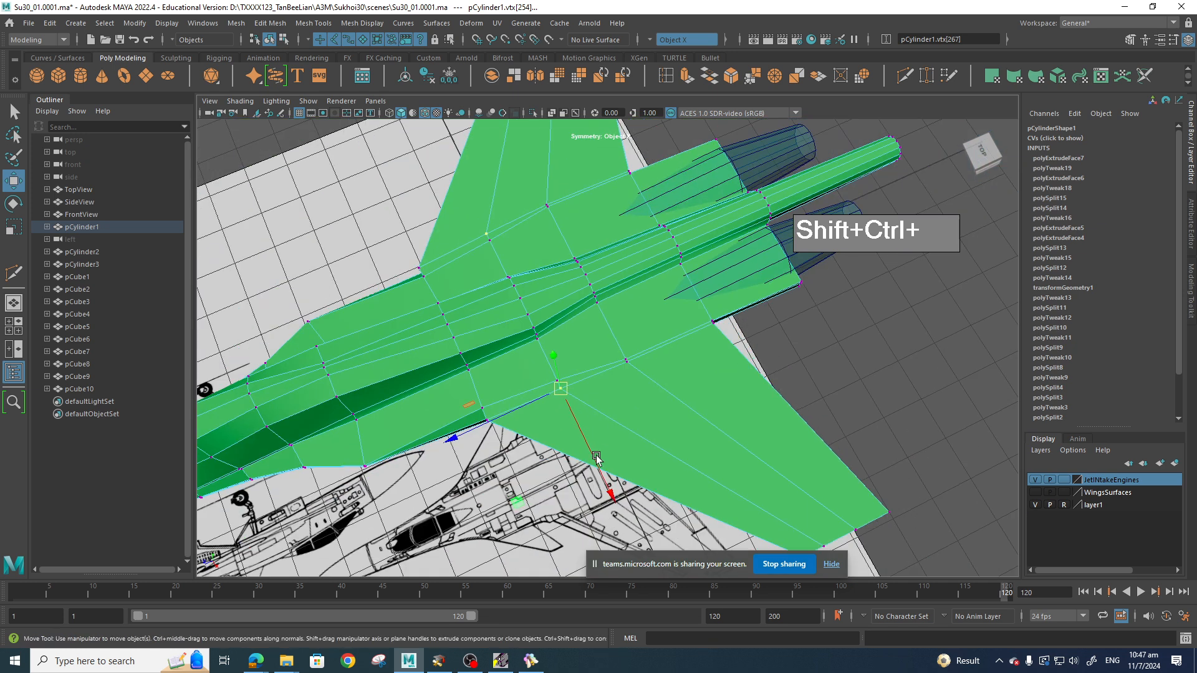
left_click_drag(524, 461, 537, 293, "alt")
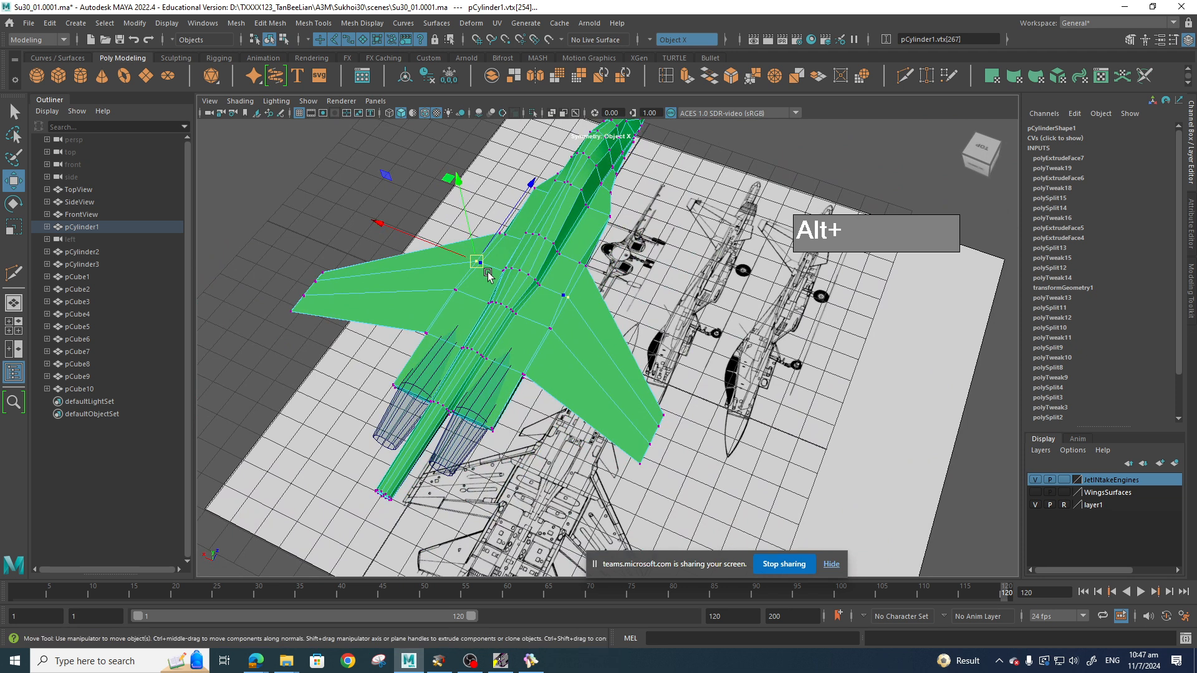
Switch to BeeRef and examine how the spine and wing roots blend in the jet photo, then return to Maya.
left_click(534, 655)
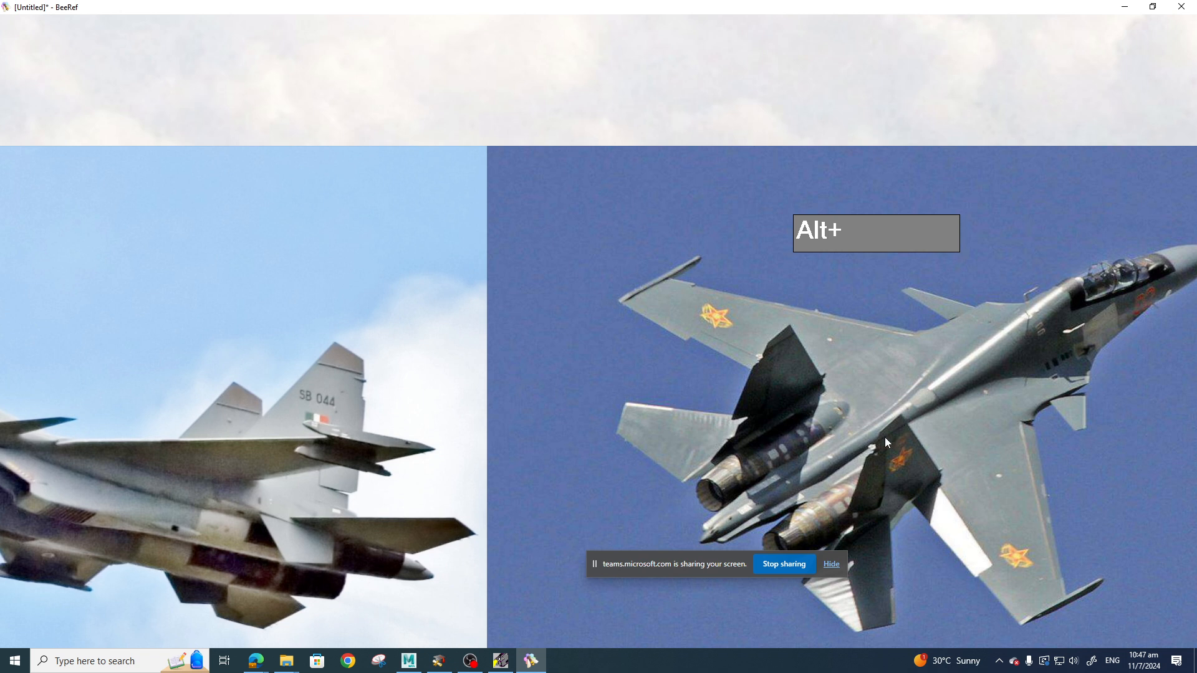
scroll(983, 397, "up", 2)
scroll(981, 413, "up", 4)
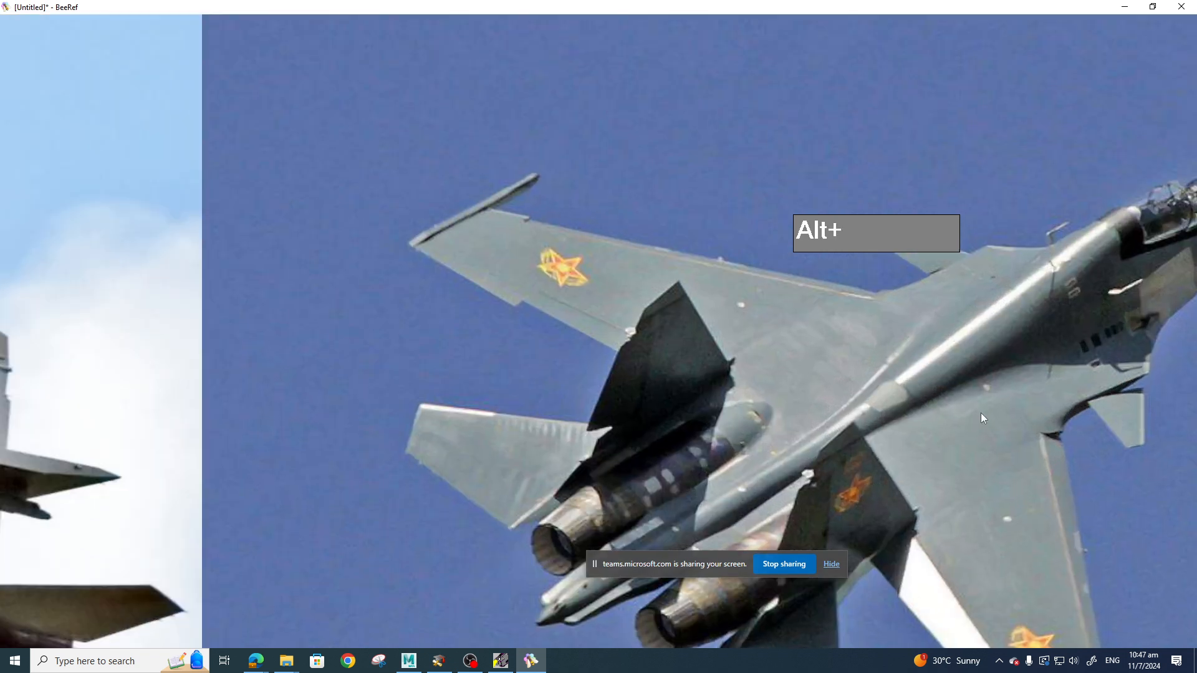
middle_click_drag(1011, 405, 617, 435, "shift")
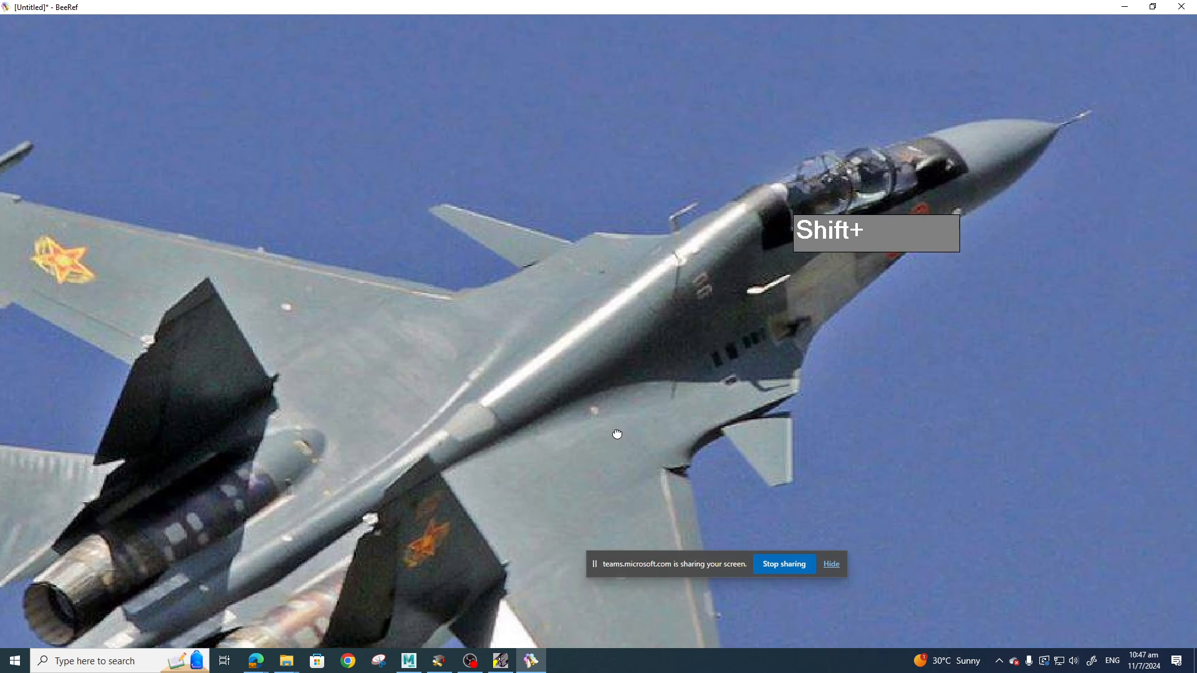
scroll(641, 426, "up", 3, "shift")
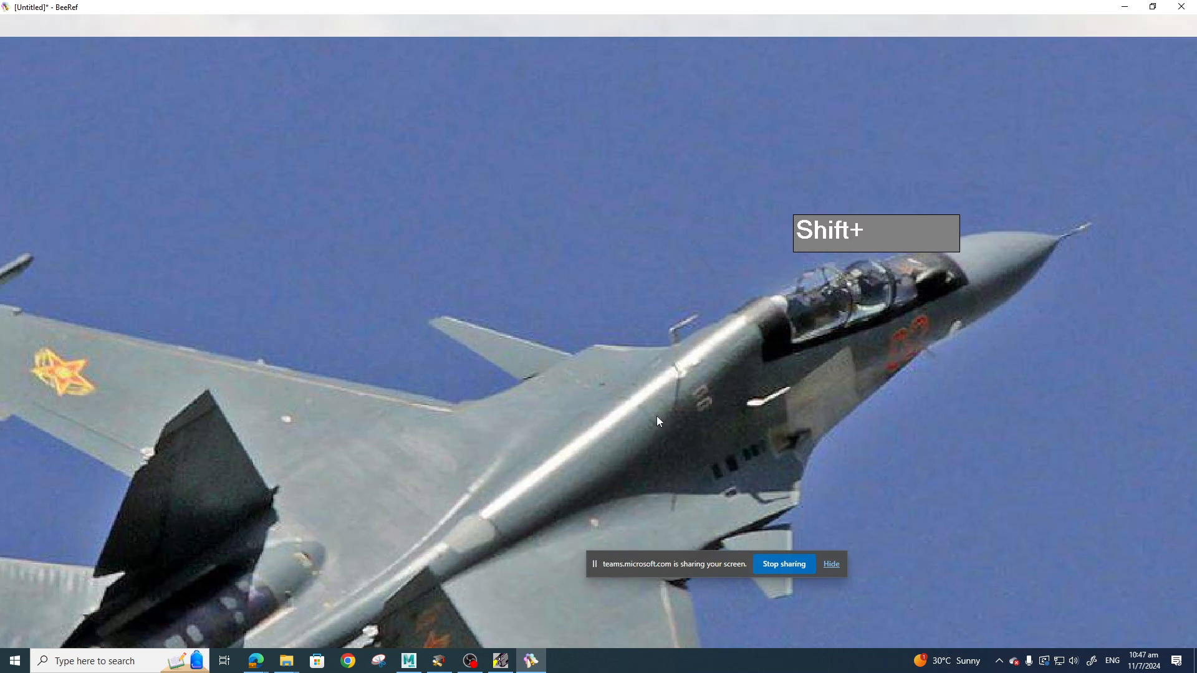
scroll(654, 419, "down", 4)
scroll(629, 458, "up", 3)
middle_click_drag(625, 460, 581, 415)
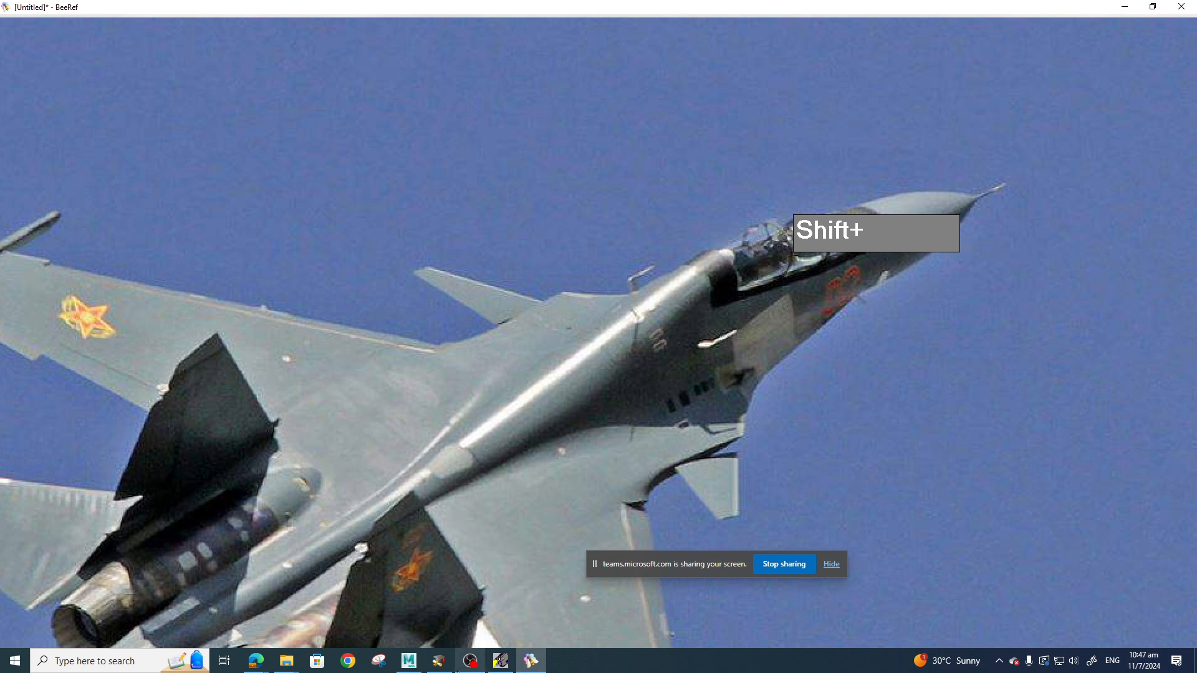
left_click(408, 661)
Assign the existing semi-transparent Lambert material to the combined fuselage and wing mesh.
scroll(526, 283, "up", 5)
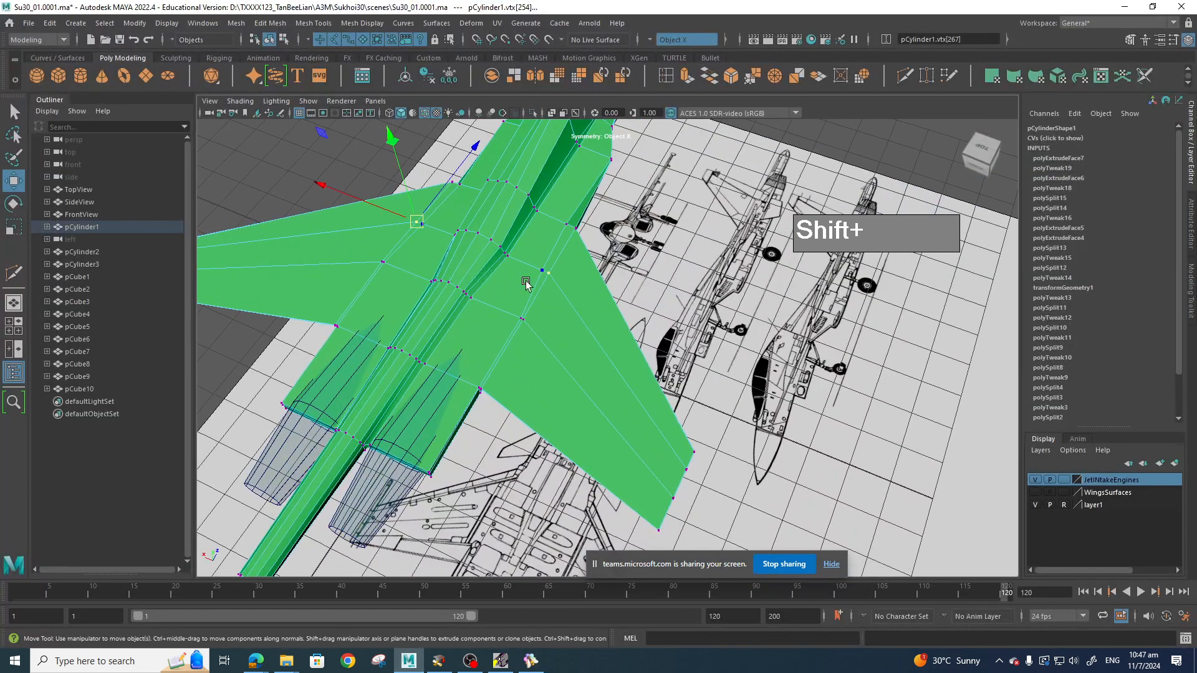
scroll(503, 306, "down", 5)
scroll(492, 281, "up", 4)
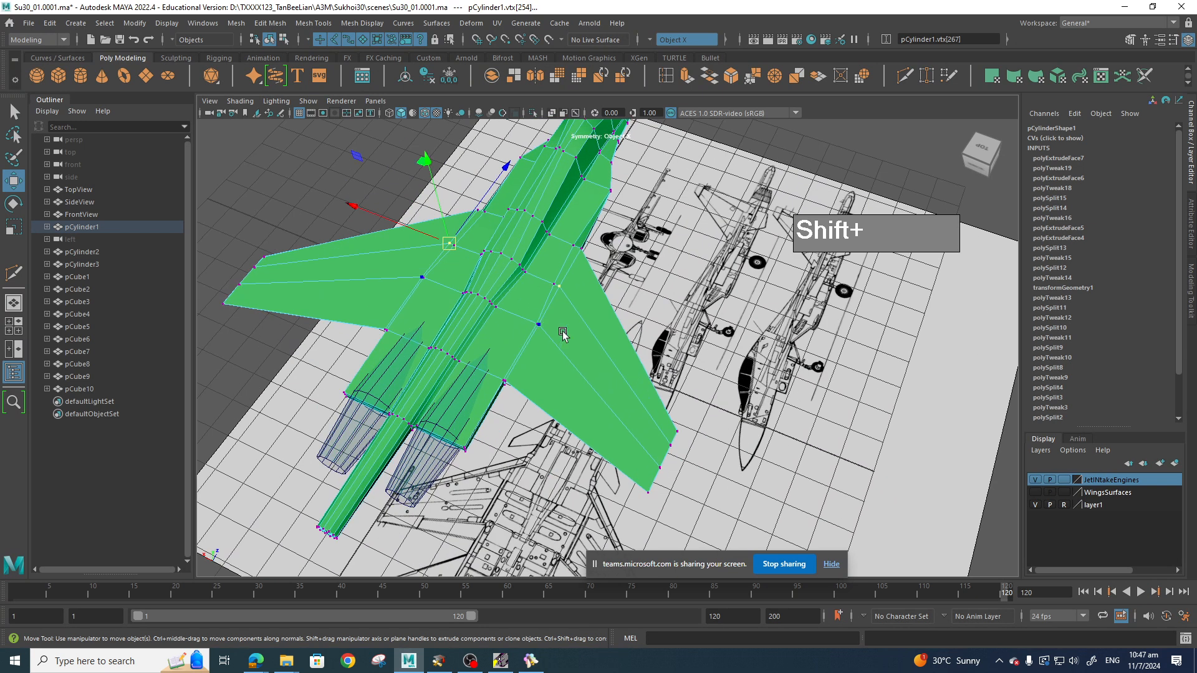
scroll(563, 335, "down", 3)
right_click_drag(561, 288, 543, 634)
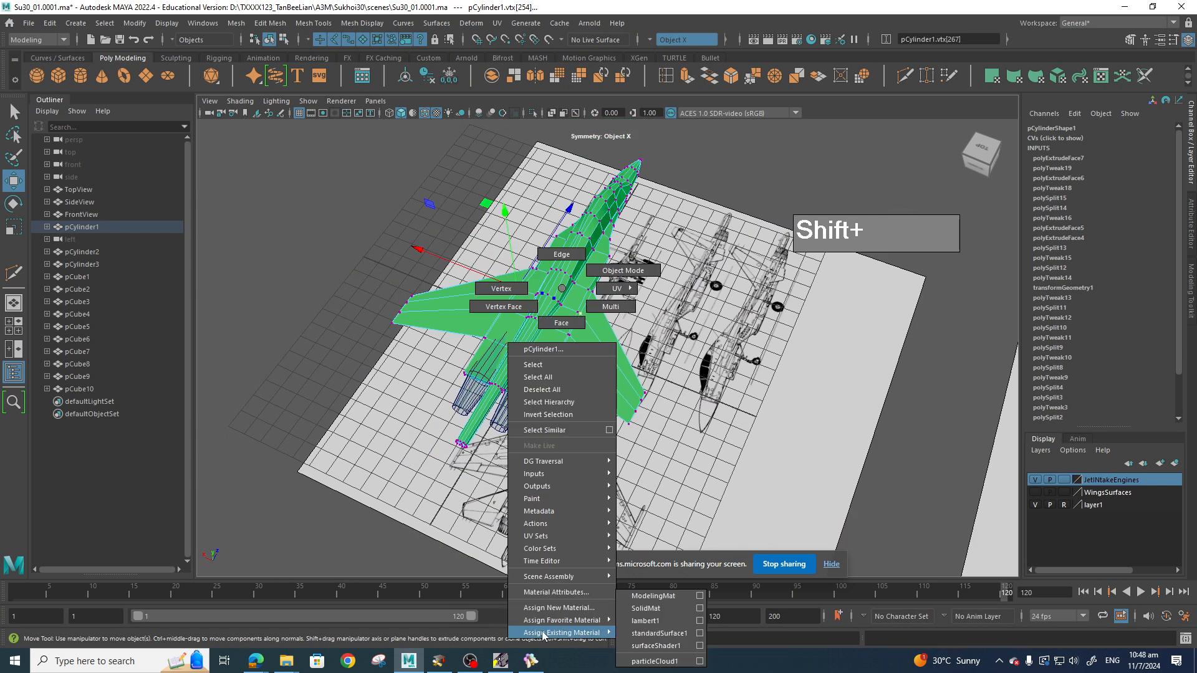
right_click_drag(668, 651, 659, 607)
right_click_drag(579, 337, 658, 609)
In the top view, narrow the spine vertices across the forward wing root along X to match the blueprint.
key("space")
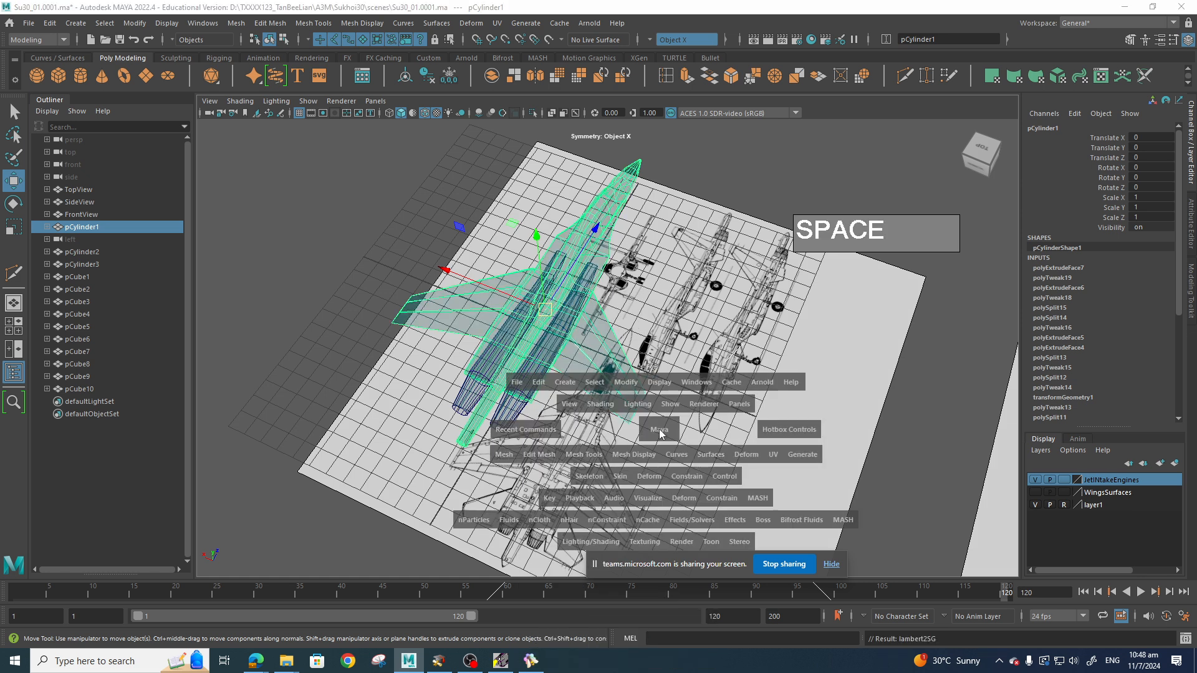
left_click_drag(597, 438, 598, 436)
middle_click_drag(552, 376, 690, 284, "alt")
scroll(628, 339, "up", 4)
middle_click_drag(554, 321, 685, 352, "alt")
scroll(676, 355, "up", 2)
scroll(677, 355, "up", 2)
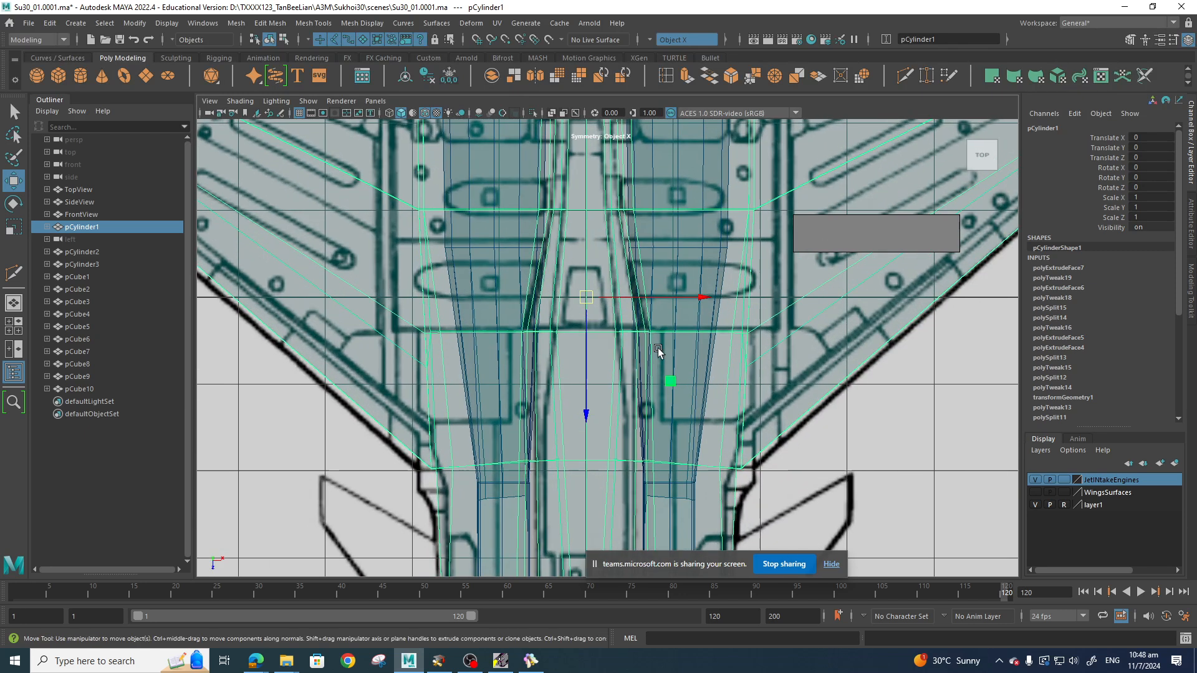
right_click_drag(646, 316, 587, 318)
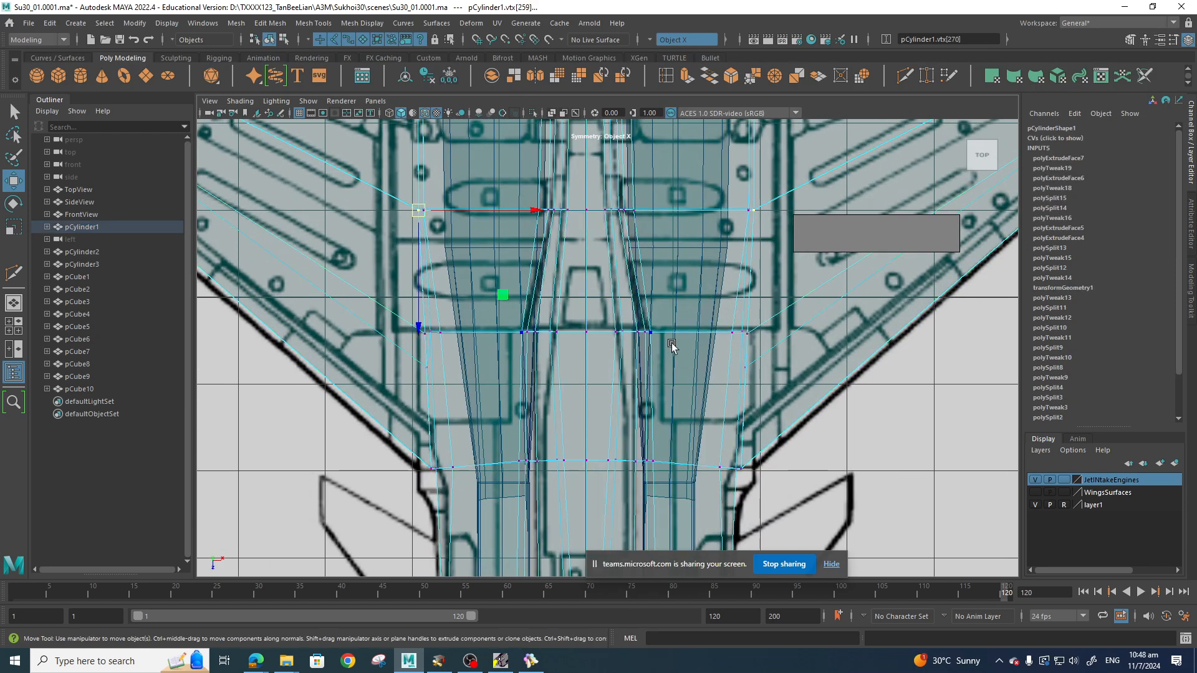
left_click_drag(611, 320, 612, 320)
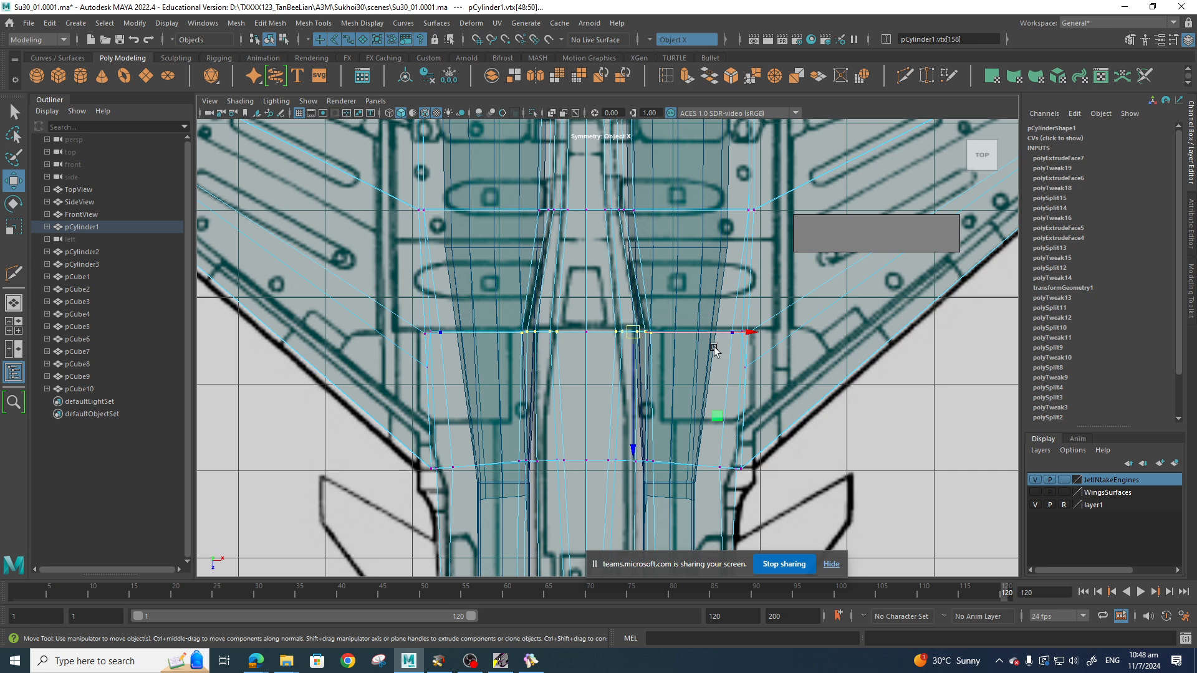
mouse_move(753, 344)
left_mouse_down()
mouse_move(729, 334)
mouse_move(740, 338)
left_mouse_up()
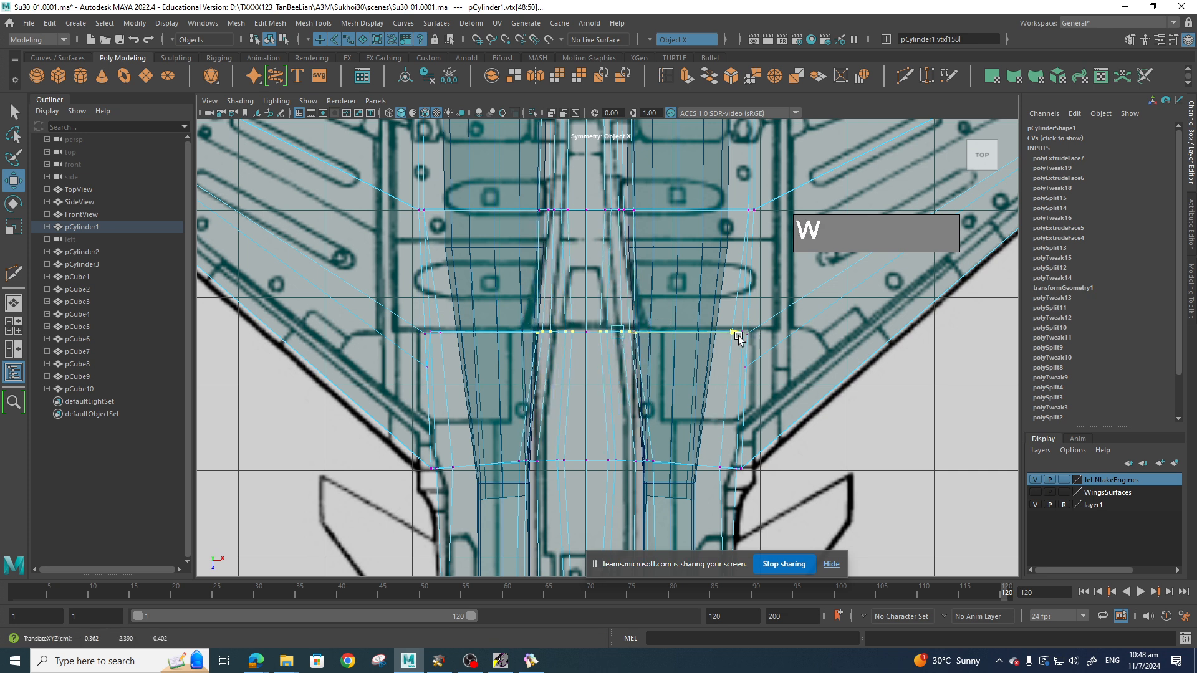
Narrow the spine vertices in the row at the wing's leading-edge root along X.
middle_click_drag(694, 394, 677, 304, "alt")
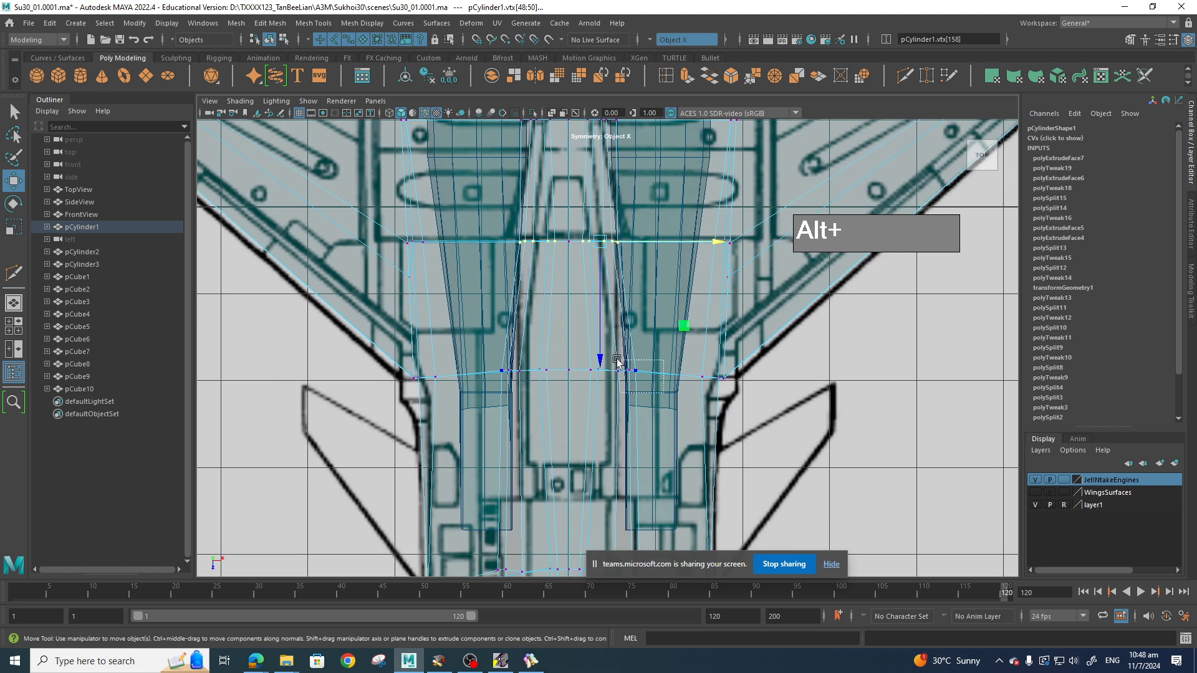
left_click_drag(586, 356, 585, 355)
left_click_drag(682, 372, 671, 374)
Pull the spine vertices of the mid-wing and trailing-edge rows inward along X to follow the blueprint's spine.
mouse_move(671, 388)
middle_mouse_down("alt")
mouse_move(659, 320)
mouse_move(657, 487)
middle_mouse_up("alt")
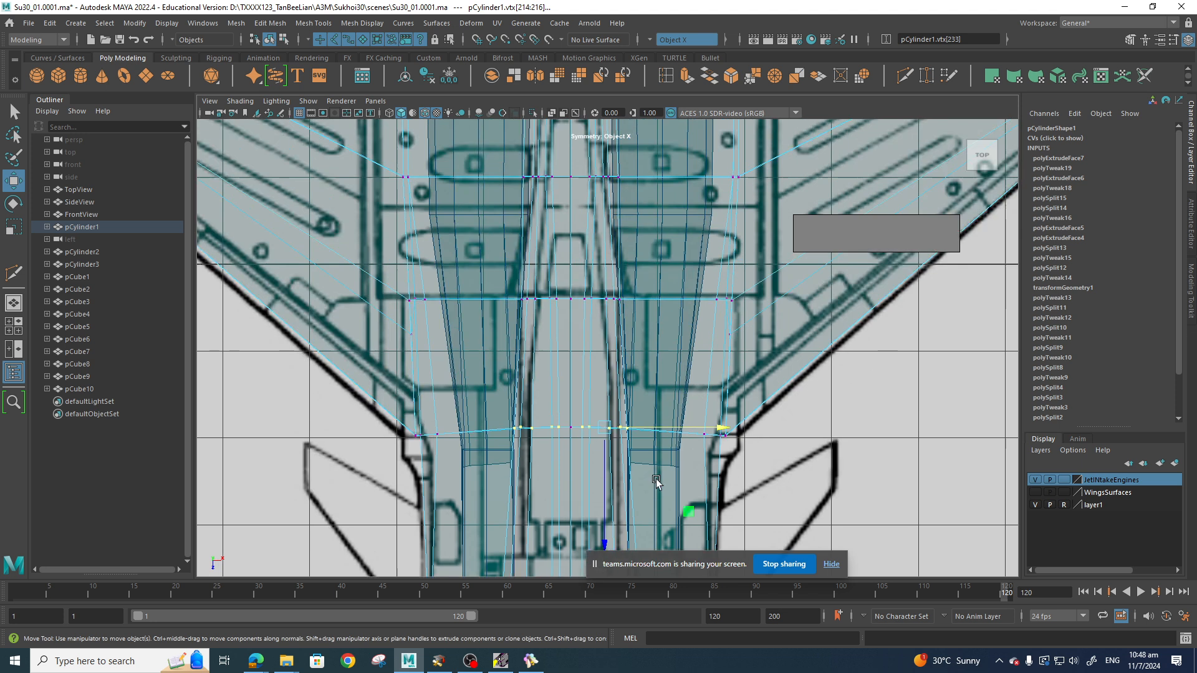
middle_click_drag(627, 338, 630, 397, "alt")
middle_click_drag(627, 289, 637, 425, "alt")
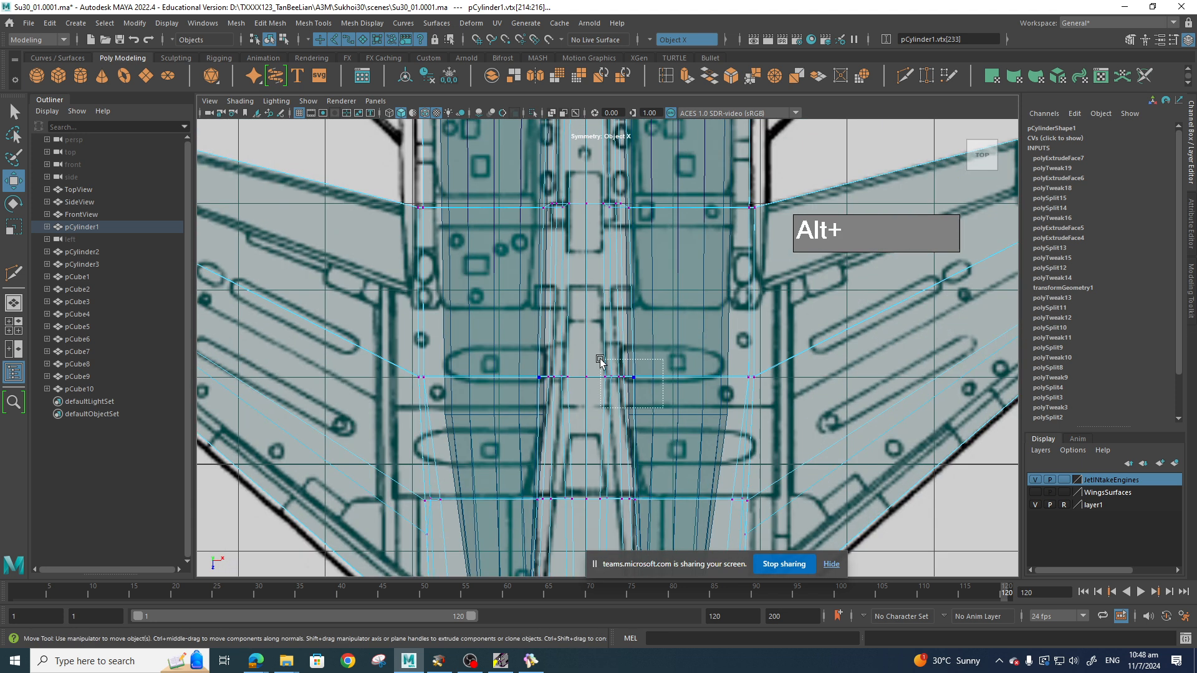
left_click_drag(683, 382, 677, 381)
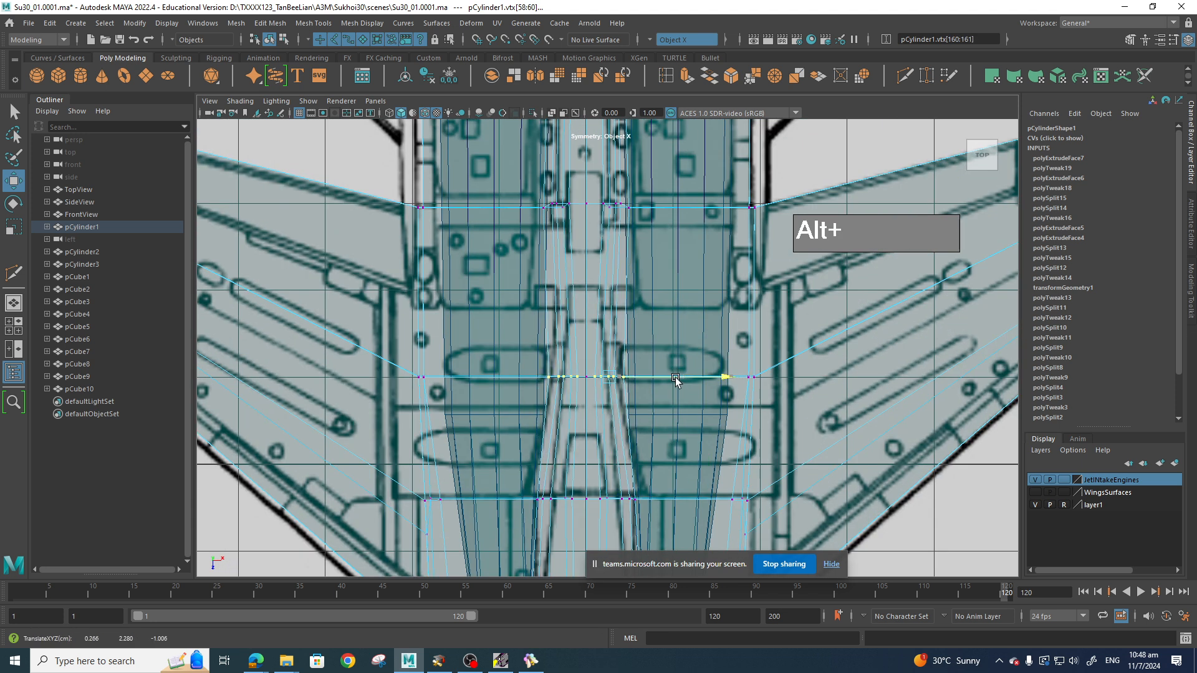
middle_click_drag(649, 244, 649, 339, "alt")
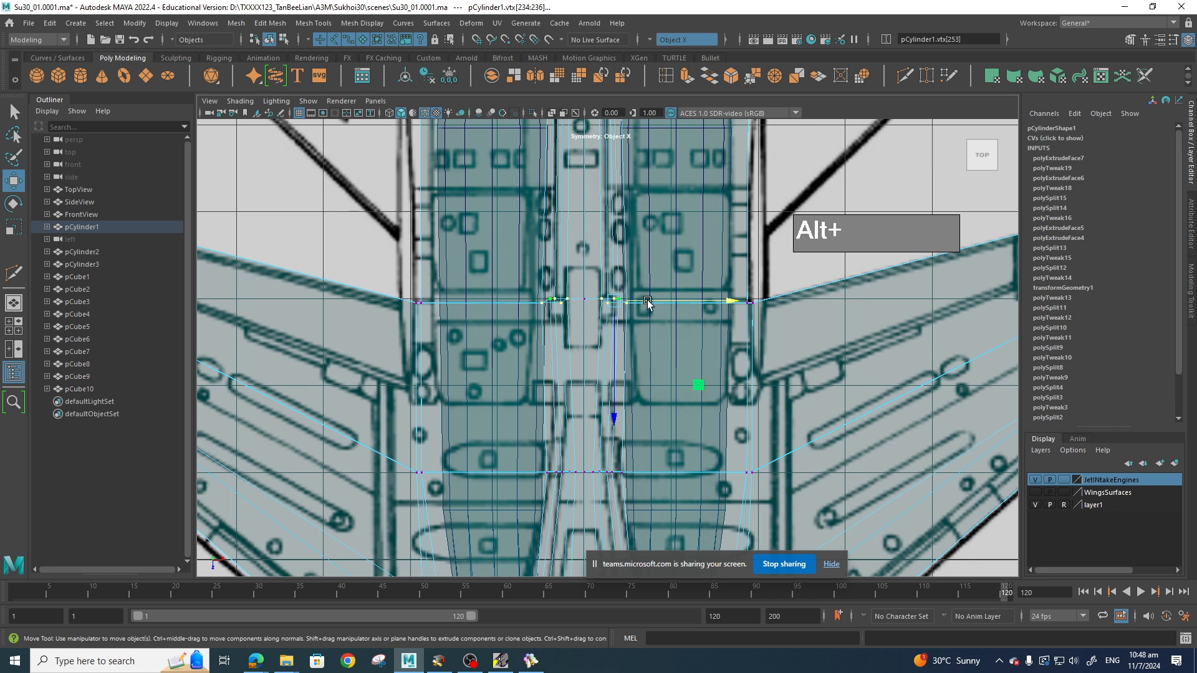
left_click_drag(679, 302, 671, 300)
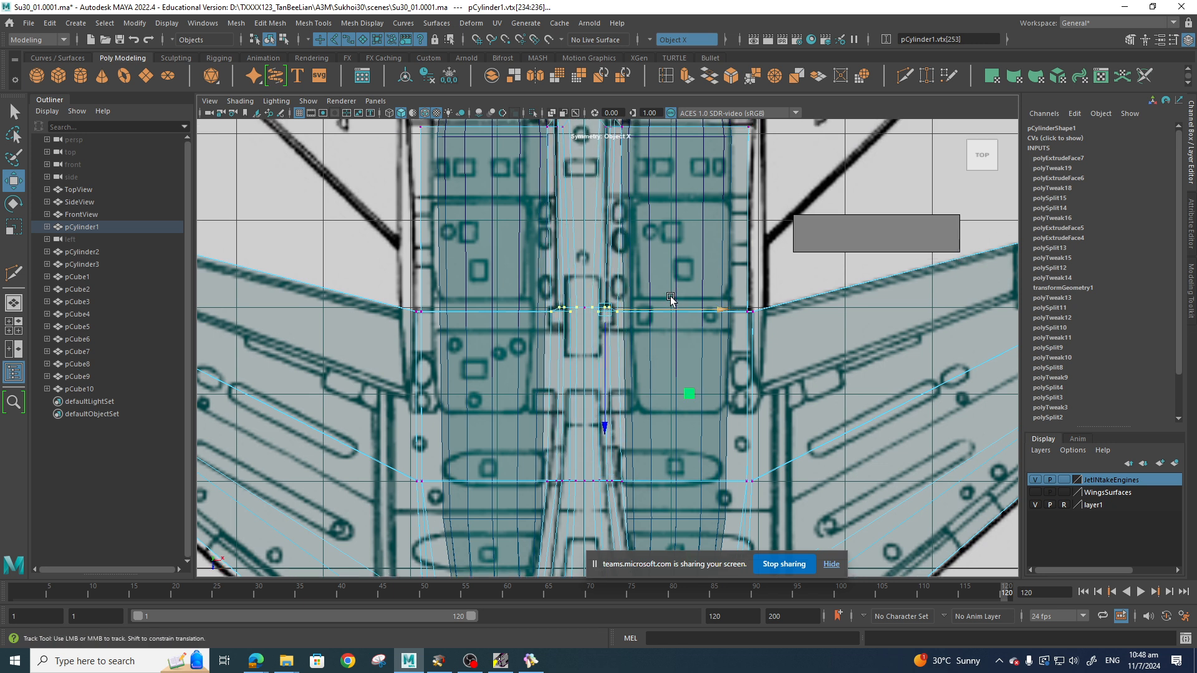
Narrow the spine vertices at the rear of the engine housings and at the tail boom's end along X.
middle_click_drag(670, 275, 672, 468, "alt")
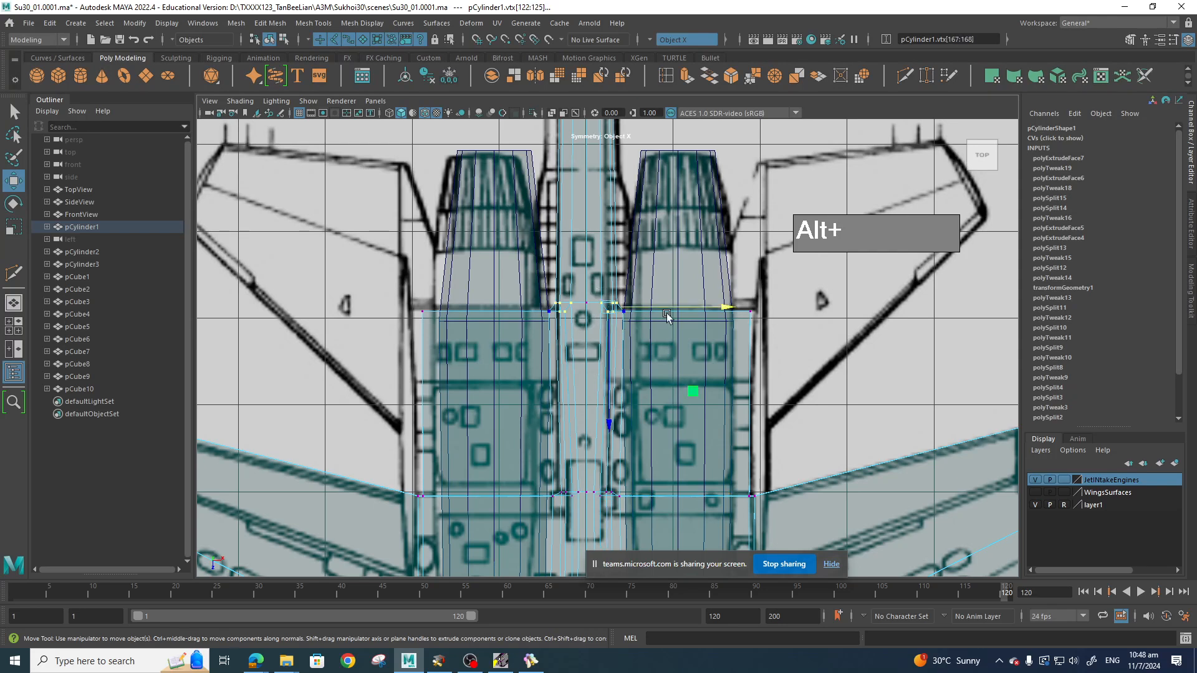
left_click_drag(667, 316, 659, 308)
middle_click_drag(660, 309, 637, 391, "alt")
left_click_drag(594, 181, 592, 180)
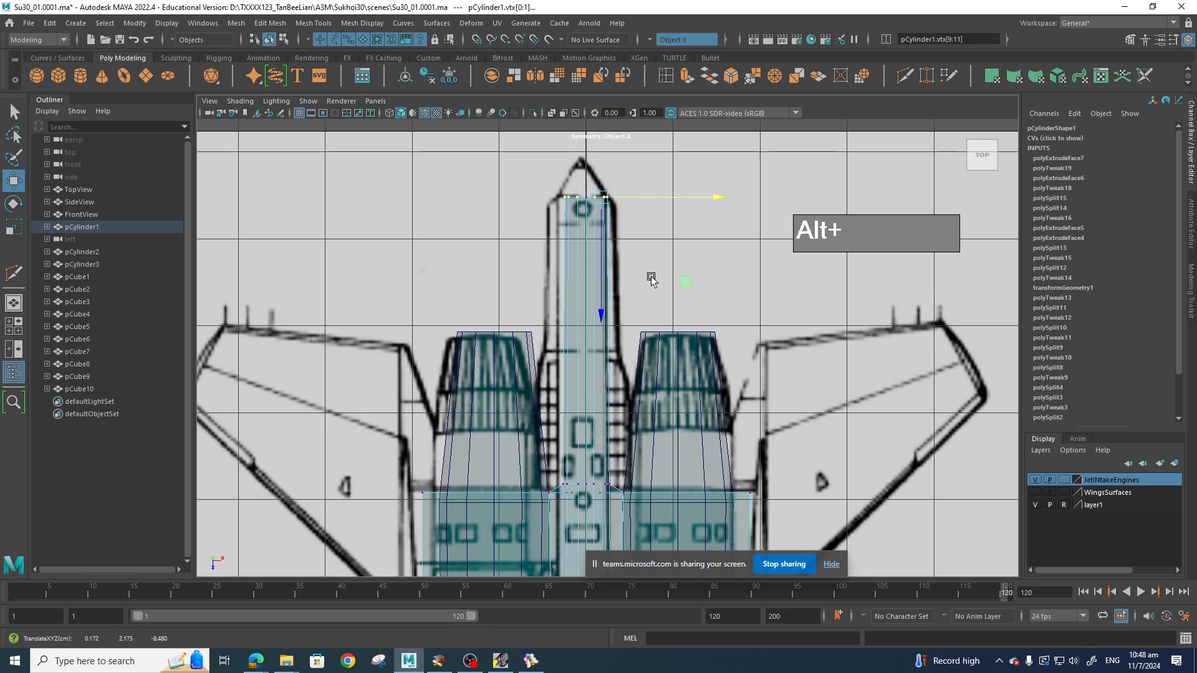
In the perspective view, raise the pair of upper spine vertices above the forward wing root slightly along Y.
key("space")
left_click_drag(655, 286, 652, 254)
left_click_drag(639, 306, 628, 369, "alt")
scroll(566, 235, "up", 5)
middle_click_drag(566, 235, 638, 382, "alt")
scroll(638, 382, "up", 3)
mouse_move(638, 382)
left_mouse_down("alt")
mouse_move(657, 371)
mouse_move(634, 372)
left_mouse_up("alt")
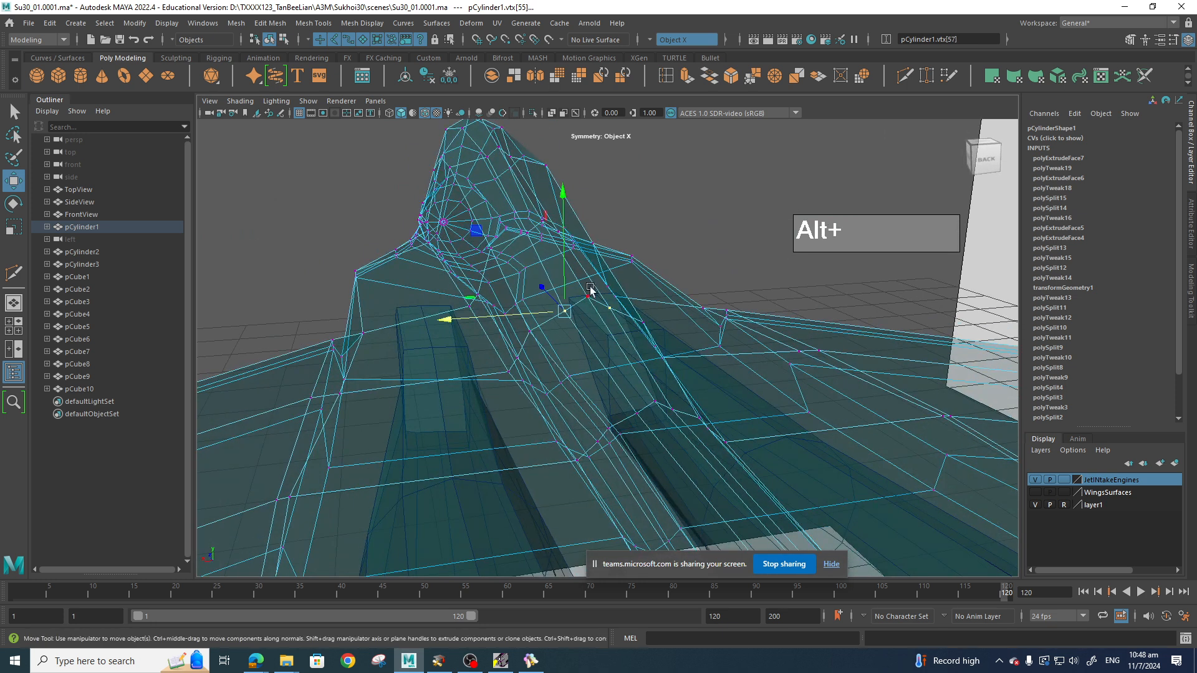
left_click_drag(564, 239, 563, 235)
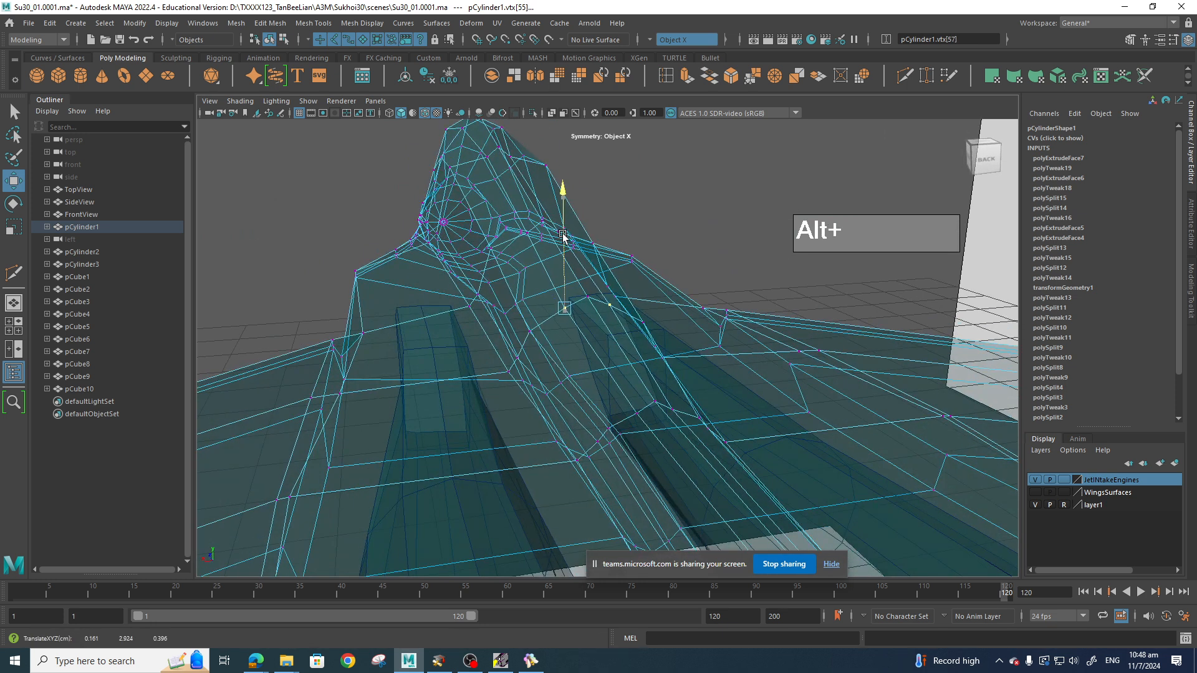
Reposition the spine's upper and side vertices behind the cockpit and across the forward wing root to smooth its profile.
left_click(534, 341)
left_click_drag(506, 336, 542, 295)
left_click(521, 364)
left_click(539, 328)
left_click(447, 338)
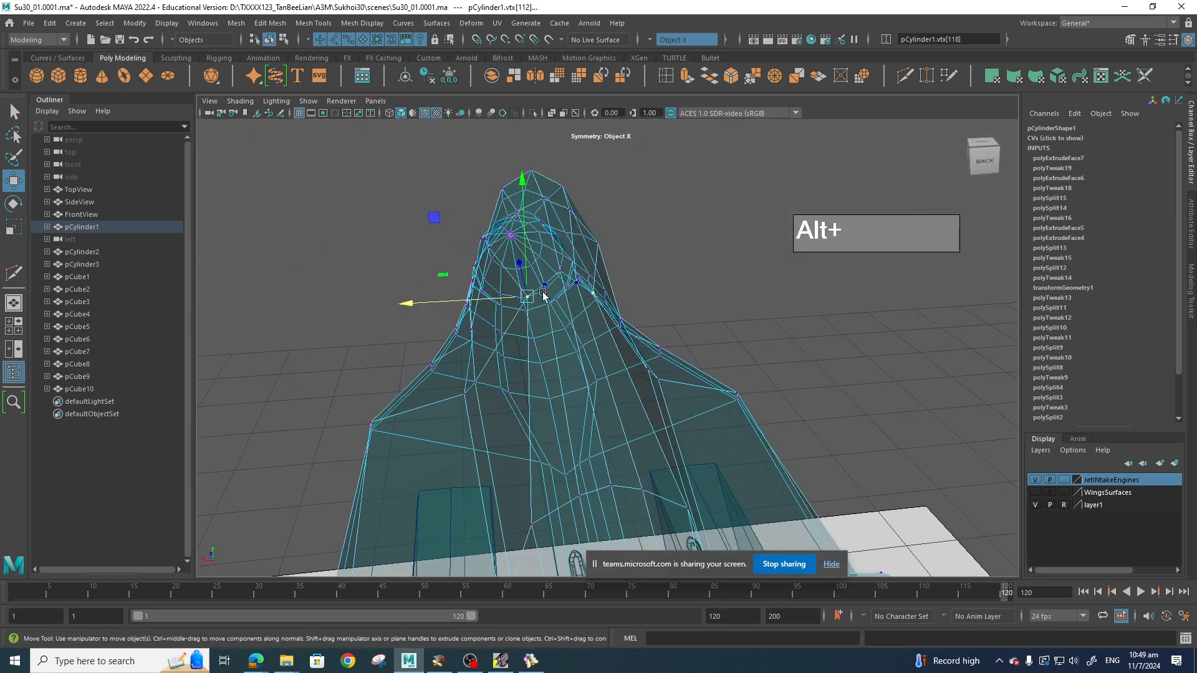
left_click(546, 287)
left_click_drag(544, 250, 790, 402)
left_click(693, 415)
left_click_drag(693, 416, 693, 447, "alt")
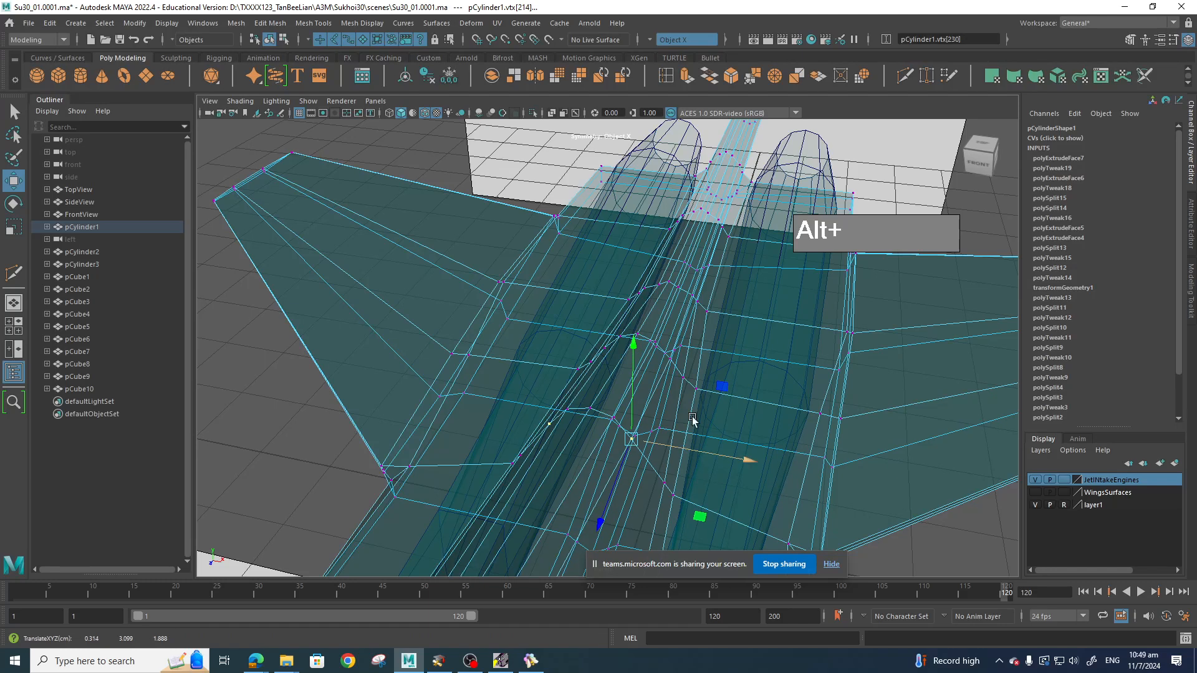
Raise the pair of upper spine vertices at mid-wing slightly along Y.
left_click(669, 358)
left_click_drag(715, 371, 762, 337)
left_click(755, 315)
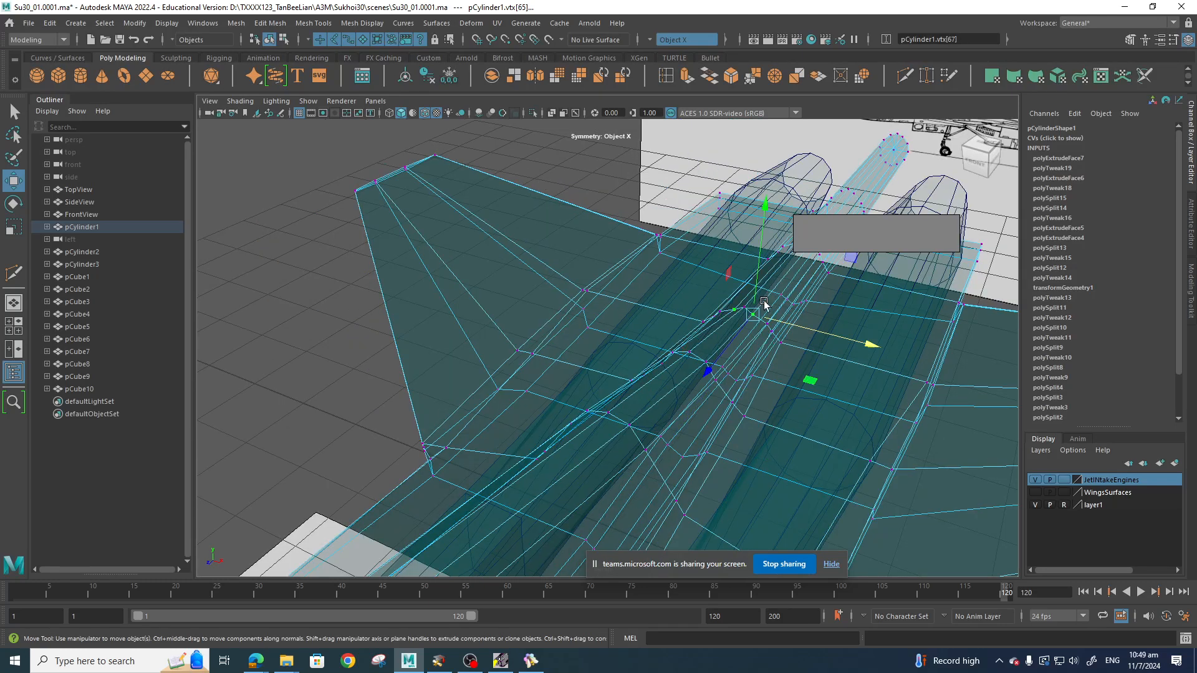
left_click_drag(756, 278, 757, 275)
scroll(804, 369, "down", 5)
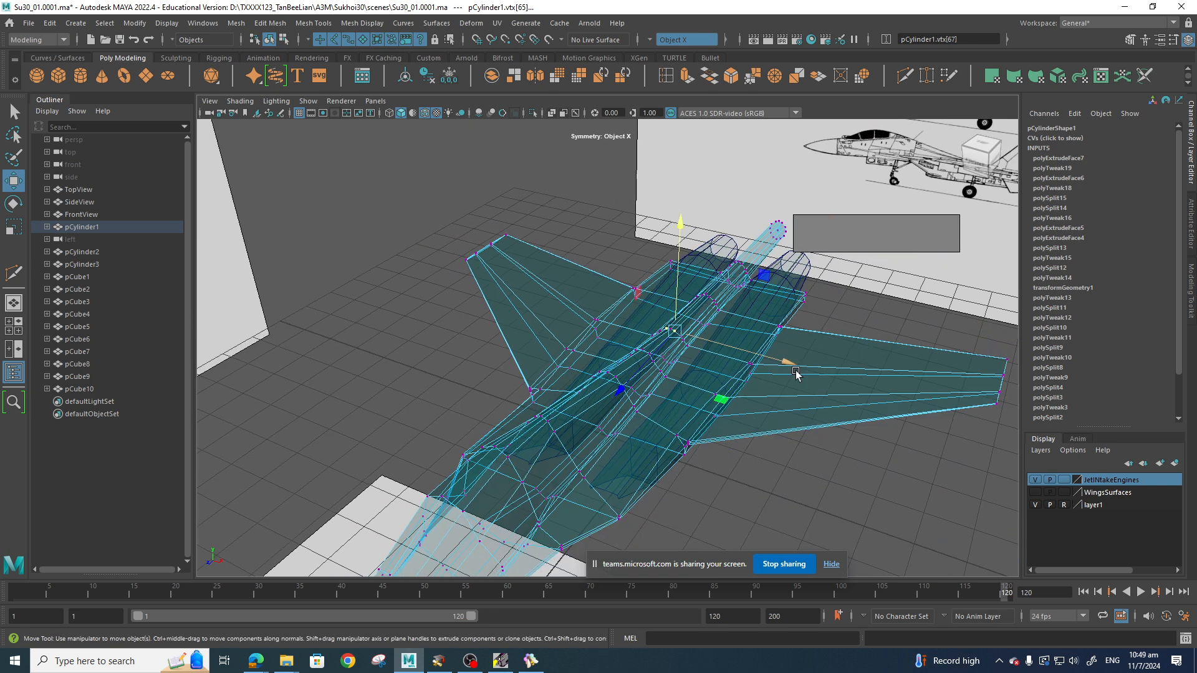
Assign the existing SolidMat material to the whole fuselage and wing mesh.
left_click_drag(794, 374, 630, 318, "alt")
right_click(660, 303)
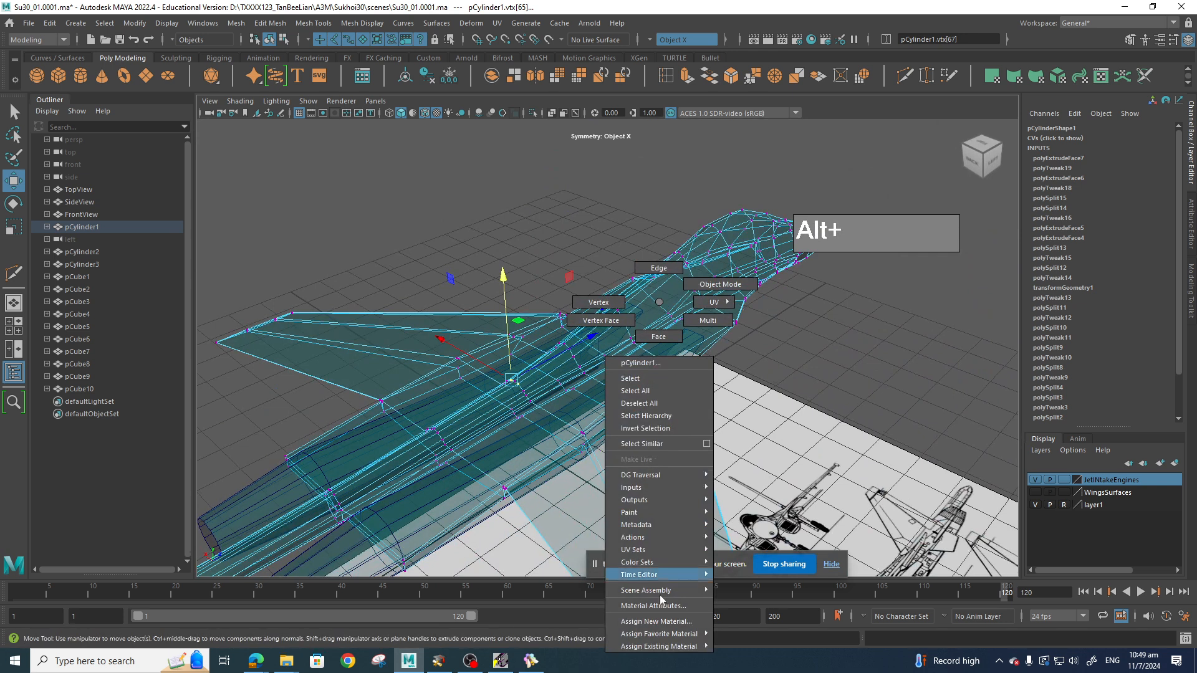
mouse_move(665, 636)
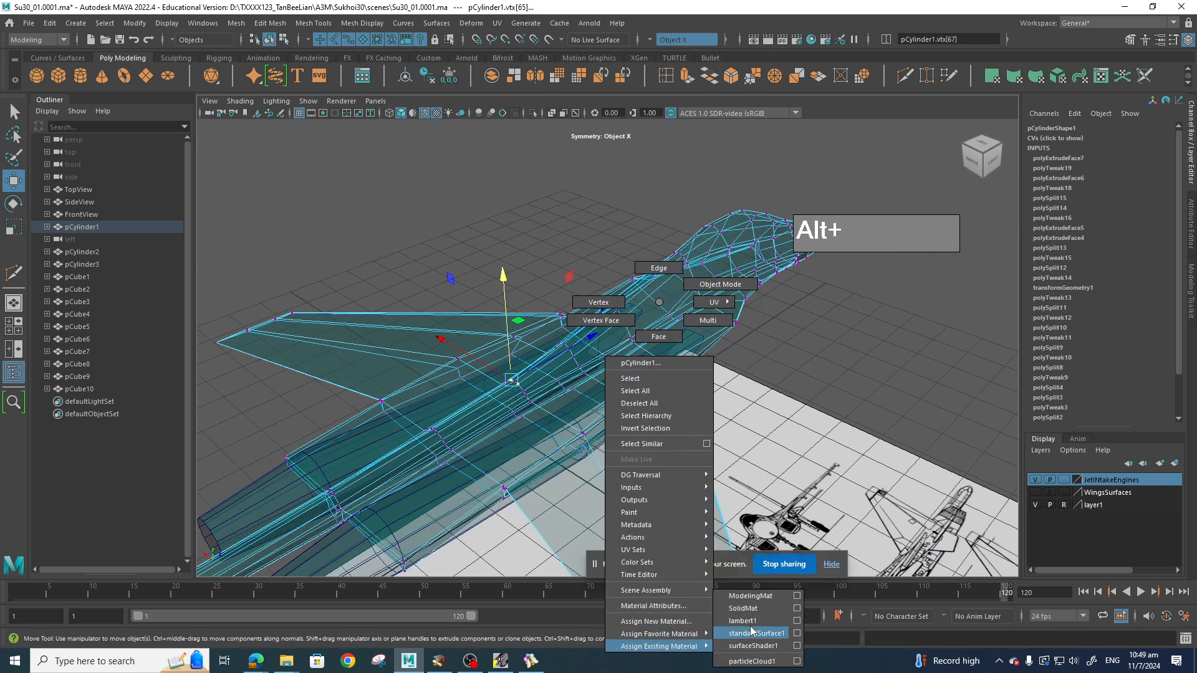
left_click(752, 608)
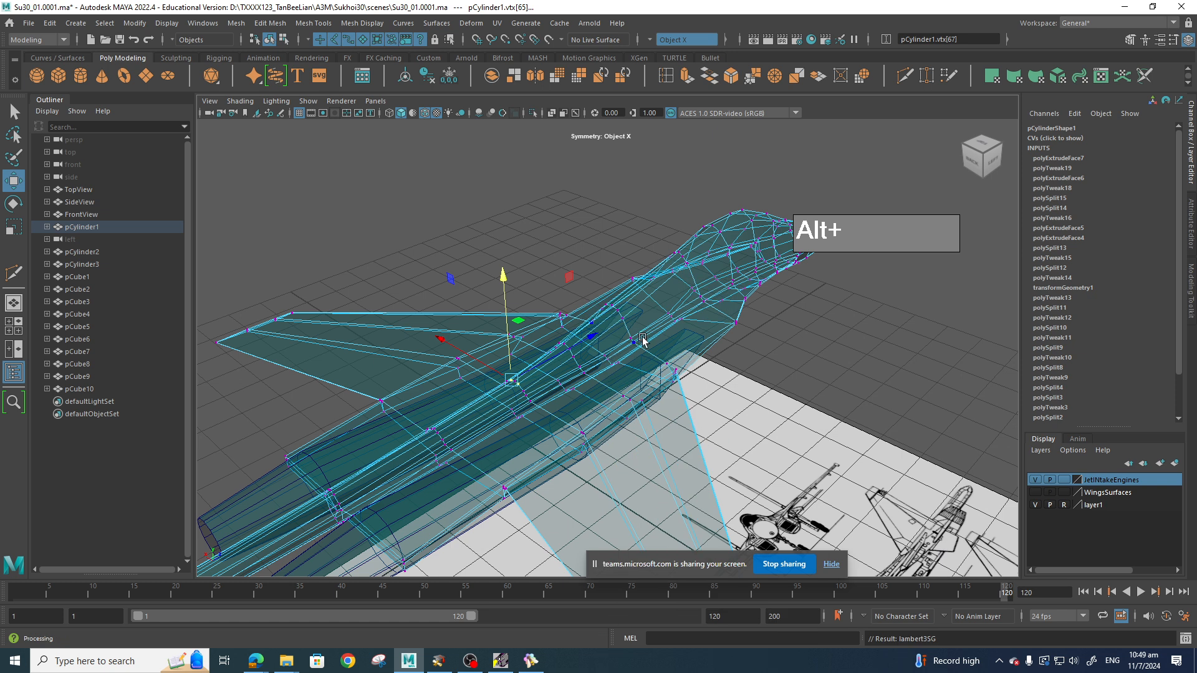
right_click_drag(644, 306, 663, 666)
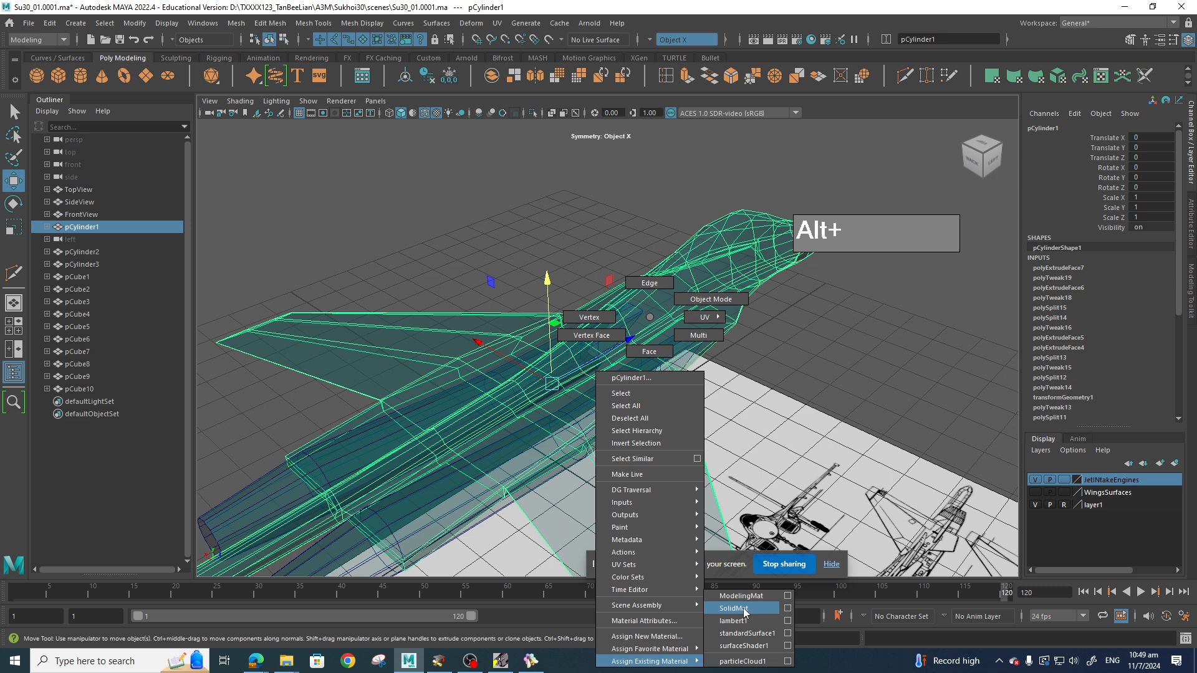
right_click_drag(744, 611, 745, 611)
left_click_drag(742, 436, 675, 405, "alt")
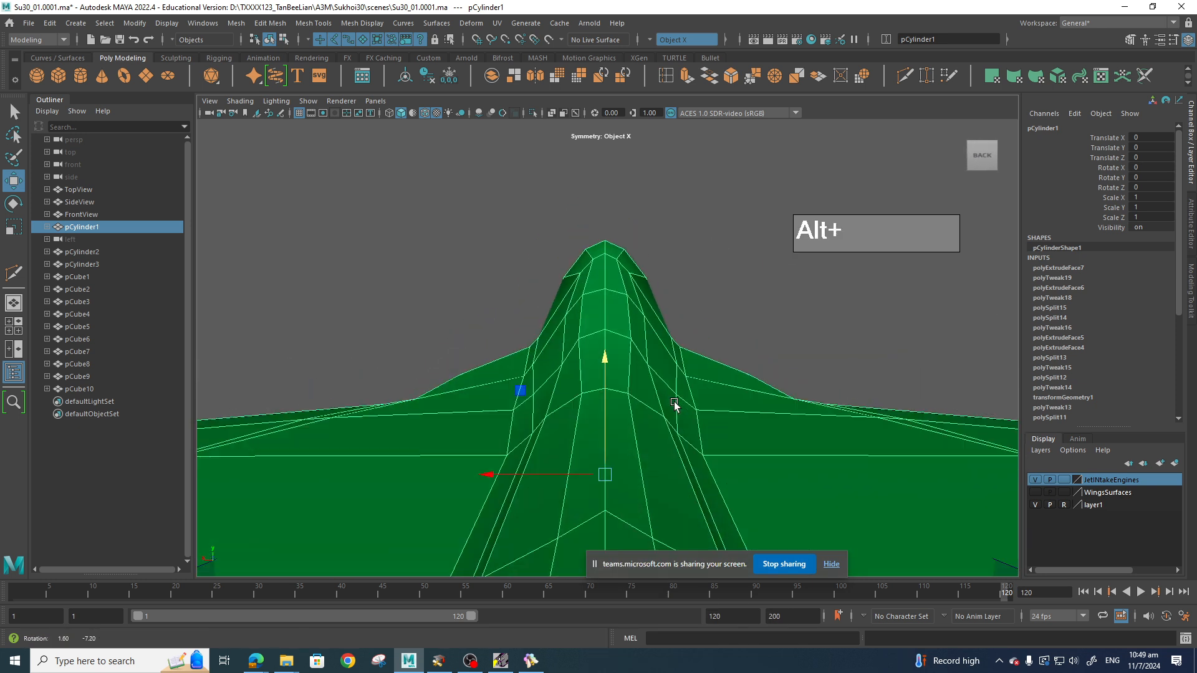
Viewed from behind, pull two rows of upper spine vertices ahead of the wings inward along X.
right_click_drag(592, 338, 564, 338)
left_click(579, 338)
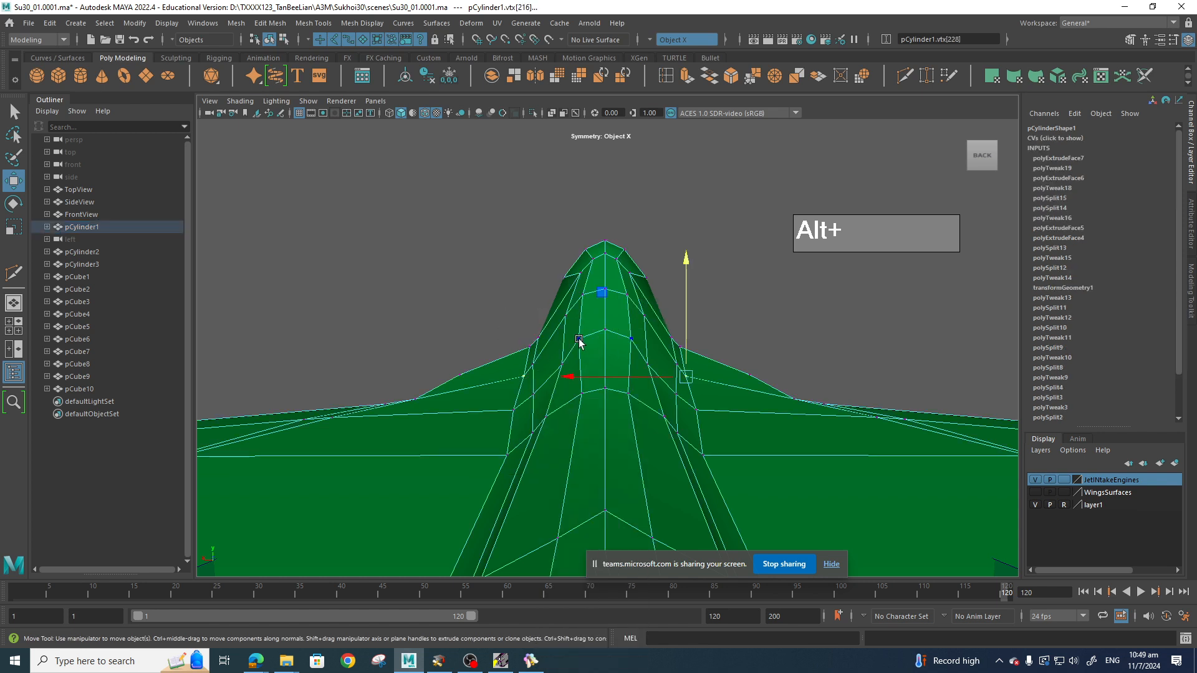
left_click(528, 335)
left_click(578, 339)
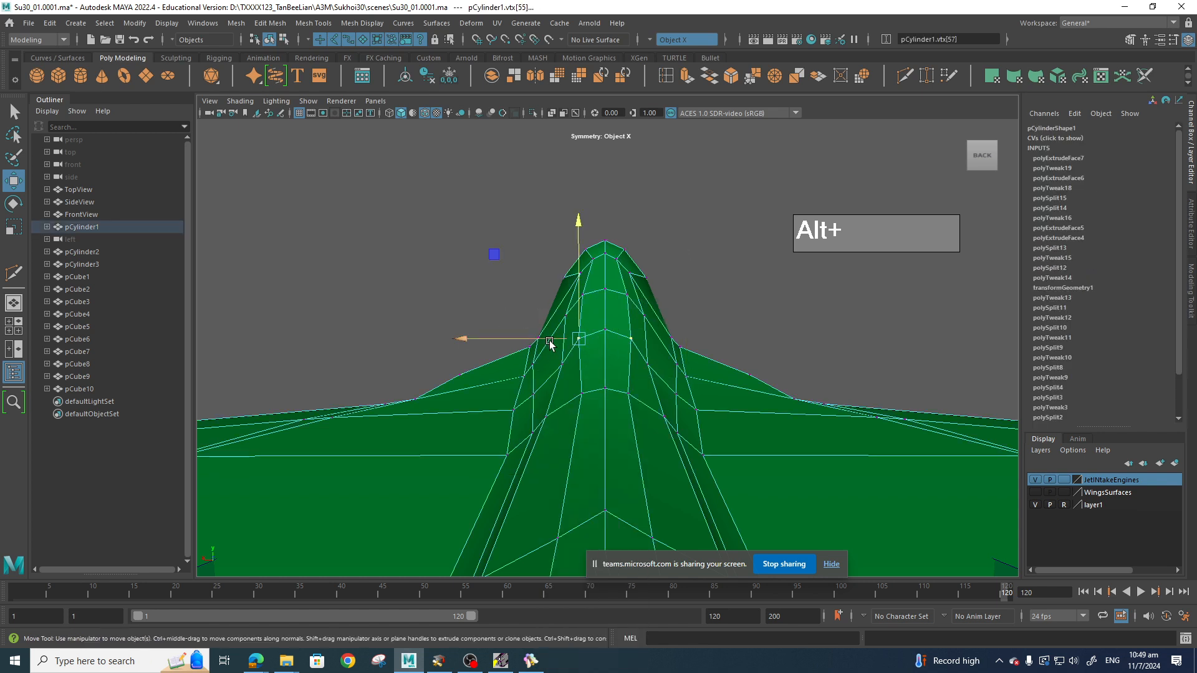
left_click_drag(550, 339, 554, 339)
left_click(594, 296)
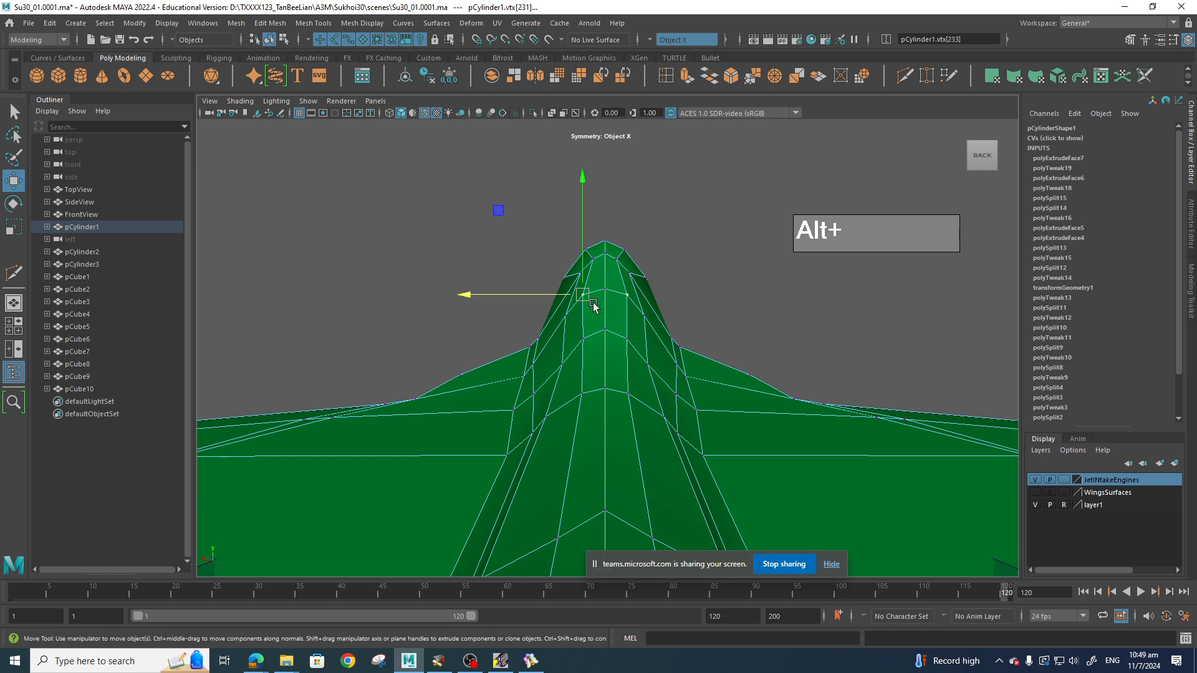
left_click_drag(584, 314, 696, 326, "alt")
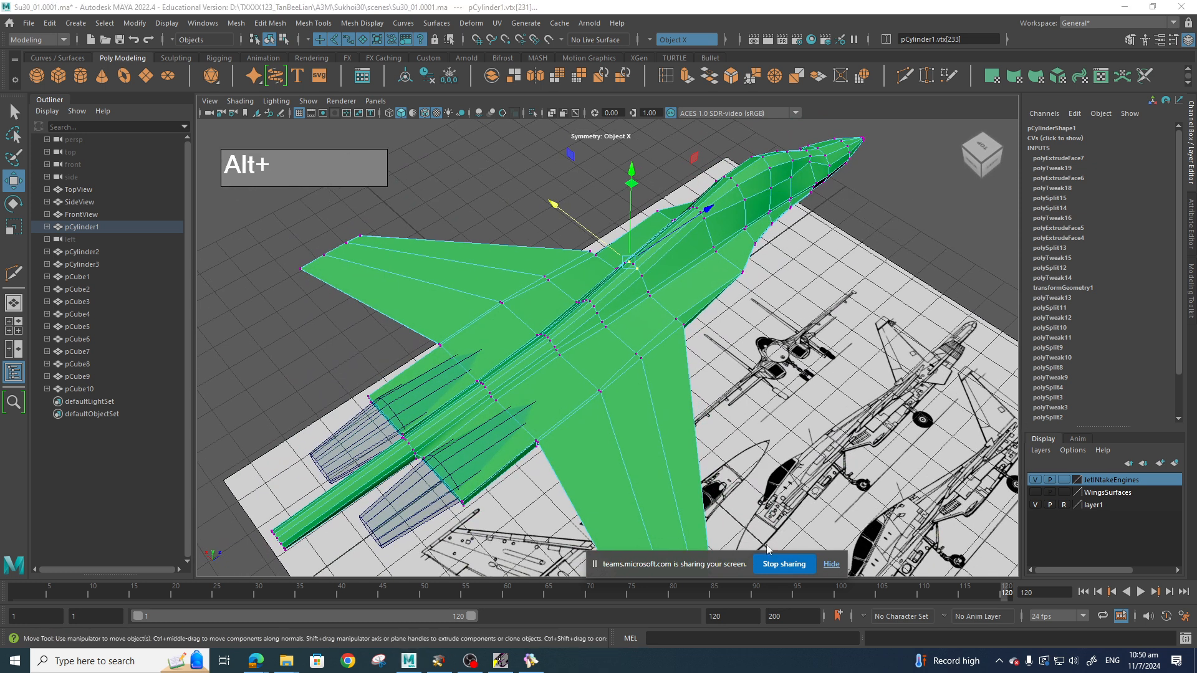
Switch to BeeRef to examine the Su-30 photo, shrink its window, and undo the accidental vertex move in Maya.
left_click(529, 662)
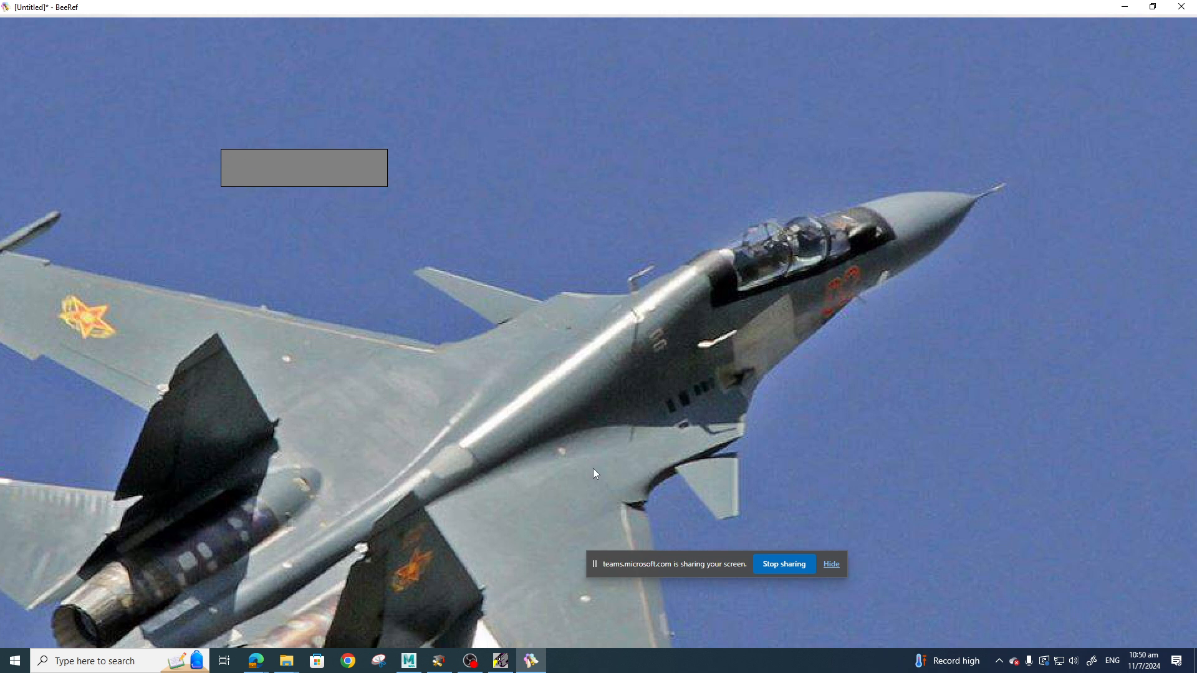
middle_click_drag(593, 469, 666, 384)
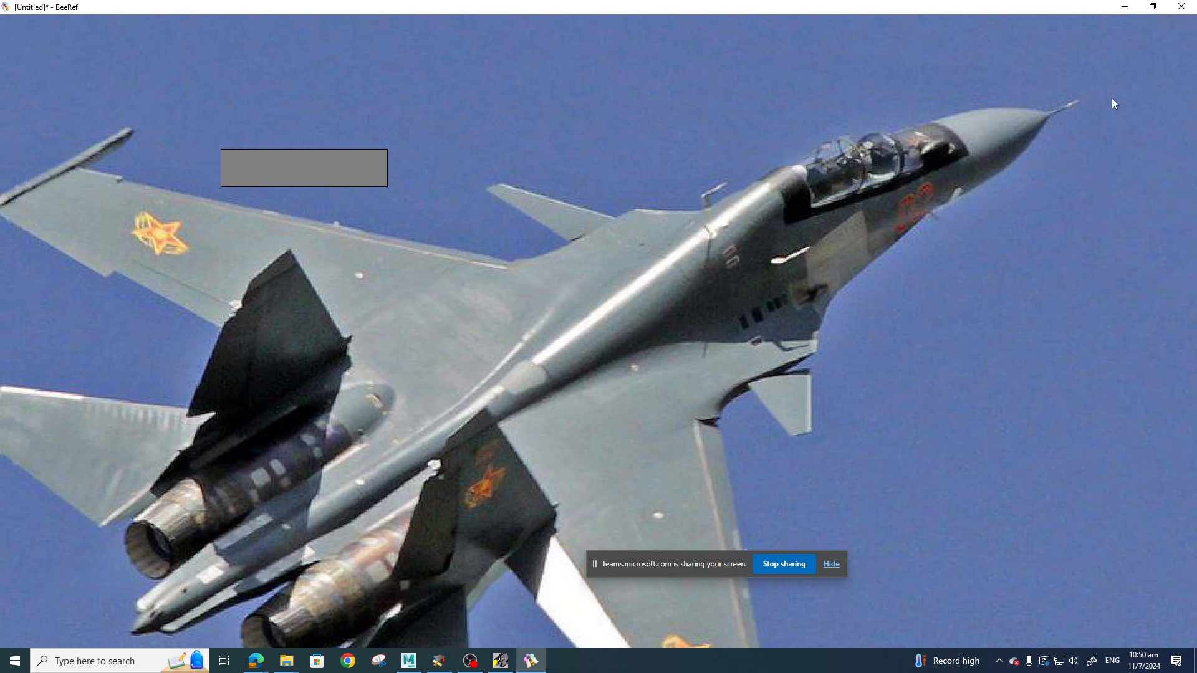
left_click(1152, 7)
middle_click_drag(945, 286, 806, 302)
middle_click_drag(620, 464, 591, 482, "shift")
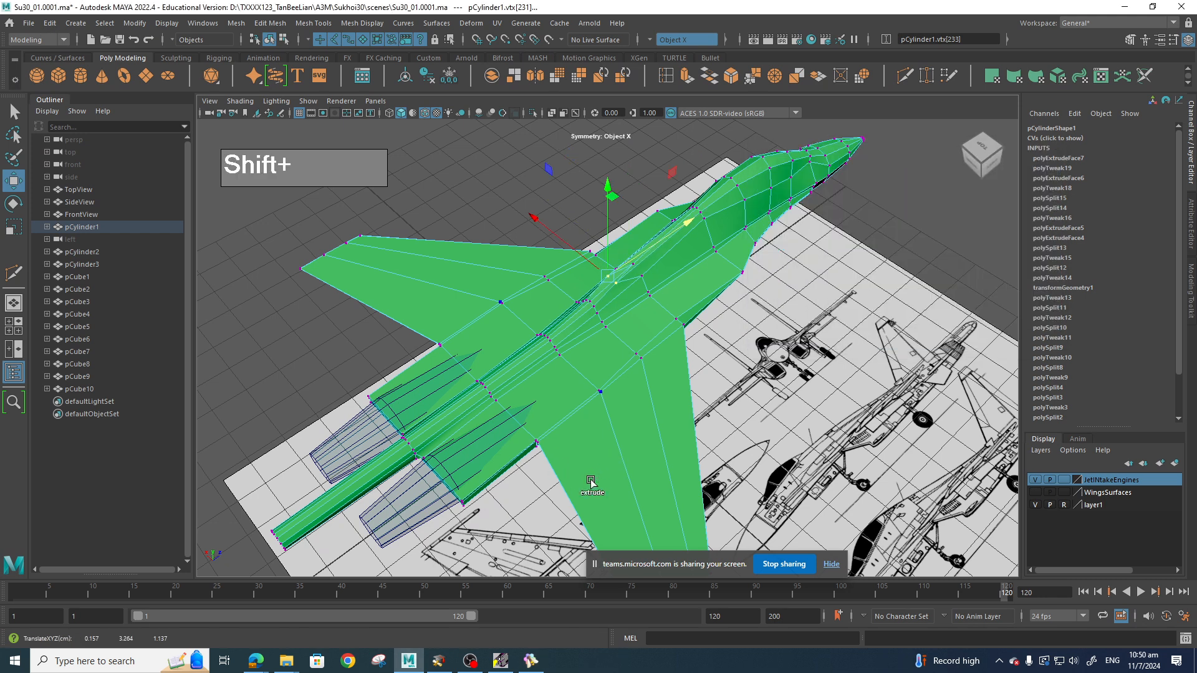
key("ctrl+z")
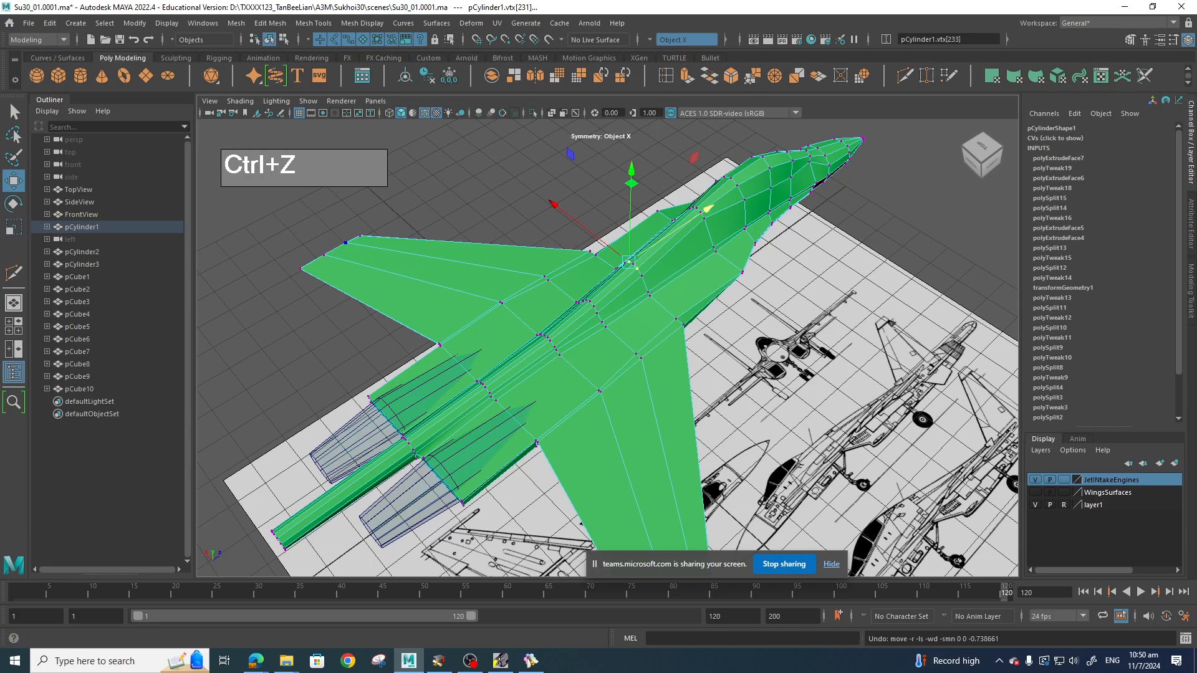
Compare the mesh with the BeeRef photo of the spine and cockpit in an enlarged window beside the model, then hide it.
left_click(530, 660)
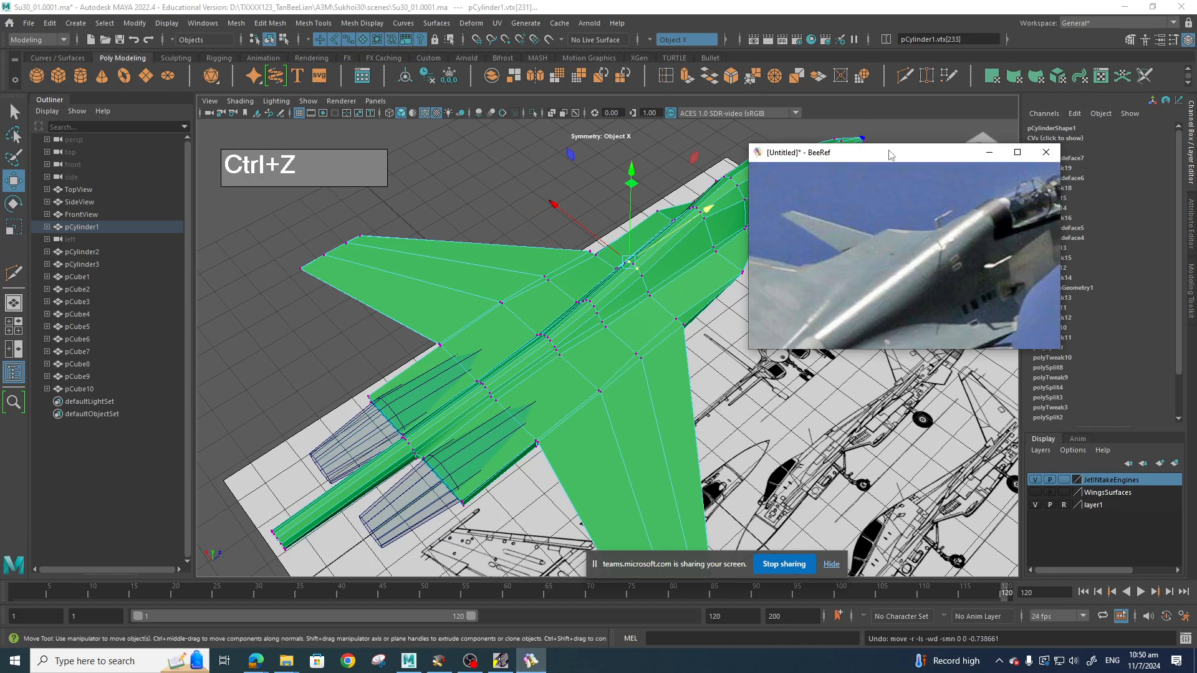
left_click_drag(890, 155, 915, 218)
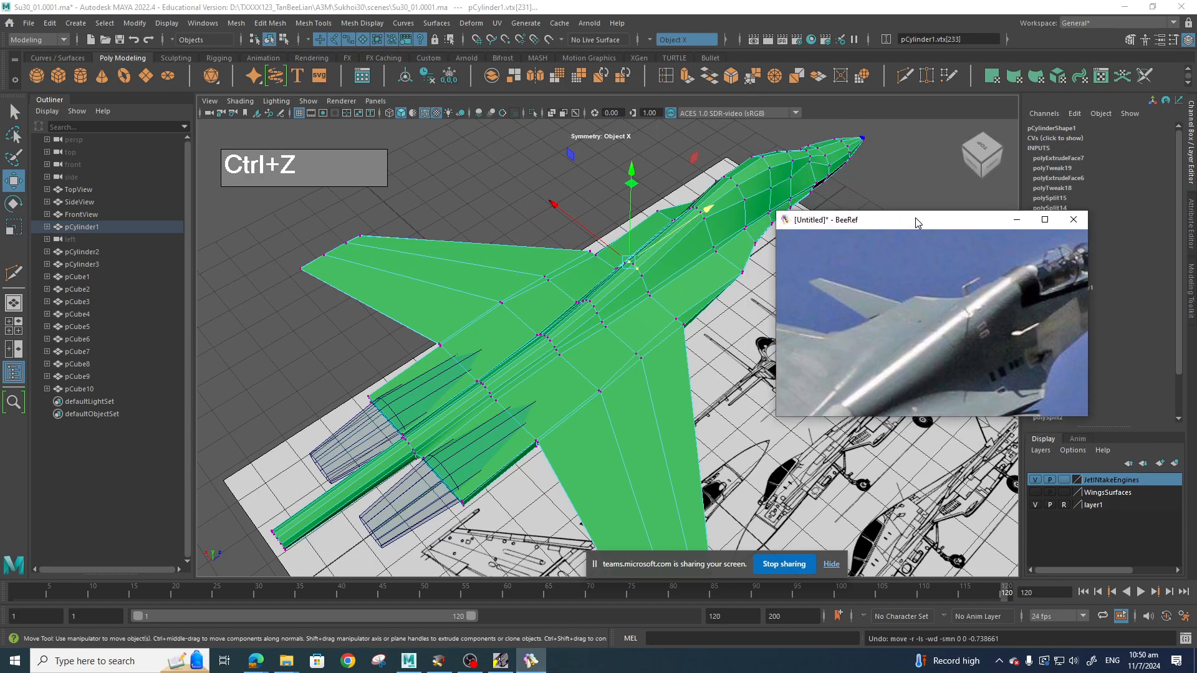
scroll(962, 312, "down", 1)
middle_click_drag(959, 310, 858, 321)
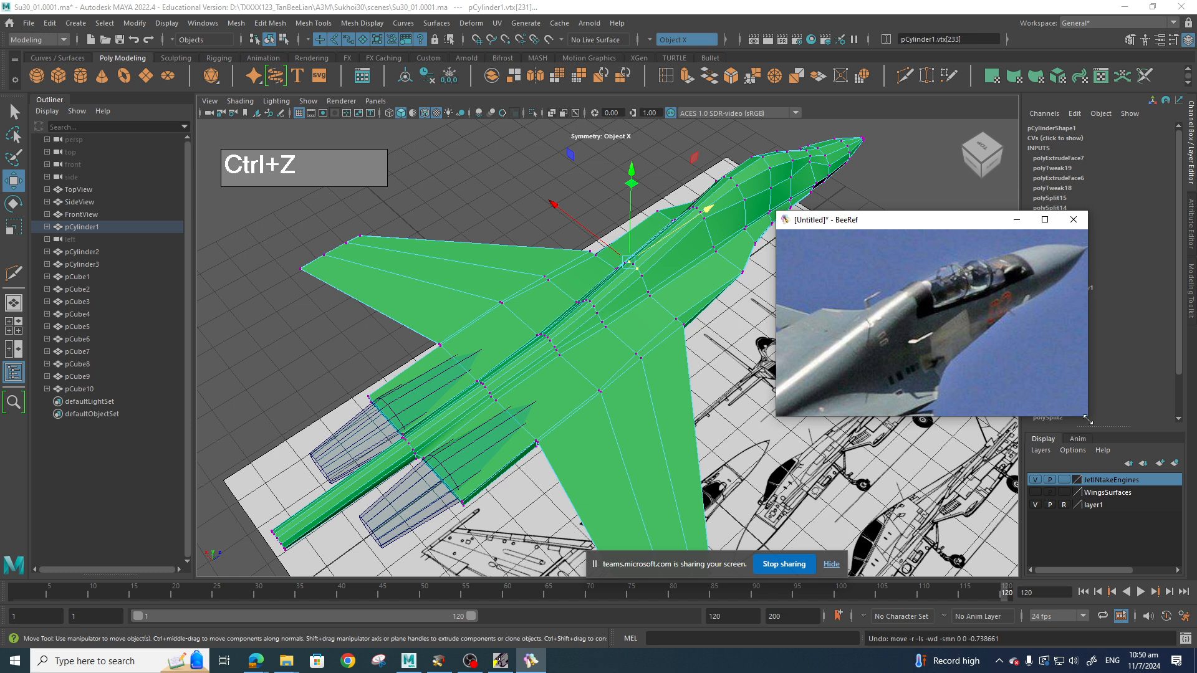
left_click_drag(1088, 420, 1136, 510)
middle_click_drag(728, 361, 688, 377, "alt")
left_click(530, 661)
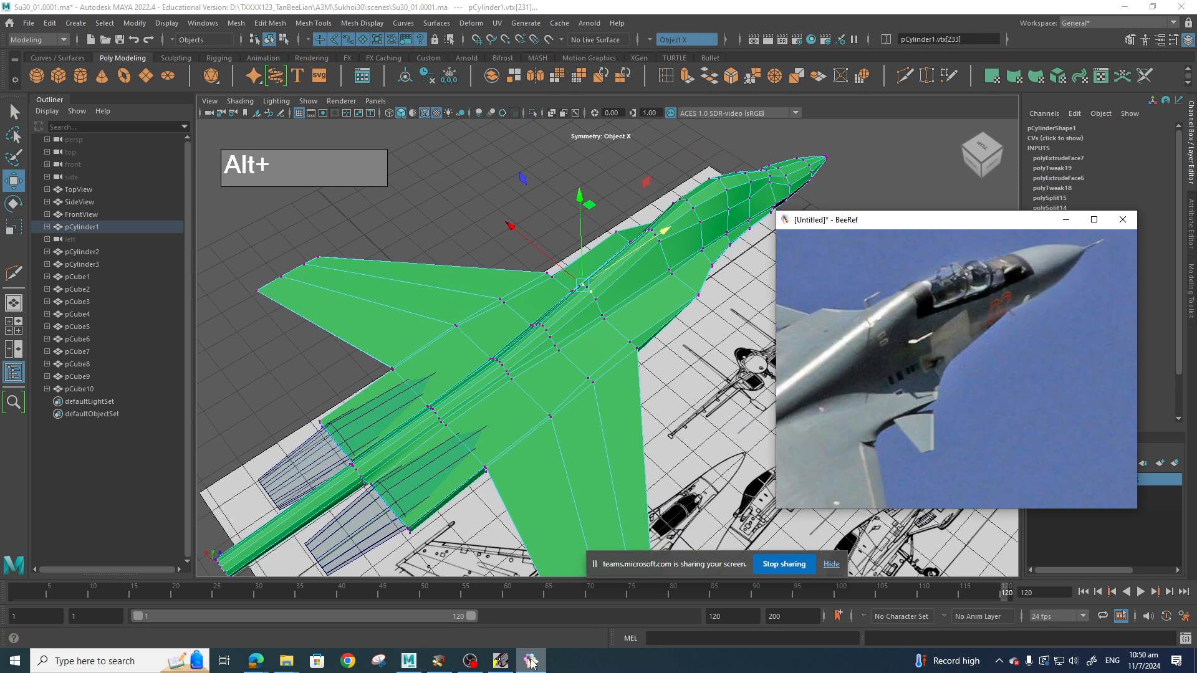
Slide the lower blend vertices between spine and wings along their edges, from the forward wing root back to mid-wing.
left_click(679, 285)
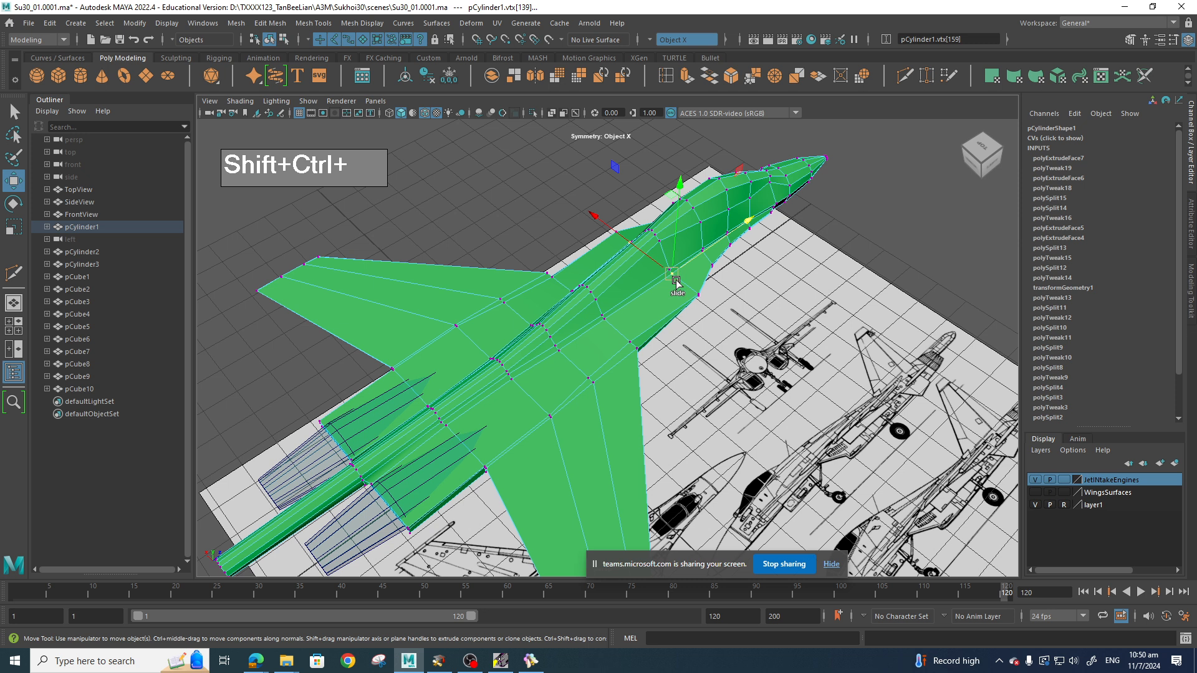
left_click_drag(676, 283, 678, 281, "ctrl+shift")
left_click(608, 319)
left_click_drag(608, 320, 514, 384, "ctrl+shift")
left_click(566, 354)
left_click(510, 378)
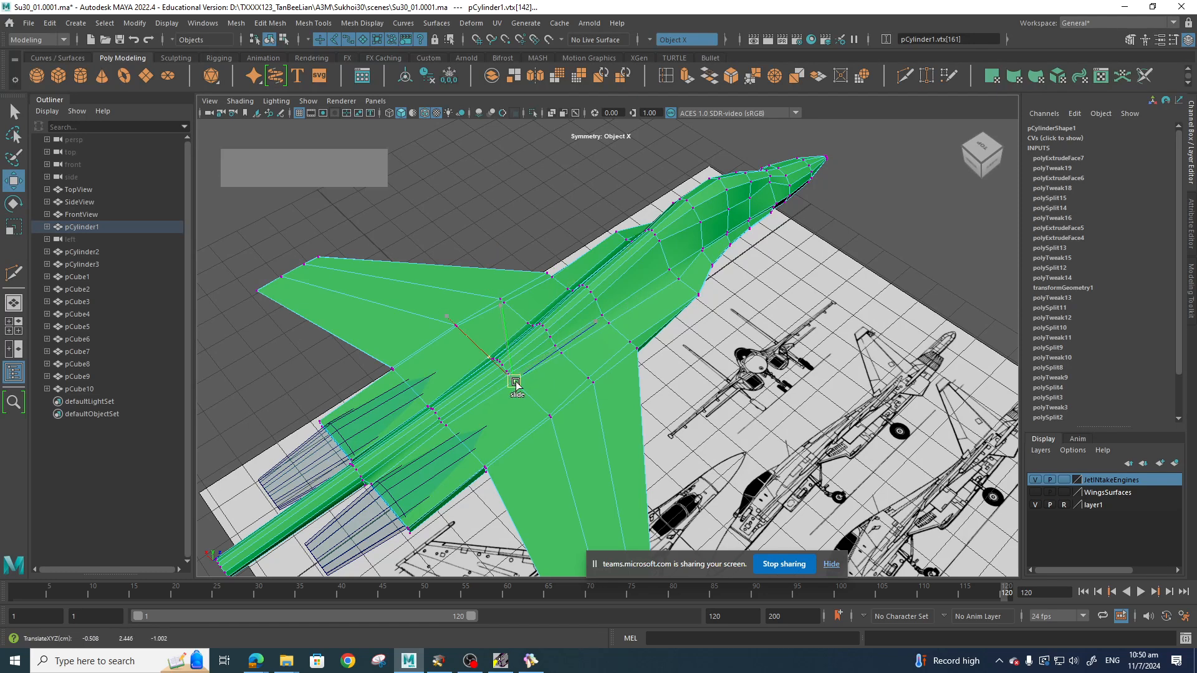
Slide the upper-side and lower-side fuselage vertices behind the cockpit along their edges to even out the wing-root blend.
left_click(667, 273)
left_click_drag(667, 273, 665, 250, "ctrl+shift")
left_click(602, 316)
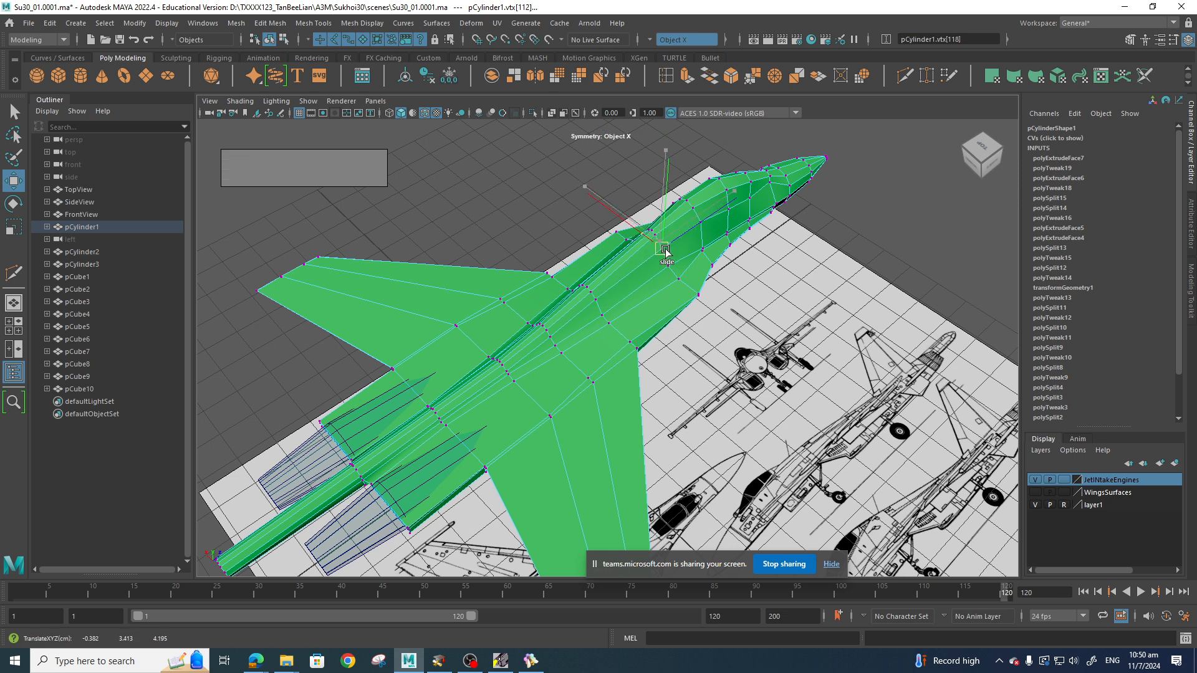
left_click(706, 258)
left_click_drag(706, 258, 709, 256, "ctrl+shift")
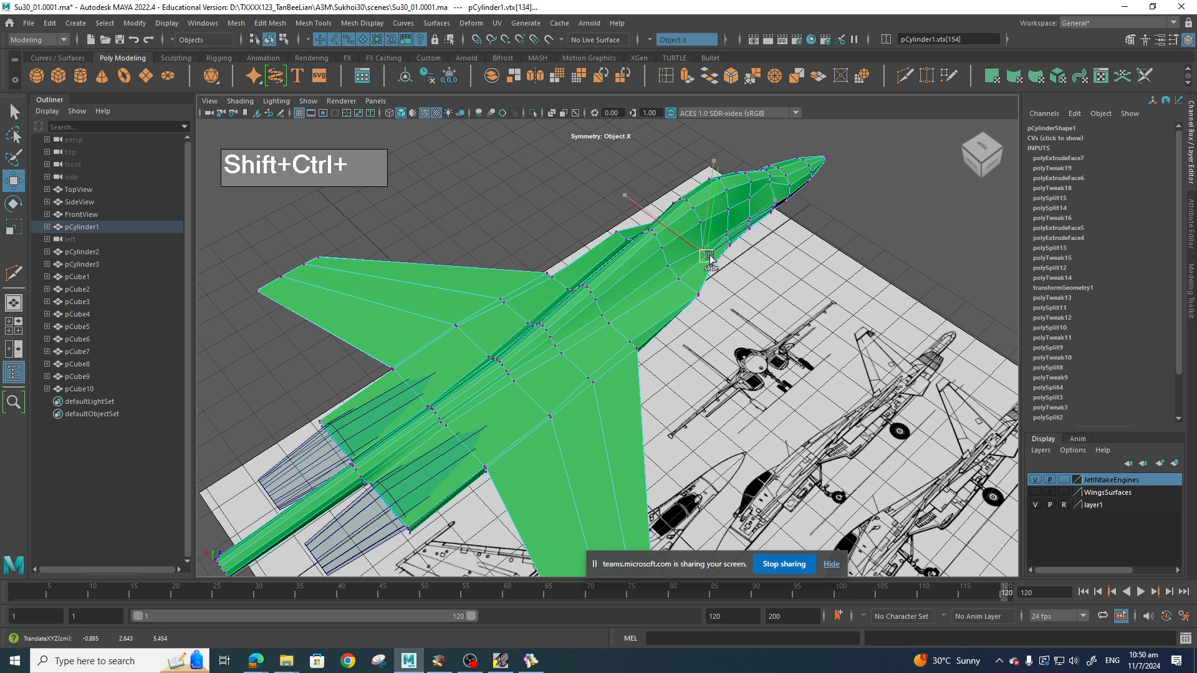
left_click(638, 328)
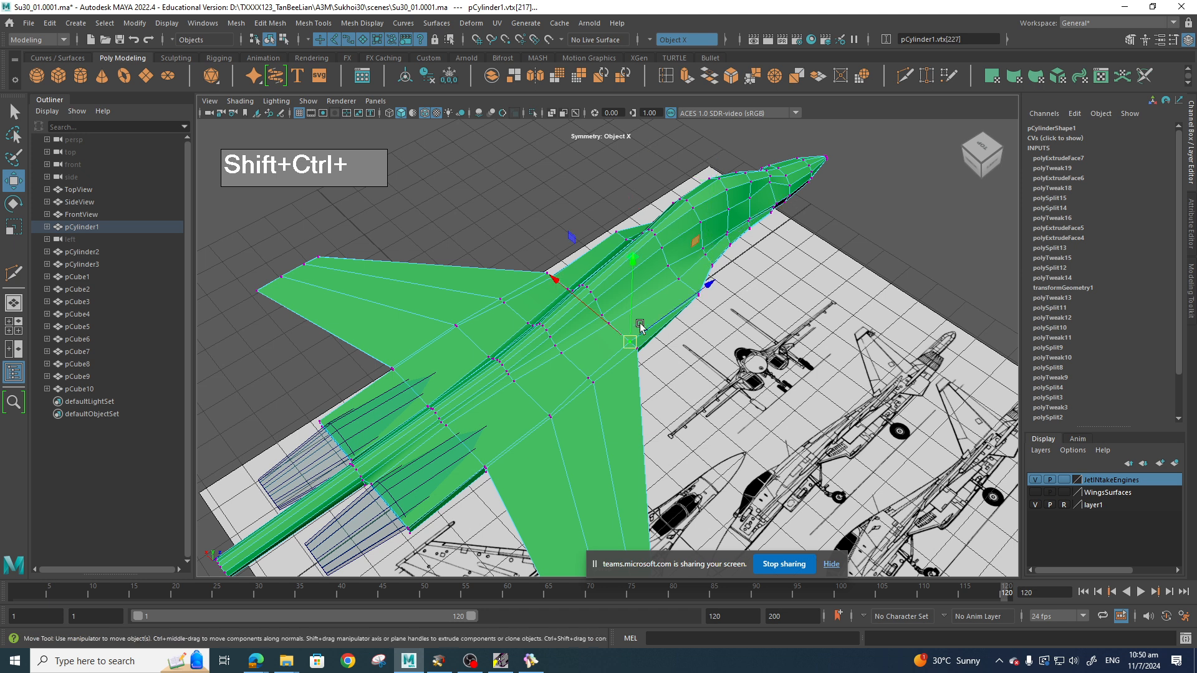
Slide the side vertices of the spine near the wings' trailing edge along their cross-section edges.
left_click_drag(644, 360, 579, 253, "alt")
scroll(601, 293, "up", 4)
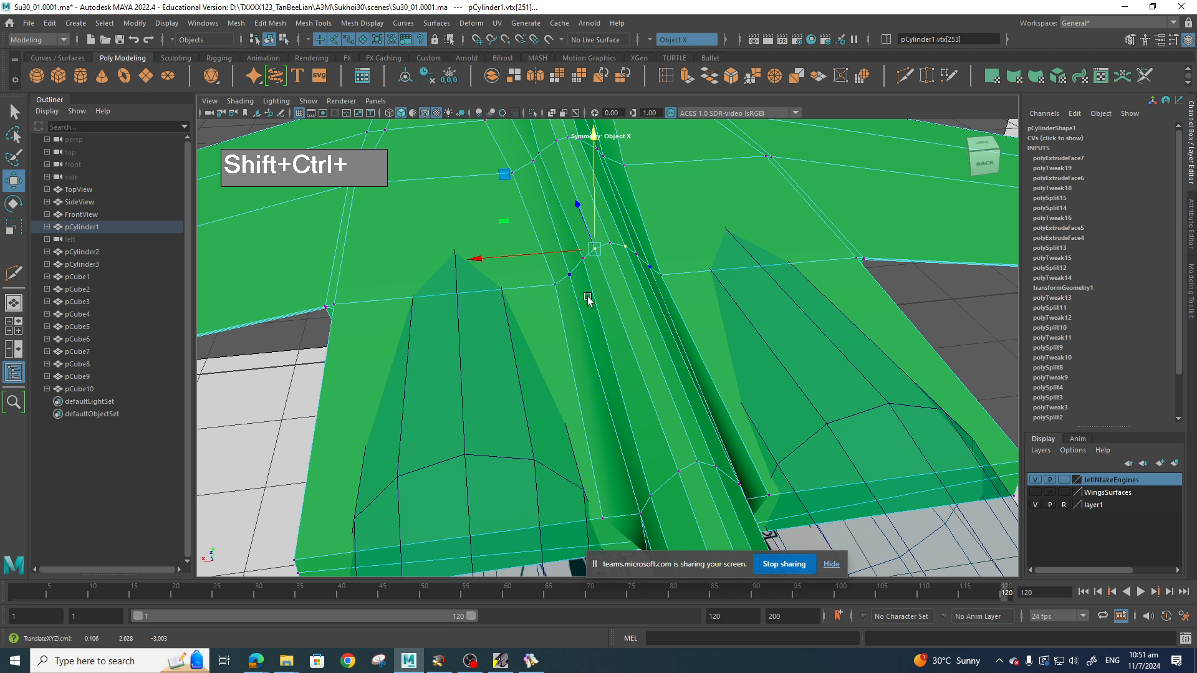
left_click_drag(587, 300, 581, 268, "ctrl+shift")
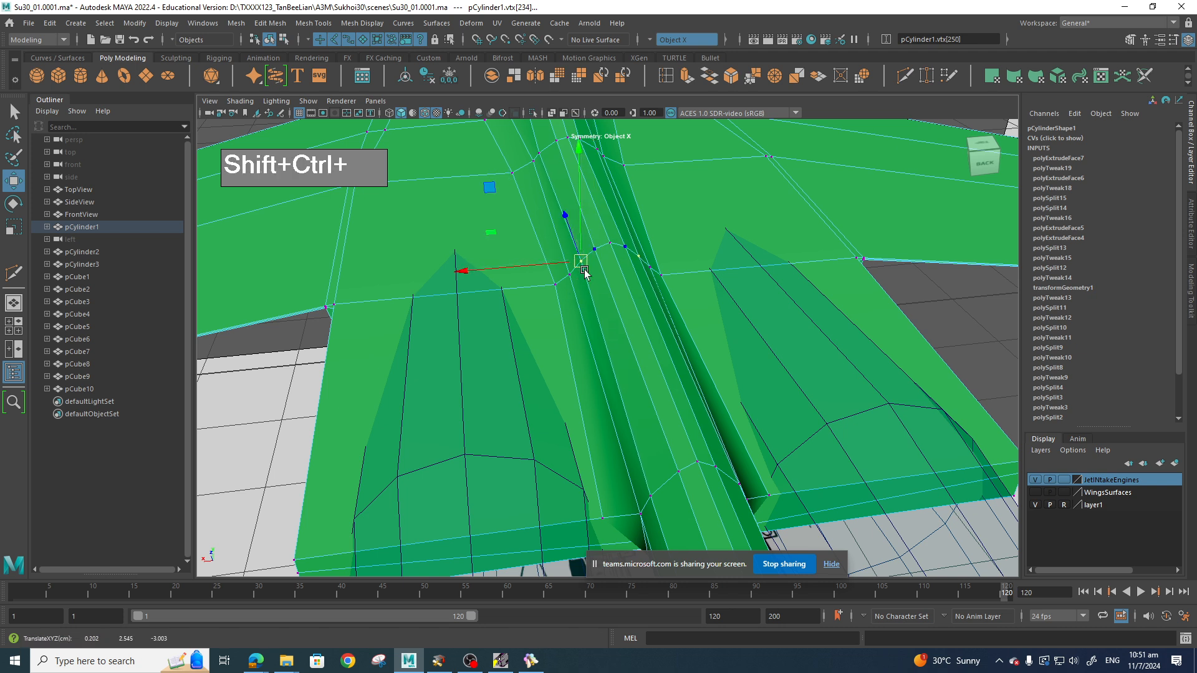
Slide the upper spine vertices behind the cockpit outward along their edges and nudge a farther-aft row's side vertices inward along X.
left_click_drag(598, 323, 555, 367, "alt")
middle_click_drag(554, 366, 566, 387, "alt")
left_click_drag(567, 387, 636, 372, "alt")
middle_click_drag(636, 372, 654, 406, "alt")
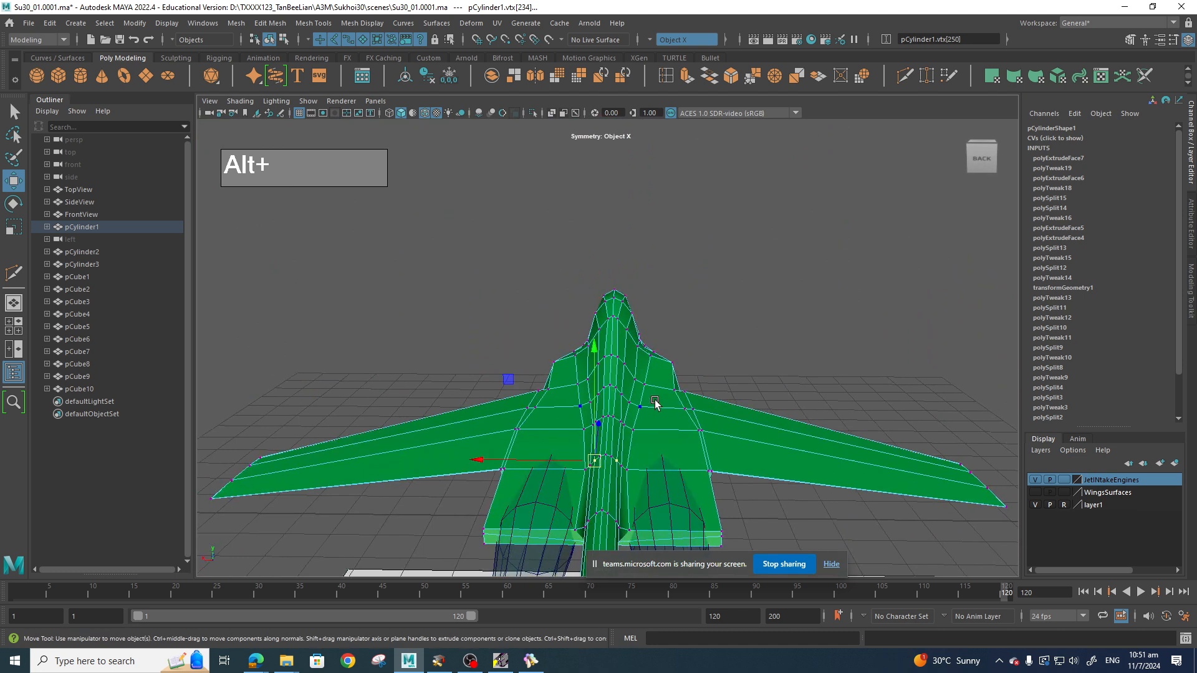
scroll(655, 399, "up", 5)
left_click_drag(657, 380, 655, 367, "alt")
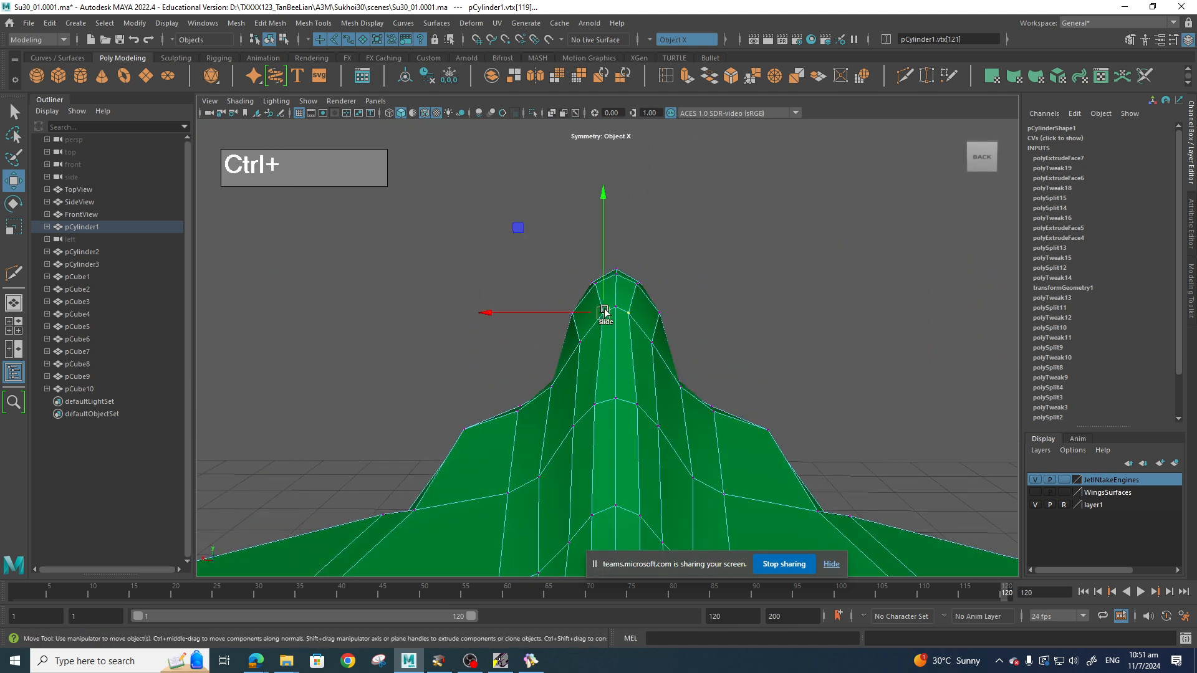
left_click_drag(604, 312, 599, 314, "ctrl+shift")
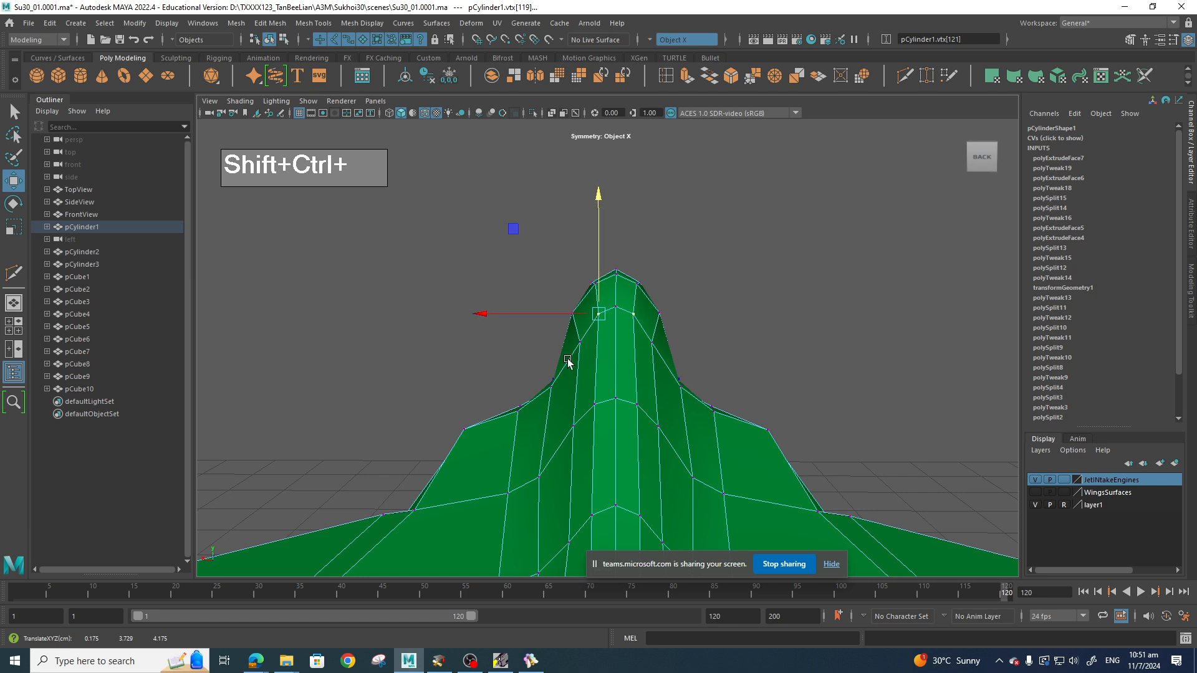
left_click(573, 381, "ctrl+shift")
left_click_drag(549, 430, 554, 432, "ctrl+shift")
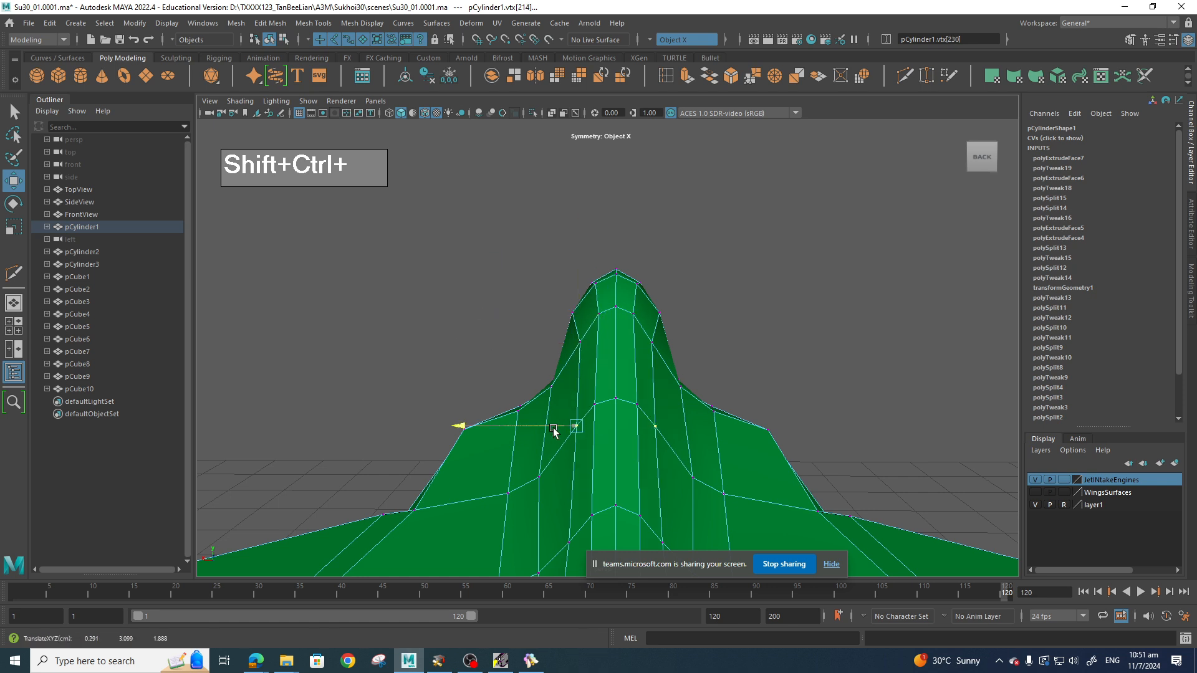
scroll(673, 446, "down", 8)
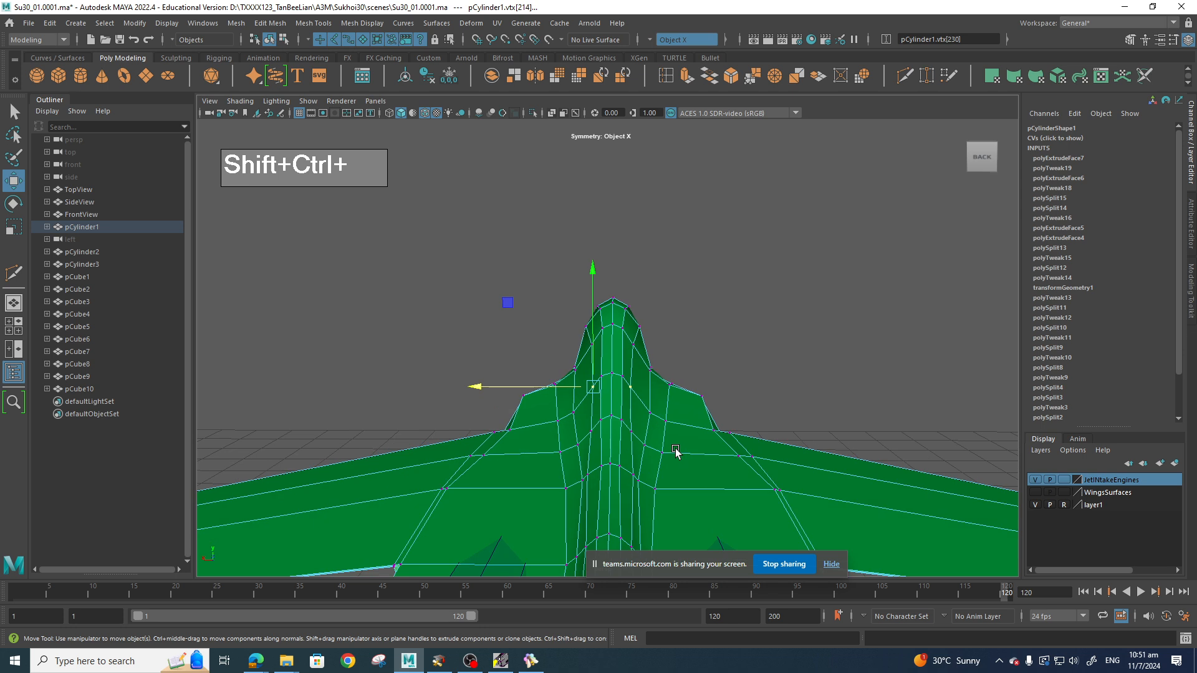
Examine the tail boom and engine nozzles in the BeeRef reference photo.
left_click_drag(661, 460, 630, 390, "alt")
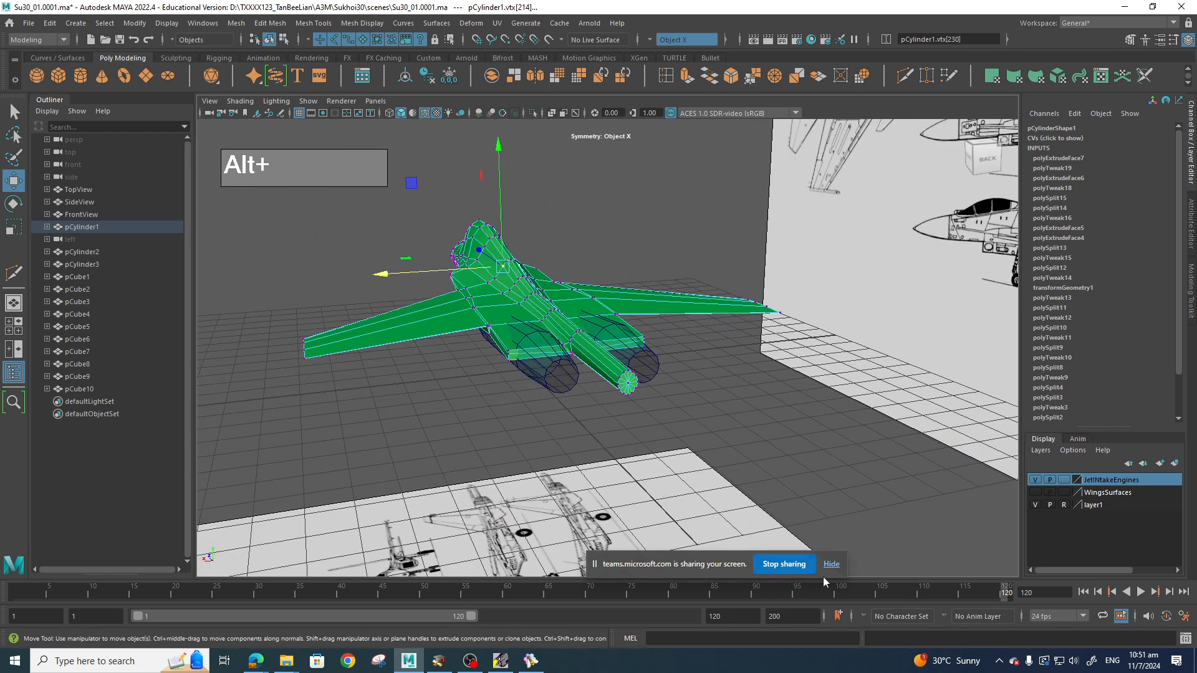
left_click(532, 659)
middle_click_drag(929, 382, 1150, 175)
scroll(961, 324, "down", 3)
scroll(975, 359, "up", 6)
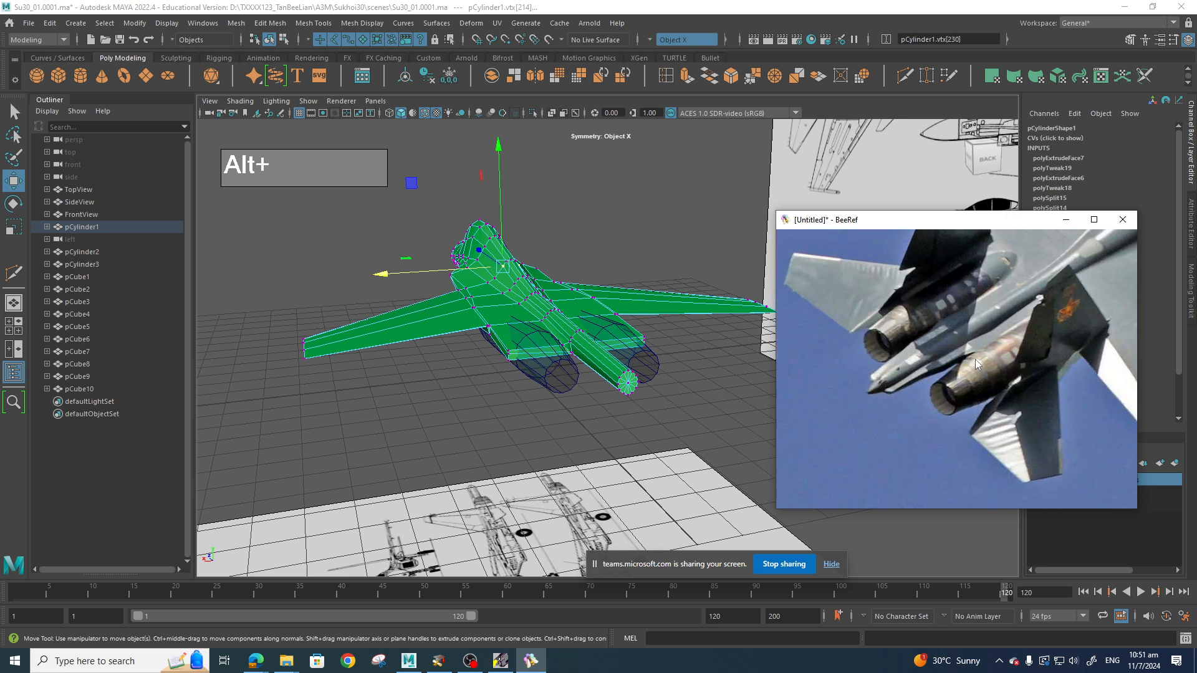
scroll(974, 357, "down", 2)
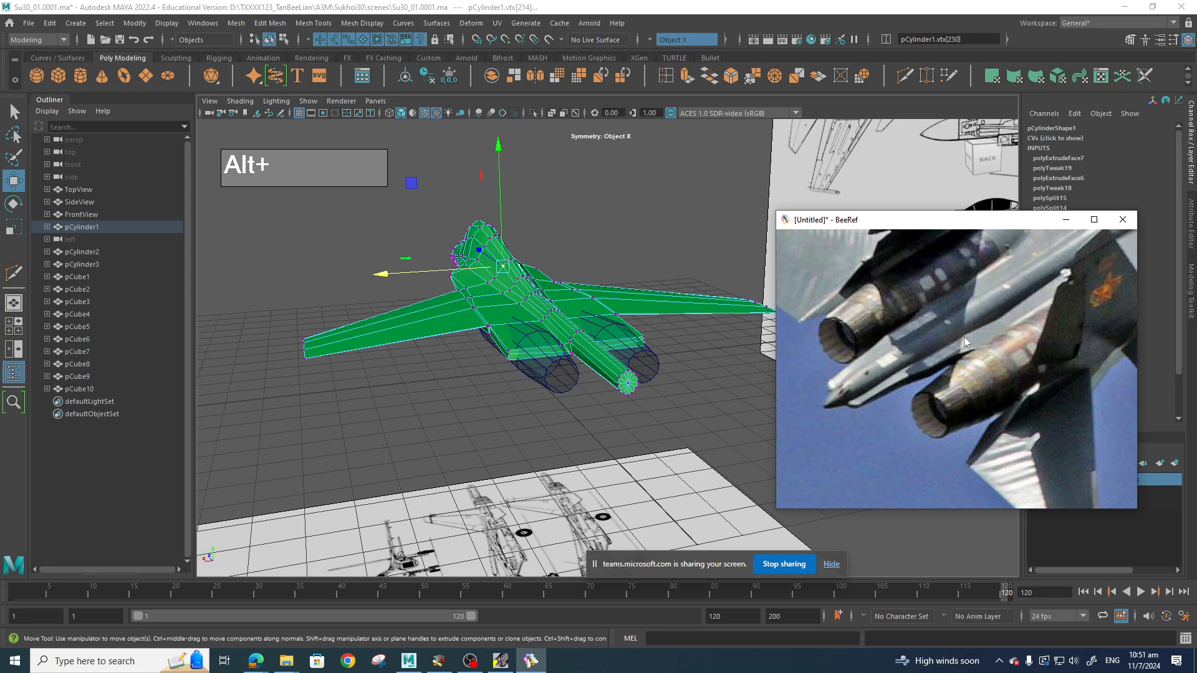
scroll(649, 375, "up", 2)
Inspect the junction of the tail boom and rear fuselage from below, picking its lower corner vertices, and check the fuselage's overall shape.
left_click_drag(649, 376, 605, 340, "alt")
scroll(621, 375, "up", 3)
scroll(605, 339, "up", 2)
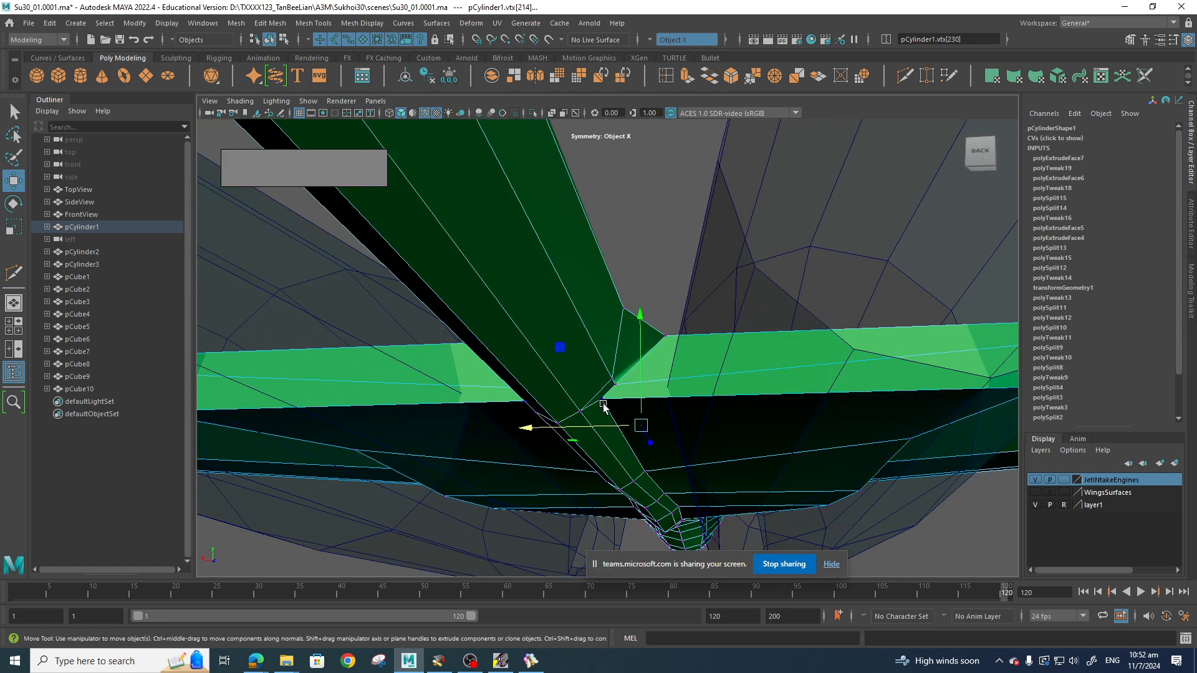
left_click_drag(605, 400, 645, 455, "ctrl")
left_click(624, 388)
left_click(602, 402)
scroll(642, 369, "down", 3)
scroll(645, 380, "down", 5)
left_click_drag(642, 369, 612, 511, "alt")
scroll(660, 381, "up", 5)
left_click_drag(655, 411, 594, 386, "alt")
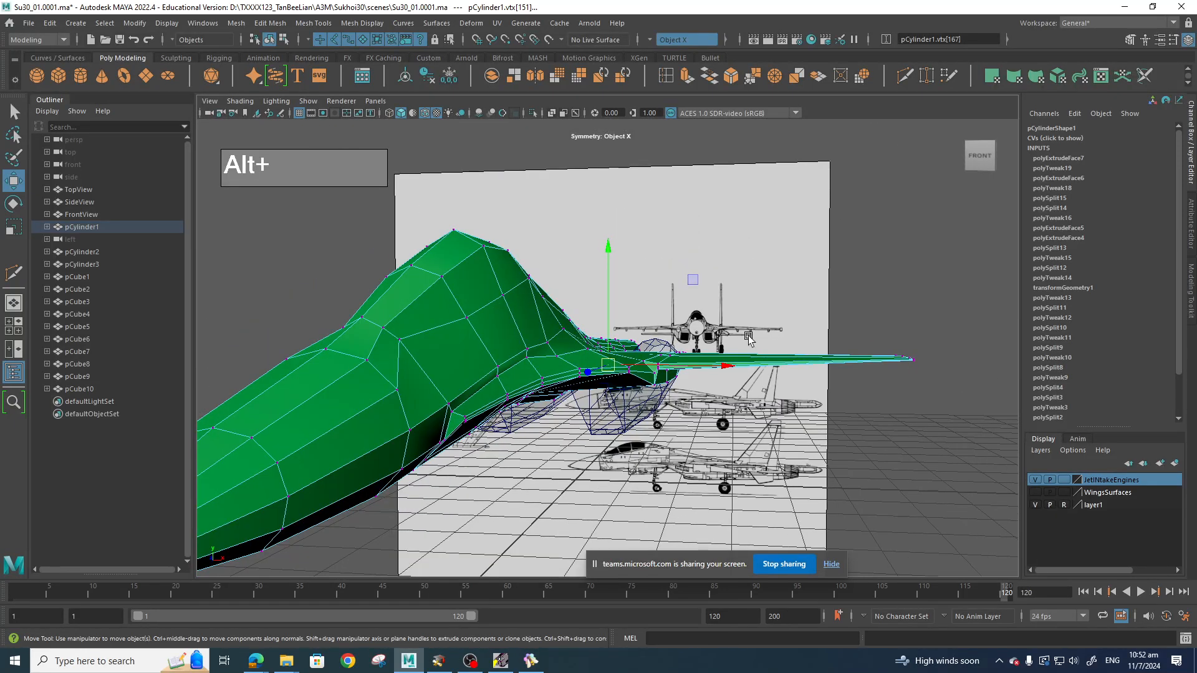
left_click_drag(748, 335, 771, 354, "alt")
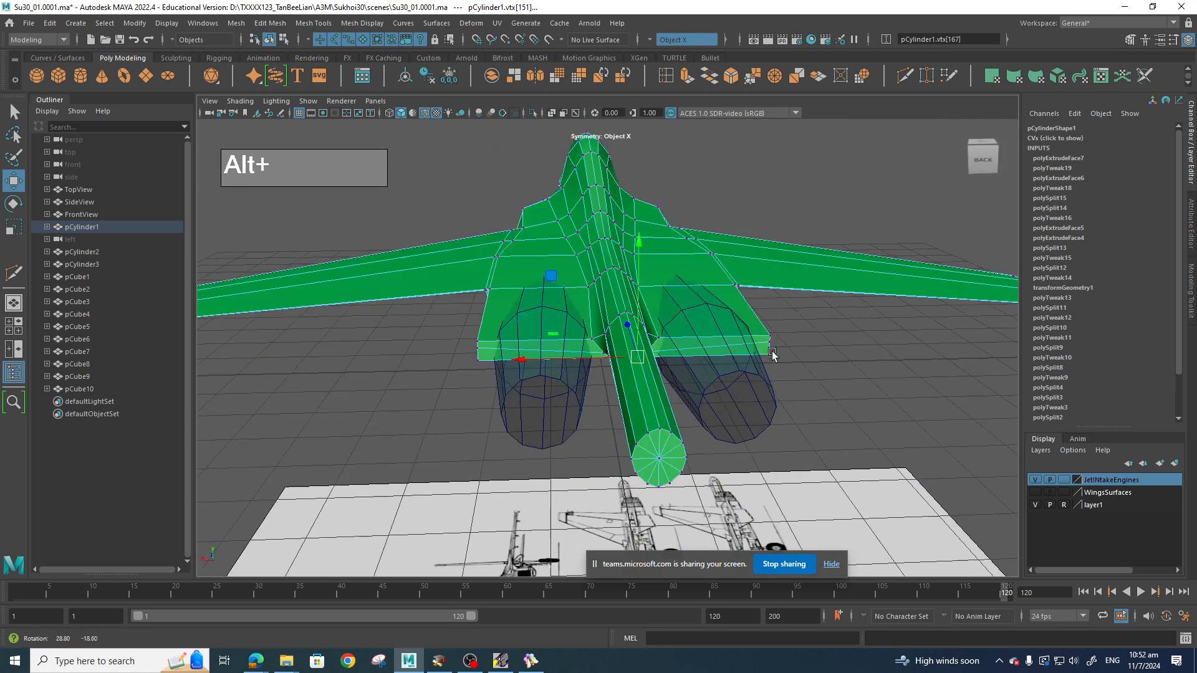
Hide the JetINtakeEngines layer and select the rear end faces of the fuselage on both sides of the tail boom.
right_click_drag(771, 353, 820, 375, "alt")
middle_click_drag(820, 375, 766, 371, "alt")
right_click_drag(773, 318, 779, 360)
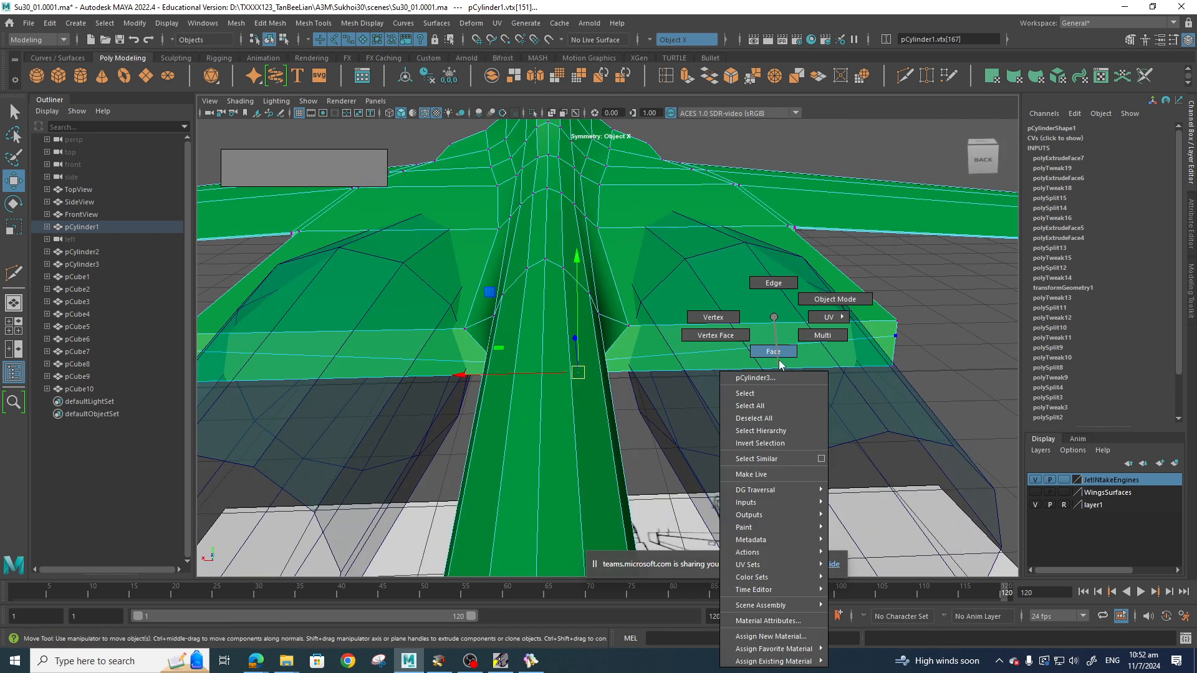
double_click(624, 350)
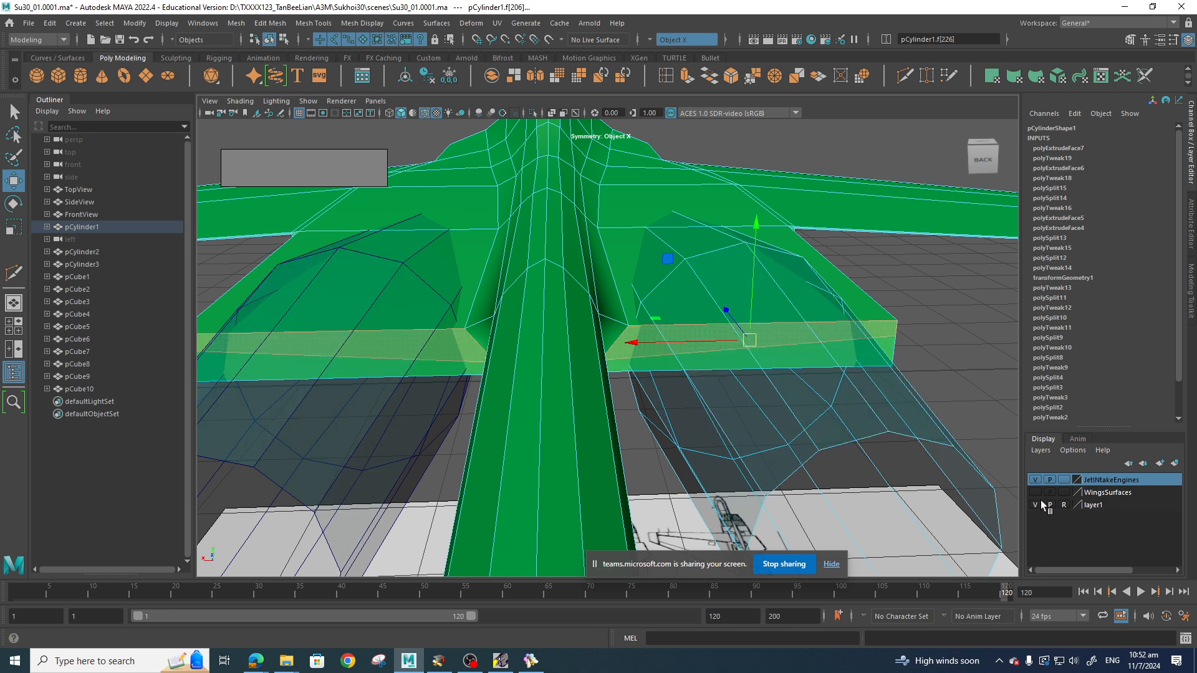
left_click(1035, 480)
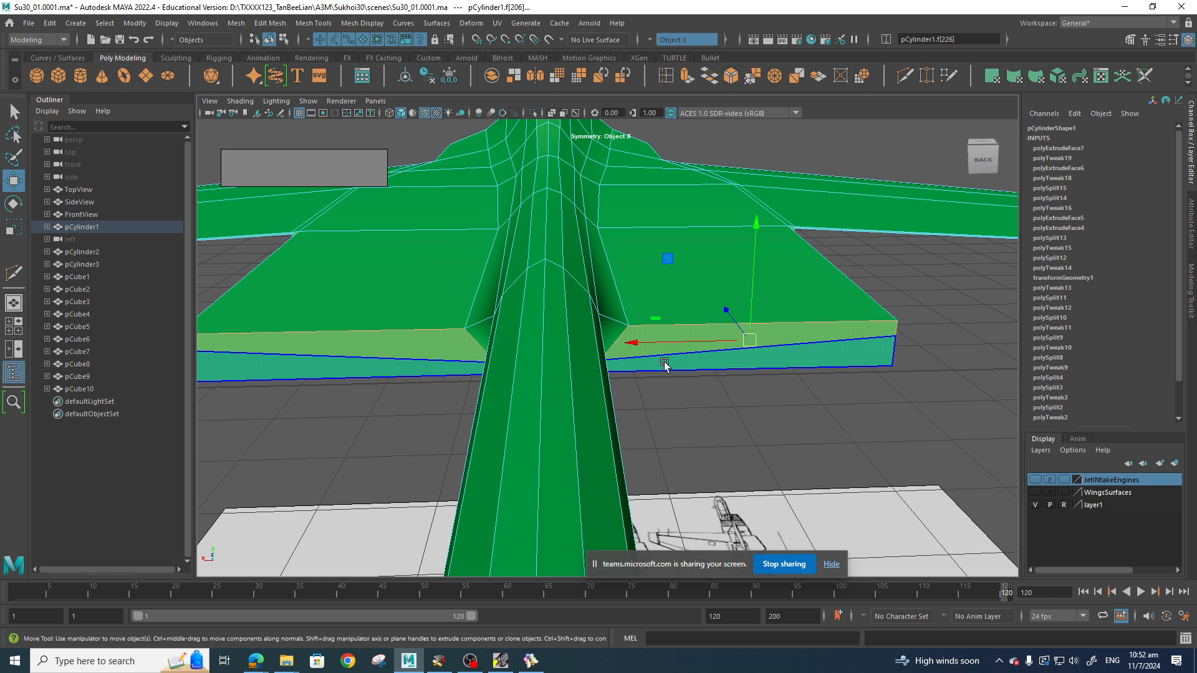
left_click(382, 369, "shift")
left_click_drag(383, 370, 708, 472, "alt")
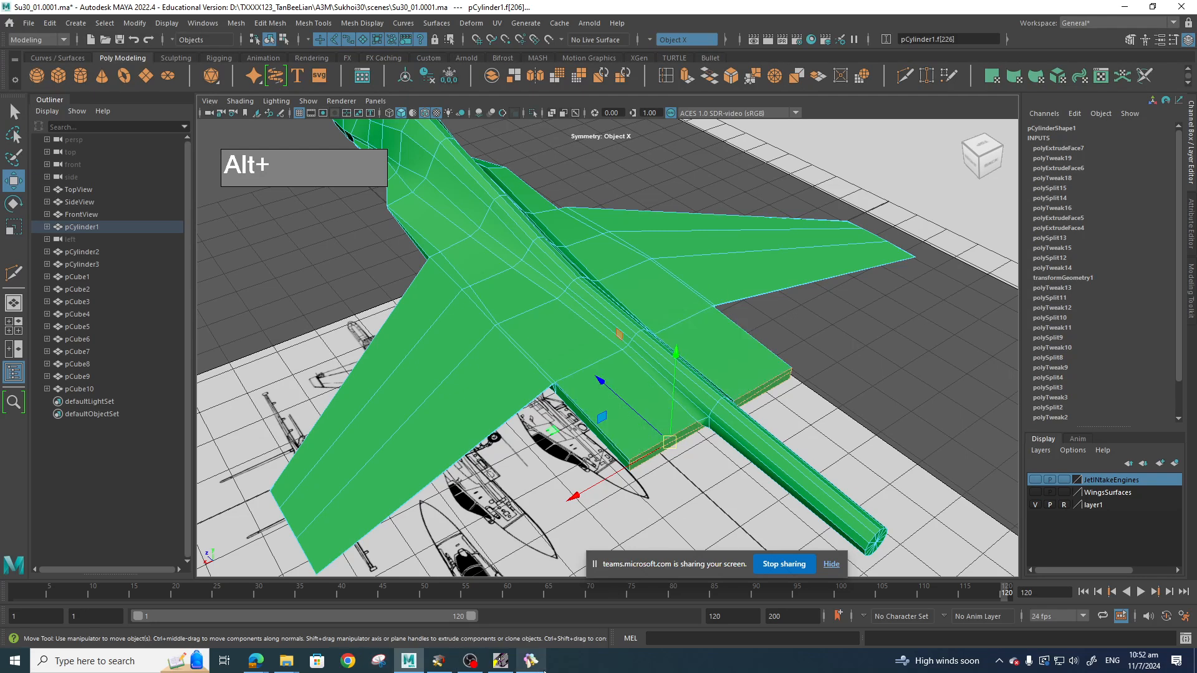
Check the tail in the reference photo and move the lower and middle inner corner vertices of the rear end faces outward along X.
left_click(531, 660)
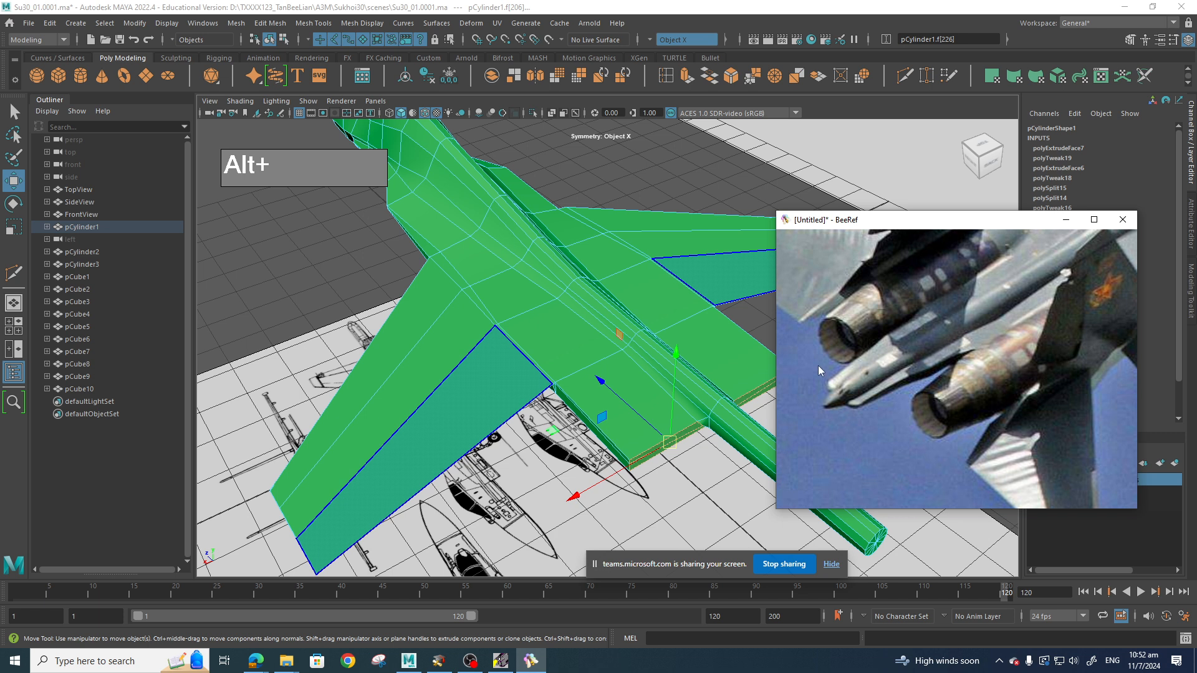
left_click_drag(709, 486, 673, 443, "alt")
scroll(677, 460, "up", 5)
scroll(673, 402, "up", 5)
left_click_drag(673, 401, 650, 289, "alt")
right_click_drag(654, 298, 528, 286)
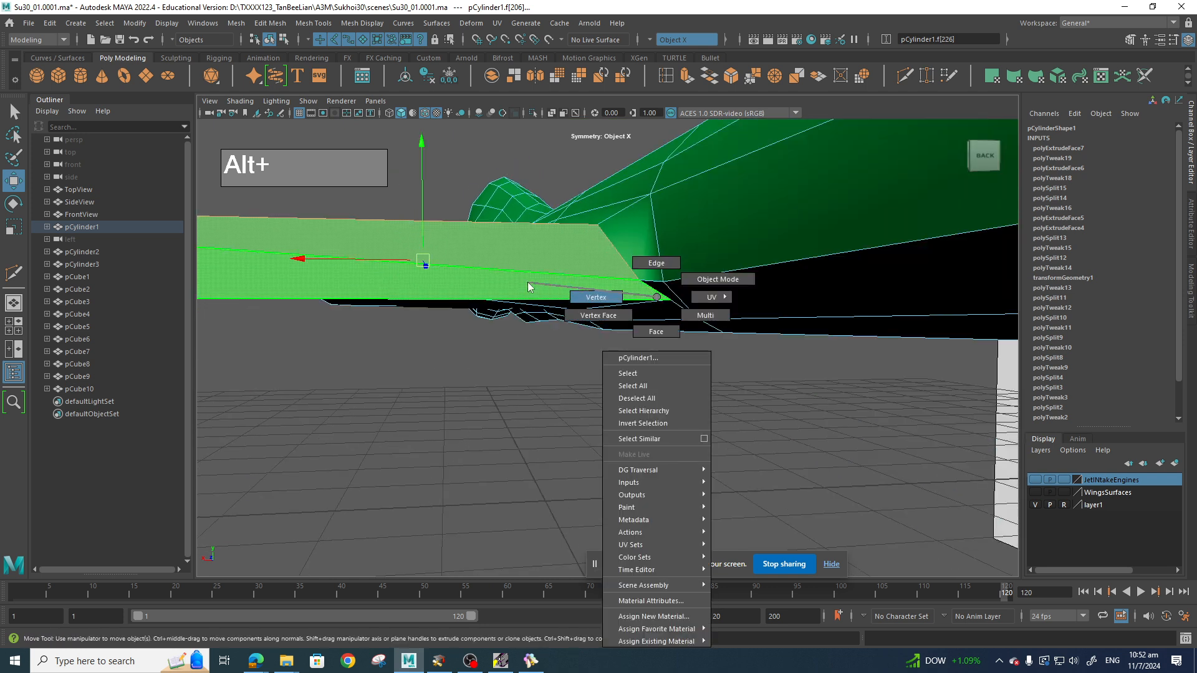
right_click_drag(600, 306, 599, 305)
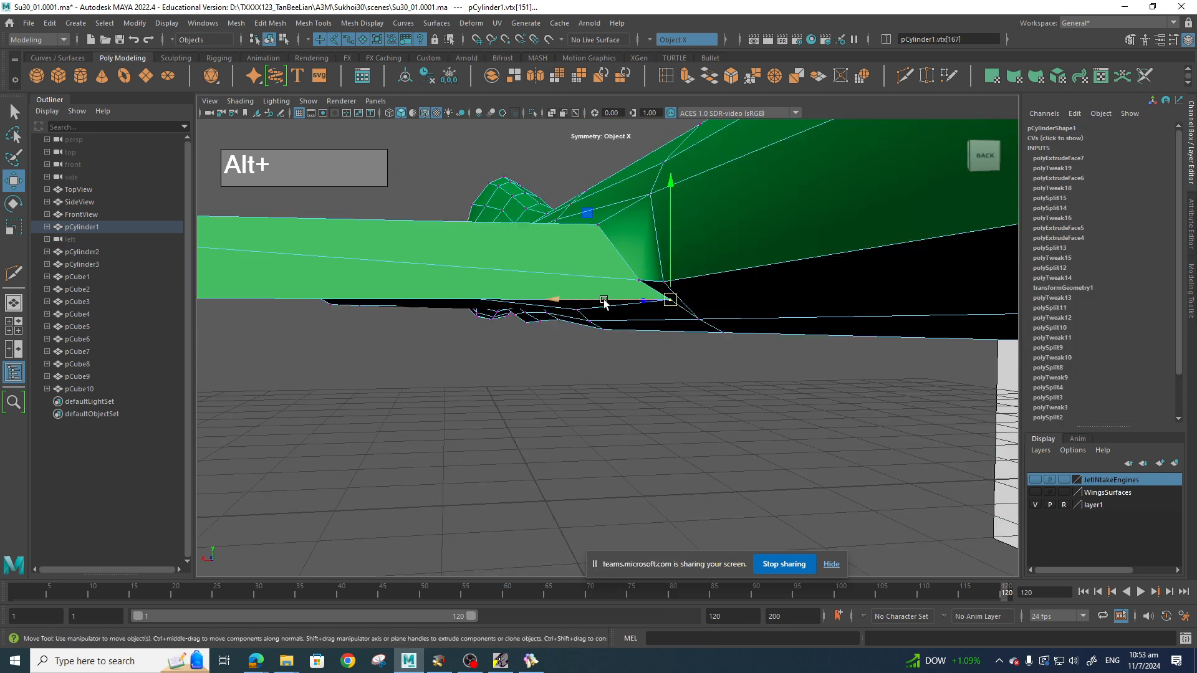
left_click(565, 300)
left_click(638, 281)
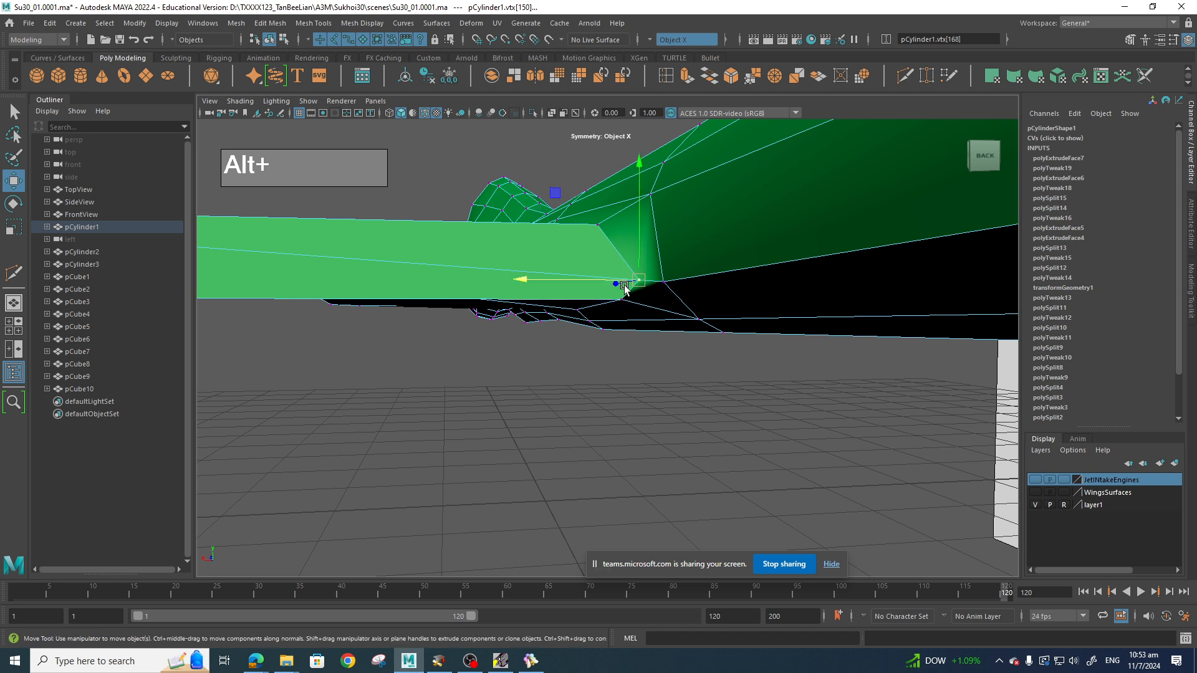
left_click_drag(574, 281, 538, 281)
Scale the three inner corner vertices beside the tail boom along X to line them up and move them outward along X.
left_click_drag(673, 291, 449, 268, "alt")
left_click(658, 337)
right_click_drag(450, 268, 461, 295)
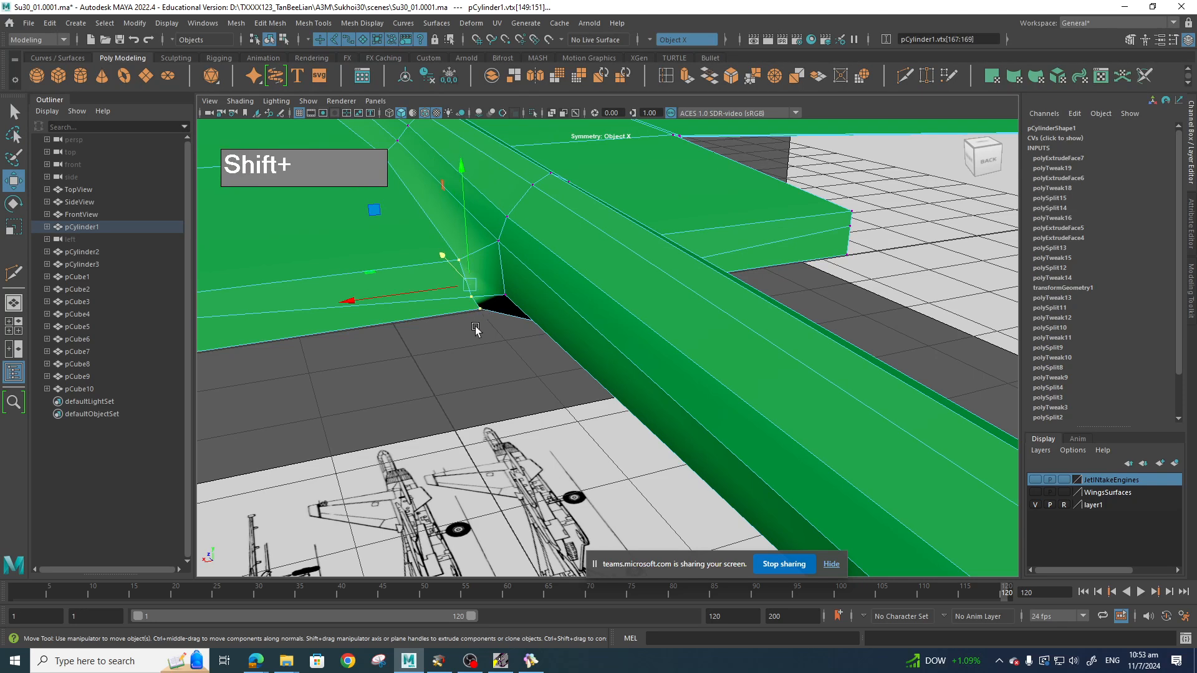
key("r")
left_click_drag(356, 300, 416, 297)
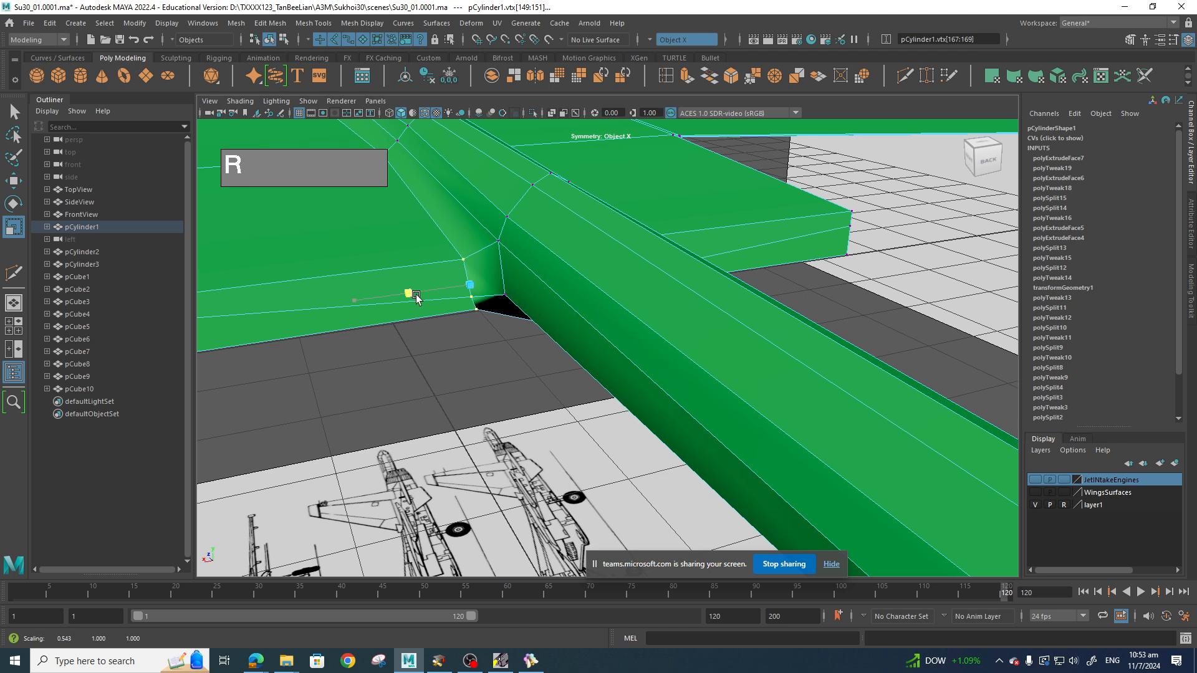
key("q")
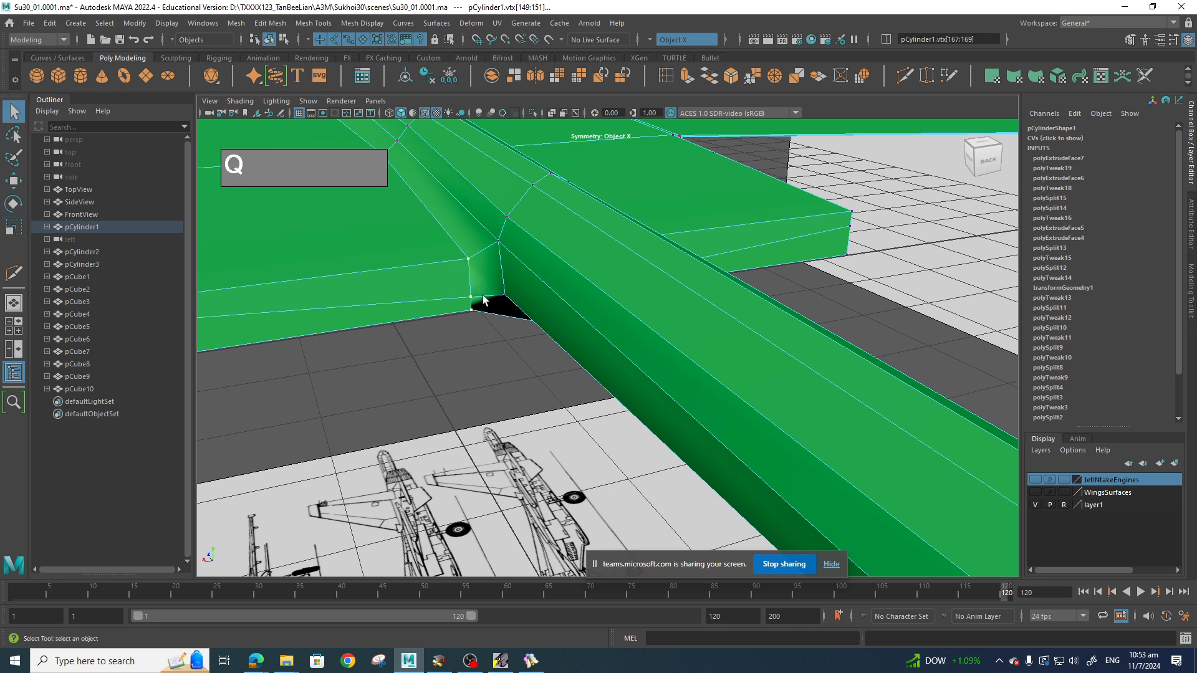
key("w")
left_click_drag(423, 288, 375, 291)
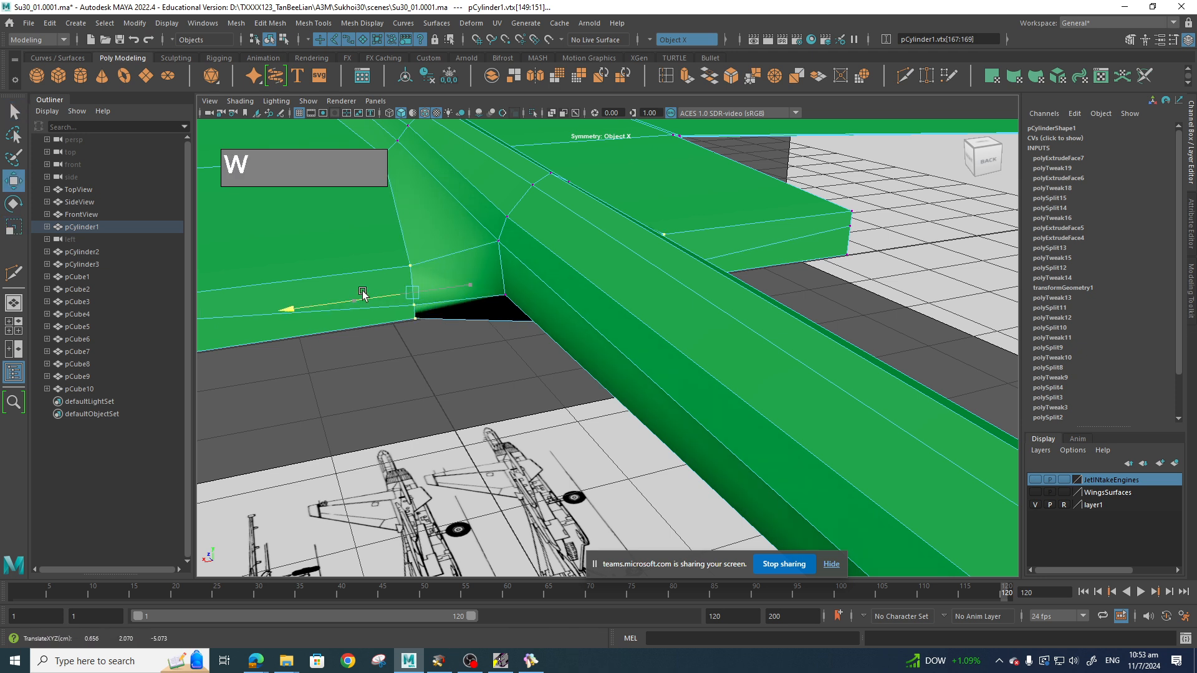
Extrude the narrow faces beside the tail boom rearward to the boom's end and move the new end faces outward along X.
left_click_drag(478, 316, 547, 301, "alt")
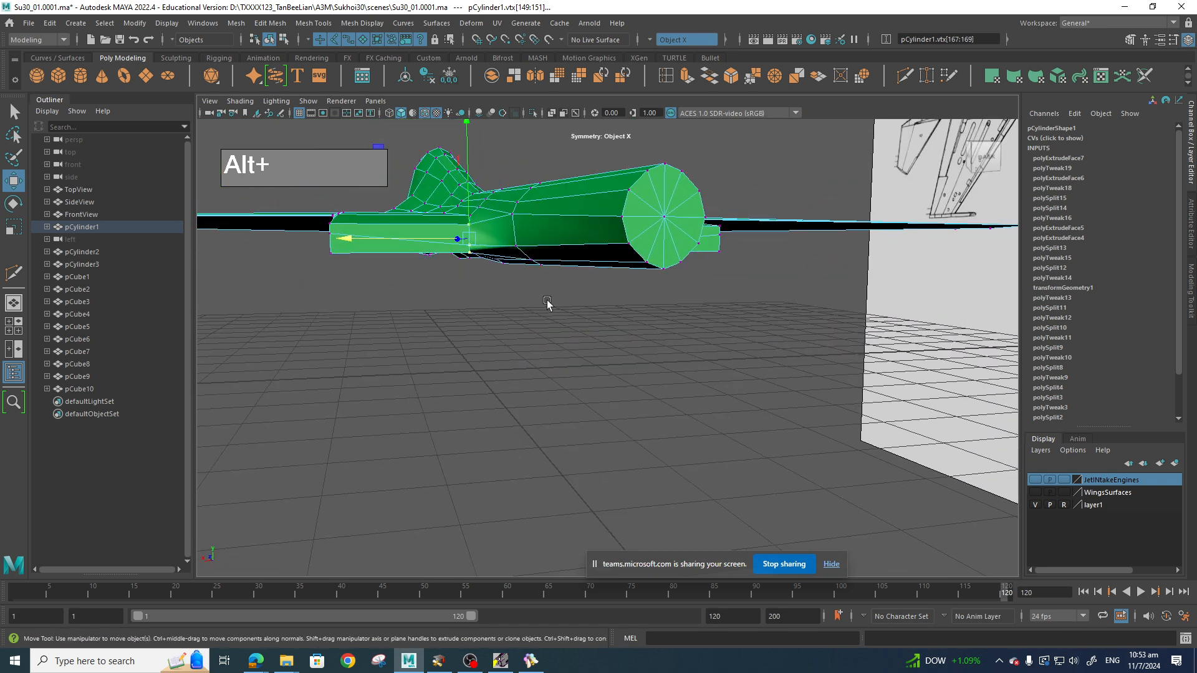
right_click_drag(504, 228, 506, 269)
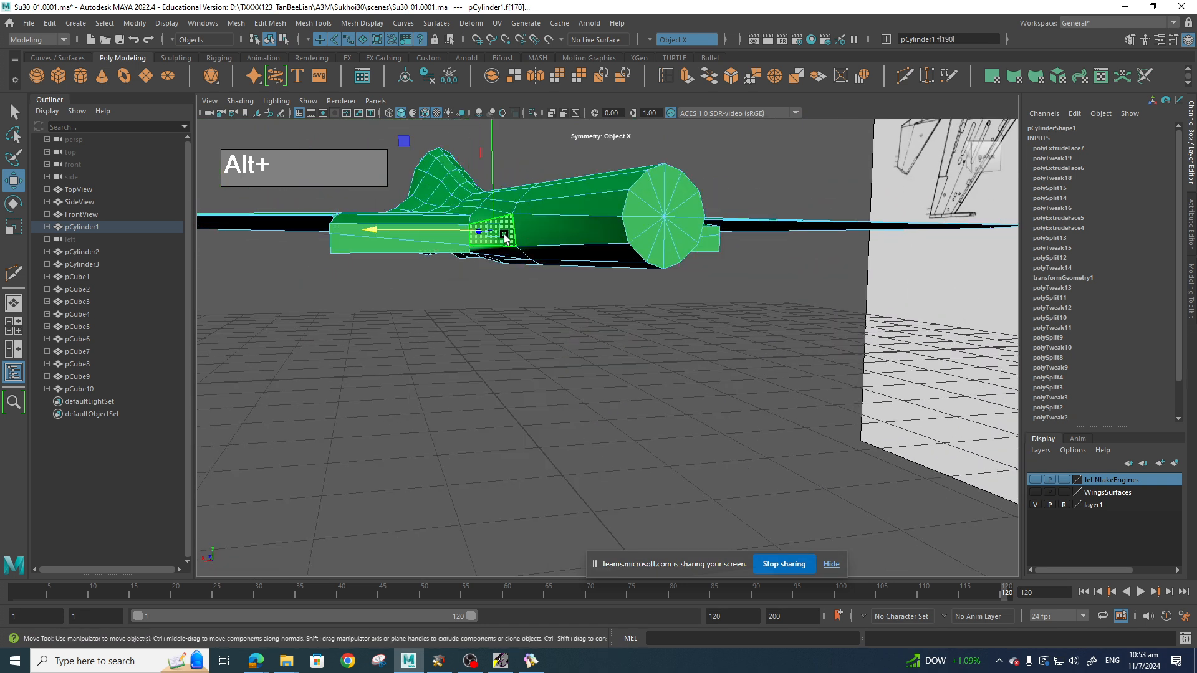
left_click_drag(563, 316, 591, 317, "alt")
scroll(561, 322, "up", 5)
middle_click_drag(591, 318, 469, 319, "alt")
left_click_drag(470, 319, 589, 380, "alt")
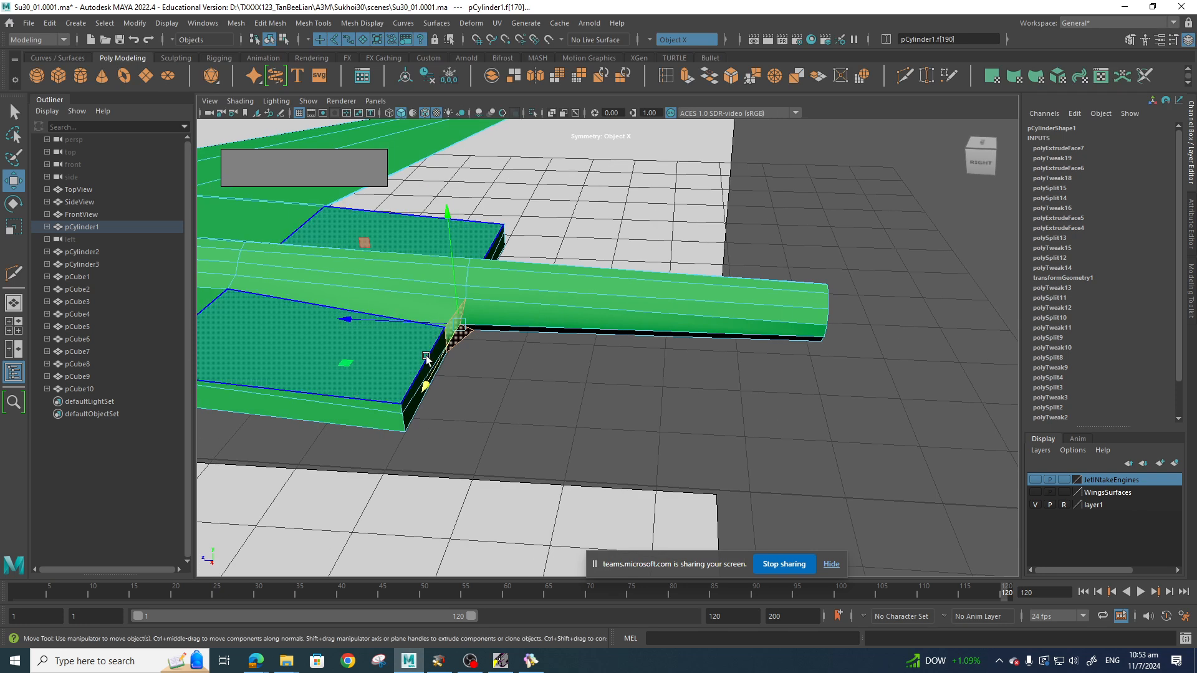
left_click_drag(426, 359, 541, 350, "shift")
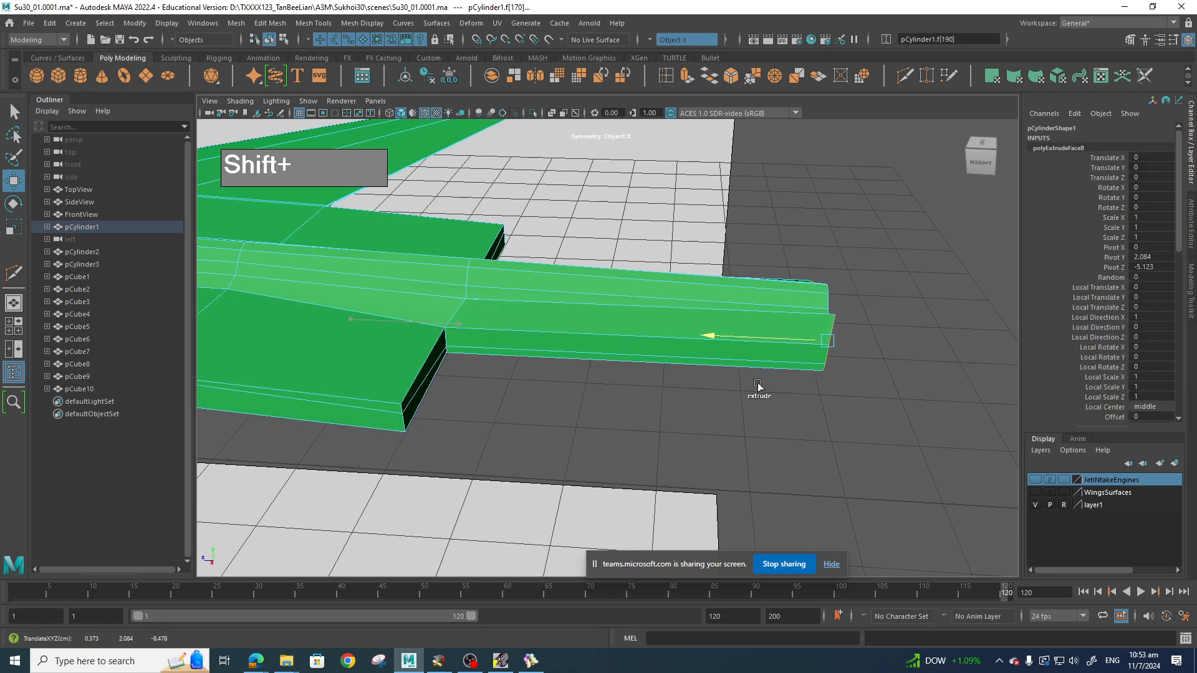
left_click_drag(909, 401, 843, 348, "alt")
left_click_drag(759, 239, 469, 319)
Delete the extrusions' inner side faces and the tail boom's lower side faces that face them.
right_click_drag(540, 342, 638, 344, "alt")
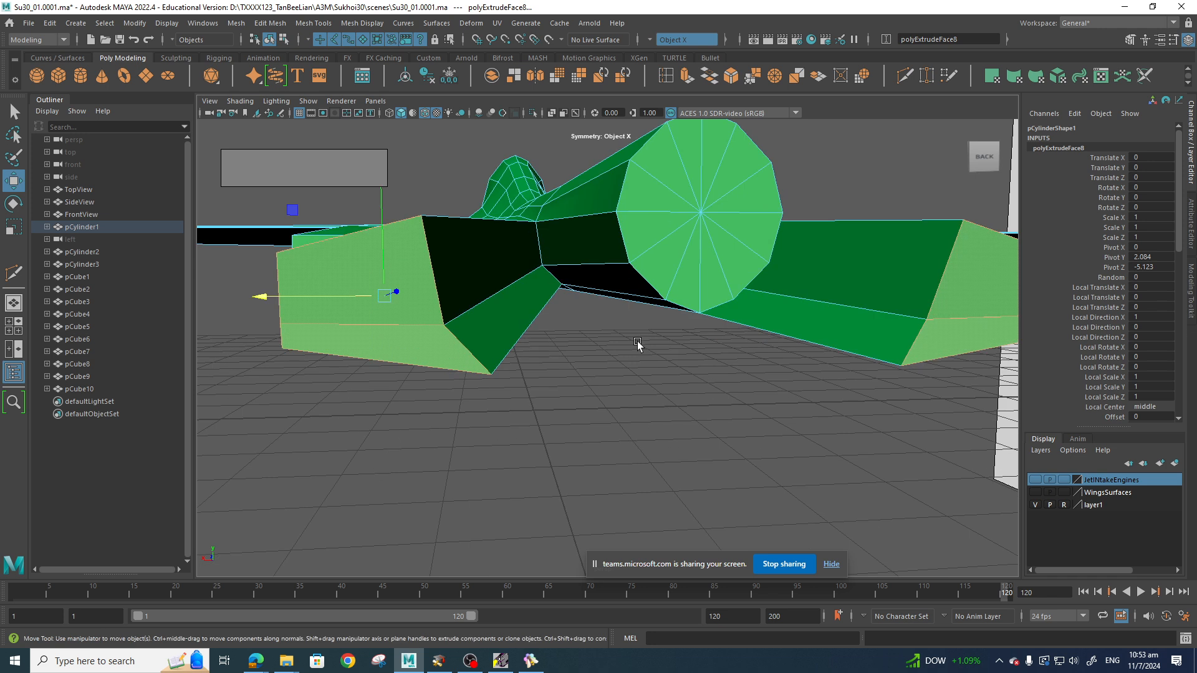
middle_click_drag(638, 344, 654, 395, "alt")
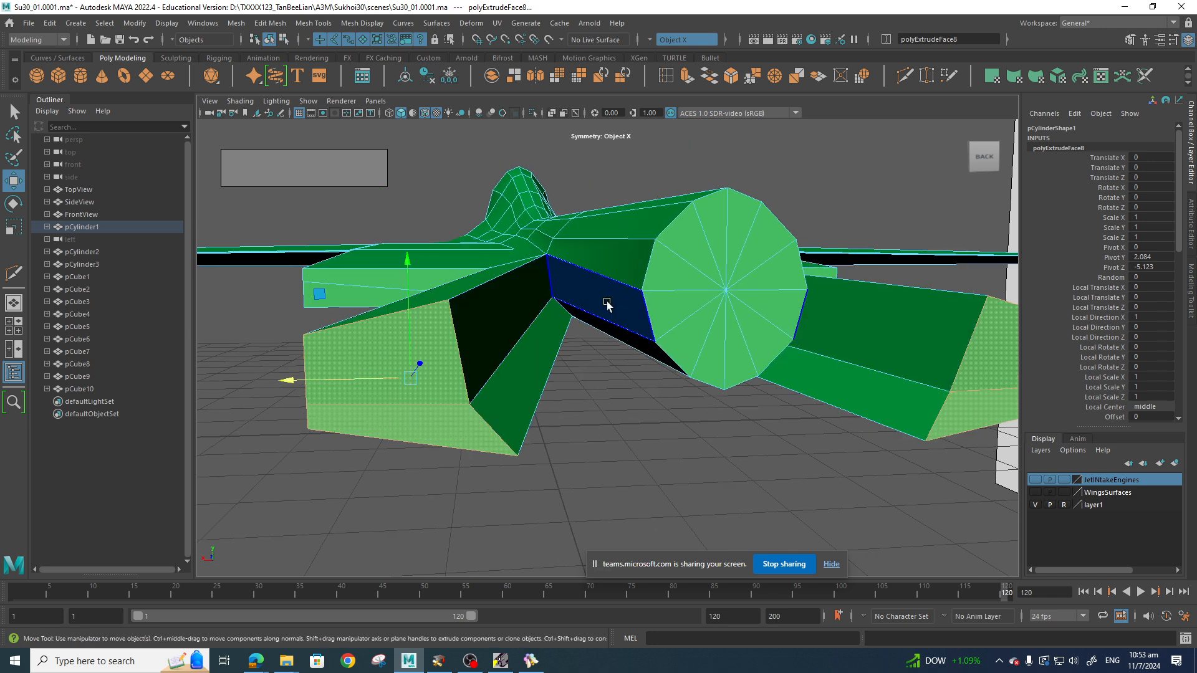
left_click(534, 303, "shift")
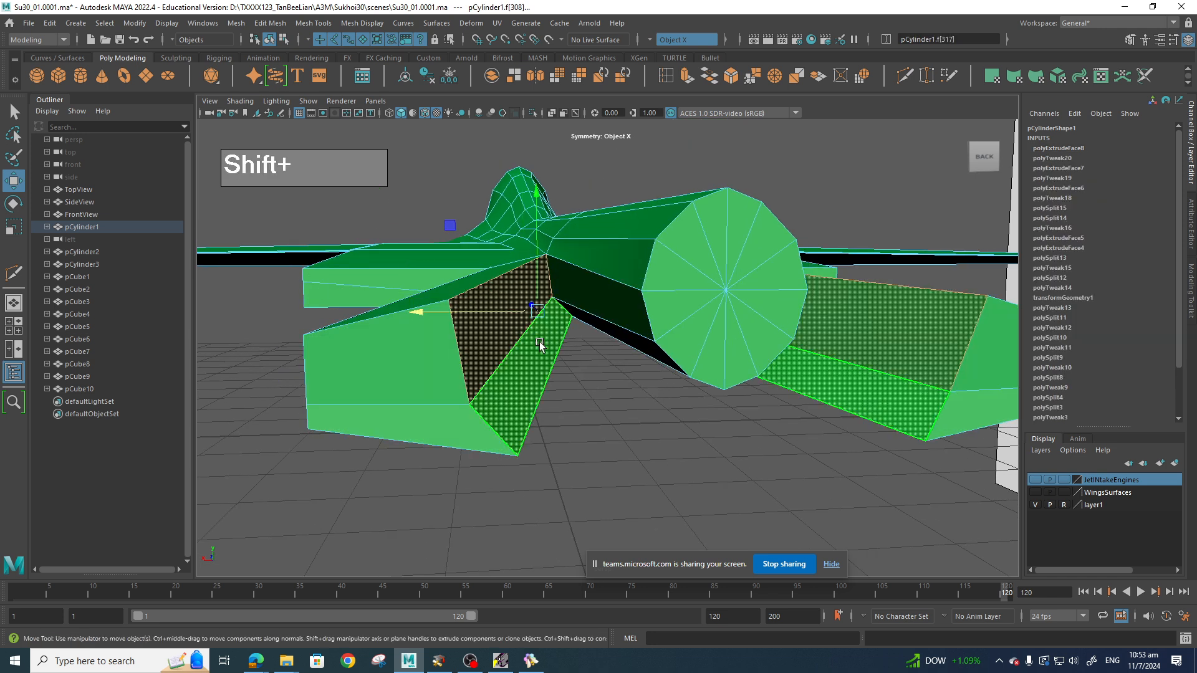
key("Delete")
left_click(588, 299)
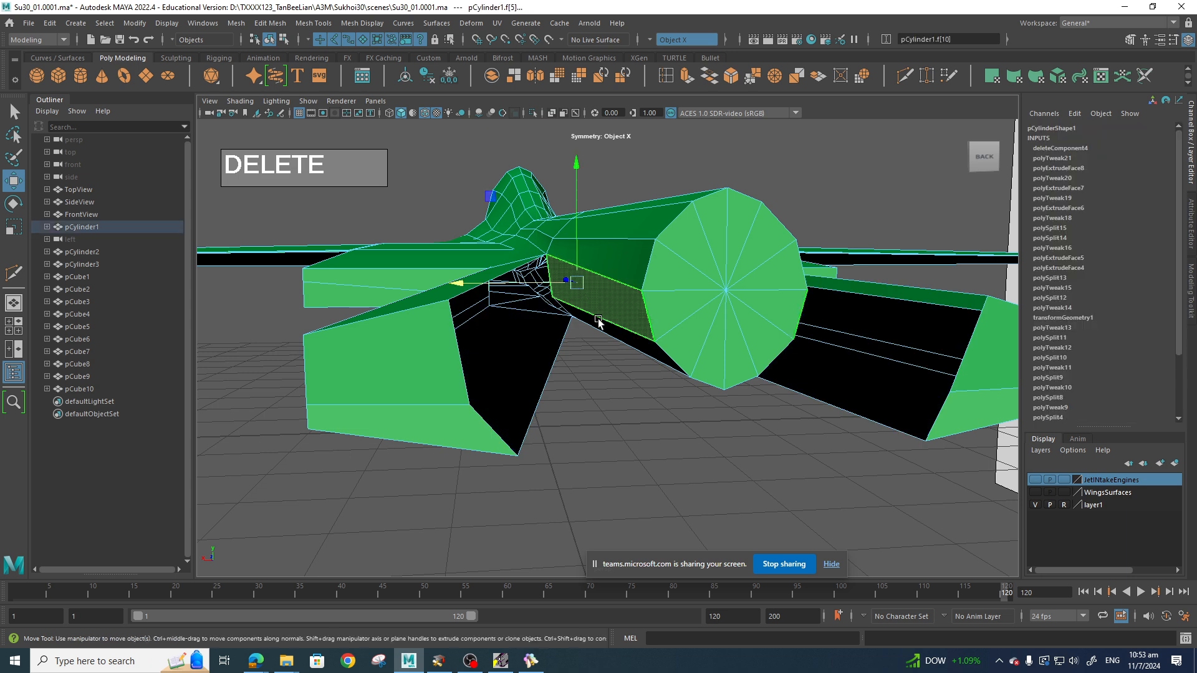
left_click(641, 345, "shift")
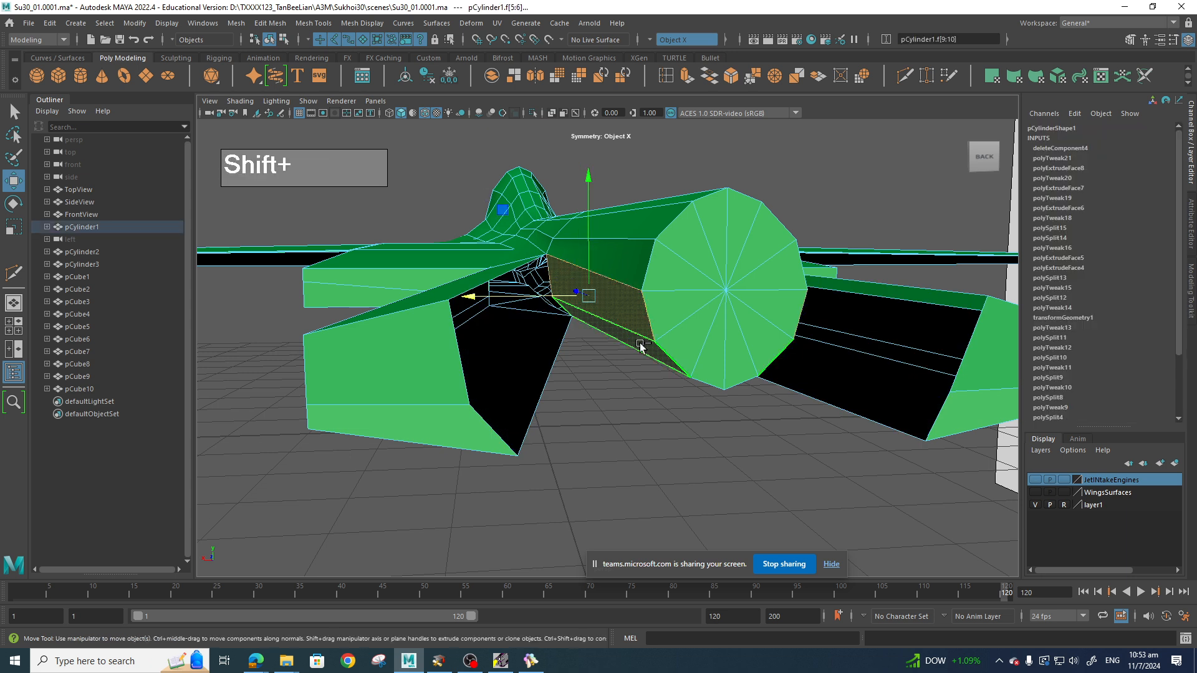
key("Delete")
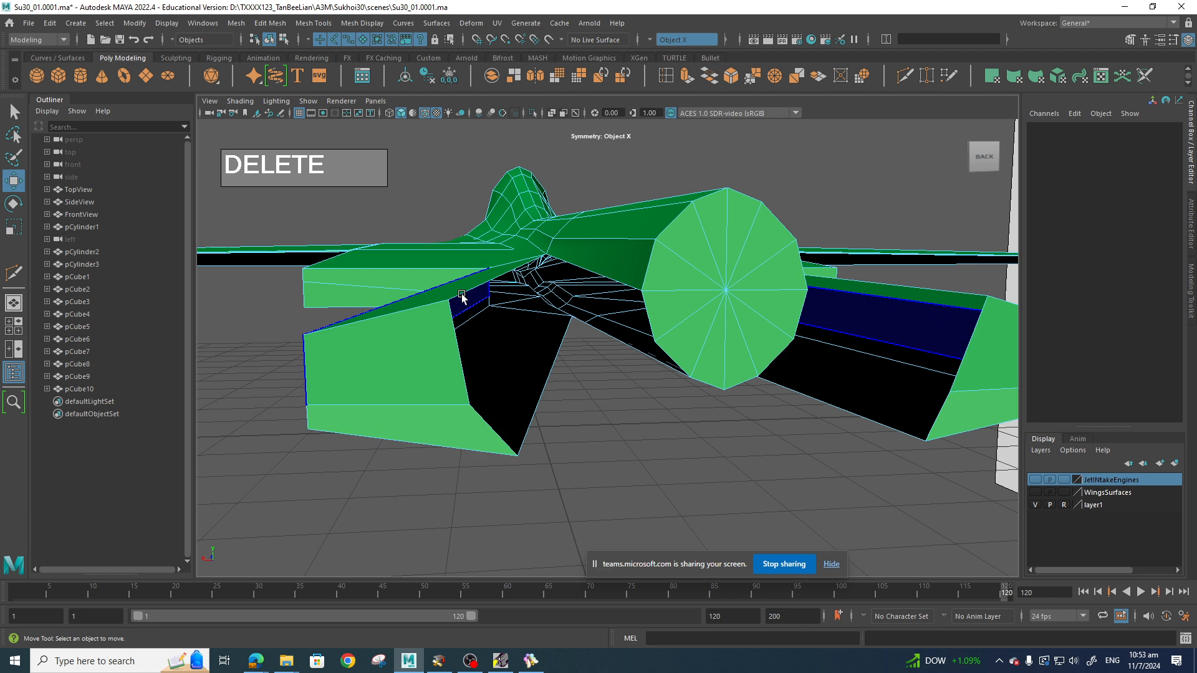
Move the upper and lower end faces of both side extrusions inward along X toward the tail boom.
left_click_drag(641, 328, 649, 332, "alt")
right_click_drag(525, 318, 530, 355)
left_click(532, 356)
left_click(489, 406, "shift")
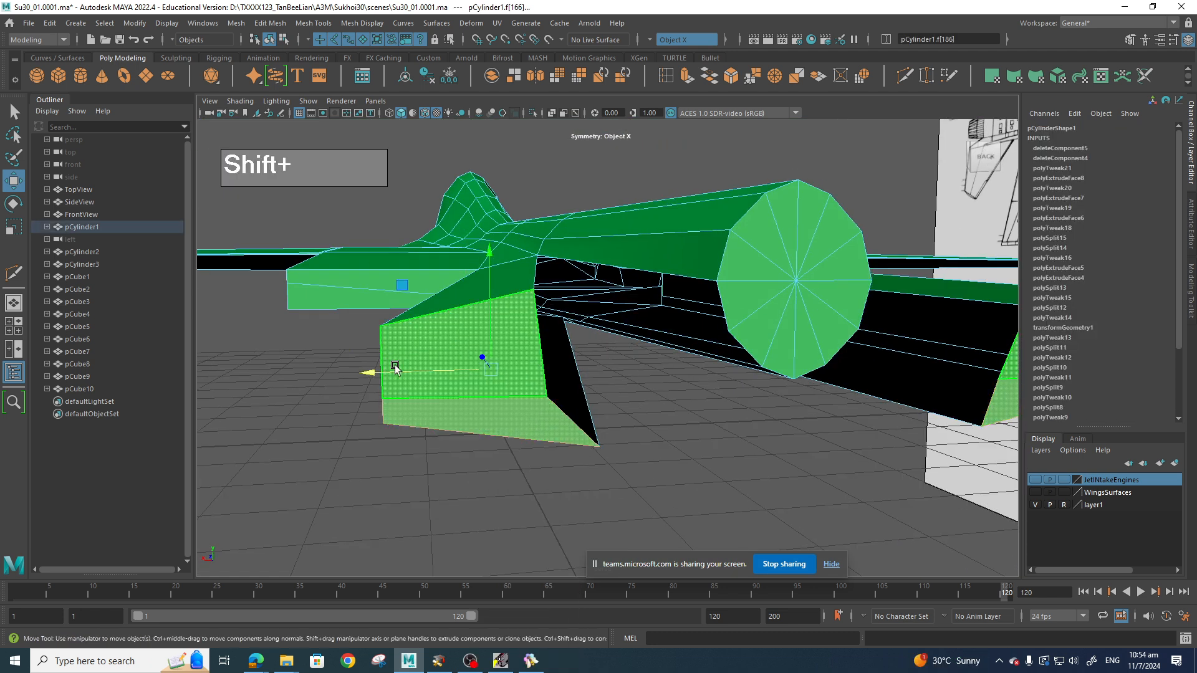
double_click(474, 376, "shift")
left_click(487, 388)
left_click(494, 414, "shift")
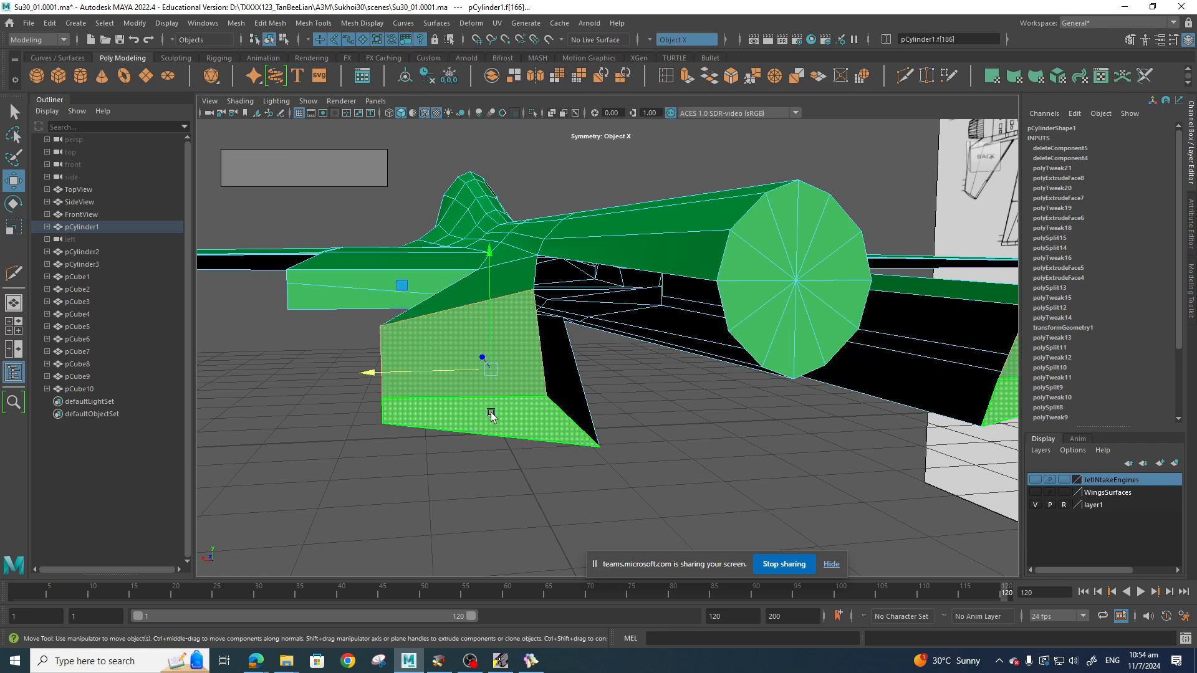
left_click_drag(404, 371, 591, 368)
Snap the upper inner end vertices of the side extrusions onto the side vertices of the tail boom's end.
scroll(697, 360, "up", 3)
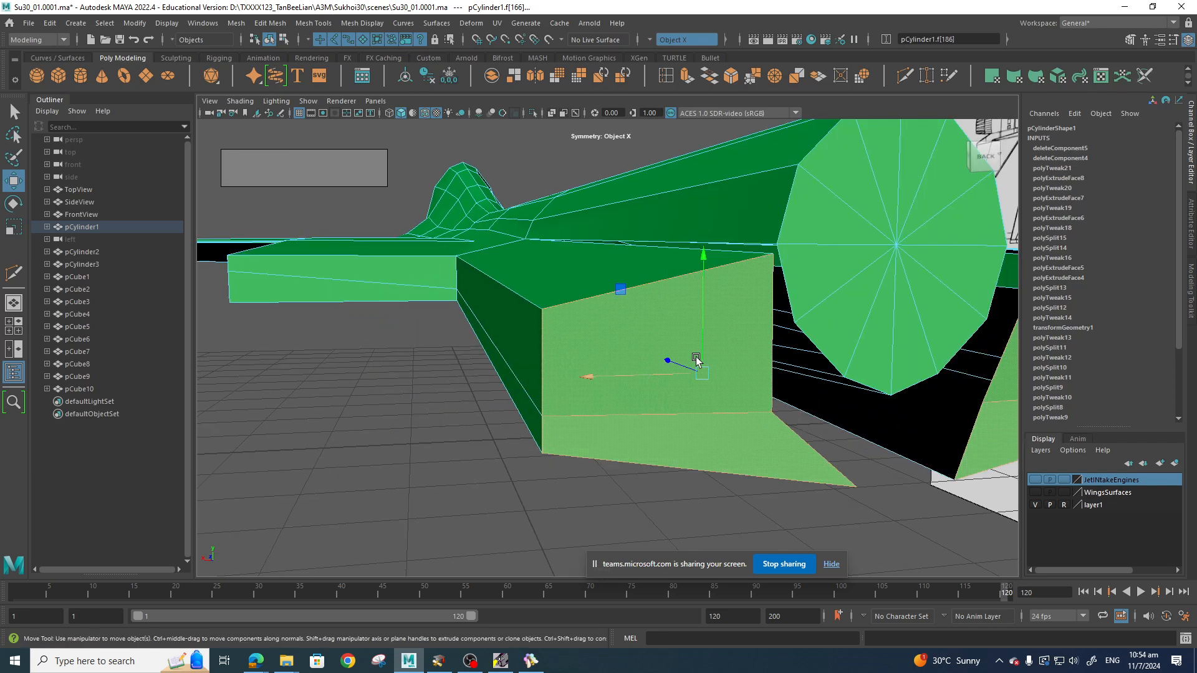
scroll(598, 378, "up", 3)
middle_click_drag(697, 360, 628, 373, "alt")
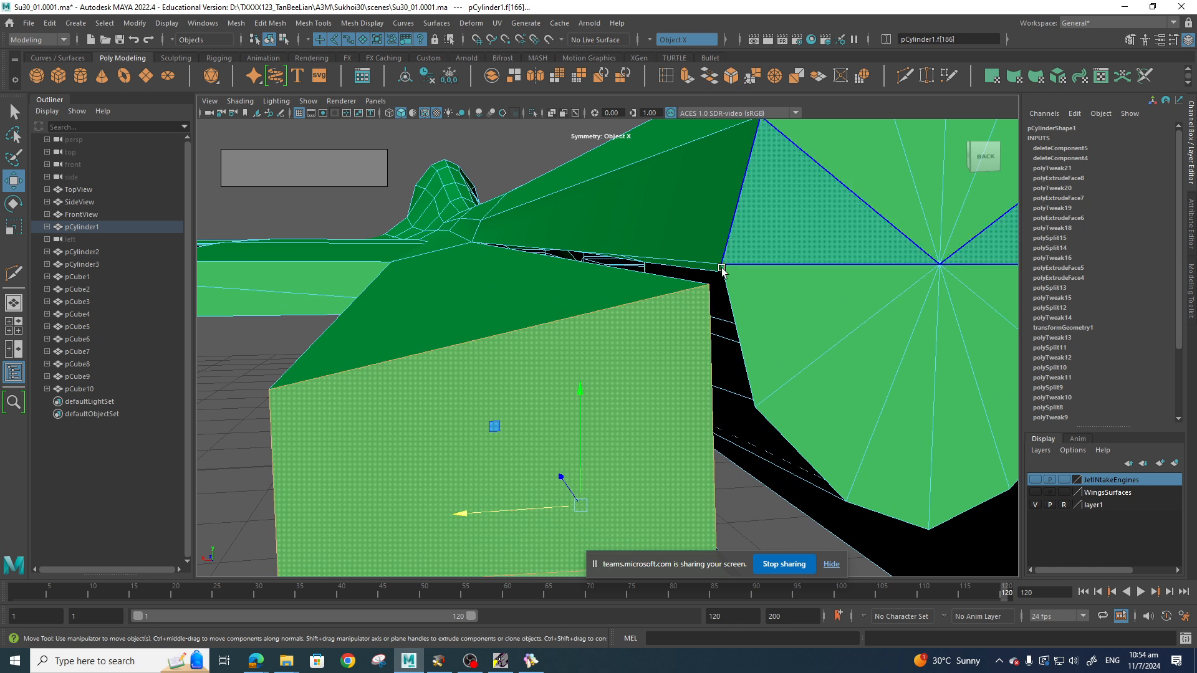
right_click_drag(688, 294, 685, 263)
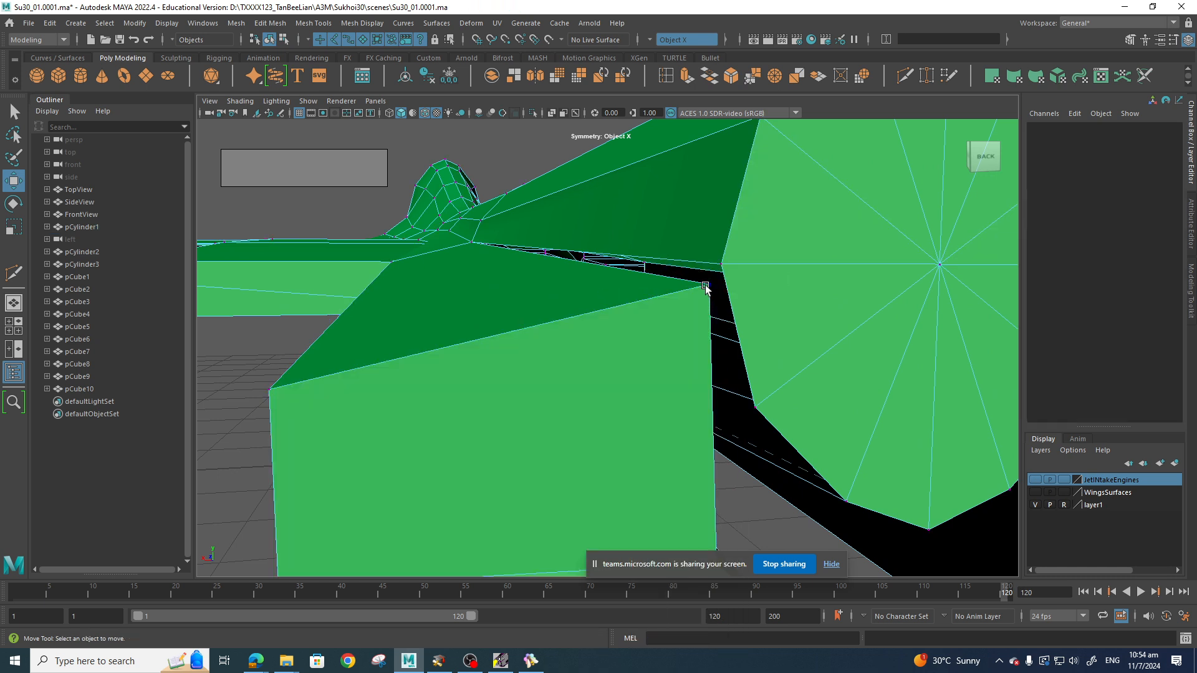
left_click(710, 285)
key("v")
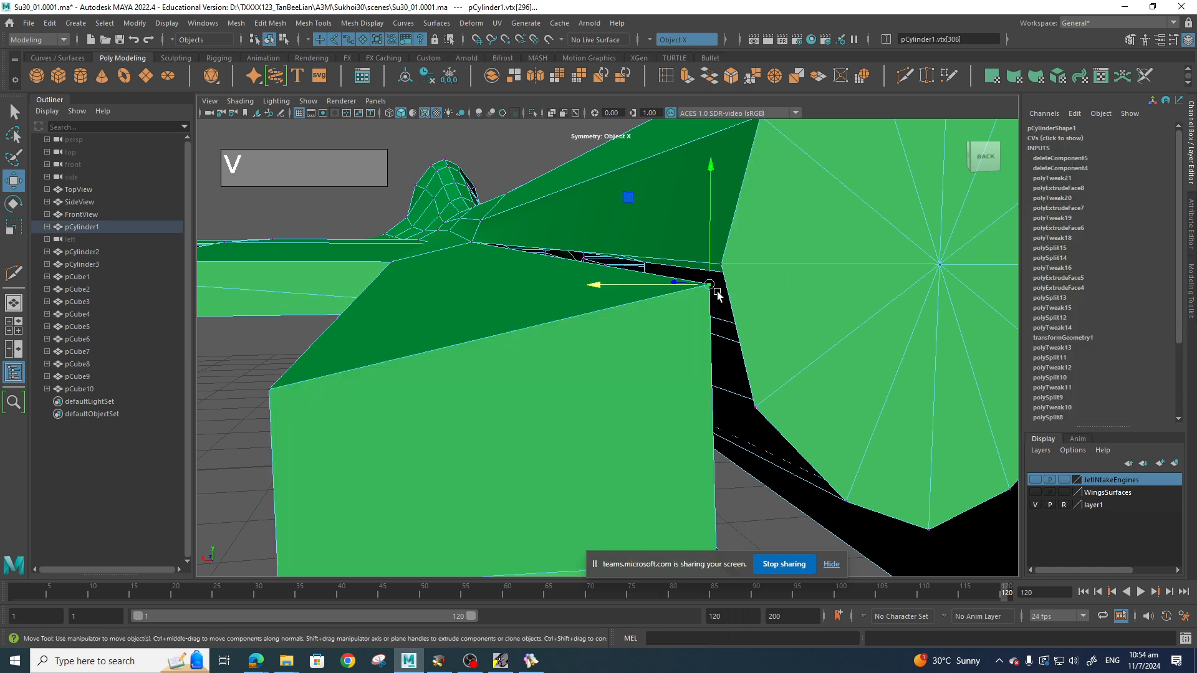
left_click_drag(710, 285, 724, 262)
scroll(742, 415, "down", 5)
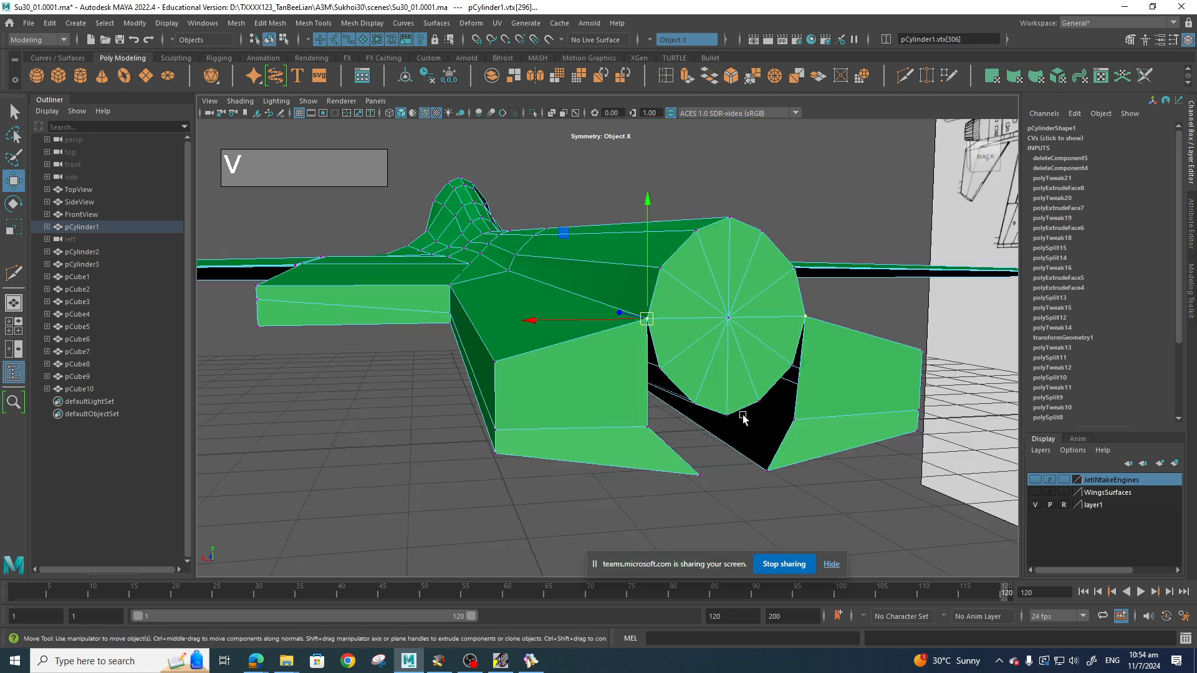
Snap the middle and lower inner end vertices of the side extrusions onto the tail boom's neighbouring lower rim vertices.
left_click(643, 425)
left_click_drag(643, 425, 660, 369)
left_click(701, 477)
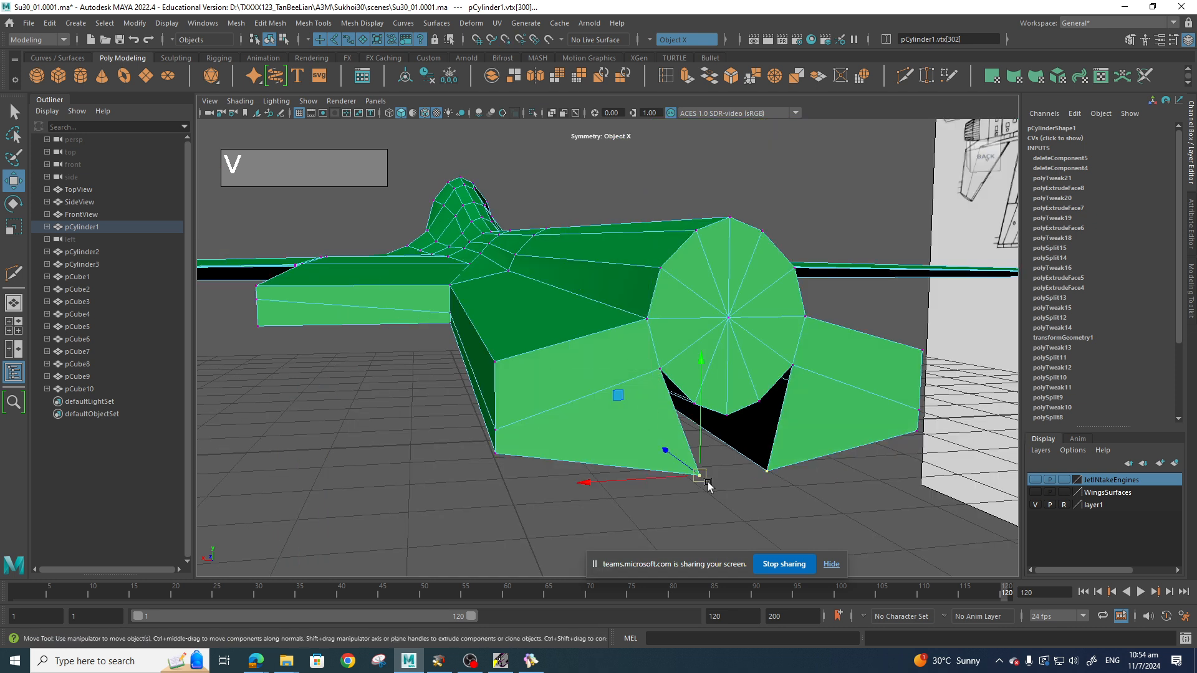
left_click_drag(708, 486, 677, 403)
Merge the overlapping vertices at the lowest joint between the side extrusions and the tail boom's end.
scroll(714, 421, "up", 6)
scroll(705, 406, "down", 3)
scroll(704, 405, "down", 4)
scroll(677, 404, "down", 3)
left_click_drag(555, 362, 593, 374, "alt")
scroll(596, 372, "up", 5)
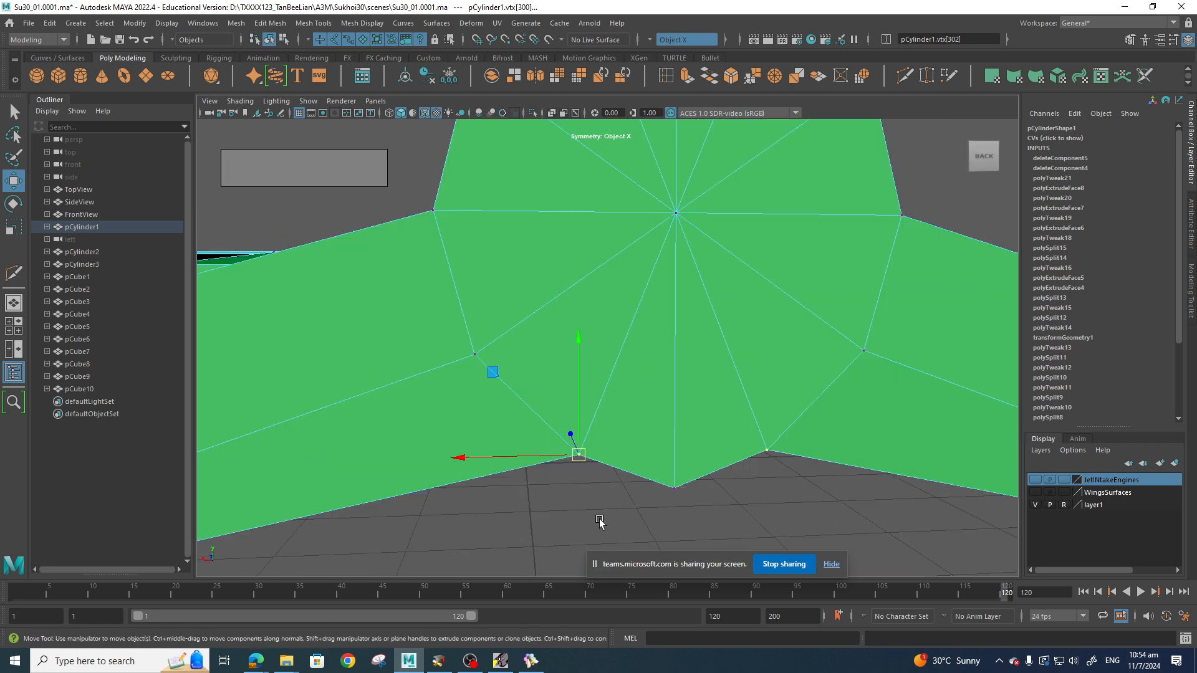
left_click_drag(588, 500, 572, 447)
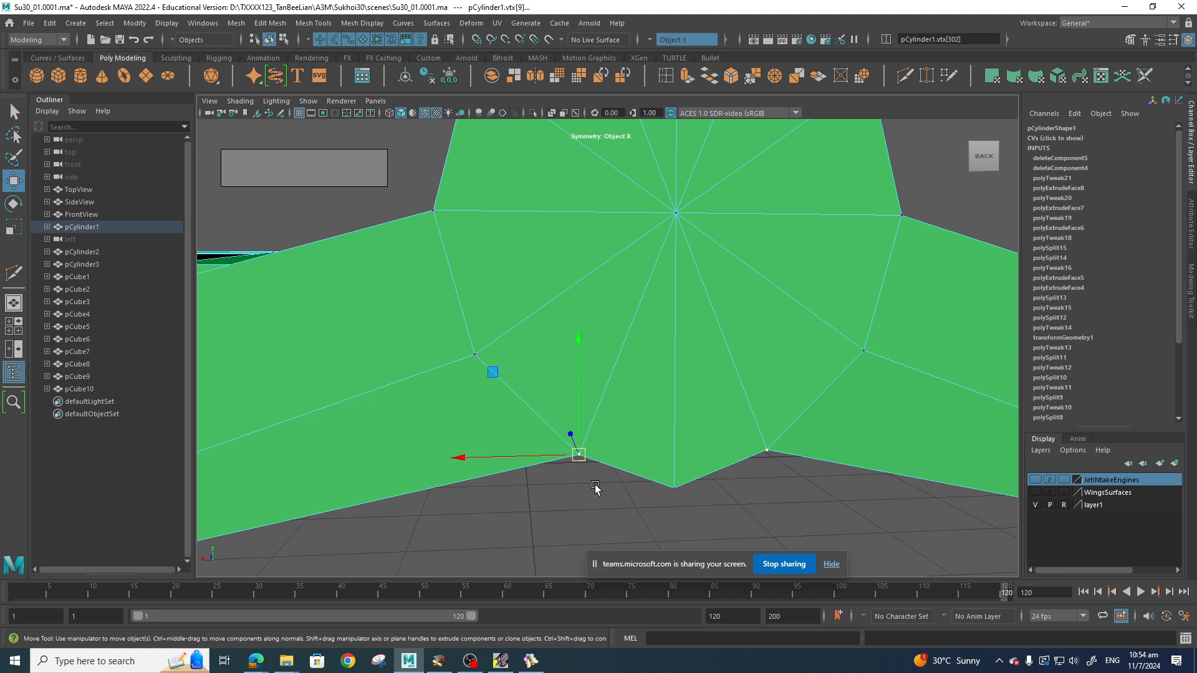
right_click(578, 455, "shift")
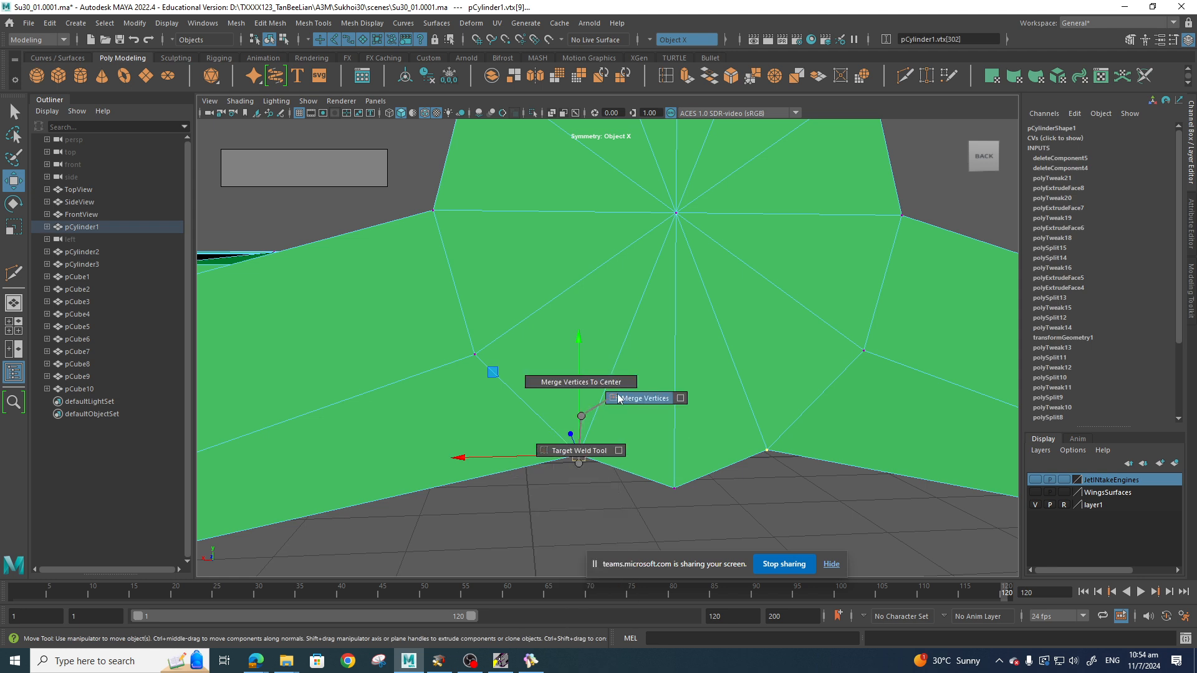
left_click(602, 404)
Merge the overlapping vertices at the middle and upper joints between the side extrusions and the tail boom's end.
left_click_drag(492, 372, 591, 422, "alt")
key("g")
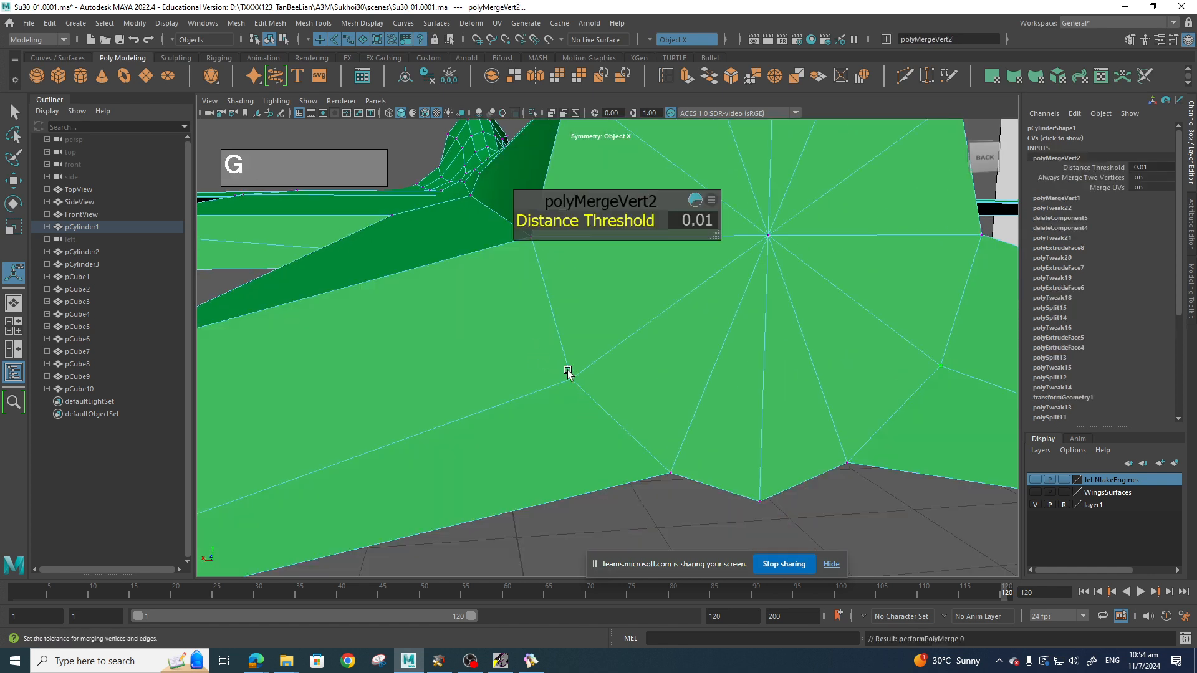
left_click_drag(566, 312, 644, 472, "alt")
left_click(643, 471)
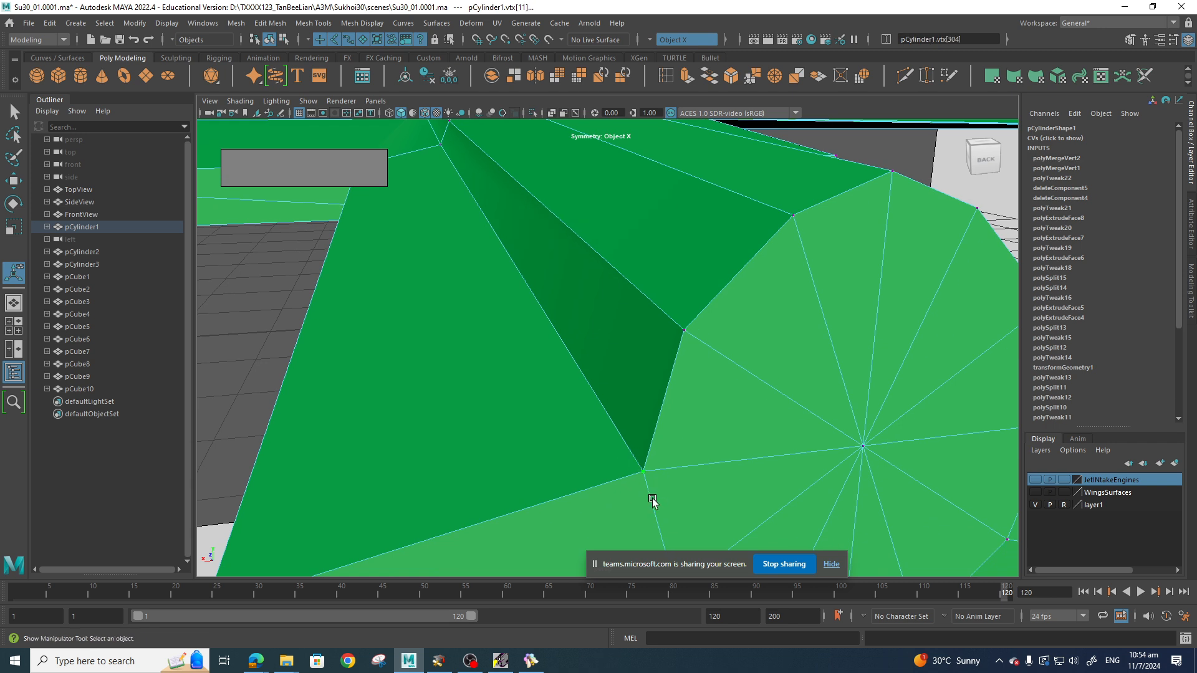
key("g")
left_click_drag(649, 494, 625, 462, "alt")
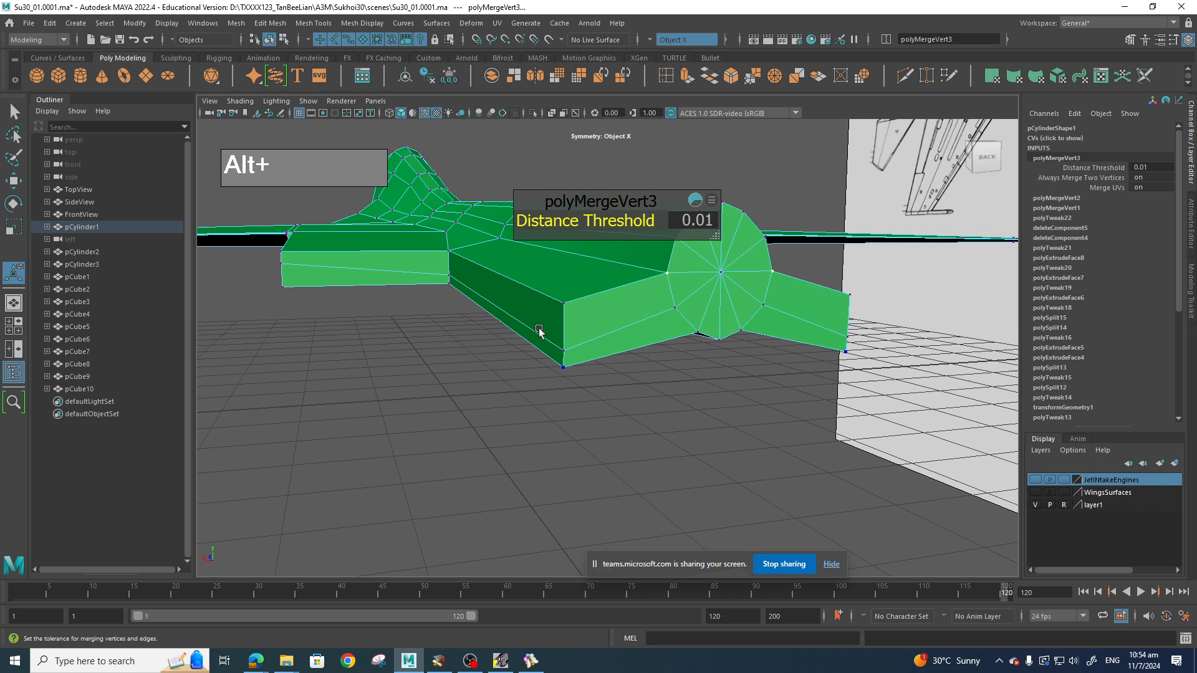
Move the outer end vertices of both side extrusions upward along Y.
right_click_drag(540, 318, 491, 319)
left_click_drag(604, 419, 538, 247)
key("w")
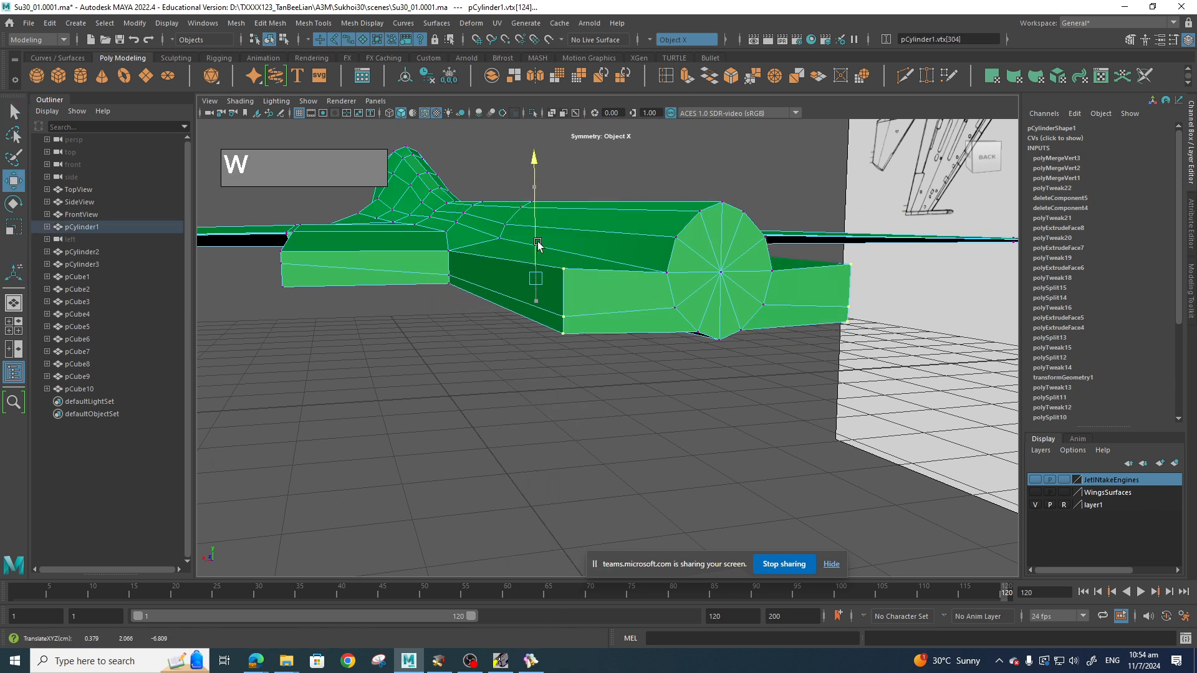
Examine the tail boom area on the top-view blueprint and in the BeeRef photo of the engines.
left_click_drag(664, 326, 611, 409, "alt")
middle_click_drag(612, 409, 631, 291, "alt")
left_click_drag(630, 298, 607, 303, "alt")
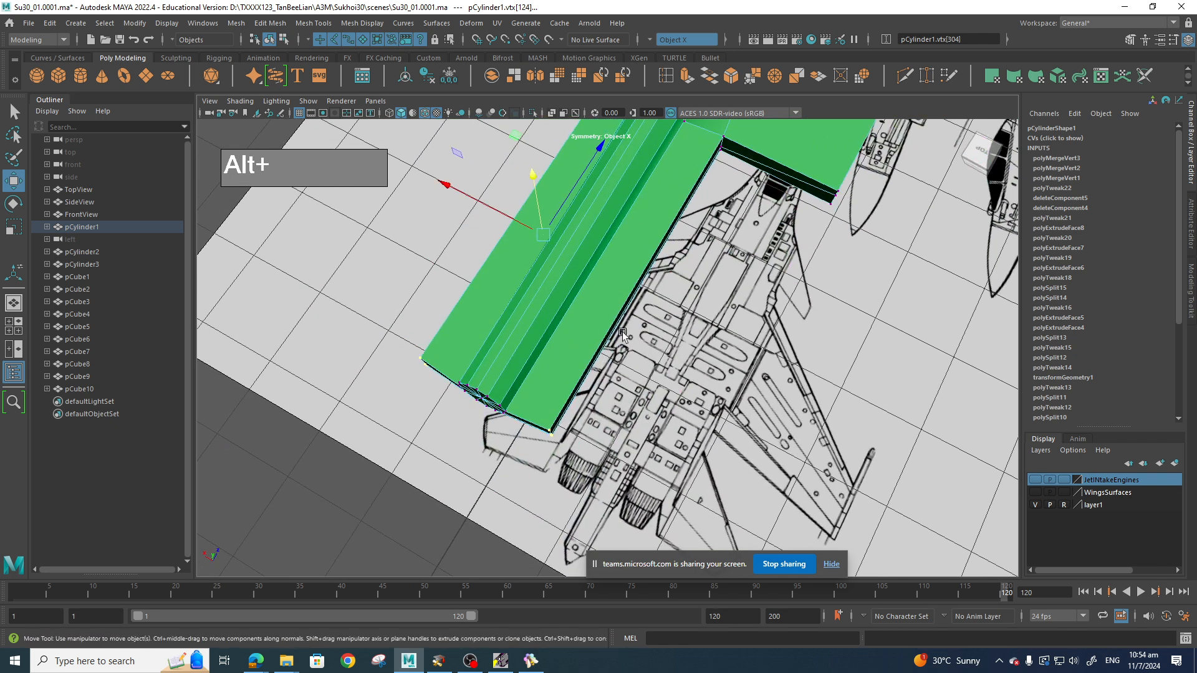
middle_click_drag(621, 331, 634, 258, "alt")
left_click(531, 660)
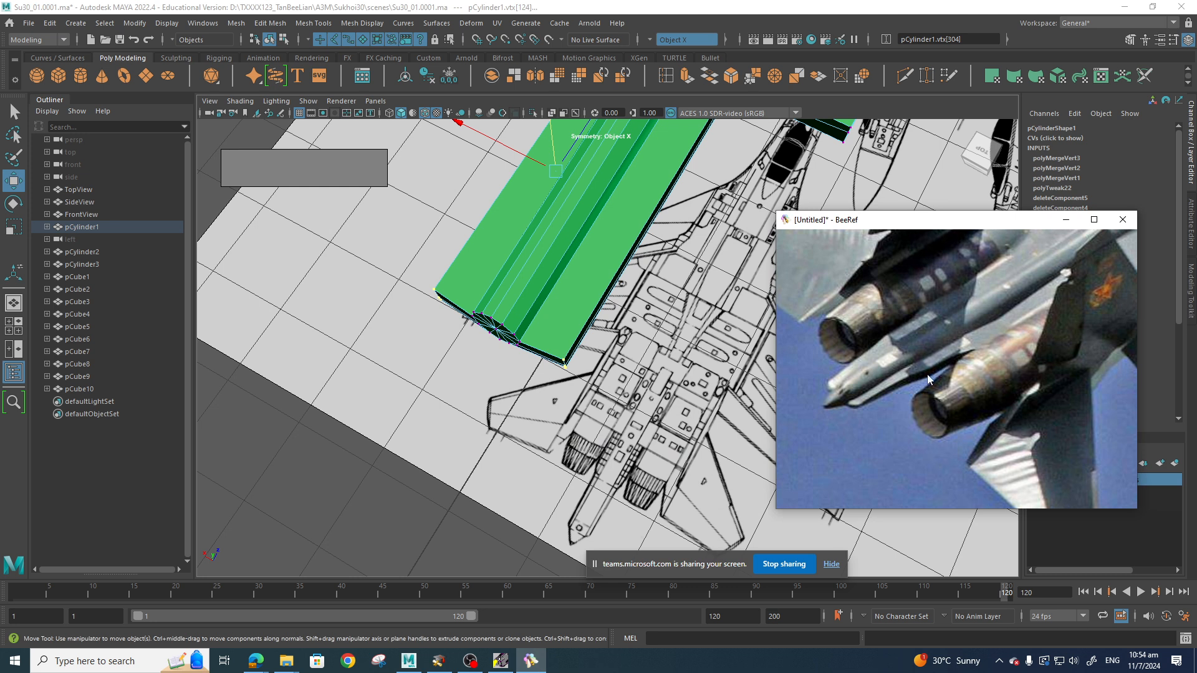
left_click(702, 321)
In the top view, move the side extrusions' outer vertices at the fuselage junction and rear end inward along X to the blueprint outline.
key("space")
left_click_drag(629, 352, 584, 321)
right_click_drag(591, 268, 648, 249)
right_click_drag(581, 317, 677, 597)
scroll(577, 312, "up", 2)
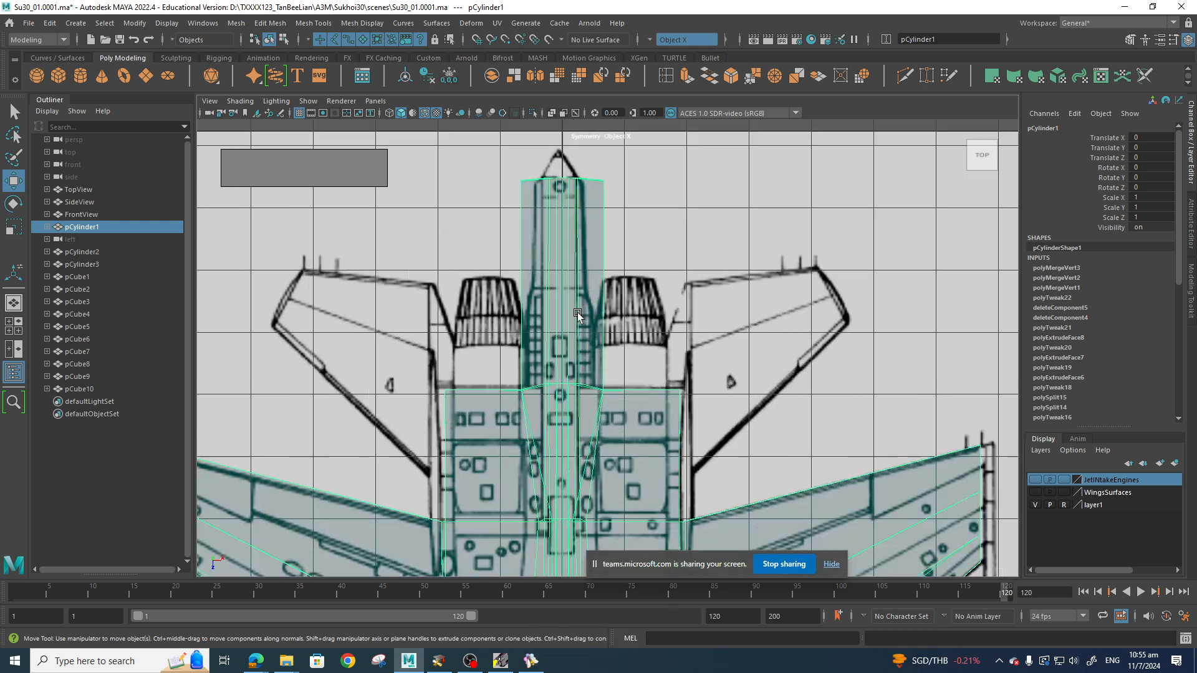
scroll(585, 322, "up", 2)
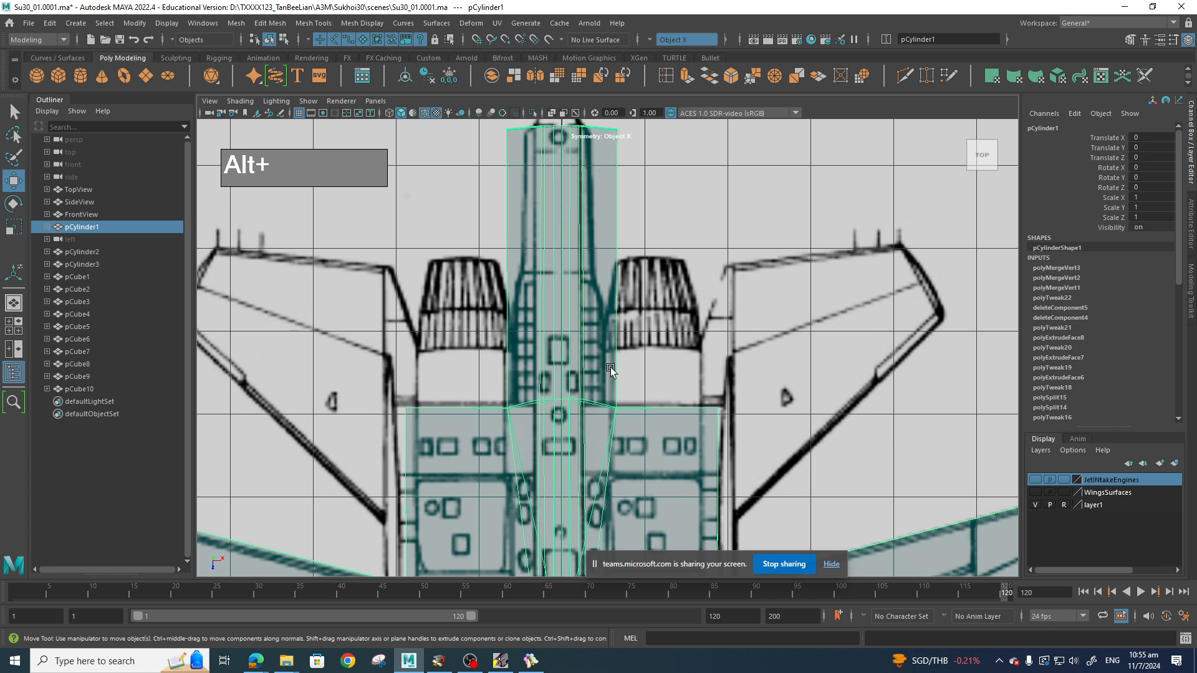
right_click_drag(627, 399, 616, 419)
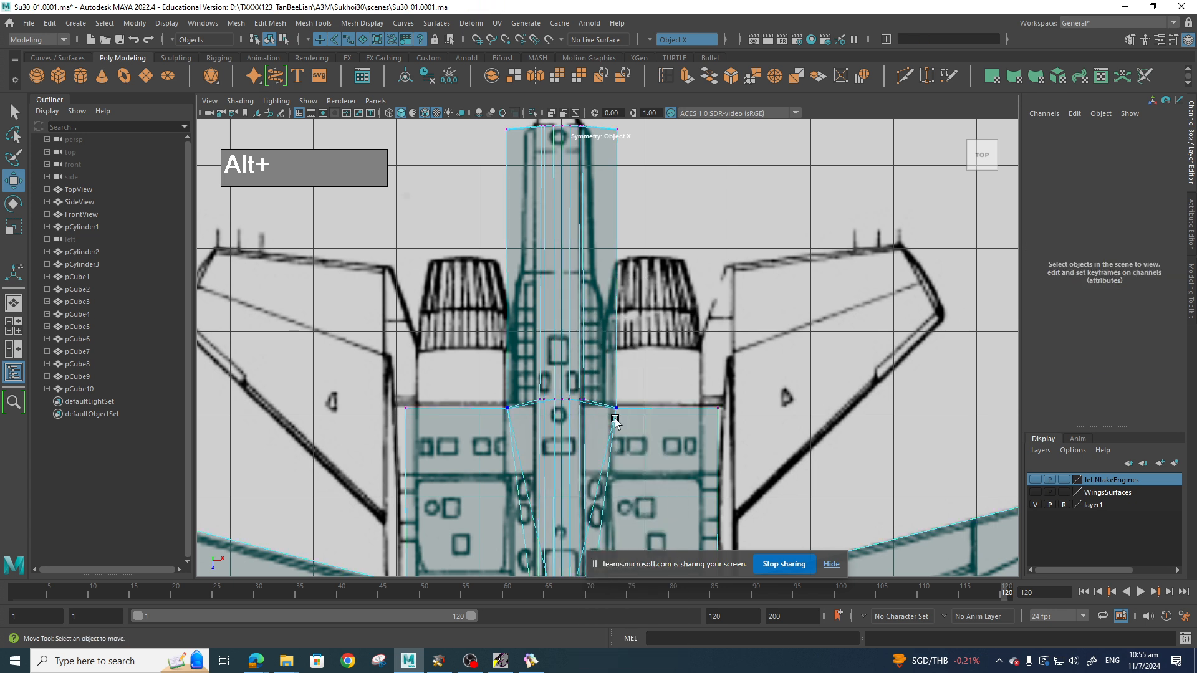
left_click_drag(605, 399, 604, 399)
left_click_drag(677, 410, 668, 410)
middle_click_drag(645, 337, 628, 435, "alt")
left_click_drag(574, 208, 632, 227)
Try to insert an edge loop across the tail boom with Multi-Cut where the blueprint outline narrows, and undo it.
right_click_drag(579, 401, 517, 399, "shift")
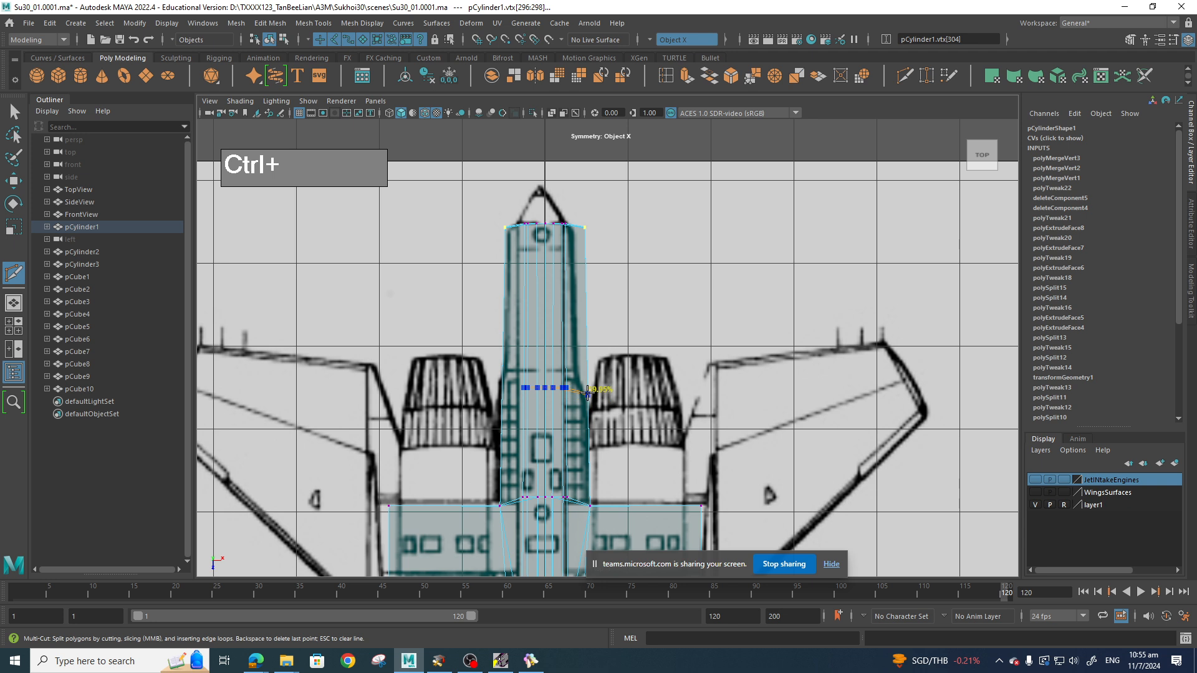
left_click(586, 391, "ctrl")
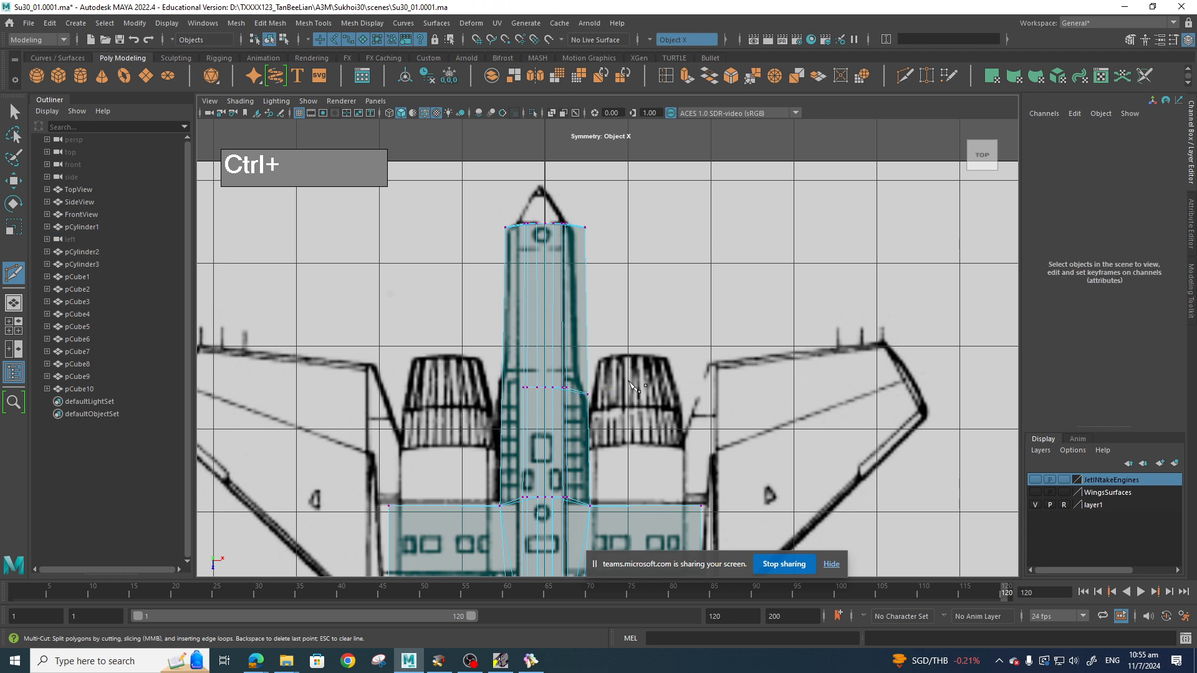
key("space")
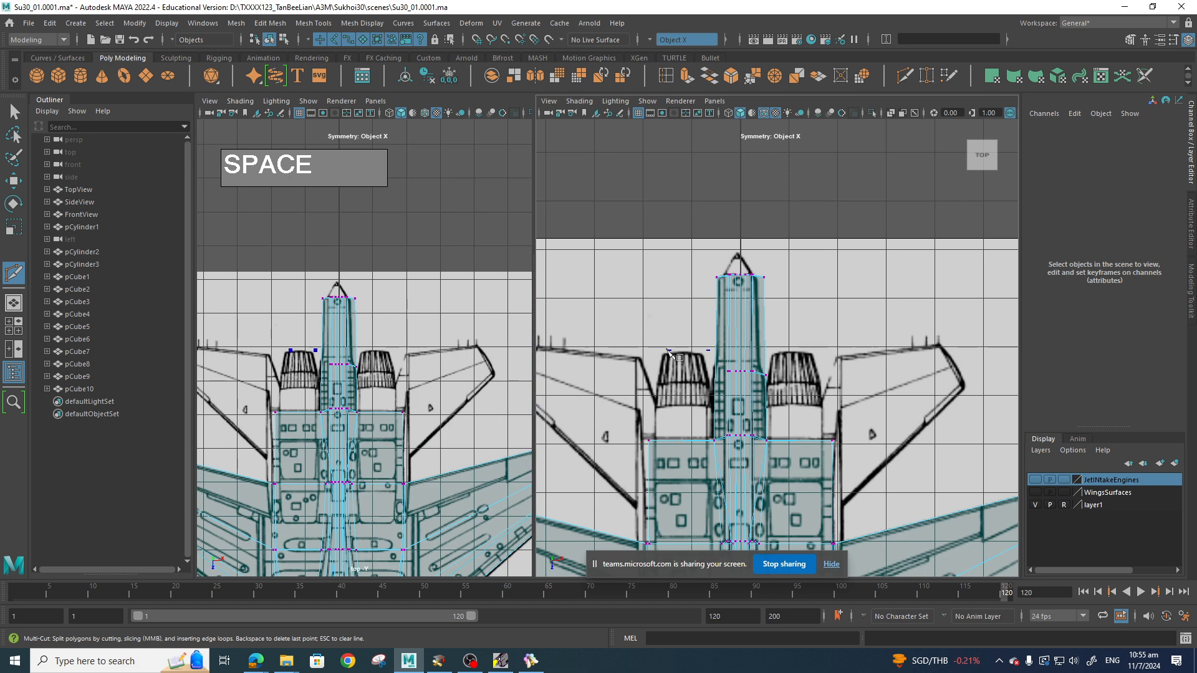
key("ctrl+z")
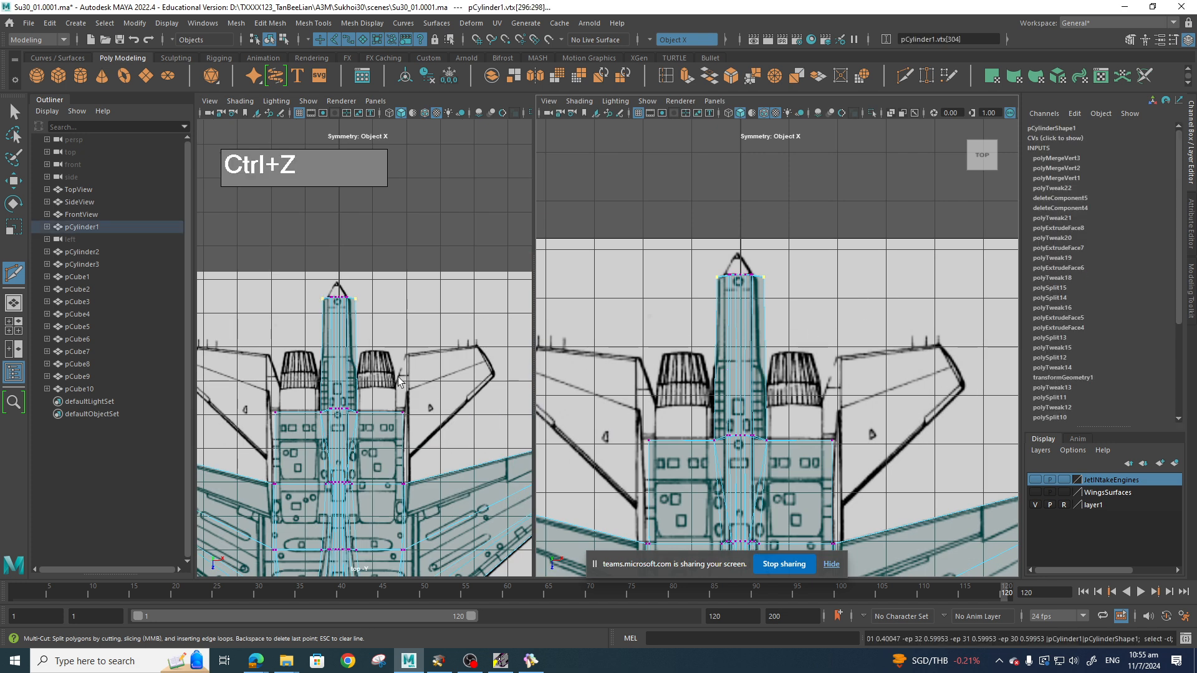
key("space")
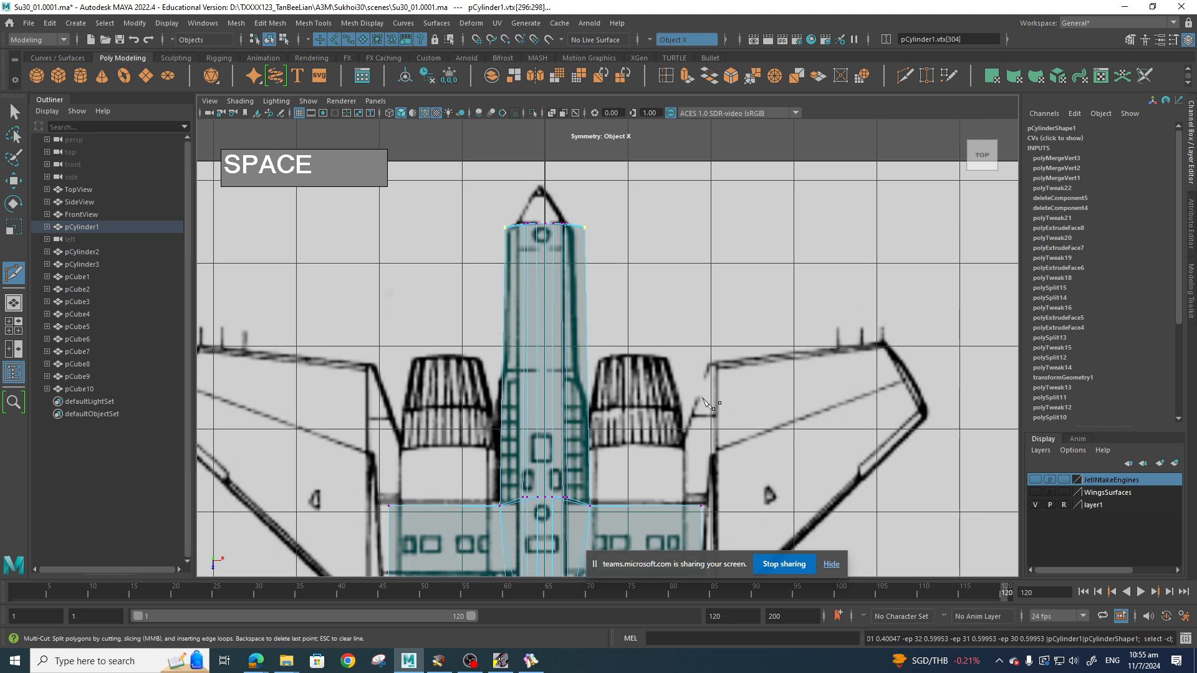
In the perspective view, try moving the side vertex of the tail boom's end to check the weld, and undo it.
key("q")
key("space")
left_click_drag(683, 408, 690, 381)
middle_click_drag(691, 382, 672, 364, "alt")
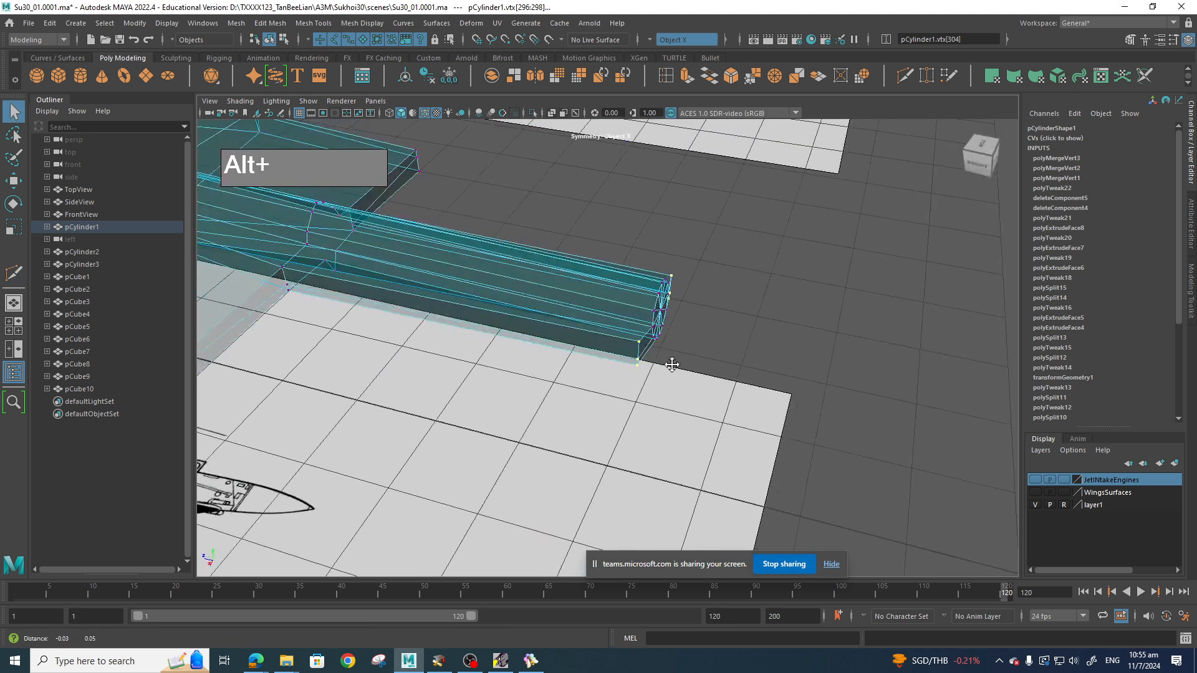
left_click_drag(672, 364, 512, 315, "alt")
middle_click_drag(512, 315, 559, 441, "alt")
left_click_drag(560, 441, 602, 425, "alt")
middle_click_drag(602, 425, 625, 433, "alt")
left_click_drag(625, 430, 612, 419, "alt")
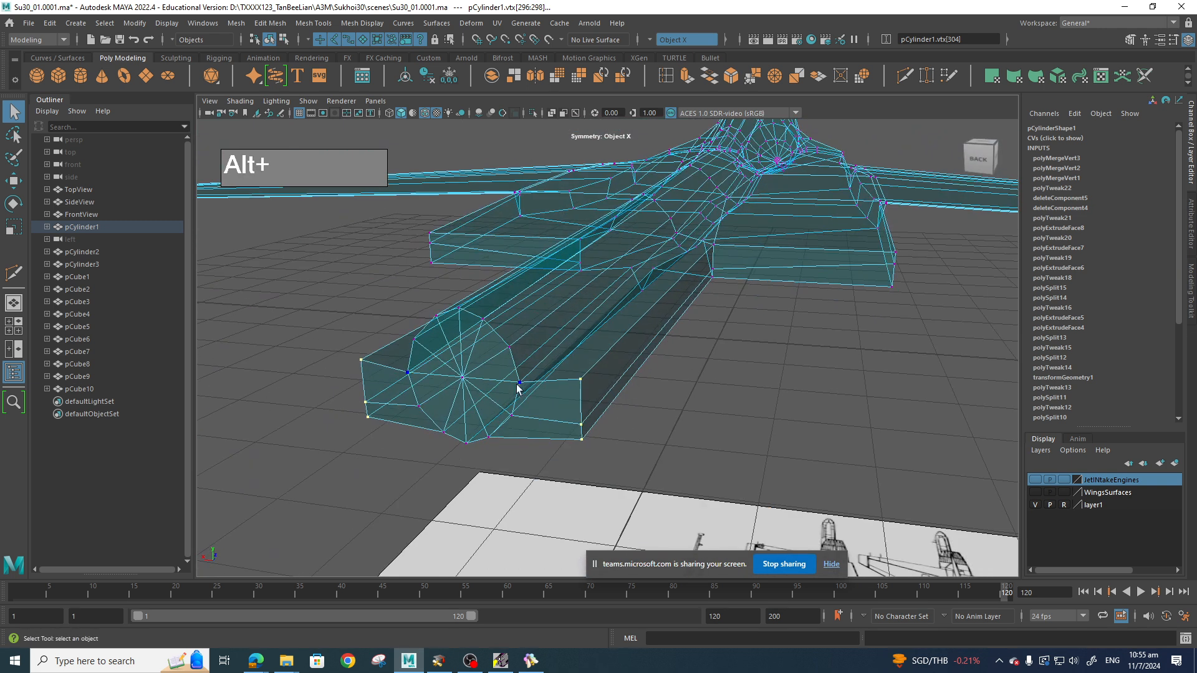
key("w")
left_click_drag(526, 395, 521, 375)
key("ctrl+z")
key("ctrl+z")
key("ctrl+z")
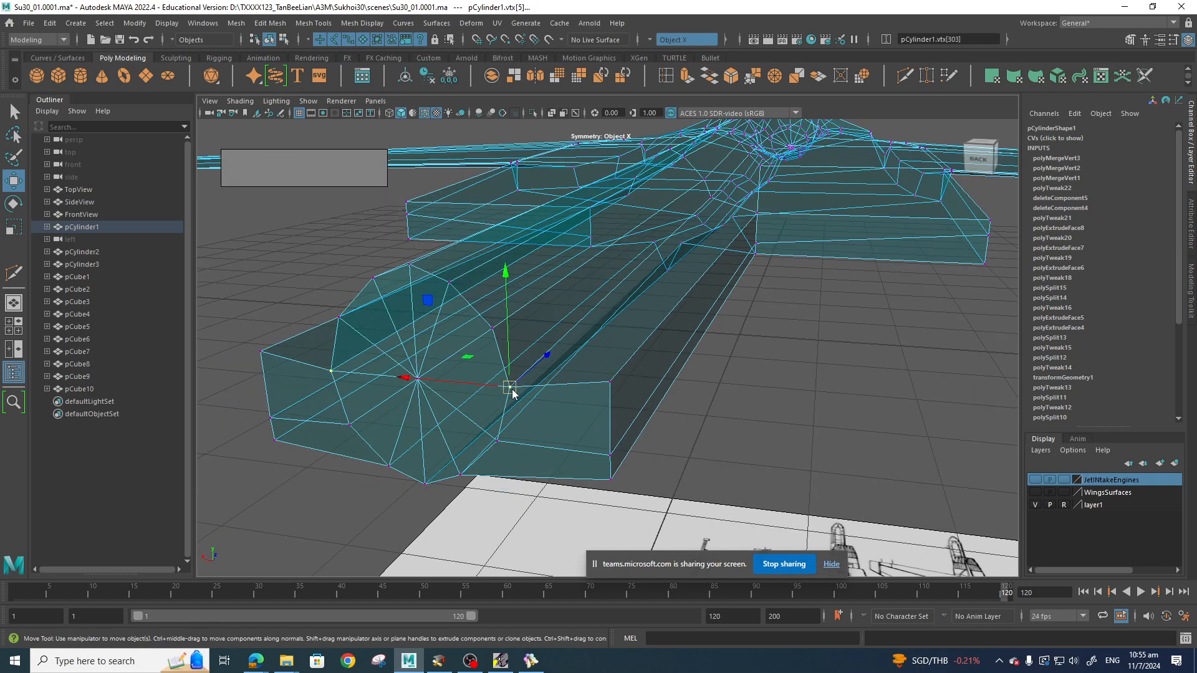
Merge the side, lower and bottom vertex pairs where the side extrusions meet the tail boom's end.
right_click(512, 393, "shift")
mouse_move(511, 354)
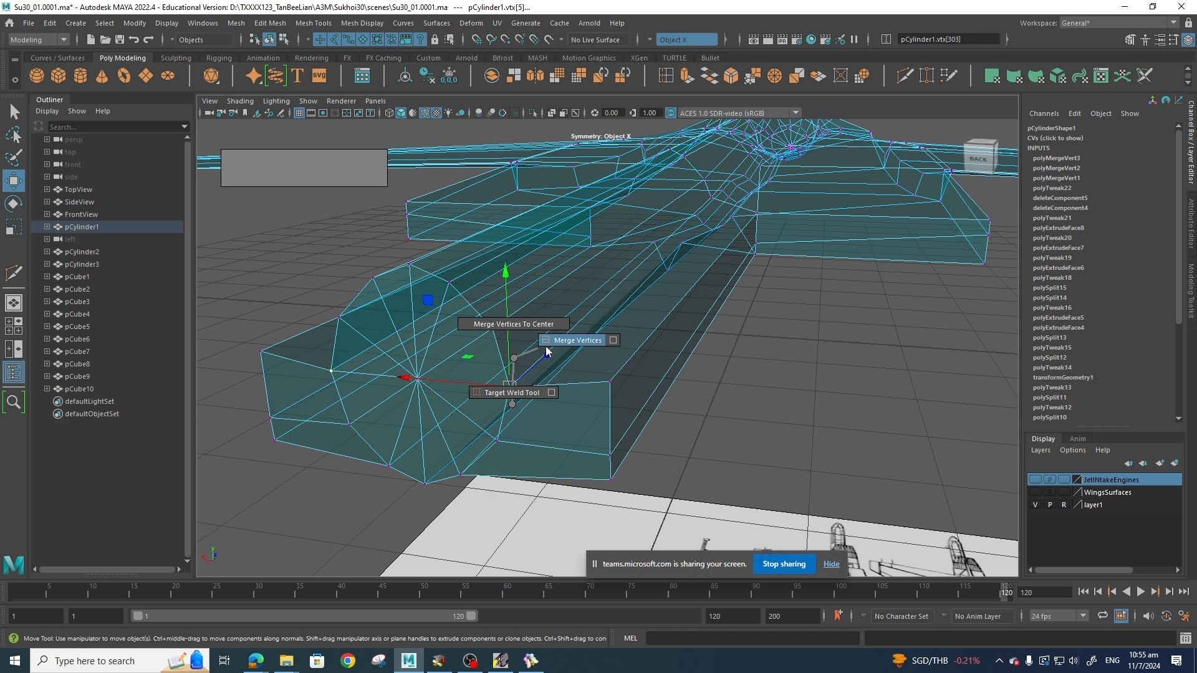
left_click(567, 343)
left_click(497, 441)
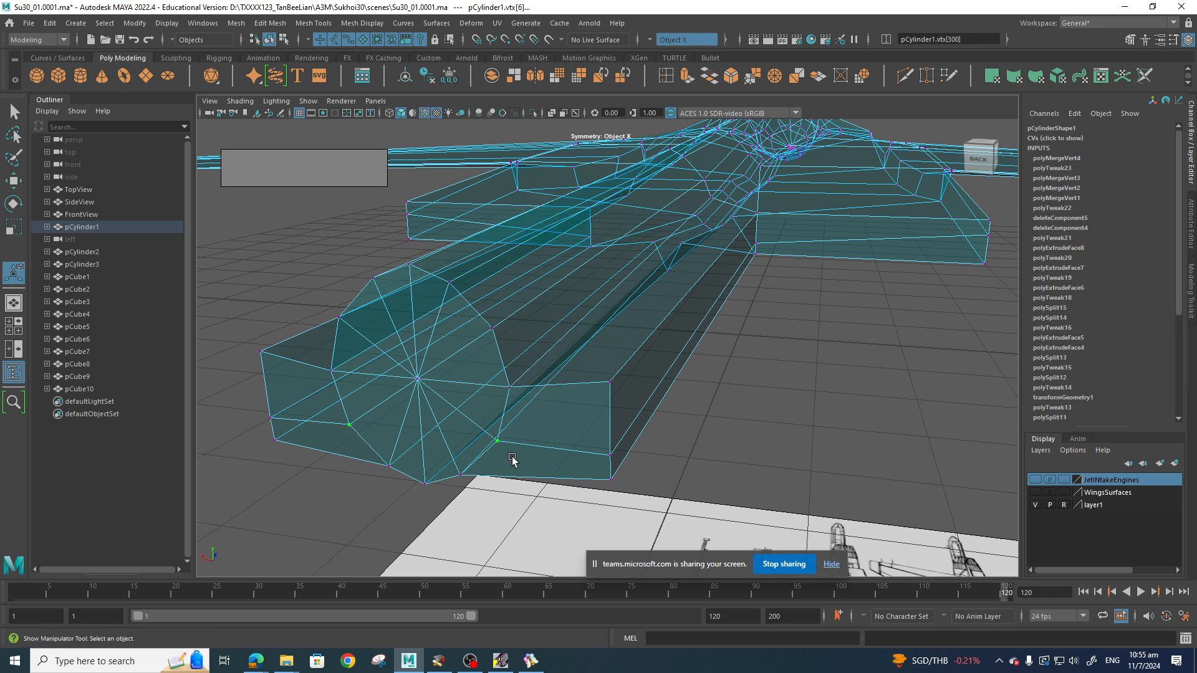
key("g")
key("g")
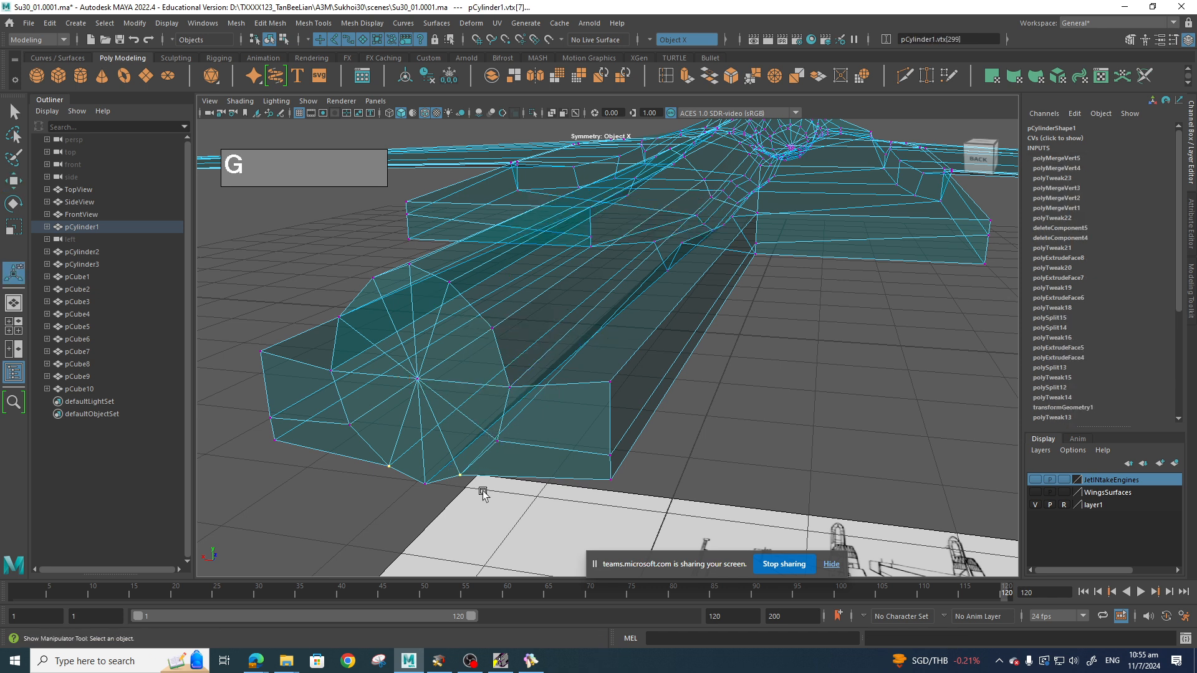
Insert two edge loops around the tail boom with Multi-Cut, at the start and end of the blueprint's taper.
right_click_drag(531, 356, 475, 359, "shift")
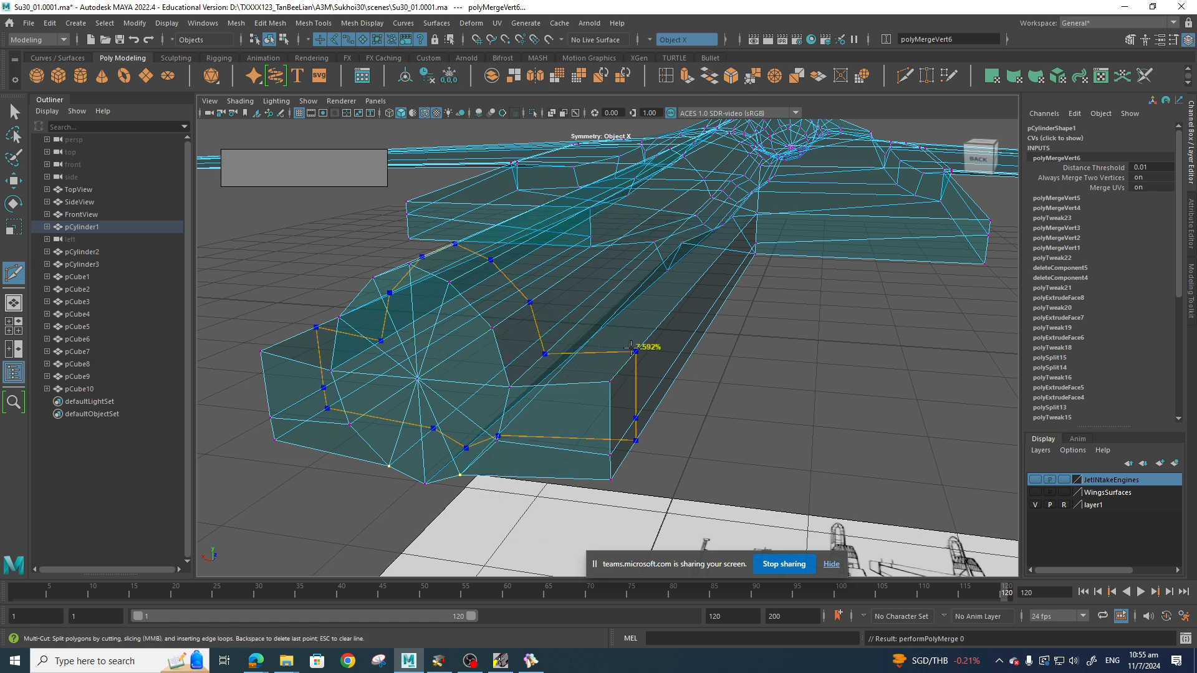
key("space")
left_click_drag(723, 448, 723, 423)
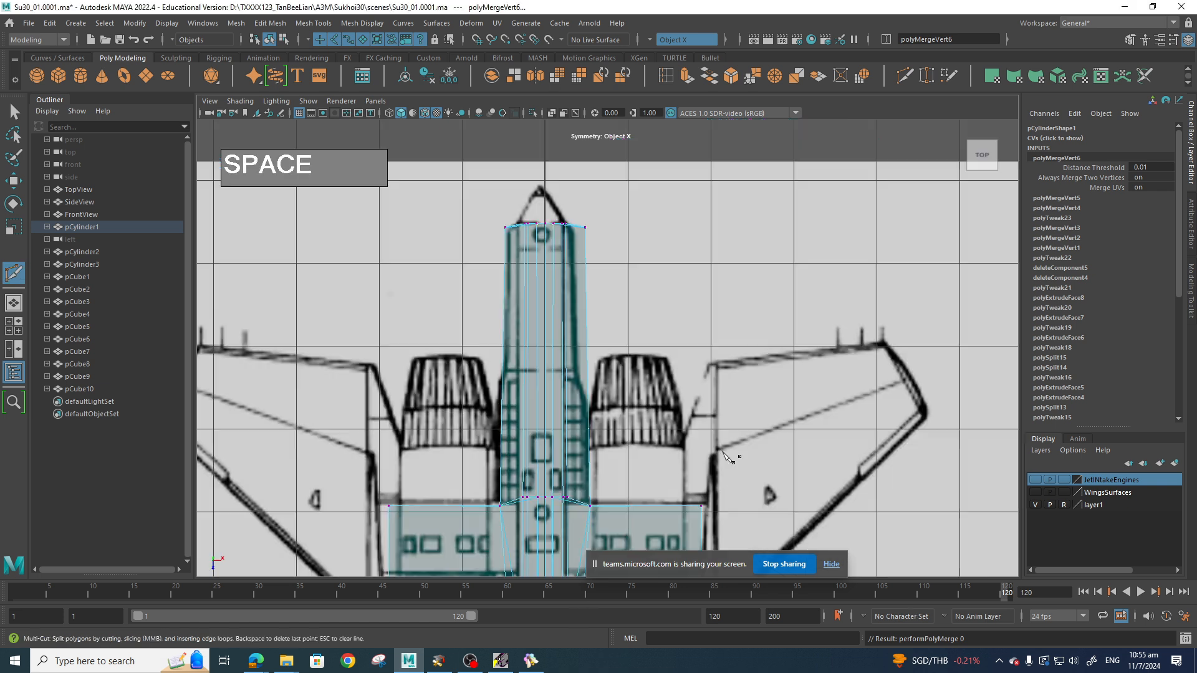
left_click(587, 402, "ctrl")
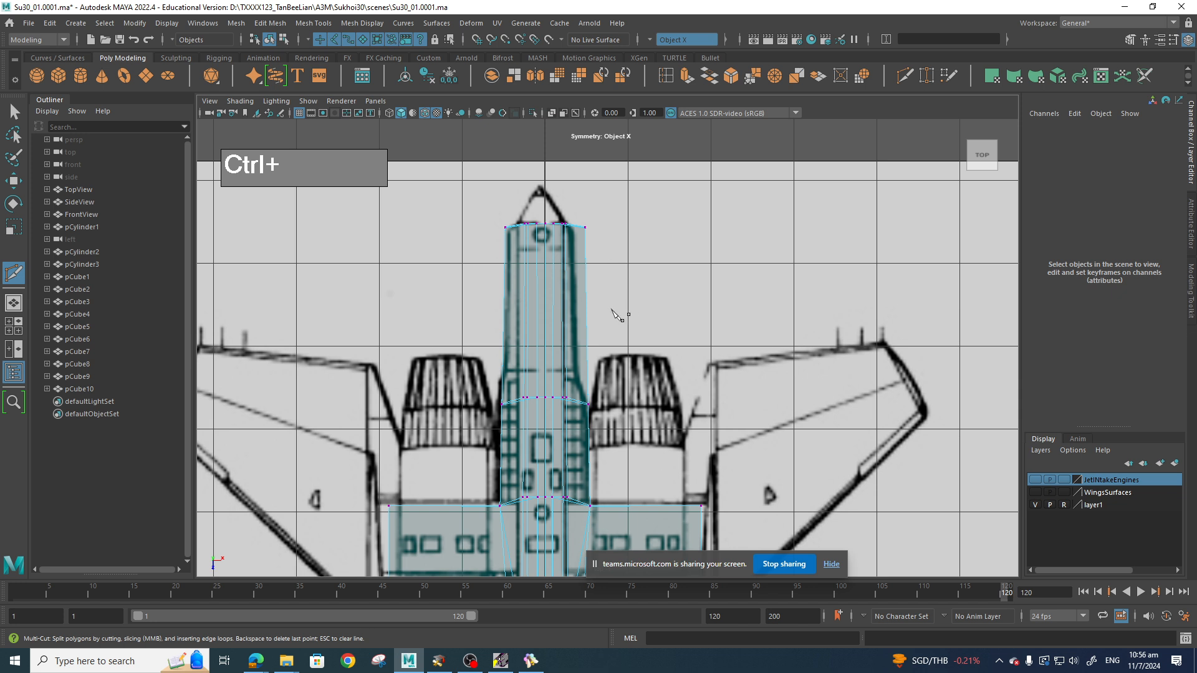
left_click(587, 372, "ctrl")
Move the outer side vertices of the boom's end and the rearmost new edge loop inward along X.
key("q")
right_click_drag(589, 330, 583, 293)
left_click_drag(619, 386, 623, 383)
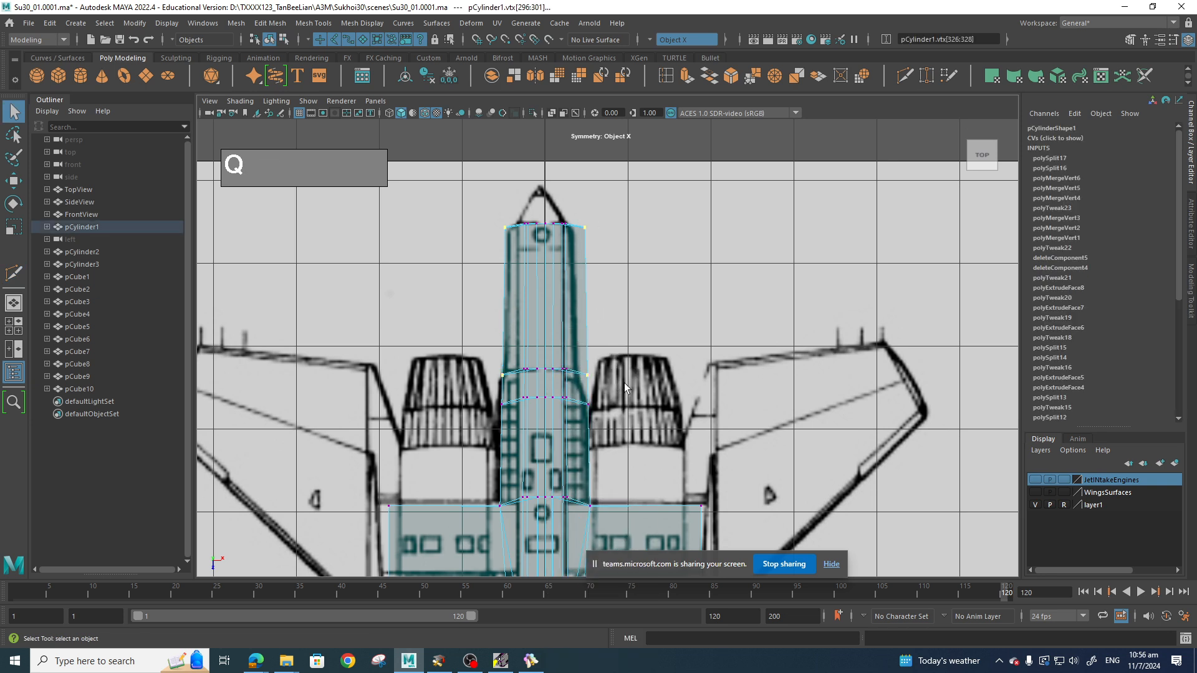
key("w")
left_click_drag(669, 304, 654, 305)
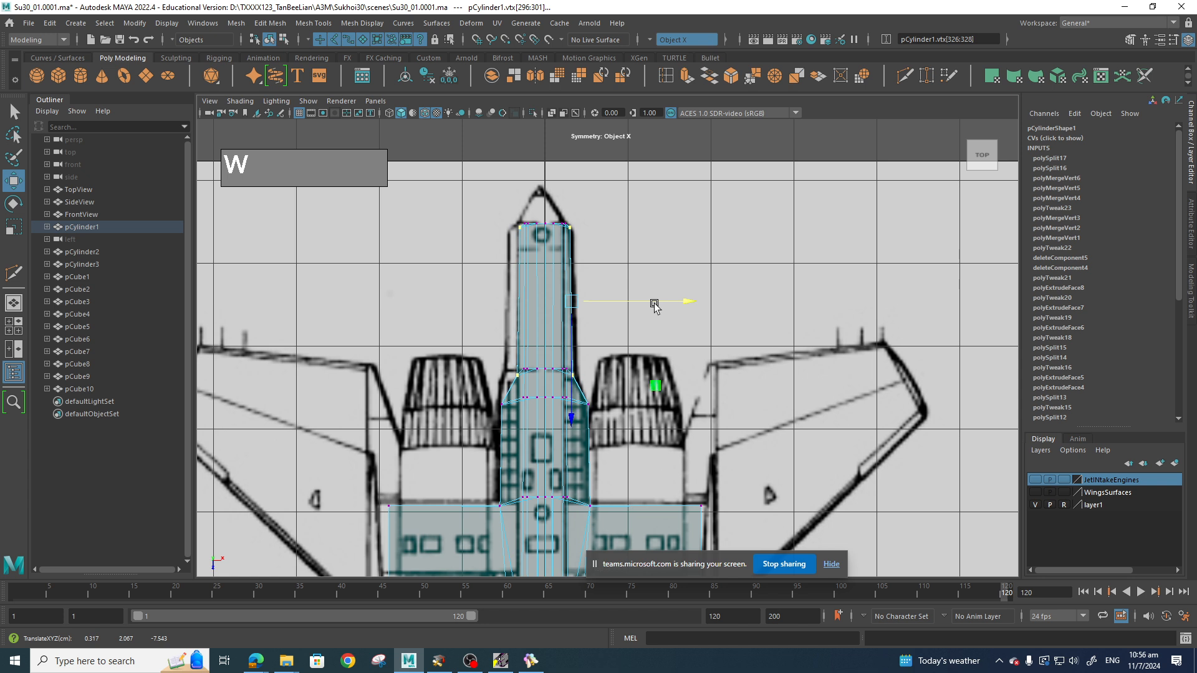
Flatten the vertices of the forward new edge loop by scaling them along Z.
left_click_drag(551, 389, 608, 425)
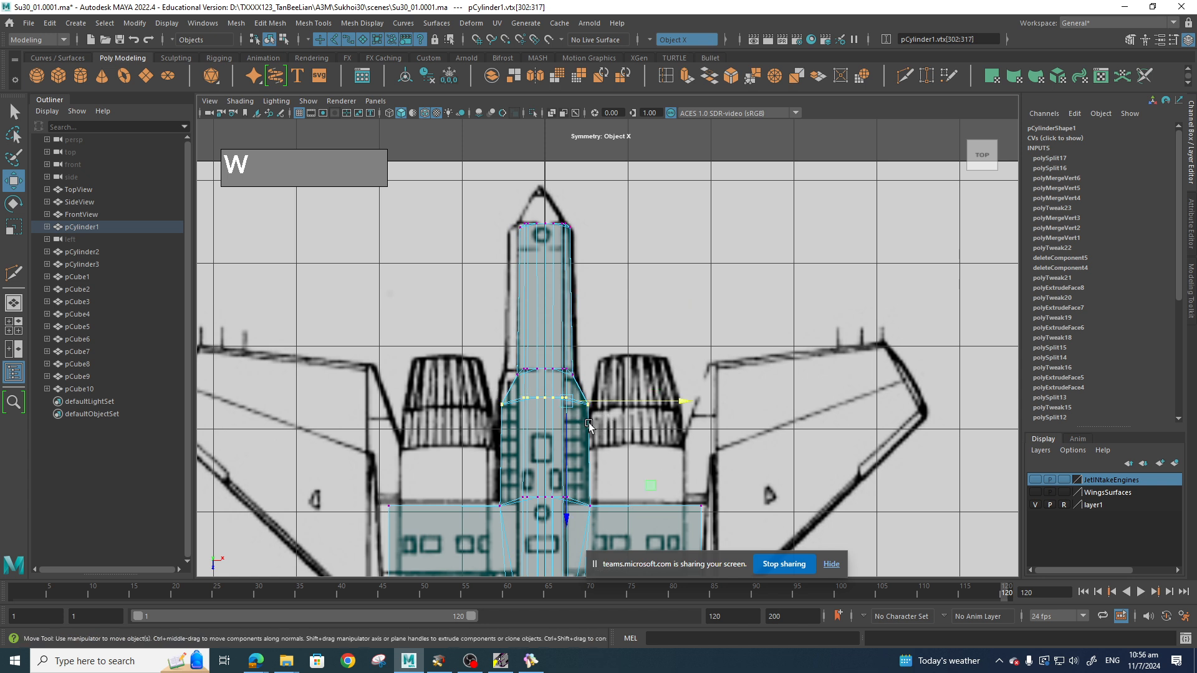
key("r")
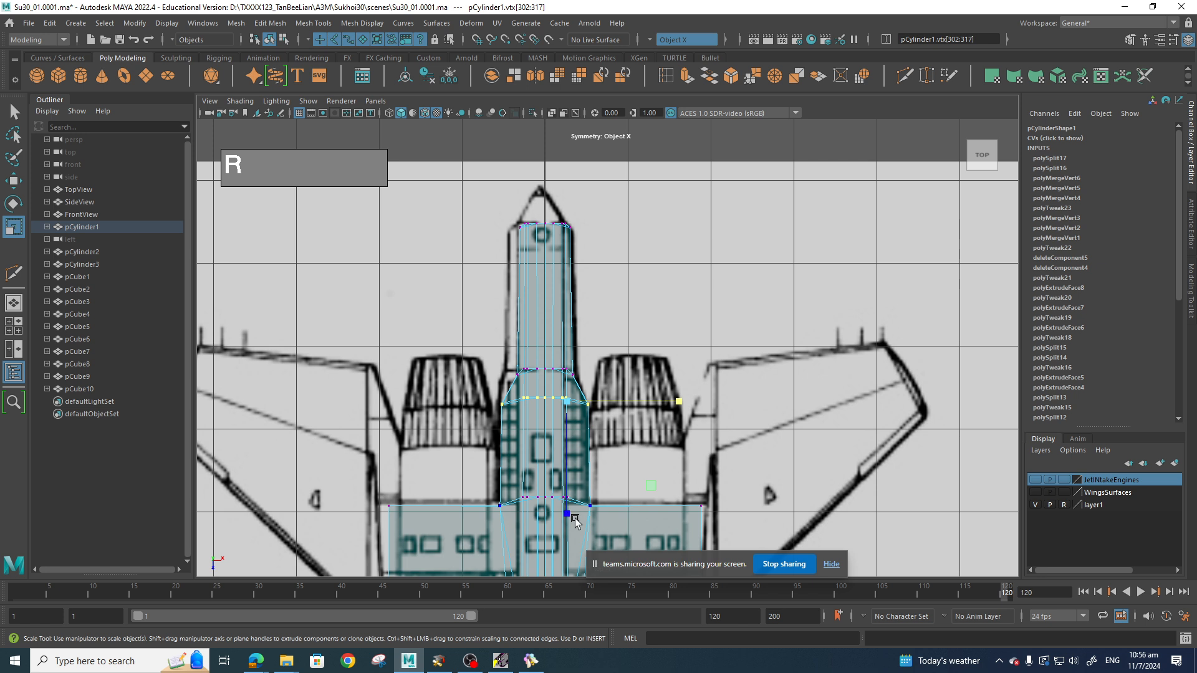
left_click(567, 515)
Flatten the vertex row along the fuselage's rear edge, including its outer corners, by scaling it along Z.
left_click_drag(480, 474, 586, 541)
middle_click_drag(586, 502, 576, 506, "alt")
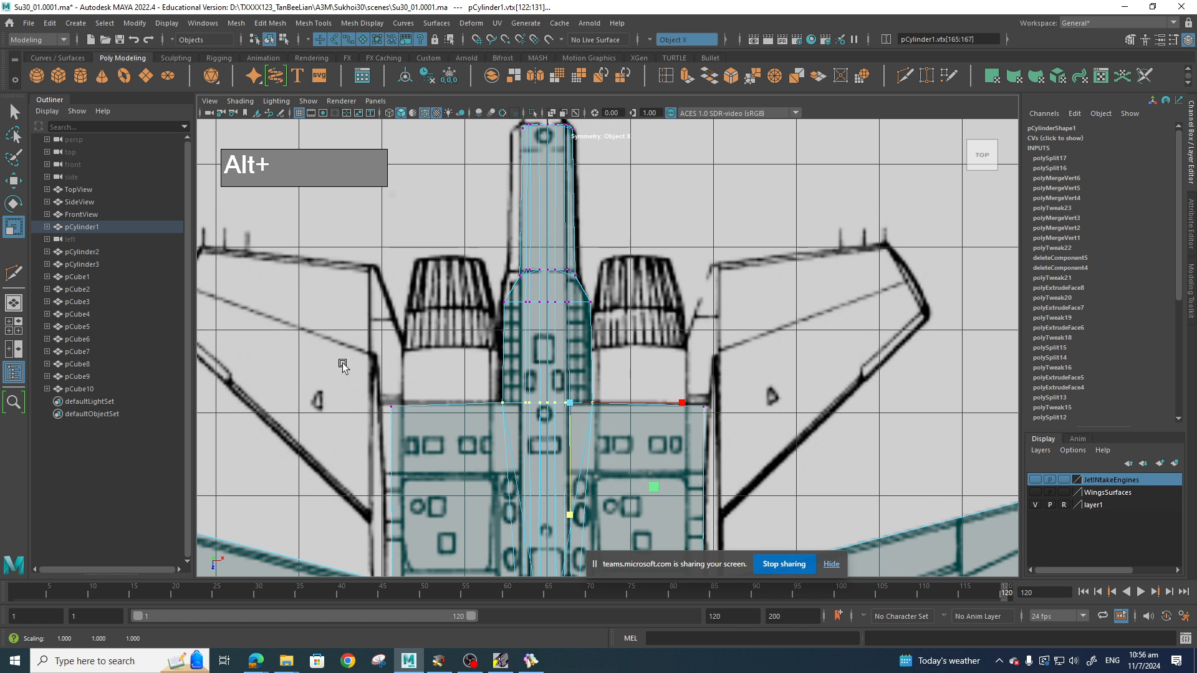
left_click_drag(342, 363, 742, 422)
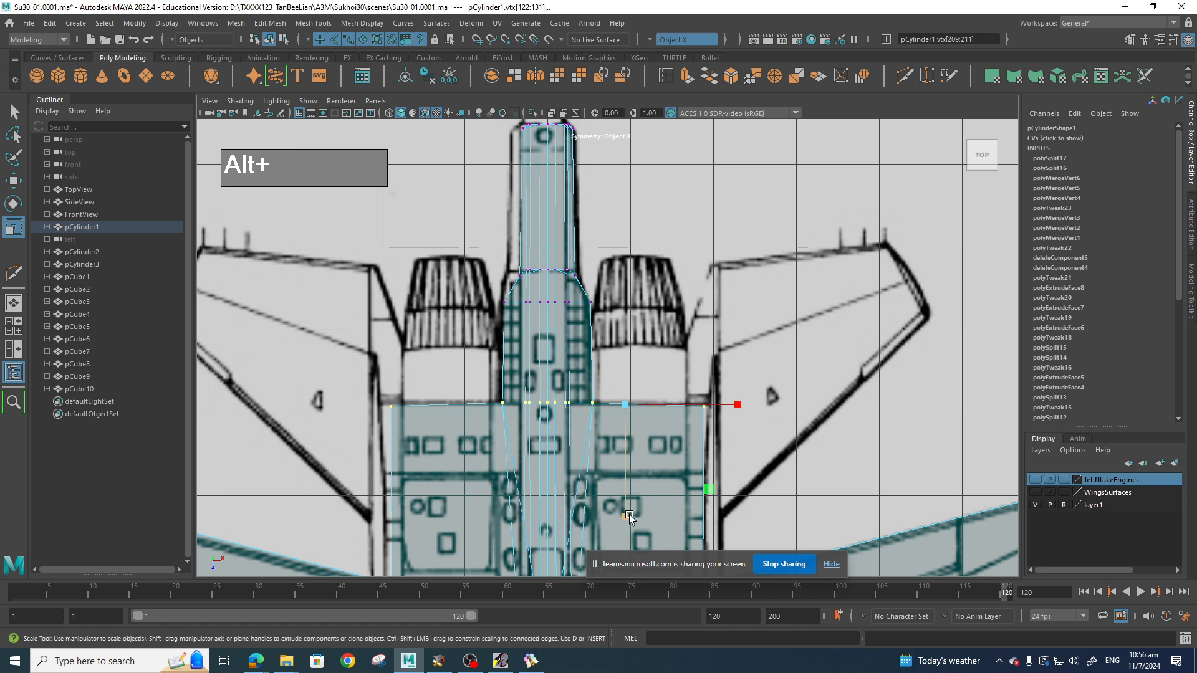
Select the ring of vertices at the tail boom's rear end and inspect it in the perspective view.
middle_click_drag(629, 309, 626, 428, "alt")
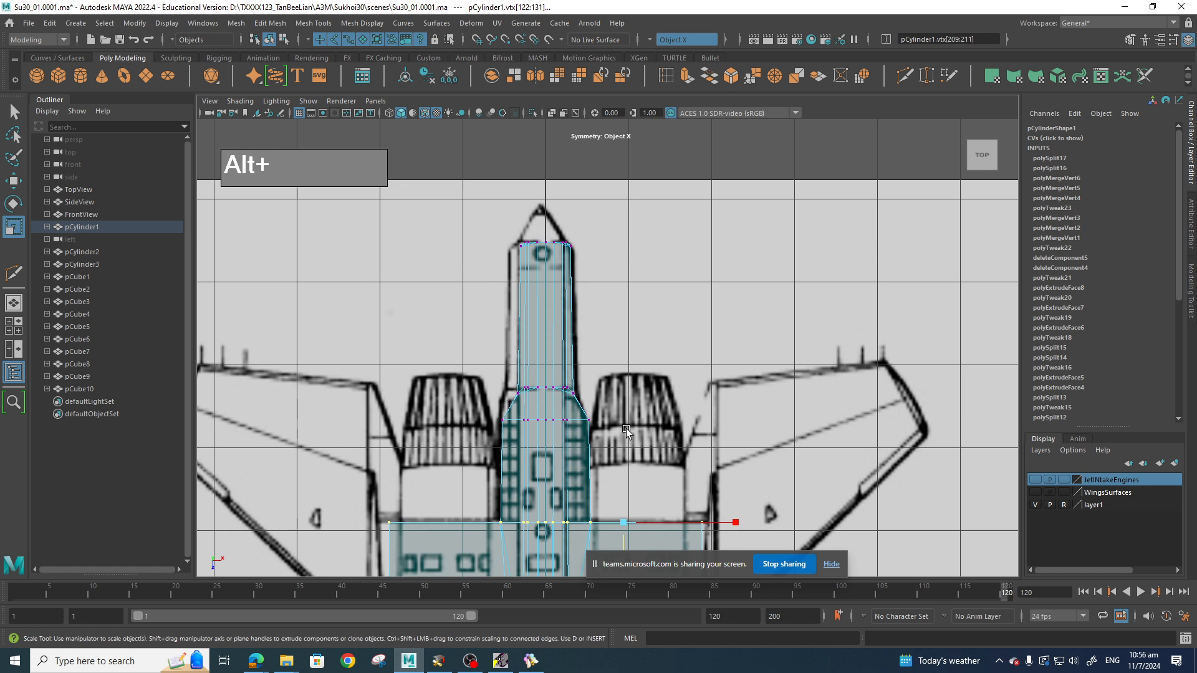
right_click_drag(626, 428, 563, 293, "alt")
left_click_drag(606, 248, 580, 232)
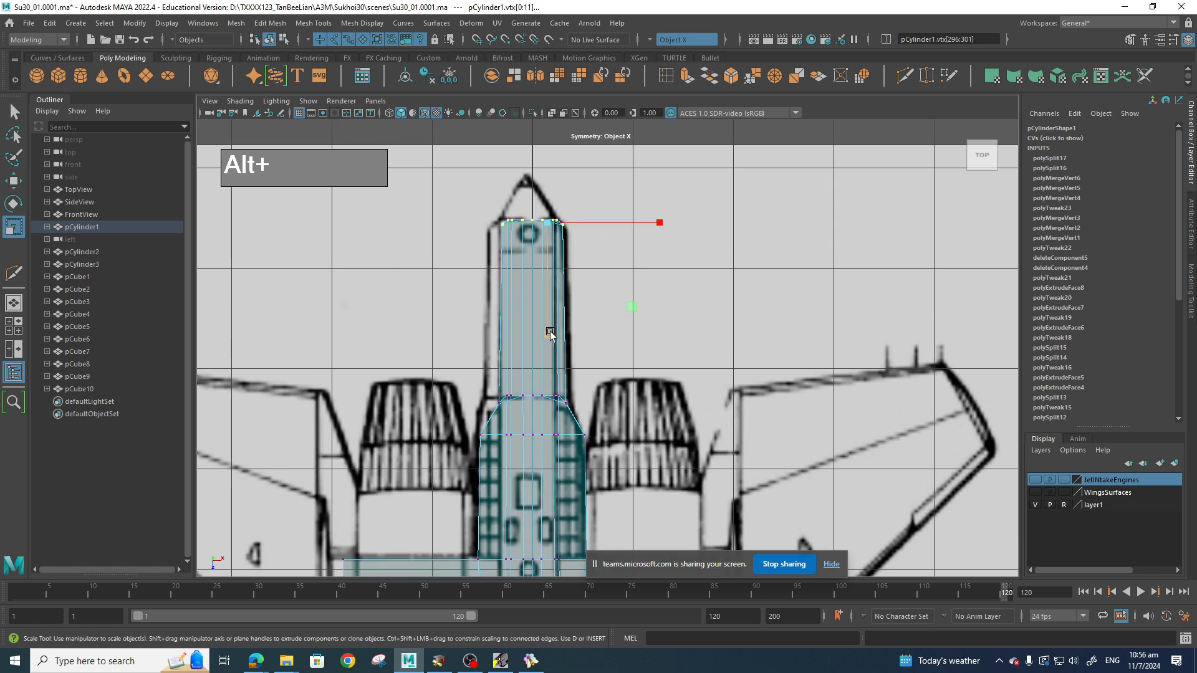
left_click(548, 335)
key("space")
left_click_drag(634, 306, 634, 272)
scroll(687, 319, "down", 3)
left_click_drag(710, 342, 699, 346, "alt")
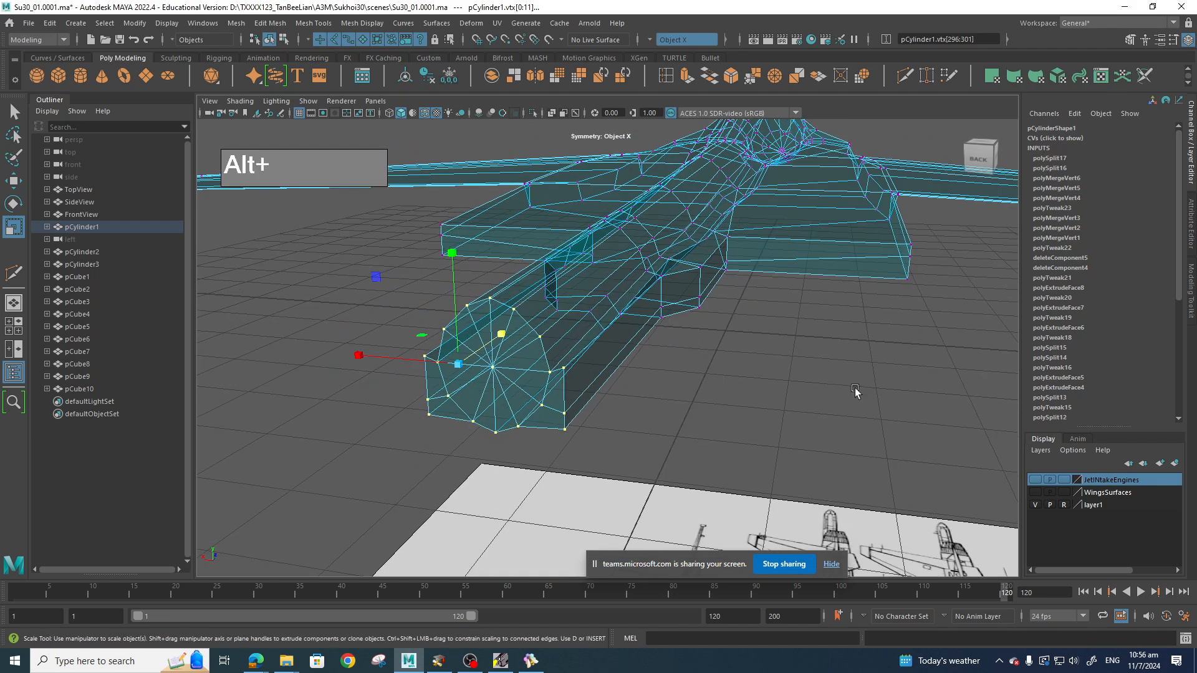
Switch to BeeRef and examine the pointed tail boom tip between the engines in the reference photos.
left_click(530, 660)
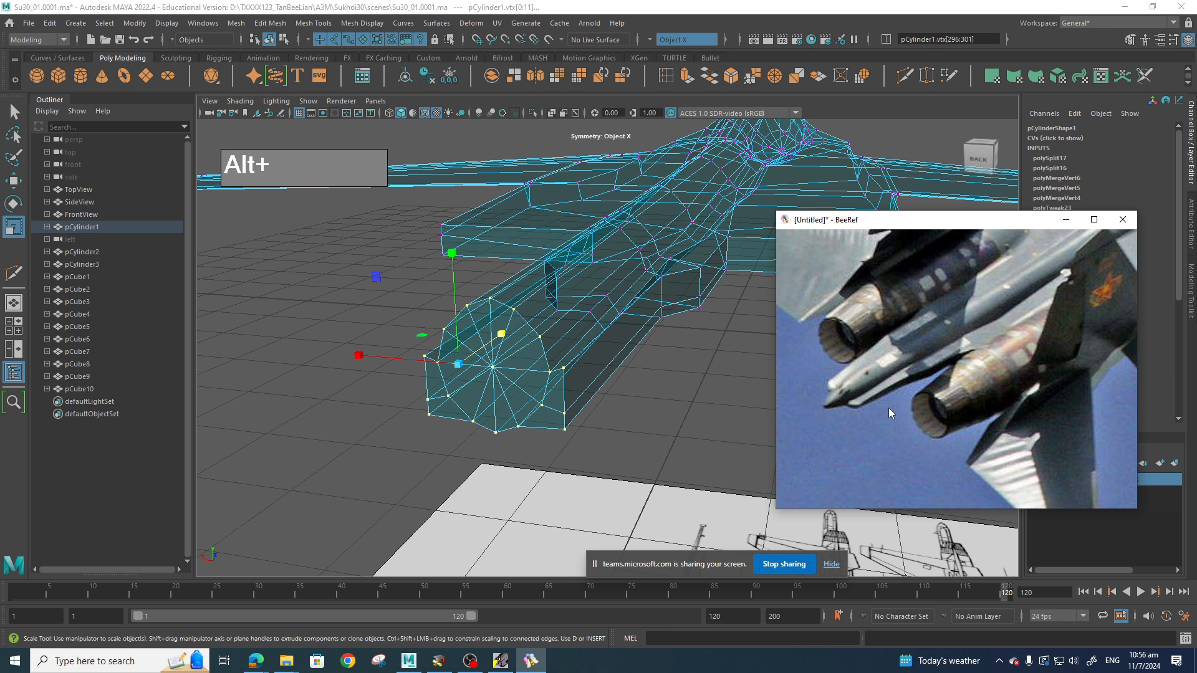
scroll(888, 407, "down", 5)
scroll(875, 438, "down", 7)
middle_click_drag(816, 449, 978, 324)
scroll(970, 322, "up", 6)
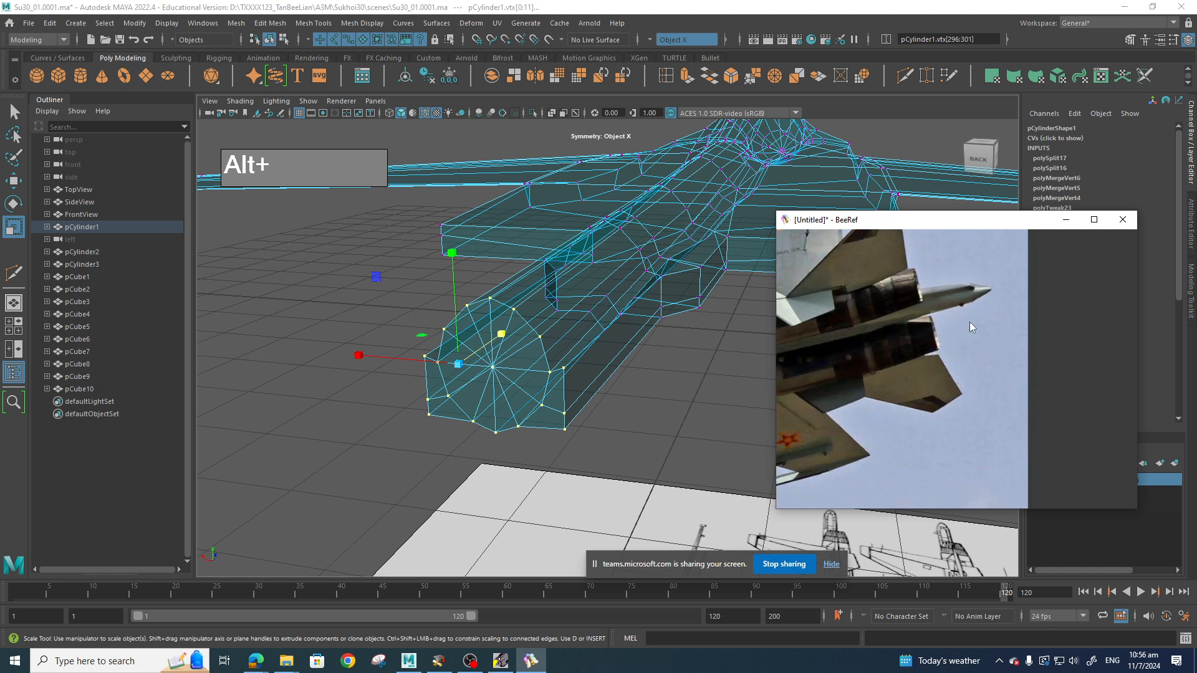
scroll(951, 291, "up", 3)
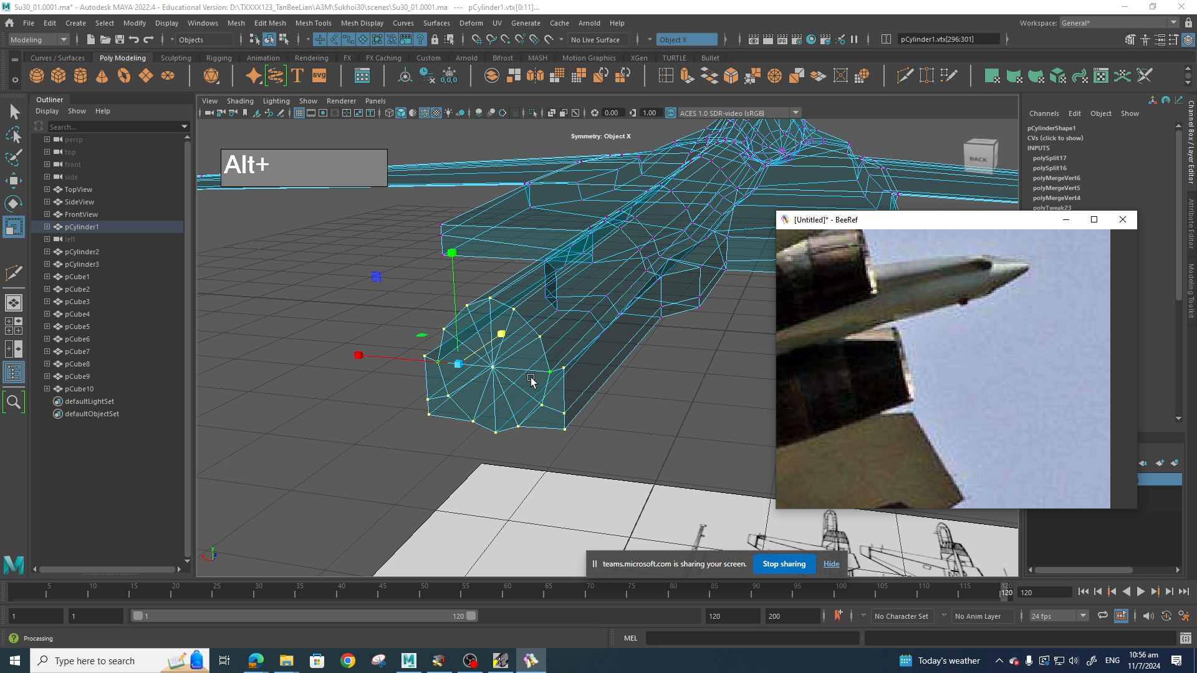
Pull the centre vertex of the boom's flat end cap rearward to form a pointed tail cone.
left_click(497, 369)
key("w")
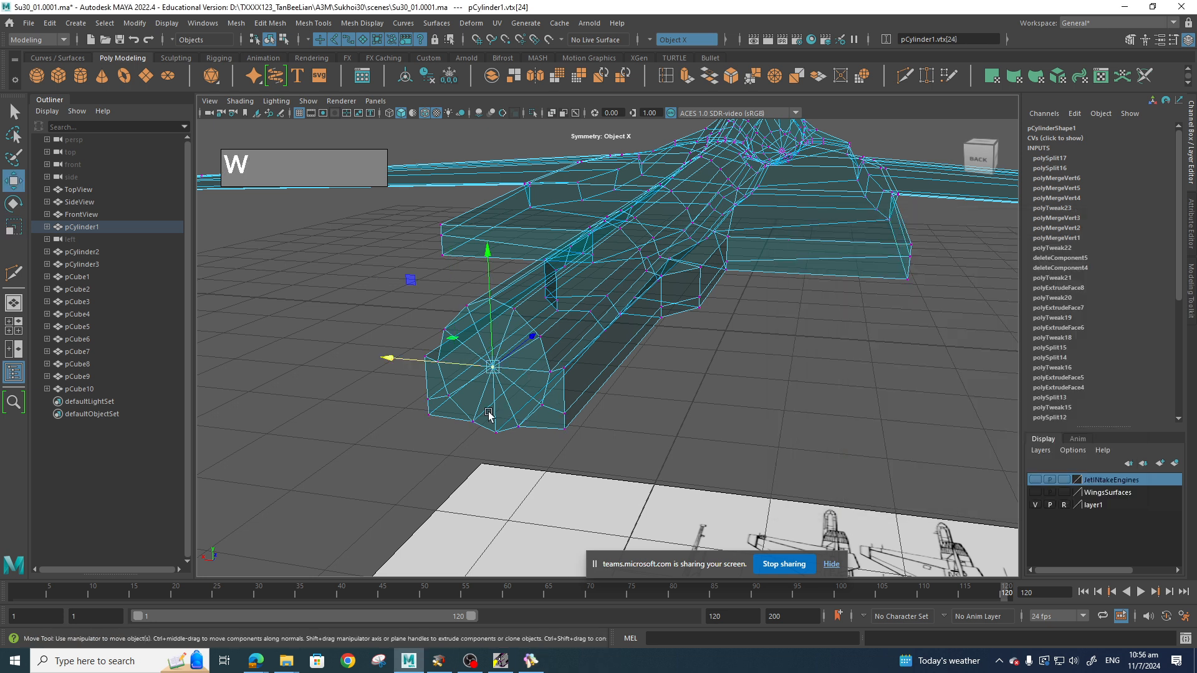
middle_click_drag(533, 344, 474, 402)
left_click_drag(399, 353, 397, 379)
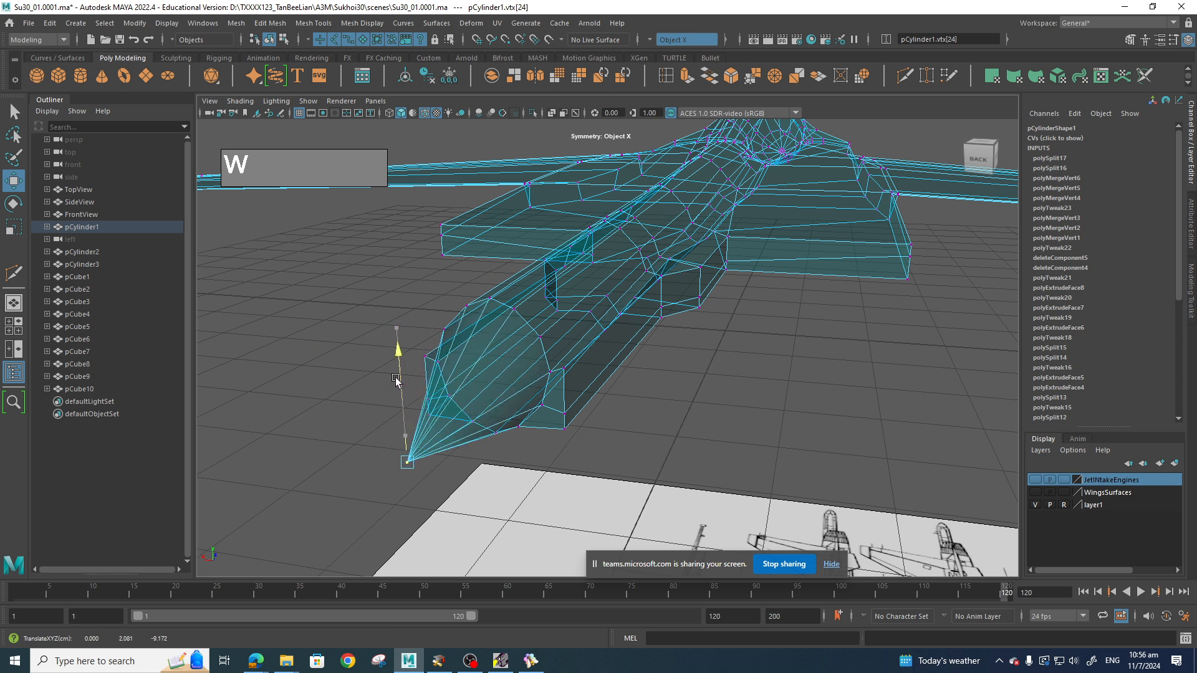
Align the tail cone's tip vertex with the end of the tail boom on the side-view blueprint.
scroll(633, 378, "down", 2)
key("space")
left_click_drag(649, 377, 698, 382)
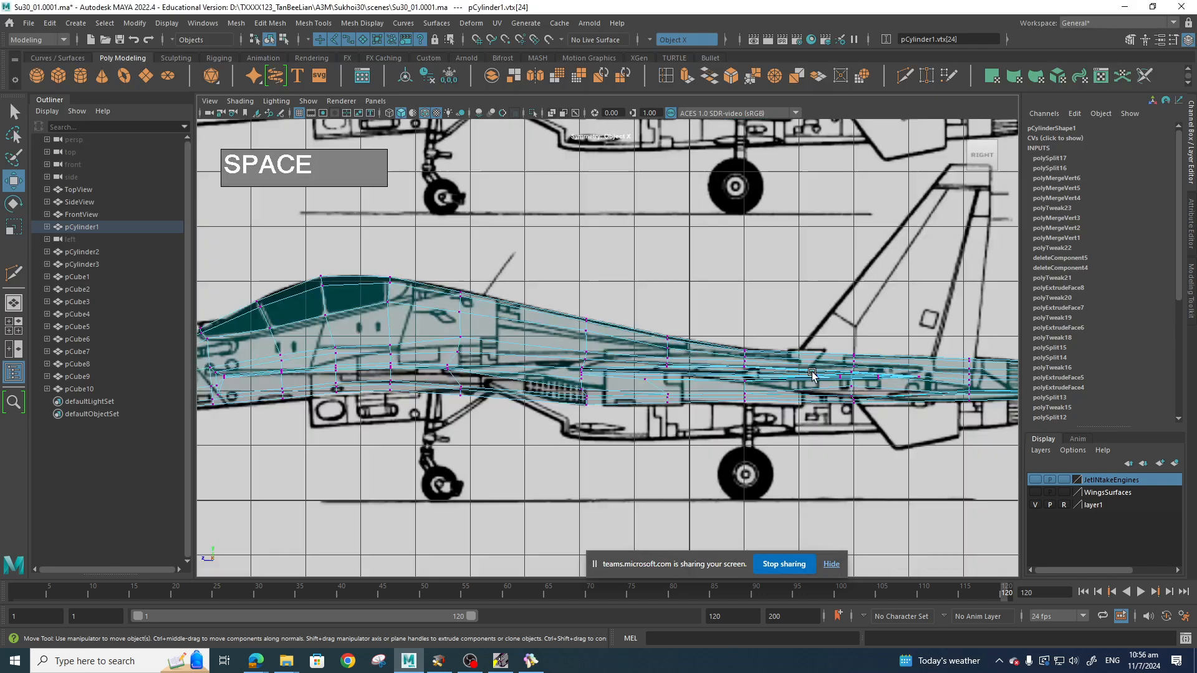
middle_click_drag(814, 374, 352, 361, "alt")
scroll(559, 338, "up", 2)
right_click_drag(559, 337, 665, 351, "alt")
middle_click_drag(726, 357, 703, 347, "alt")
left_click_drag(719, 273, 878, 454)
left_click_drag(703, 358, 682, 358)
left_click_drag(866, 427, 768, 332)
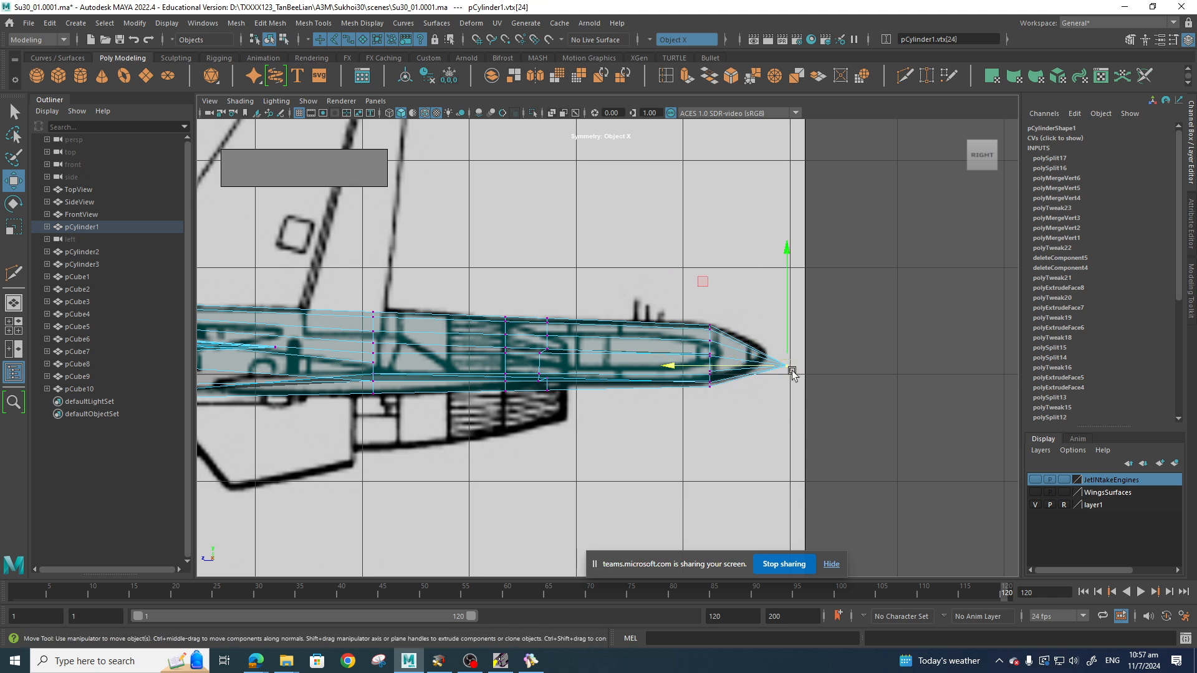
left_click_drag(794, 371, 774, 360)
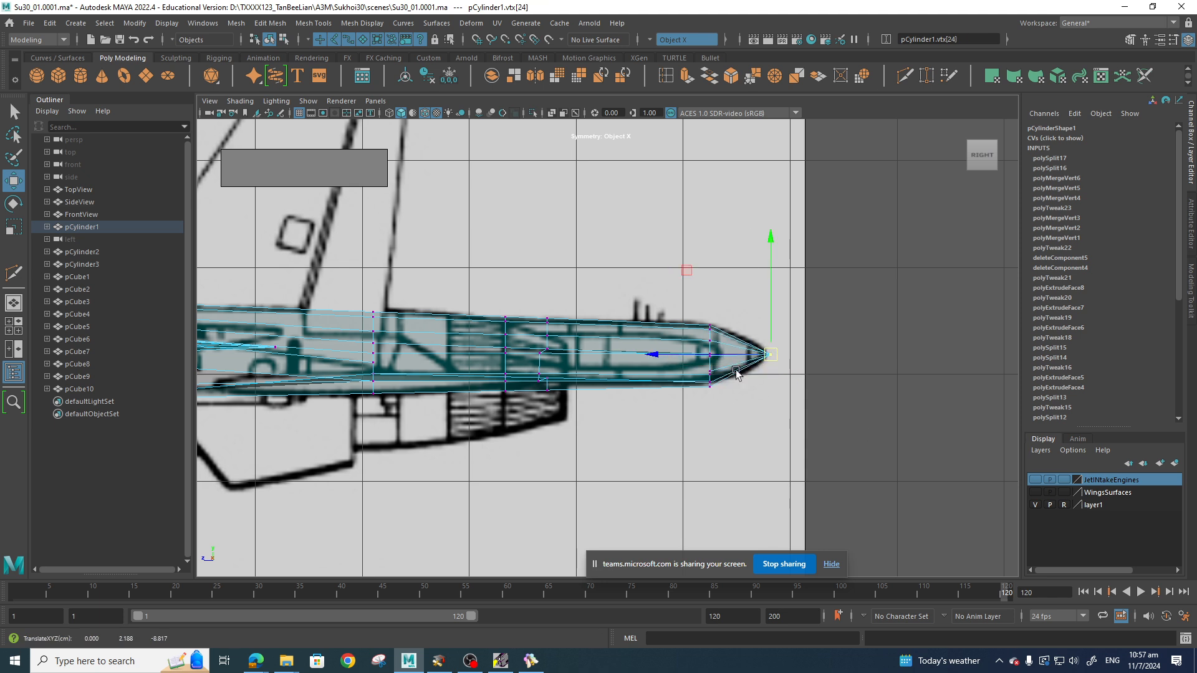
Assign the existing SolidMat material to the whole fuselage object.
middle_click_drag(774, 359, 815, 394, "alt")
scroll(800, 432, "up", 2)
middle_click_drag(799, 432, 652, 392, "alt")
scroll(653, 392, "up", 2)
key("space")
left_click_drag(729, 405, 622, 256)
right_click(690, 235)
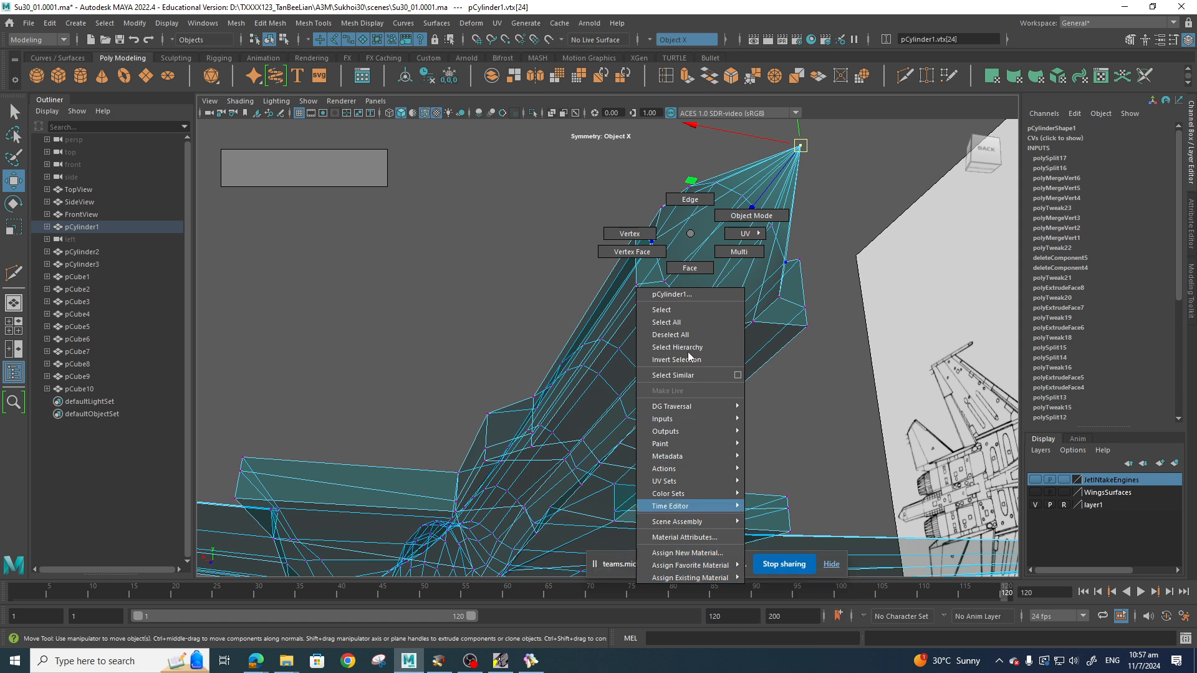
right_click_drag(688, 352, 756, 208)
right_click_drag(728, 263, 727, 287)
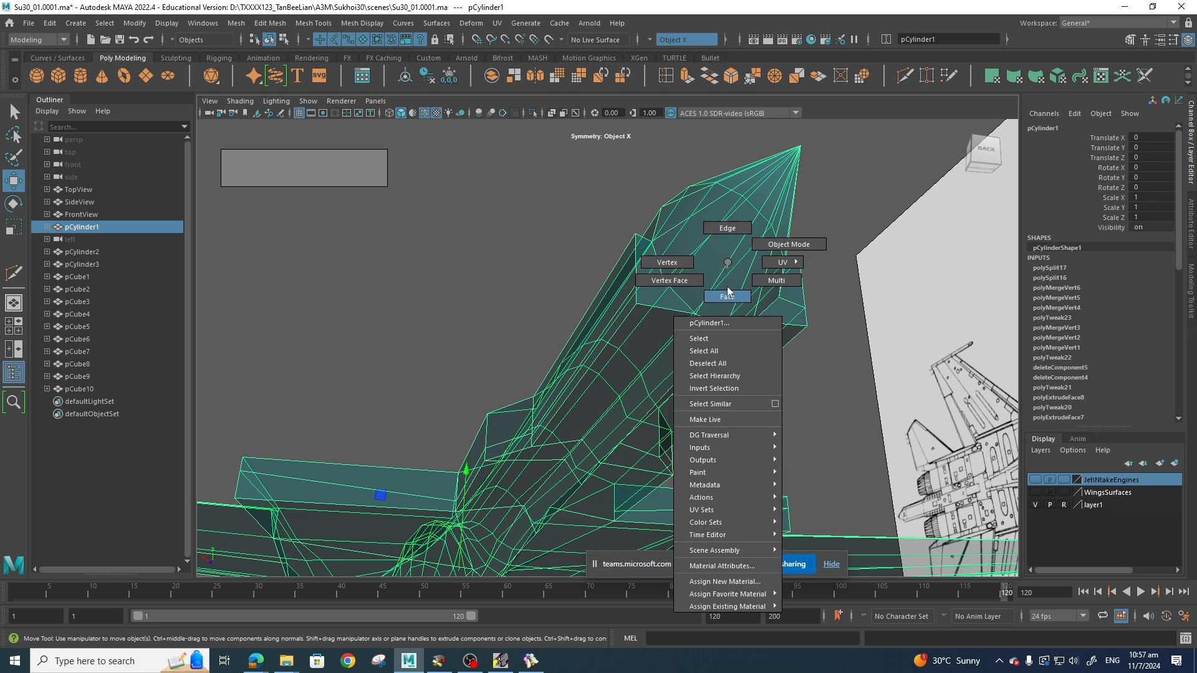
right_click_drag(713, 596, 721, 609)
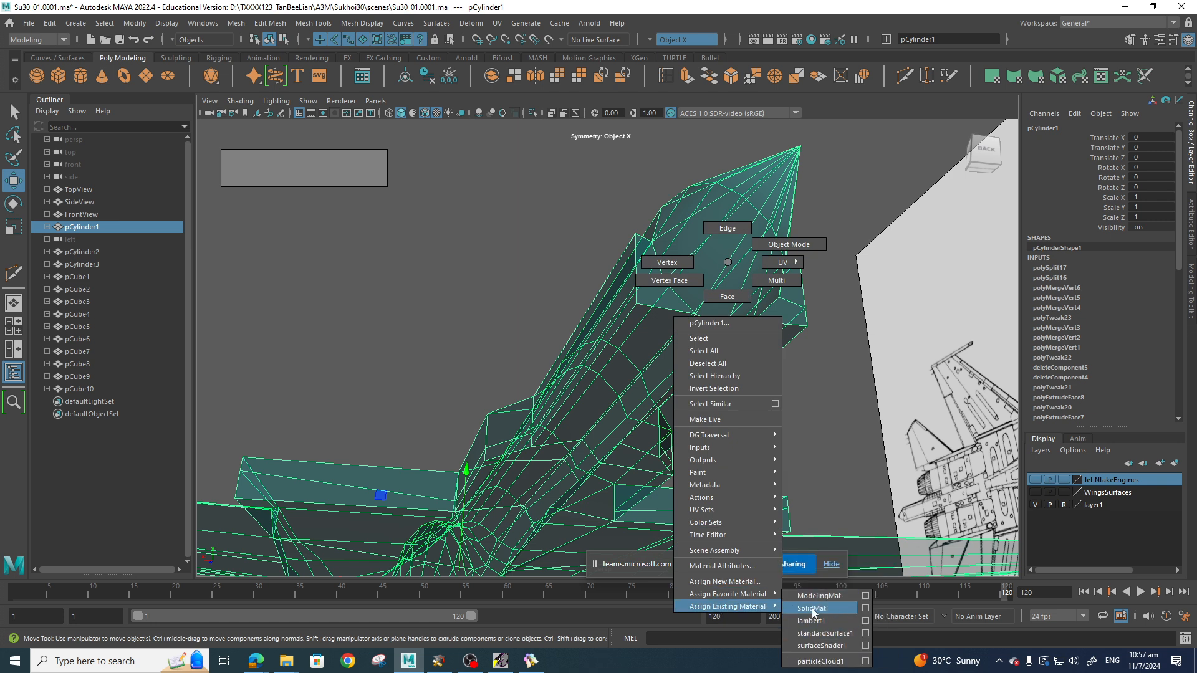
right_click_drag(820, 609, 820, 609)
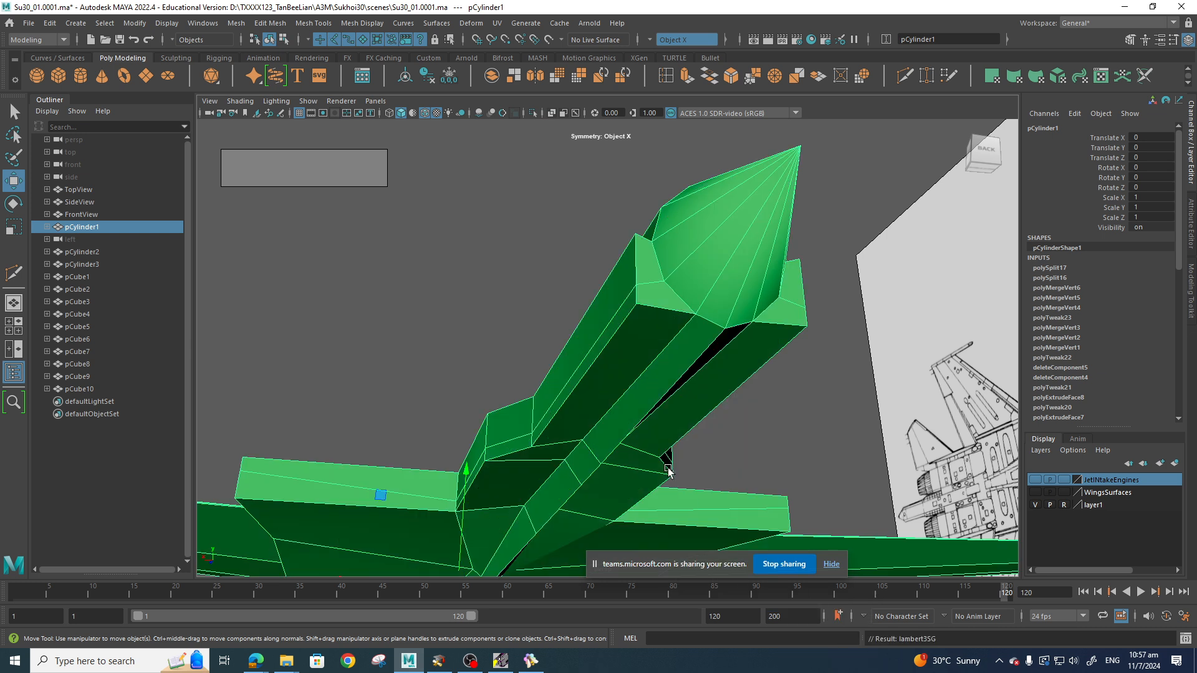
Delete the underside faces and thin lower side strips of the tail boom's side blends, back to the fuselage's rear edge.
left_click_drag(673, 387, 711, 377, "alt")
right_click_drag(691, 317, 694, 359)
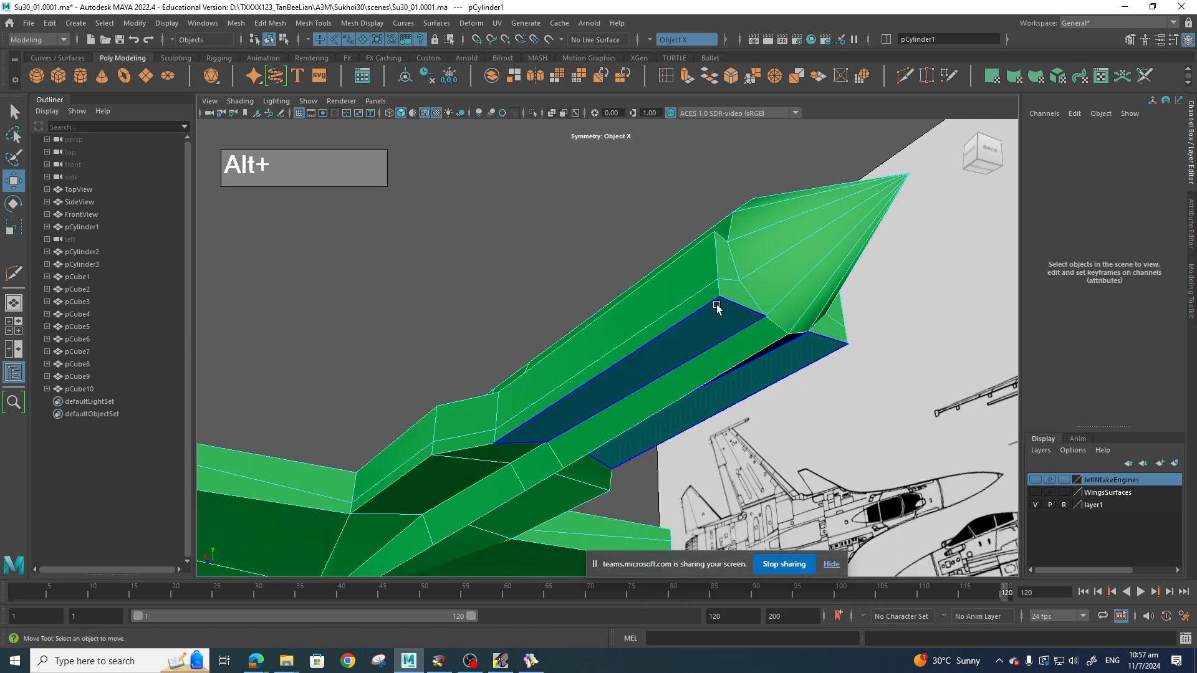
left_click(735, 296)
left_click(713, 340, "shift")
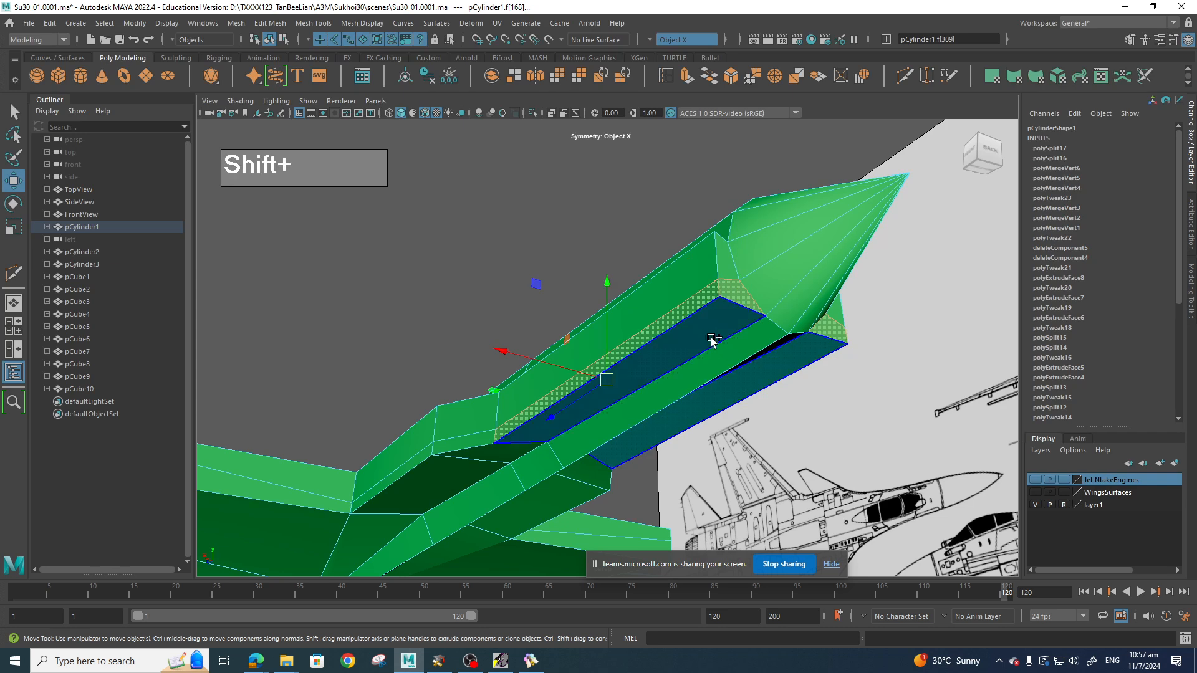
left_click(709, 335, "shift")
left_click(490, 457, "shift")
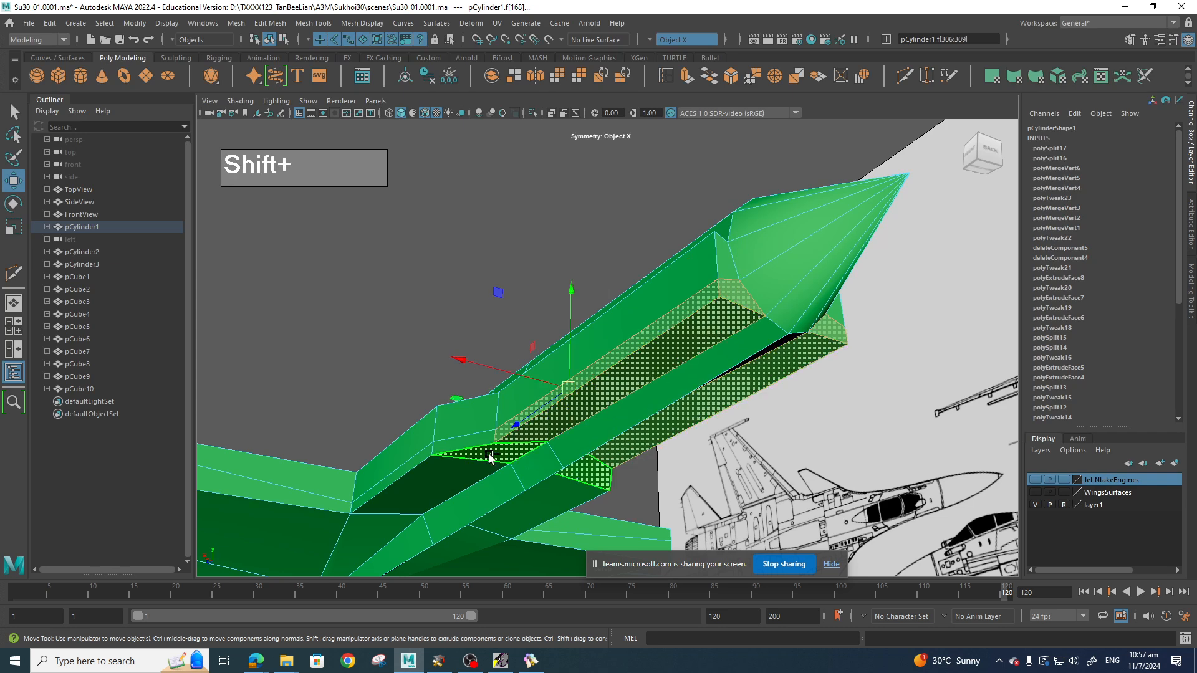
left_click(401, 469, "shift")
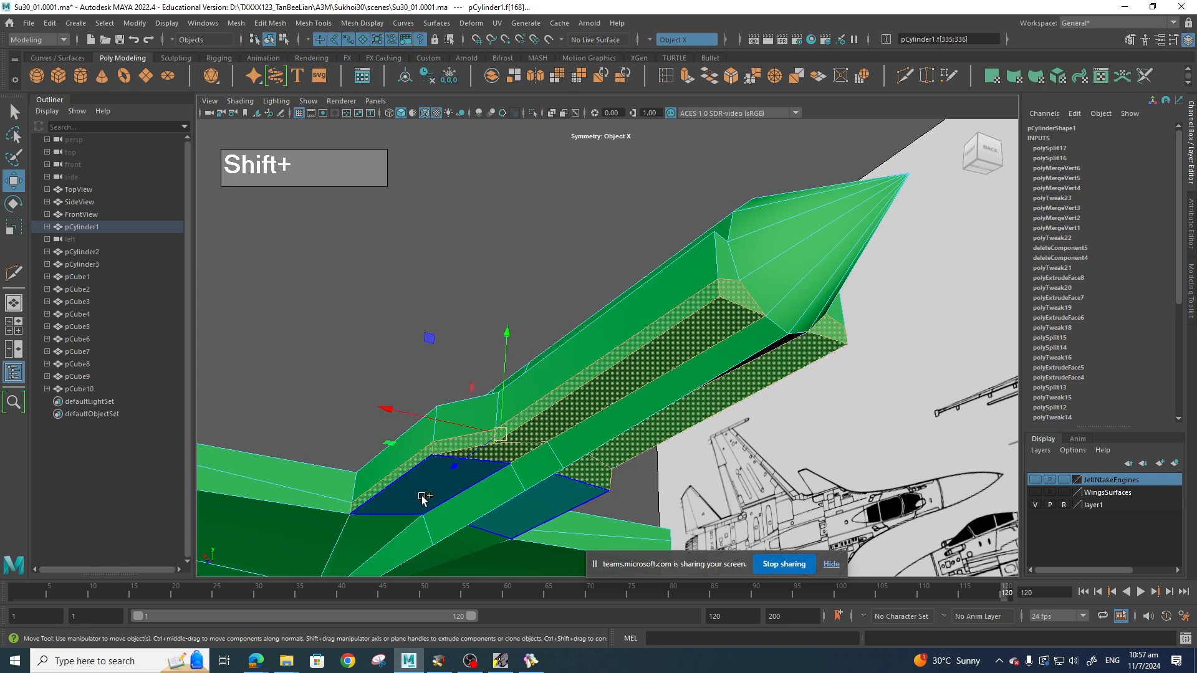
left_click(422, 493, "shift")
left_click_drag(422, 493, 703, 429, "alt")
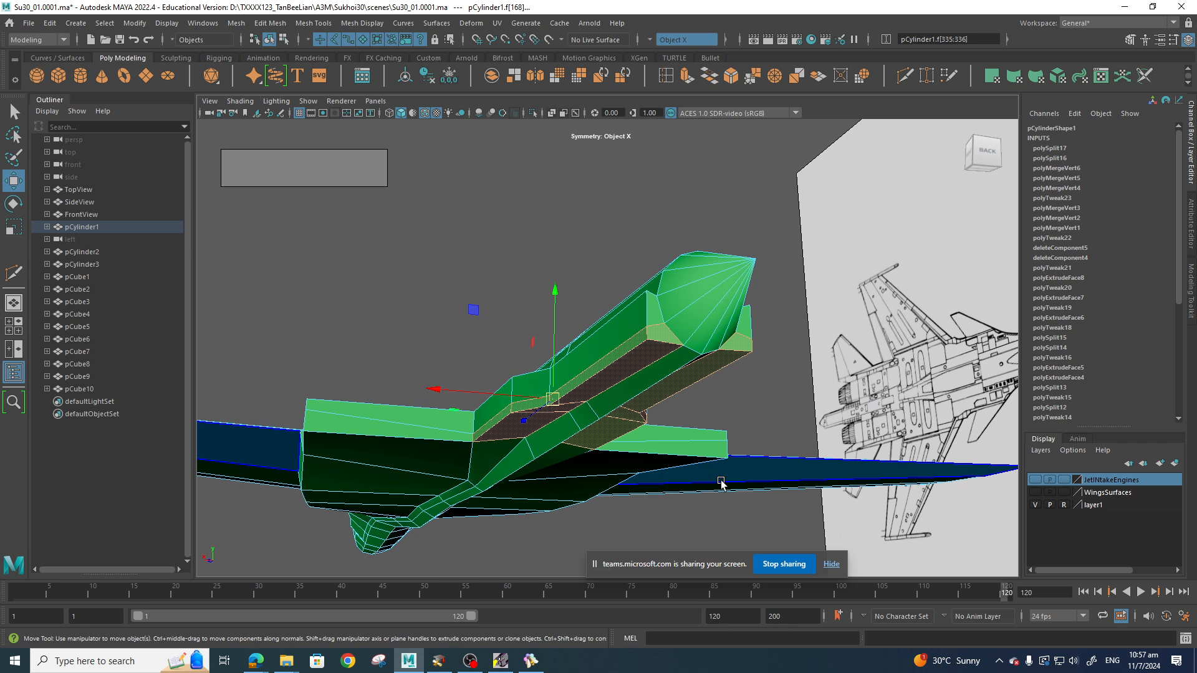
key("End")
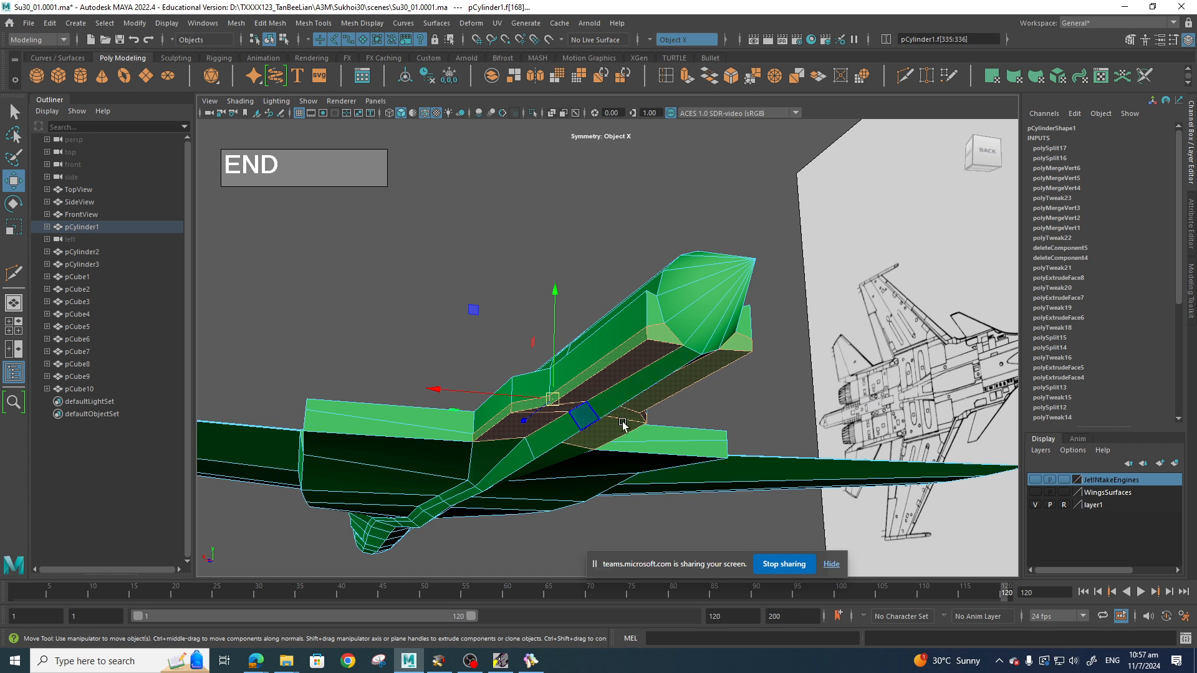
key("Delete")
Extrude the three top faces of the tail boom's side blends upward along Y, symmetrically on both sides.
mouse_move(631, 483)
left_mouse_down("alt")
mouse_move(613, 433)
mouse_move(645, 453)
left_mouse_up("alt")
key("super")
left_click(442, 287)
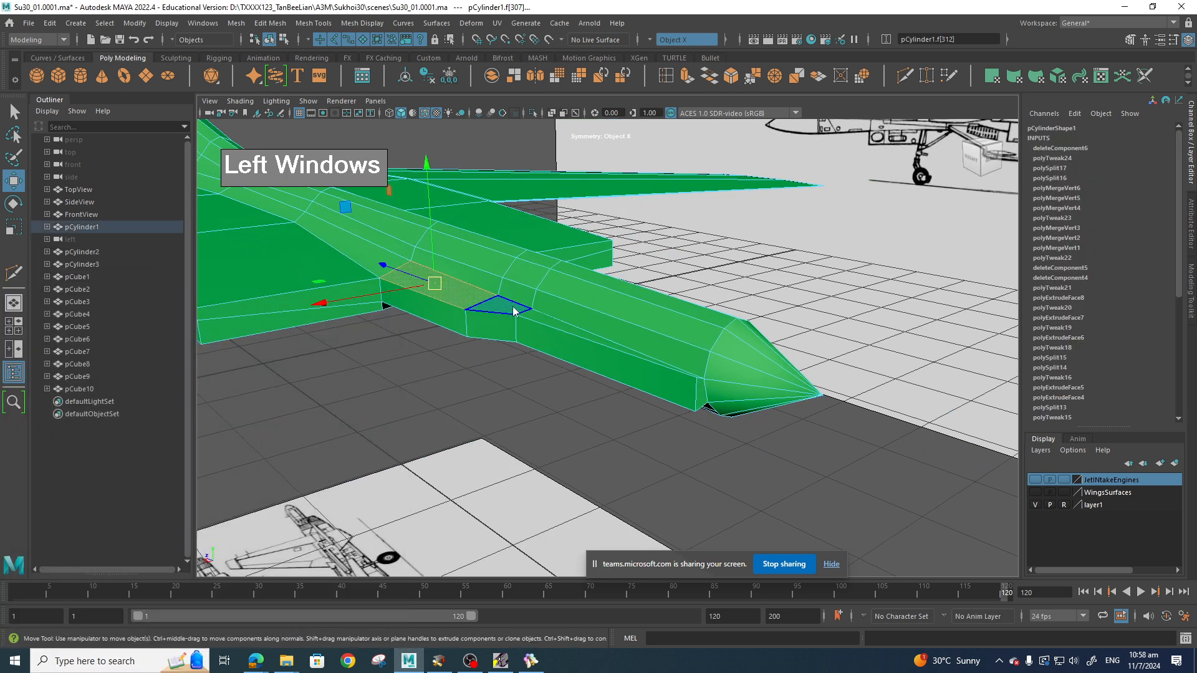
left_click(508, 307, "shift")
left_click(539, 320, "shift")
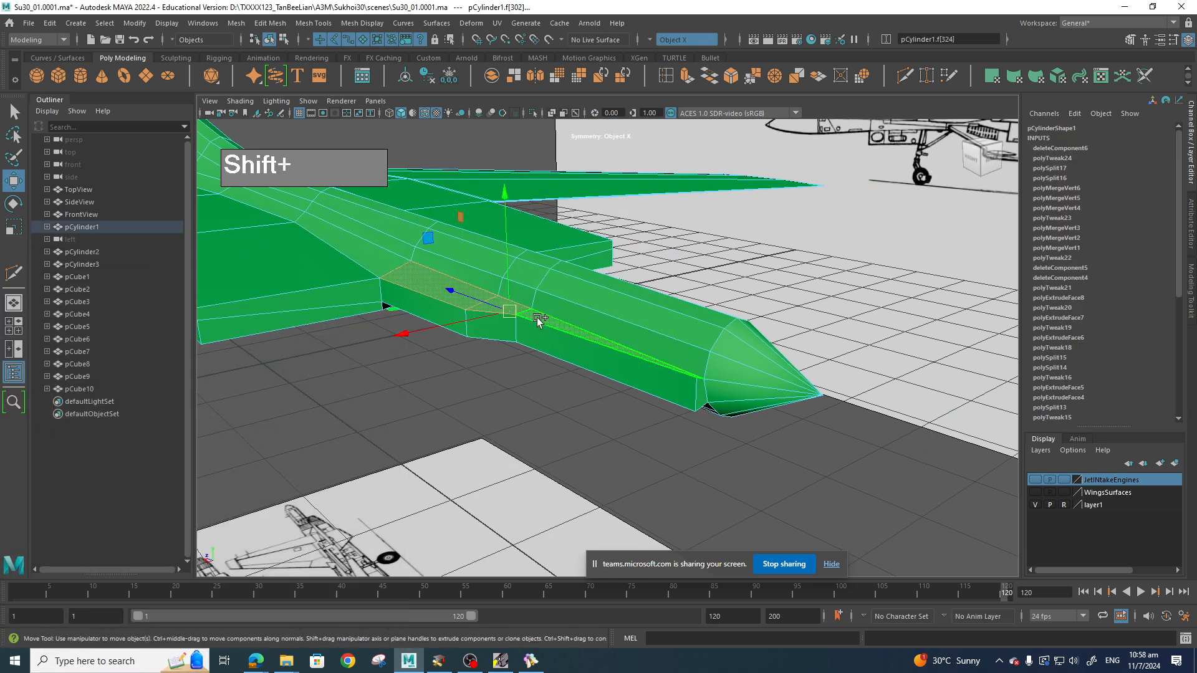
left_click_drag(662, 419, 639, 328, "alt")
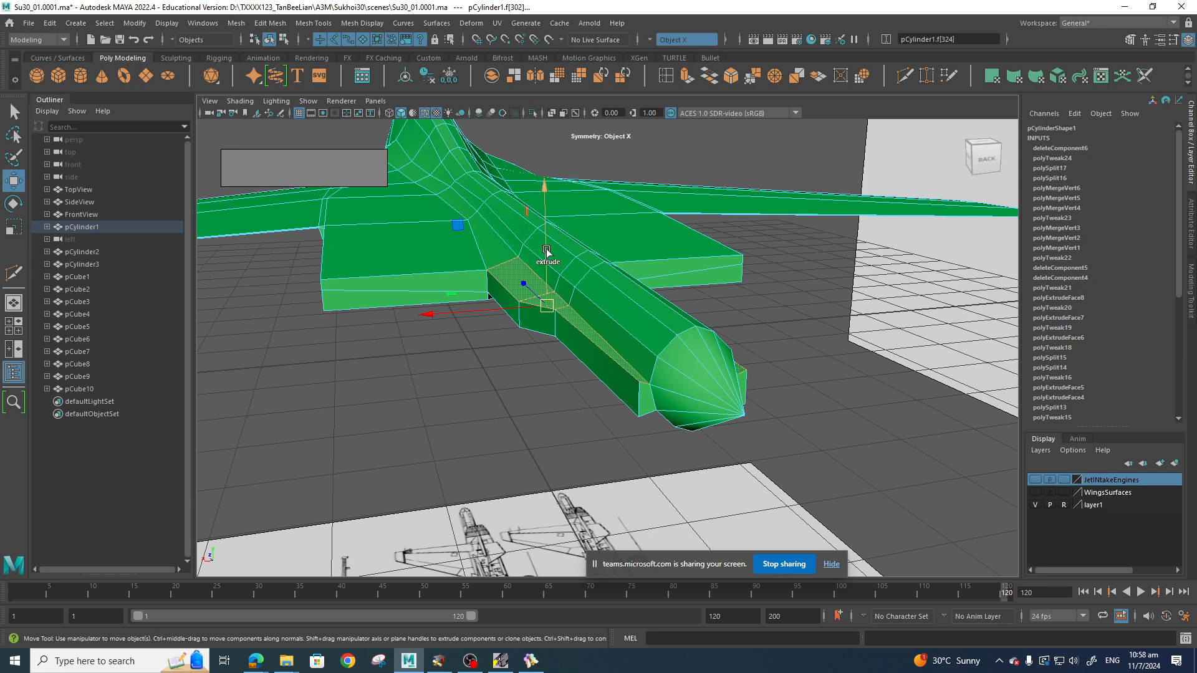
left_click_drag(547, 251, 544, 235, "shift")
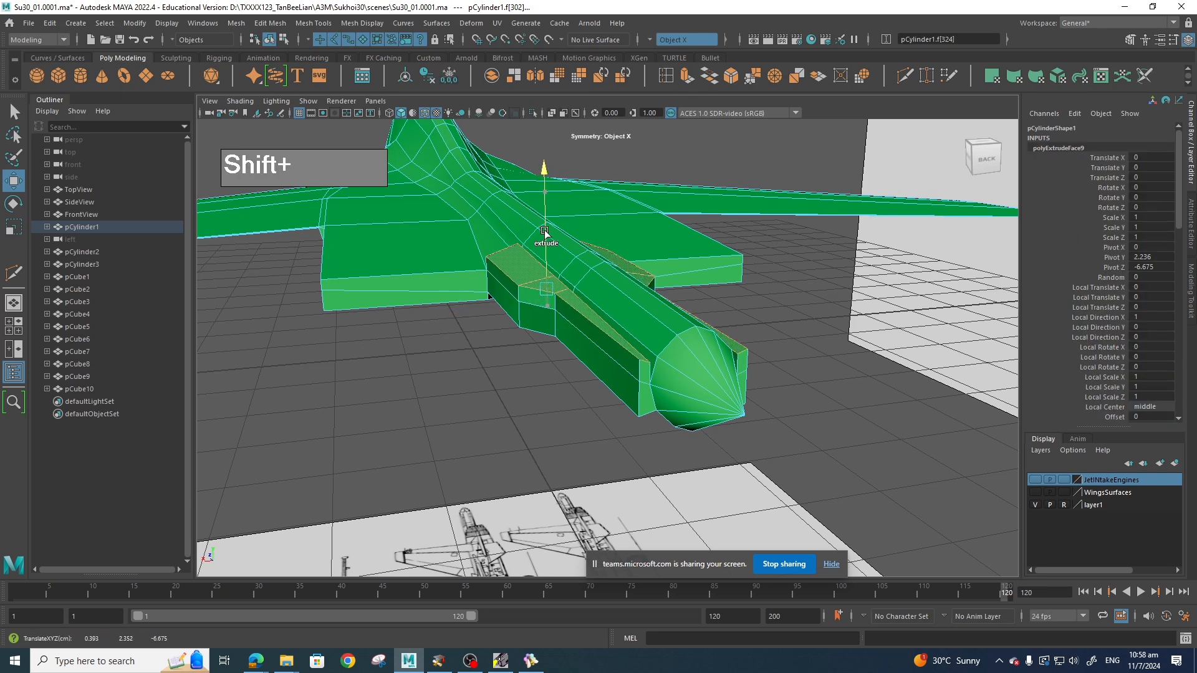
Delete the facing side faces between the rear boom section and its raised side strips on both sides.
scroll(613, 312, "up", 4)
left_click_drag(609, 336, 617, 383, "alt")
scroll(627, 420, "up", 3)
left_click(617, 384)
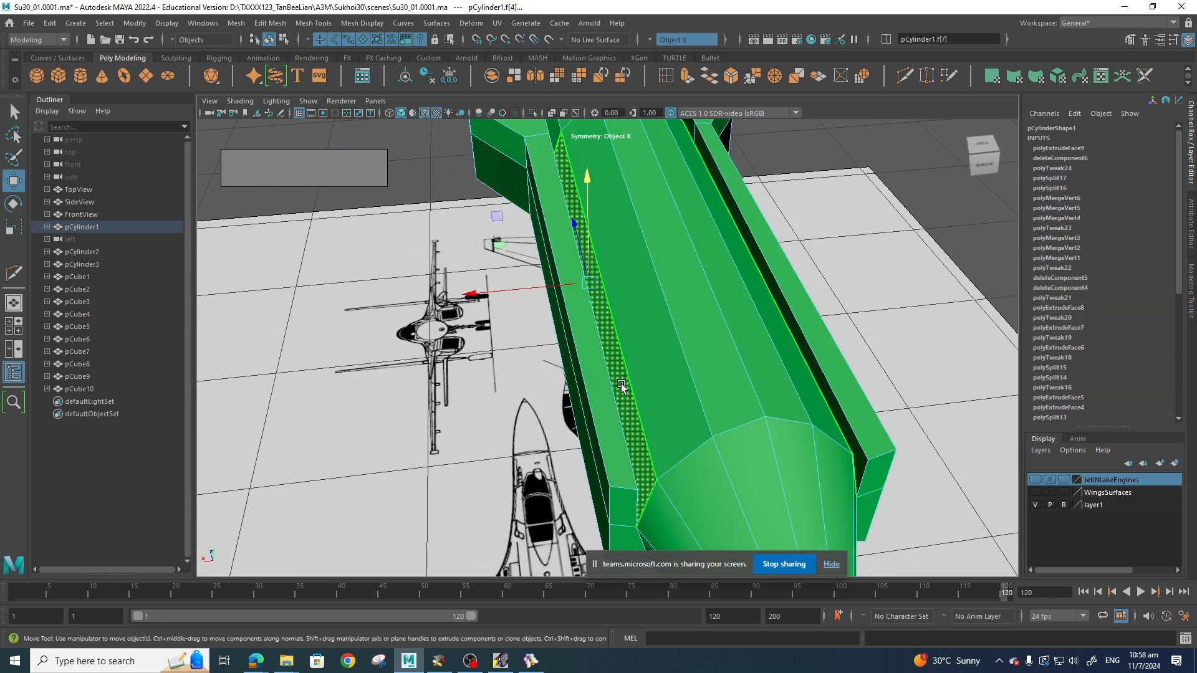
key("Delete")
left_click_drag(621, 387, 523, 360, "alt")
left_click(526, 360)
key("Delete")
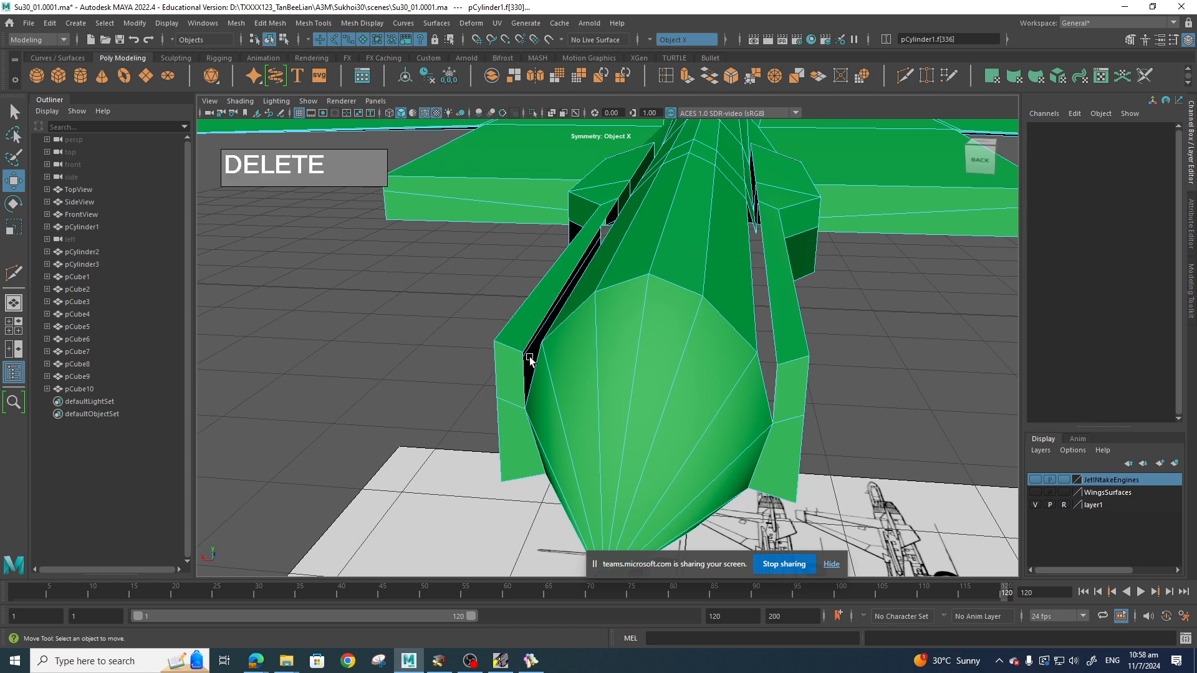
Delete the hidden facing faces between the boom and the front and taper sections of its side blends.
left_click_drag(637, 269, 629, 470, "alt")
left_click_drag(642, 403, 628, 447, "alt")
left_click(632, 446)
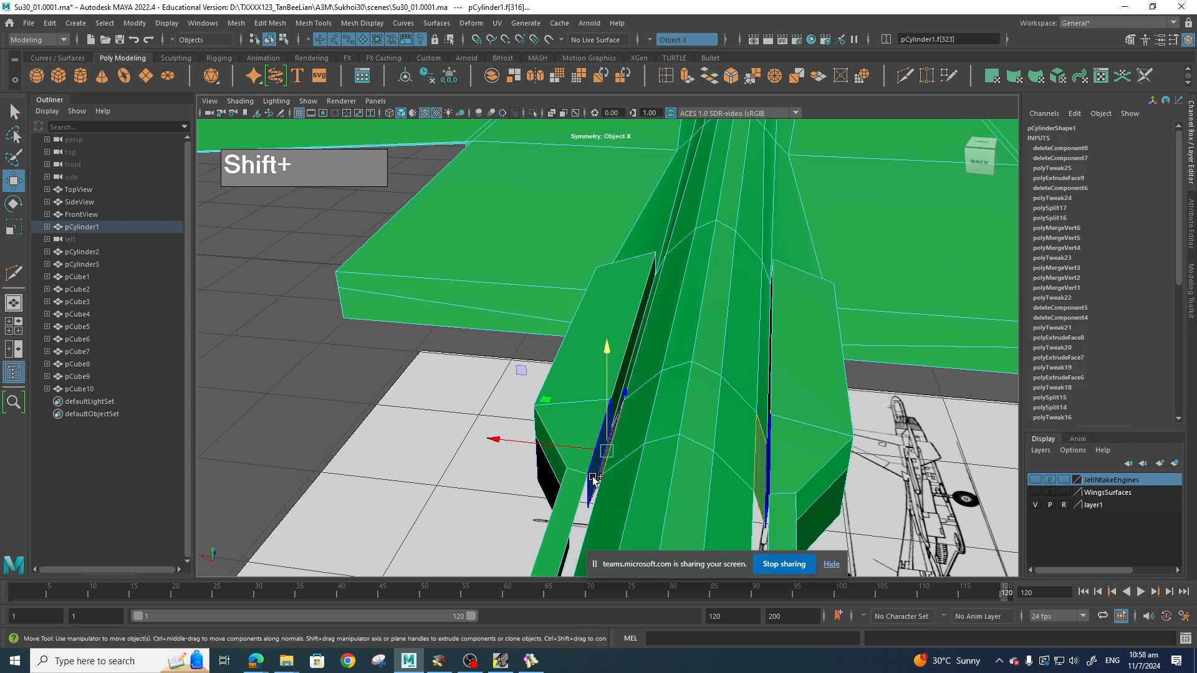
left_click(593, 479, "shift")
left_click(627, 349, "shift")
left_click(629, 352)
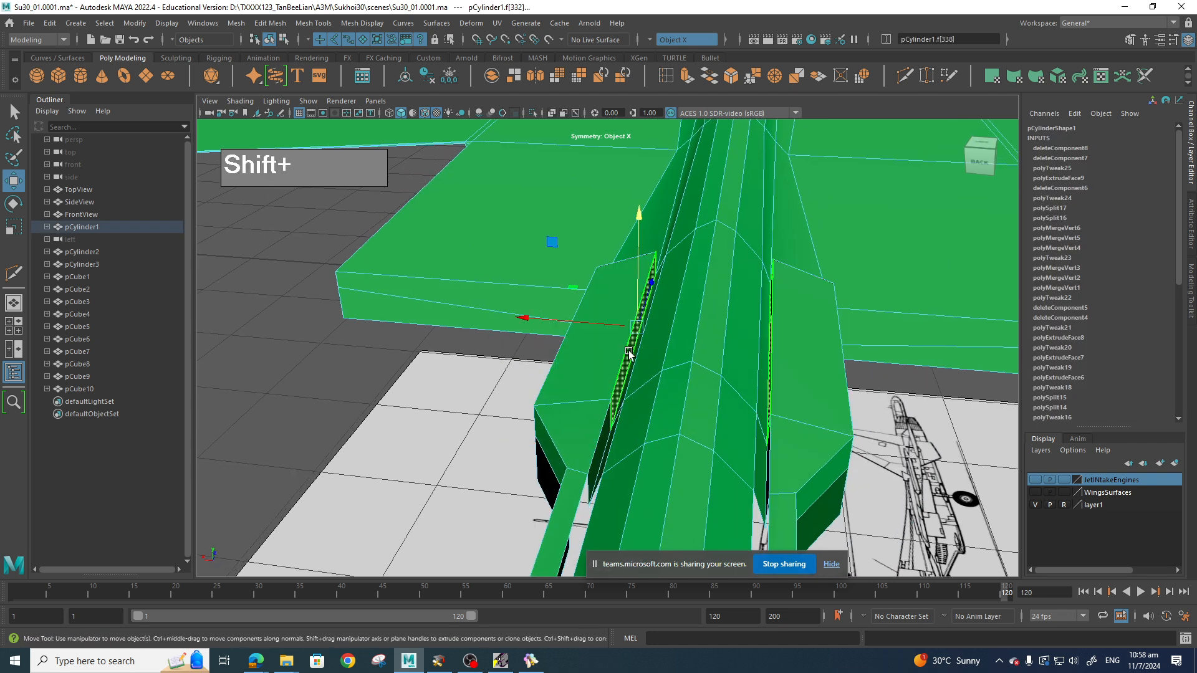
left_click(632, 355, "shift")
left_click(603, 453, "shift")
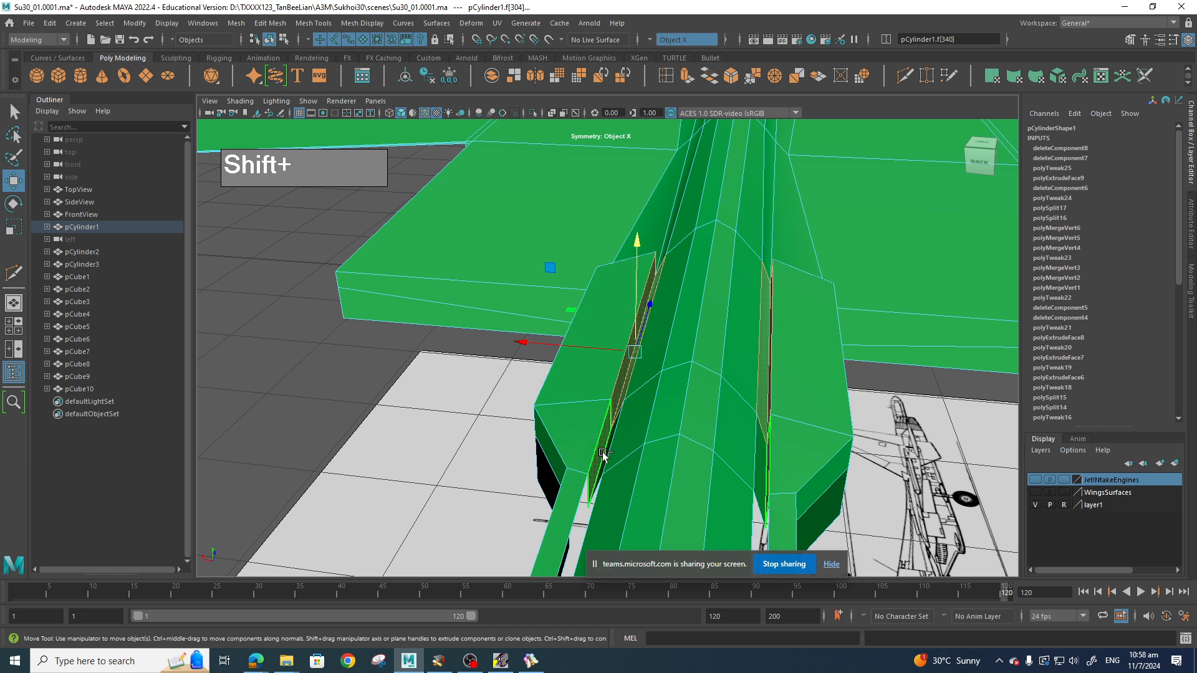
key("Delete")
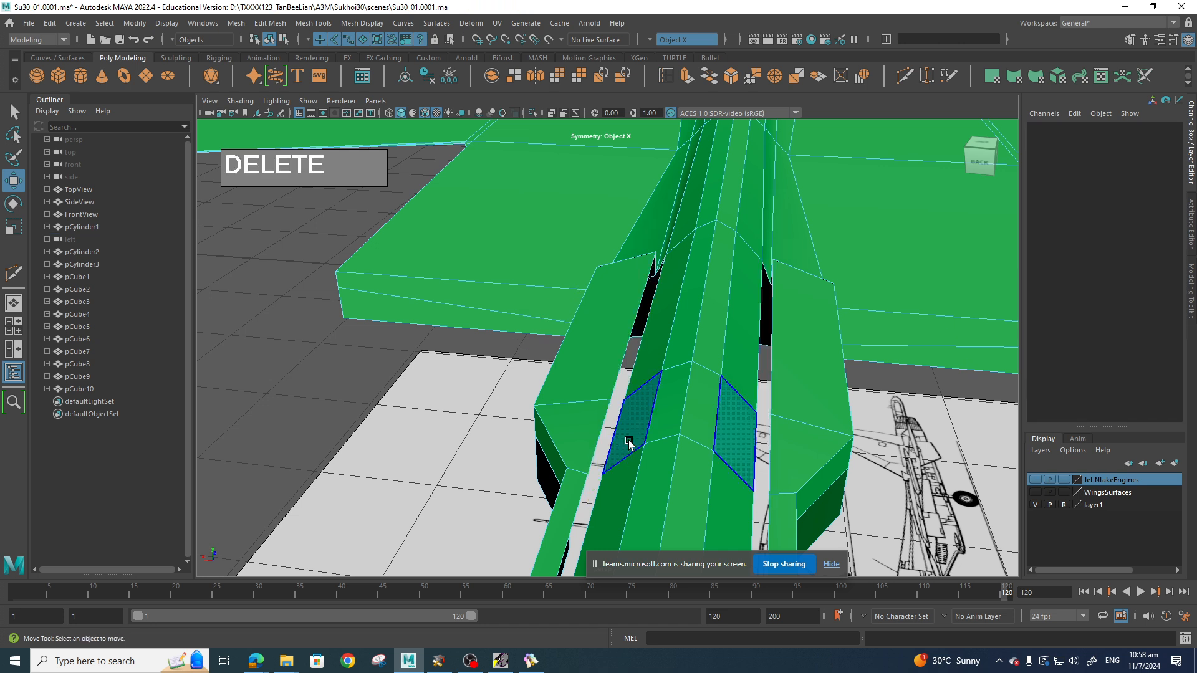
Snap the inner top vertices of the raised side blends onto the matching boom vertices, from the front section to the tail cone, symmetrically.
left_click_drag(698, 312, 645, 393, "alt")
left_click(608, 389)
right_click_drag(608, 389, 553, 319)
left_click(595, 395)
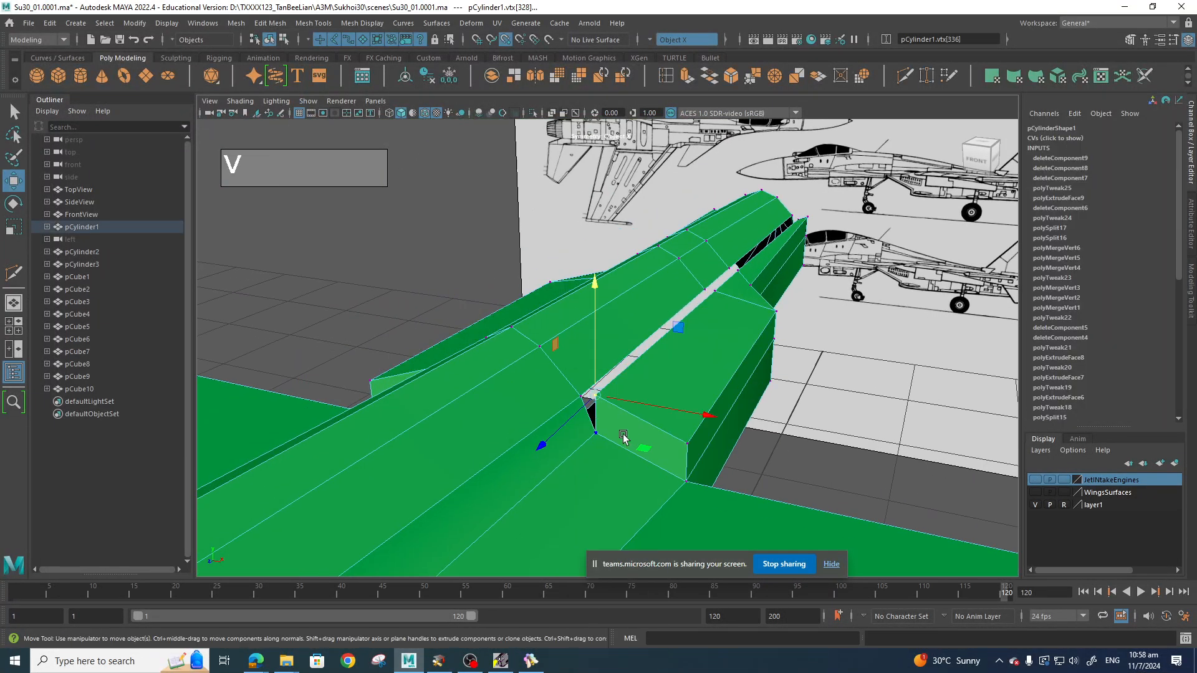
left_click_drag(713, 356, 694, 447, "alt")
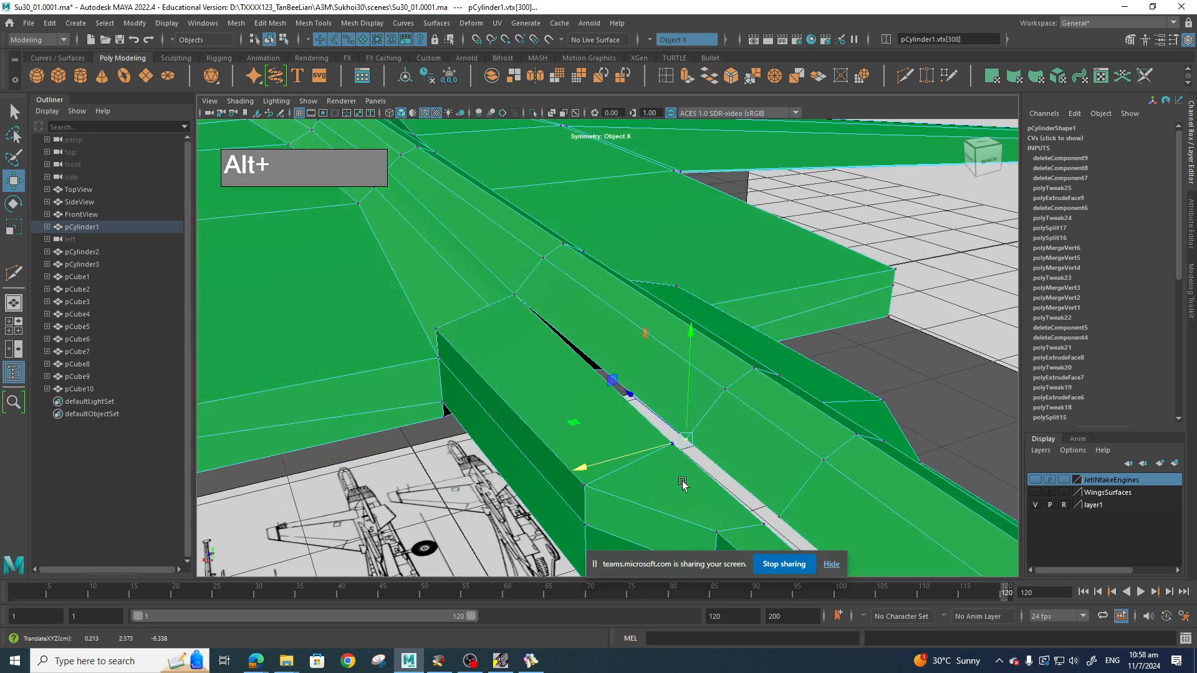
left_click(668, 454)
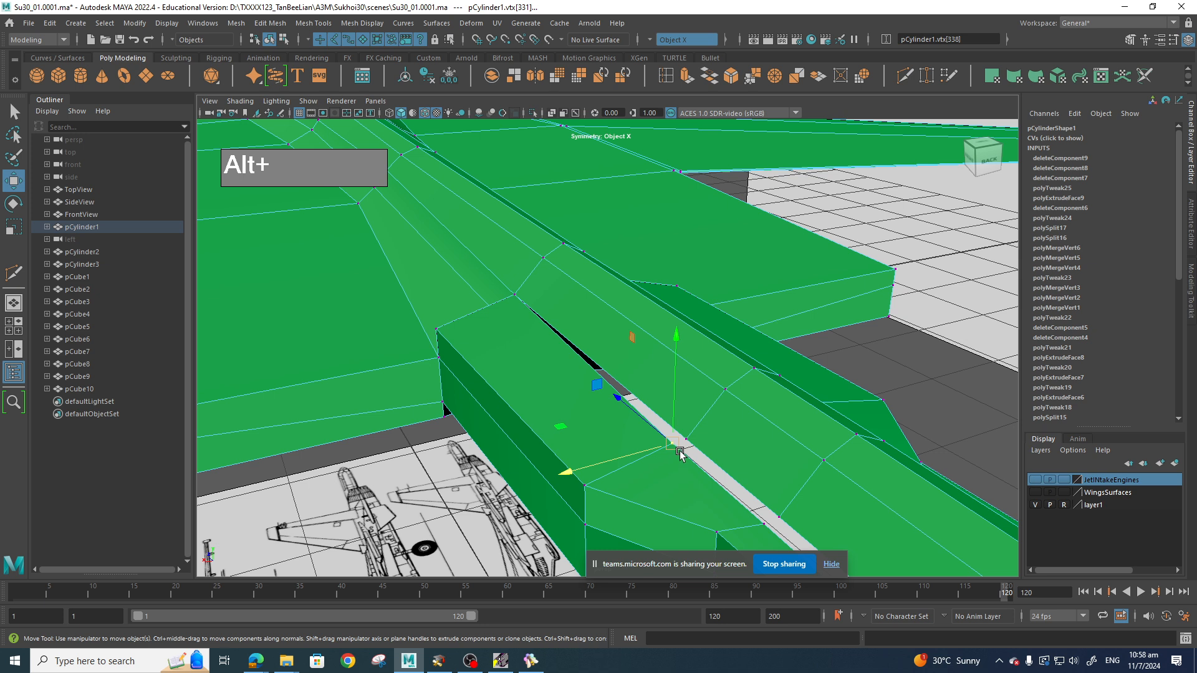
left_click_drag(674, 449, 678, 450)
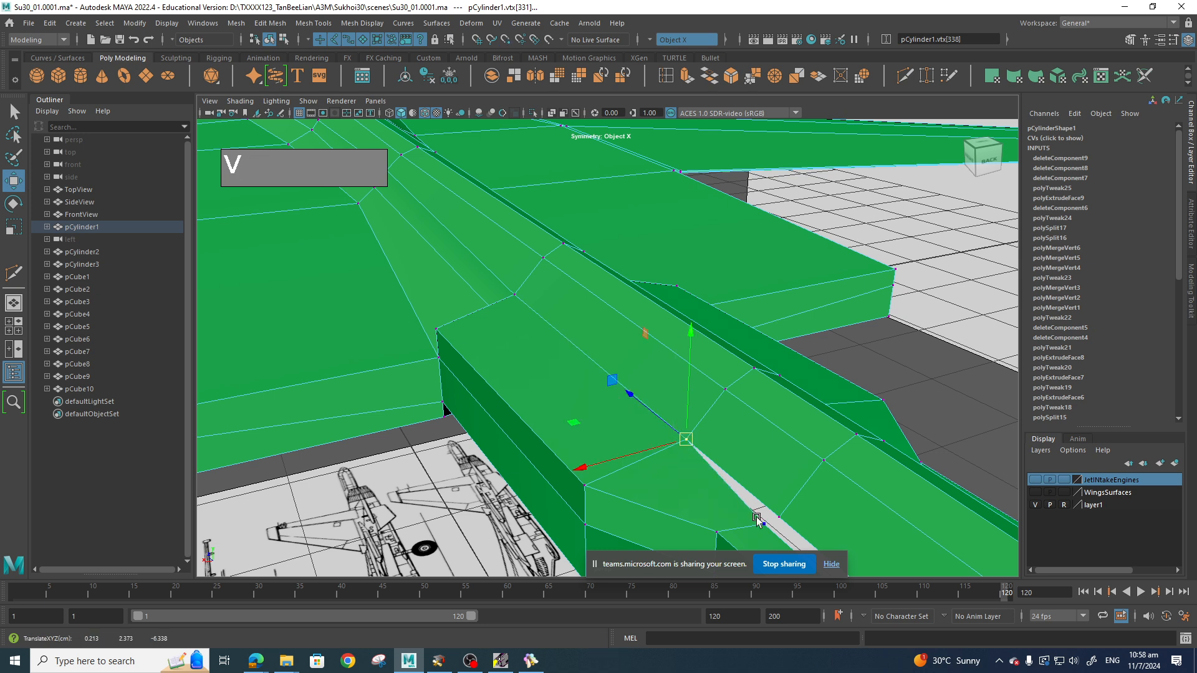
left_click_drag(768, 528, 778, 520)
scroll(804, 528, "down", 4)
middle_click_drag(822, 531, 632, 360, "alt")
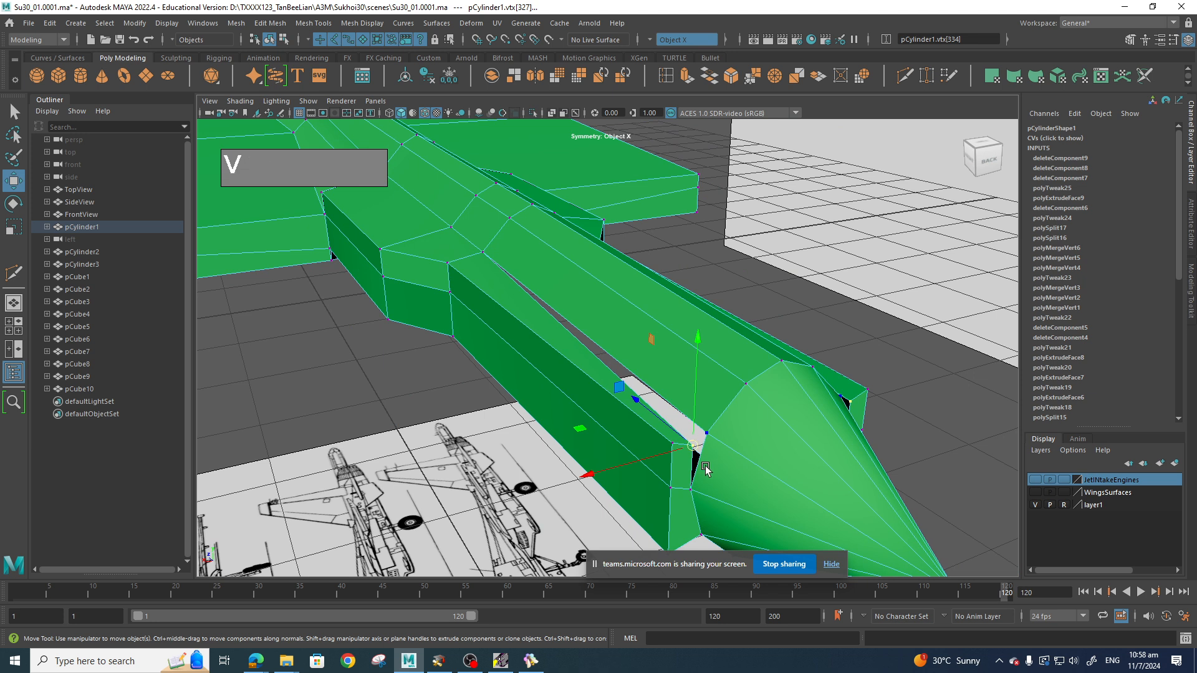
left_click_drag(716, 440, 760, 406, "alt")
Merge the snapped vertices along the joints between the boom and its side blends.
right_click_drag(720, 272, 665, 270)
left_click_drag(779, 346, 718, 303, "alt")
right_click(723, 284, "shift")
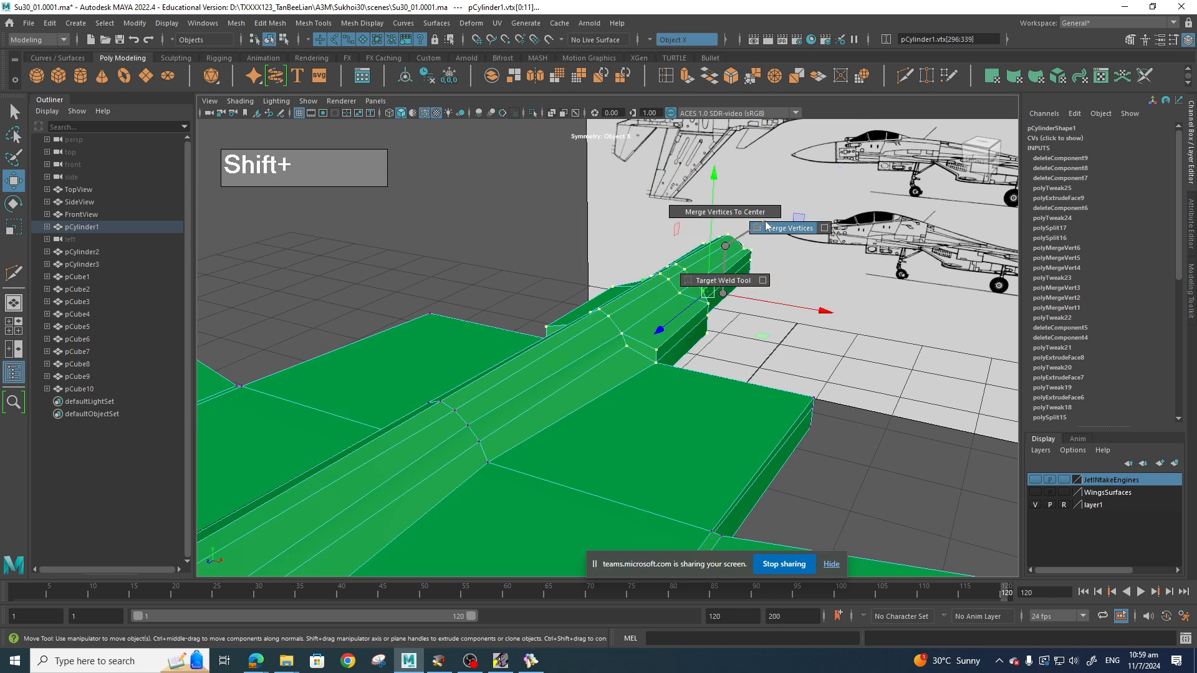
left_click(779, 225)
left_click(775, 360)
Examine the open underside of the tail boom and its side blends from behind and below.
left_click_drag(775, 360, 650, 315, "alt")
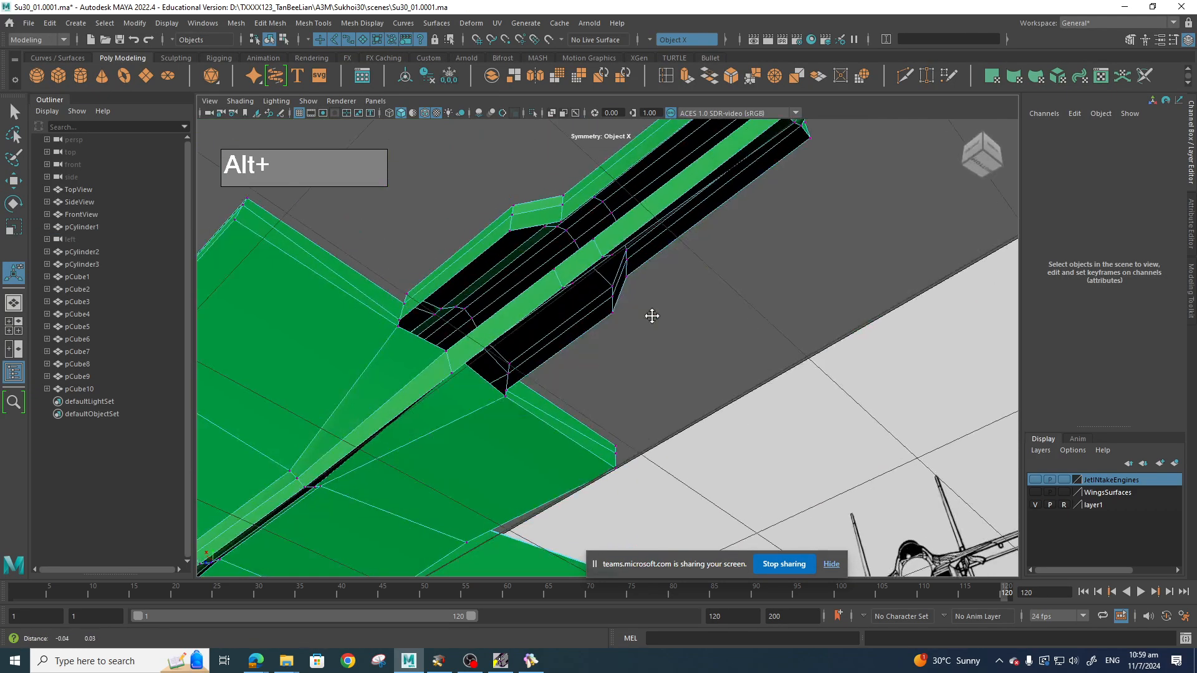
middle_click_drag(650, 315, 637, 441, "alt")
left_click_drag(637, 442, 667, 408, "alt")
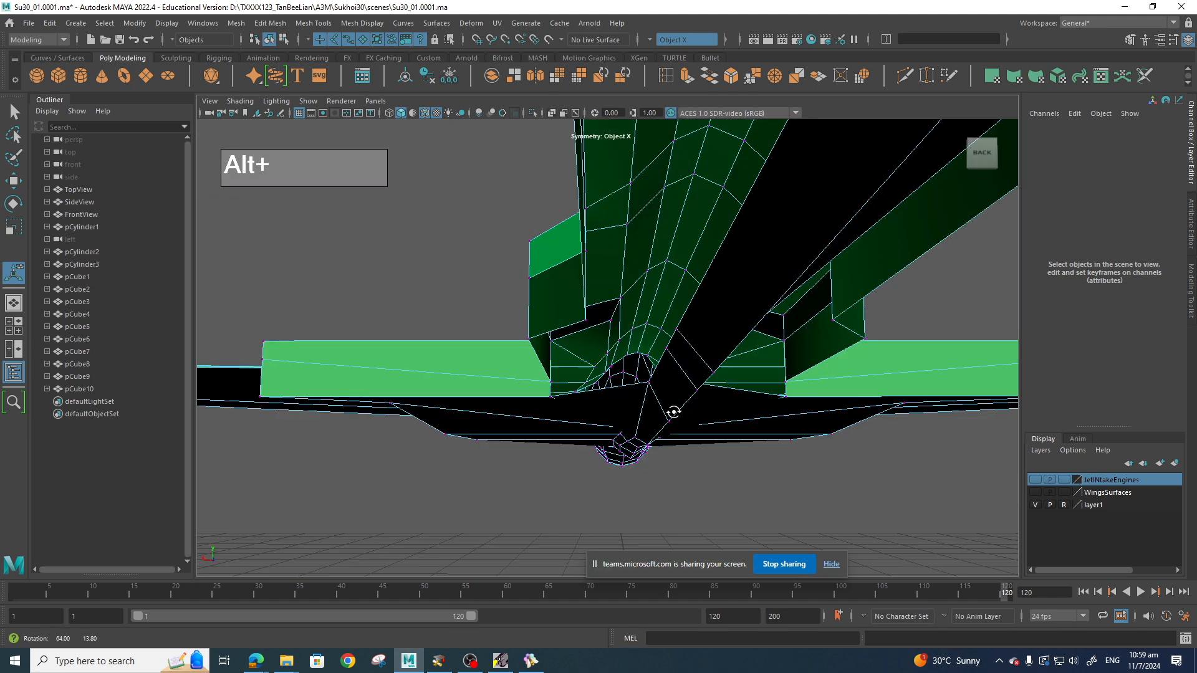
middle_click_drag(667, 409, 688, 418, "alt")
left_click_drag(688, 418, 689, 446, "alt")
middle_click_drag(691, 438, 700, 447, "alt")
left_click_drag(700, 447, 727, 411, "alt")
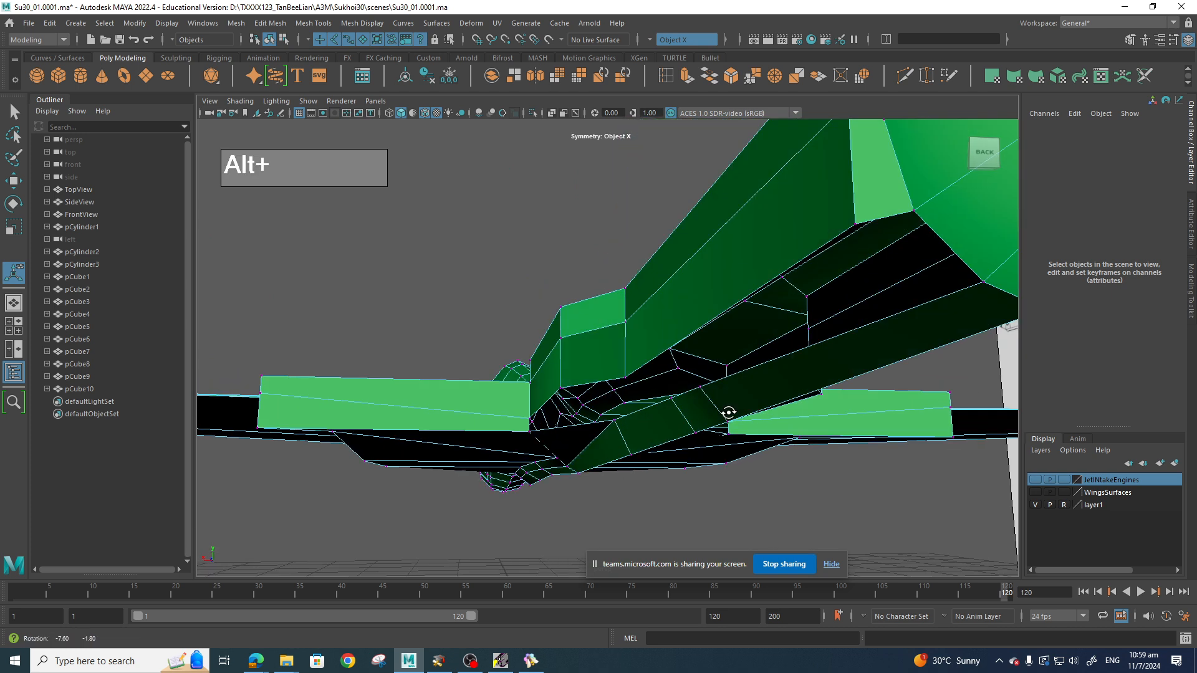
middle_click_drag(744, 382, 679, 427, "alt")
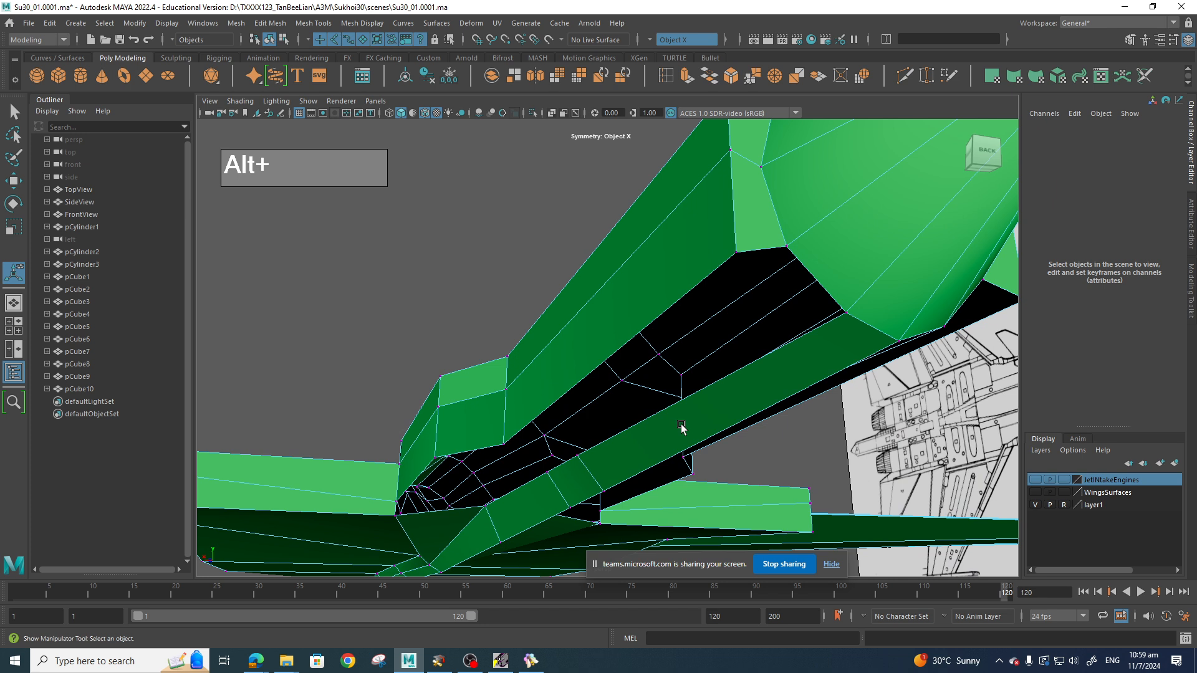
left_click_drag(750, 333, 737, 323, "alt")
middle_click_drag(737, 324, 735, 324, "alt")
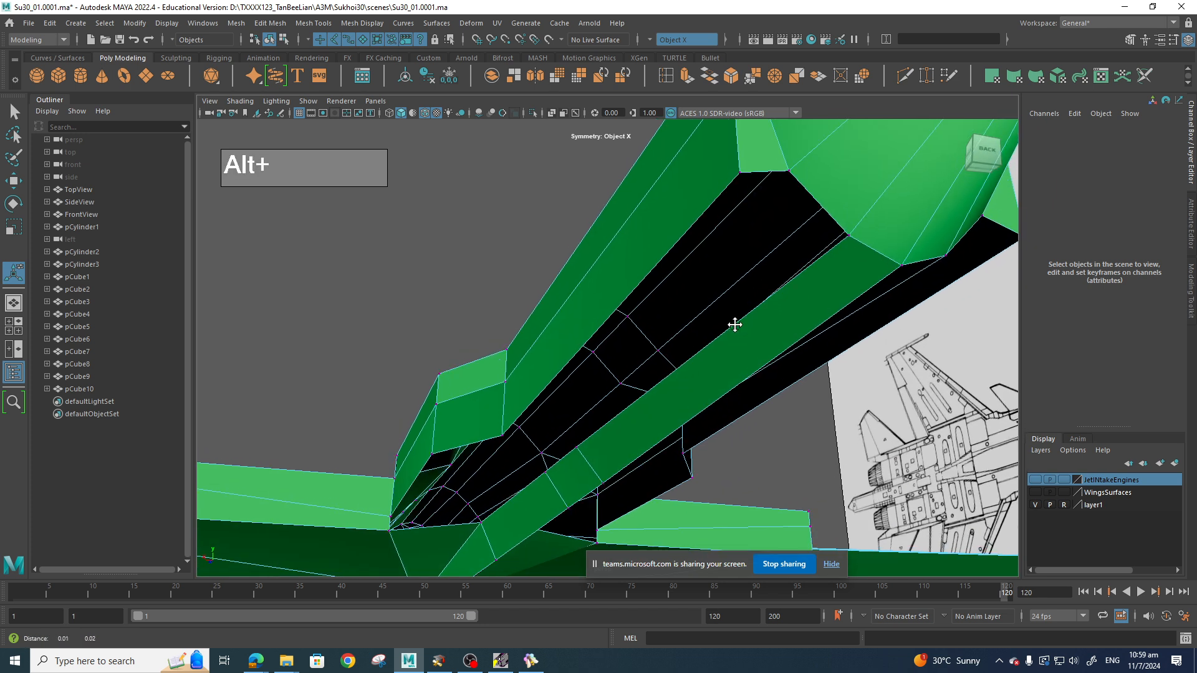
left_click_drag(760, 291, 641, 275, "alt")
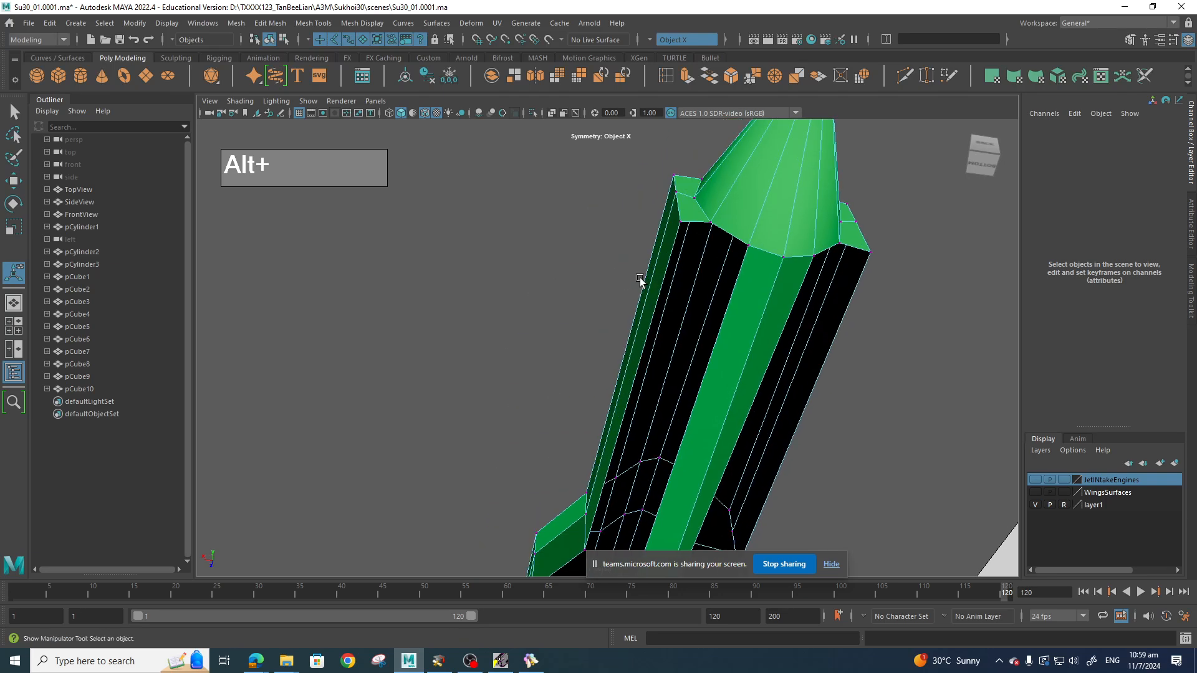
Extrude the bottom edges of the rear boom's side strips inward, with a local Z translation of about -0.093, on both sides.
right_click_drag(640, 277, 639, 246)
left_click(659, 291)
left_click_drag(661, 295, 646, 323, "alt")
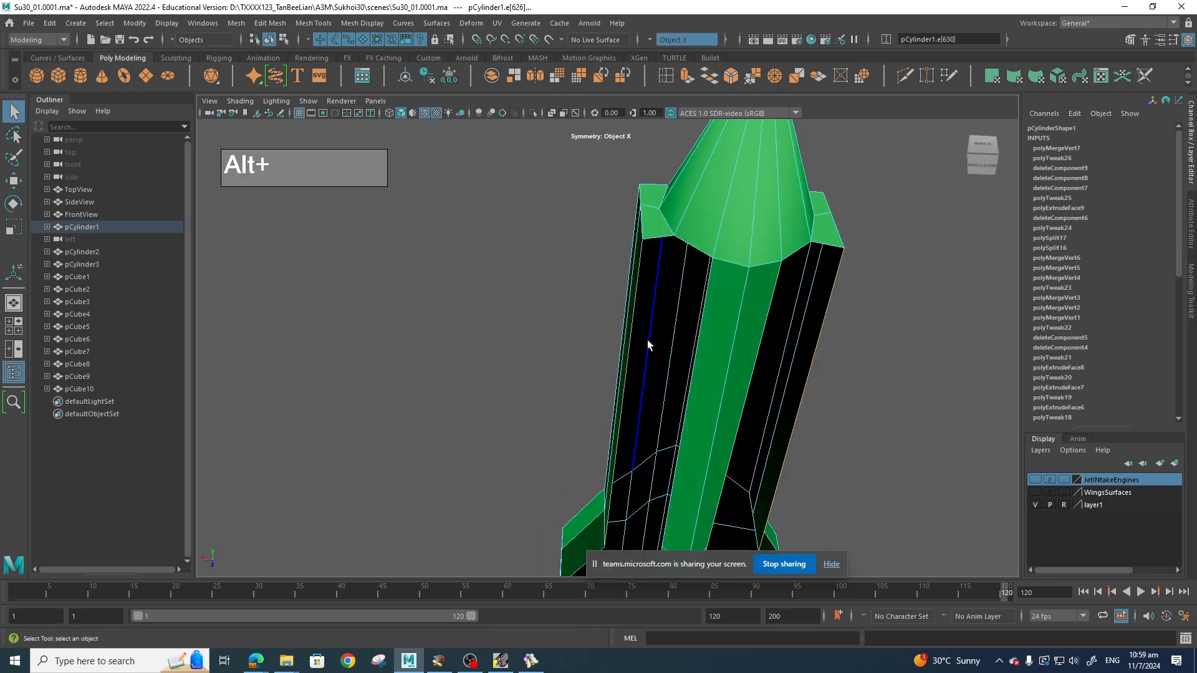
left_click_drag(610, 394, 747, 322, "alt")
middle_click_drag(748, 322, 756, 374, "alt")
left_click_drag(756, 374, 710, 446, "alt")
right_click_drag(693, 381, 650, 421, "shift")
left_click_drag(648, 401, 741, 416)
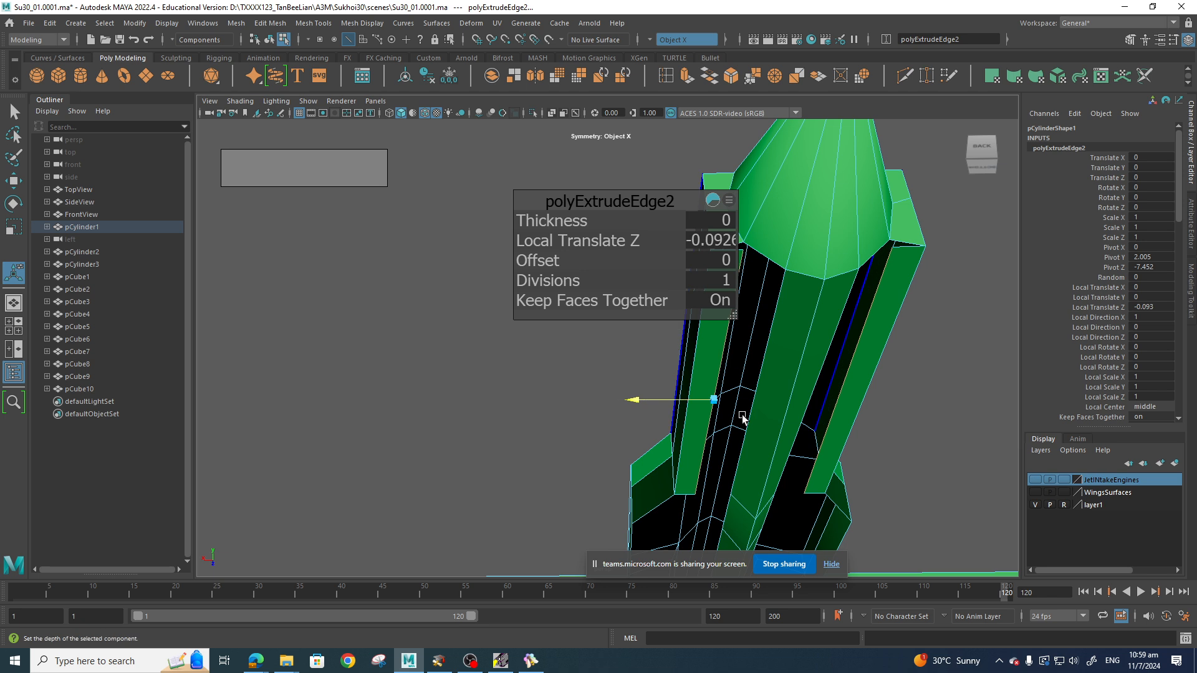
Snap the rear inner corner of each extruded underside strip onto the tail cone's rim vertex and merge the overlapping vertices.
left_click(969, 443)
left_click_drag(969, 443, 922, 426, "alt")
scroll(862, 304, "up", 4)
left_click_drag(862, 304, 806, 335, "alt")
right_click_drag(806, 318, 751, 318)
left_click(838, 316)
key("w")
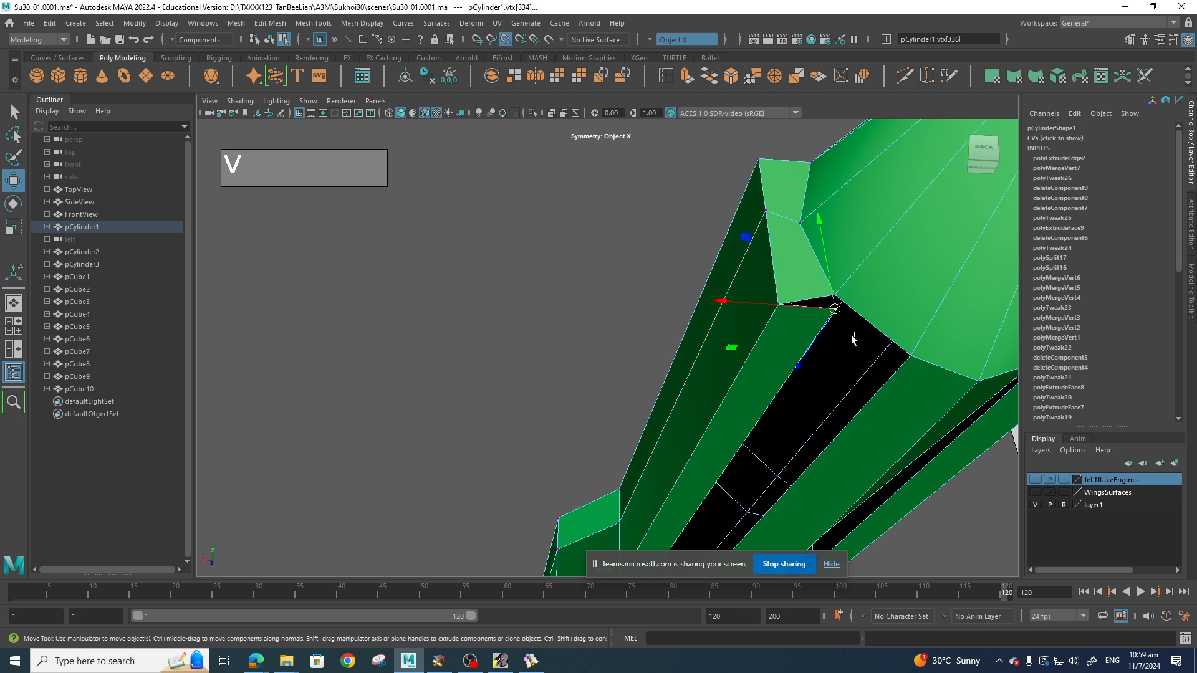
left_click_drag(835, 308, 830, 287)
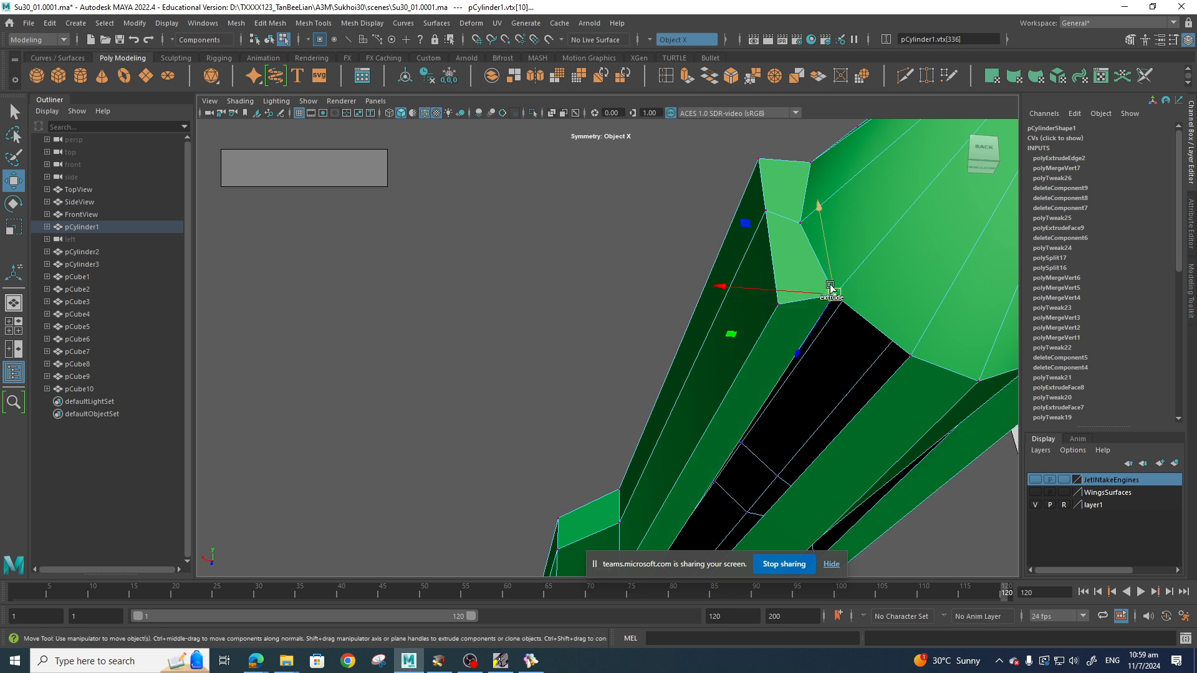
right_click(834, 292, "shift")
mouse_move(860, 253)
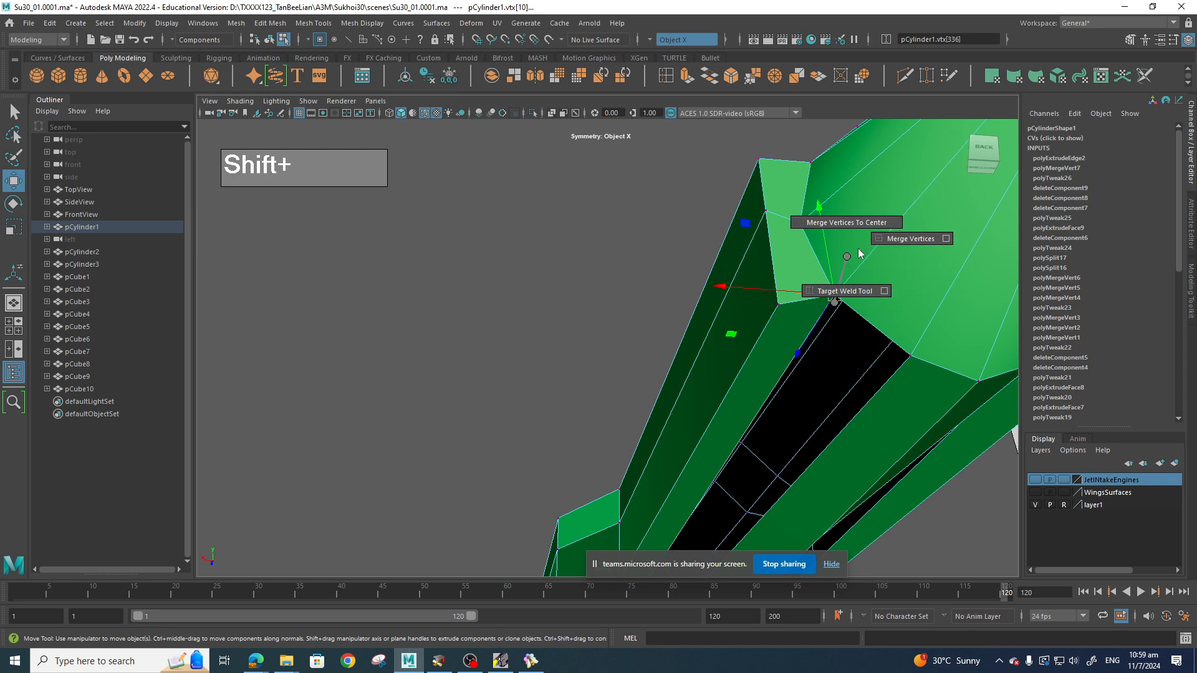
left_click(893, 244)
Bridge the inner edges of the rear underside strips to the edges of the central keel on both sides.
left_click_drag(894, 250, 789, 274, "alt")
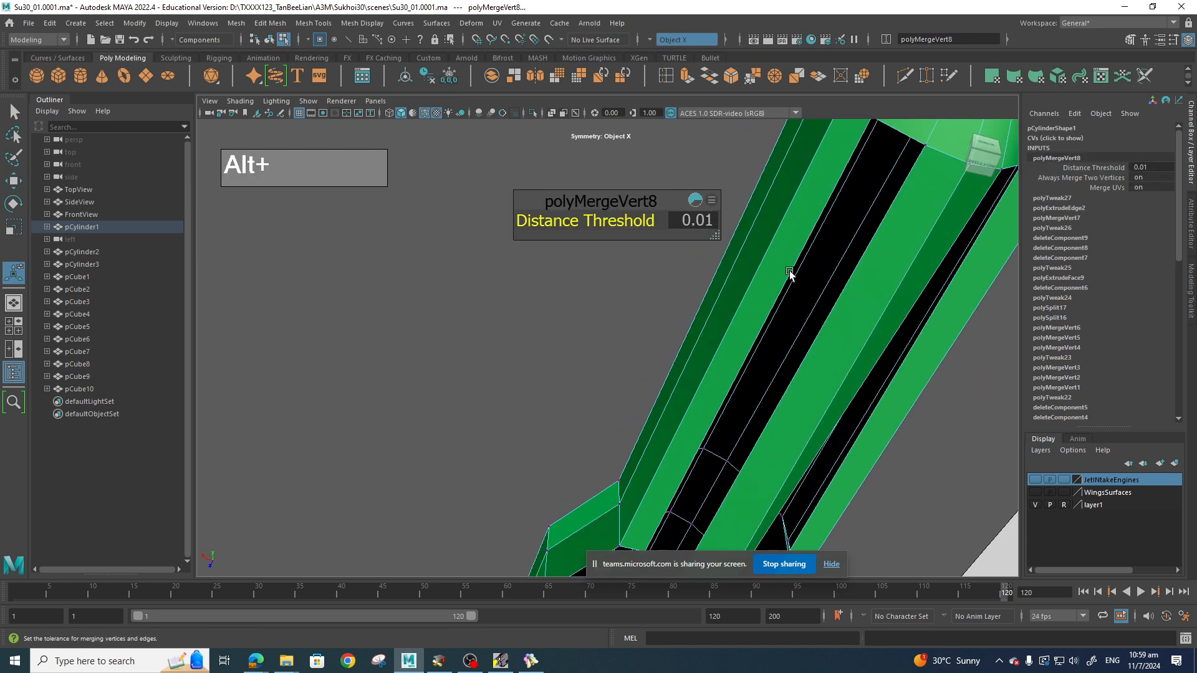
right_click_drag(790, 275, 789, 238)
left_click(832, 305)
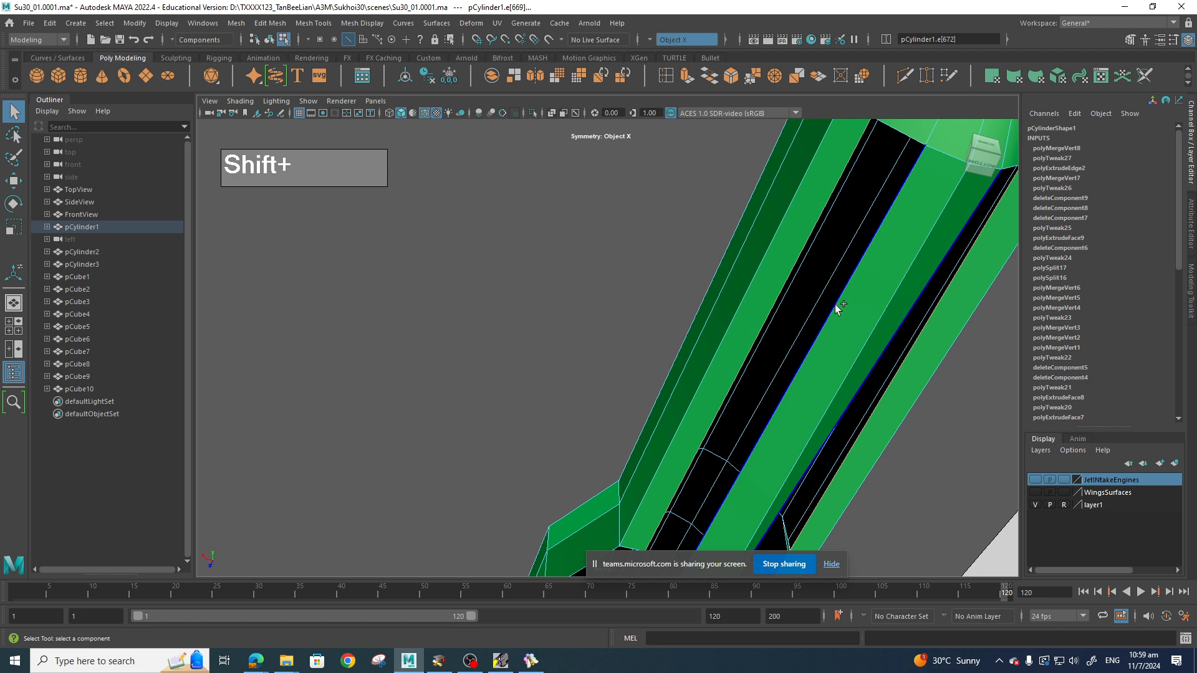
right_click(835, 303, "shift")
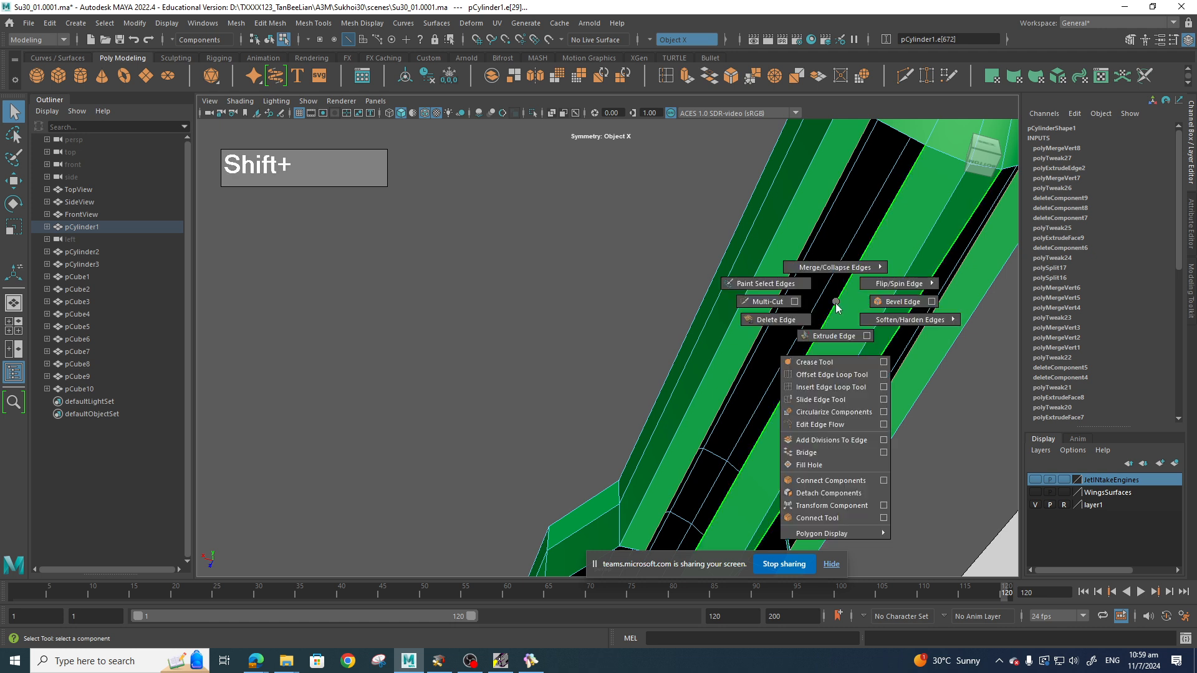
left_click(824, 453)
Extrude the bottom edges of the front side blends inward along X, symmetrically on both sides.
left_click_drag(822, 454, 798, 398, "alt")
middle_click_drag(798, 398, 796, 270, "alt")
left_click_drag(796, 270, 795, 314, "alt")
left_click(744, 328)
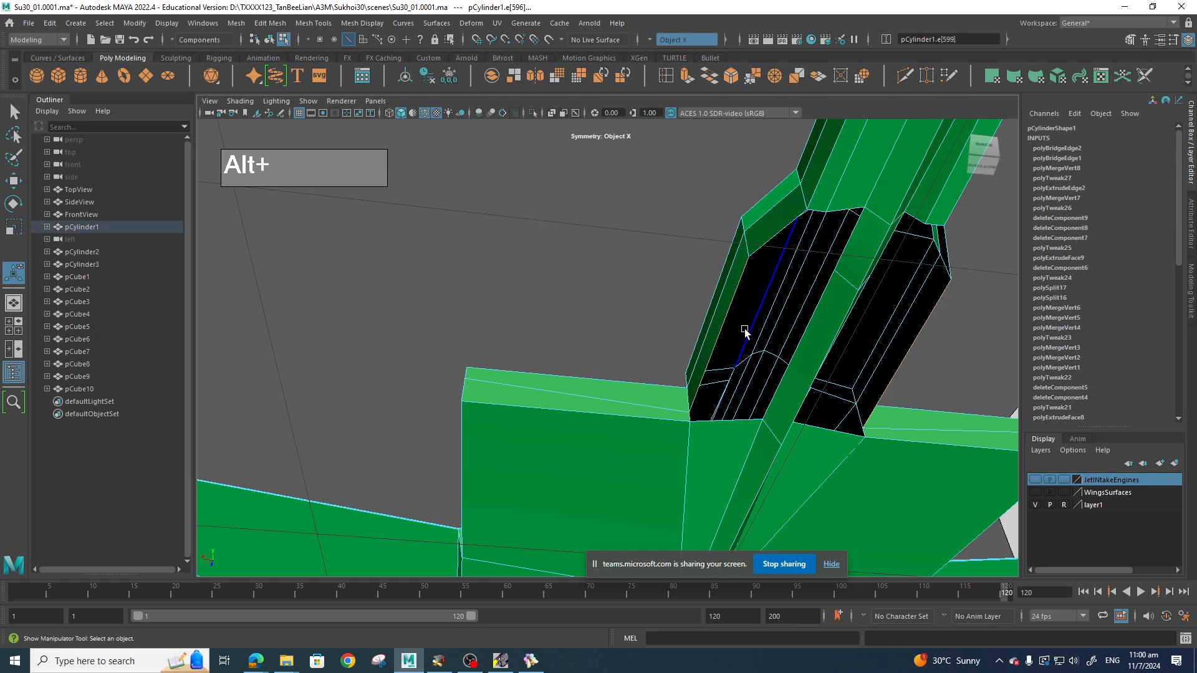
key("w")
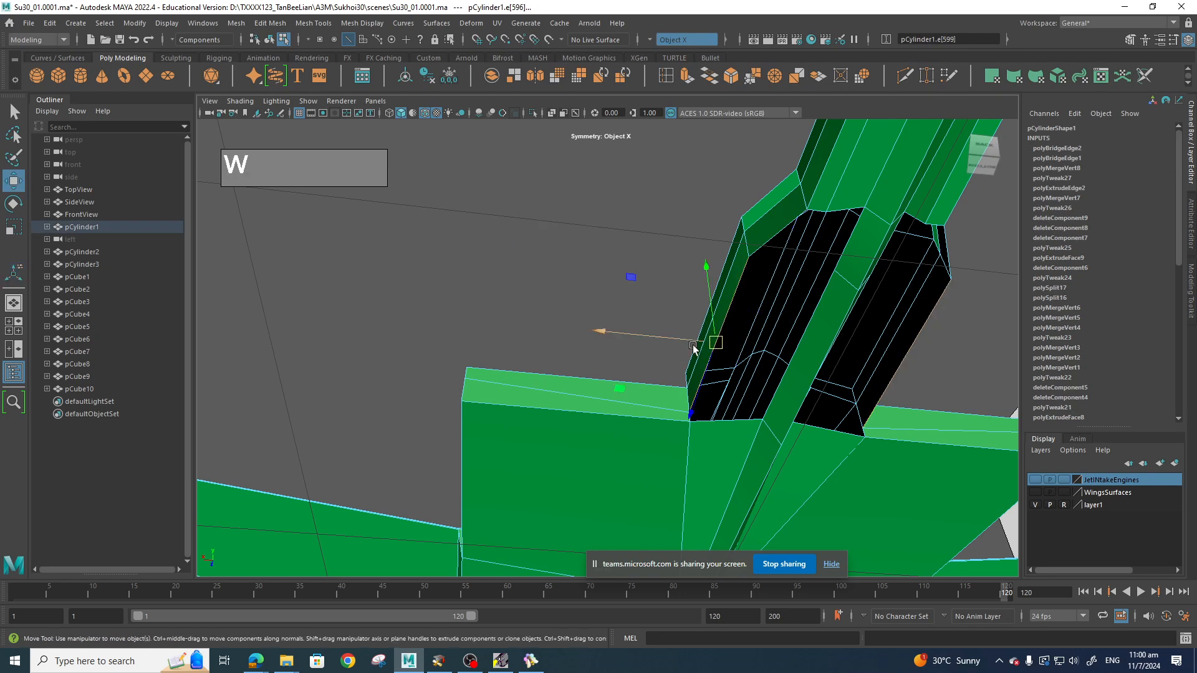
left_click_drag(698, 342, 701, 341, "shift")
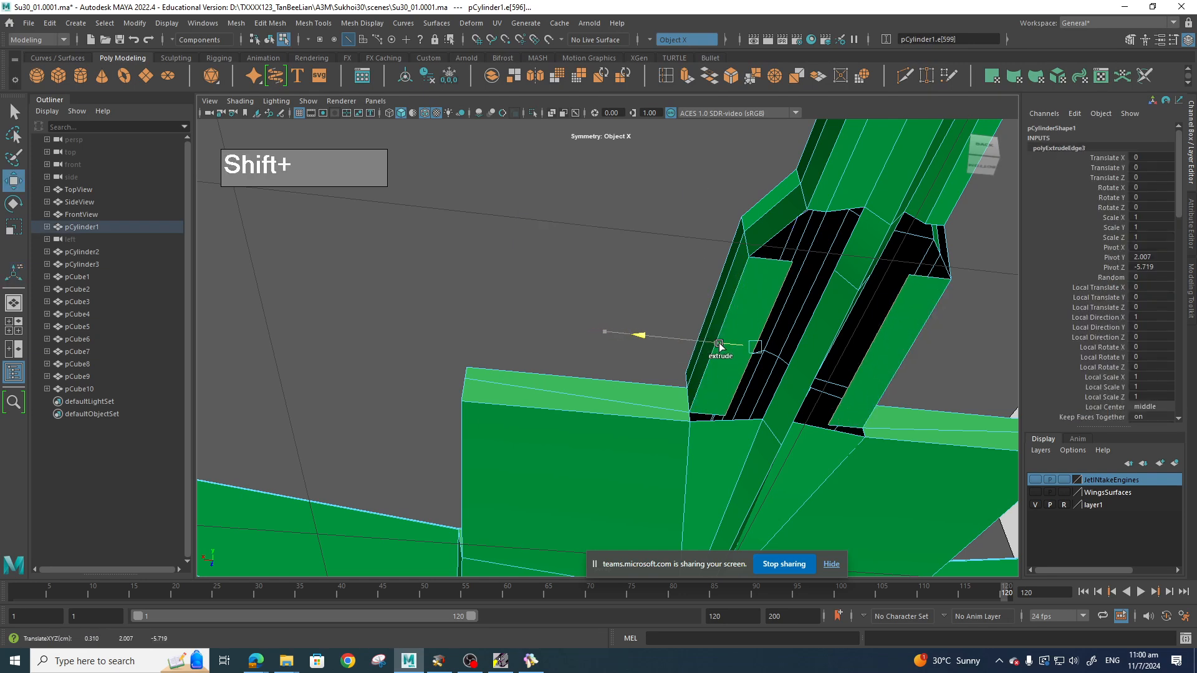
Bridge the front underside strips to the rear ones across the taper section, and bridge the taper faces to the central keel.
left_click_drag(722, 347, 695, 414, "alt")
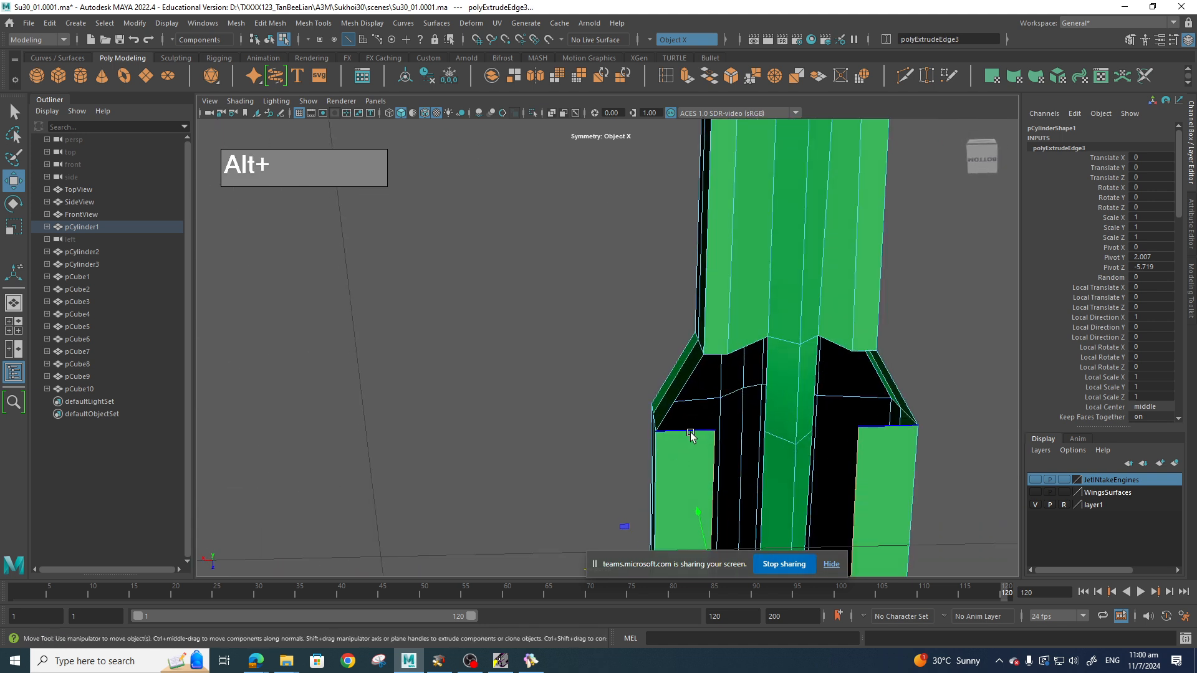
double_click(690, 433)
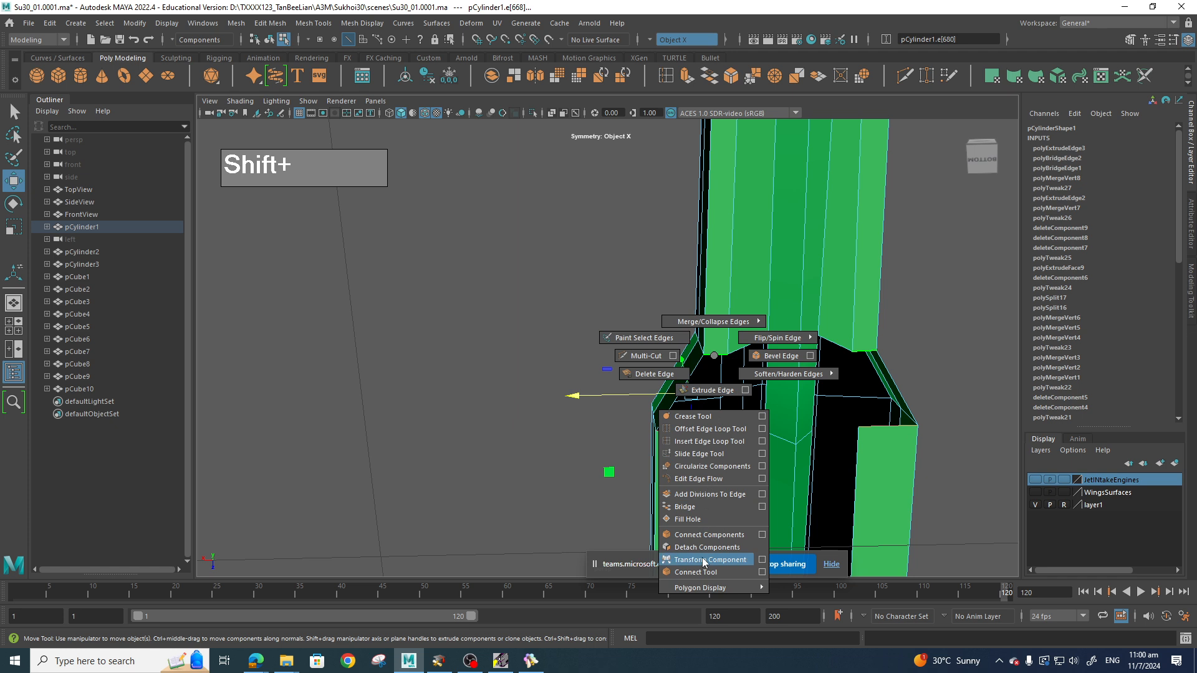
right_click_drag(689, 505, 690, 506, "shift")
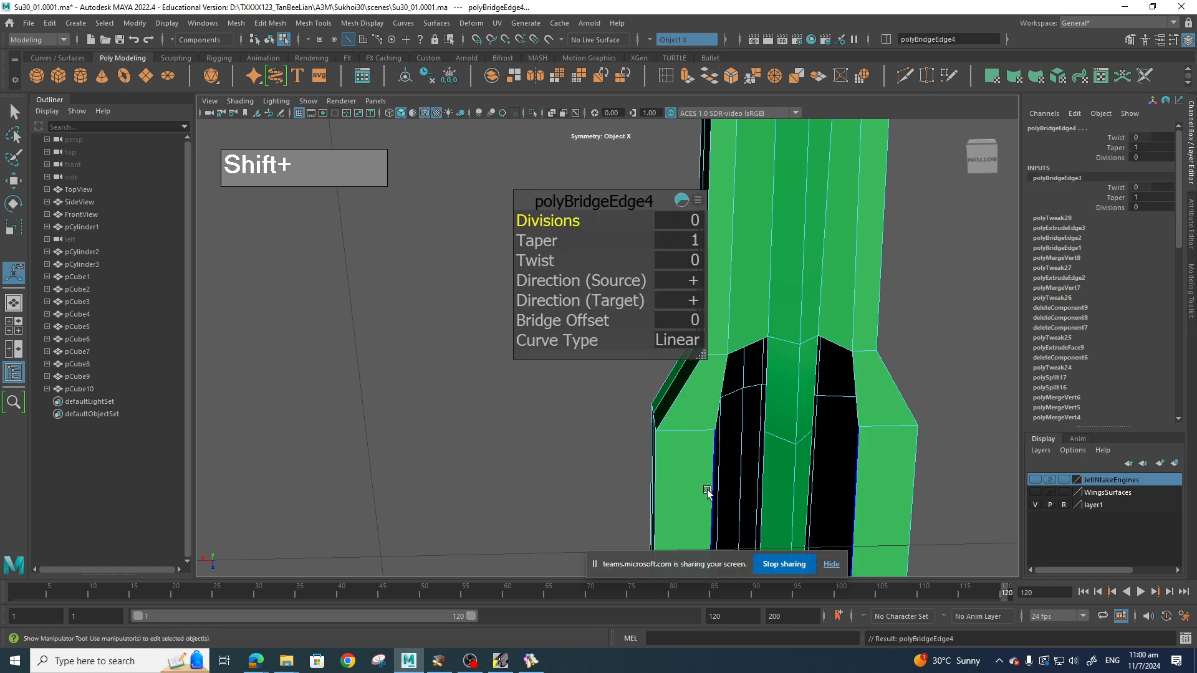
left_click_drag(783, 406, 768, 440, "alt")
left_click(719, 404)
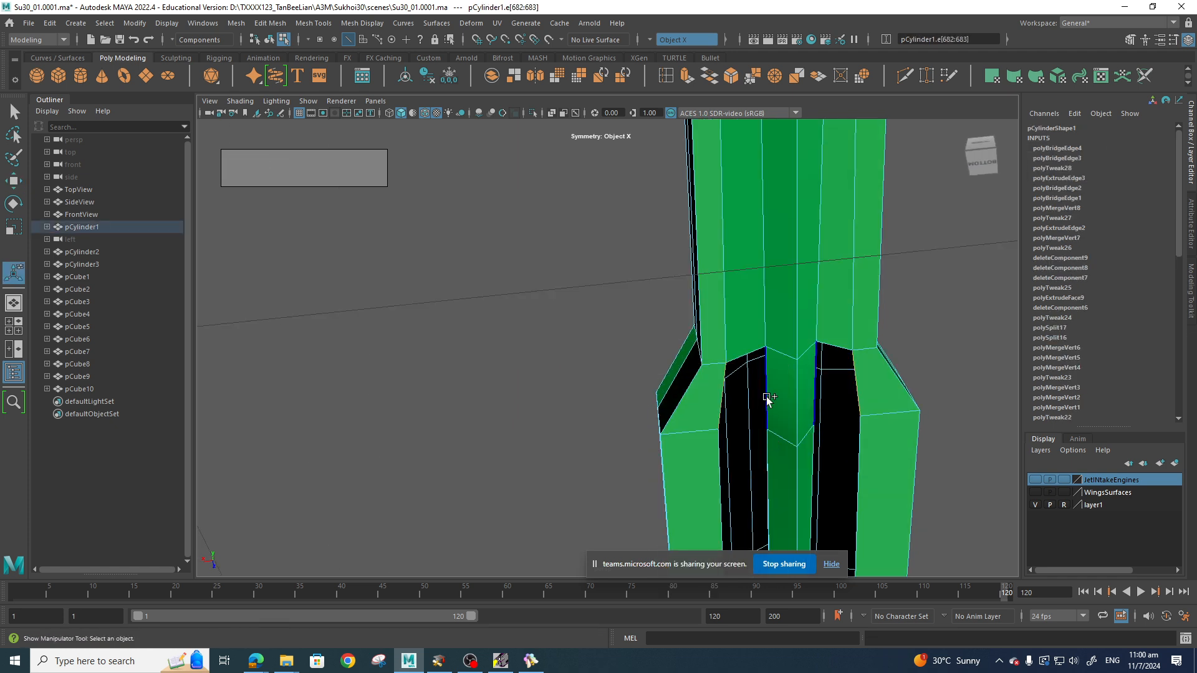
key("g")
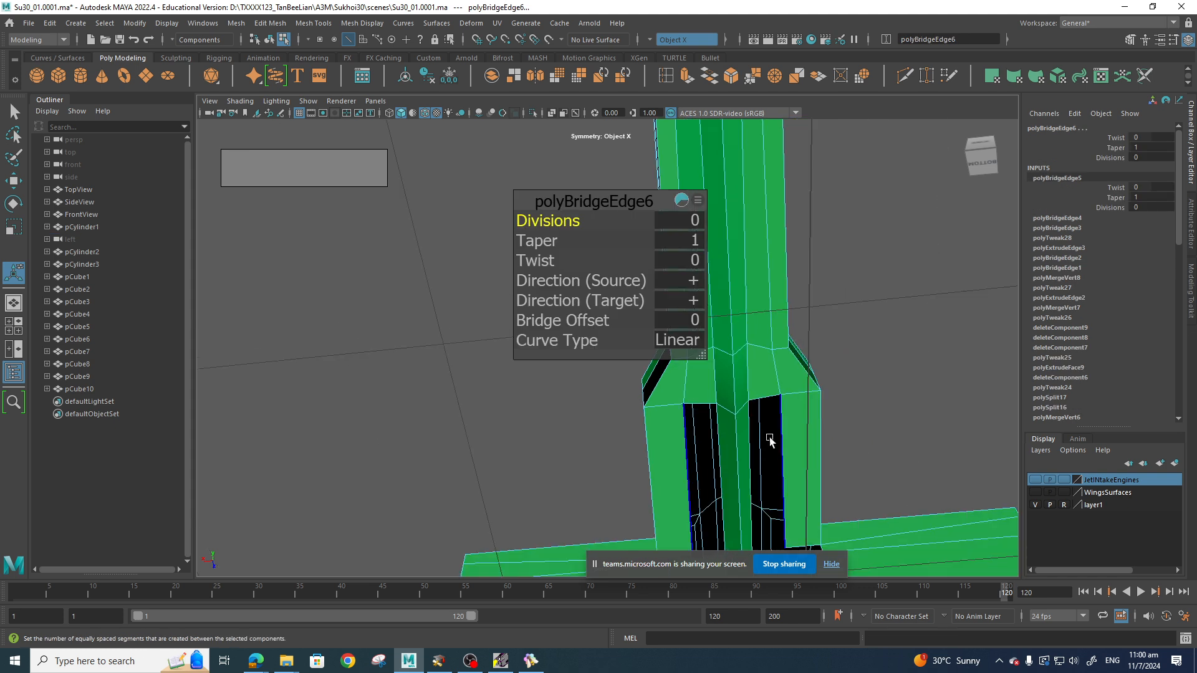
Bridge the front edges of the underside strips to the fuselage's lower rear edge on both sides.
left_click_drag(794, 366, 835, 378, "alt")
left_click_drag(665, 403, 735, 446, "alt")
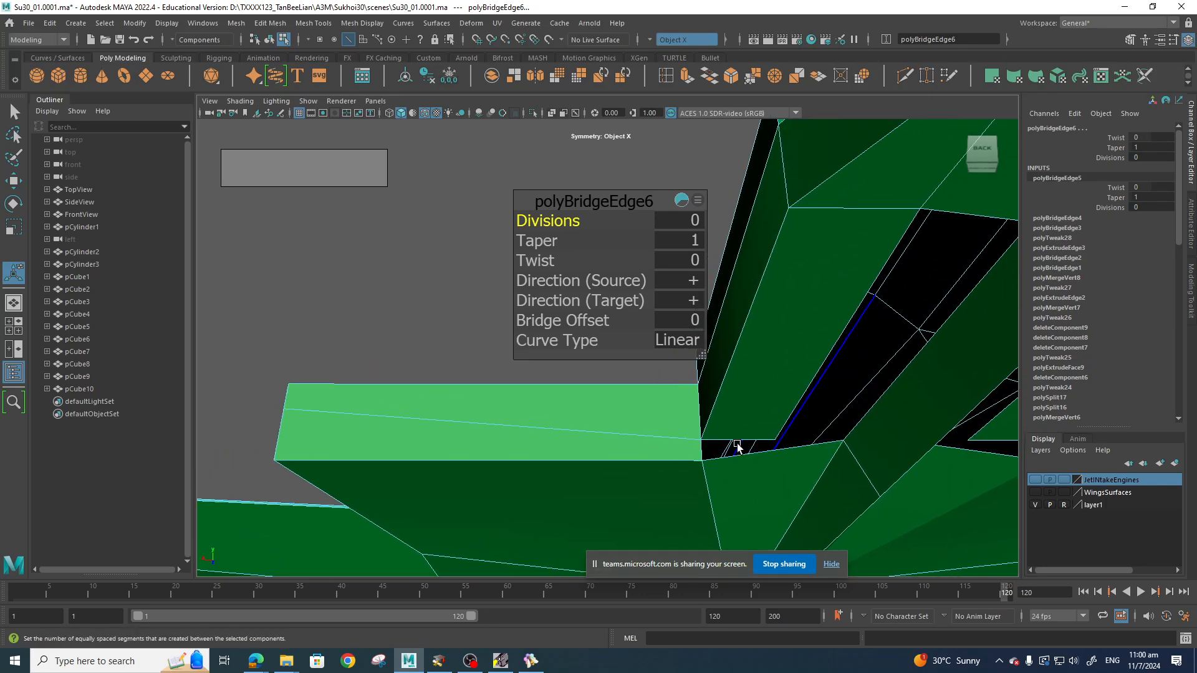
double_click(741, 455)
double_click(740, 445)
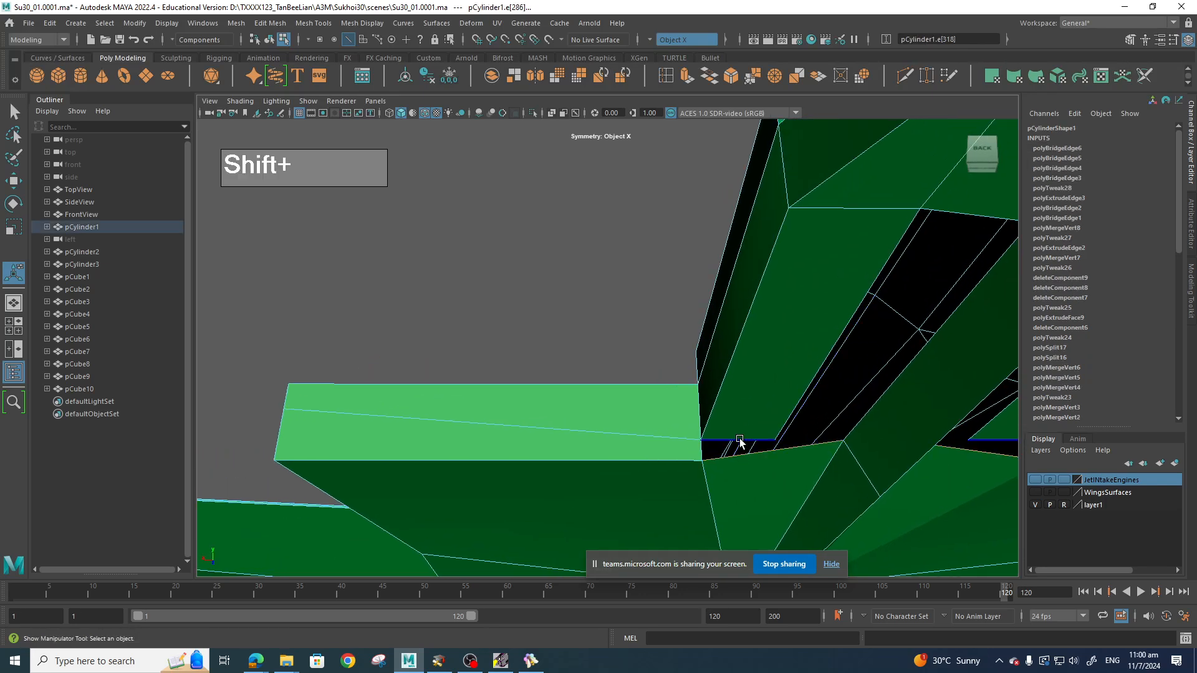
double_click(745, 458, "shift")
key("g")
Move the front inner corner vertices of the underside strips inward along X toward the central keel, symmetrically.
right_click_drag(774, 316, 731, 334)
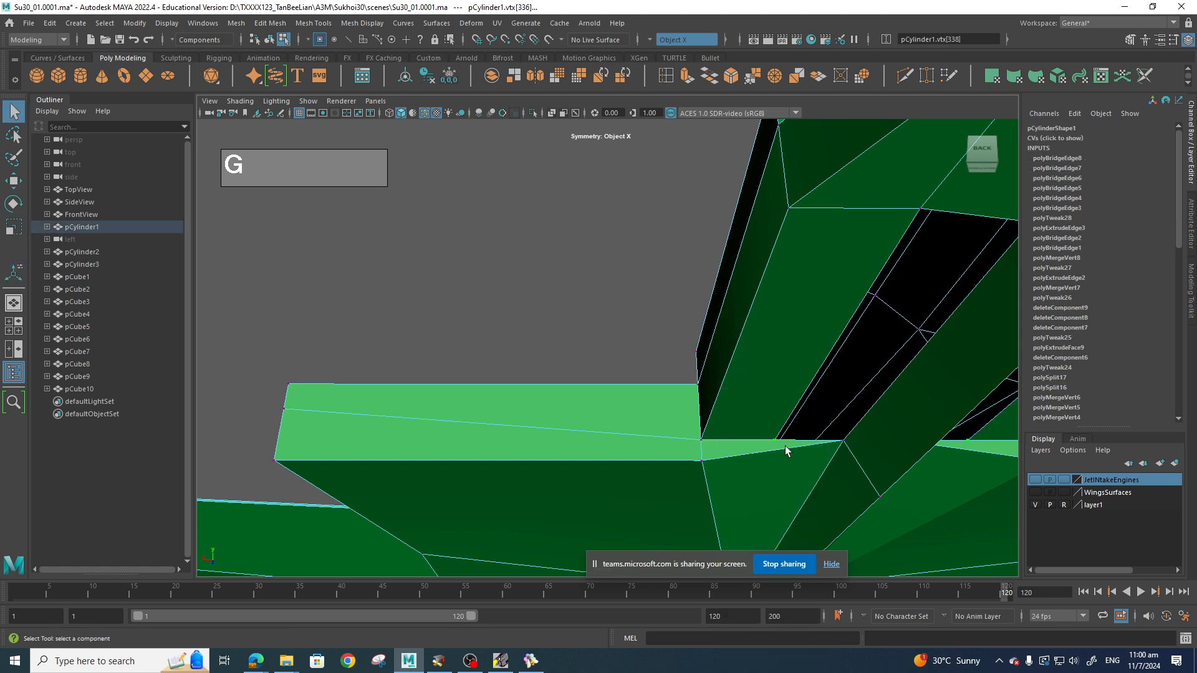
key("w")
left_click_drag(720, 439, 764, 430)
Fill the remaining holes between the front underside strips and the central keel.
left_click_drag(837, 417, 812, 333, "alt")
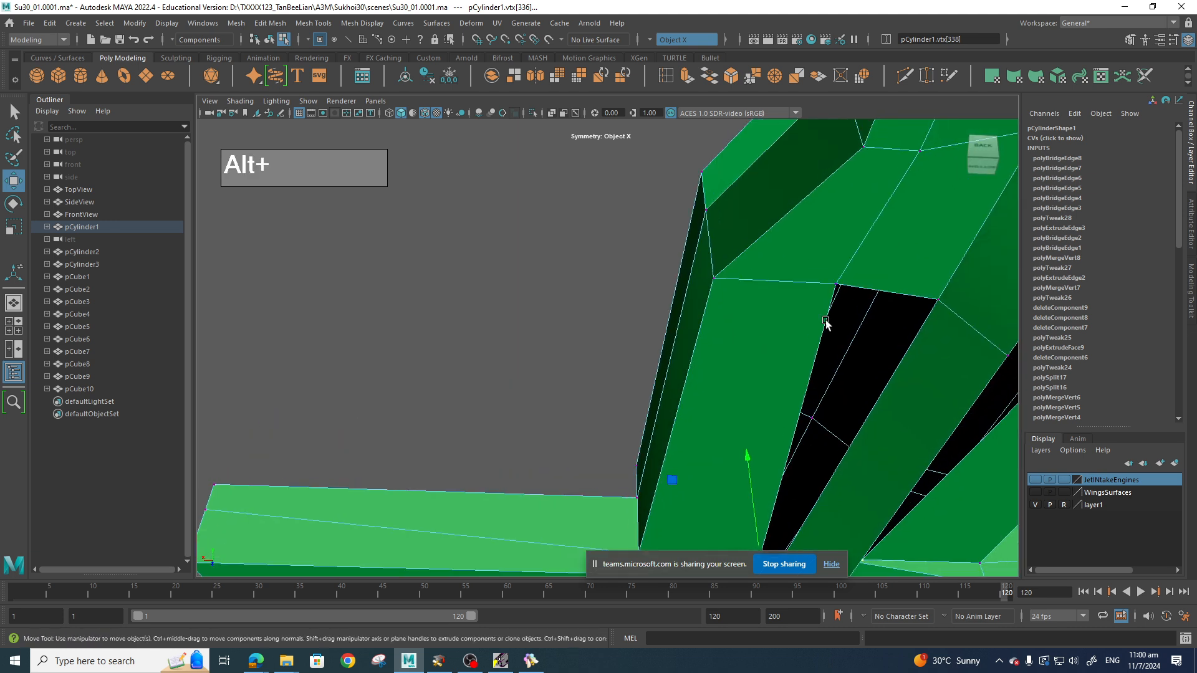
right_click(826, 322)
left_click(826, 283)
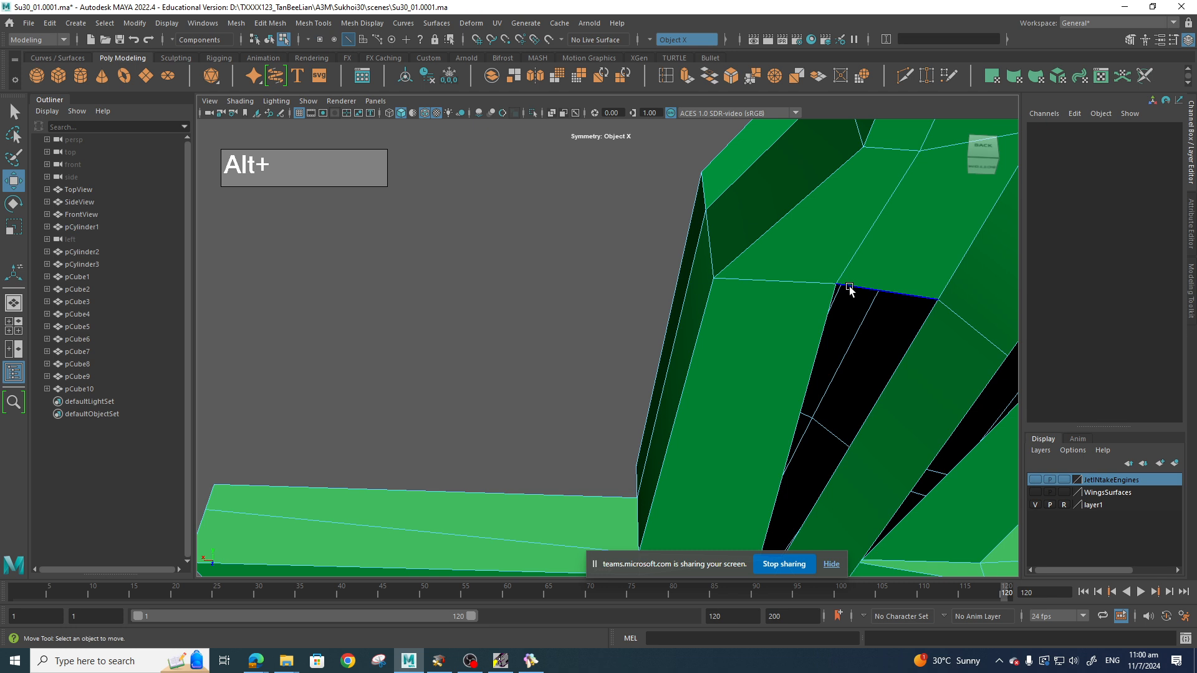
double_click(851, 292)
right_click_drag(876, 304, 857, 455, "shift")
Move the underside strips' front corner vertices inward along X toward the central keel, symmetrically.
left_click_drag(879, 349, 760, 355, "alt")
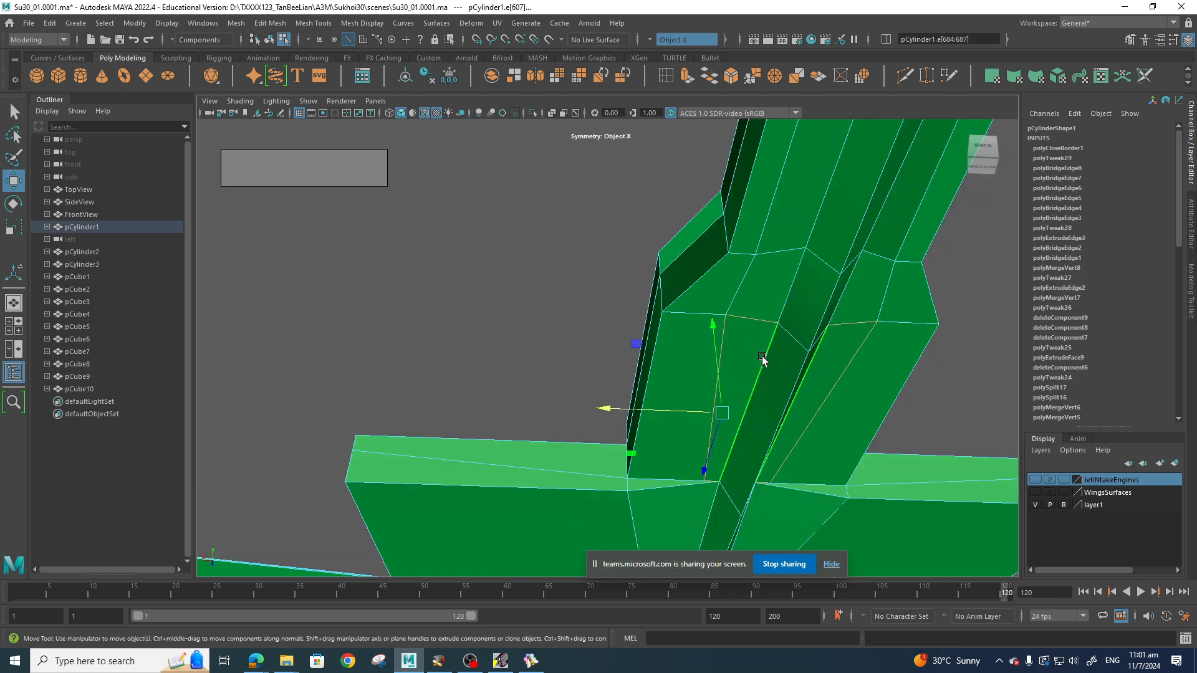
right_click_drag(753, 317, 708, 319)
left_click(729, 316)
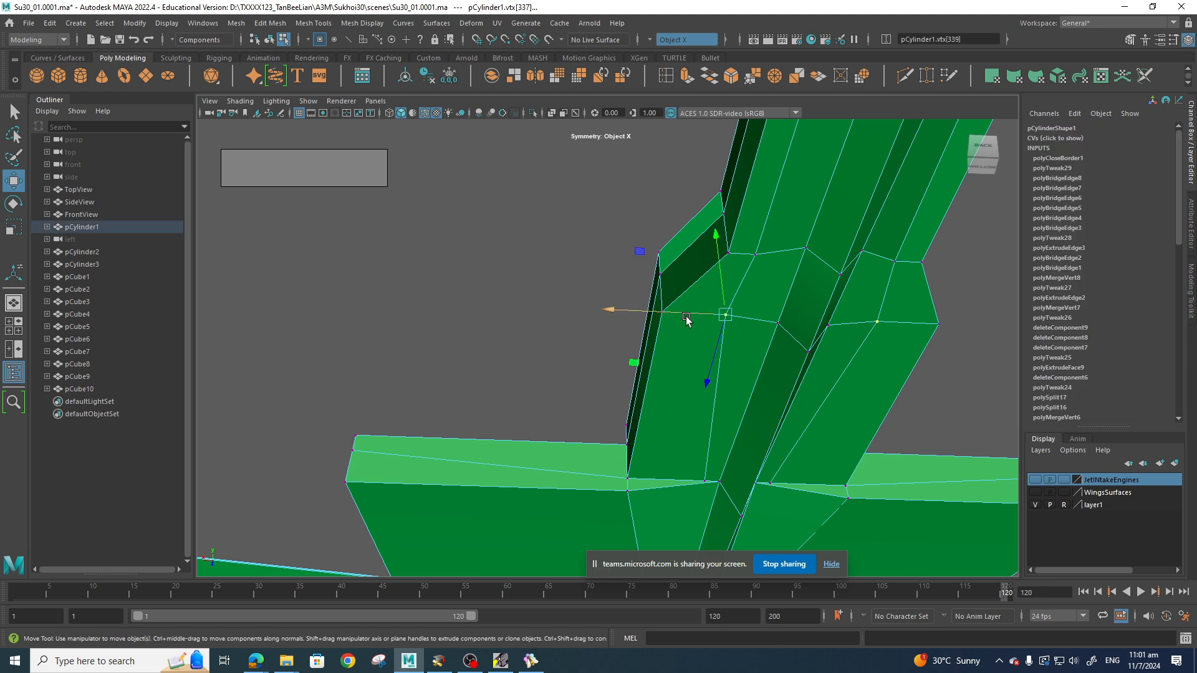
left_click_drag(693, 316, 711, 316)
left_click(804, 249)
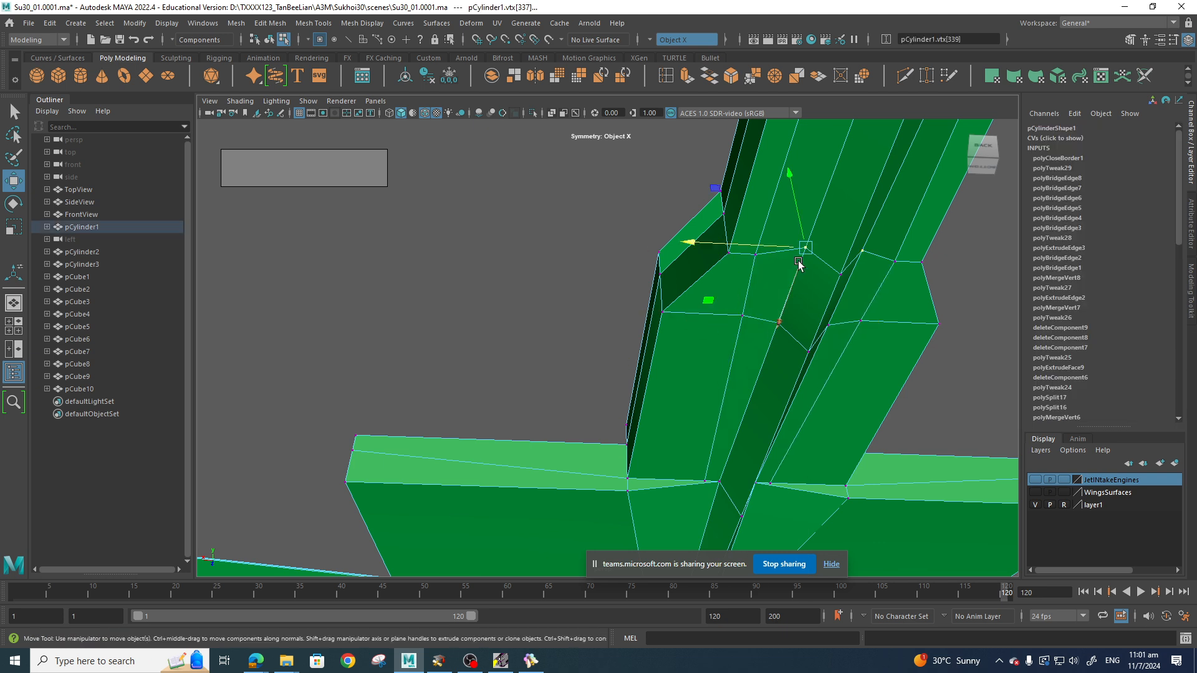
Insert an edge loop with Multi-Cut around the tail boom and its side blends, just ahead of the tail cone.
left_click_drag(801, 254, 874, 376, "alt")
middle_click_drag(887, 377, 852, 419, "alt")
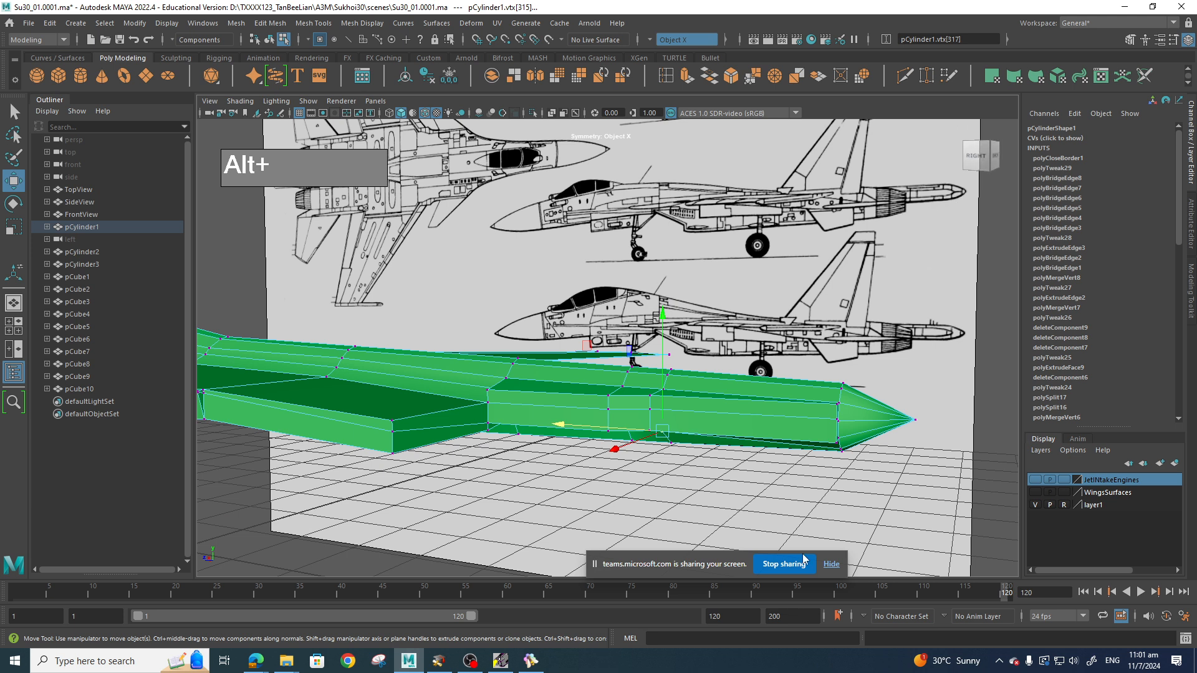
left_click_drag(813, 485, 739, 460, "alt")
right_click_drag(740, 459, 763, 464, "alt")
middle_click_drag(762, 464, 735, 427, "alt")
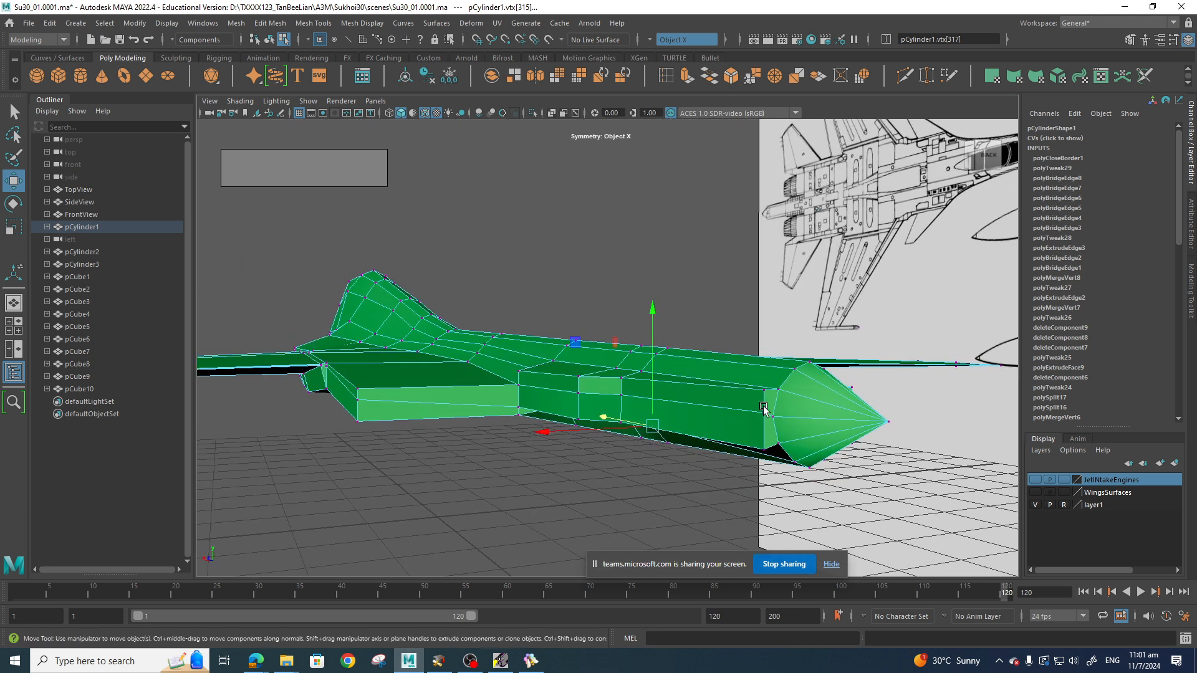
left_click_drag(770, 423, 723, 418, "alt")
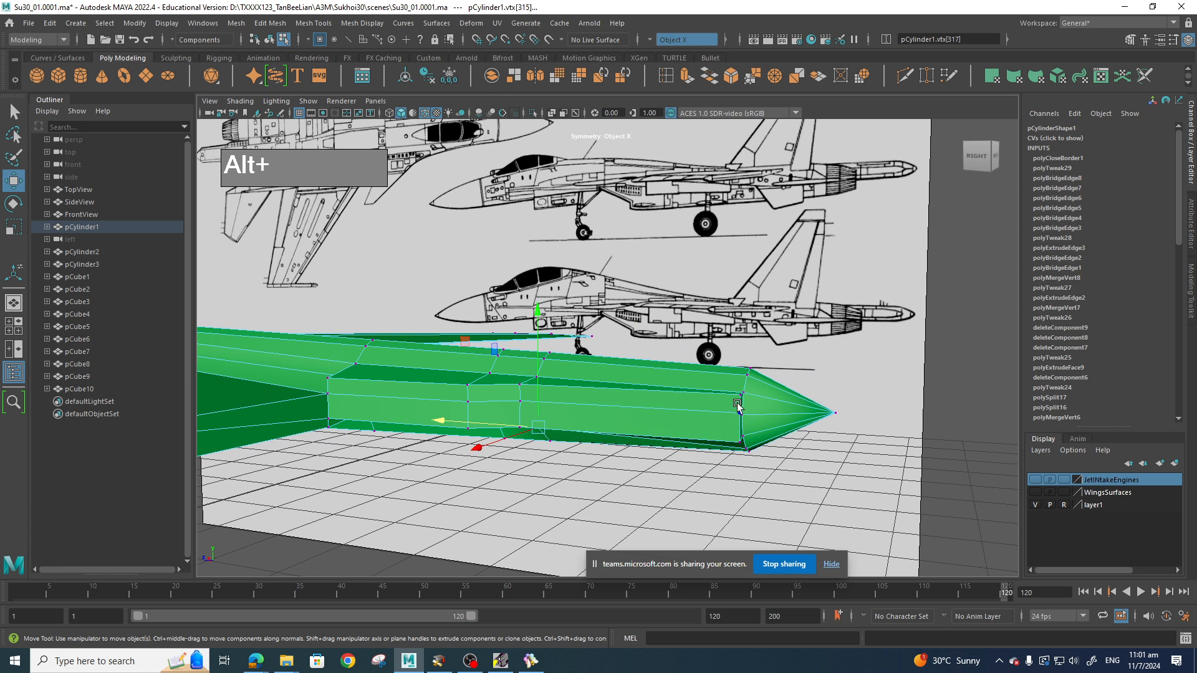
left_click_drag(738, 404, 746, 417, "alt")
right_click_drag(746, 418, 758, 415, "alt")
middle_click_drag(758, 415, 645, 378, "alt")
right_click(620, 373, "shift")
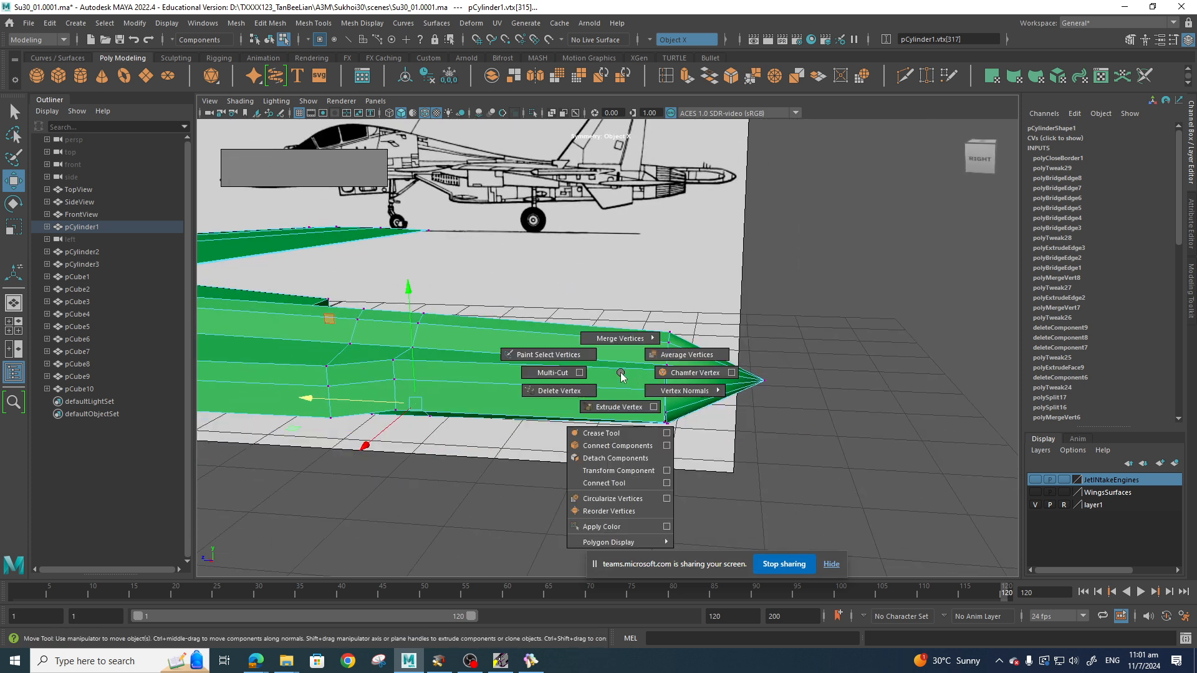
left_click(552, 372)
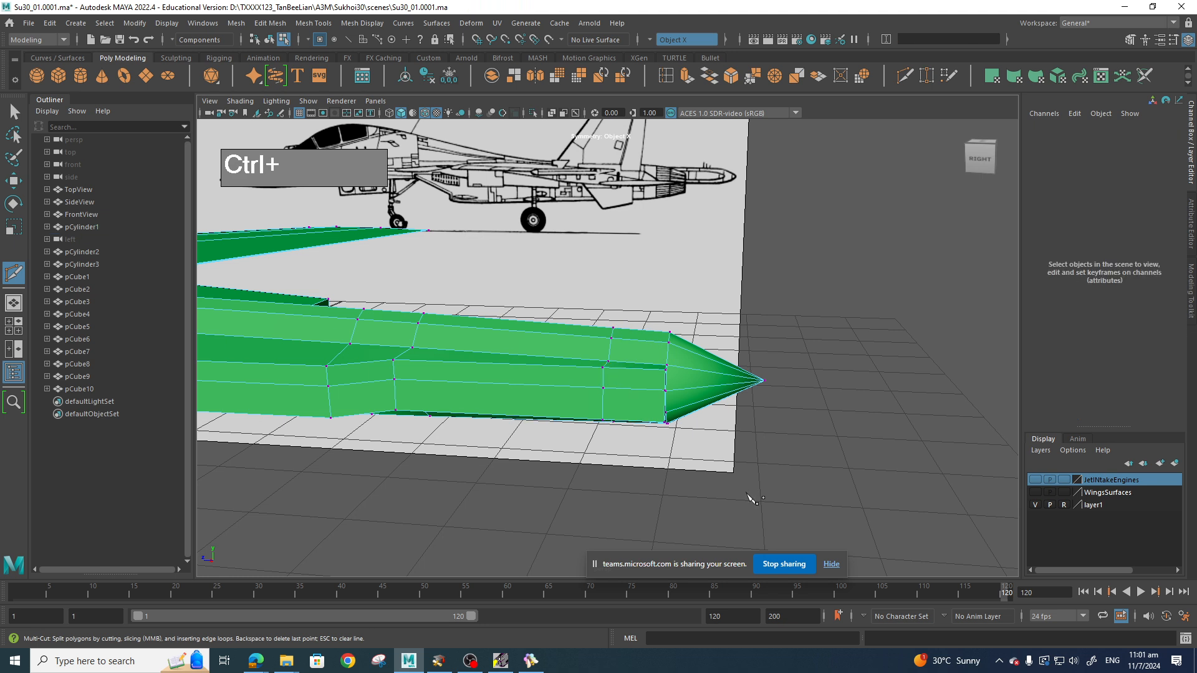
Try to lower the top rear edges of the side blends and raise their bottom rear edges to taper the ends.
left_click_drag(748, 496, 662, 492, "alt")
right_click_drag(663, 492, 741, 498, "alt")
middle_click_drag(614, 454, 629, 366, "alt")
key("q")
right_click_drag(590, 382, 531, 318)
left_click(589, 352)
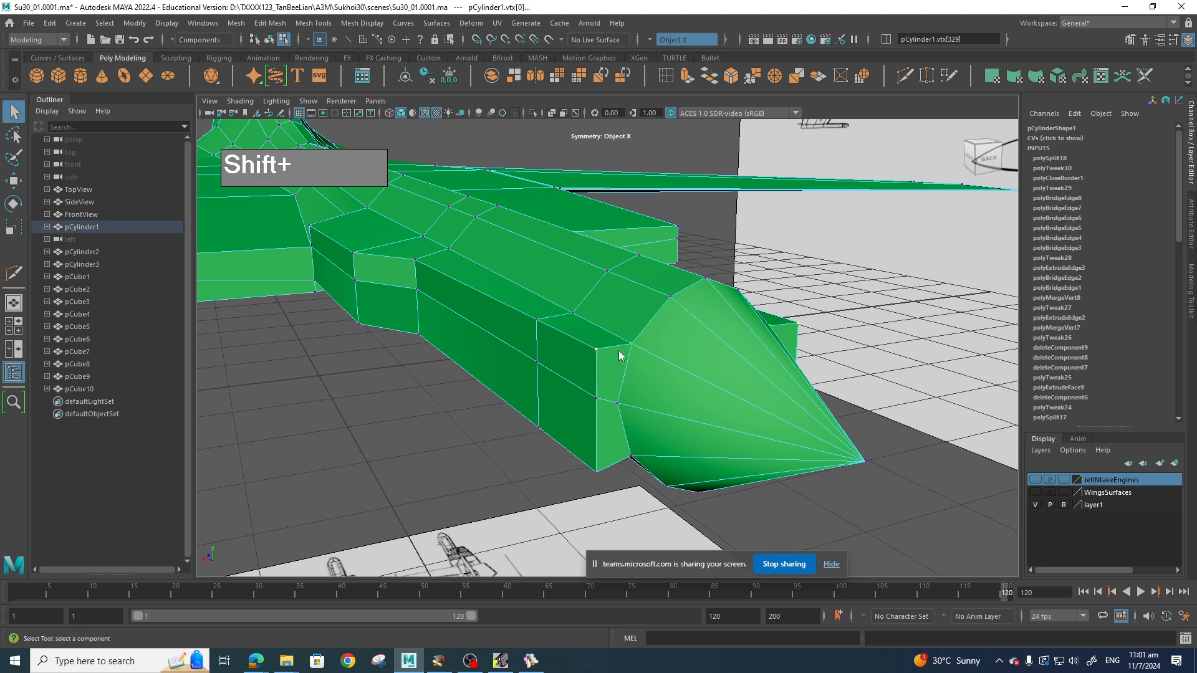
right_click_drag(617, 353, 610, 358, "shift")
left_click(605, 376)
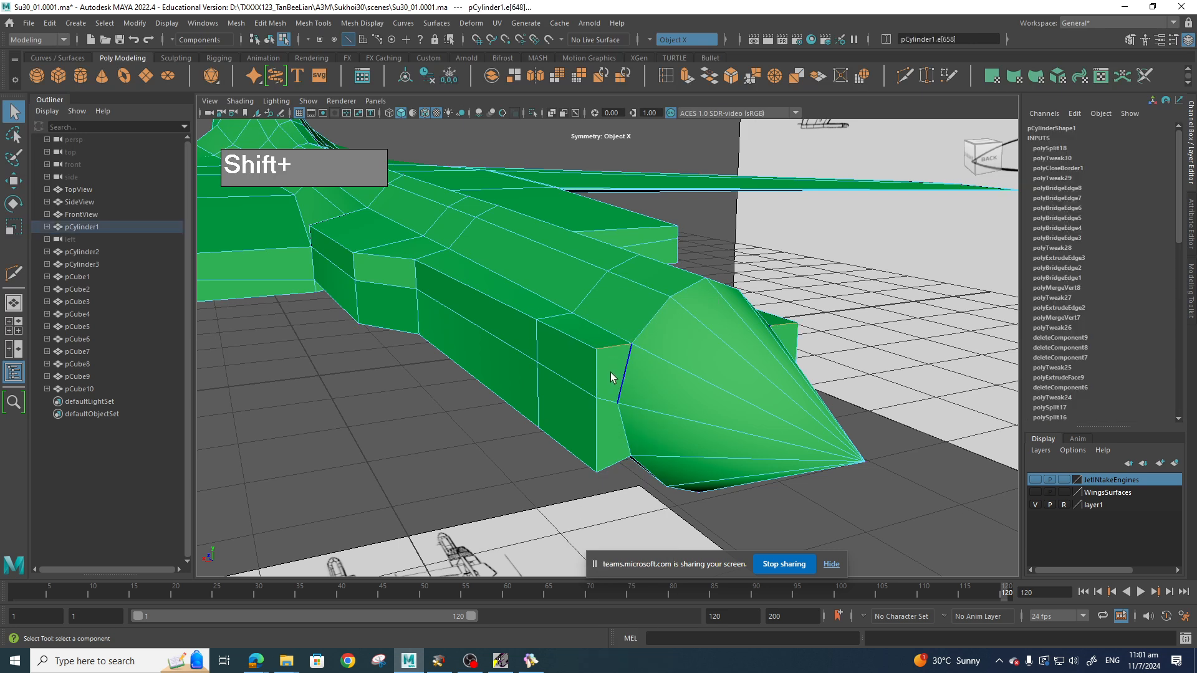
key("w")
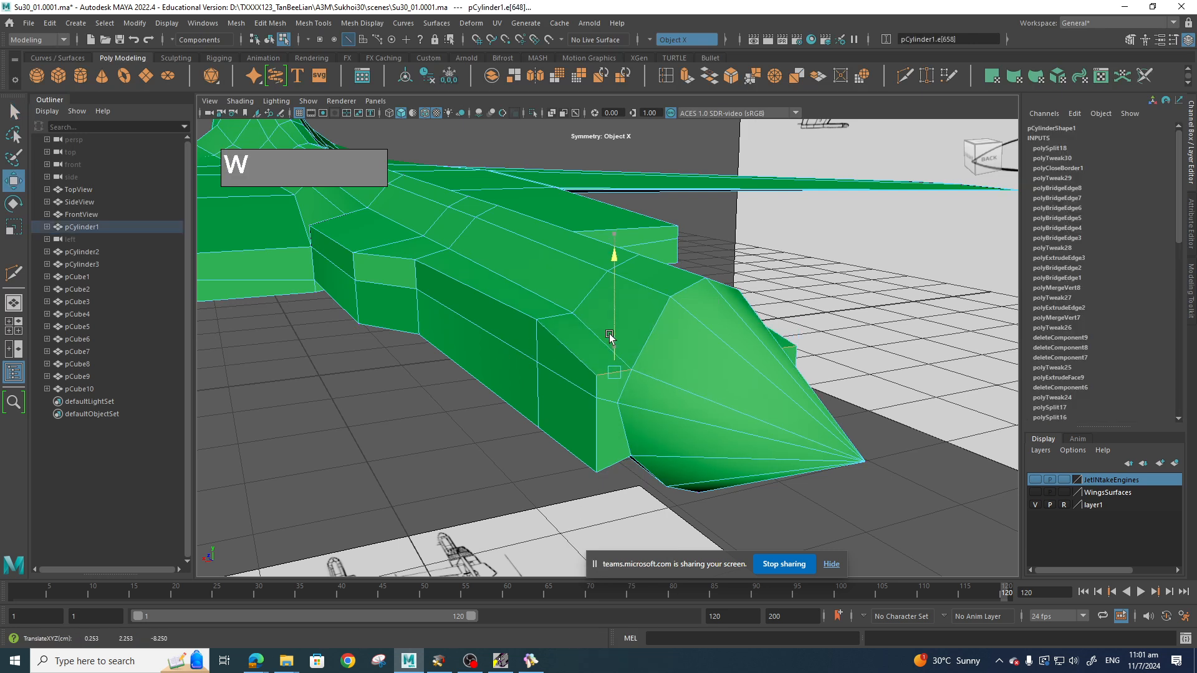
left_click_drag(611, 374, 635, 310, "alt")
left_click(635, 382)
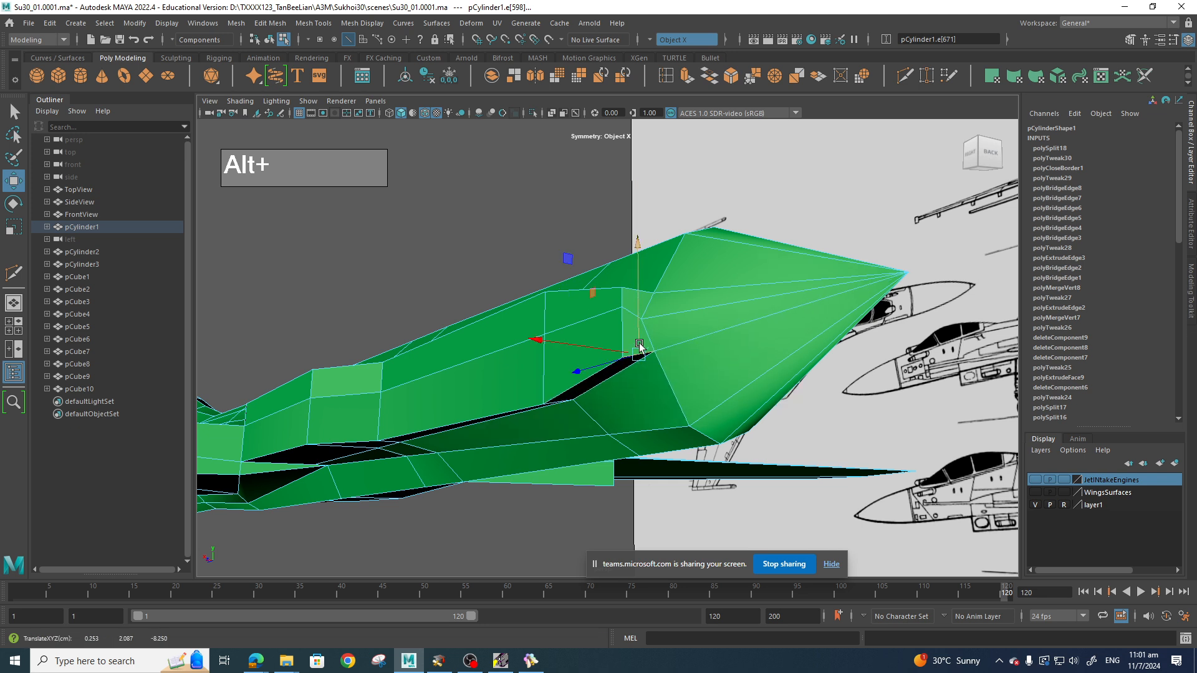
Undo the moves of the side blends' rear end edges.
key("ctrl+z")
key("ctrl+z")
key("ctrl+z")
key("ctrl+z")
key("ctrl+z")
key("ctrl+z")
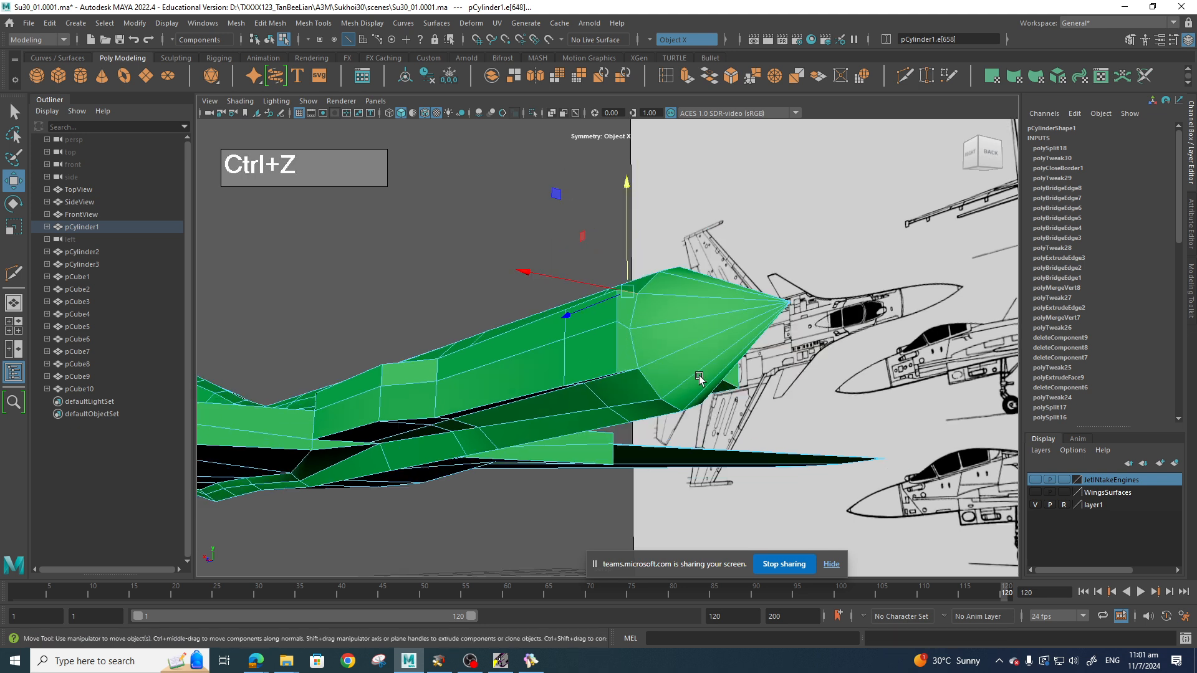
Cut symmetrically across the tail cone's side faces about halfway along its length with Multi-Cut.
left_click_drag(798, 416, 603, 356, "alt")
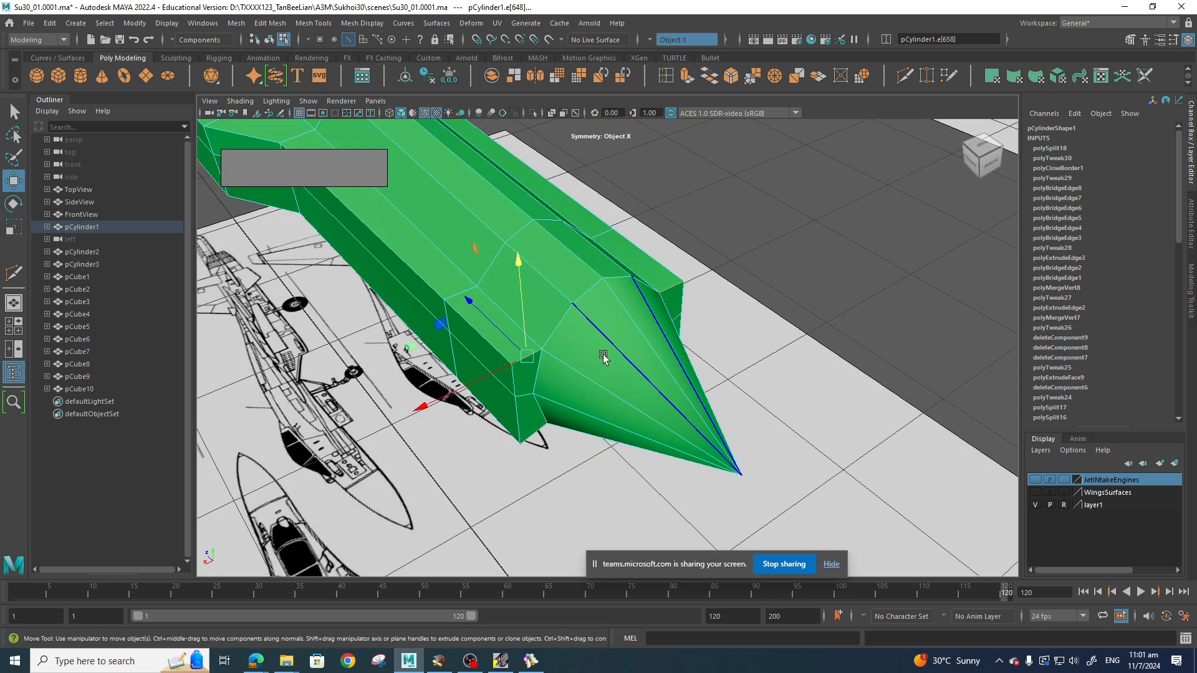
right_click_drag(549, 355, 642, 349, "shift")
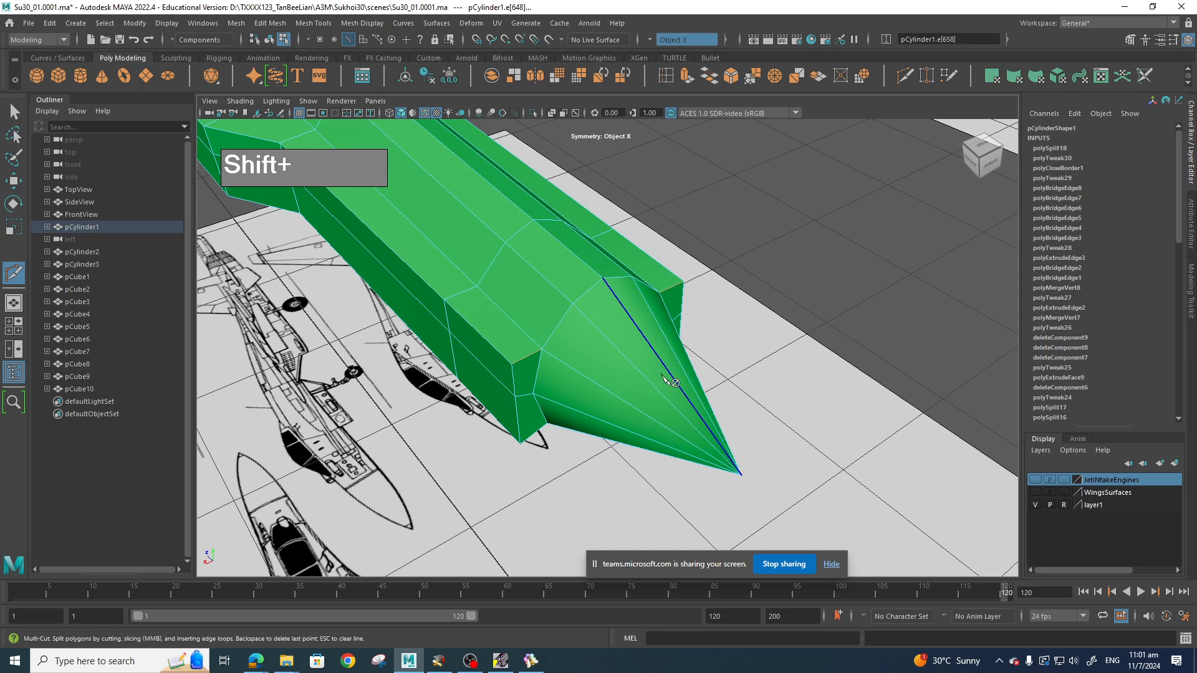
key("q")
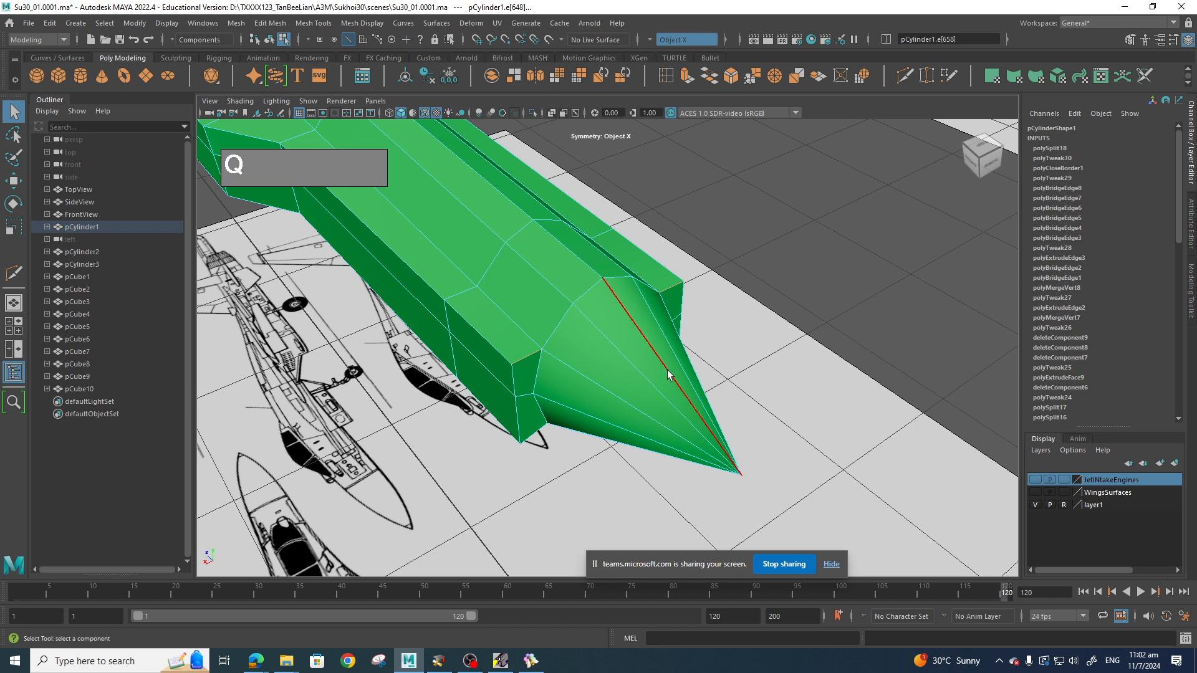
right_click_drag(655, 355, 587, 360, "shift")
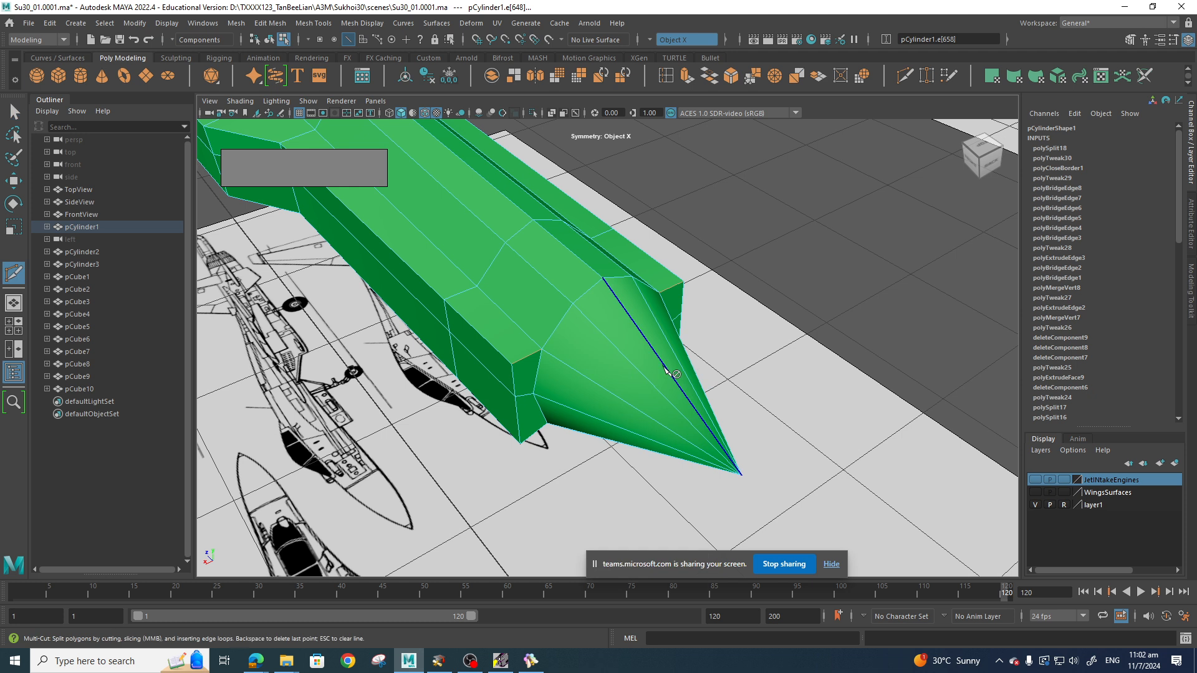
left_click(647, 380)
left_click_drag(631, 406, 667, 325, "alt")
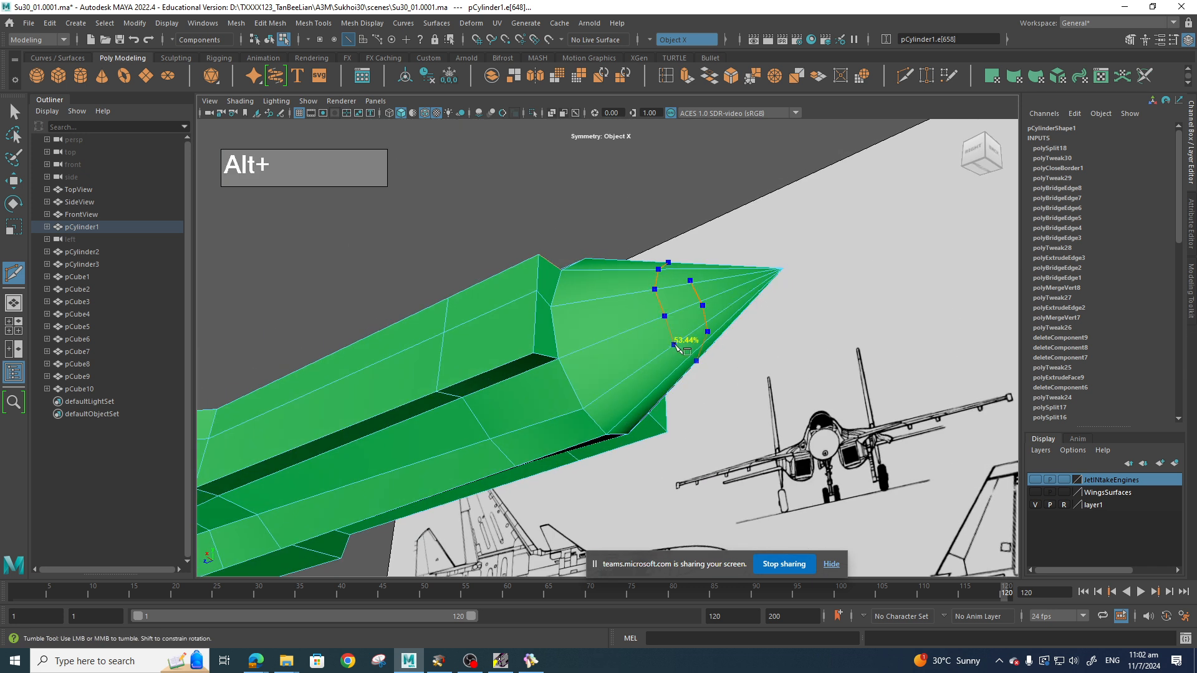
left_click_drag(697, 369, 685, 426, "alt")
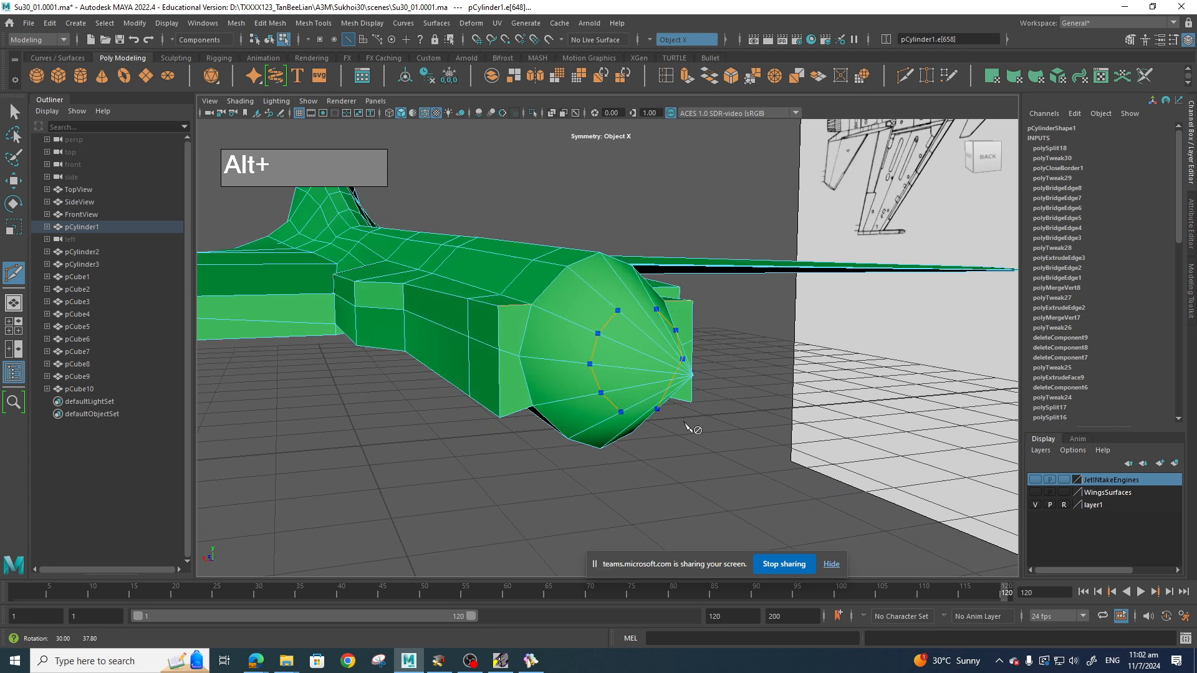
key("Return")
Complete the ring around the tail cone by cutting across its remaining top and bottom faces at about 52% of their edges.
left_click_drag(694, 374, 674, 445, "alt")
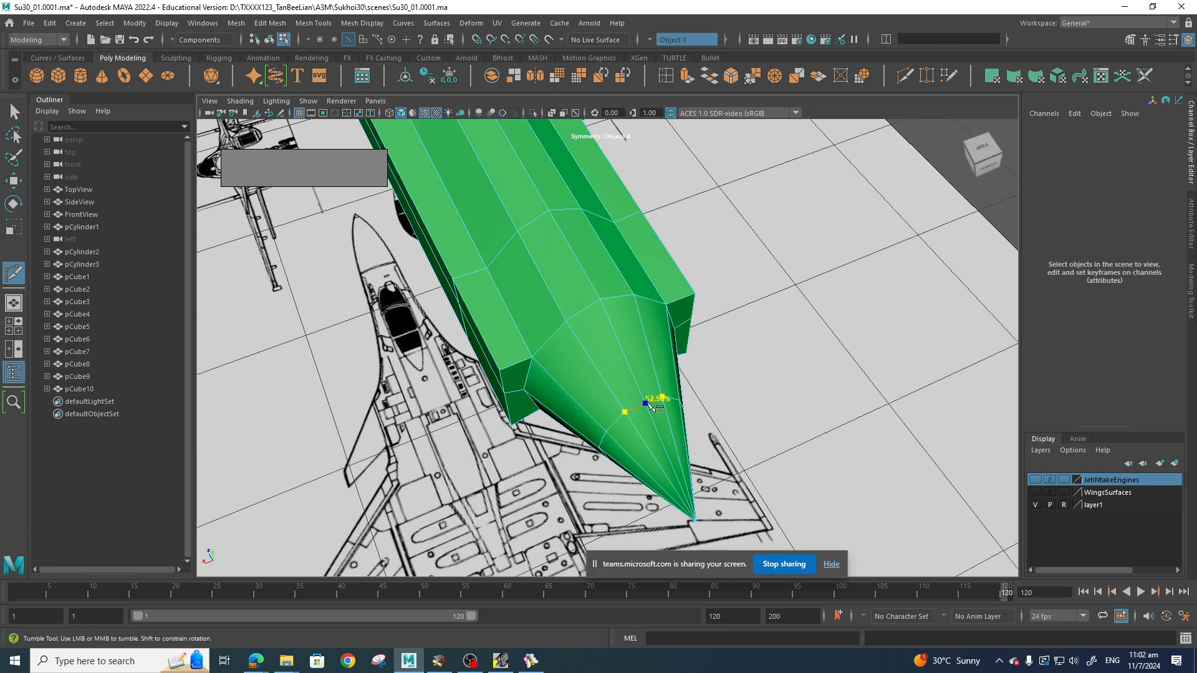
left_click_drag(731, 450, 644, 333, "alt")
key("Return")
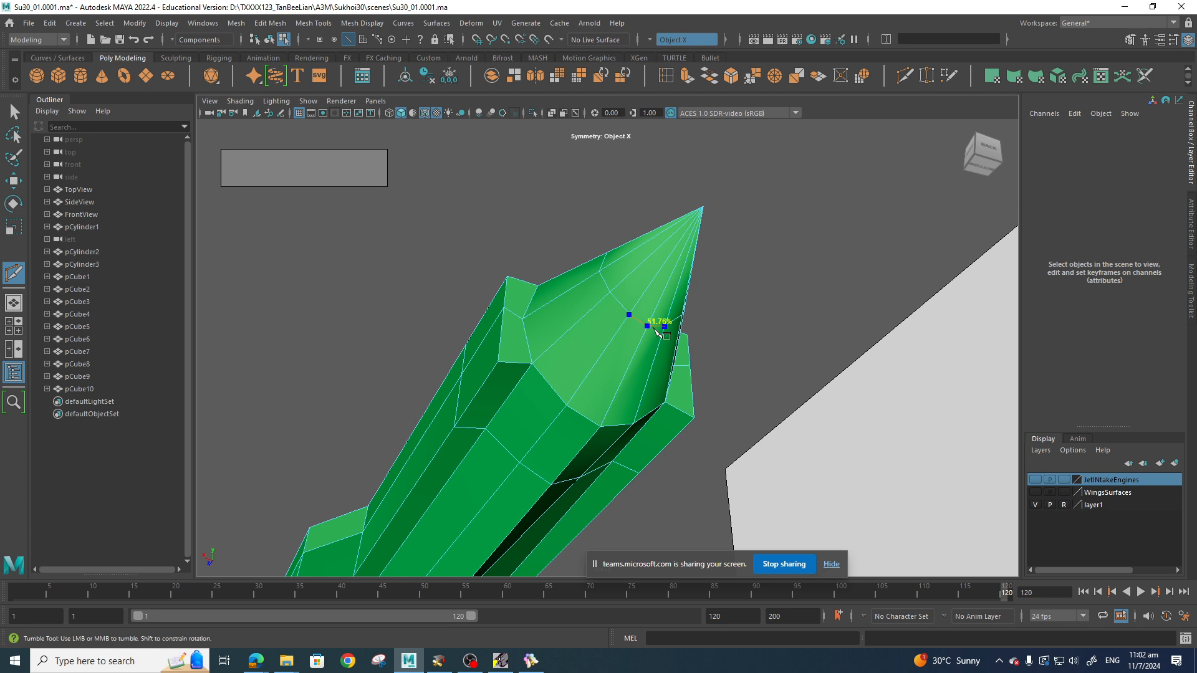
key("Return")
Select the new edge ring on the tail cone and slide it forward along the connected edges, close to the cone's base.
left_click_drag(671, 346, 804, 480, "alt")
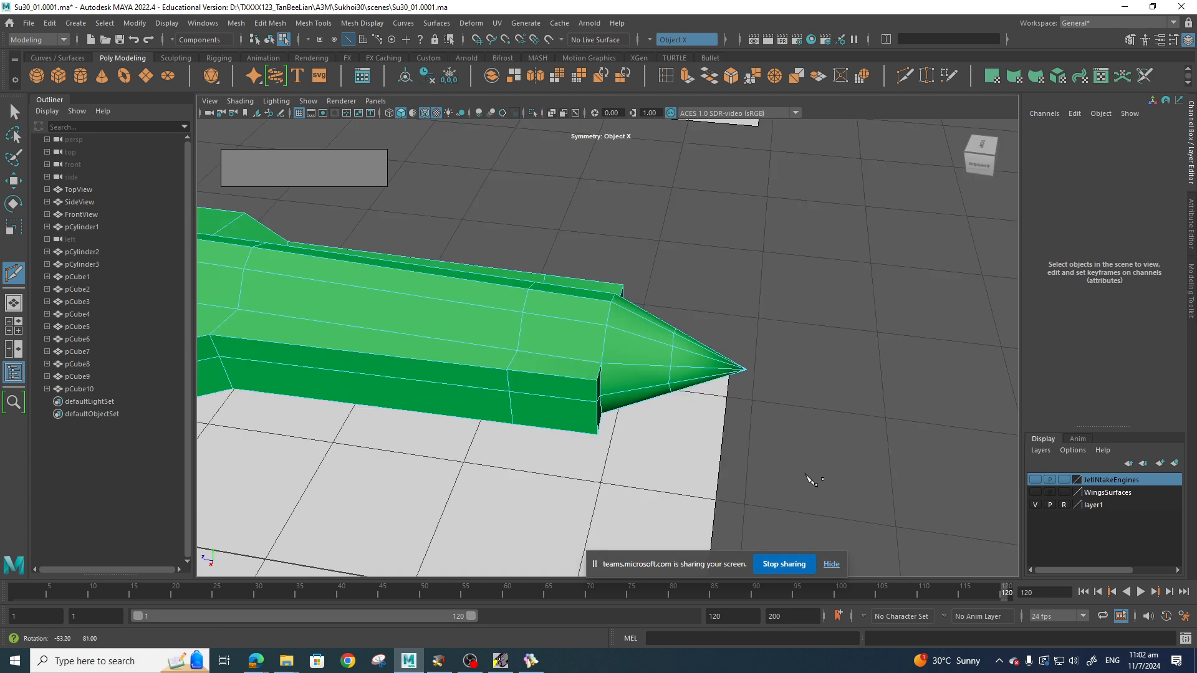
right_click_drag(804, 480, 798, 459, "alt")
key("q")
right_click_drag(697, 324, 712, 344)
double_click(706, 337)
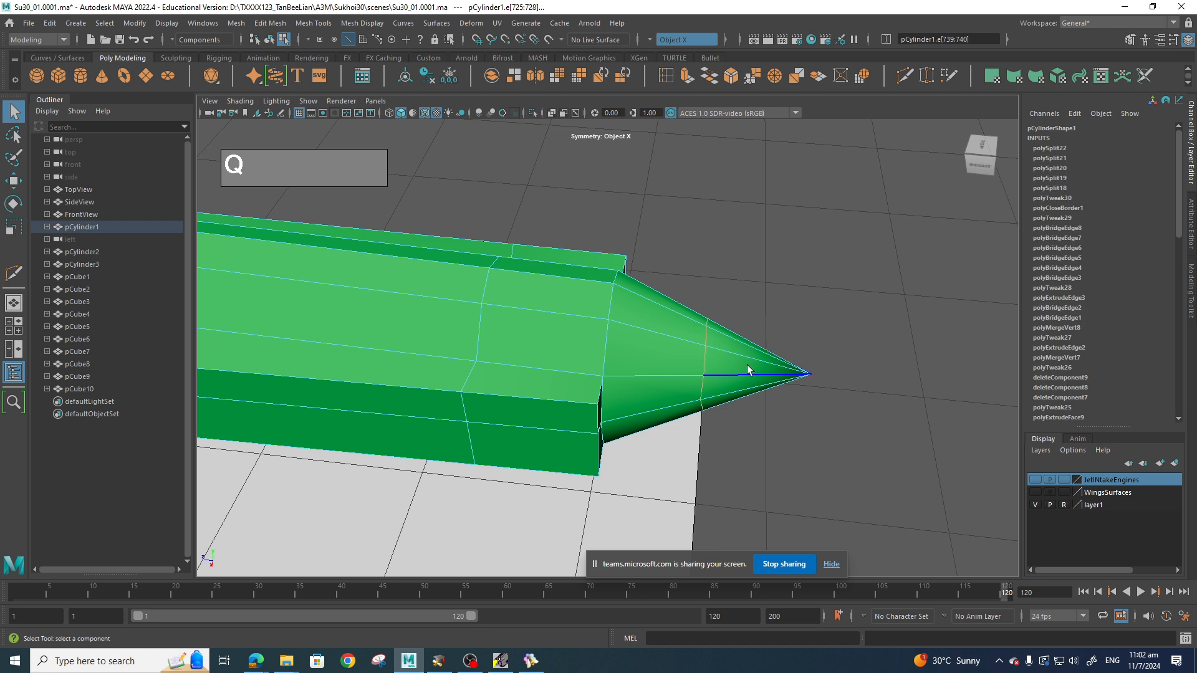
key("r")
left_click(594, 370)
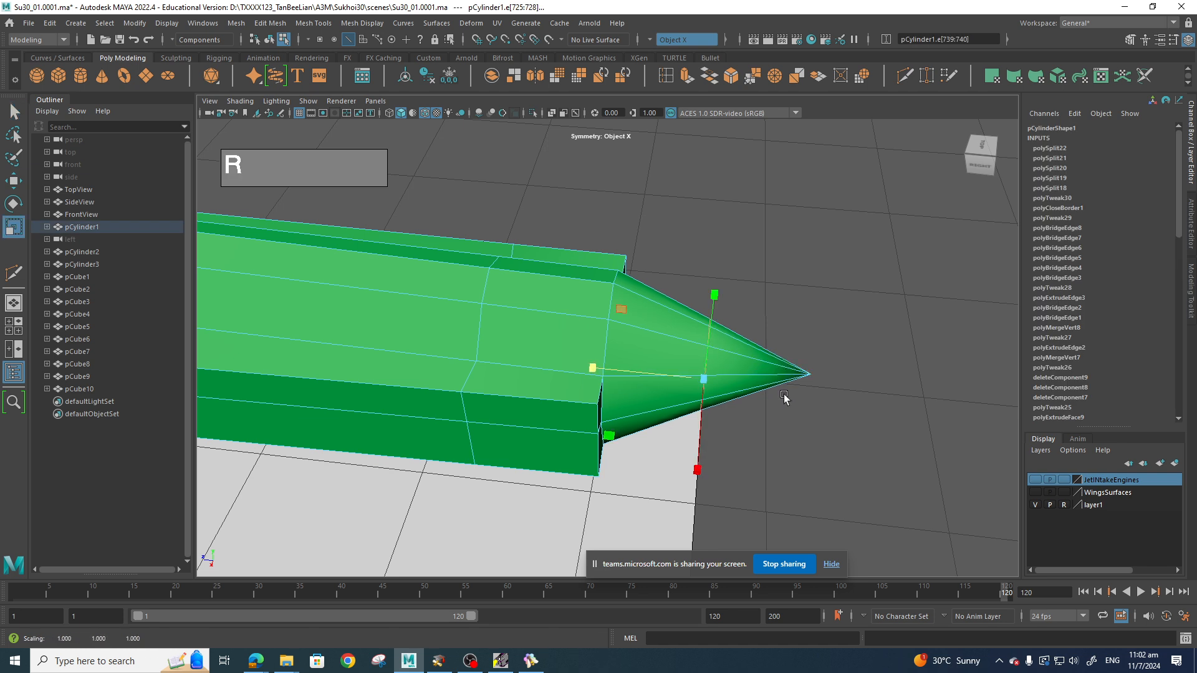
right_click(716, 344, "ctrl+shift")
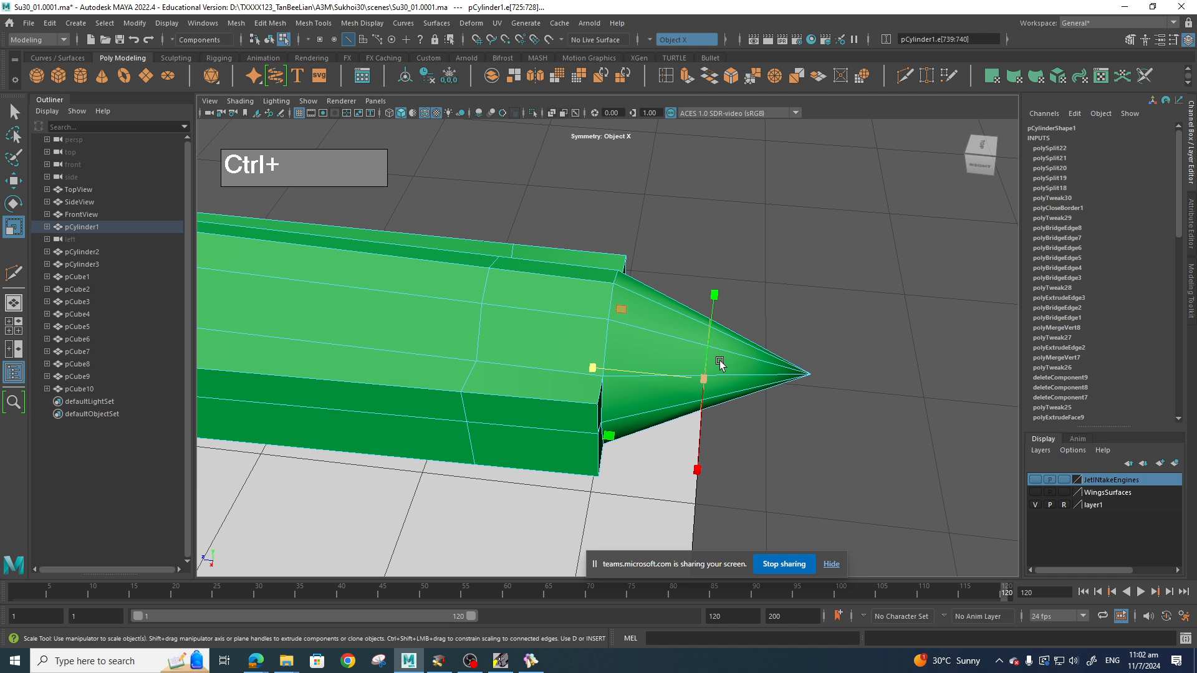
key("w")
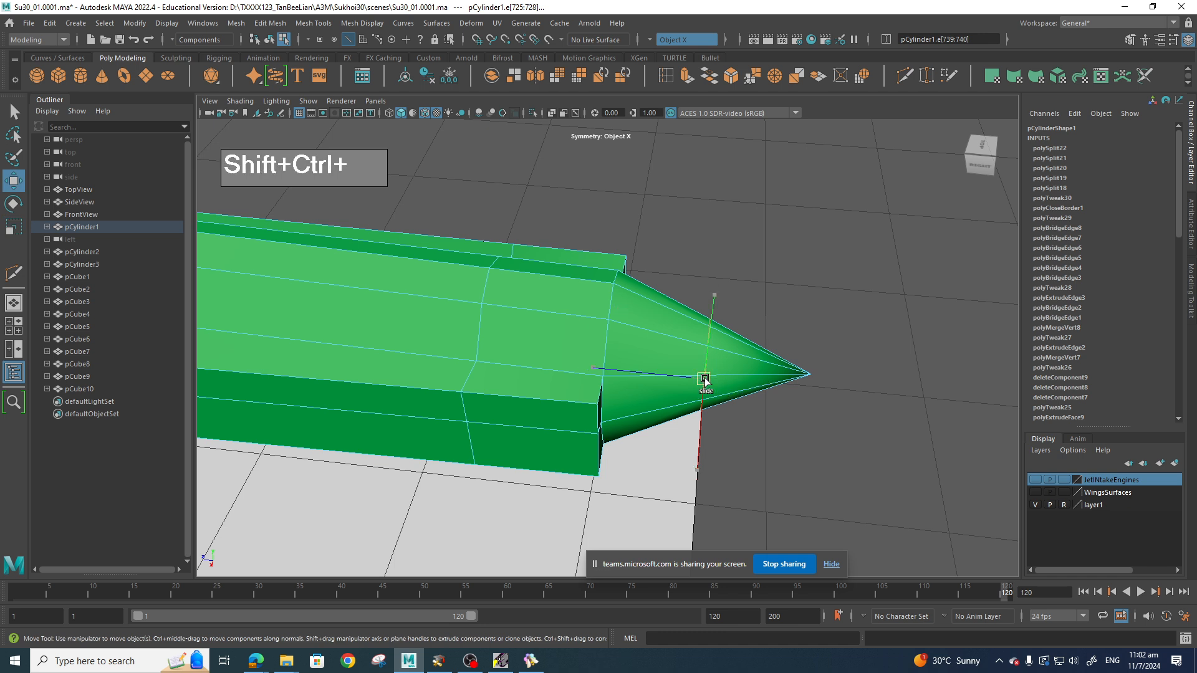
left_click_drag(708, 381, 608, 371, "ctrl+shift")
Taper the side blends' rear ends by lowering their top rear edges and raising their bottom rear edges along Y.
left_click_drag(664, 444, 512, 382, "alt")
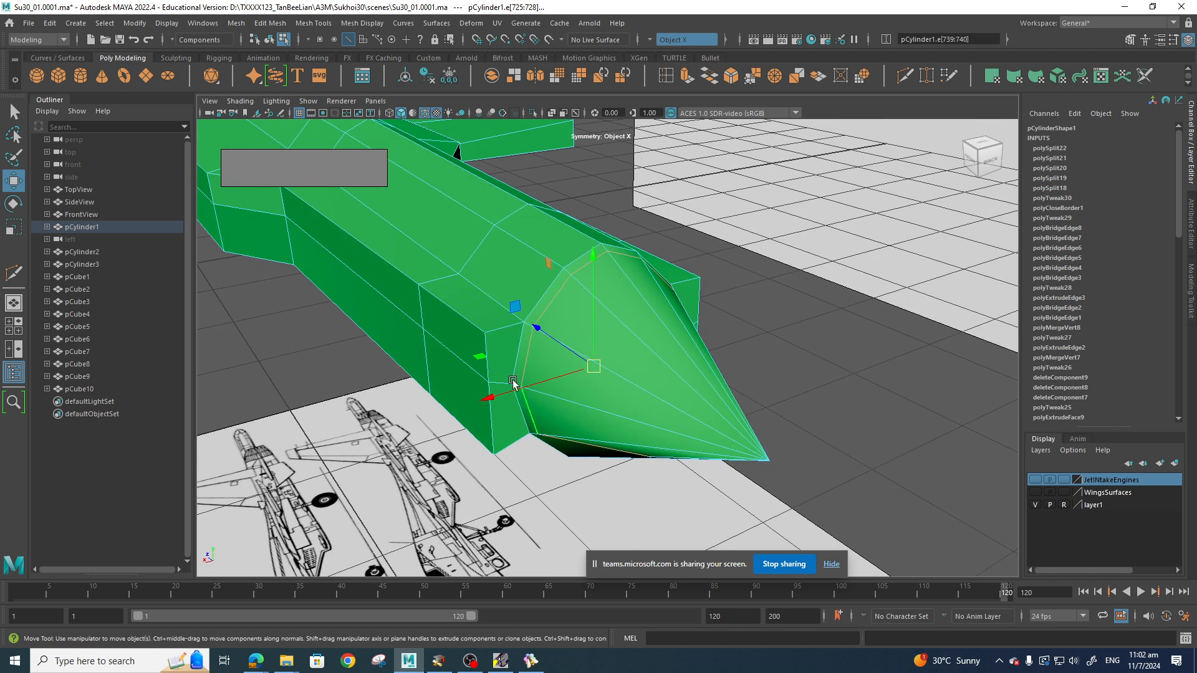
right_click(503, 342)
left_click(508, 302)
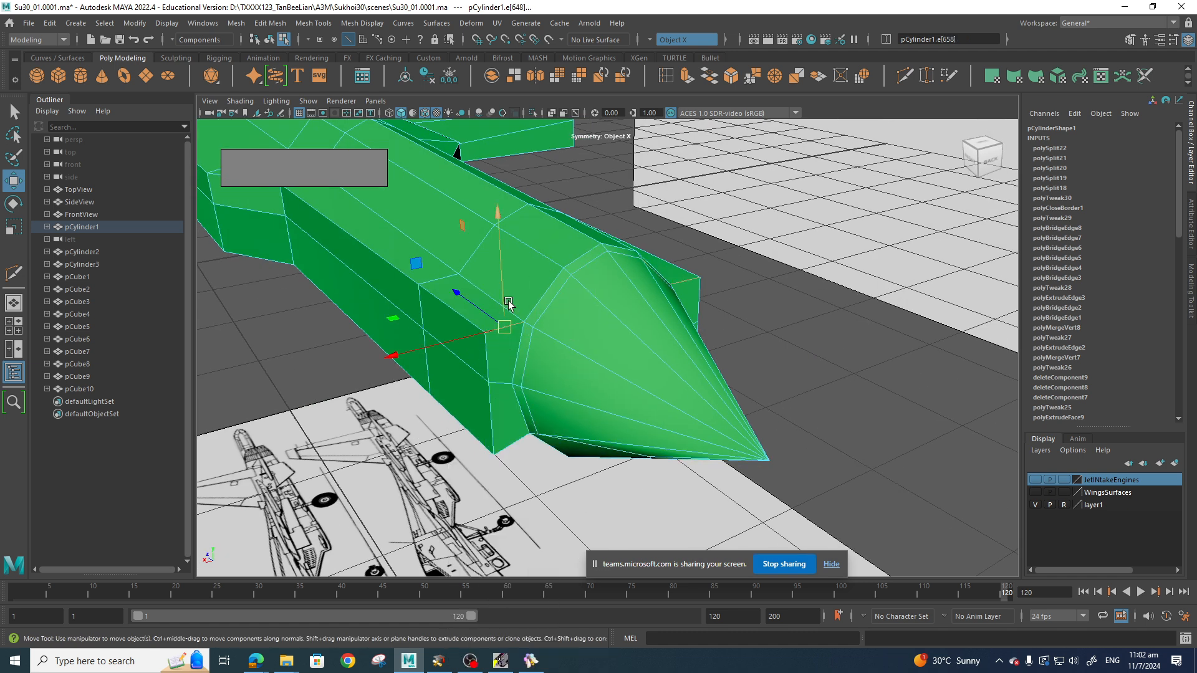
left_click_drag(502, 288, 499, 321)
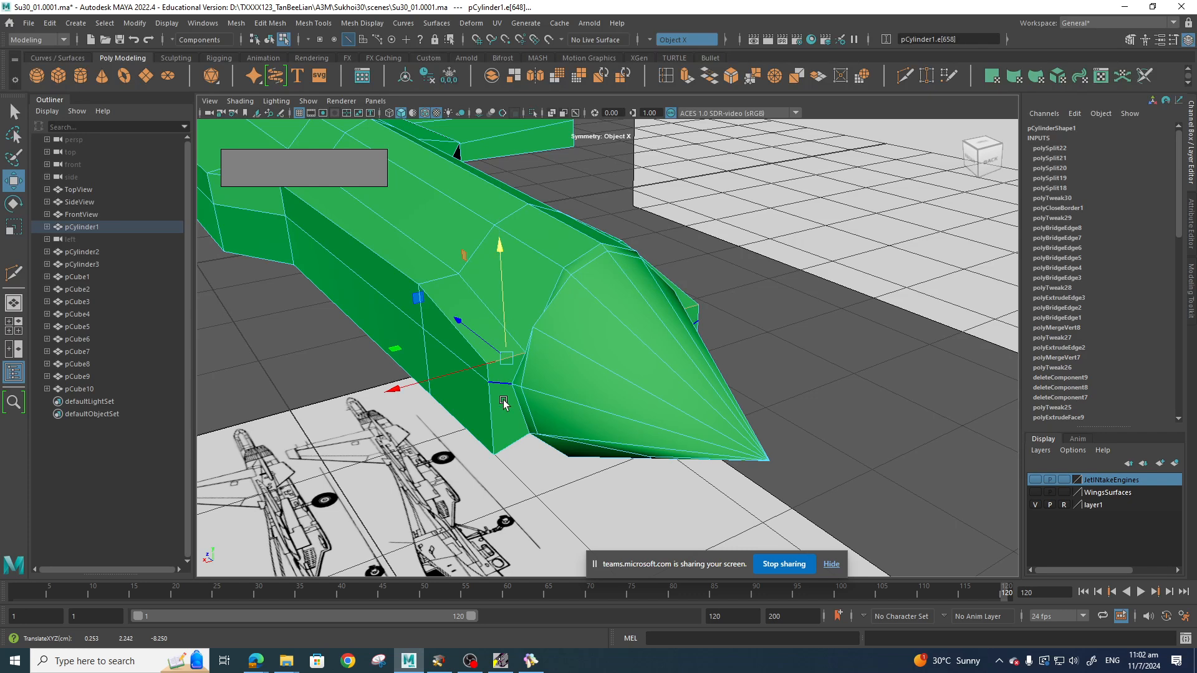
left_click(514, 443)
left_click_drag(510, 393, 510, 347)
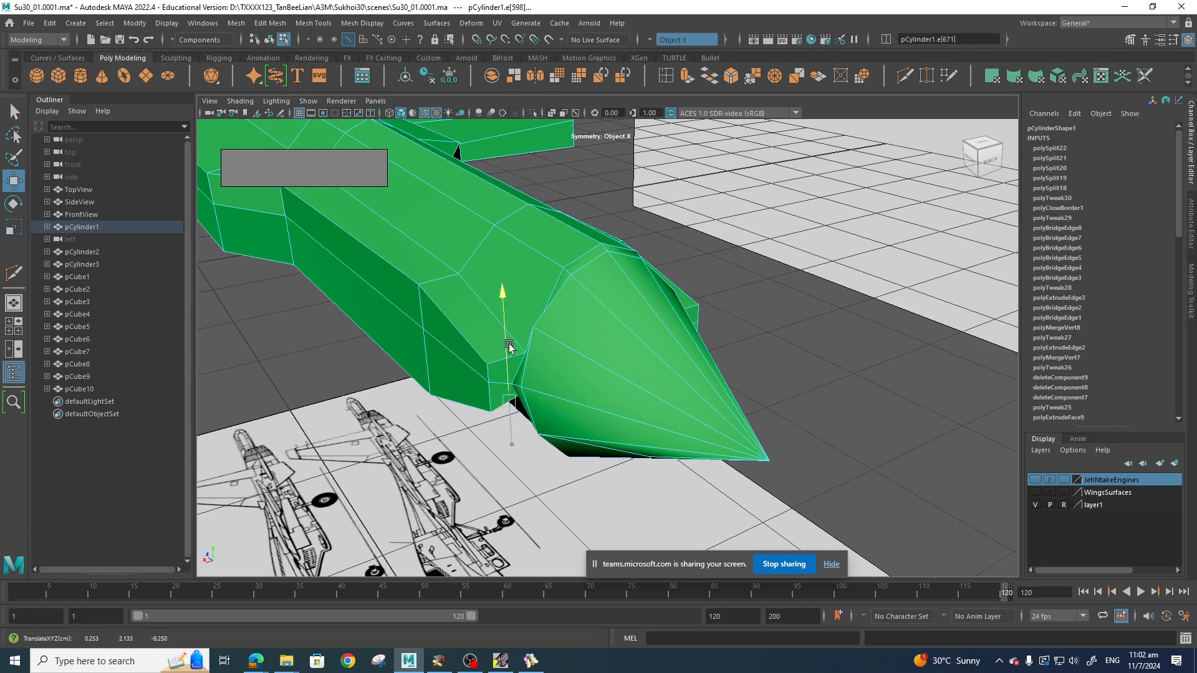
Adjust the upper and lower inner corner vertices at the side blends' rear ends along X, symmetrically.
scroll(537, 417, "up", 3)
left_click_drag(542, 423, 572, 432, "alt")
right_click_drag(561, 430, 508, 317)
left_click(541, 429)
left_click_drag(533, 455, 453, 436, "alt")
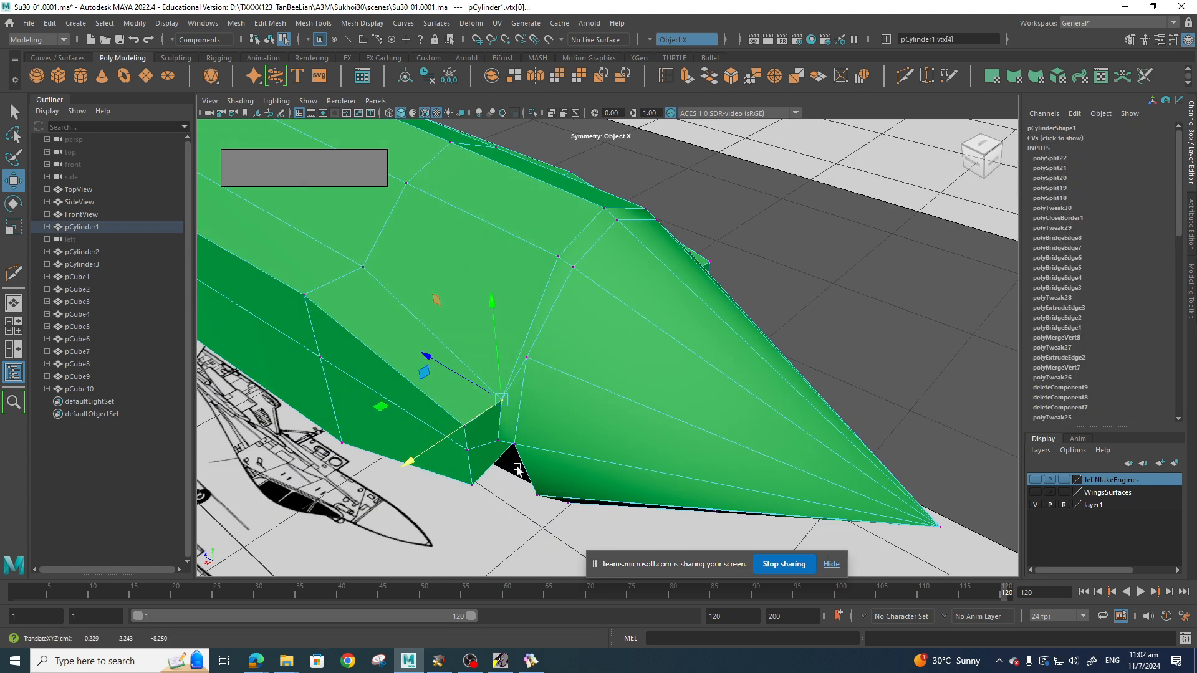
left_click_drag(517, 469, 452, 413, "alt")
left_click(625, 265)
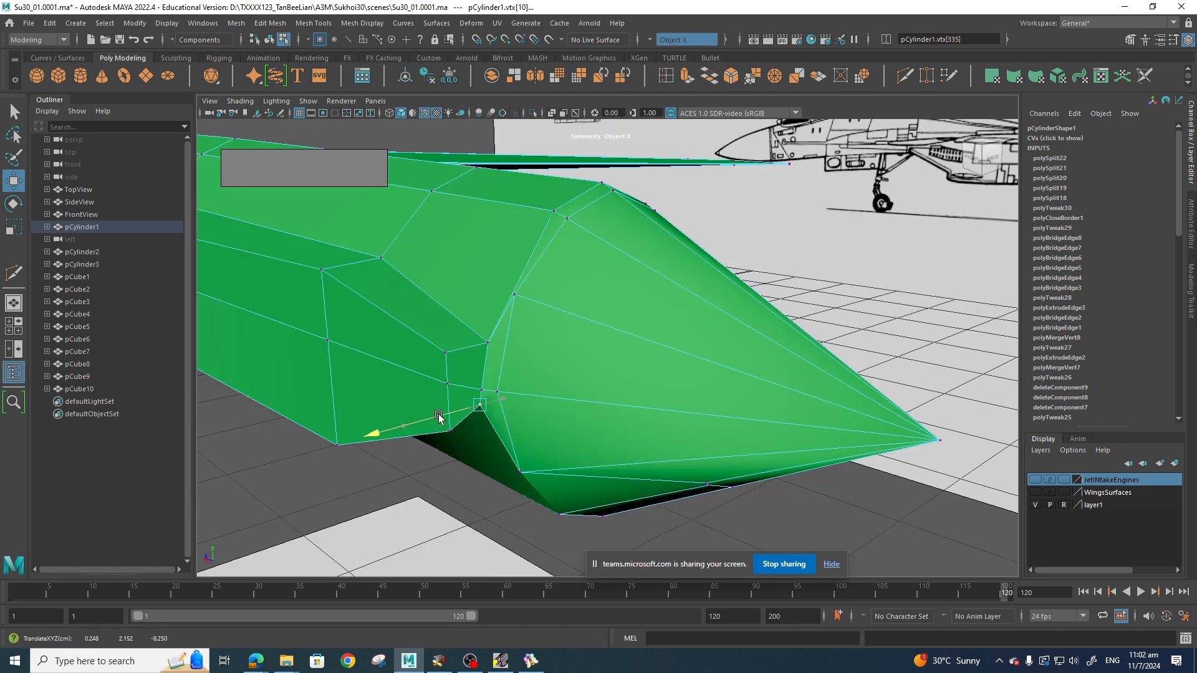
Select the middle lengthwise edges on the side blends' outer faces and move them slightly outward along X.
left_click_drag(589, 369, 478, 358, "alt")
scroll(647, 365, "down", 3)
scroll(670, 374, "down", 4)
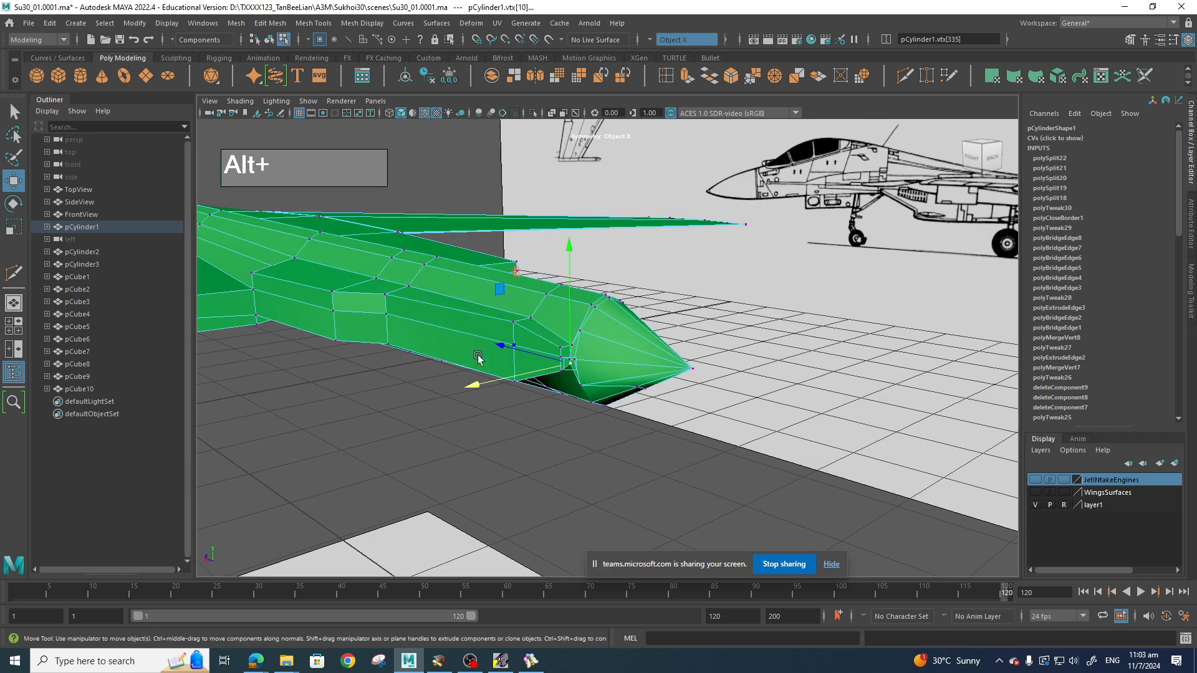
right_click_drag(446, 319, 446, 285)
left_click(448, 329)
left_click(534, 348, "shift")
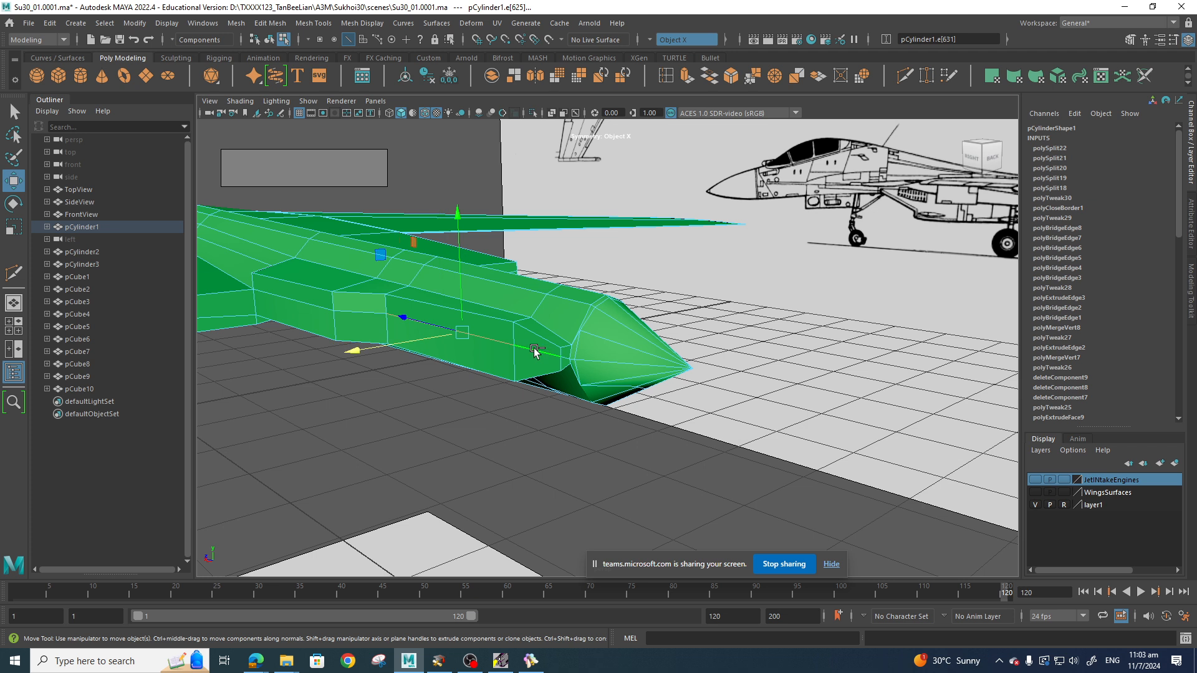
left_click_drag(450, 335, 443, 337)
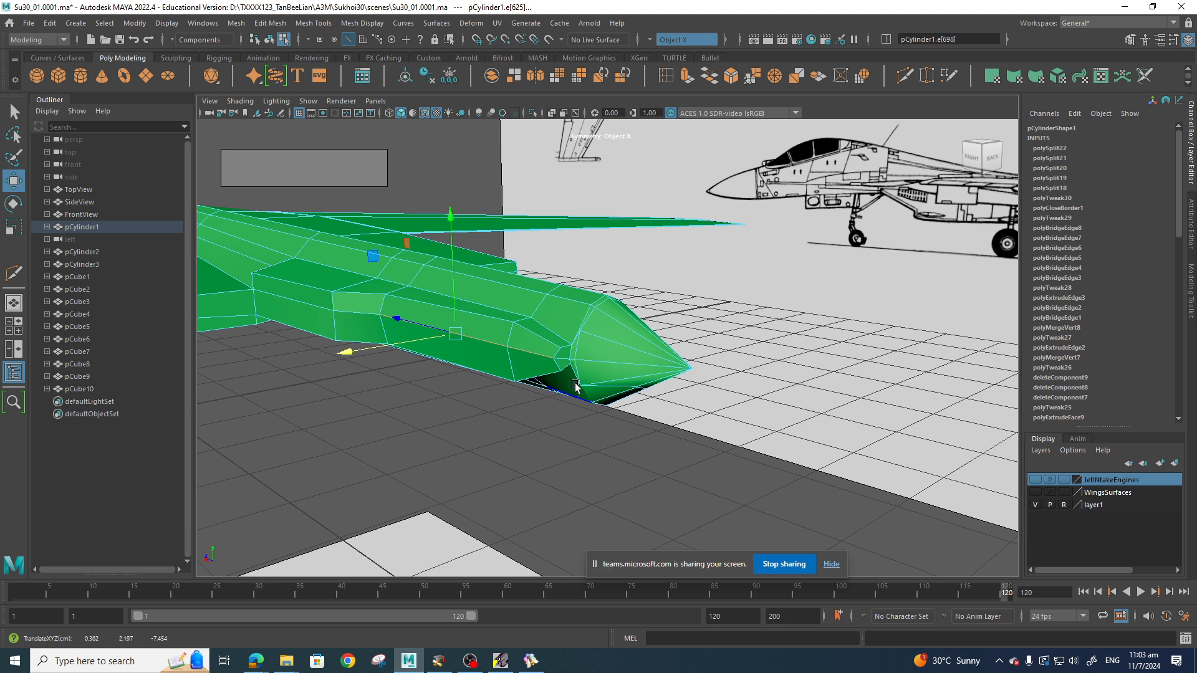
Compare the tail cone and the side blends' rear ends with the side blueprint and examine the tail's underside.
left_click_drag(575, 384, 670, 377, "alt")
scroll(598, 370, "up", 3)
scroll(599, 408, "up", 3)
scroll(606, 412, "down", 5)
scroll(588, 384, "up", 2)
key("space")
scroll(680, 387, "up", 2)
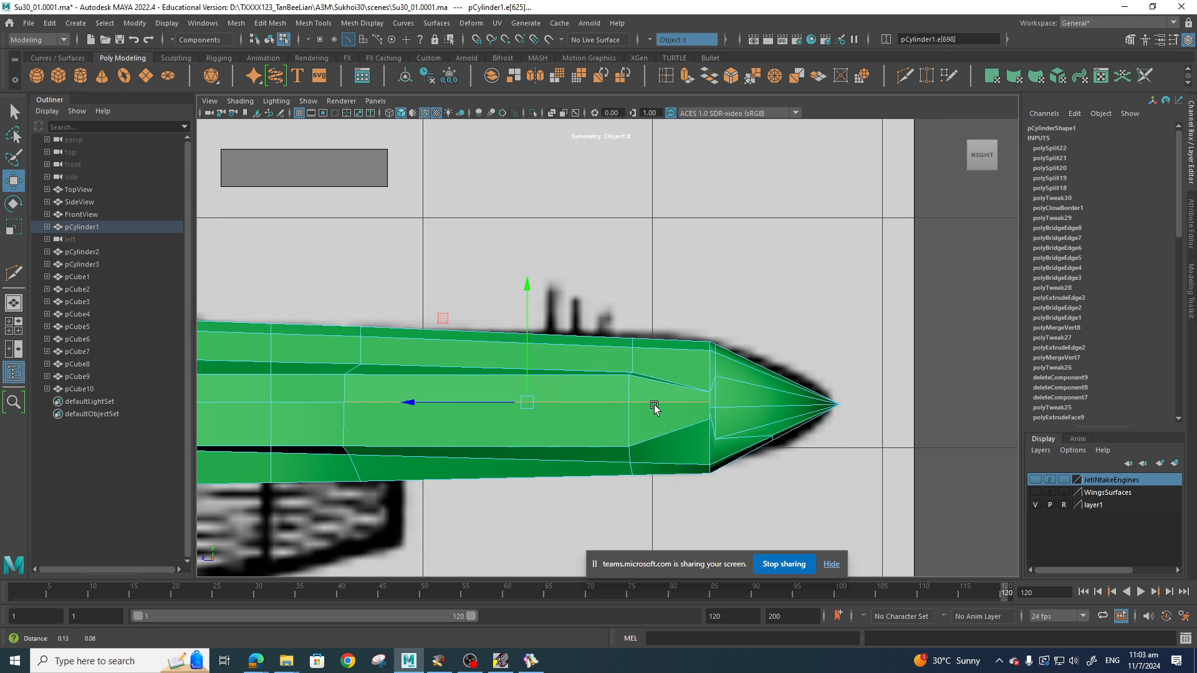
right_click_drag(706, 390, 754, 432, "alt")
left_click_drag(746, 439, 600, 436, "alt")
key("space")
Undo the edge slide on the tail's underside and merge the adjoining vertices beneath the tail cone with target weld.
left_click(642, 357)
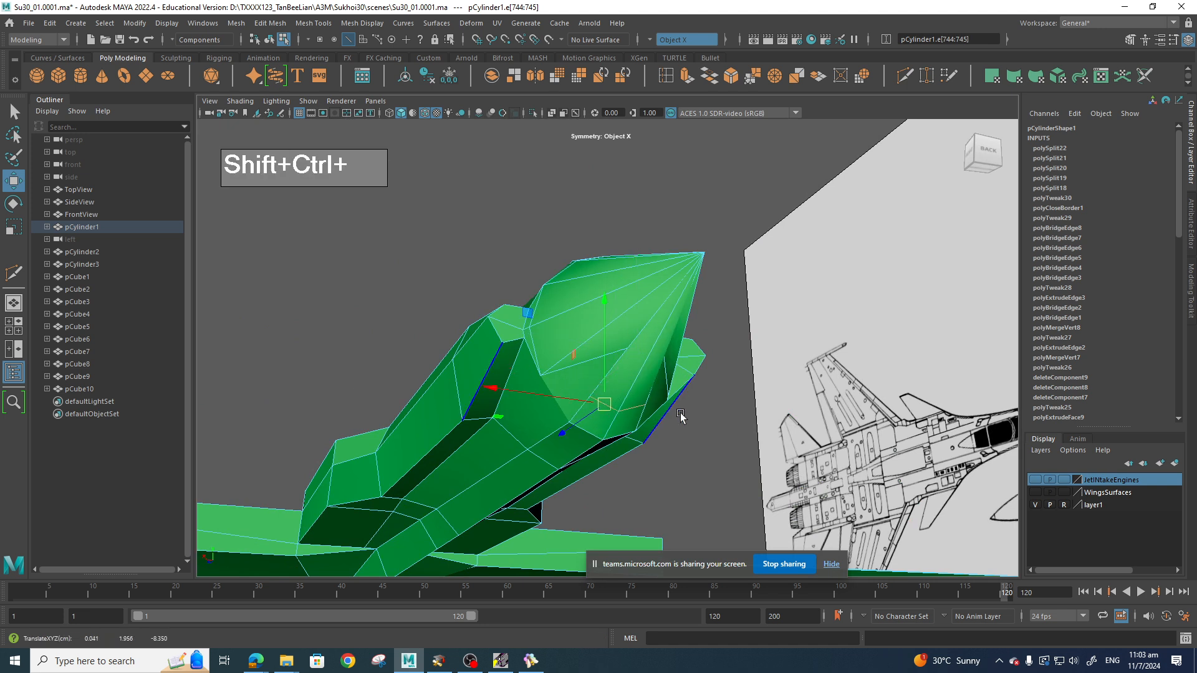
key("ctrl+z")
scroll(712, 416, "up", 3)
right_click_drag(660, 361, 700, 297)
left_click(648, 350)
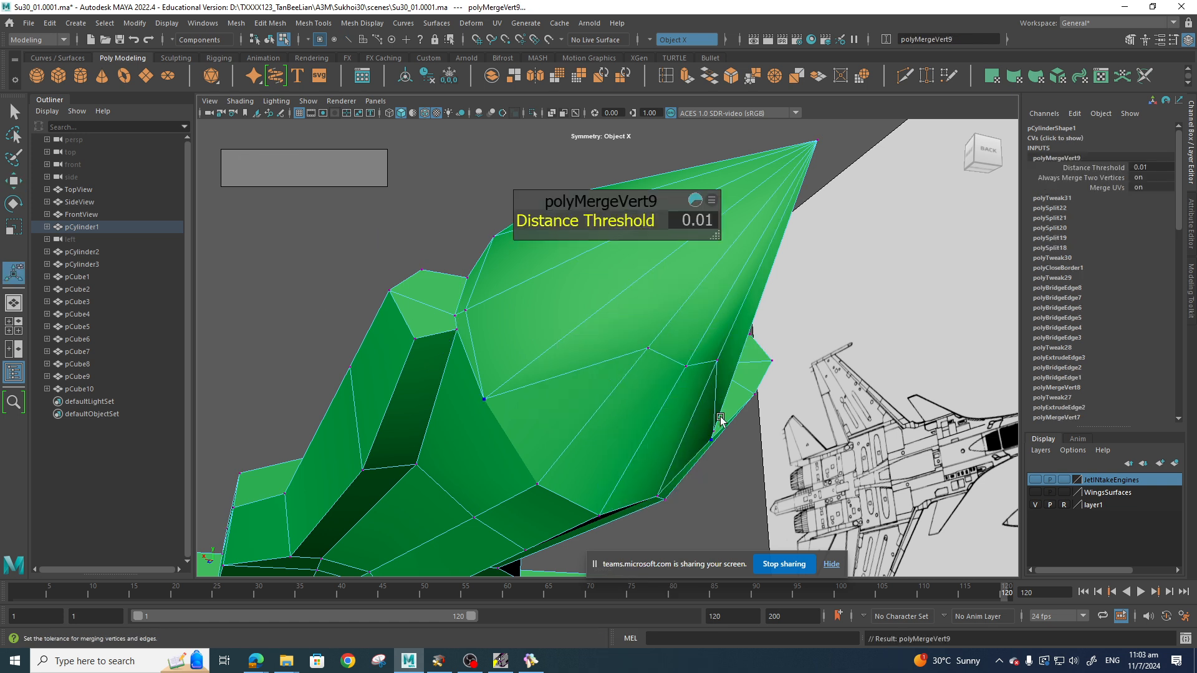
Slide the short crosswise edges on the tail cone's underside forward along their connected edges to the cone's base.
right_click_drag(660, 360, 670, 298)
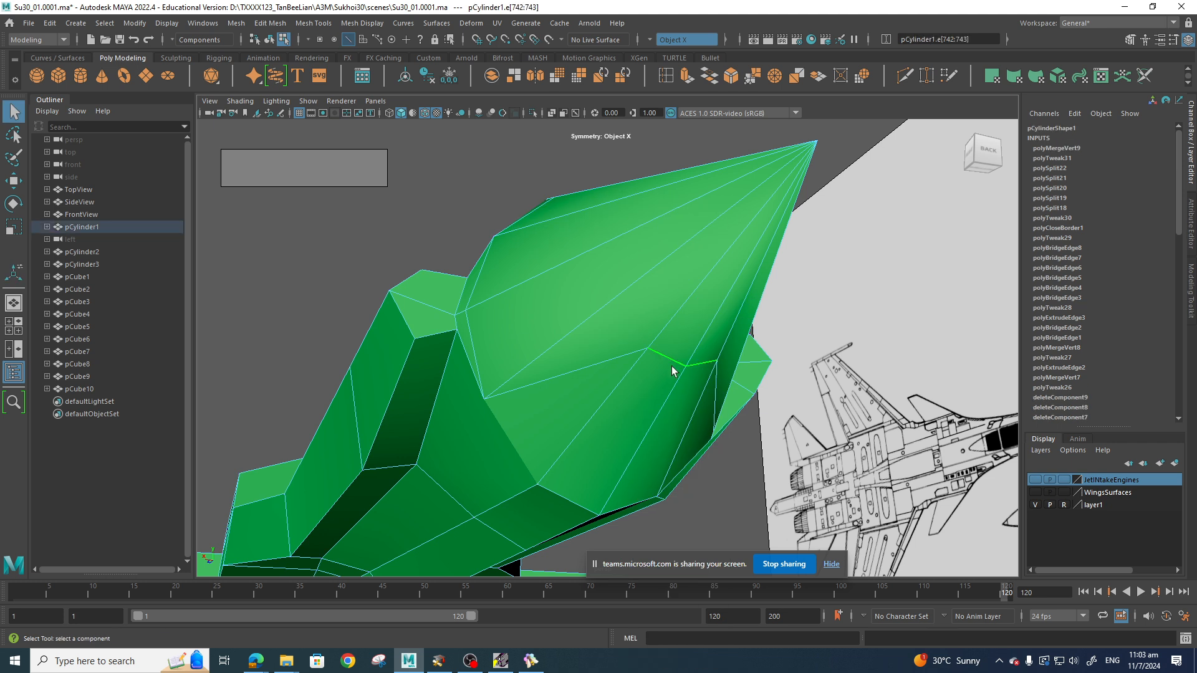
key("w")
left_click_drag(668, 358, 543, 592, "ctrl+shift")
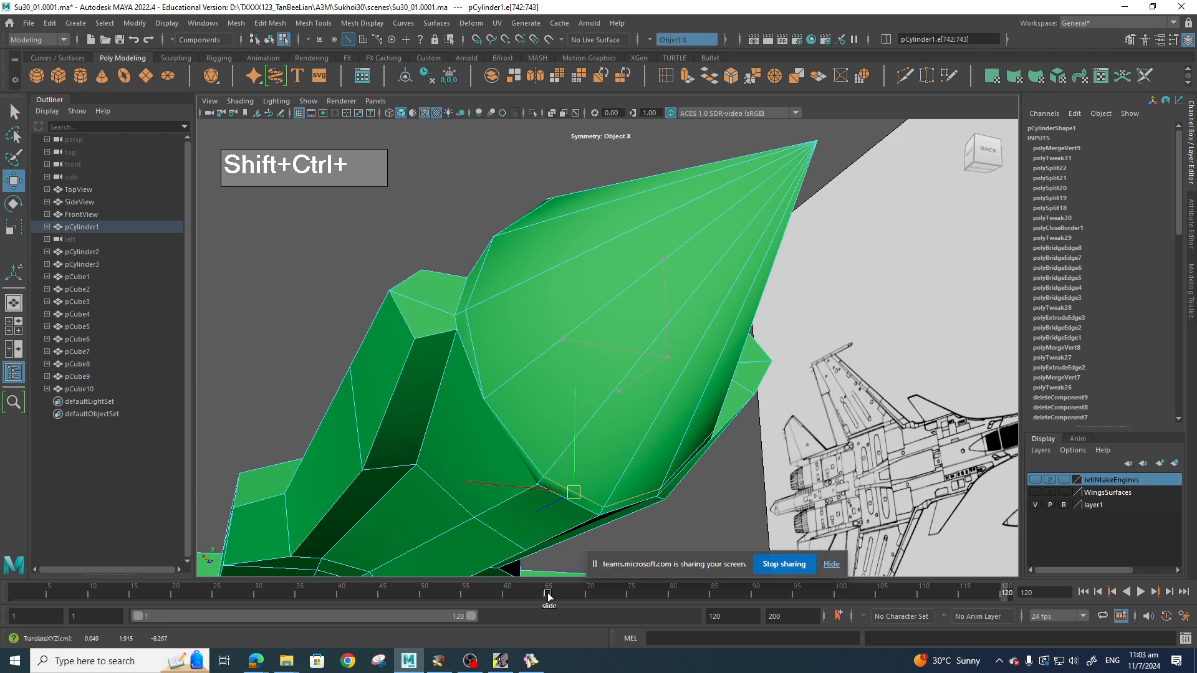
Narrow the side blends' rear ends by moving their outer rear vertices symmetrically inward along X in the top view.
left_click(691, 366)
left_click_drag(691, 368, 601, 412, "alt")
key("space")
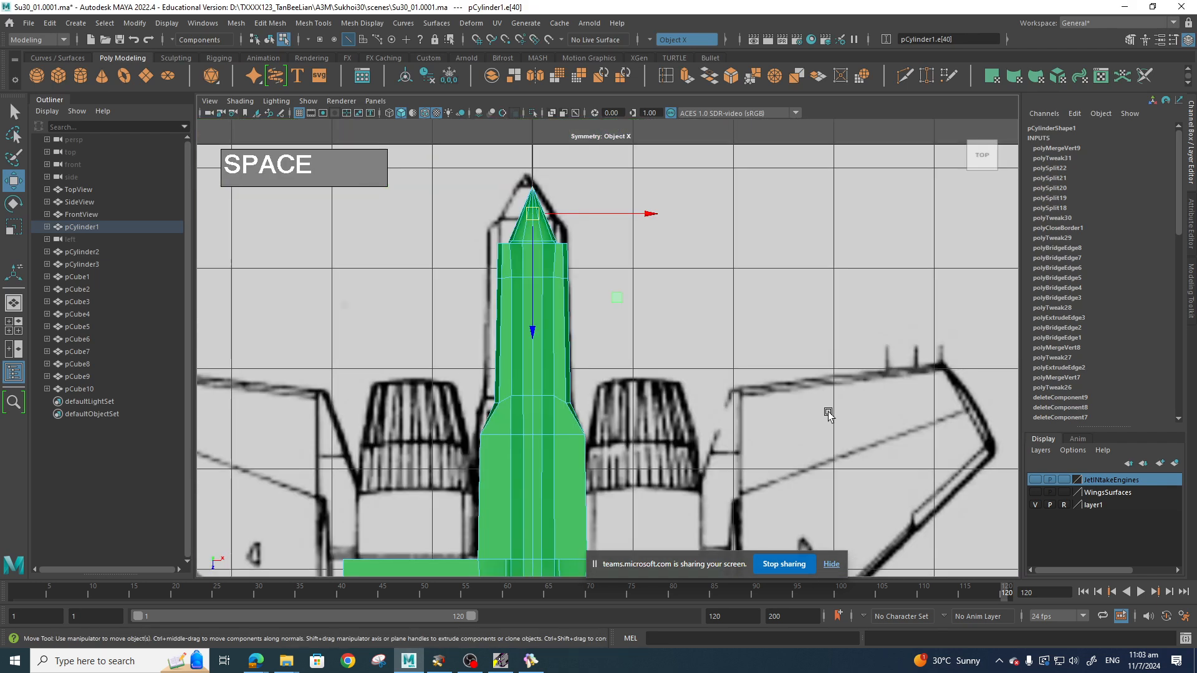
middle_click_drag(617, 284, 673, 394, "alt")
scroll(673, 394, "up", 2)
scroll(673, 394, "up", 2)
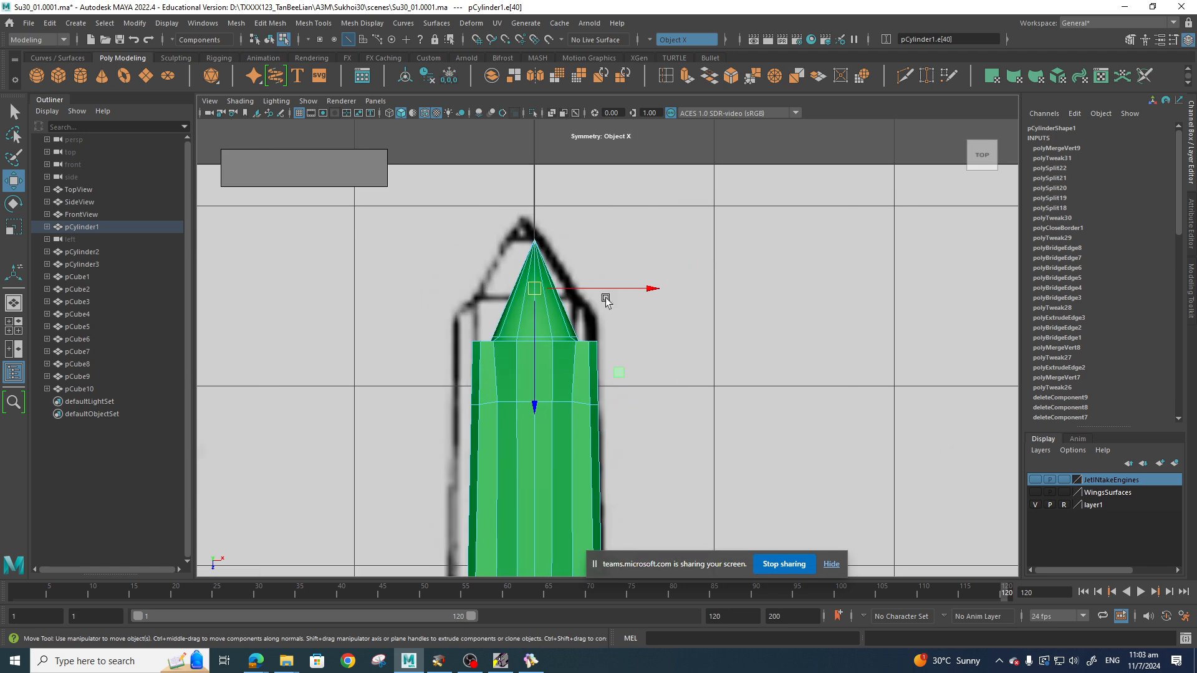
scroll(620, 236, "up", 2)
right_click_drag(561, 313, 507, 313)
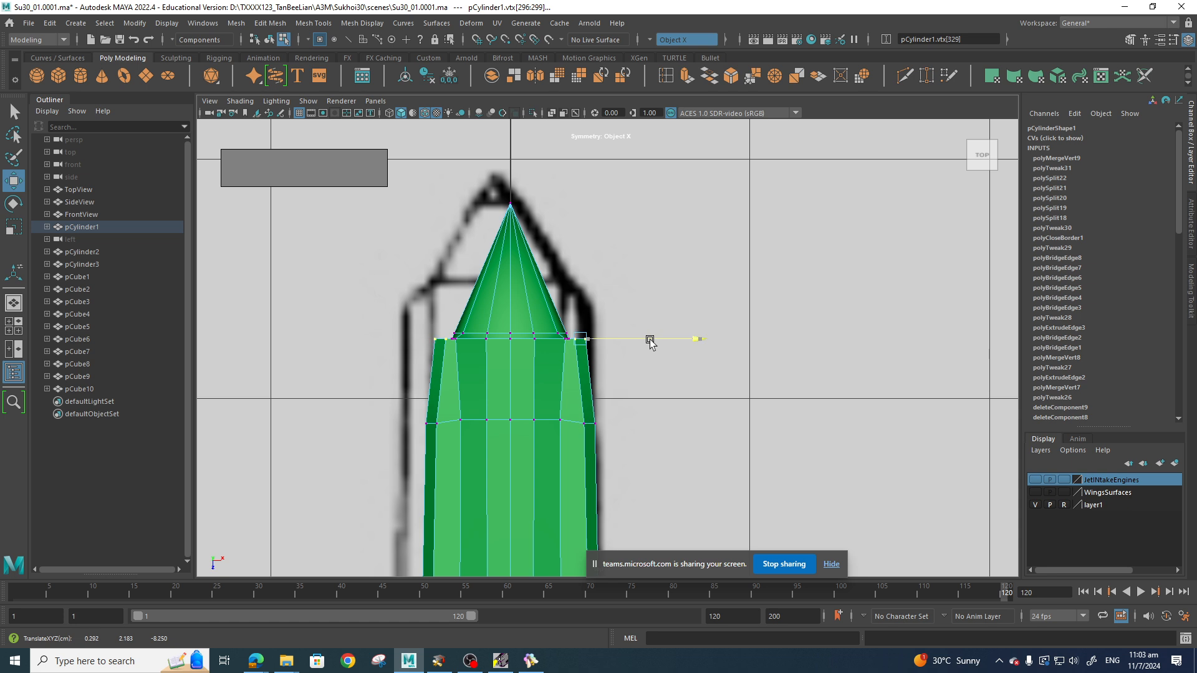
Check the fuselage, wings and tail boom against the top blueprint, and return to the perspective view.
middle_click_drag(621, 546, 625, 209, "alt")
scroll(622, 301, "down", 8)
scroll(624, 212, "down", 2)
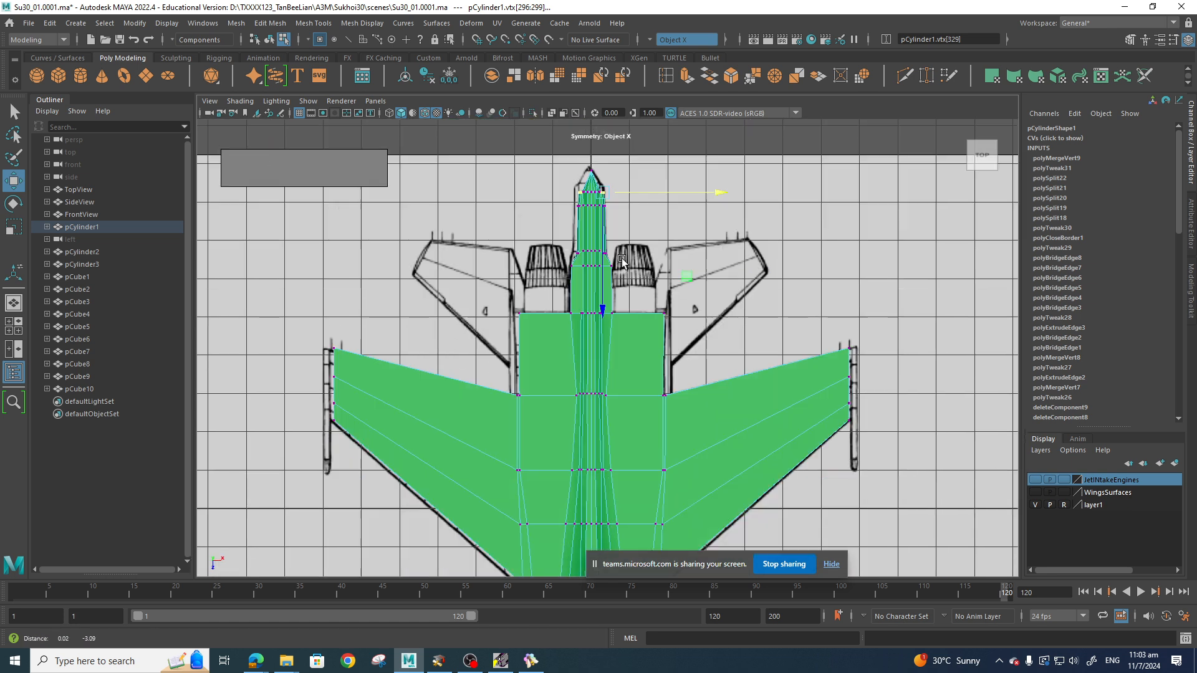
scroll(644, 374, "up", 3)
middle_click_drag(644, 374, 641, 275, "alt")
scroll(649, 366, "down", 5)
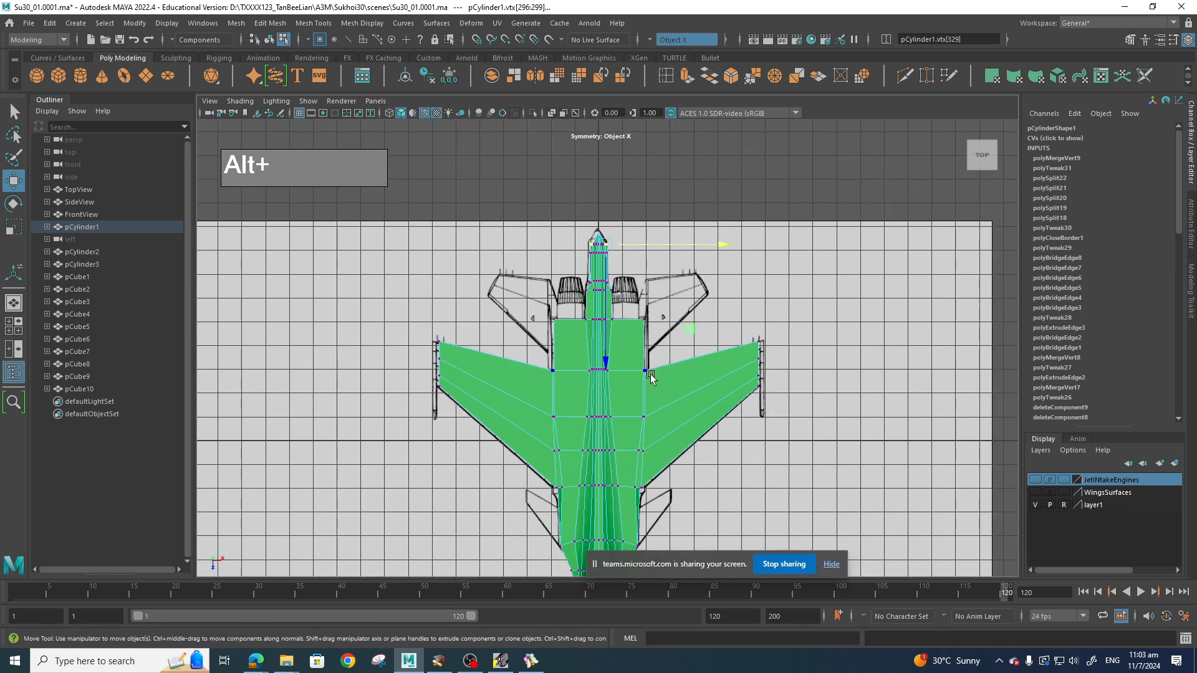
scroll(644, 326, "up", 1)
key("space")
left_click_drag(656, 386, 670, 356)
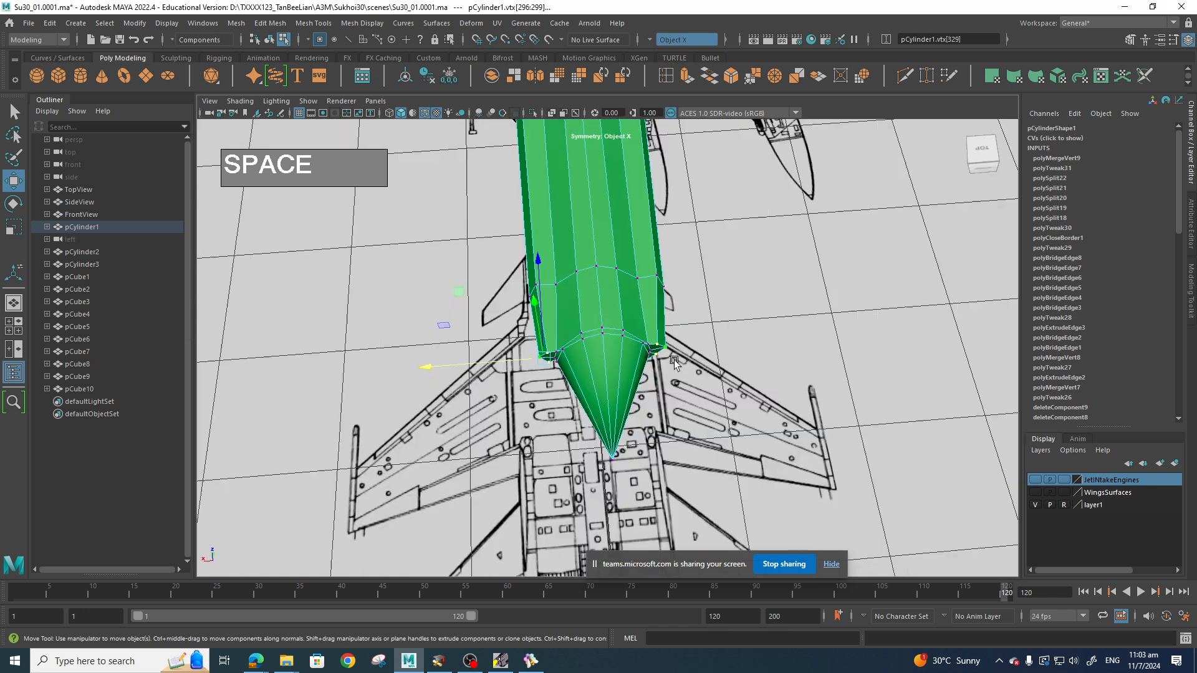
Return to object mode, select the whole fuselage mesh and delete its construction history.
scroll(620, 184, "down", 3)
right_click_drag(621, 185, 679, 166)
left_click(689, 250)
left_click_drag(688, 250, 773, 214, "alt")
scroll(773, 214, "down", 3)
middle_click_drag(773, 214, 879, 173, "alt")
left_click(668, 305)
scroll(700, 319, "down", 3)
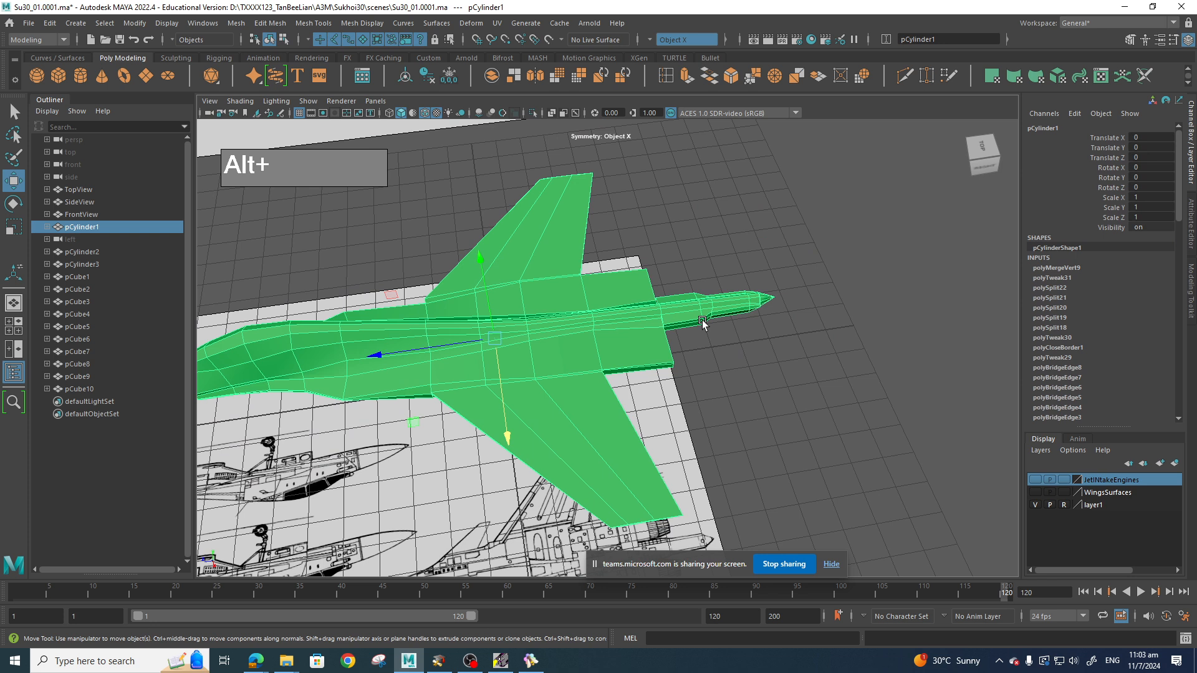
key("shift+alt+d")
scroll(705, 324, "down", 3)
left_click_drag(704, 324, 713, 351, "alt")
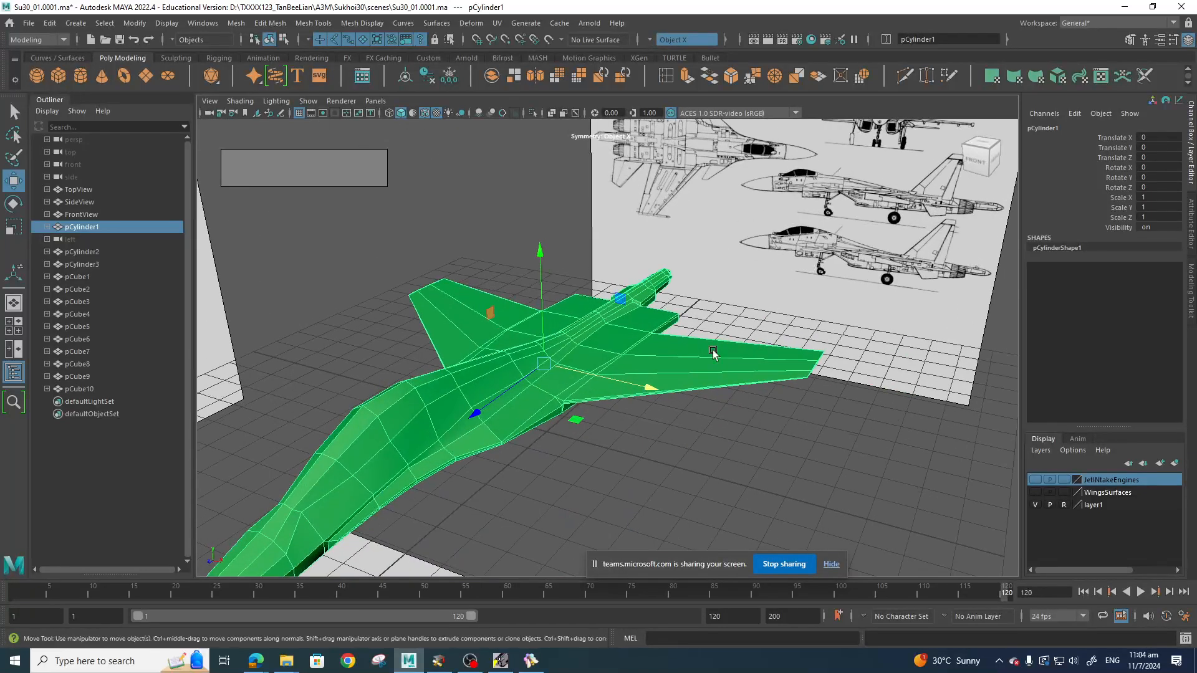
Show the WingsSurfaces layer and delete the old separate main wings pCube1 and pCube2 overlapping the fuselage's wings.
left_click(1034, 492)
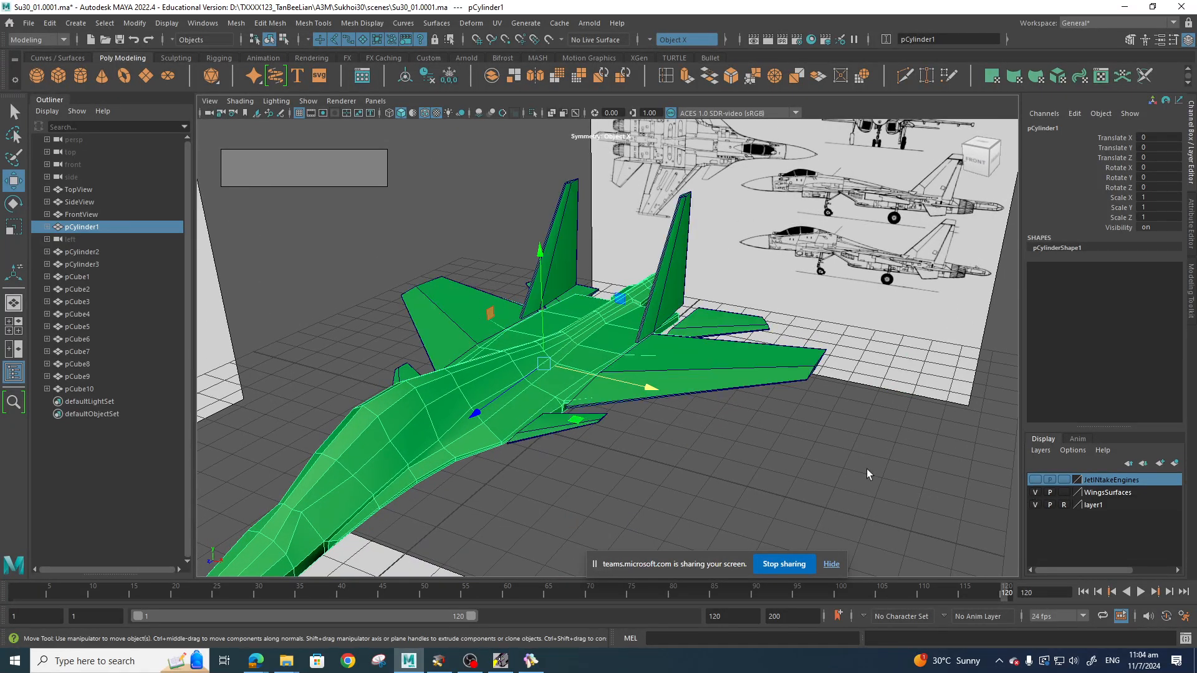
left_click(916, 506)
left_click(789, 371)
right_click_drag(789, 317, 851, 300)
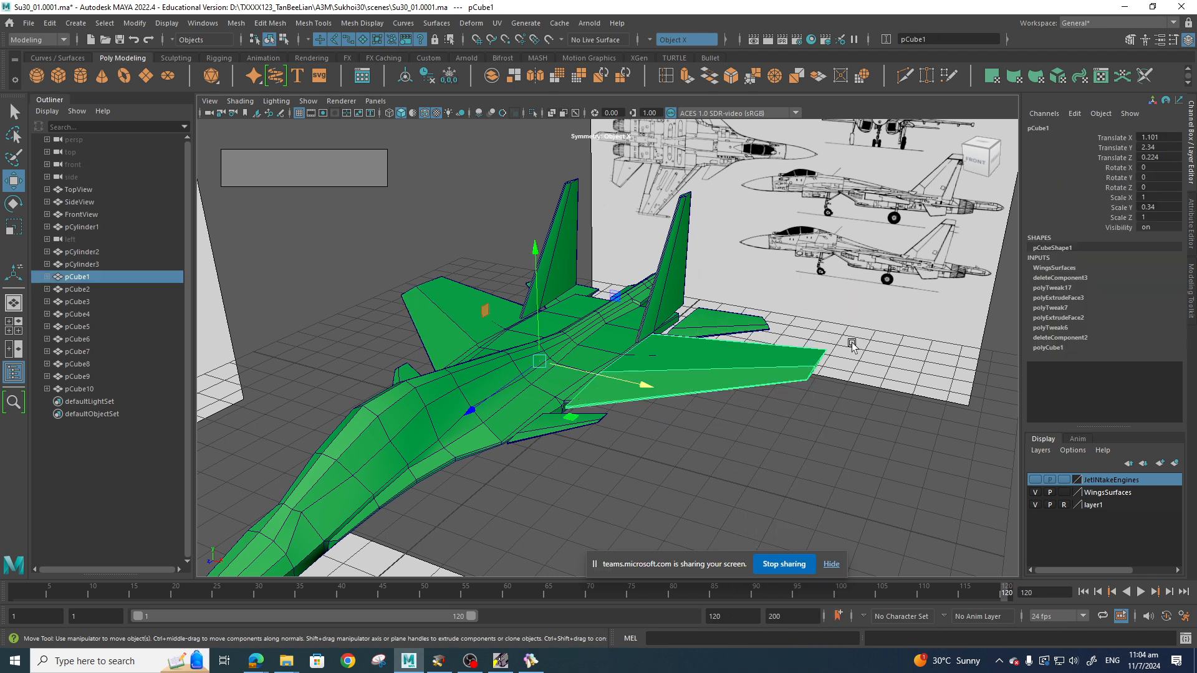
left_click(852, 342)
left_click(783, 374)
key("Delete")
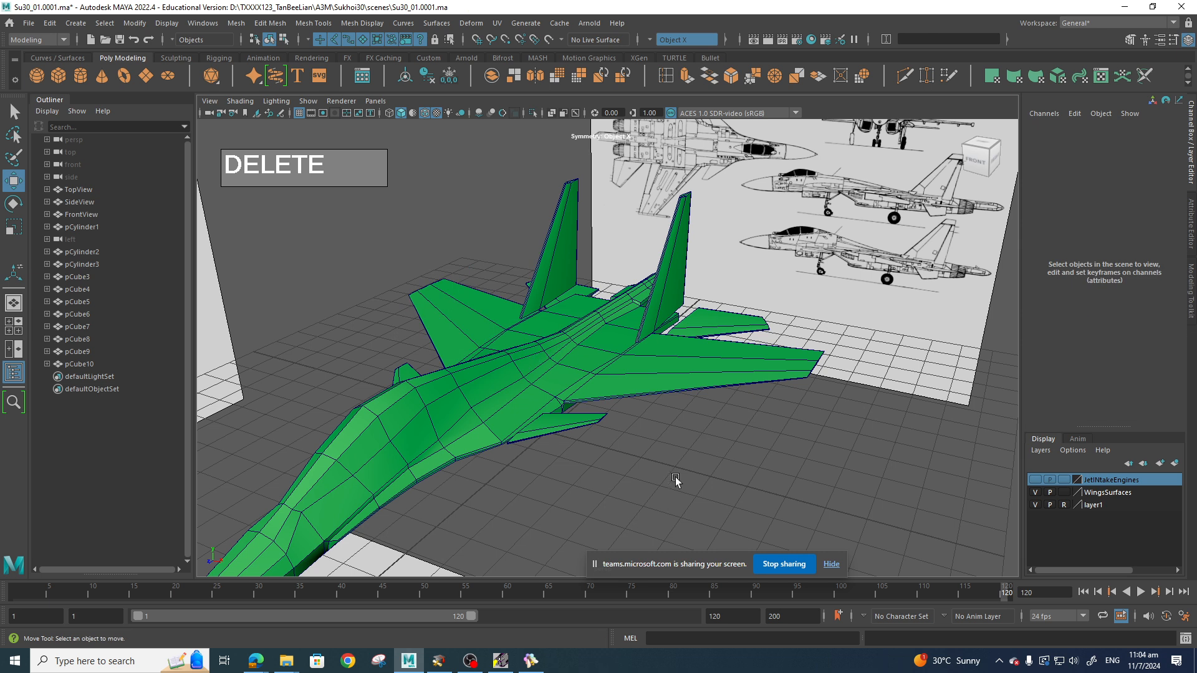
Review the assembled jet from several angles and save the scene as an incremented version.
left_click_drag(675, 477, 903, 428, "alt")
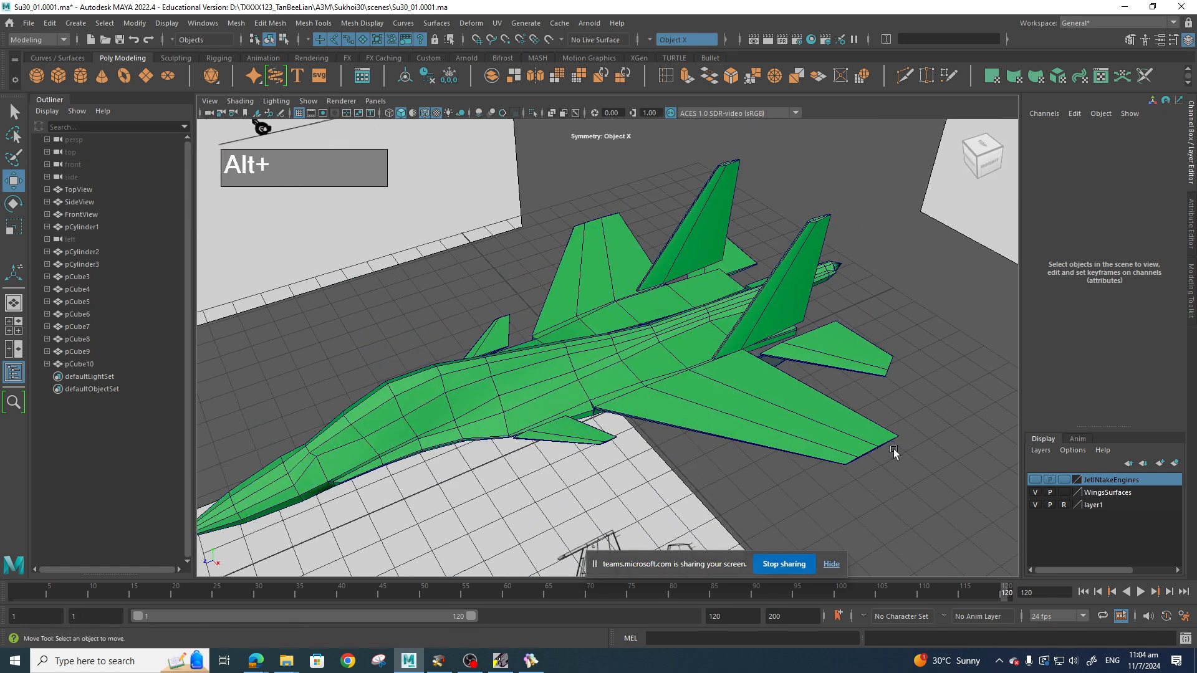
right_click_drag(839, 463, 810, 465, "alt")
left_click_drag(821, 483, 836, 503, "alt")
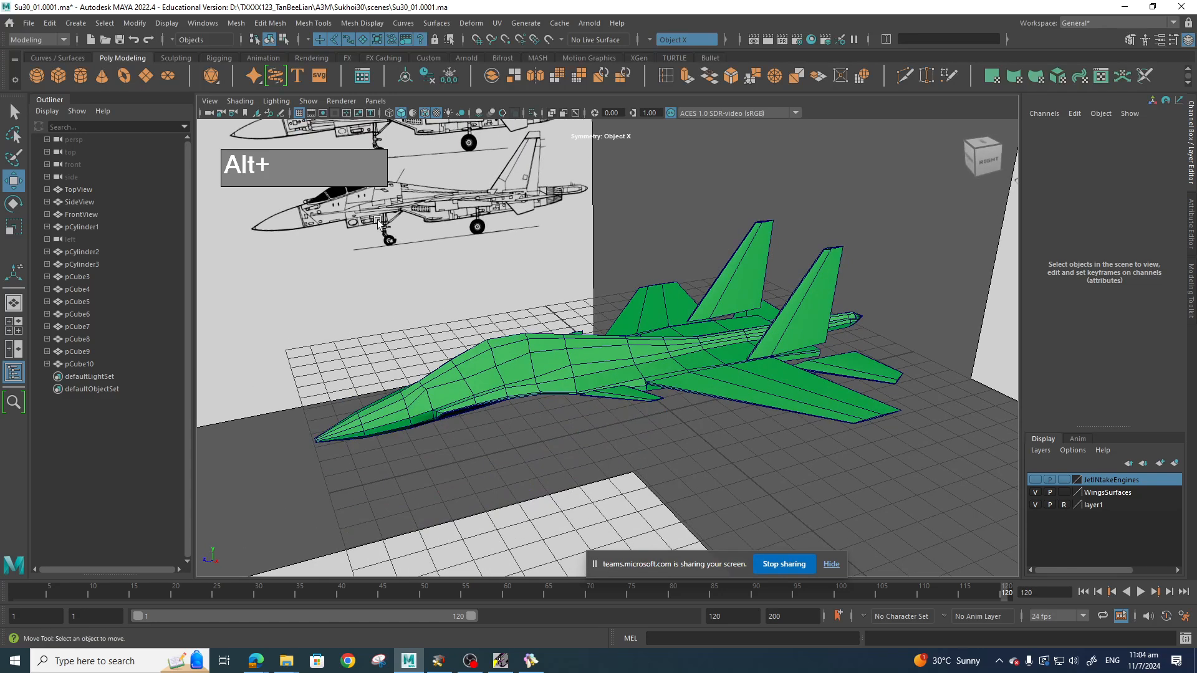
left_click(29, 23)
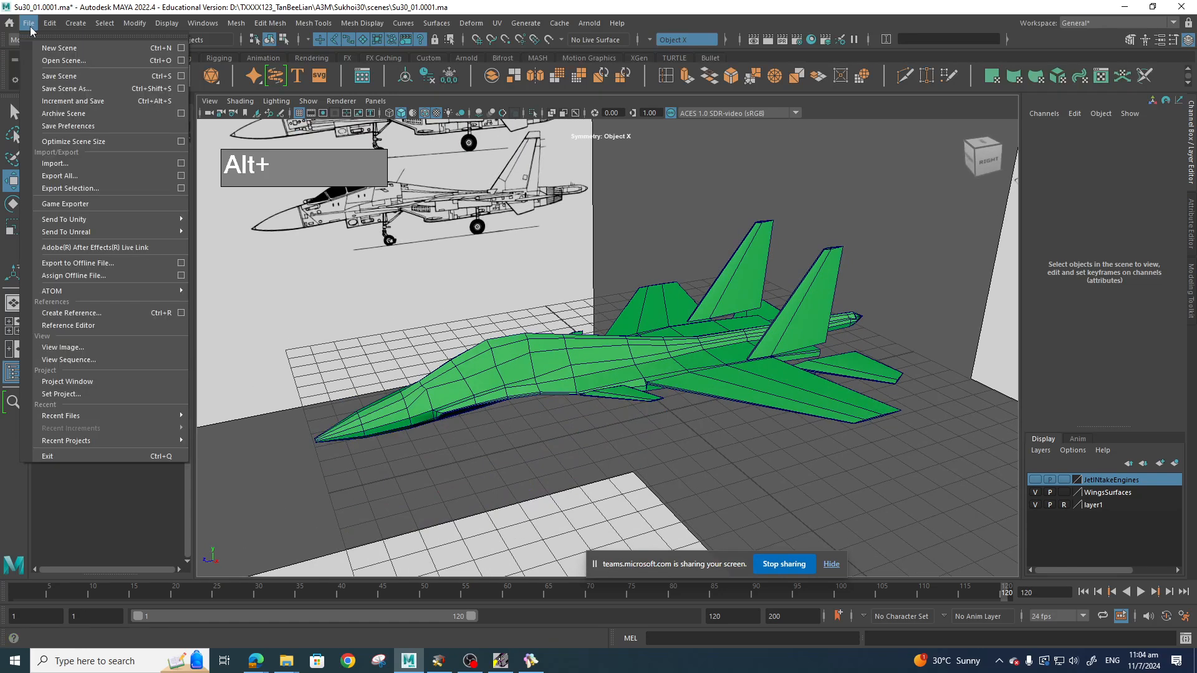
left_click(61, 102)
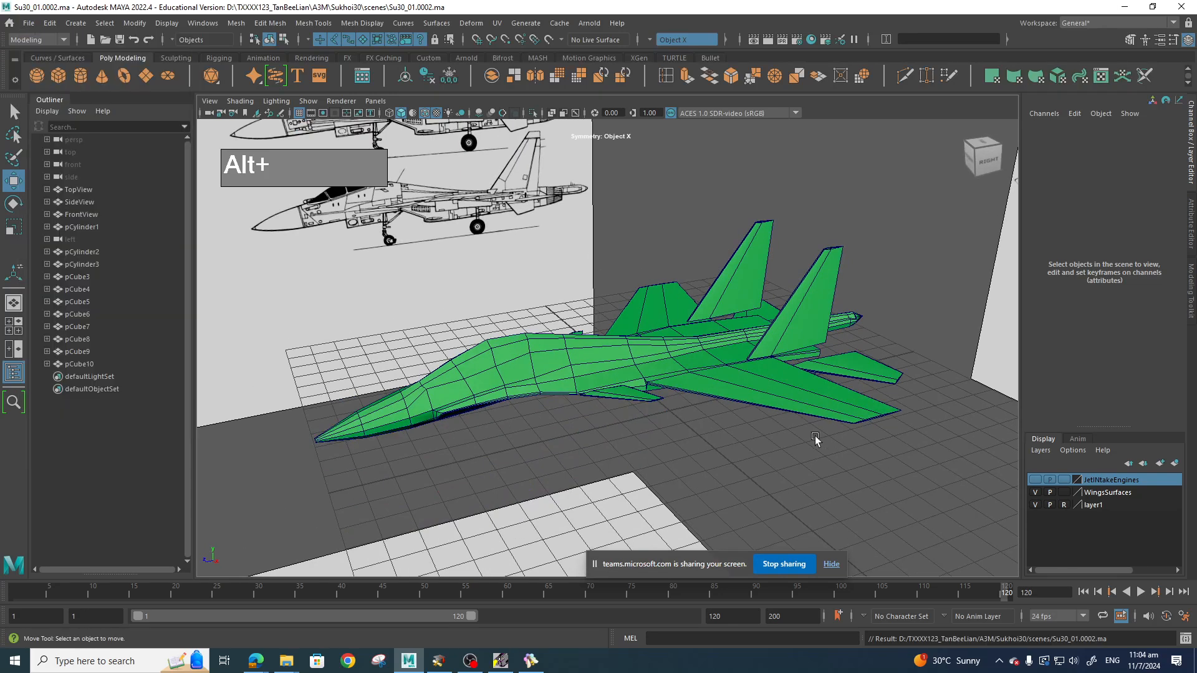
left_click_drag(815, 439, 793, 420, "alt")
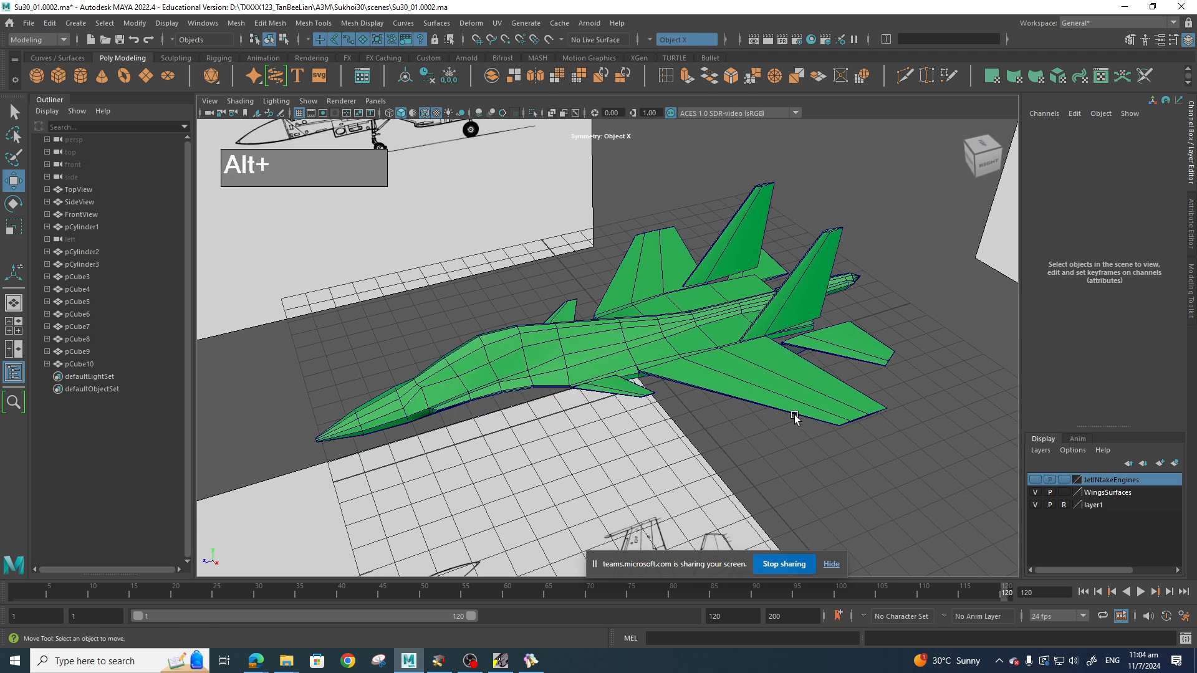